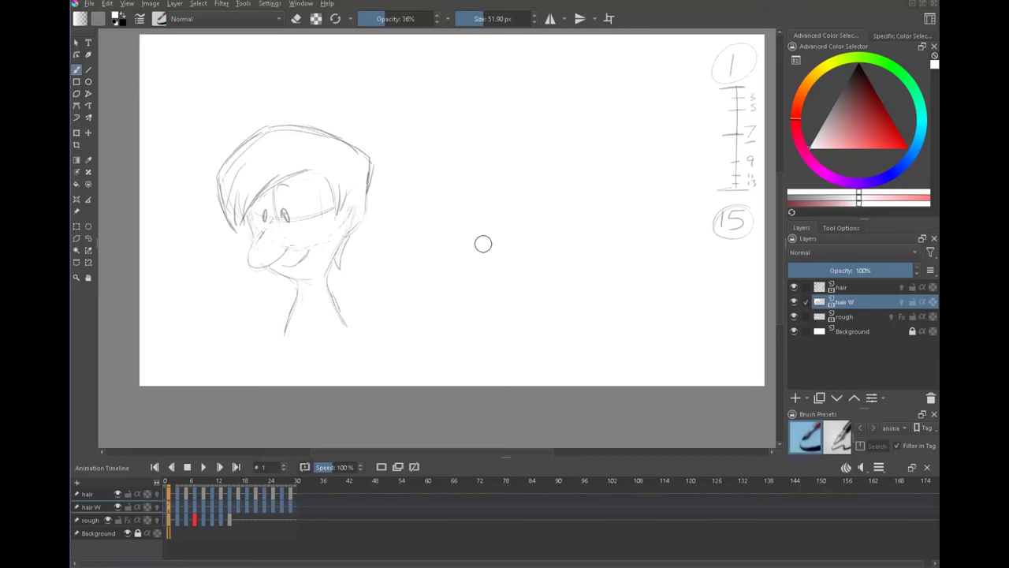
# Step: Play the animation with all layers visible, and replay it with the hair and hair W layers hidden
pyautogui.click(202, 468)
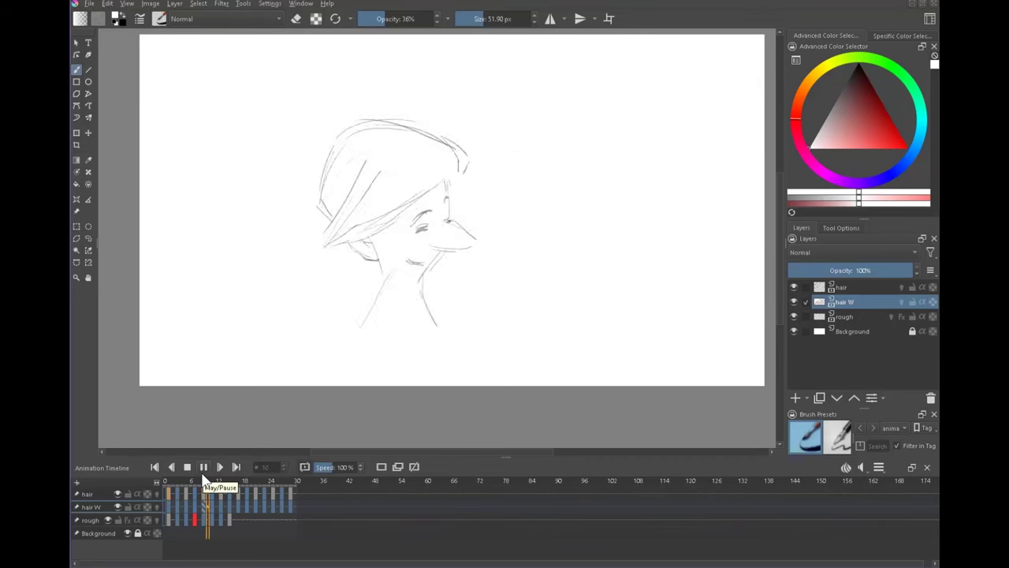
pyautogui.click(186, 468)
pyautogui.click(117, 493)
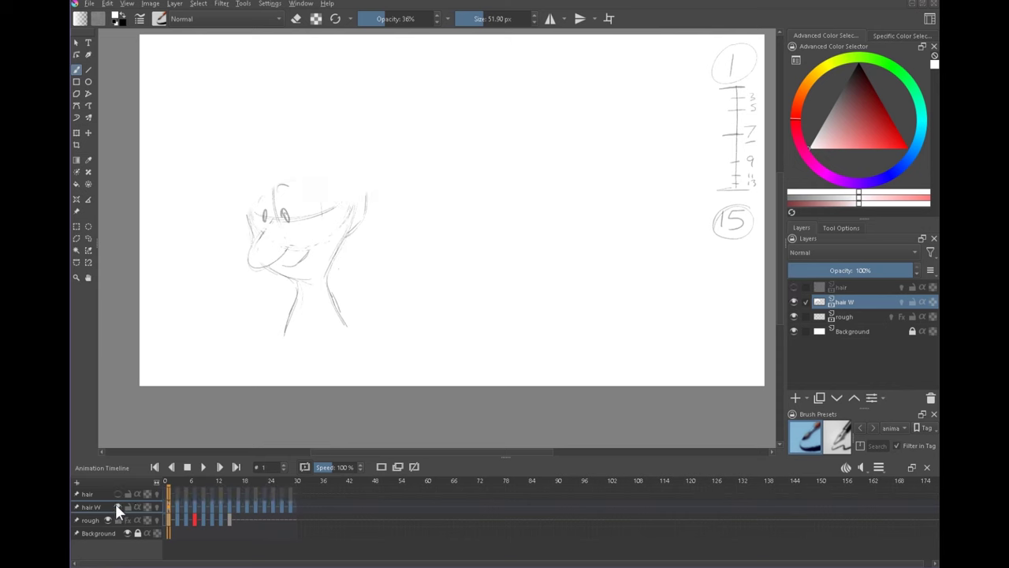
pyautogui.click(116, 506)
pyautogui.click(202, 466)
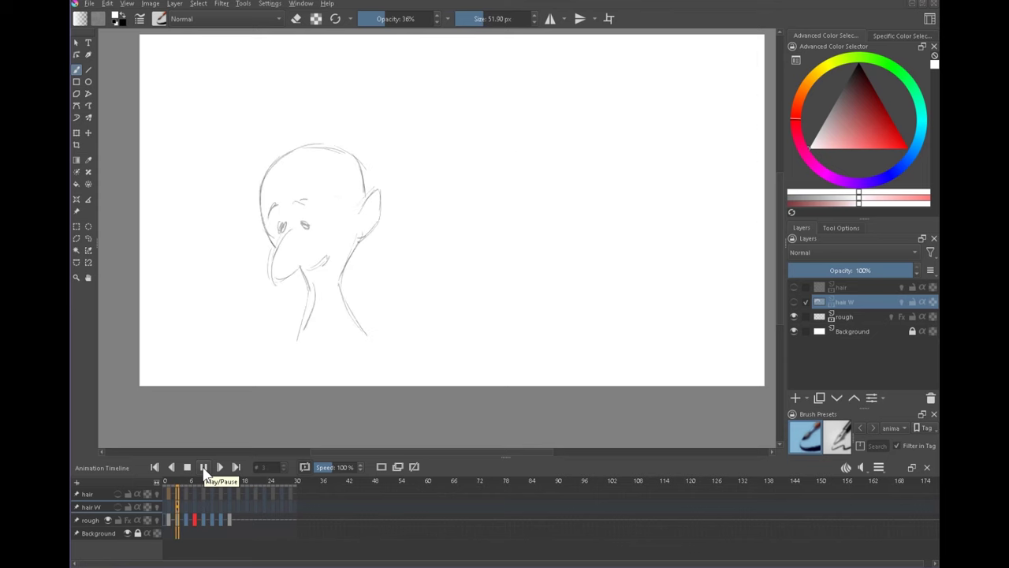
pyautogui.press('space')
# Step: Show the hair and hair W layers again and play back the complete animation
pyautogui.click(118, 493)
pyautogui.click(117, 506)
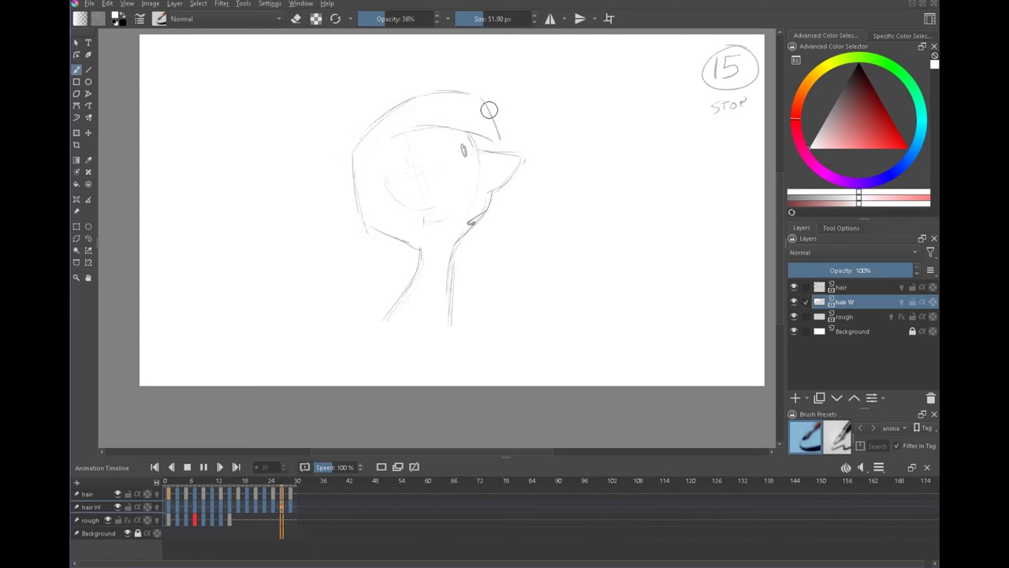
pyautogui.click(187, 467)
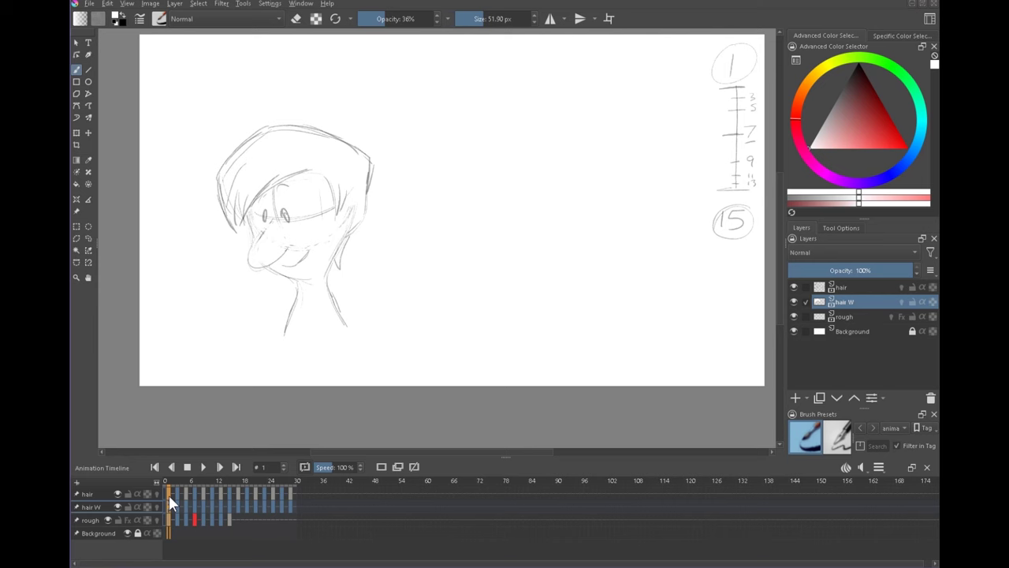
# Step: Hide the hair and hair W layers and enable the layer style on the rough layer
pyautogui.click(118, 494)
pyautogui.click(118, 507)
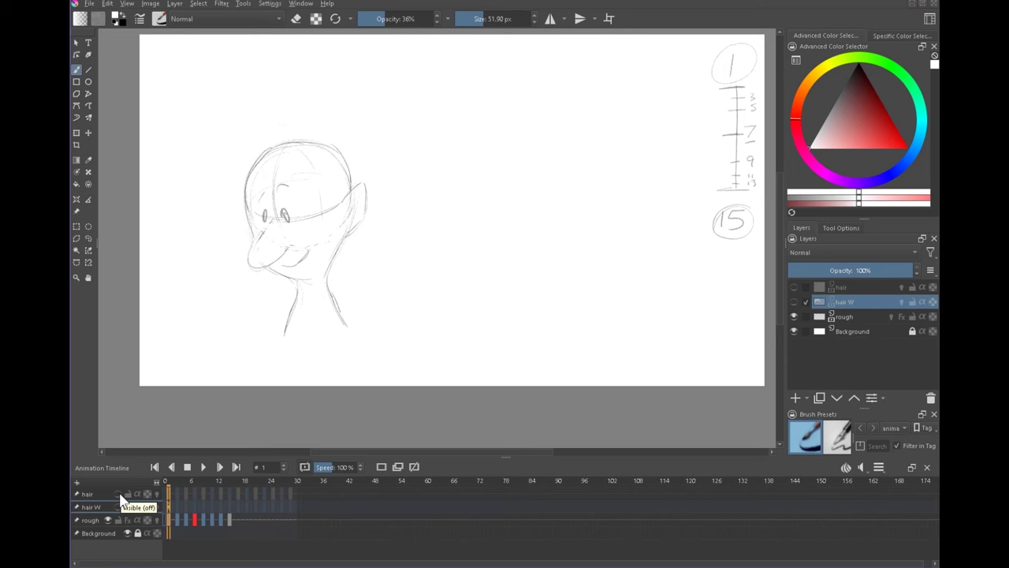
pyautogui.click(848, 317)
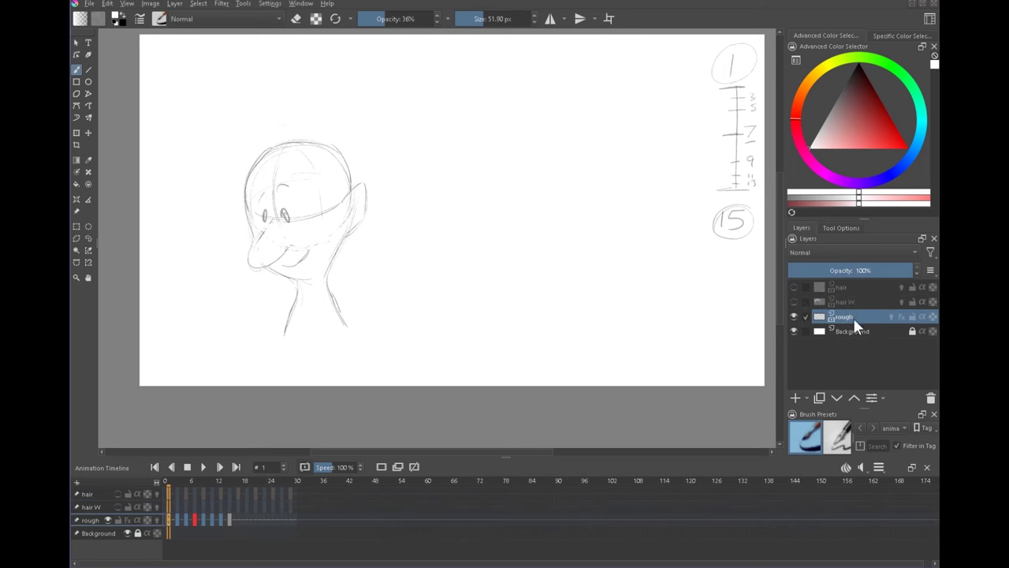
pyautogui.moveTo(310, 215)
pyautogui.mouseDown()
pyautogui.moveTo(365, 252)
pyautogui.moveTo(536, 255)
pyautogui.mouseUp()
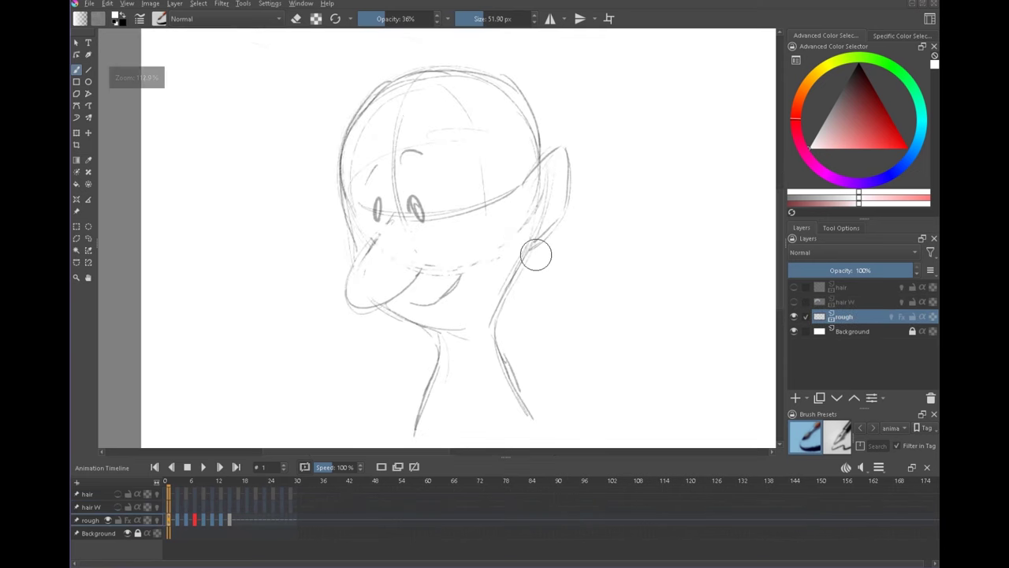
pyautogui.click(127, 521)
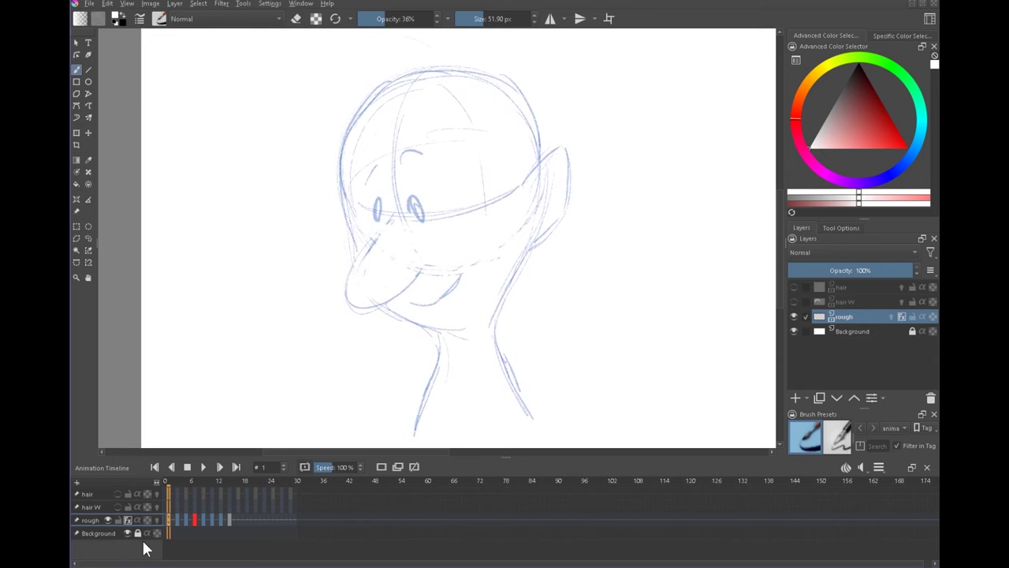
# Step: Examine the Color Overlay settings in the rough layer's style and the layer's style options
pyautogui.rightClick(818, 316)
pyautogui.click(806, 339)
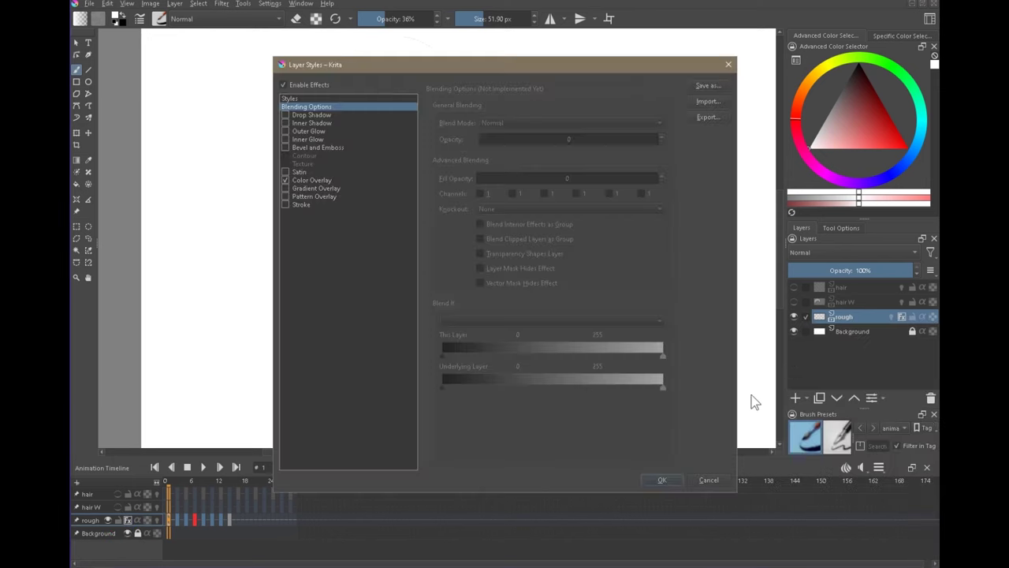
pyautogui.click(314, 179)
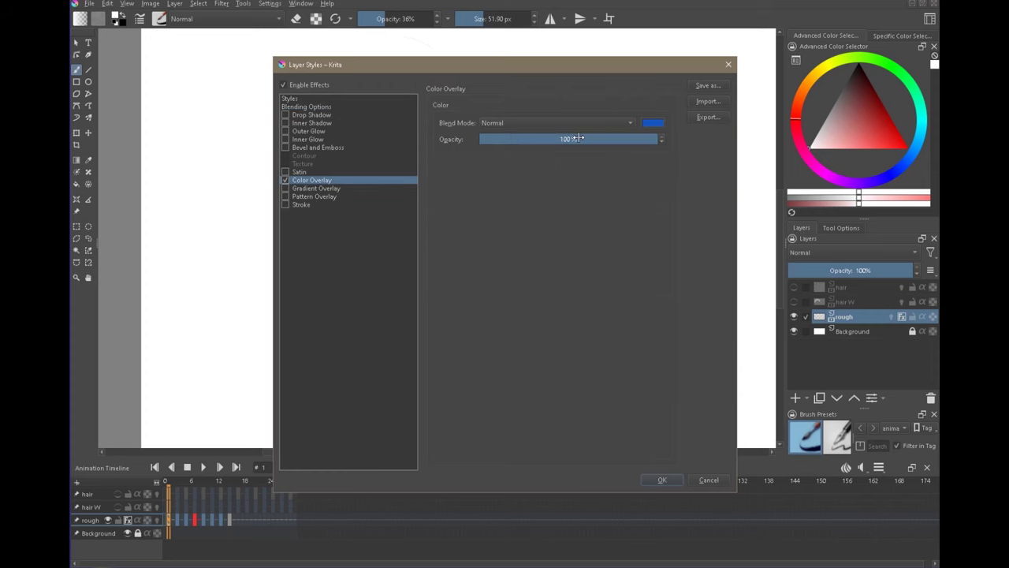
pyautogui.click(707, 479)
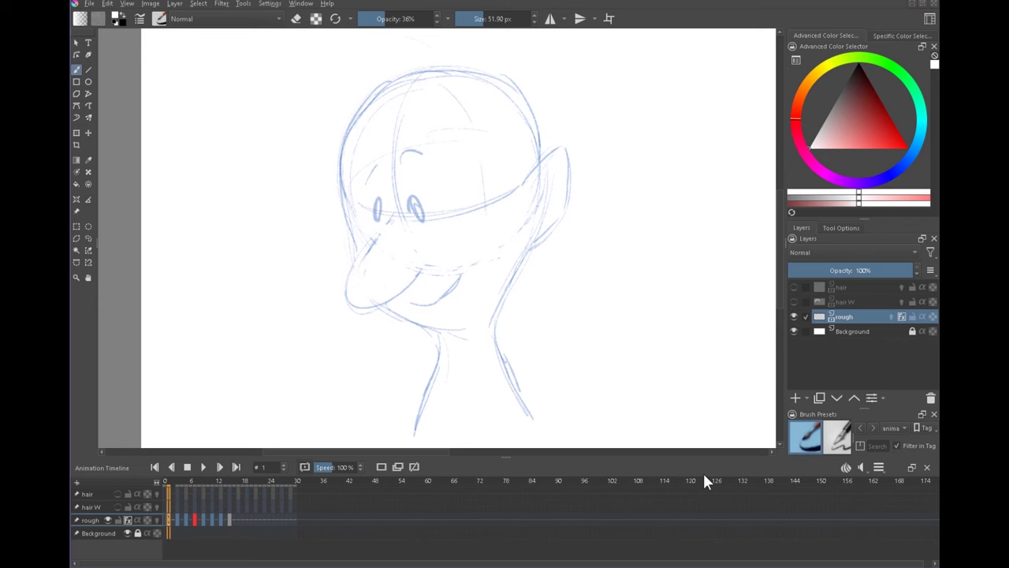
pyautogui.rightClick(843, 315)
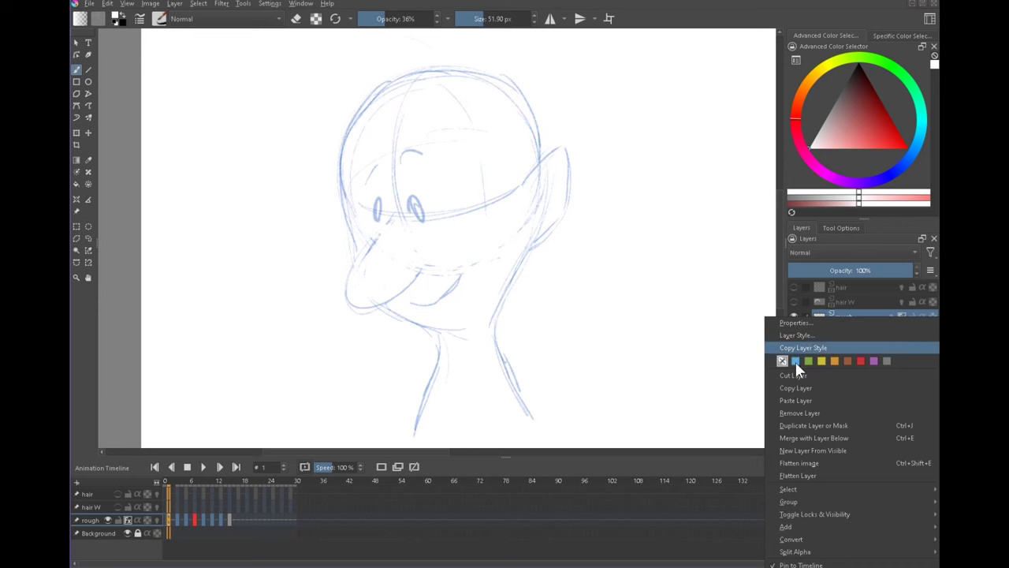
pyautogui.click(857, 310)
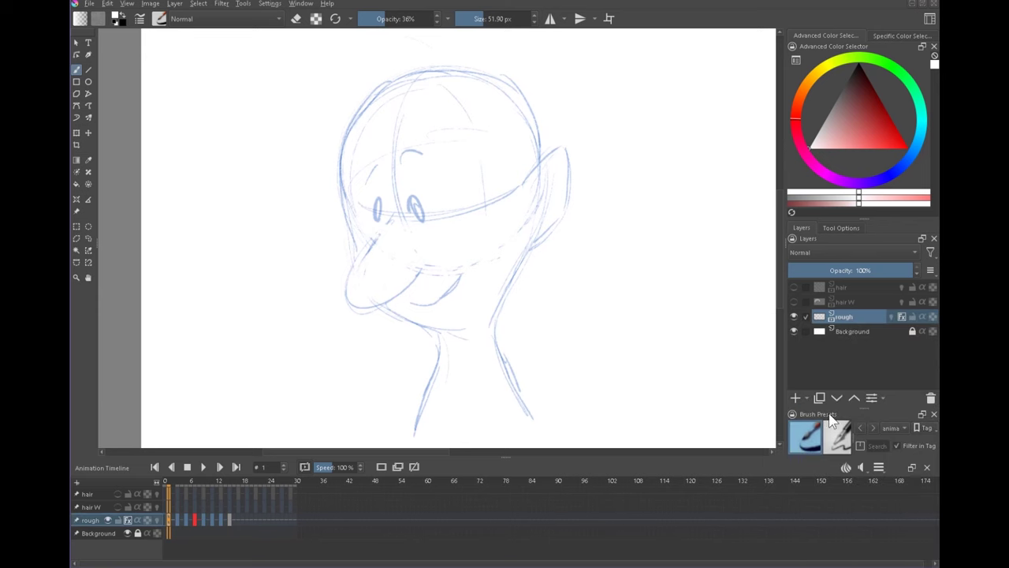
# Step: Add a new paint layer above the rough layer and name it tiedown
pyautogui.click(797, 398)
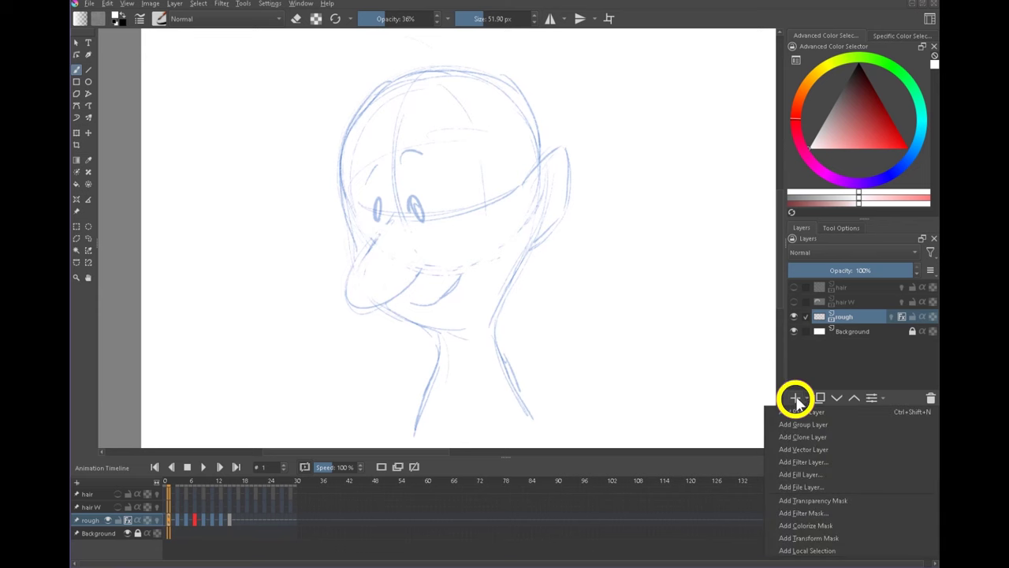
pyautogui.click(821, 411)
pyautogui.doubleClick(846, 316)
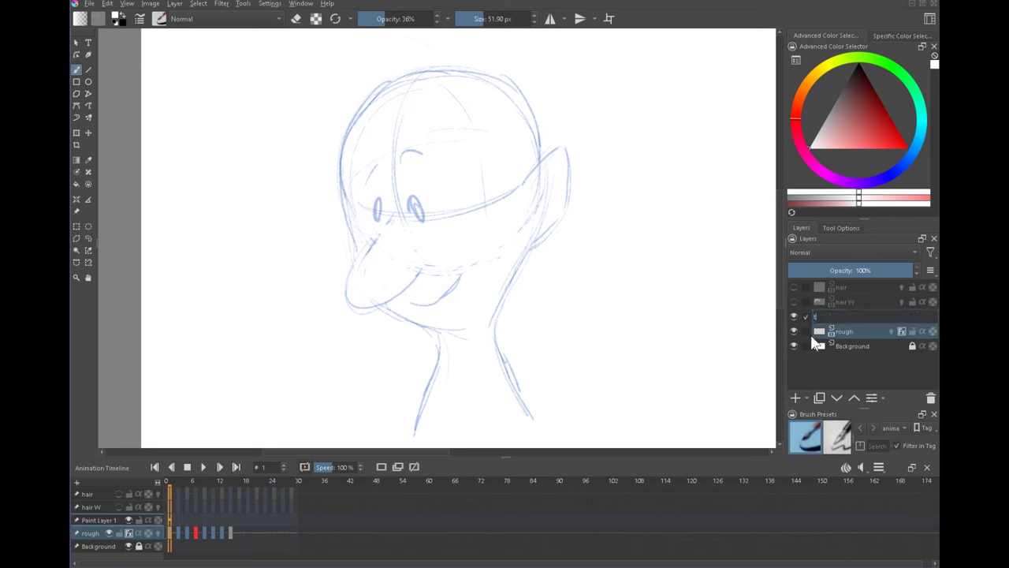
pyautogui.write('tiedown')
pyautogui.press('Return')
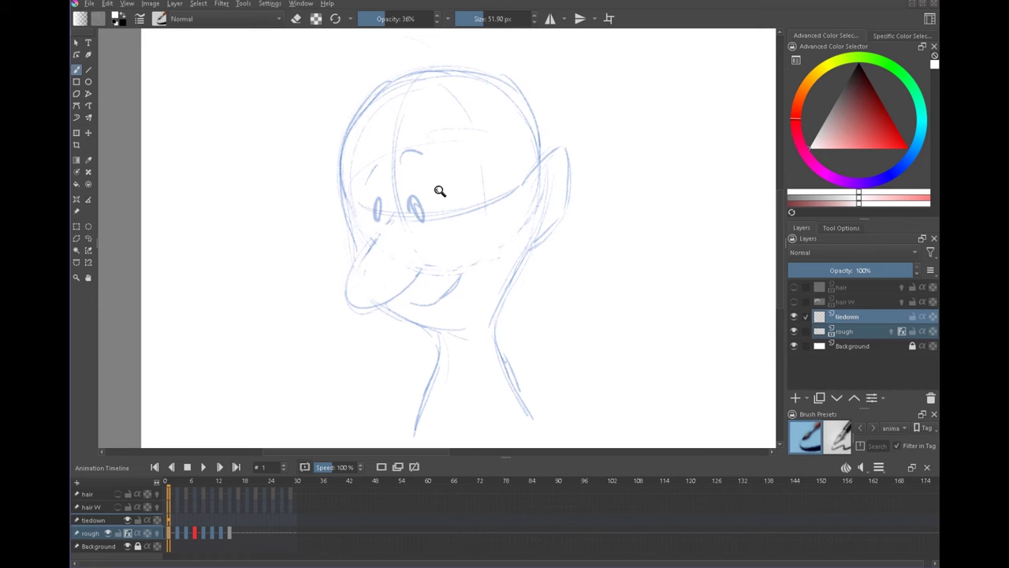
# Step: Activate the brush tool and set its colour to black for drawing over the head
pyautogui.moveTo(440, 191)
pyautogui.mouseDown()
pyautogui.moveTo(489, 174)
pyautogui.moveTo(481, 148)
pyautogui.mouseUp()
pyautogui.moveTo(471, 138); pyautogui.dragTo(449, 188)
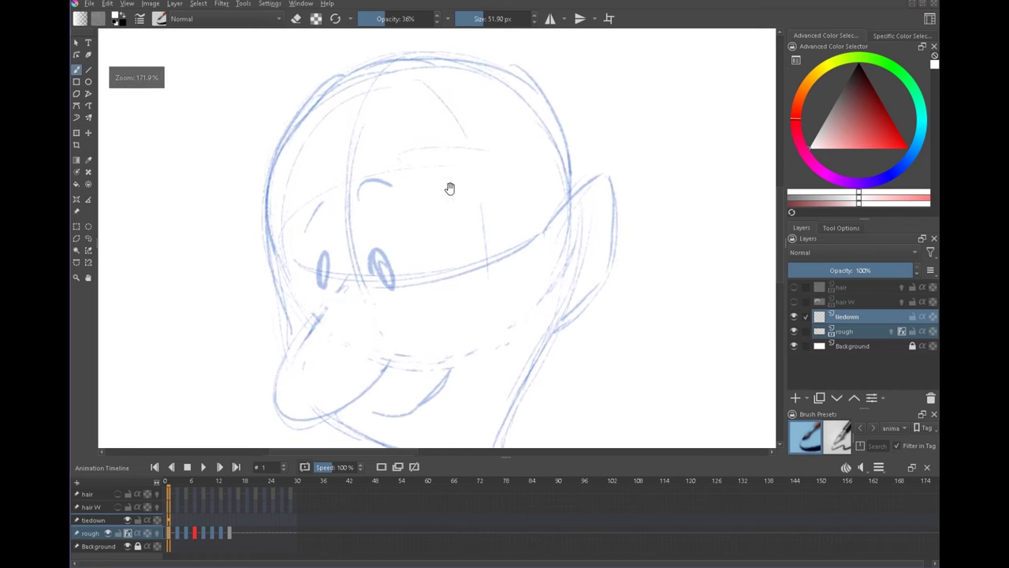
pyautogui.click(74, 65)
pyautogui.click(863, 84)
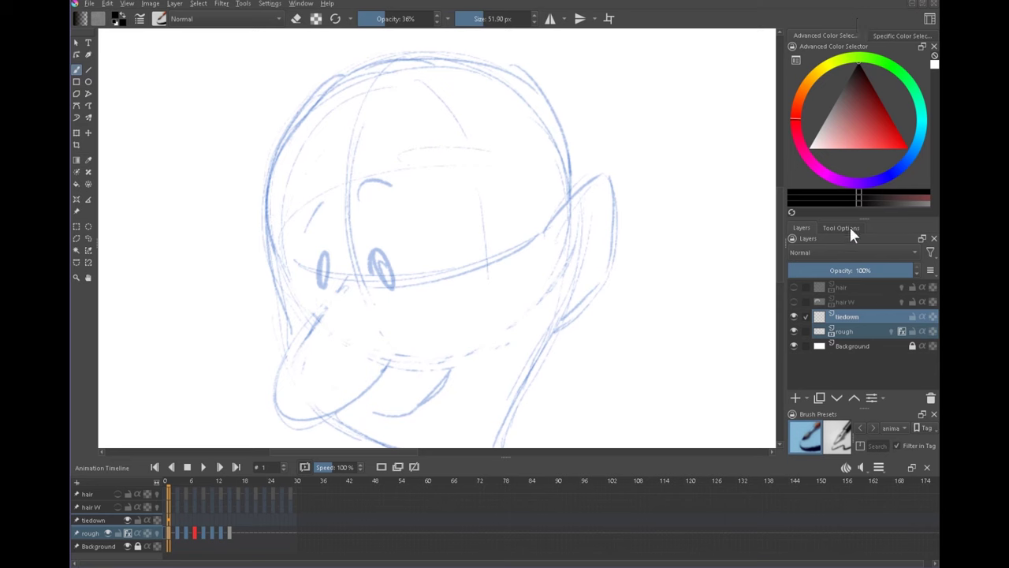
# Step: Enlarge the brush preset list and look through the brush tags, keeping the animation set
pyautogui.moveTo(866, 409)
pyautogui.mouseDown()
pyautogui.moveTo(865, 373)
pyautogui.moveTo(869, 410)
pyautogui.moveTo(870, 374)
pyautogui.moveTo(869, 387)
pyautogui.mouseUp()
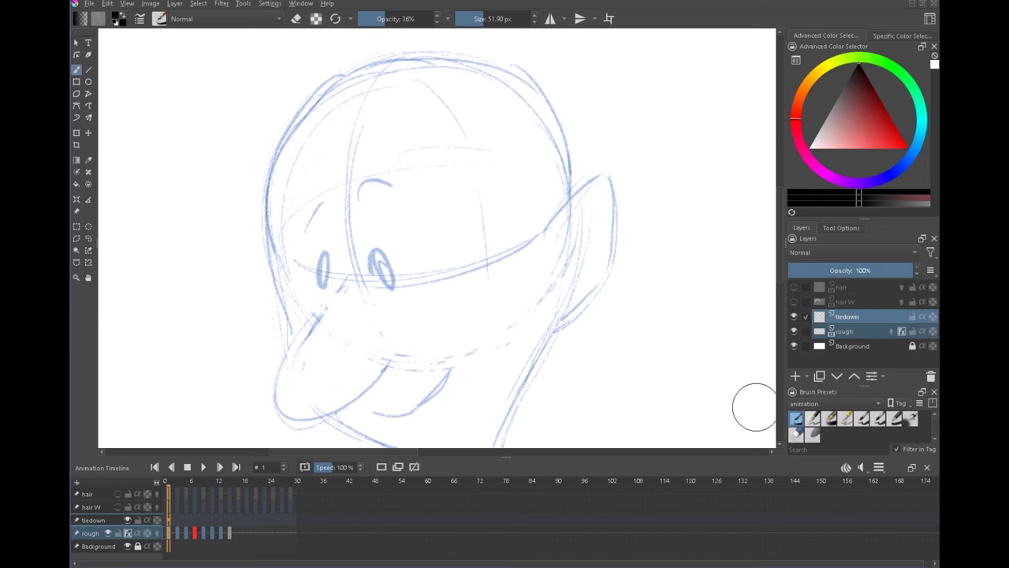
pyautogui.click(823, 403)
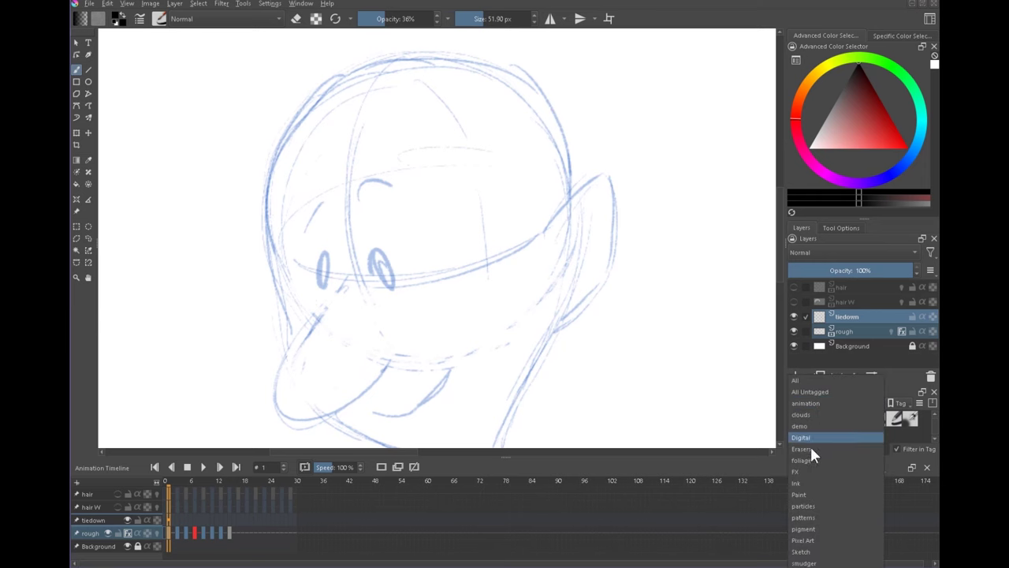
pyautogui.click(722, 465)
# Step: Lower the rough layer's opacity to 23% and make tiedown the active layer
pyautogui.moveTo(360, 242); pyautogui.dragTo(439, 216)
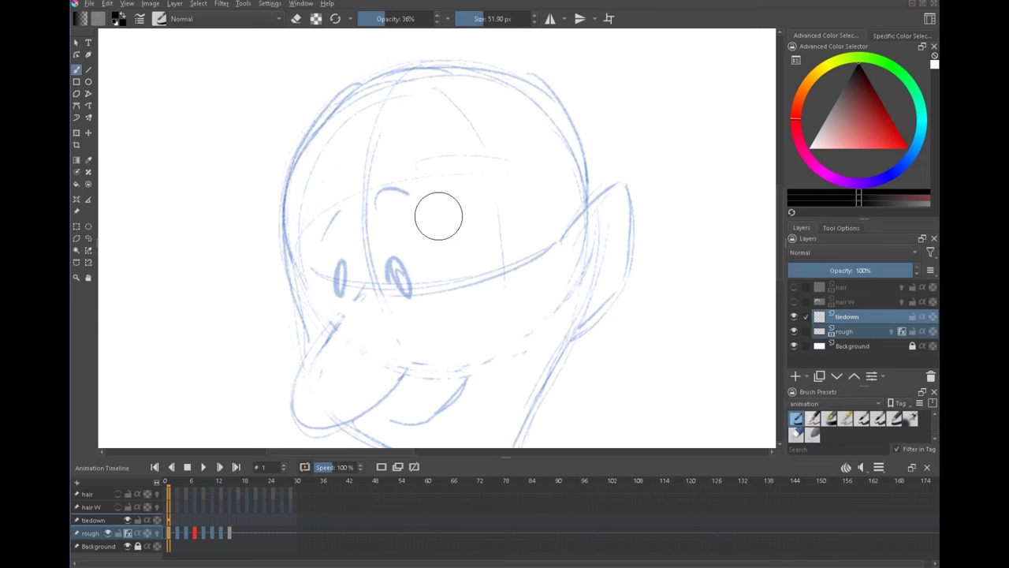
pyautogui.moveTo(860, 270)
pyautogui.mouseDown()
pyautogui.moveTo(843, 271)
pyautogui.moveTo(855, 272)
pyautogui.moveTo(822, 322)
pyautogui.mouseUp()
pyautogui.click(177, 535)
pyautogui.click(169, 534)
pyautogui.hotkey('ctrl', 'z')
pyautogui.click(822, 334)
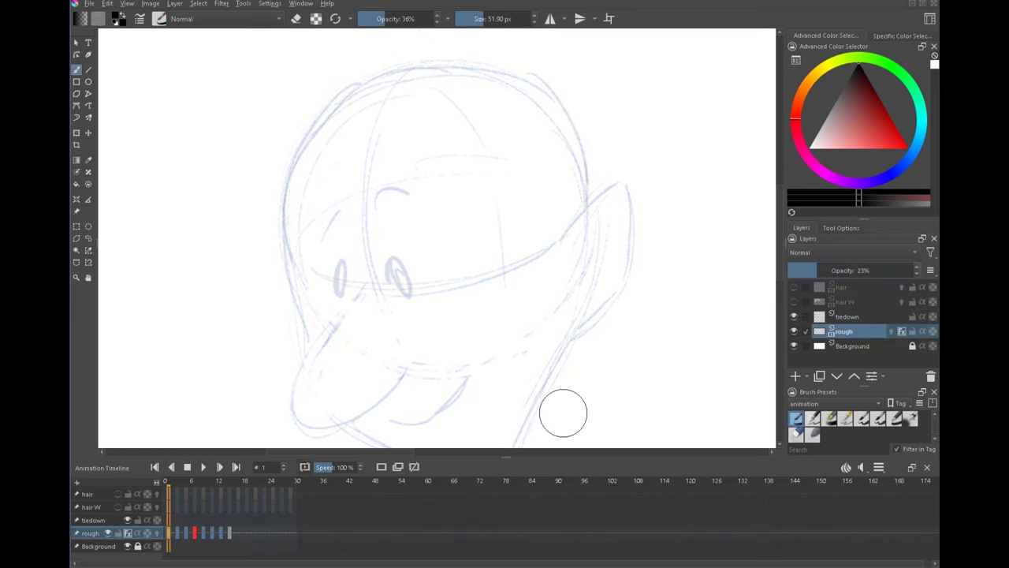
pyautogui.press('pageup')
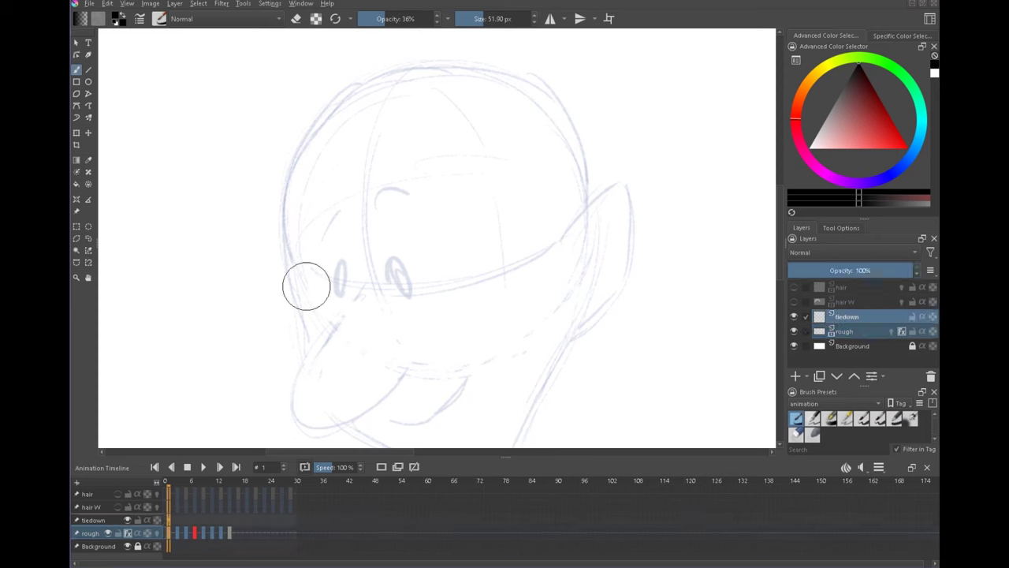
# Step: Trace the round skull shape over the rough head on the tiedown layer, and hide the rough layer
pyautogui.moveTo(287, 236)
pyautogui.mouseDown()
pyautogui.moveTo(285, 195)
pyautogui.moveTo(286, 230)
pyautogui.moveTo(291, 175)
pyautogui.moveTo(350, 96)
pyautogui.moveTo(310, 134)
pyautogui.moveTo(413, 74)
pyautogui.moveTo(513, 80)
pyautogui.moveTo(485, 79)
pyautogui.mouseUp()
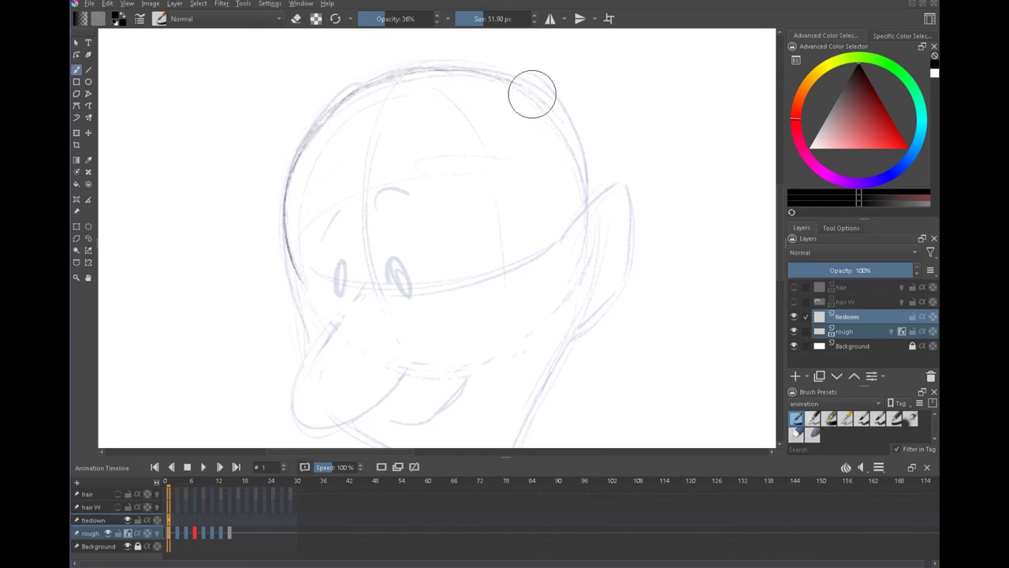
pyautogui.moveTo(567, 138); pyautogui.dragTo(586, 178)
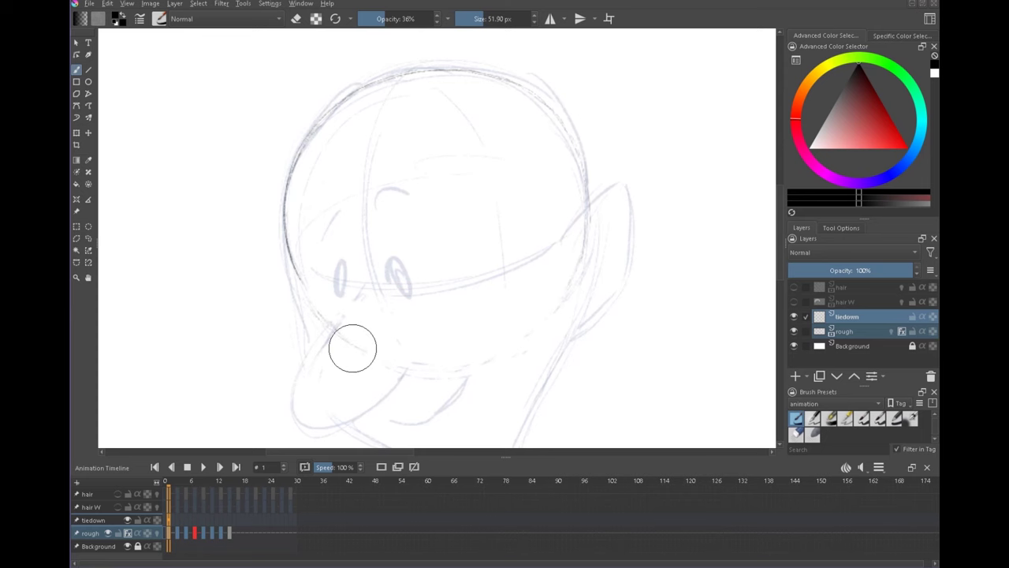
pyautogui.moveTo(412, 368)
pyautogui.mouseDown()
pyautogui.moveTo(484, 361)
pyautogui.moveTo(415, 375)
pyautogui.moveTo(512, 350)
pyautogui.mouseUp()
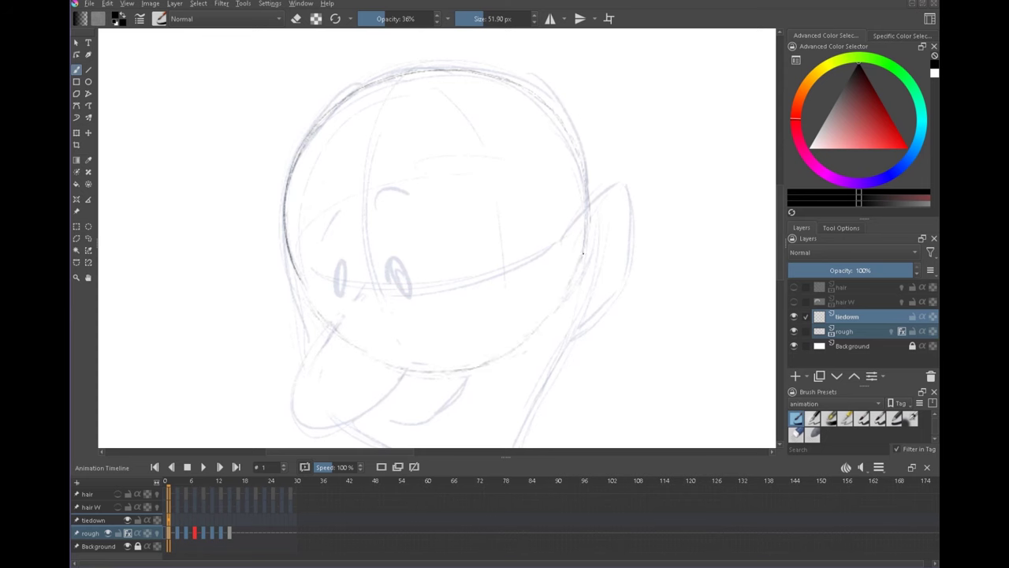
pyautogui.moveTo(583, 253); pyautogui.dragTo(505, 353)
pyautogui.click(109, 533)
pyautogui.moveTo(647, 280)
pyautogui.mouseDown()
pyautogui.moveTo(562, 313)
pyautogui.moveTo(554, 291)
pyautogui.moveTo(625, 257)
pyautogui.moveTo(615, 235)
pyautogui.moveTo(583, 239)
pyautogui.moveTo(516, 276)
pyautogui.mouseUp()
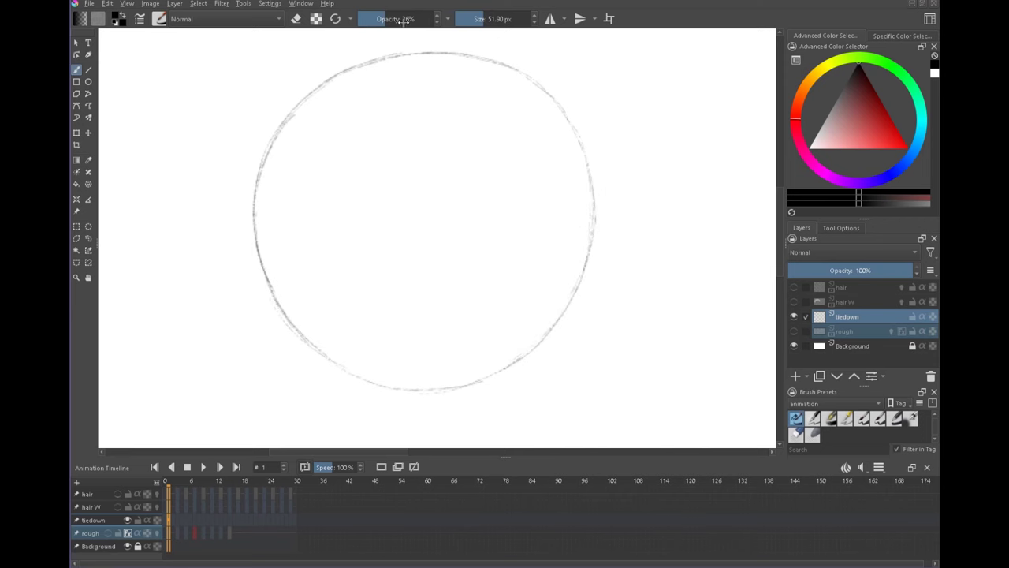
# Step: Toggle the brush's eraser mode on and back off several times
pyautogui.click(298, 22)
pyautogui.click(297, 19)
pyautogui.click(297, 20)
pyautogui.click(298, 20)
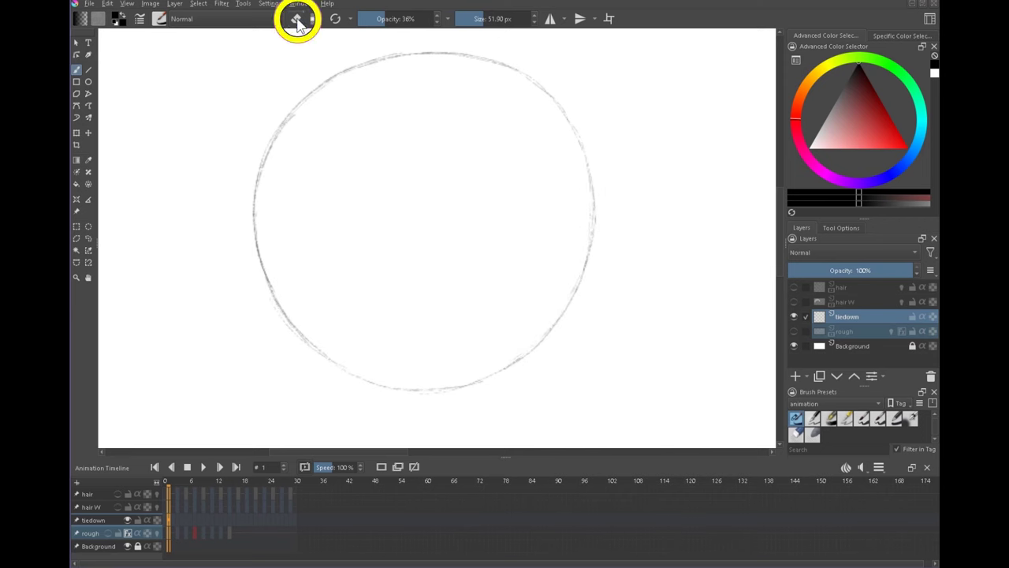
pyautogui.click(297, 20)
pyautogui.click(297, 20)
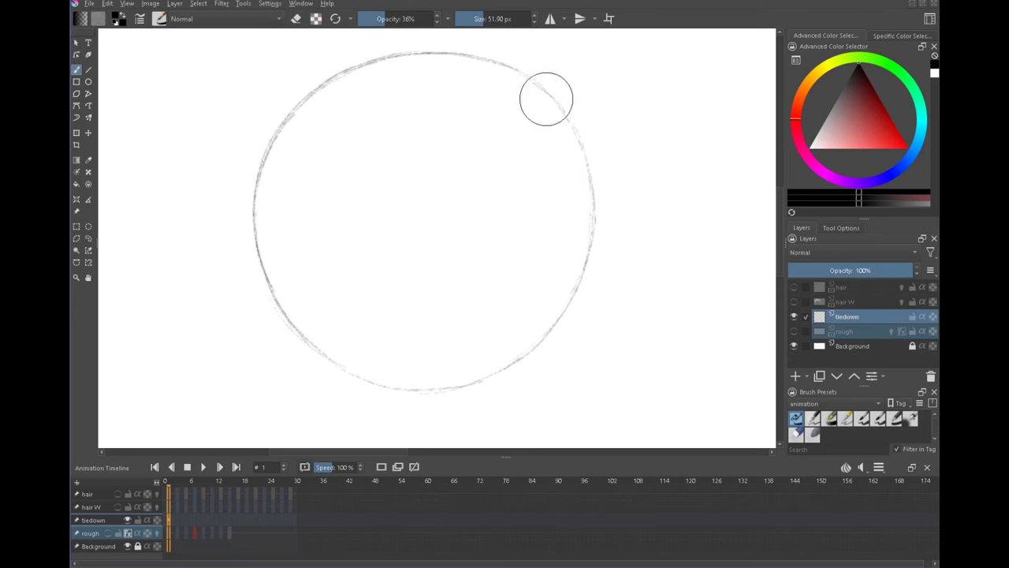
pyautogui.press('e')
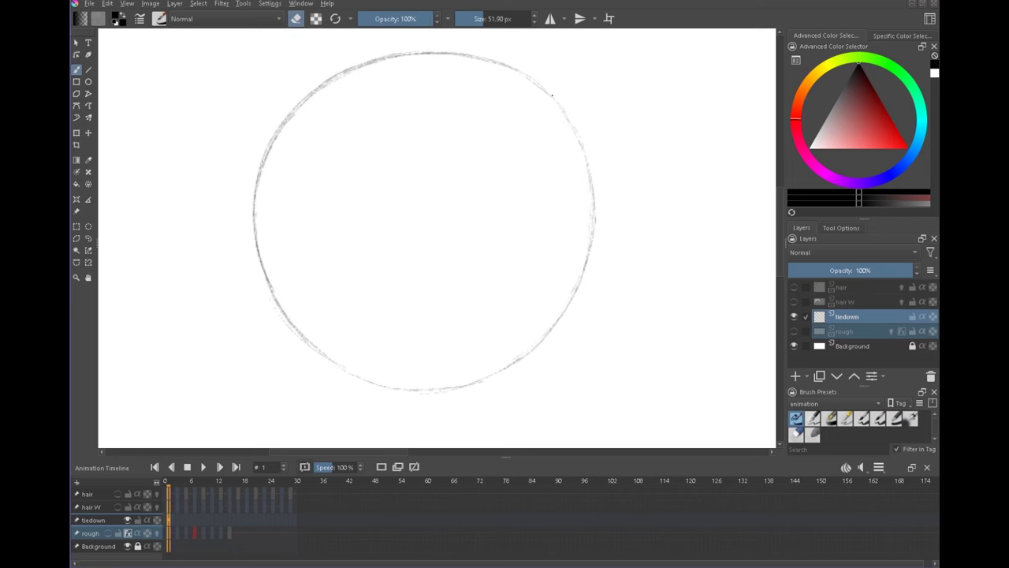
pyautogui.press('e')
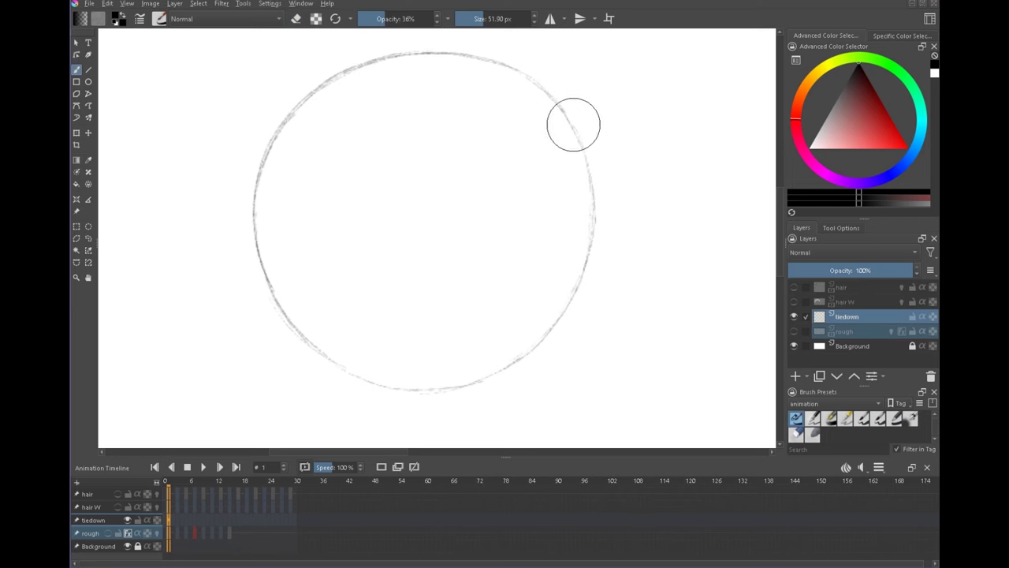
# Step: Retouch the right and lower-right parts of the circle's outline with short brush strokes
pyautogui.moveTo(593, 228); pyautogui.dragTo(585, 272)
pyautogui.moveTo(562, 311); pyautogui.dragTo(540, 339)
pyautogui.moveTo(610, 297); pyautogui.dragTo(588, 340)
pyautogui.moveTo(588, 340)
pyautogui.mouseDown()
pyautogui.moveTo(503, 298)
pyautogui.moveTo(492, 319)
pyautogui.mouseUp()
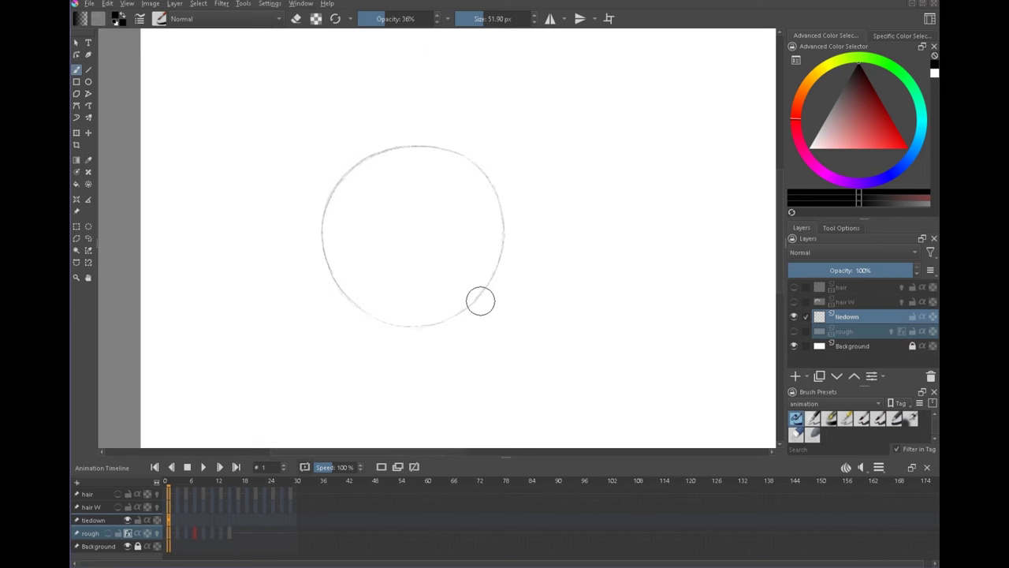
# Step: Mirror the canvas view to check the roundness of the head circle and work on its upper edge
pyautogui.press('m')
pyautogui.press('m')
pyautogui.press('m')
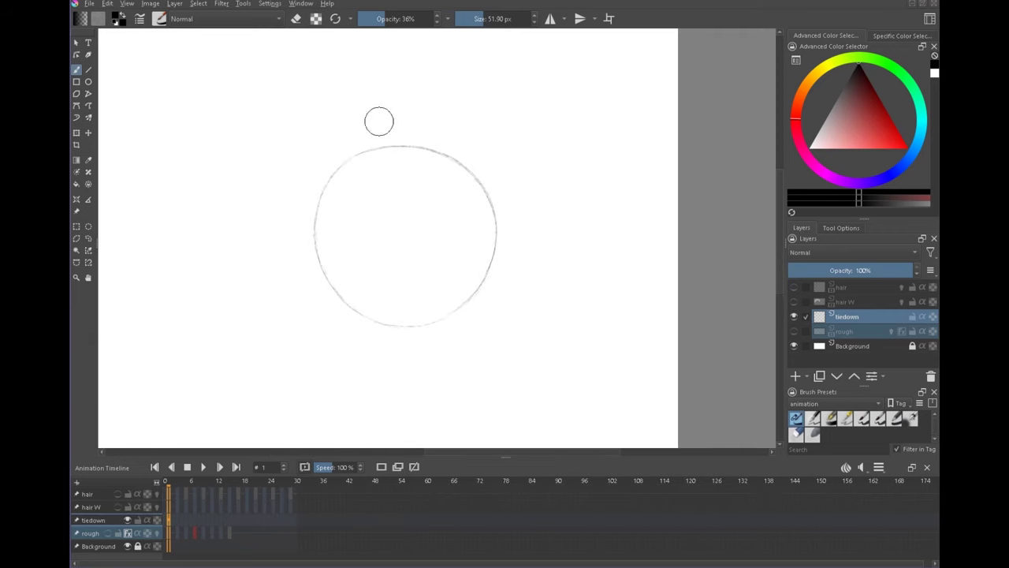
pyautogui.moveTo(342, 182); pyautogui.dragTo(404, 137)
pyautogui.moveTo(388, 204); pyautogui.dragTo(407, 240)
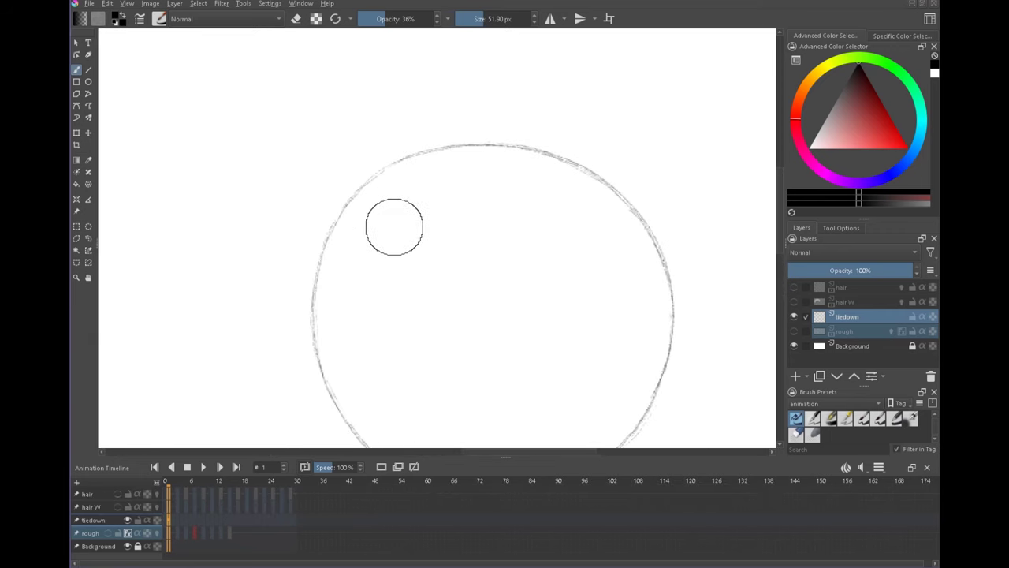
# Step: Compare the circle with the rough layer, hide that layer again, and redraw the circle's upper-left arc
pyautogui.click(108, 534)
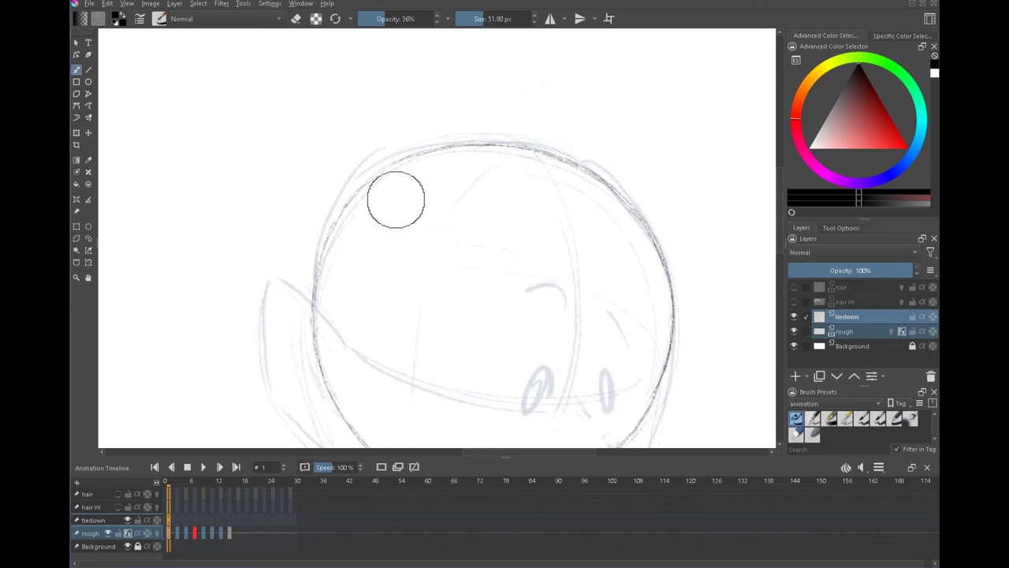
pyautogui.click(108, 534)
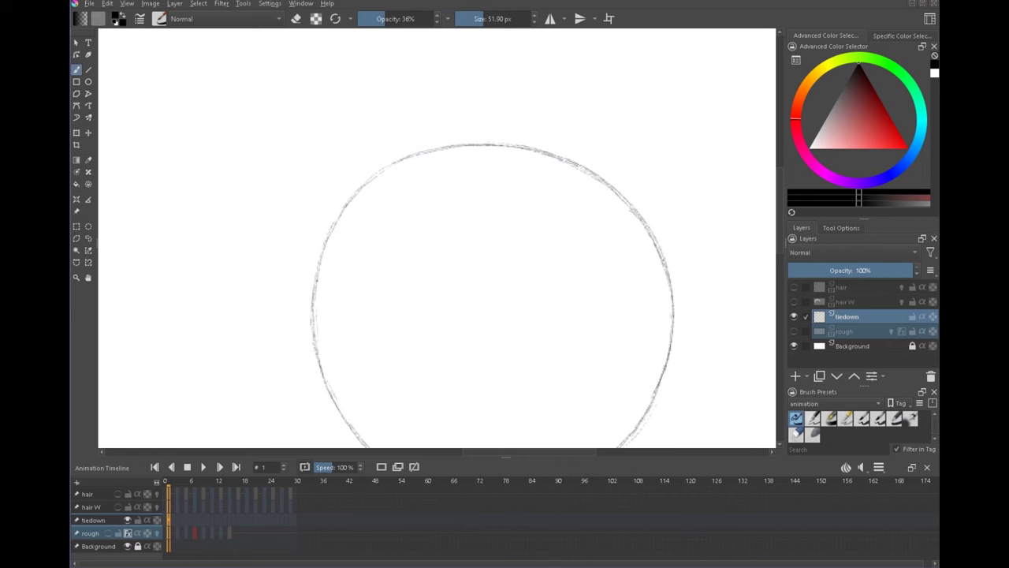
pyautogui.moveTo(330, 251)
pyautogui.mouseDown()
pyautogui.moveTo(388, 172)
pyautogui.moveTo(410, 155)
pyautogui.mouseUp()
# Step: Erase stray and overly thick line work along the circle's outline to thin it, with the canvas view rotated
pyautogui.press('e')
pyautogui.moveTo(376, 189)
pyautogui.mouseDown()
pyautogui.moveTo(324, 235)
pyautogui.moveTo(307, 300)
pyautogui.moveTo(366, 185)
pyautogui.moveTo(395, 253)
pyautogui.mouseUp()
pyautogui.moveTo(408, 186); pyautogui.dragTo(449, 207)
pyautogui.moveTo(413, 341); pyautogui.dragTo(559, 205)
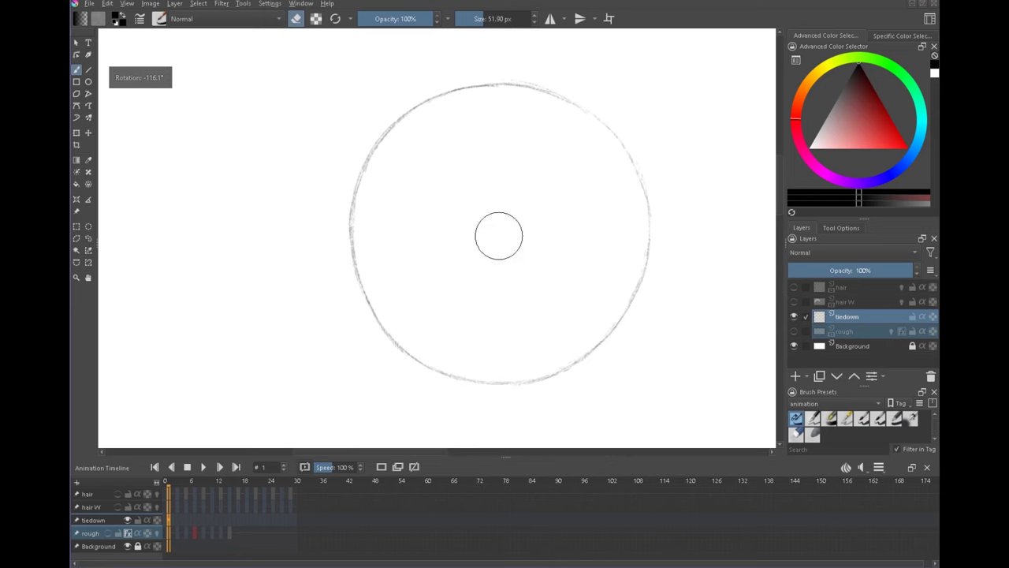
pyautogui.moveTo(414, 292)
pyautogui.mouseDown()
pyautogui.moveTo(450, 259)
pyautogui.moveTo(424, 277)
pyautogui.mouseUp()
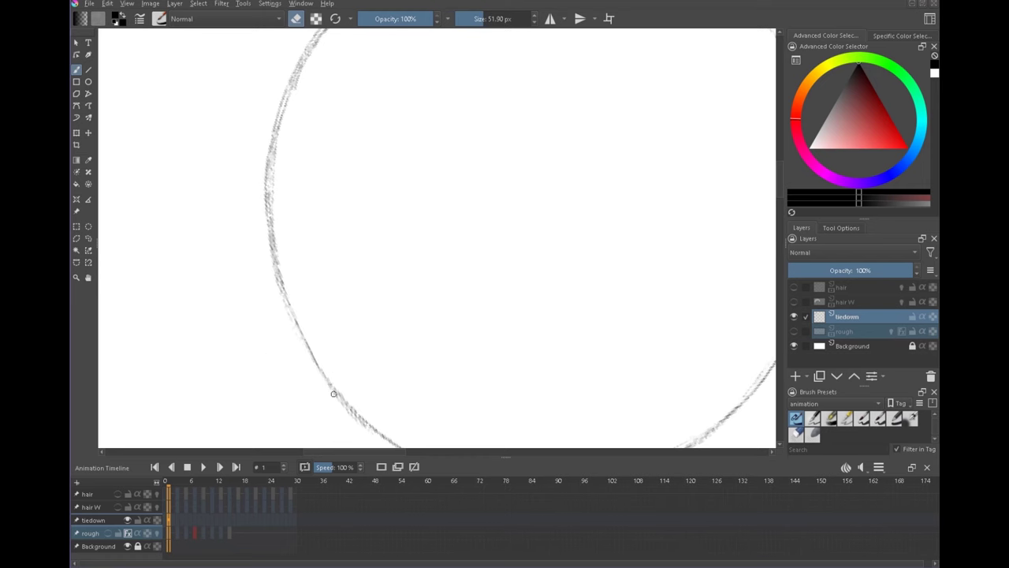
pyautogui.keyDown('space'); pyautogui.moveTo(335, 293); pyautogui.dragTo(344, 380); pyautogui.keyUp('space')
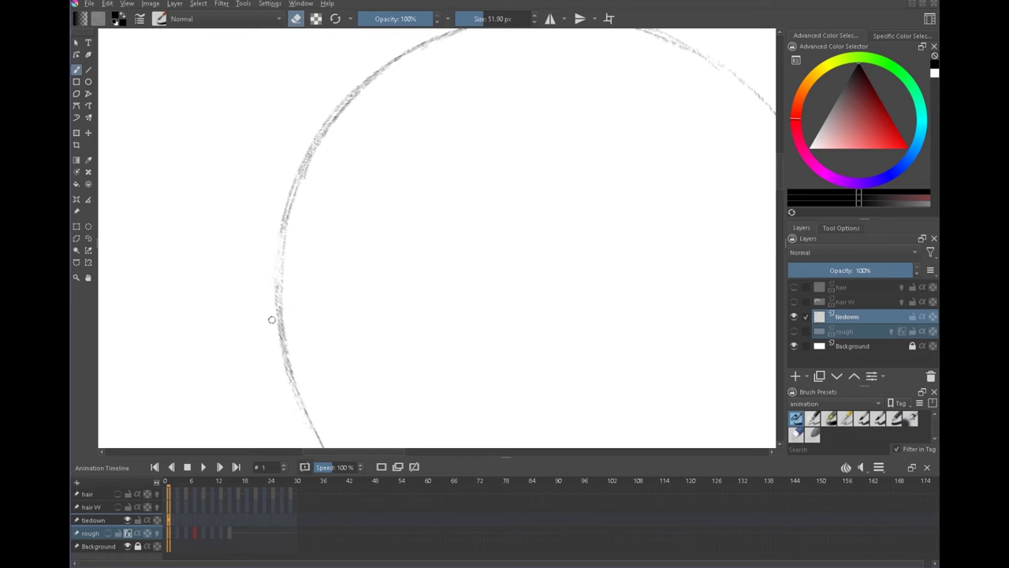
pyautogui.scroll(-3, 316, 213)
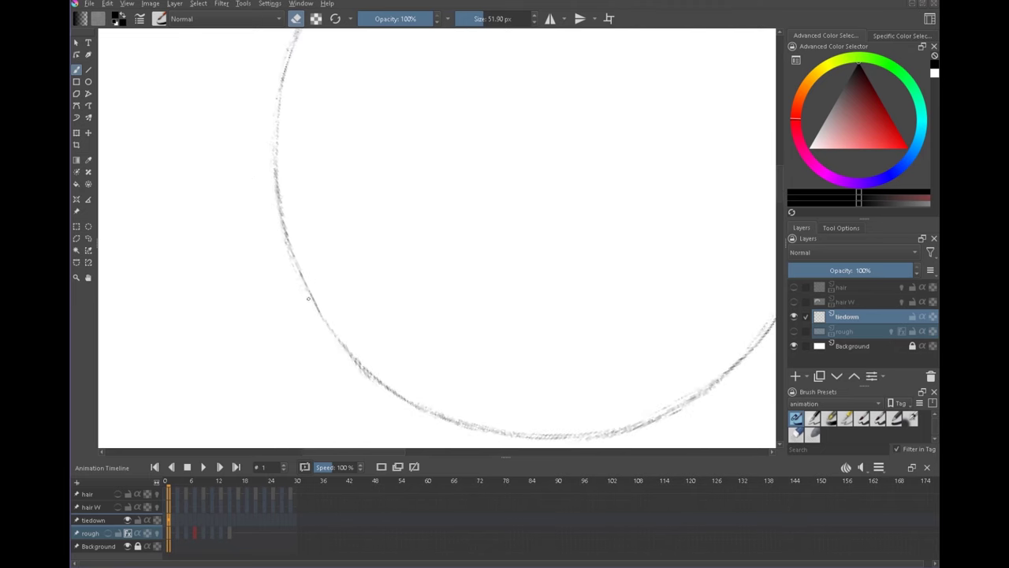
# Step: Redraw the left side and upper-left arc of the circle with brush strokes to even out its curve
pyautogui.press('e')
pyautogui.moveTo(300, 272); pyautogui.dragTo(358, 430)
pyautogui.moveTo(309, 217); pyautogui.dragTo(305, 299)
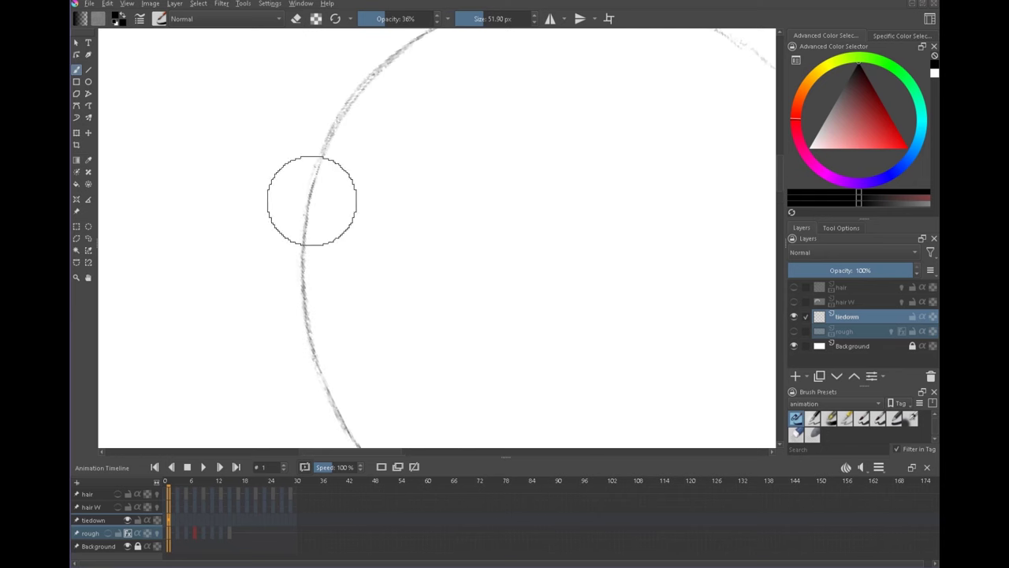
pyautogui.press('space')
pyautogui.moveTo(349, 207); pyautogui.dragTo(345, 288)
pyautogui.moveTo(315, 246)
pyautogui.mouseDown()
pyautogui.moveTo(299, 304)
pyautogui.moveTo(363, 161)
pyautogui.mouseUp()
pyautogui.moveTo(342, 195)
pyautogui.mouseDown()
pyautogui.moveTo(369, 156)
pyautogui.moveTo(336, 199)
pyautogui.moveTo(380, 144)
pyautogui.mouseUp()
pyautogui.moveTo(335, 201); pyautogui.dragTo(378, 142)
# Step: Erase the excess line work on the circle's upper-left arc and check its roundness from another rotation
pyautogui.press('e')
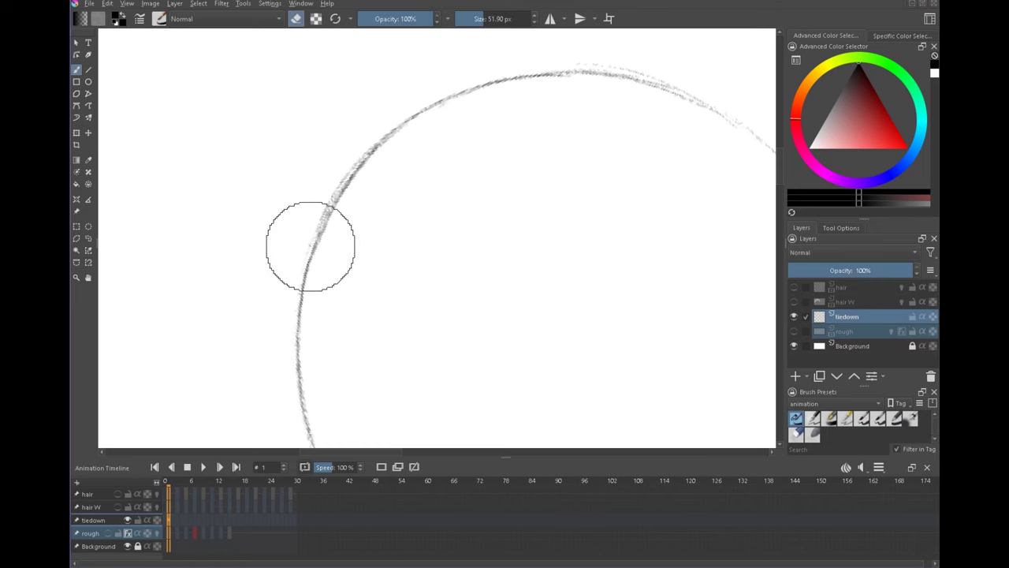
pyautogui.moveTo(310, 246); pyautogui.dragTo(372, 145)
pyautogui.moveTo(371, 145); pyautogui.dragTo(340, 187)
pyautogui.hotkey('ctrl', 'space')
pyautogui.moveTo(489, 173)
pyautogui.mouseDown()
pyautogui.moveTo(403, 237)
pyautogui.moveTo(379, 273)
pyautogui.mouseUp()
pyautogui.press('space')
pyautogui.moveTo(629, 304); pyautogui.dragTo(556, 294)
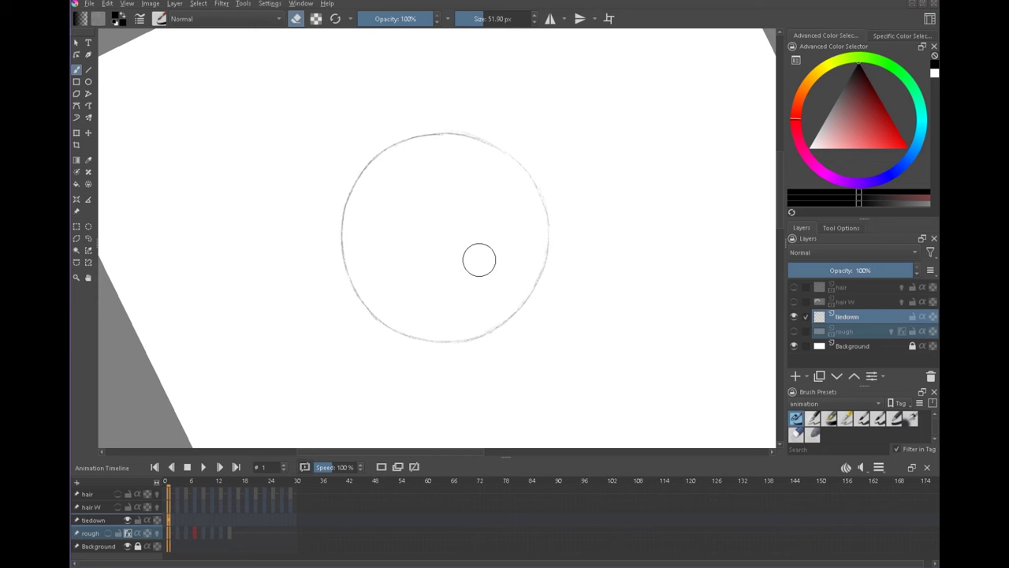
pyautogui.moveTo(450, 246)
pyautogui.mouseDown()
pyautogui.moveTo(424, 246)
pyautogui.moveTo(468, 246)
pyautogui.moveTo(493, 231)
pyautogui.moveTo(439, 198)
pyautogui.moveTo(418, 244)
pyautogui.moveTo(426, 240)
pyautogui.moveTo(408, 239)
pyautogui.moveTo(502, 196)
pyautogui.moveTo(442, 186)
pyautogui.mouseUp()
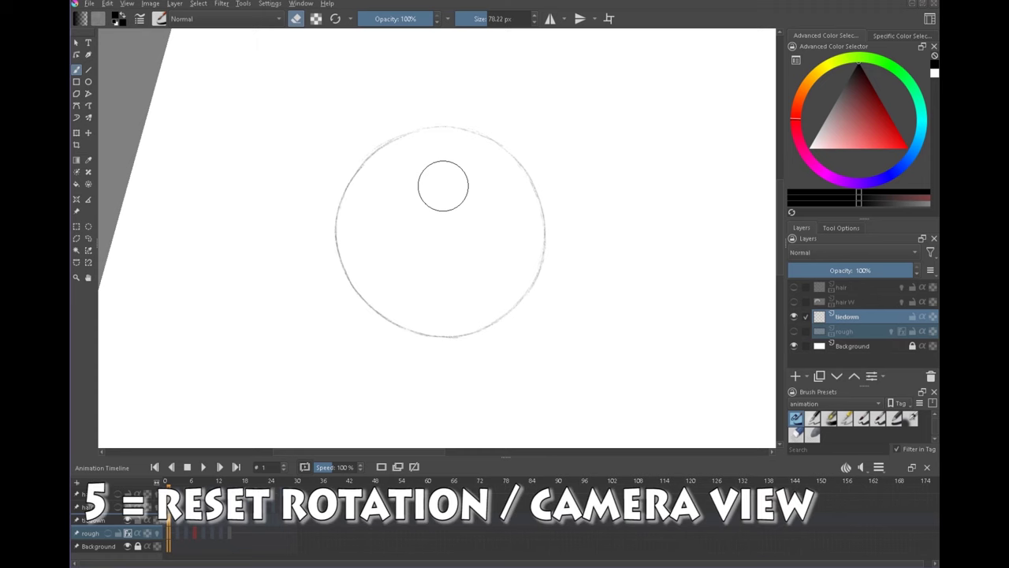
# Step: Reset the canvas rotation and horizontal mirroring, and show the rough layer again
pyautogui.press('5')
pyautogui.moveTo(483, 254); pyautogui.dragTo(545, 302)
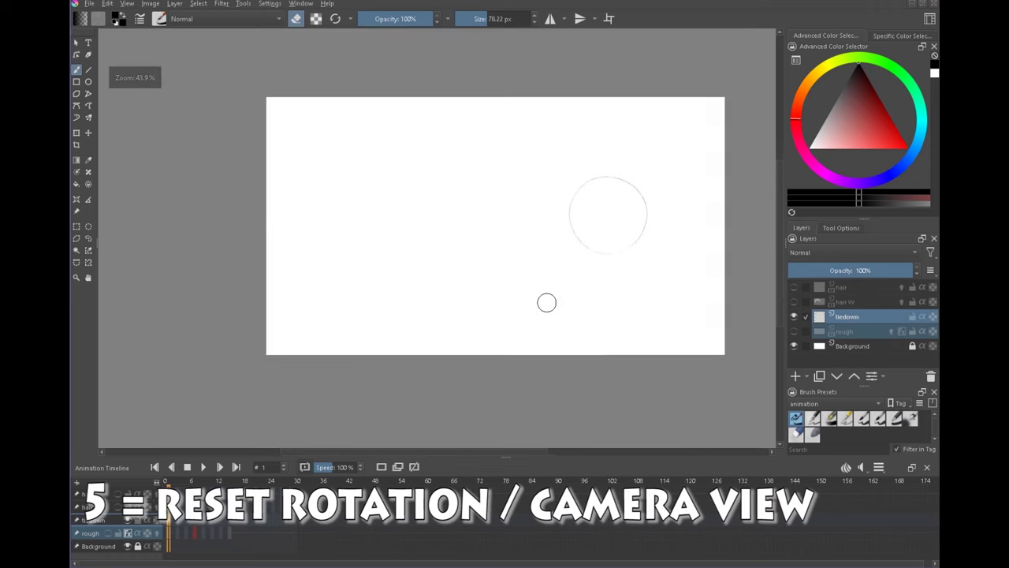
pyautogui.press('m')
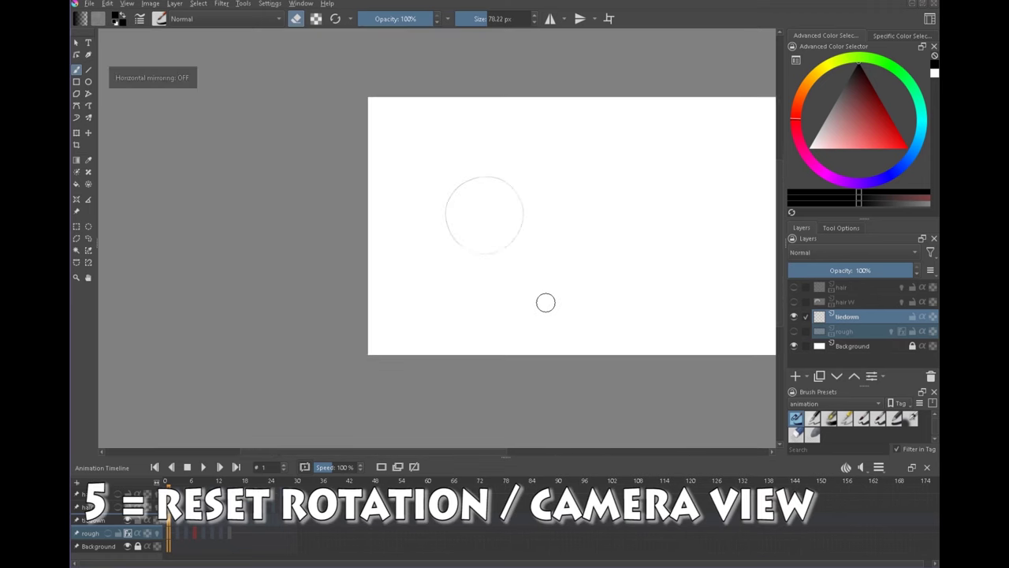
pyautogui.moveTo(607, 275); pyautogui.dragTo(470, 294)
pyautogui.moveTo(350, 238); pyautogui.dragTo(411, 180)
pyautogui.moveTo(419, 295); pyautogui.dragTo(419, 225)
pyautogui.click(794, 331)
pyautogui.moveTo(479, 303); pyautogui.dragTo(540, 316)
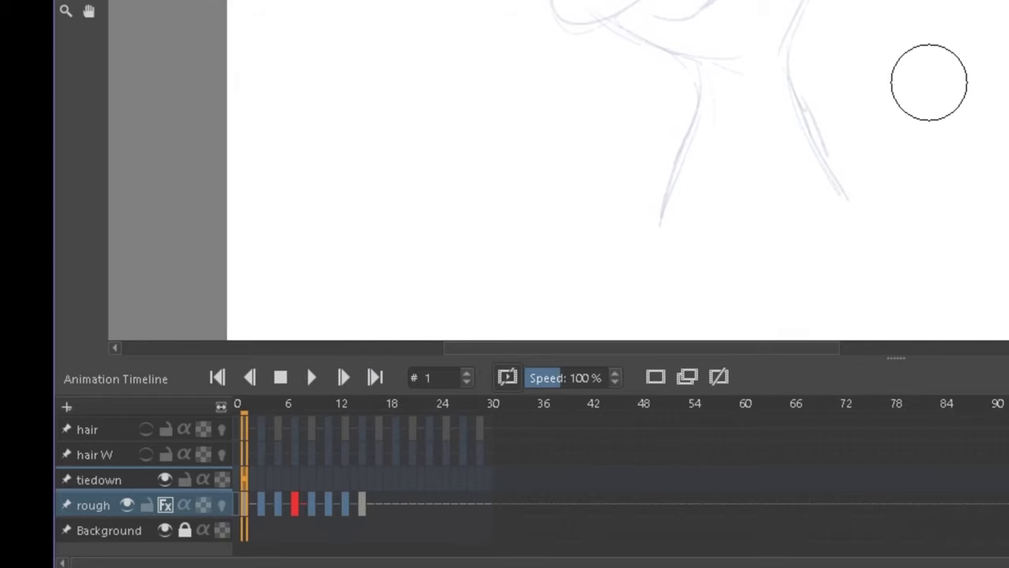
# Step: Add a keyframe at frame 1 of the tiedown layer
pyautogui.click(277, 508)
pyautogui.click(244, 499)
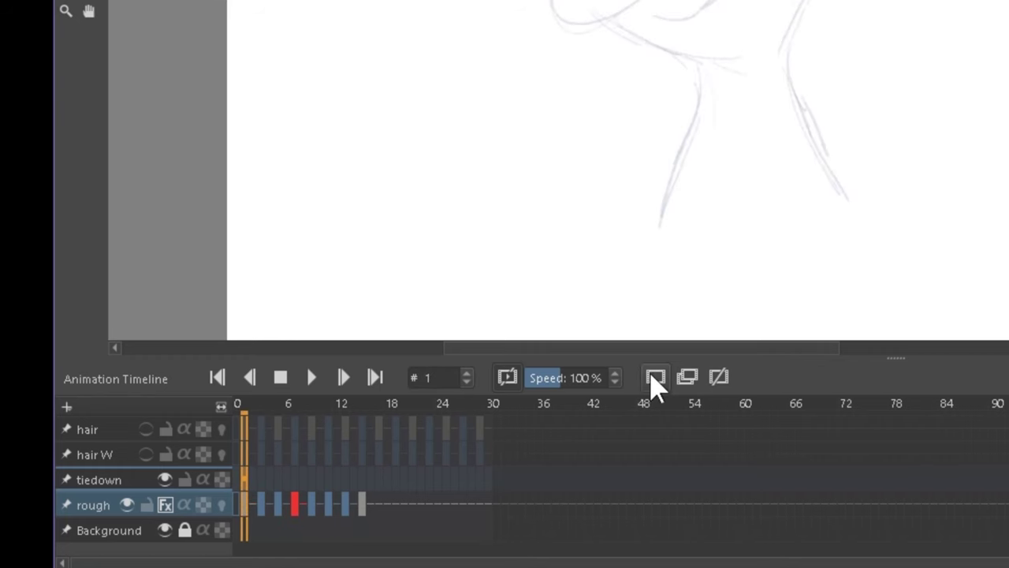
pyautogui.click(654, 377)
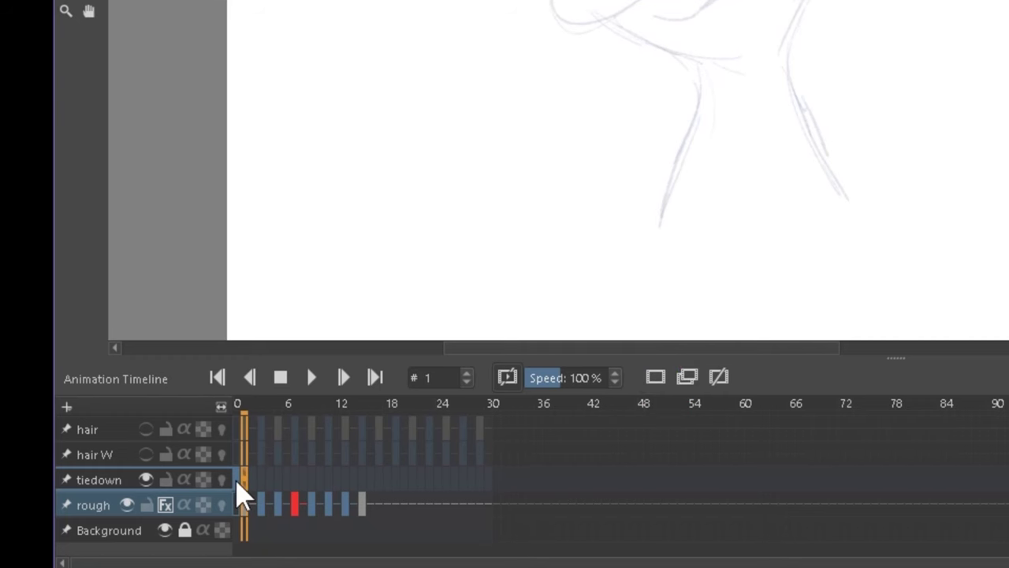
pyautogui.click(239, 479)
pyautogui.click(244, 479)
# Step: Set the animation's clip start to frame 1 in the timeline settings
pyautogui.click(298, 538)
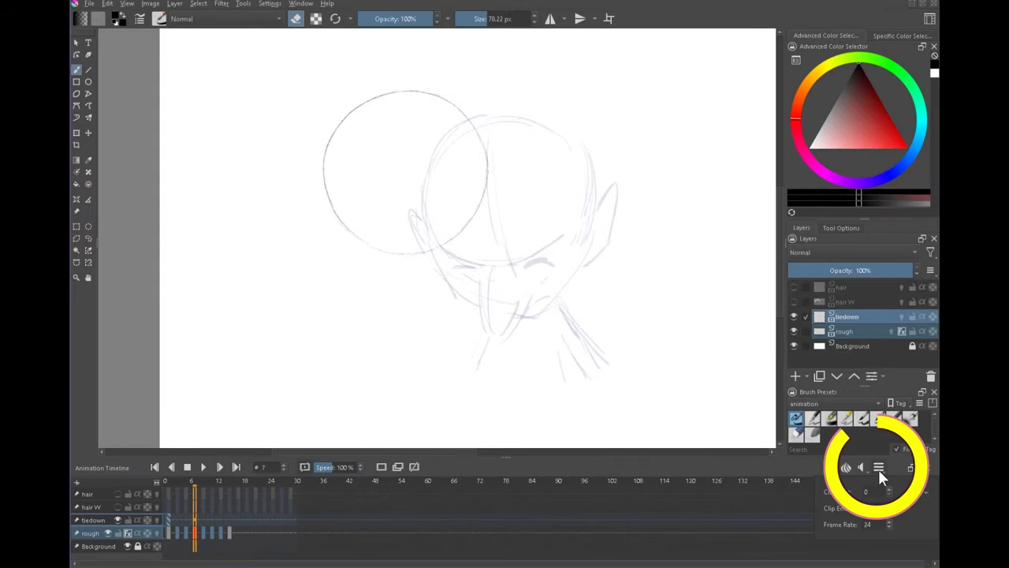
pyautogui.click(889, 488)
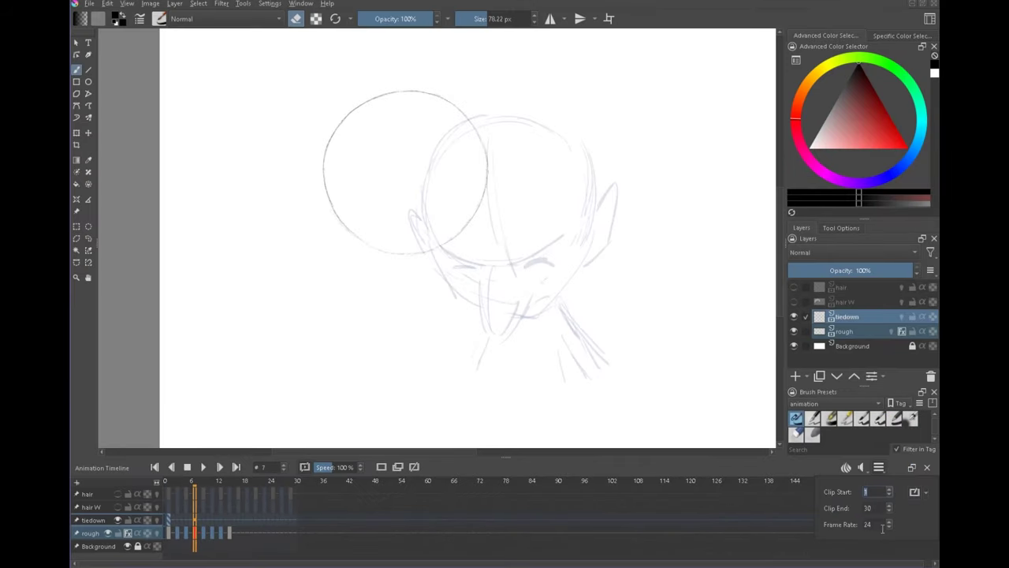
pyautogui.click(706, 552)
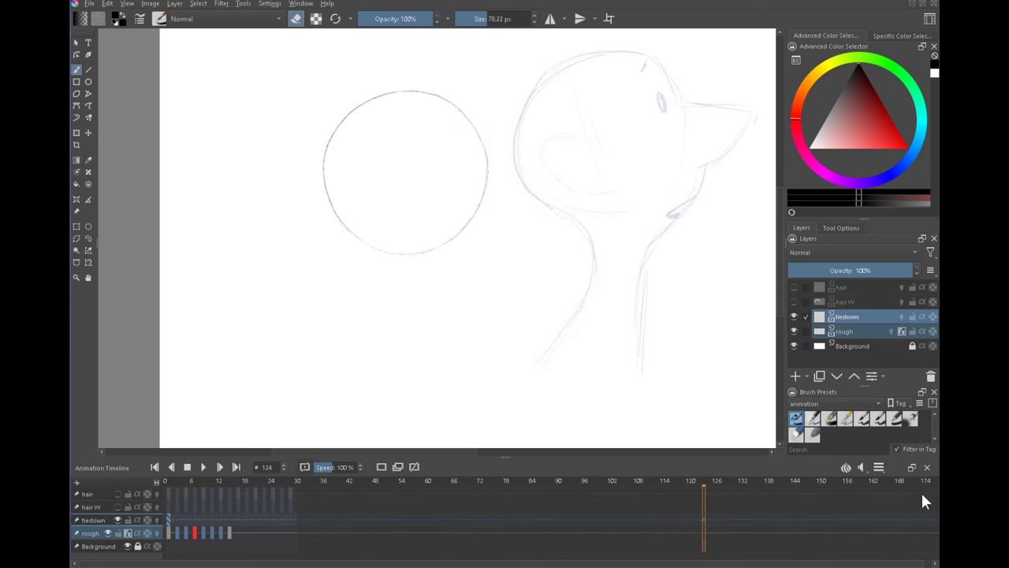
# Step: Copy the tiedown circle keyframe from frame 1 and paste it at frame 15
pyautogui.click(167, 520)
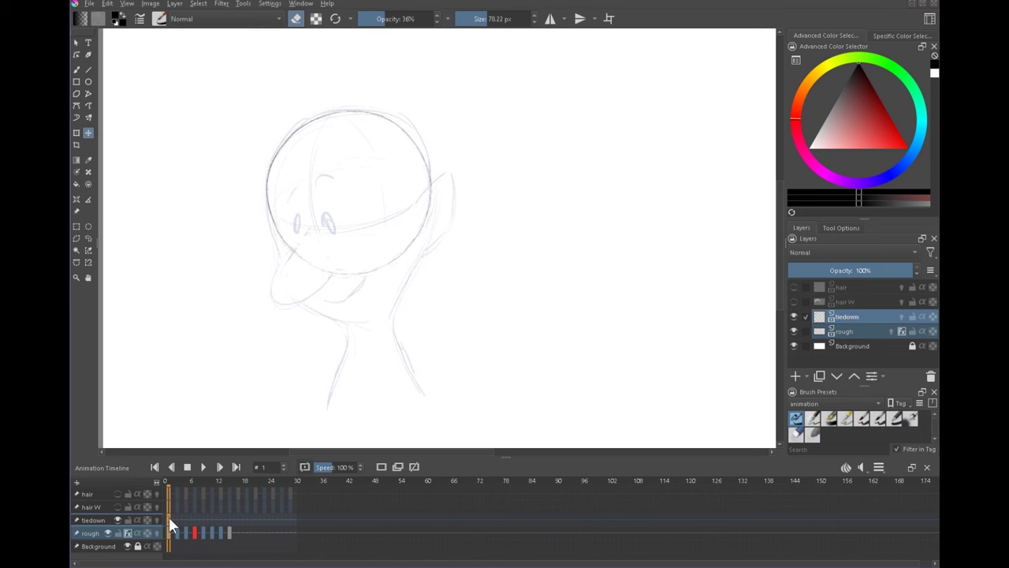
pyautogui.rightClick(167, 518)
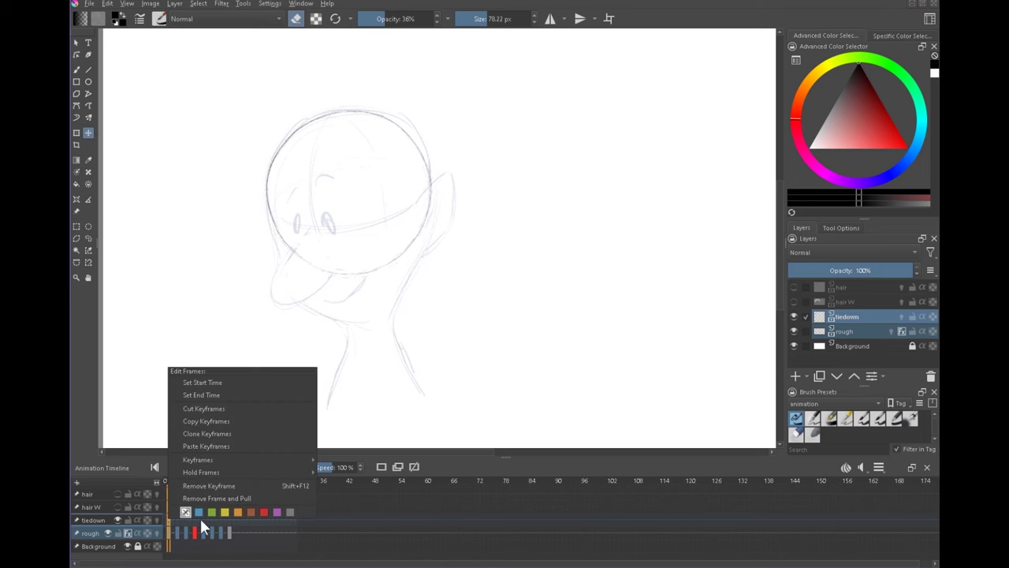
pyautogui.click(234, 421)
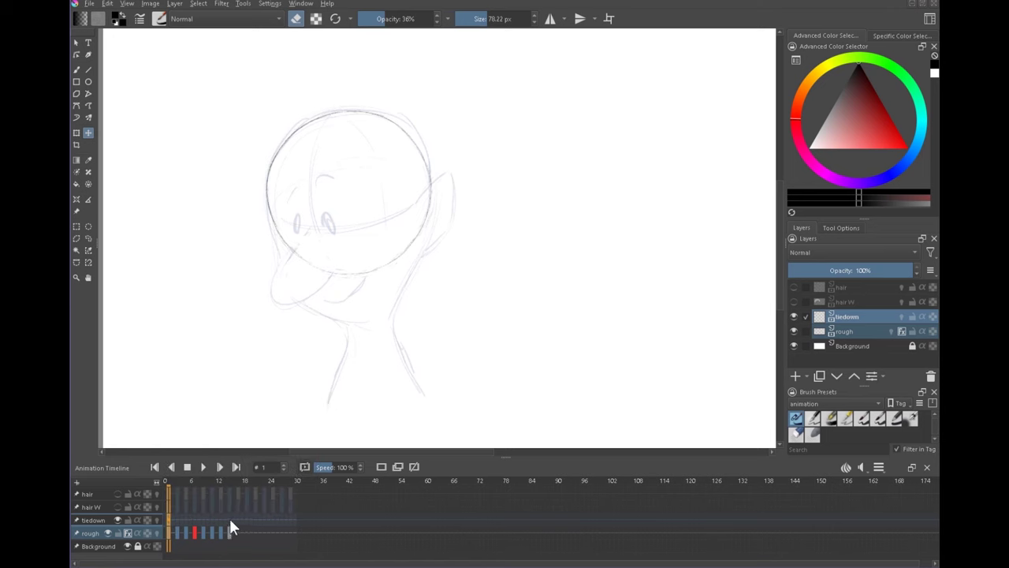
pyautogui.click(228, 518)
pyautogui.rightClick(228, 518)
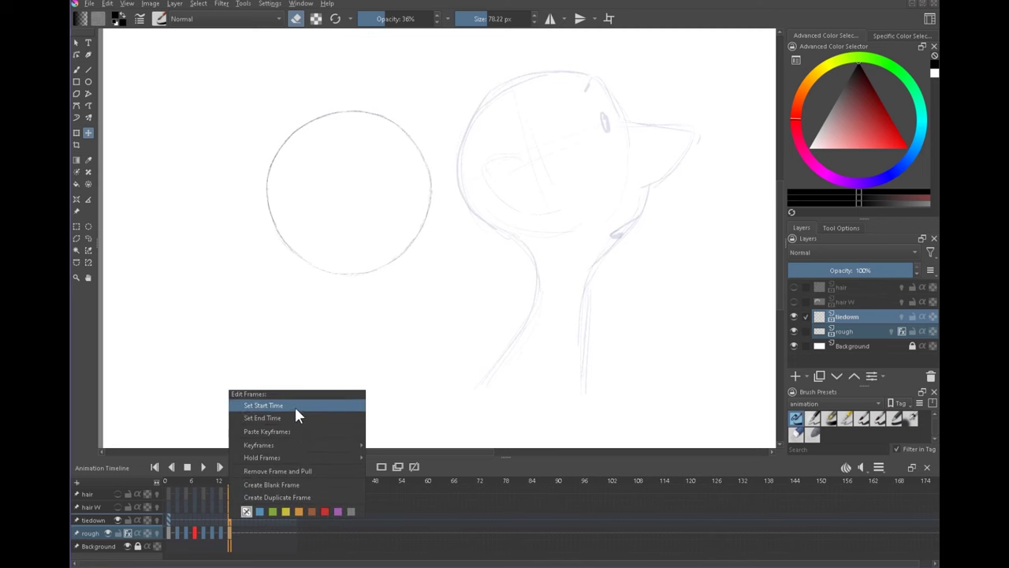
pyautogui.click(292, 431)
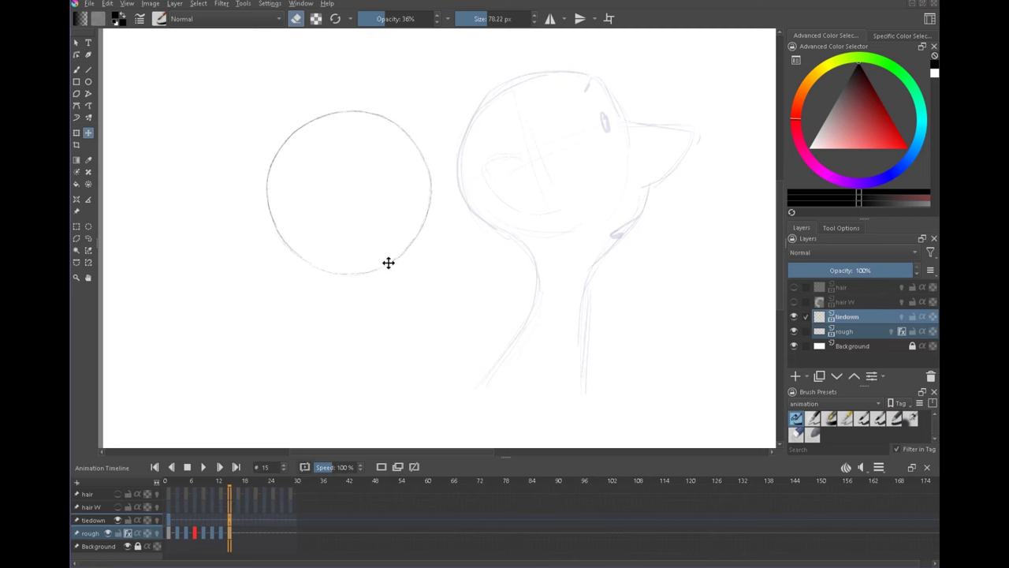
# Step: Move the circle on frame 15 over the rough skull and compare its placement with frame 1
pyautogui.click(89, 132)
pyautogui.moveTo(383, 266)
pyautogui.mouseDown()
pyautogui.moveTo(581, 245)
pyautogui.moveTo(581, 231)
pyautogui.mouseUp()
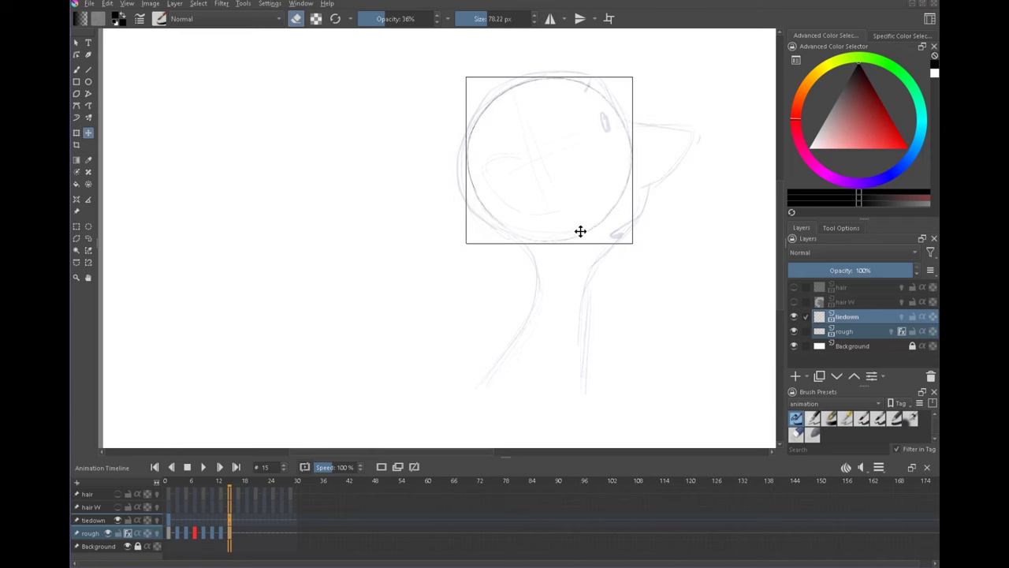
pyautogui.click(167, 520)
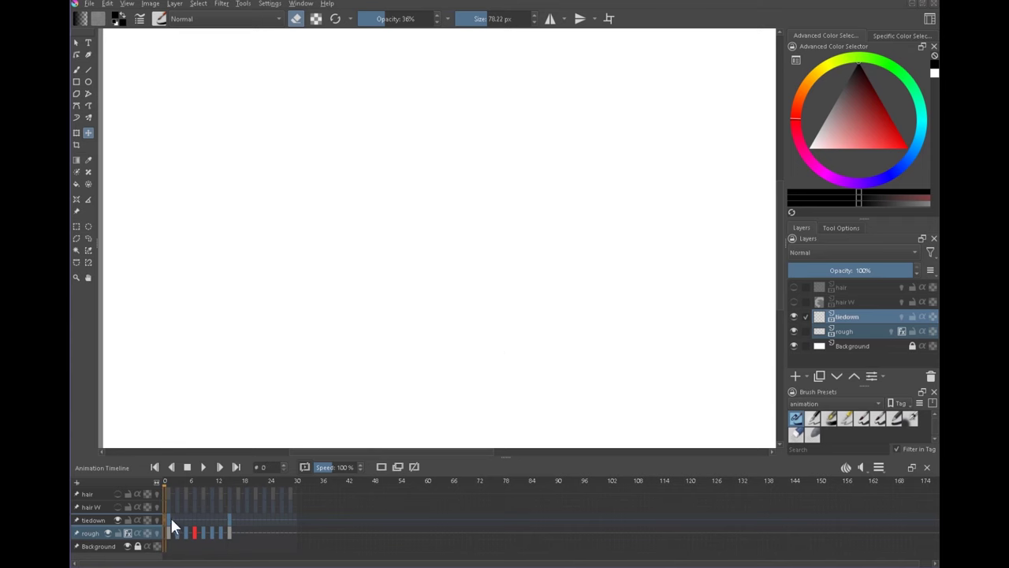
pyautogui.click(170, 519)
pyautogui.click(228, 522)
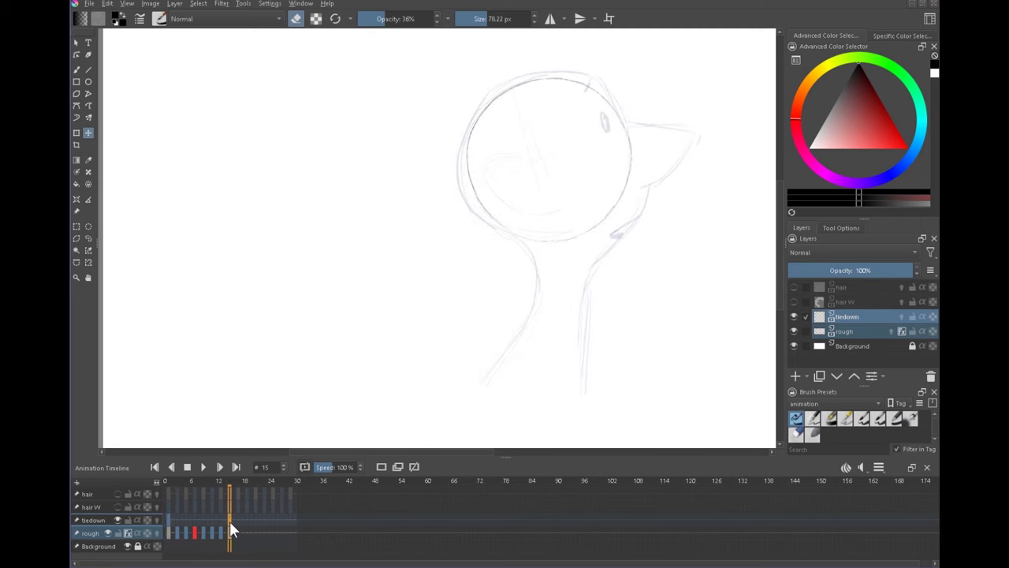
pyautogui.click(168, 522)
pyautogui.click(228, 527)
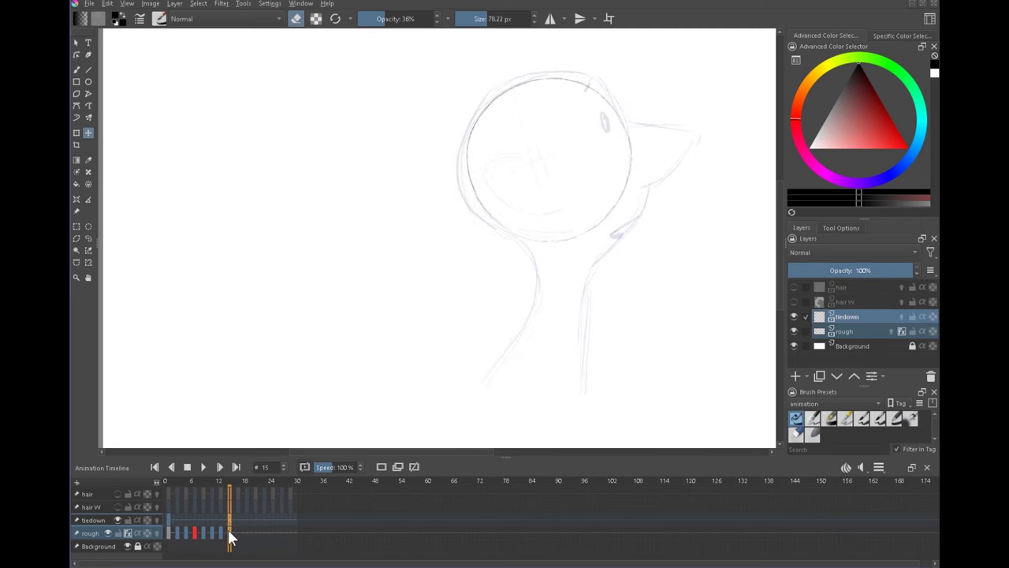
# Step: Paste the circle keyframe at frame 7 of the tiedown layer and move the circle over the rough skull
pyautogui.click(265, 467)
pyautogui.click(194, 520)
pyautogui.rightClick(194, 520)
pyautogui.click(245, 429)
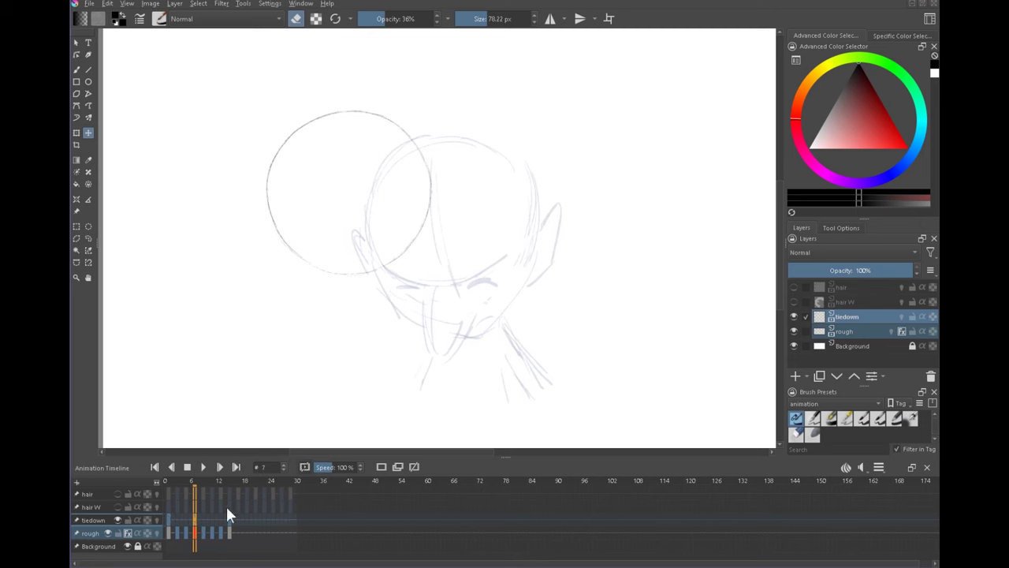
pyautogui.moveTo(376, 268); pyautogui.dragTo(459, 303)
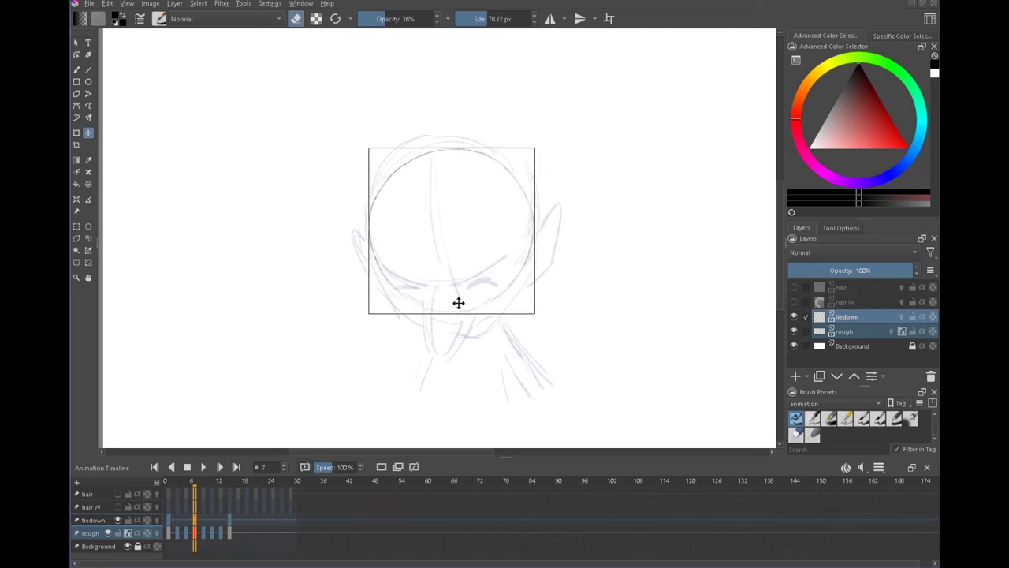
# Step: Paste the copied circle keyframe at frames 5 and 3 of the tiedown layer
pyautogui.click(187, 529)
pyautogui.rightClick(187, 529)
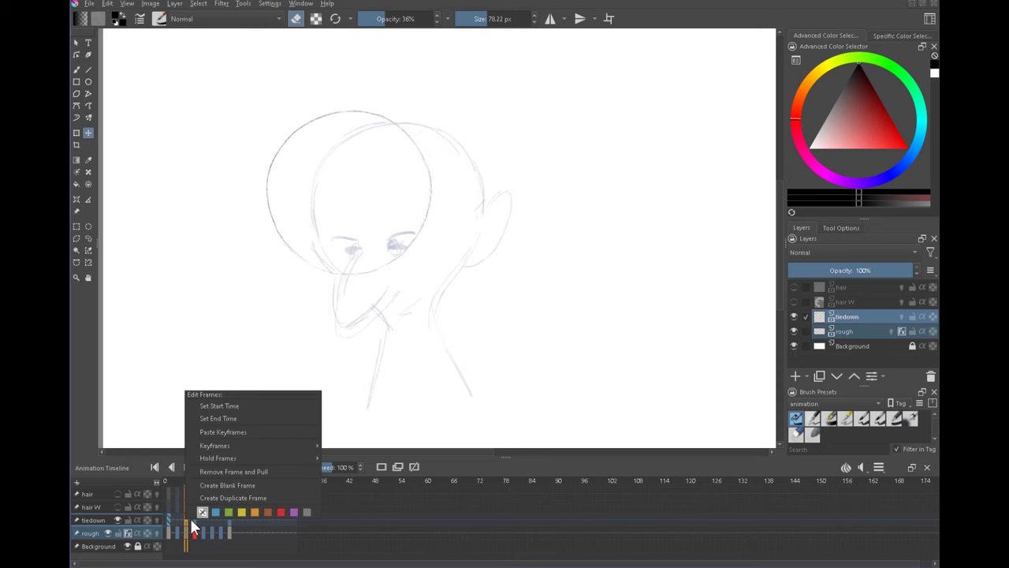
pyautogui.click(234, 429)
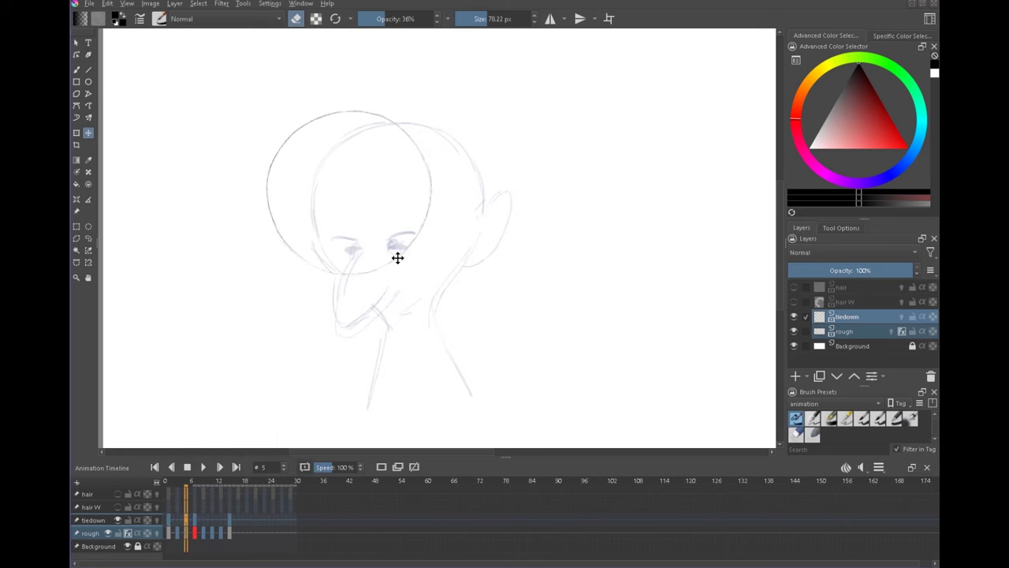
pyautogui.click(179, 527)
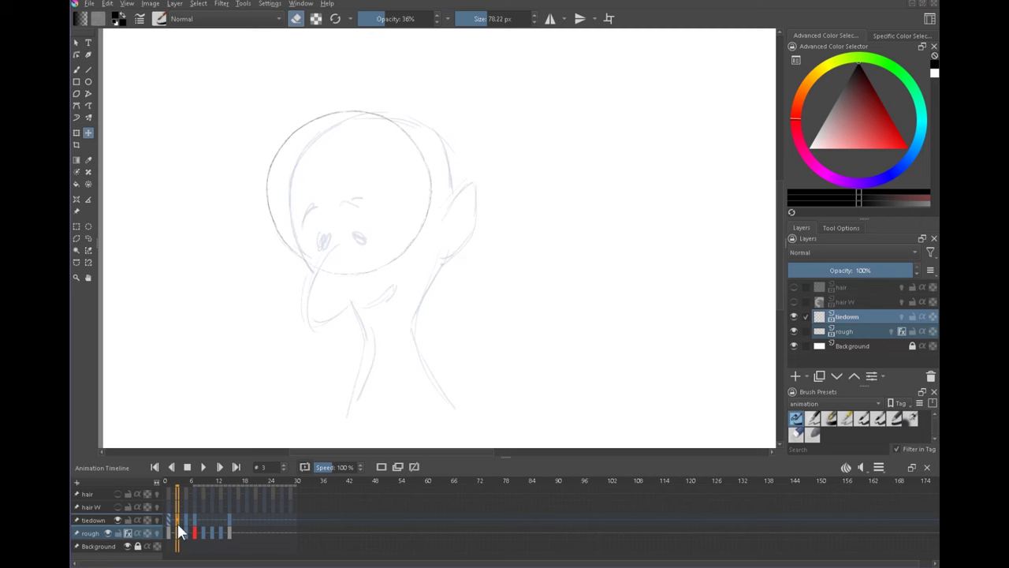
pyautogui.rightClick(178, 527)
pyautogui.click(216, 432)
# Step: Paste the circle keyframe at tiedown frames 9, 11 and 13, moving the circle over the rough skull
pyautogui.moveTo(367, 261); pyautogui.dragTo(529, 266)
pyautogui.rightClick(203, 521)
pyautogui.click(242, 431)
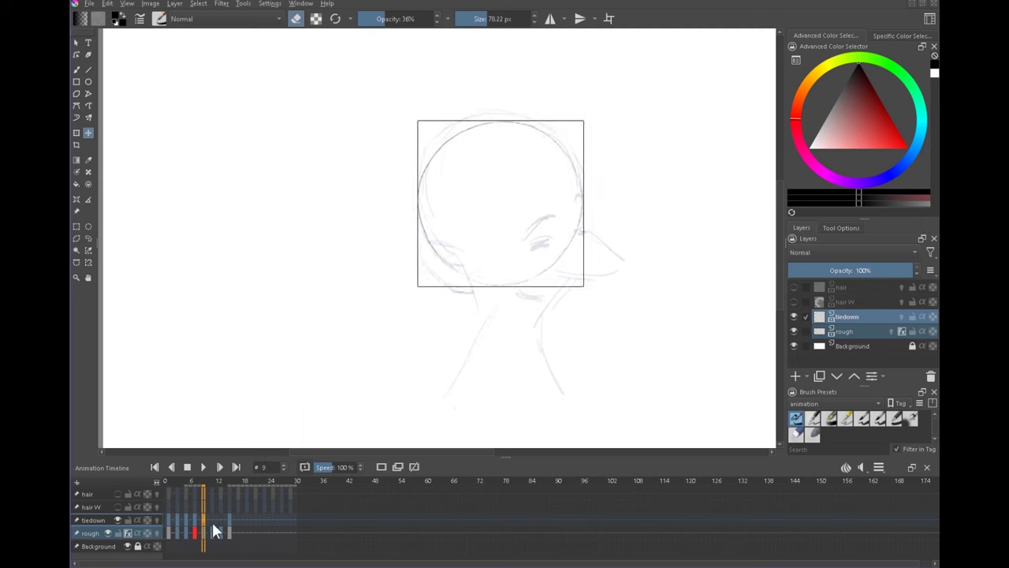
pyautogui.rightClick(212, 522)
pyautogui.click(251, 431)
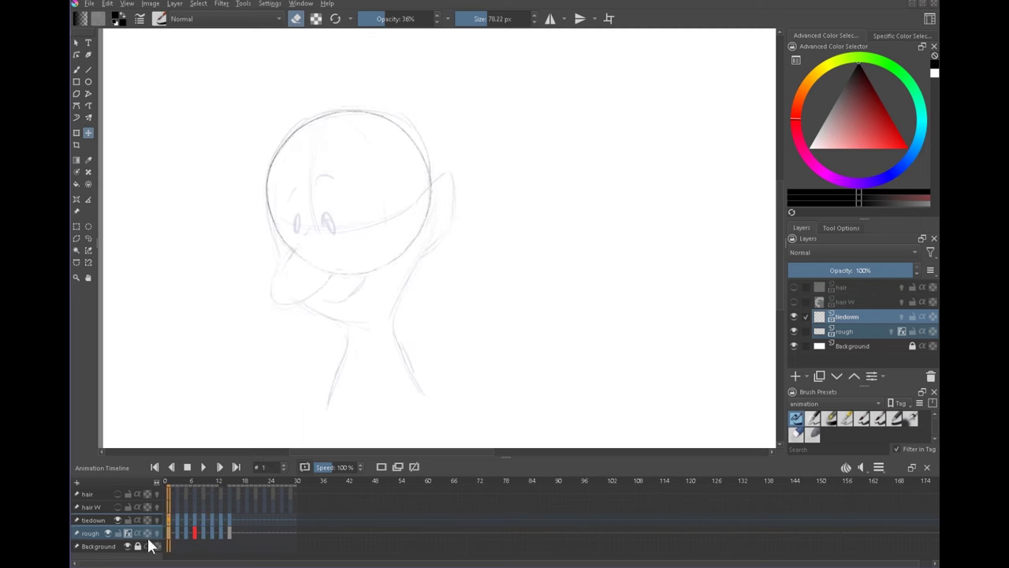
# Step: Hide the rough layer and play the animation to check the circle's movement
pyautogui.click(110, 533)
pyautogui.click(199, 466)
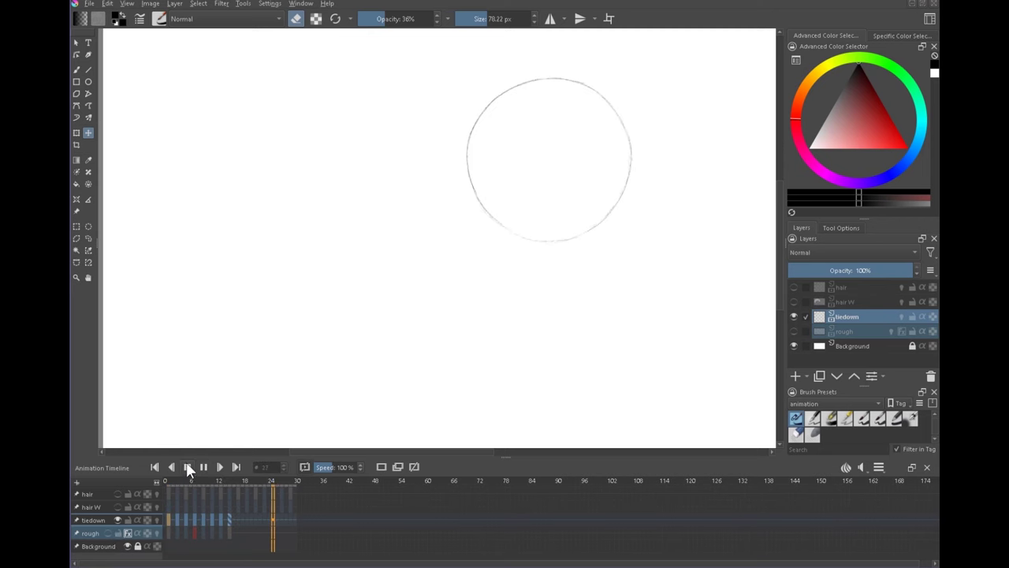
# Step: Stop the playback, turn on onion skins for the tiedown layer and open the Onion Skins settings
pyautogui.click(187, 466)
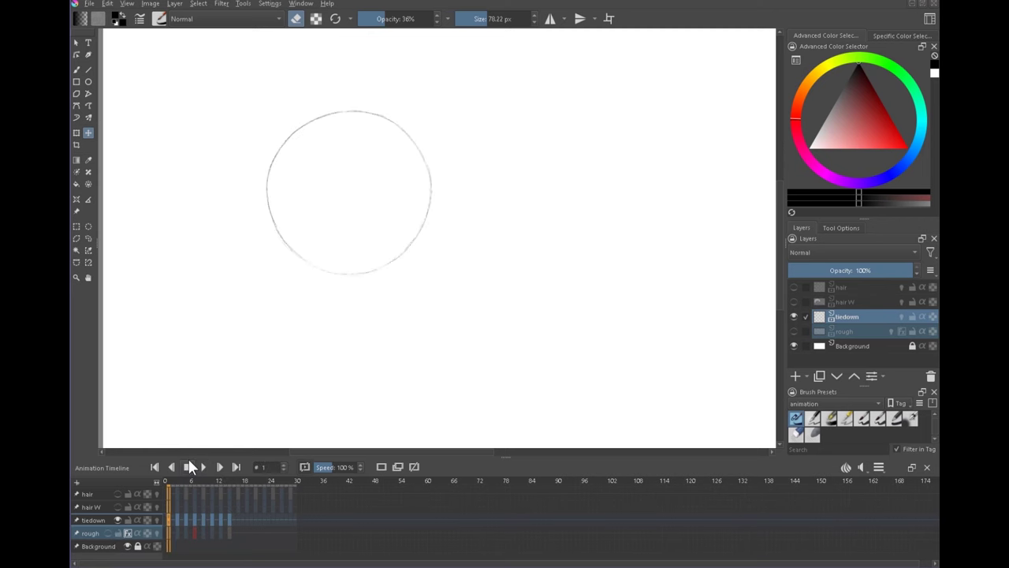
pyautogui.click(156, 520)
pyautogui.click(177, 520)
pyautogui.moveTo(189, 524); pyautogui.dragTo(228, 521)
pyautogui.click(168, 518)
pyautogui.click(847, 467)
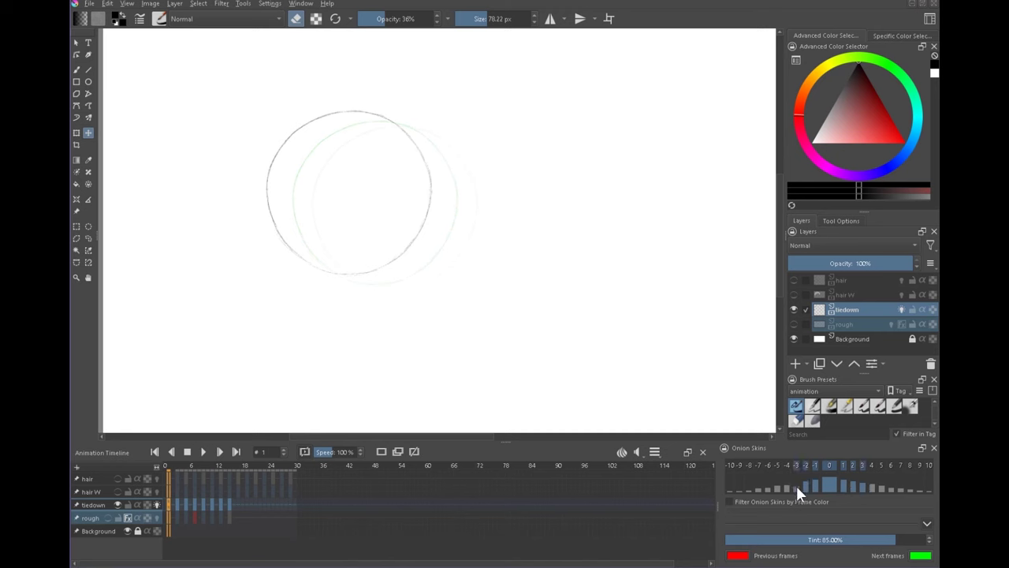
# Step: Check the circle spacing at tiedown frames 3, 9, 15 and 7 and extend the onion skins to four frames each way
pyautogui.click(178, 507)
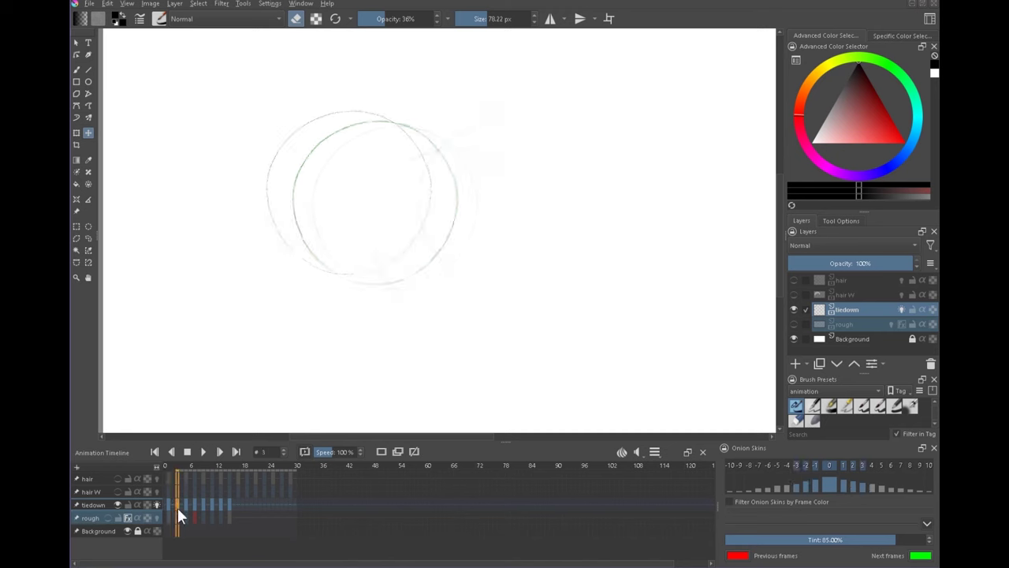
pyautogui.click(202, 504)
pyautogui.click(203, 506)
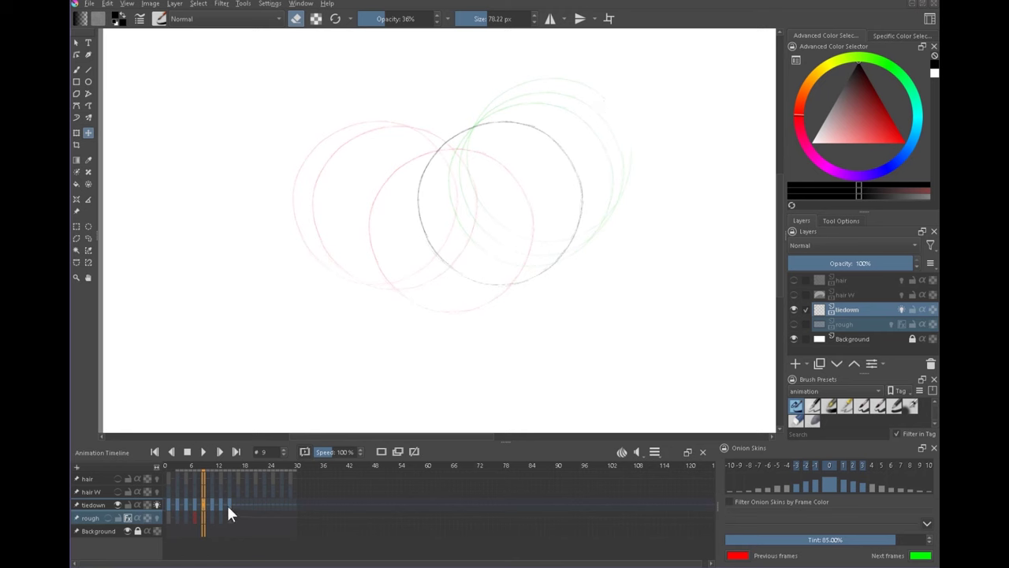
pyautogui.click(228, 506)
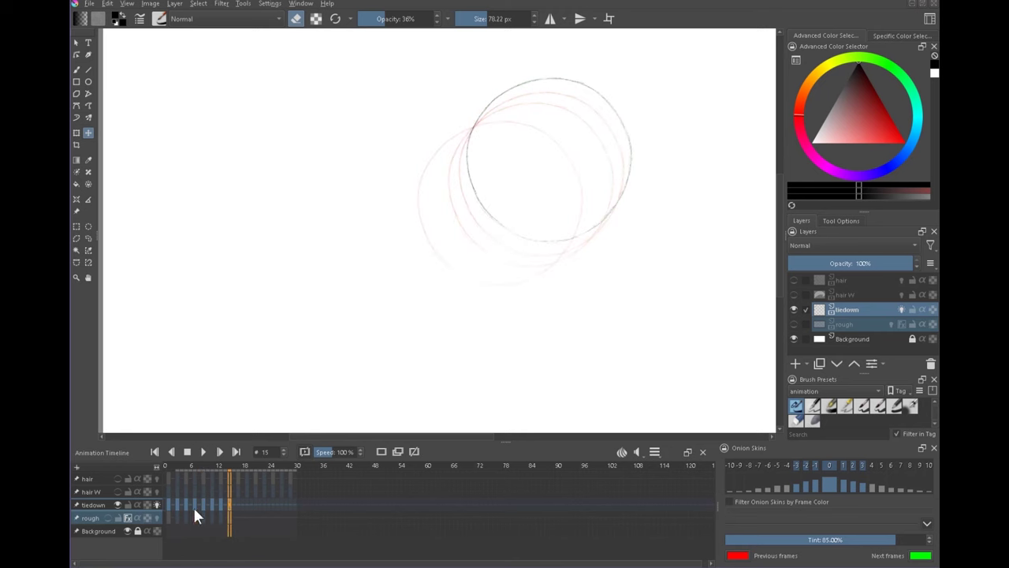
pyautogui.click(195, 510)
pyautogui.click(871, 488)
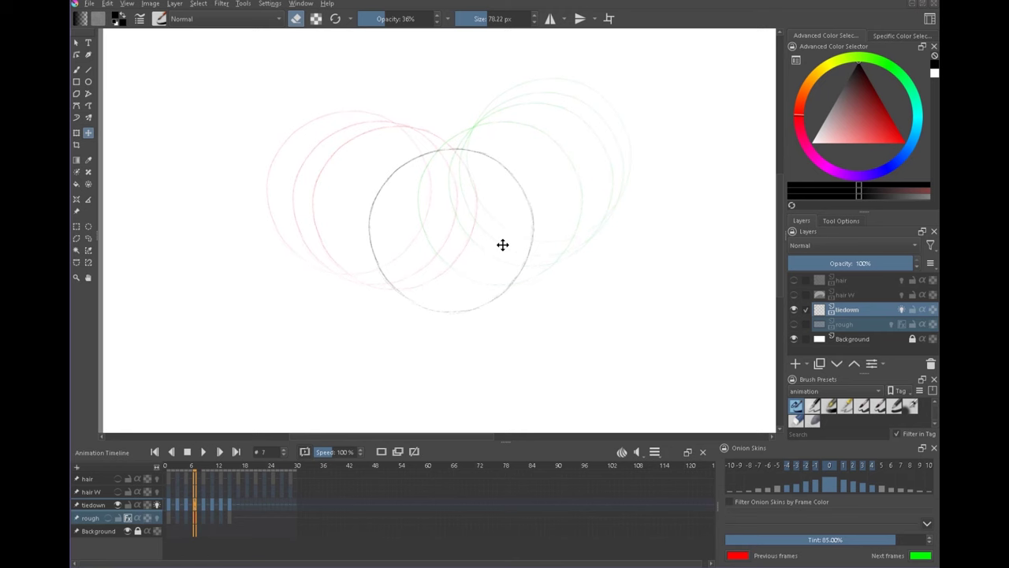
# Step: Move the circles at tiedown frames 5 and 3 slightly lower to smooth the arc of the head movement
pyautogui.click(186, 504)
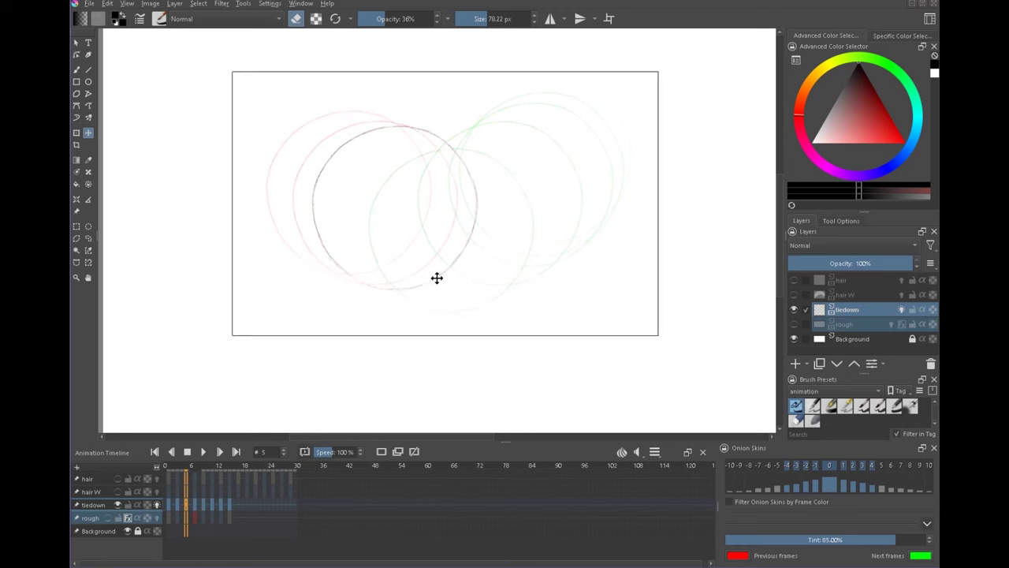
pyautogui.moveTo(437, 277)
pyautogui.mouseDown()
pyautogui.moveTo(421, 304)
pyautogui.moveTo(441, 285)
pyautogui.mouseUp()
pyautogui.click(179, 504)
pyautogui.click(186, 504)
pyautogui.click(196, 505)
# Step: Nudge the circles at tiedown frames 9, 11 and 13 so they follow an even arc toward frame 15
pyautogui.click(205, 505)
pyautogui.moveTo(544, 273); pyautogui.dragTo(548, 282)
pyautogui.click(213, 505)
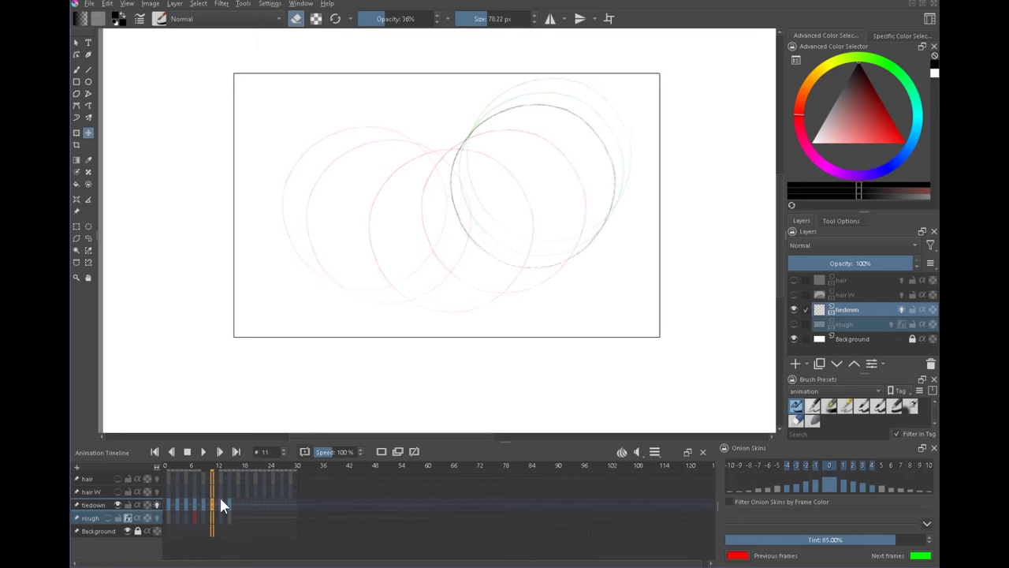
pyautogui.click(221, 503)
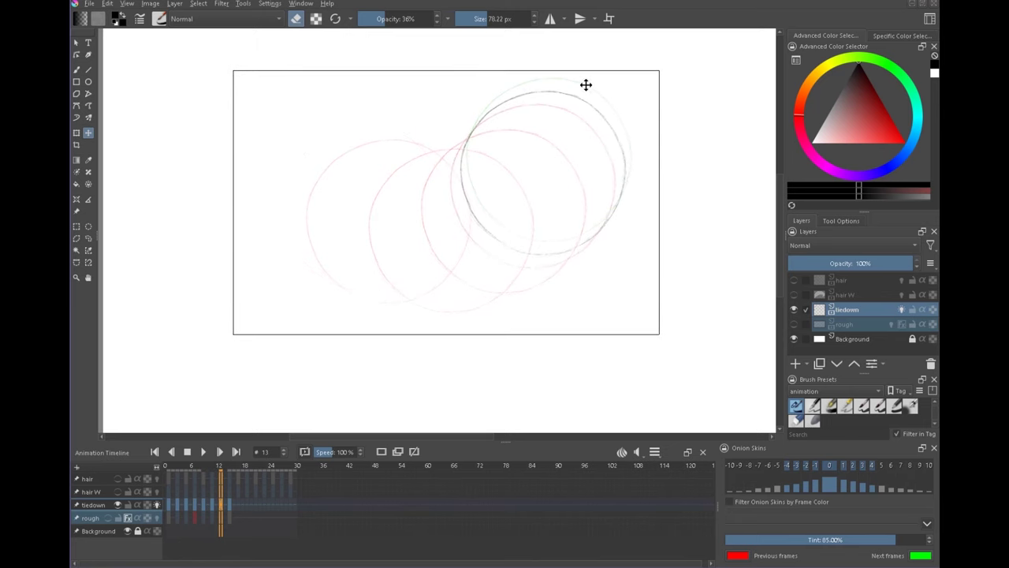
# Step: Inspect the adjusted circles at frames 1 and 3, and play the animation to check the arc
pyautogui.click(168, 506)
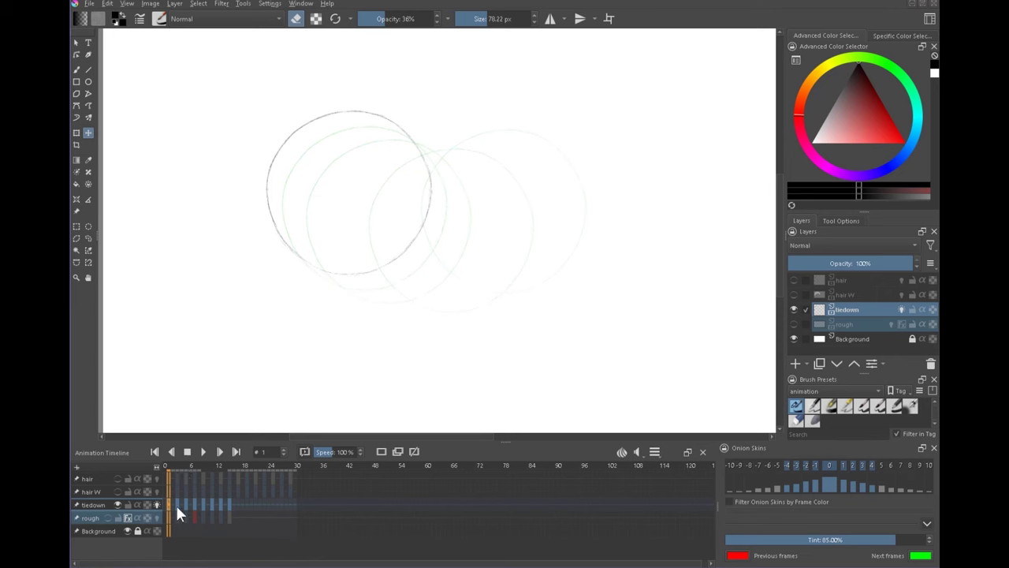
pyautogui.click(176, 509)
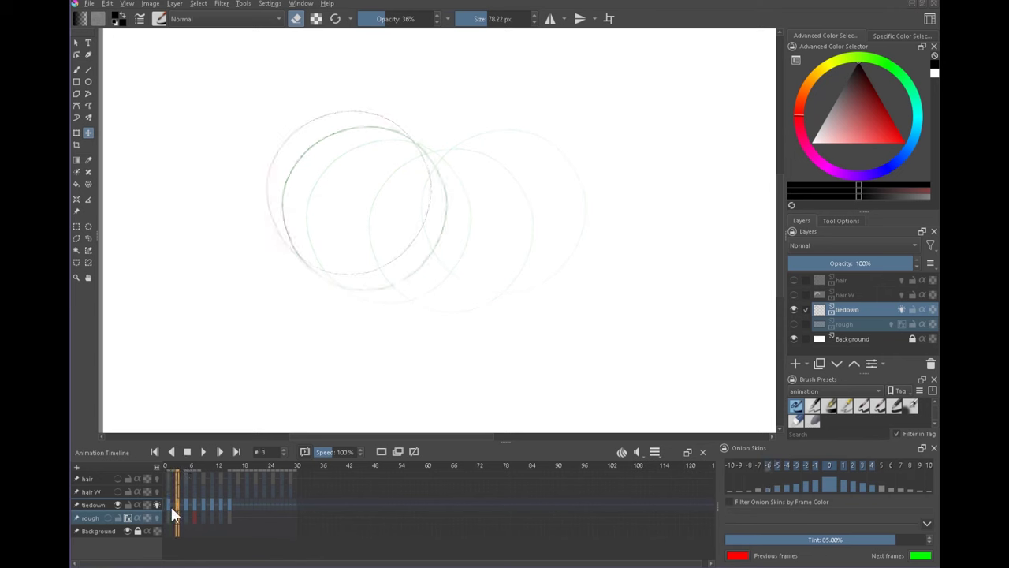
pyautogui.click(202, 450)
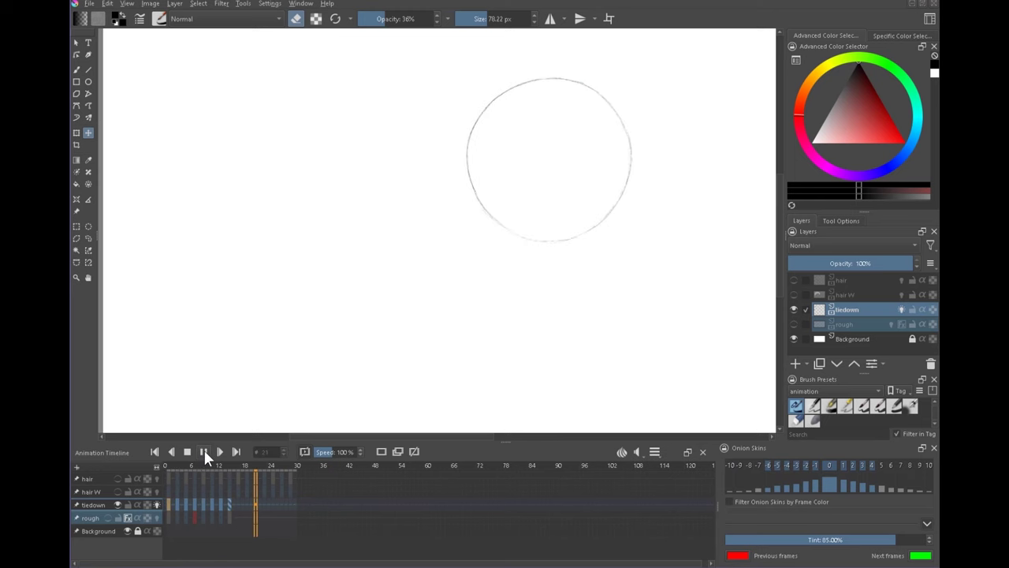
pyautogui.click(189, 451)
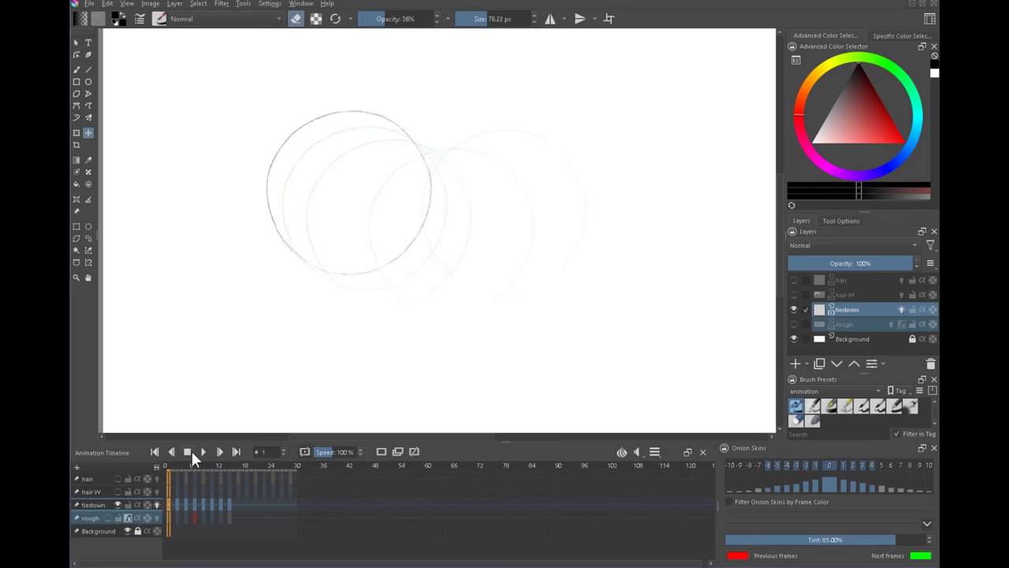
# Step: Show the rough layer and compare the circle with the rough head at frames 3, 5 and 7, returning to frame 1
pyautogui.click(158, 505)
pyautogui.click(109, 517)
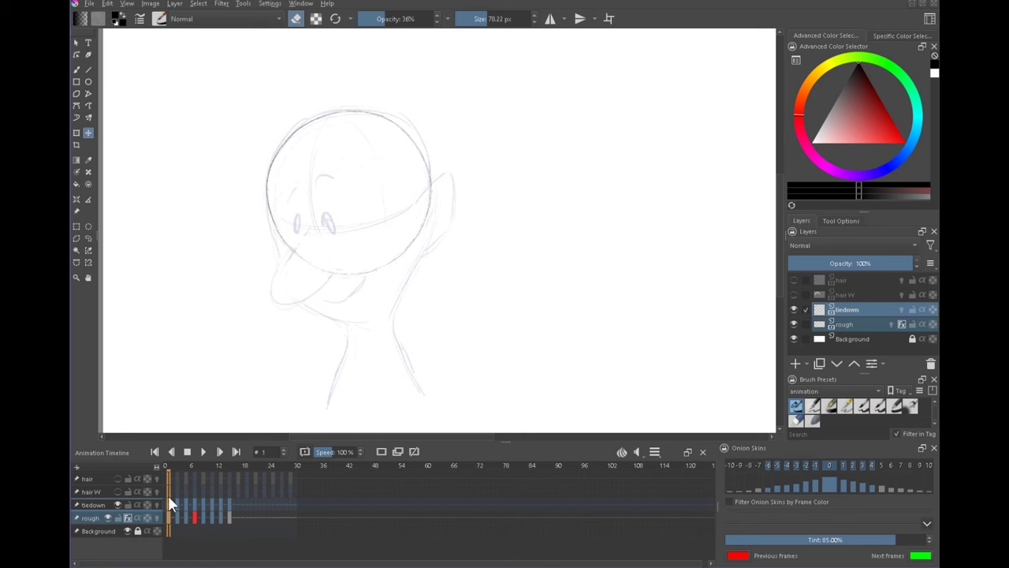
pyautogui.click(177, 516)
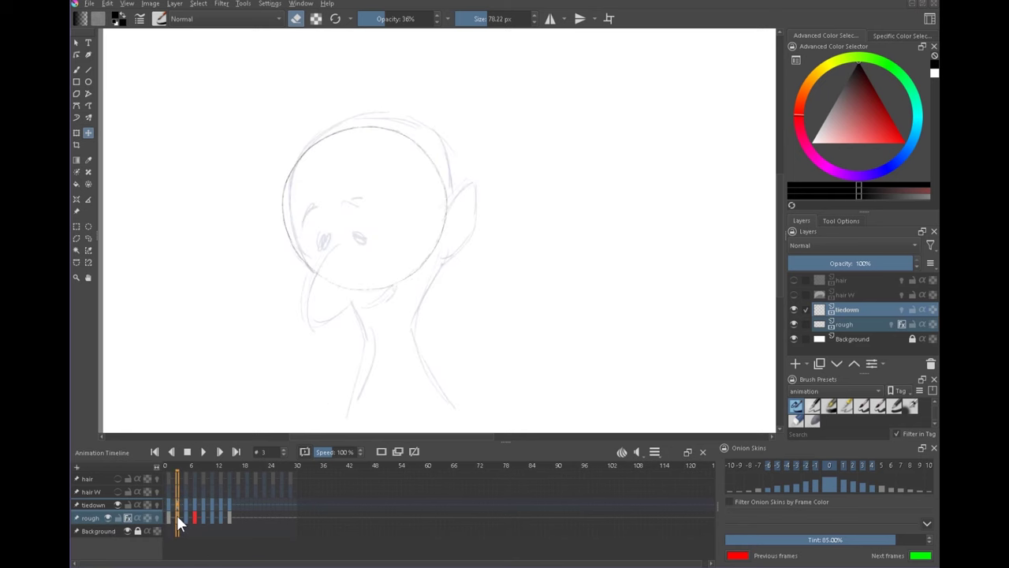
pyautogui.click(187, 517)
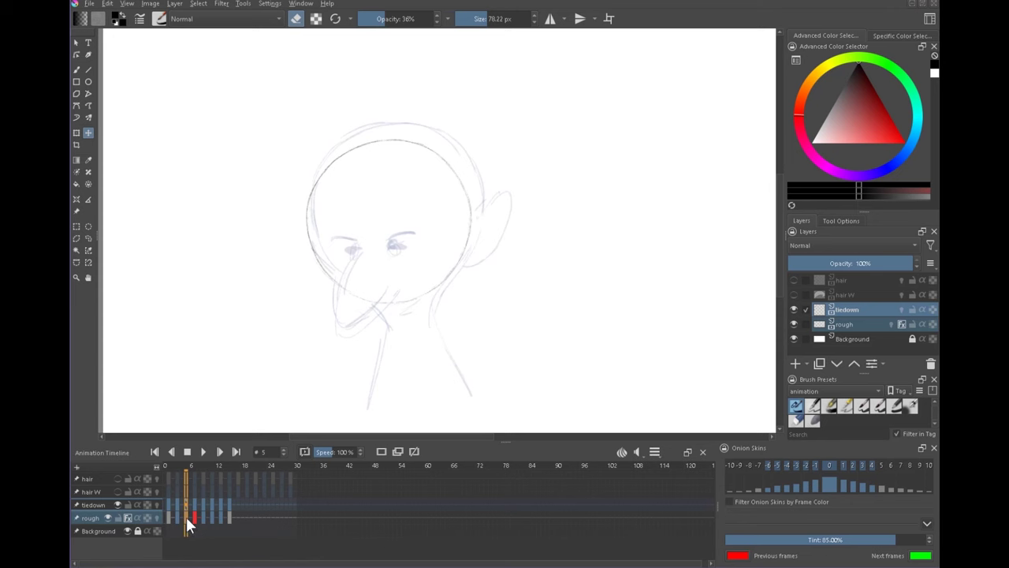
pyautogui.click(195, 518)
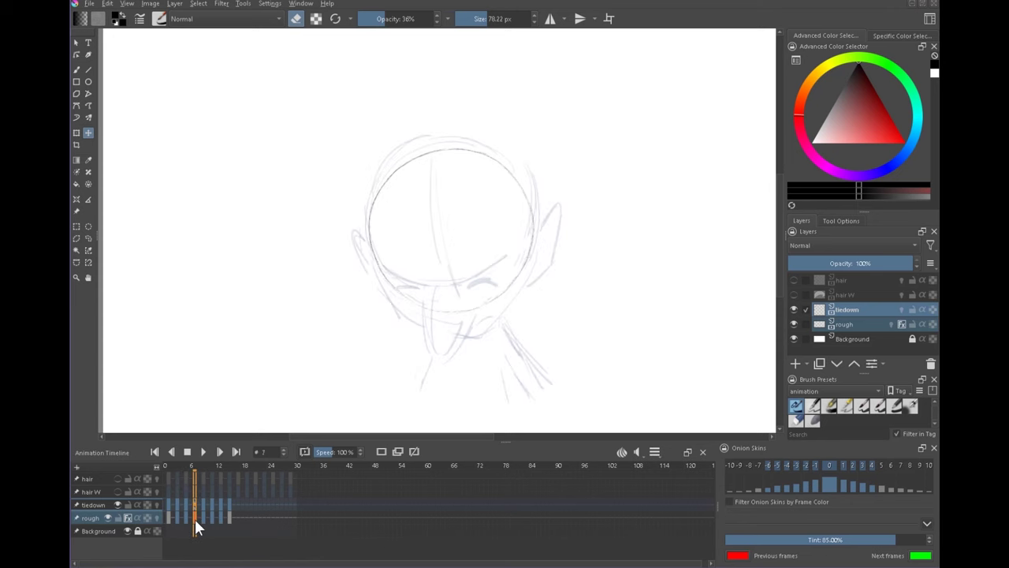
pyautogui.click(167, 505)
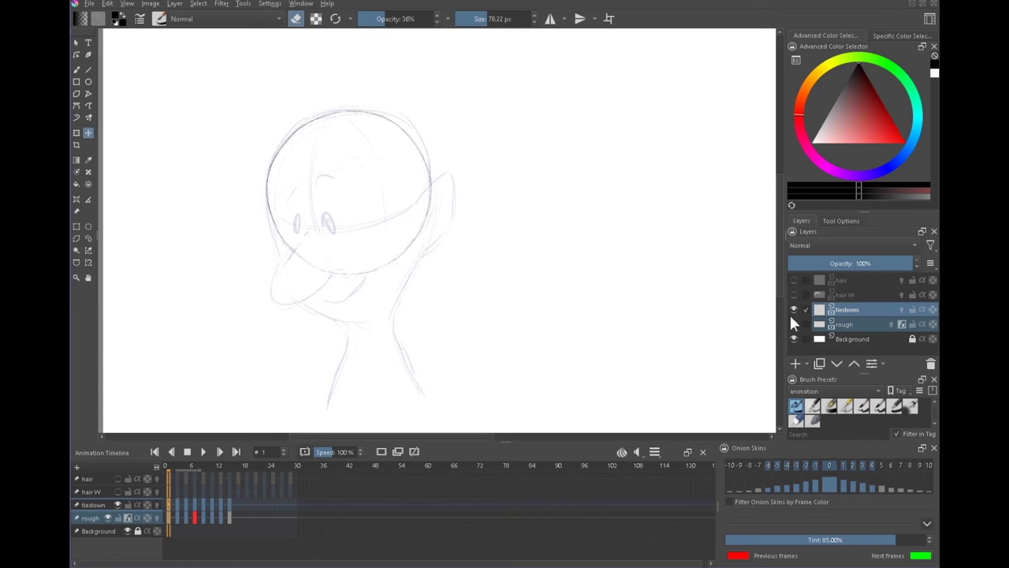
# Step: Prepare the freehand brush in black with eraser mode off at tiedown frame 1, undoing a test stroke
pyautogui.click(77, 69)
pyautogui.moveTo(387, 237); pyautogui.dragTo(402, 220)
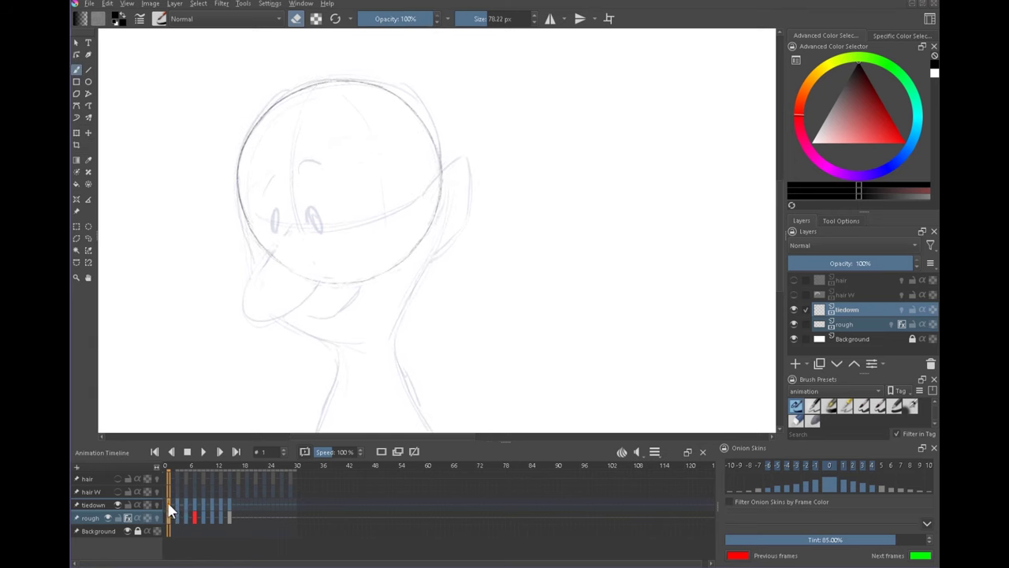
pyautogui.click(229, 505)
pyautogui.click(194, 516)
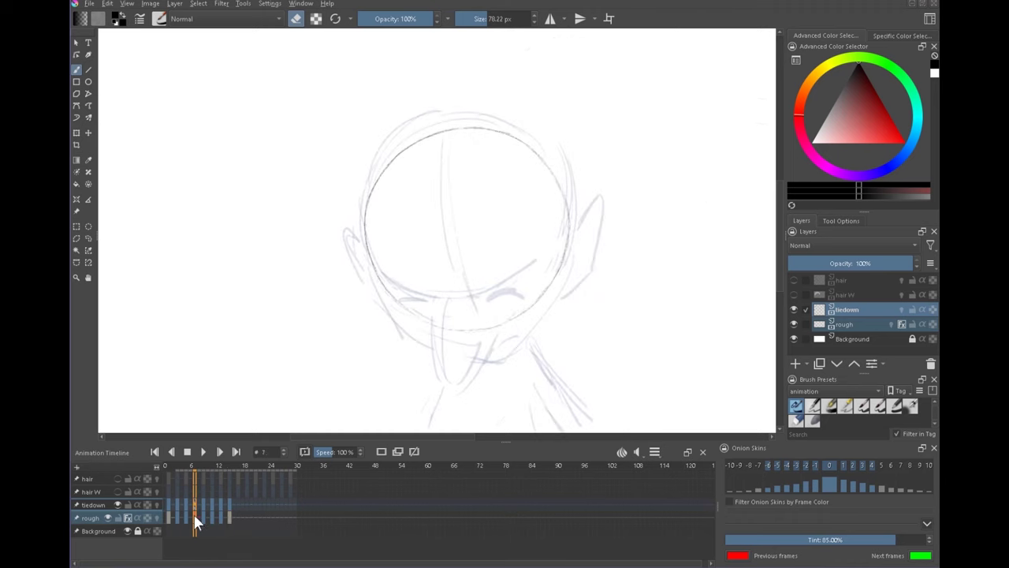
pyautogui.click(169, 504)
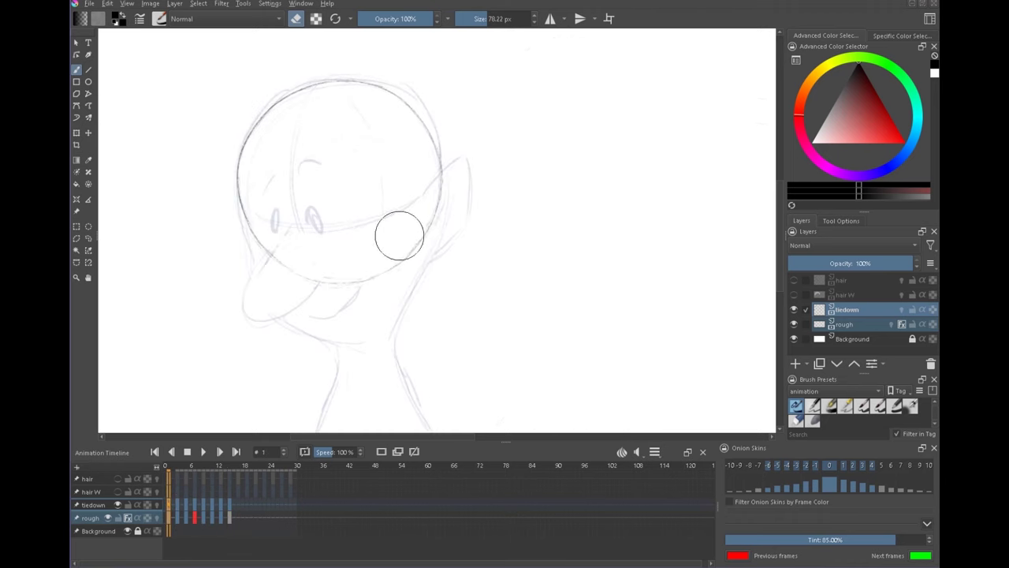
pyautogui.scroll(1, 399, 234)
pyautogui.moveTo(421, 301); pyautogui.dragTo(477, 310)
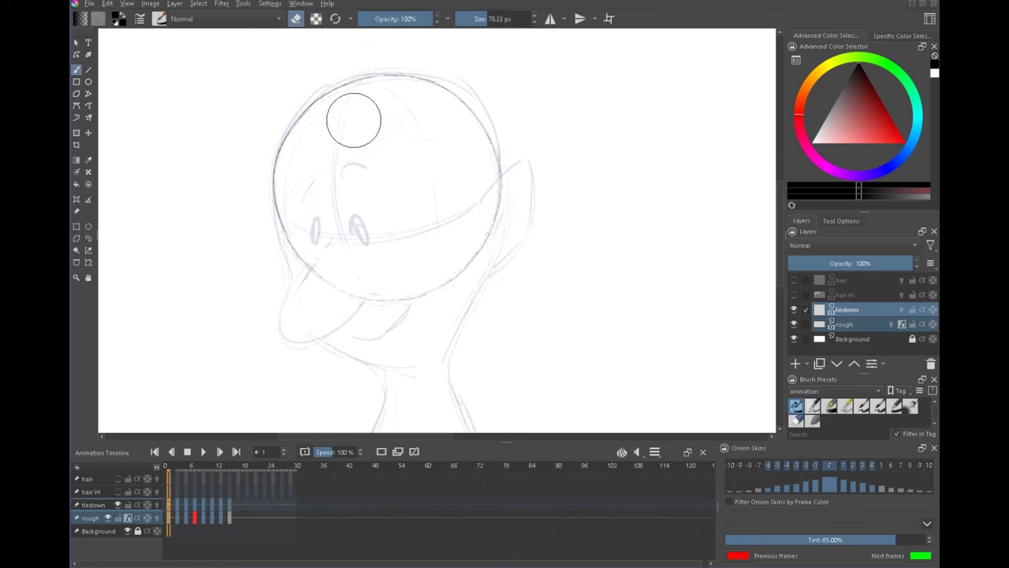
pyautogui.click(860, 93)
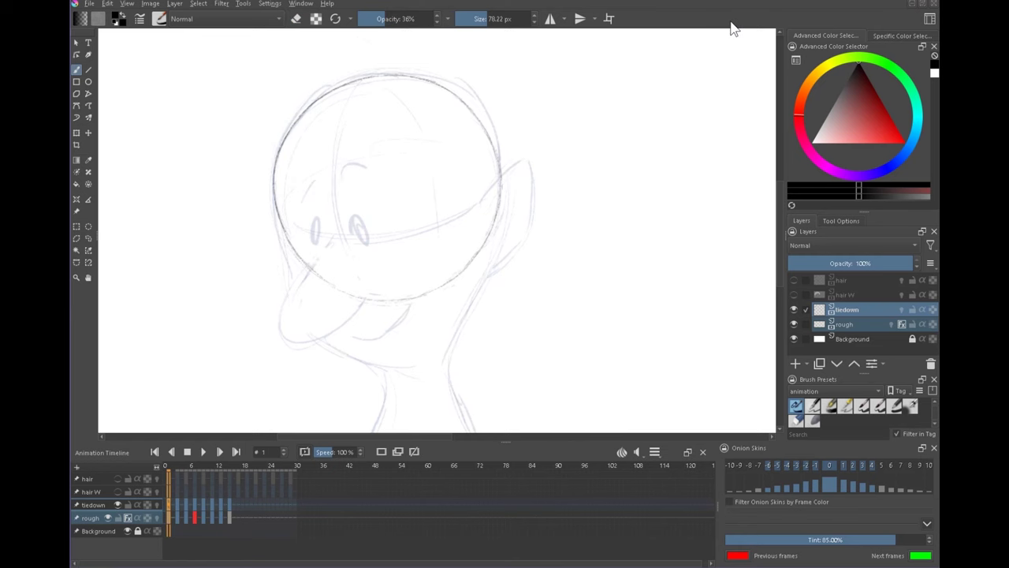
pyautogui.moveTo(379, 203); pyautogui.dragTo(462, 203)
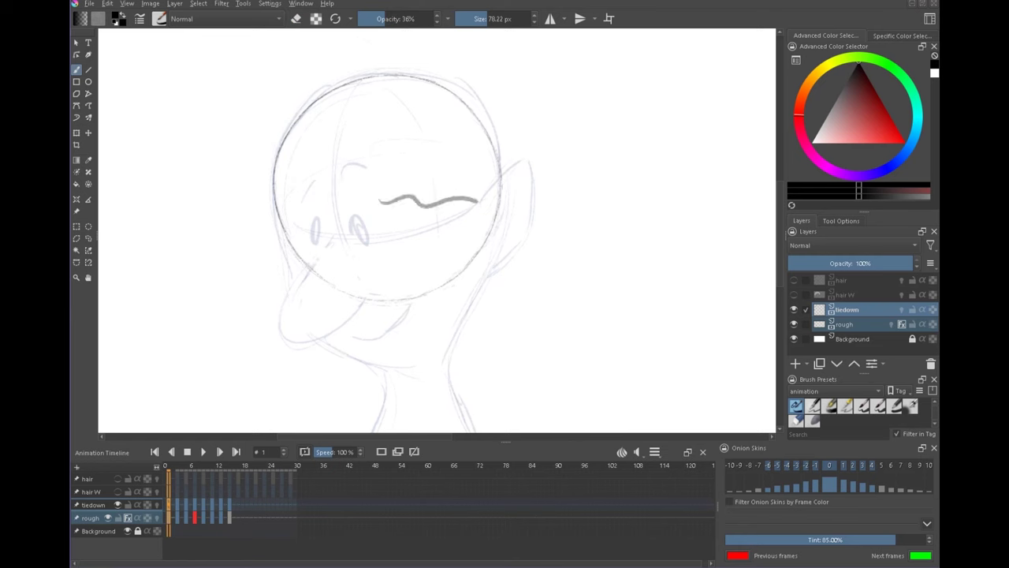
pyautogui.hotkey('ctrl', 'z')
# Step: Draw the eyes, eyebrows and long nose over the rough face on tiedown frame 1
pyautogui.moveTo(367, 242)
pyautogui.mouseDown()
pyautogui.moveTo(363, 232)
pyautogui.moveTo(366, 240)
pyautogui.moveTo(317, 234)
pyautogui.mouseUp()
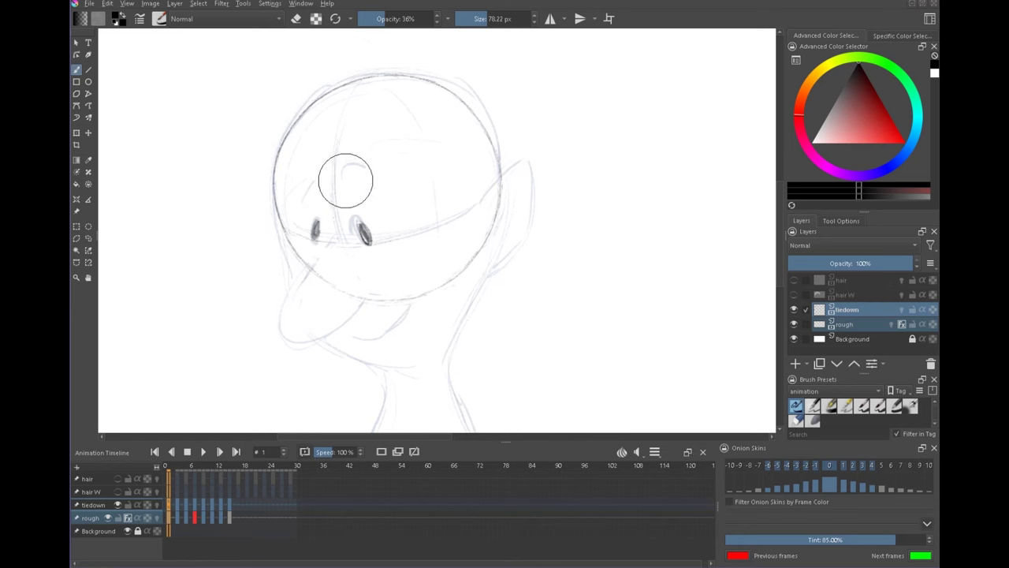
pyautogui.moveTo(343, 183)
pyautogui.mouseDown()
pyautogui.moveTo(353, 165)
pyautogui.moveTo(383, 190)
pyautogui.mouseUp()
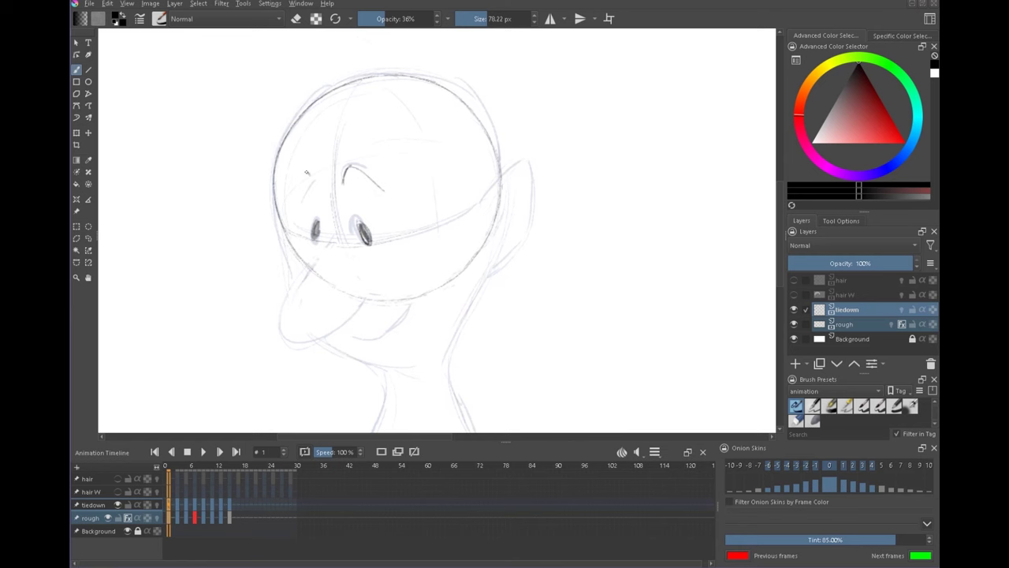
pyautogui.moveTo(307, 175)
pyautogui.mouseDown()
pyautogui.moveTo(293, 179)
pyautogui.moveTo(300, 165)
pyautogui.moveTo(383, 190)
pyautogui.mouseUp()
pyautogui.moveTo(327, 246); pyautogui.dragTo(308, 267)
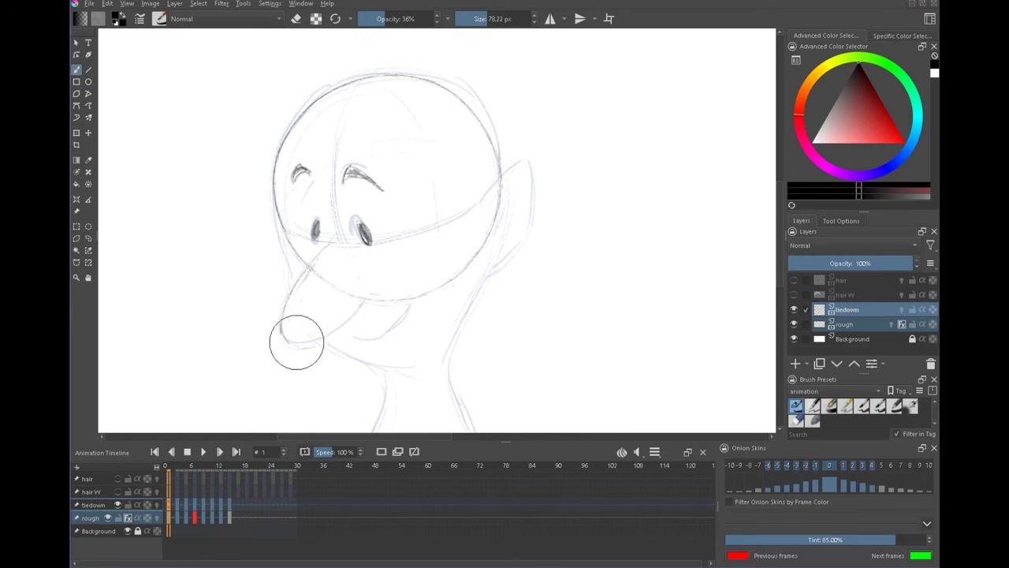
pyautogui.moveTo(296, 342); pyautogui.dragTo(321, 344)
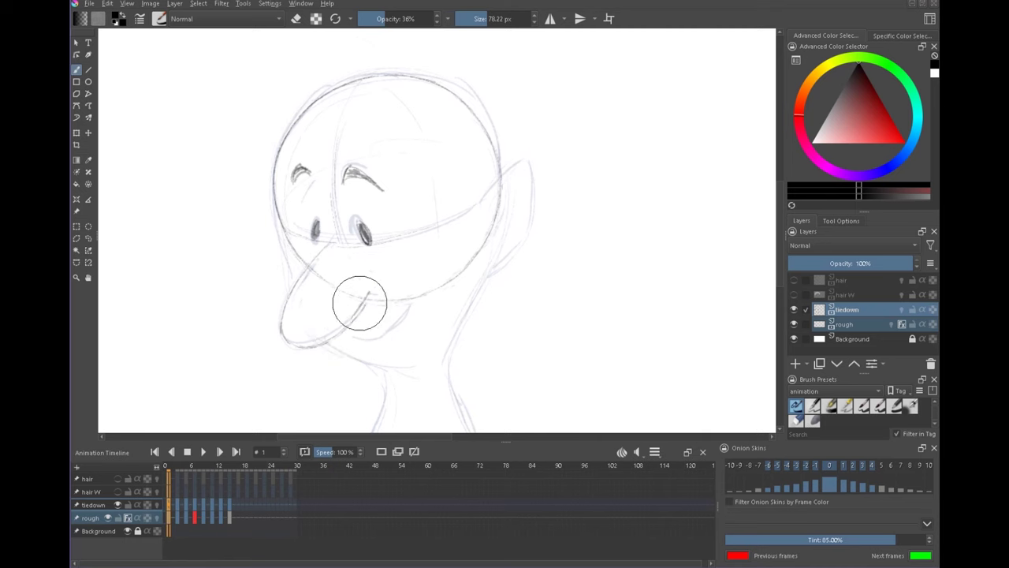
# Step: Draw the ear with its inner fold over the rough, erasing the part of the skull circle beside it
pyautogui.moveTo(502, 338)
pyautogui.mouseDown()
pyautogui.moveTo(534, 281)
pyautogui.moveTo(522, 340)
pyautogui.mouseUp()
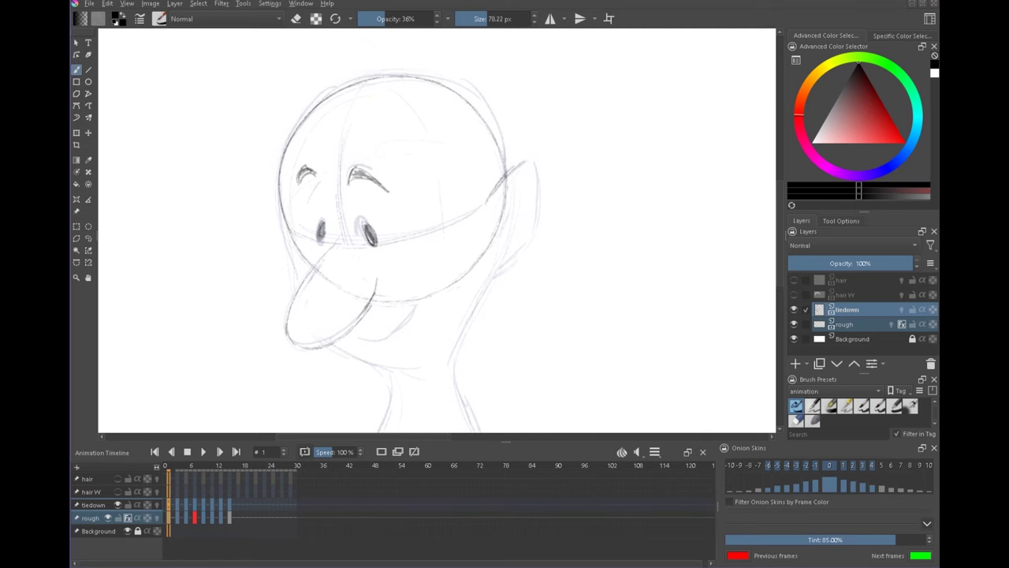
pyautogui.moveTo(505, 176)
pyautogui.mouseDown()
pyautogui.moveTo(530, 159)
pyautogui.moveTo(538, 209)
pyautogui.mouseUp()
pyautogui.moveTo(534, 160); pyautogui.dragTo(526, 250)
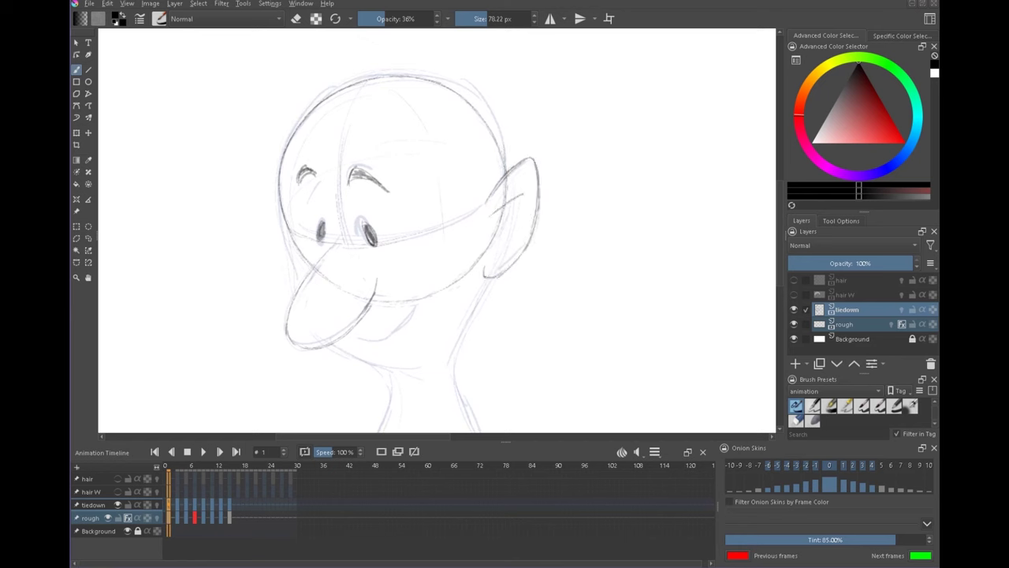
pyautogui.press('e')
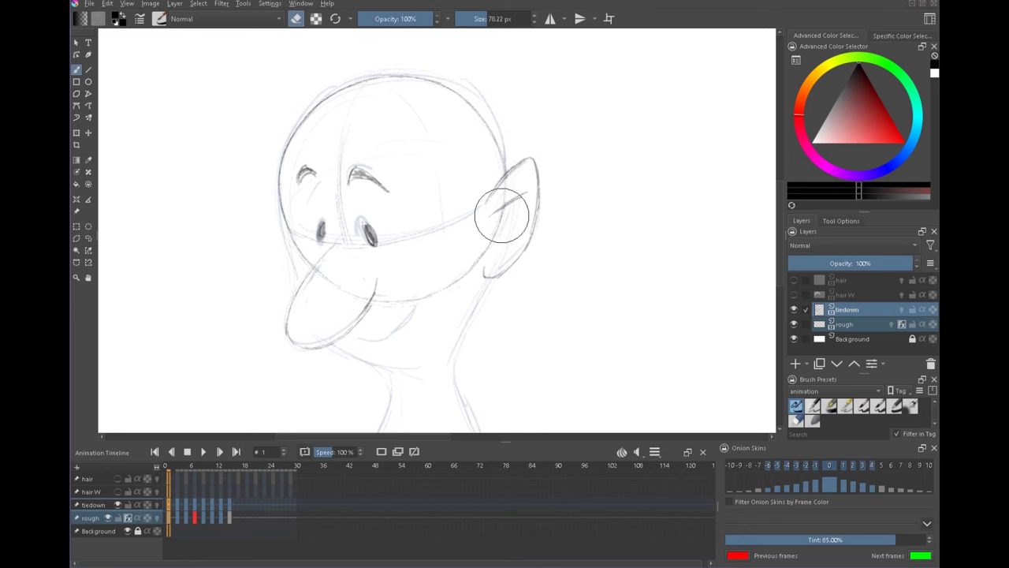
pyautogui.press('e')
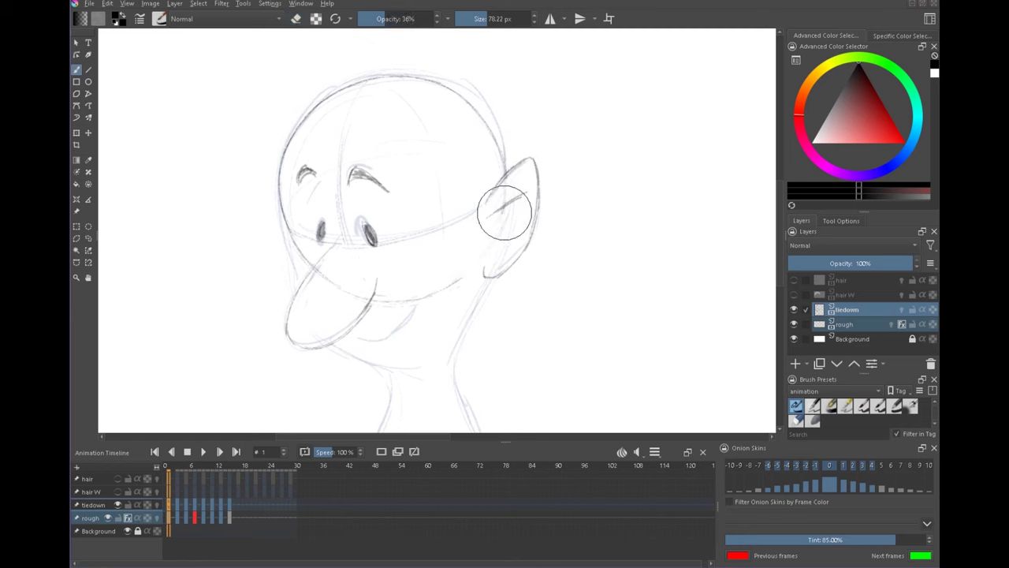
pyautogui.moveTo(496, 211)
pyautogui.mouseDown()
pyautogui.moveTo(513, 206)
pyautogui.moveTo(498, 241)
pyautogui.mouseUp()
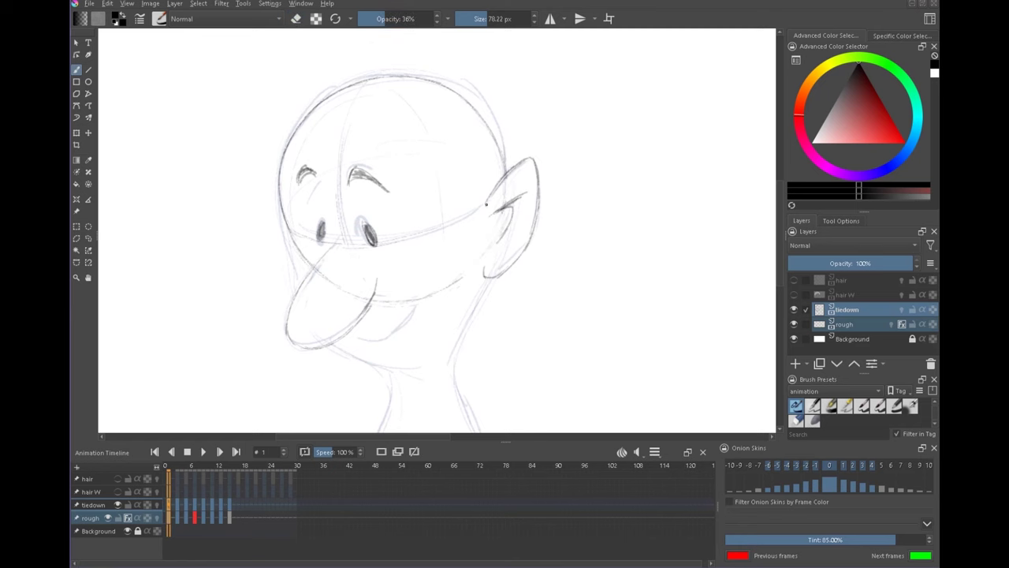
pyautogui.moveTo(528, 161)
pyautogui.mouseDown()
pyautogui.moveTo(487, 205)
pyautogui.moveTo(533, 160)
pyautogui.mouseUp()
# Step: Draw the mouth, jaw line and both sides of the neck over the rough on tiedown frame 1
pyautogui.moveTo(525, 369); pyautogui.dragTo(565, 361)
pyautogui.scroll(-3, 520, 238)
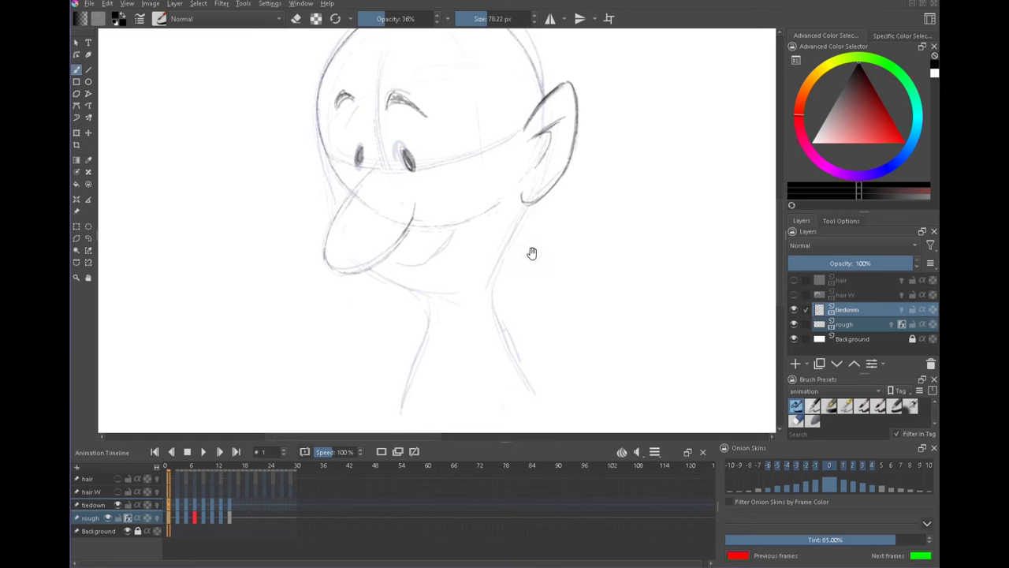
pyautogui.moveTo(524, 204); pyautogui.dragTo(510, 230)
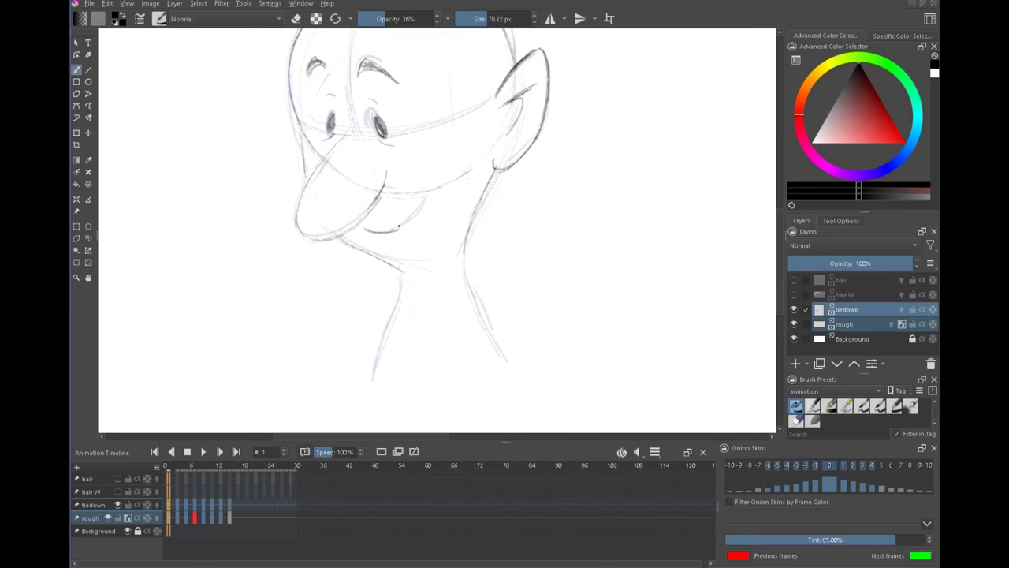
pyautogui.moveTo(399, 226); pyautogui.dragTo(424, 198)
pyautogui.moveTo(471, 273)
pyautogui.mouseDown()
pyautogui.moveTo(436, 205)
pyautogui.moveTo(447, 238)
pyautogui.mouseUp()
pyautogui.moveTo(447, 238); pyautogui.dragTo(492, 326)
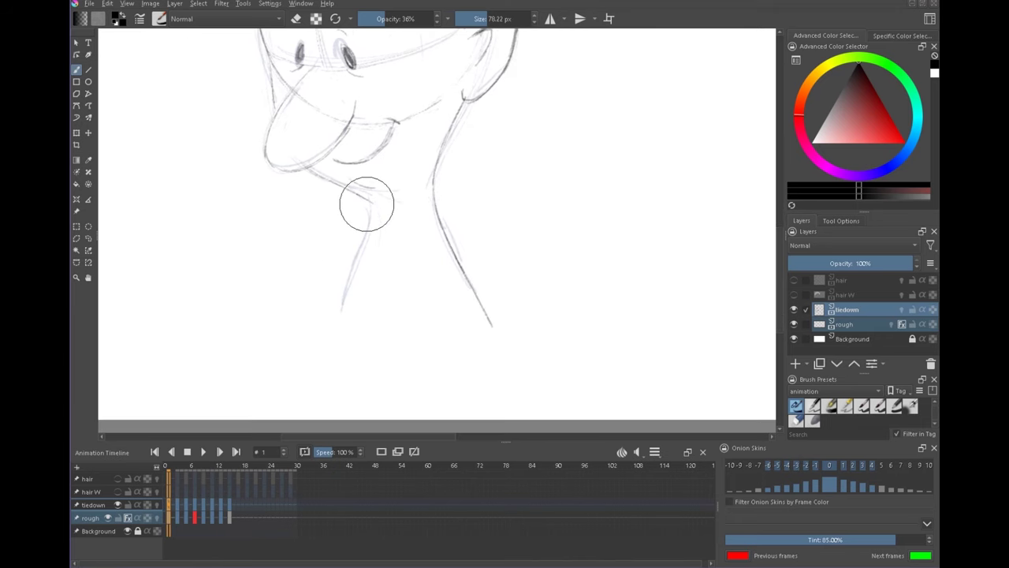
pyautogui.moveTo(371, 198); pyautogui.dragTo(335, 326)
pyautogui.moveTo(401, 217)
pyautogui.mouseDown()
pyautogui.moveTo(447, 281)
pyautogui.moveTo(422, 280)
pyautogui.moveTo(474, 279)
pyautogui.mouseUp()
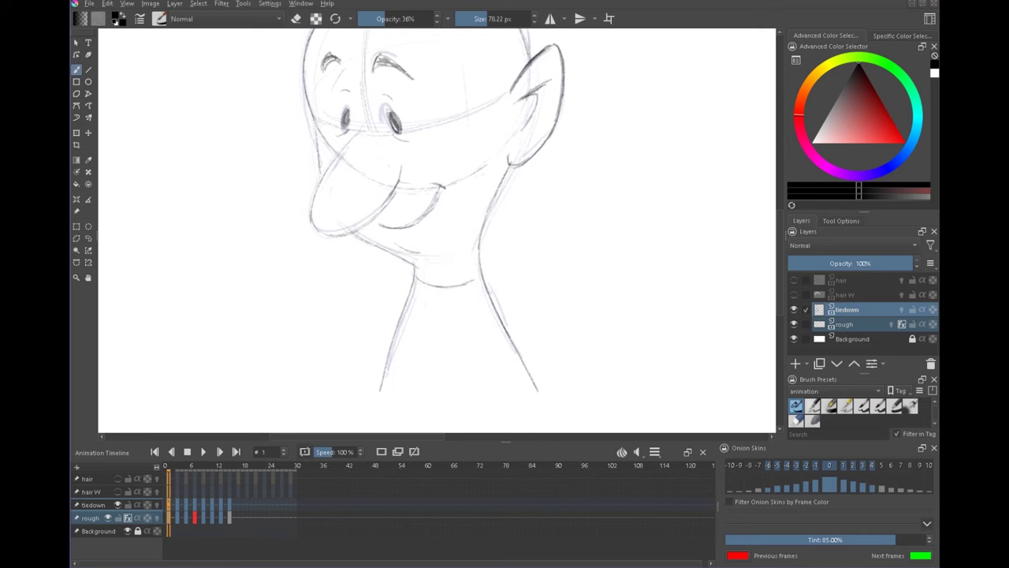
# Step: Redraw the curve across the throat below the chin and extend both neck lines further down
pyautogui.moveTo(586, 266); pyautogui.dragTo(552, 249)
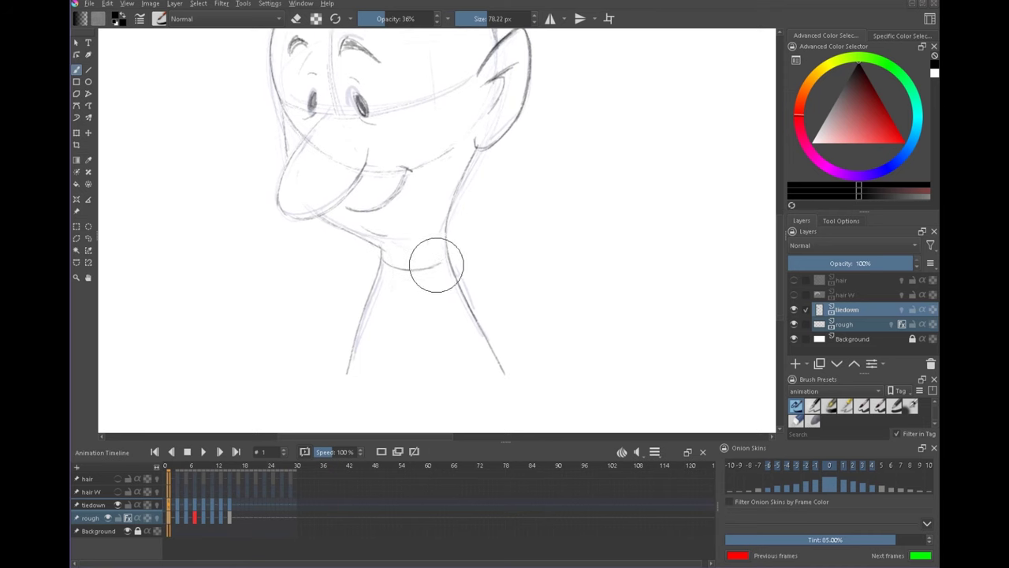
pyautogui.hotkey('ctrl', 'z')
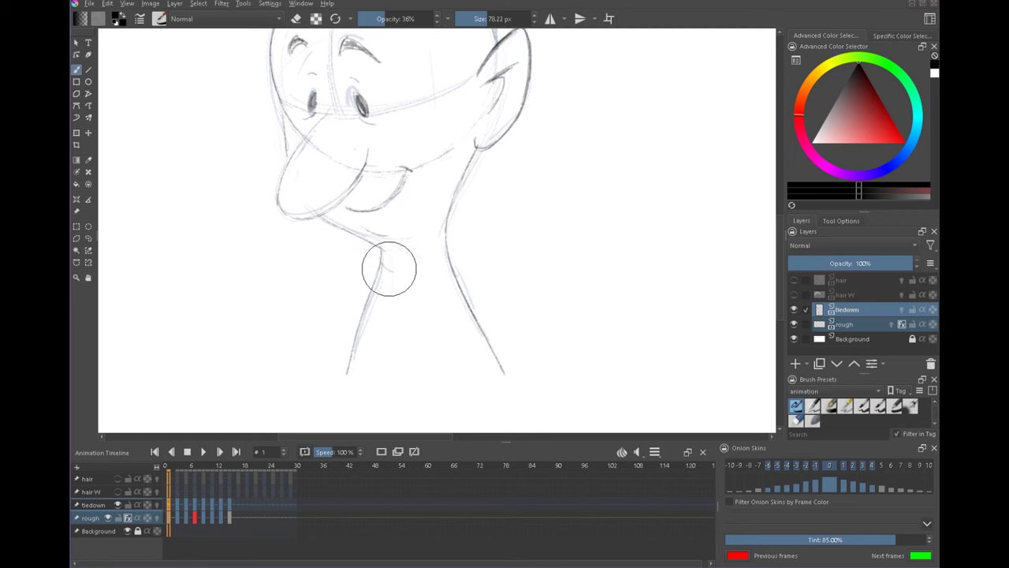
pyautogui.moveTo(418, 273); pyautogui.dragTo(449, 257)
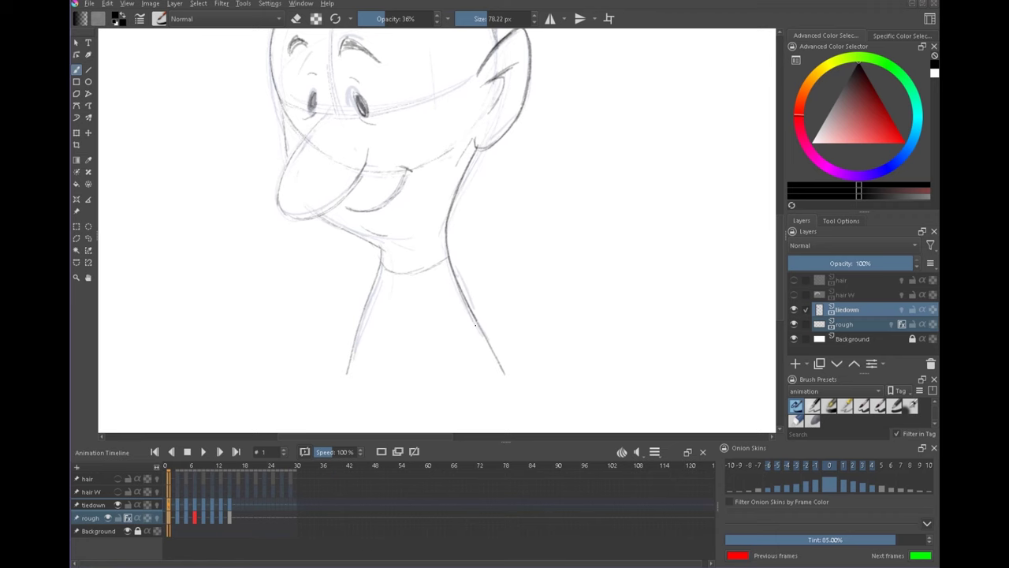
pyautogui.moveTo(505, 361)
pyautogui.mouseDown()
pyautogui.moveTo(475, 258)
pyautogui.moveTo(483, 293)
pyautogui.mouseUp()
pyautogui.moveTo(480, 282); pyautogui.dragTo(487, 302)
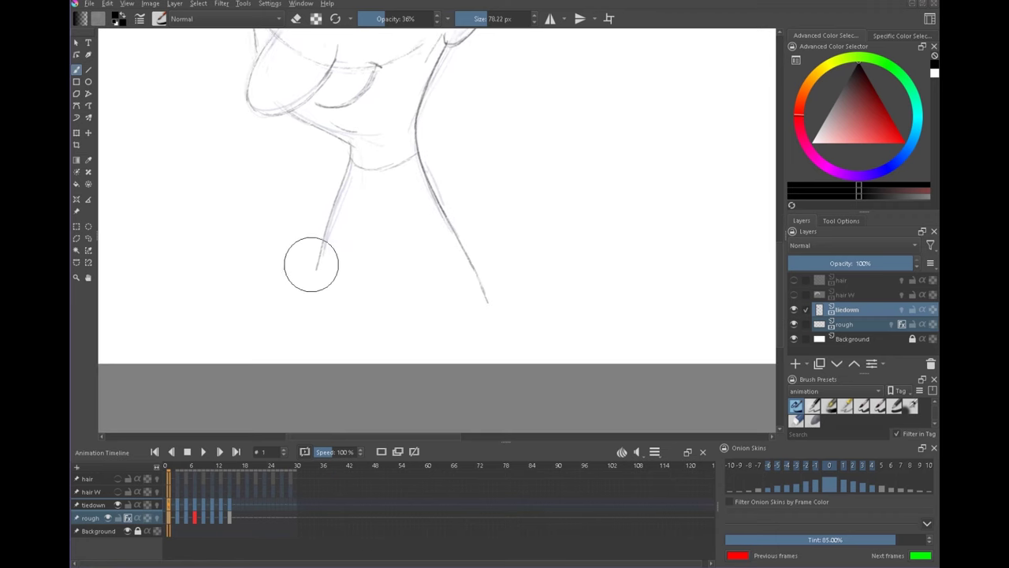
pyautogui.moveTo(317, 264); pyautogui.dragTo(308, 309)
# Step: Draw short muscle lines at the base of the neck, undoing the first attempts
pyautogui.moveTo(462, 266); pyautogui.dragTo(493, 320)
pyautogui.moveTo(447, 244); pyautogui.dragTo(464, 327)
pyautogui.moveTo(457, 289); pyautogui.dragTo(489, 381)
pyautogui.hotkey('ctrl', 'z')
pyautogui.hotkey('ctrl', 'z')
pyautogui.hotkey('ctrl', 'z')
pyautogui.moveTo(445, 250)
pyautogui.mouseDown()
pyautogui.moveTo(482, 374)
pyautogui.moveTo(454, 283)
pyautogui.mouseUp()
pyautogui.moveTo(449, 193); pyautogui.dragTo(517, 359)
pyautogui.moveTo(527, 198)
pyautogui.mouseDown()
pyautogui.moveTo(595, 354)
pyautogui.moveTo(593, 334)
pyautogui.mouseUp()
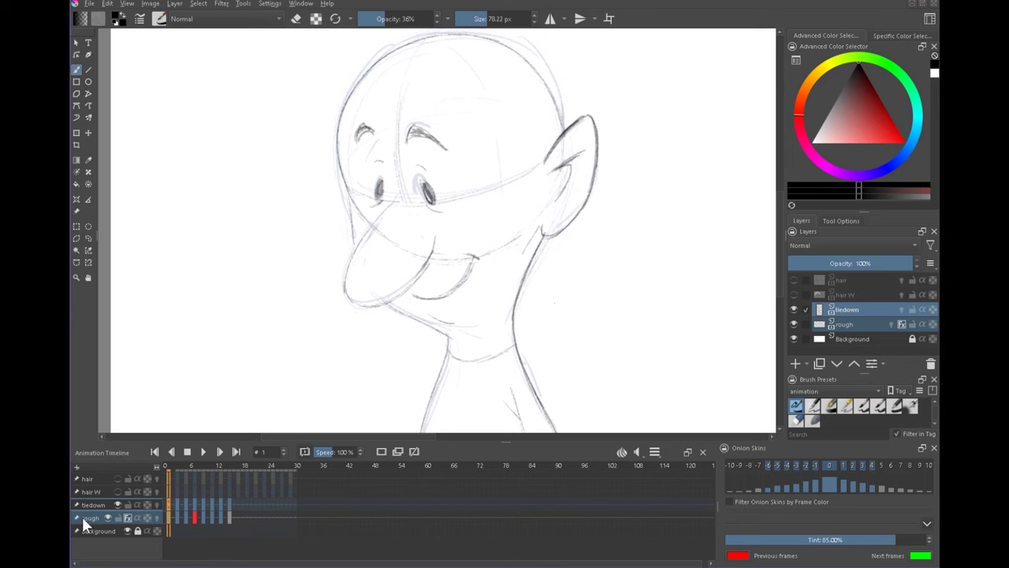
# Step: Lower the rough layer's opacity until it is only faint, and make the tiedown layer active again
pyautogui.click(105, 515)
pyautogui.click(106, 518)
pyautogui.click(848, 323)
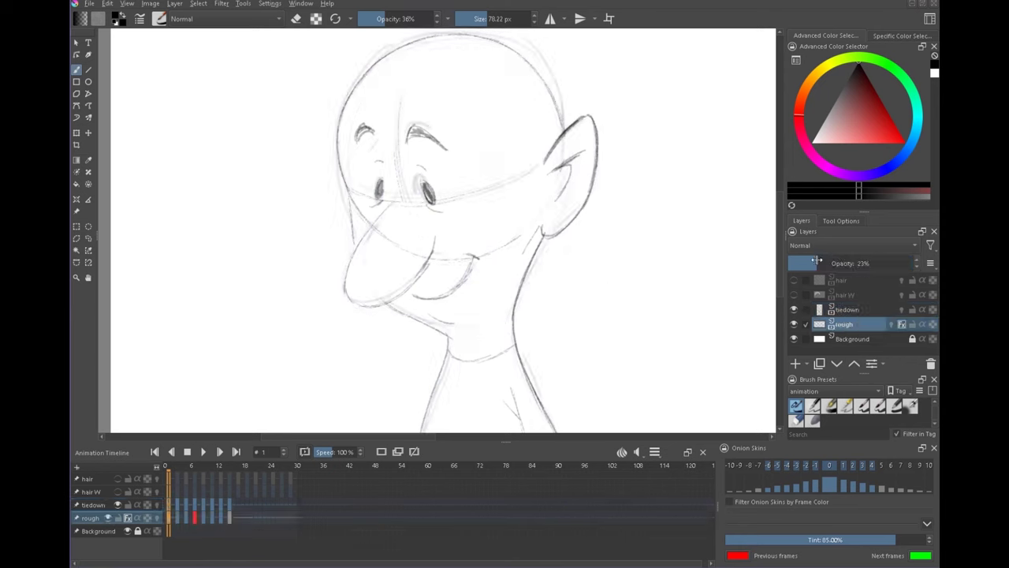
pyautogui.moveTo(817, 262); pyautogui.dragTo(805, 262)
pyautogui.click(843, 309)
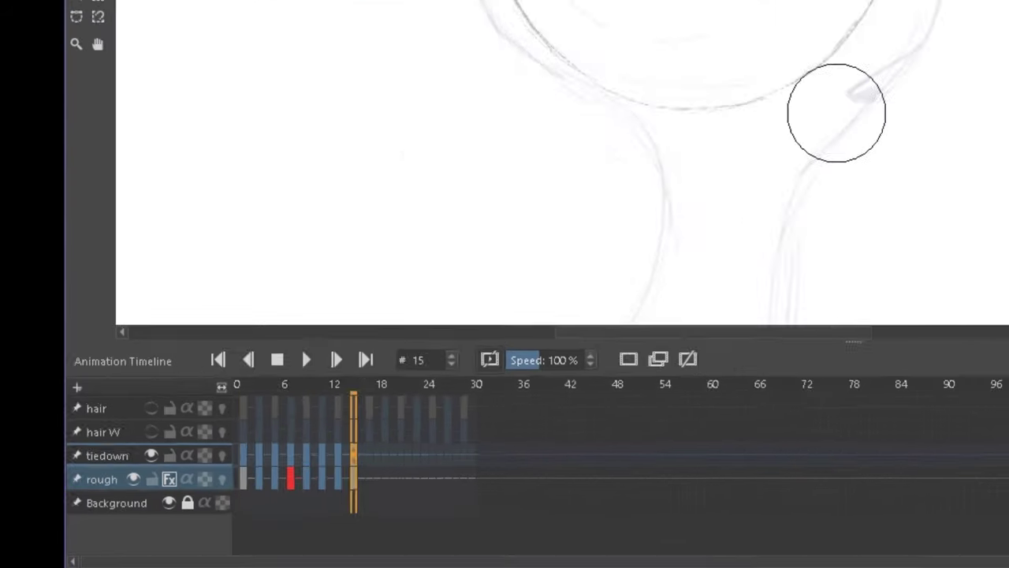
# Step: Colour-label the tiedown keyframes at frames 1 and 15 grey to mark the key poses, returning to frame 1
pyautogui.rightClick(239, 479)
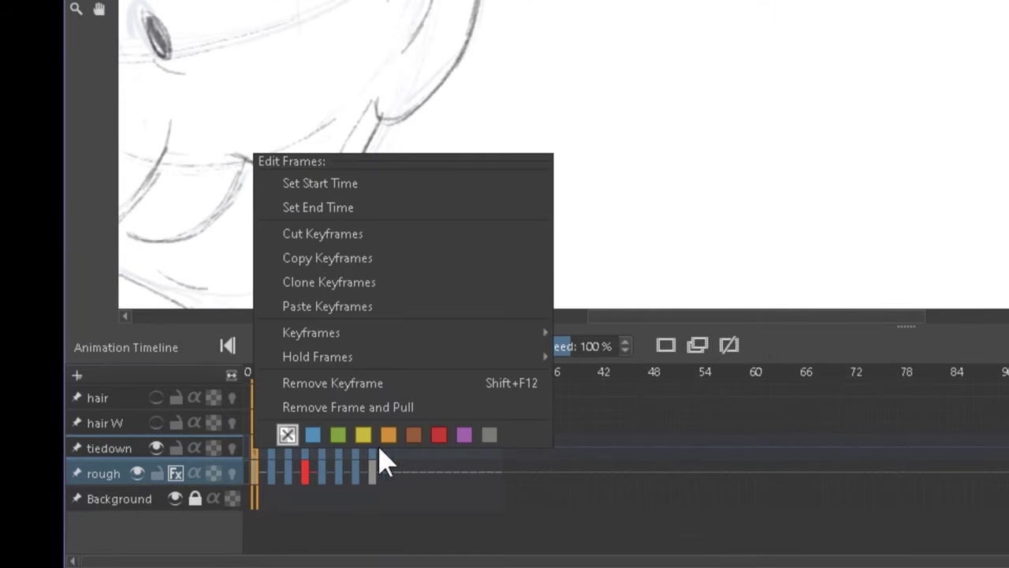
pyautogui.click(373, 470)
pyautogui.rightClick(373, 469)
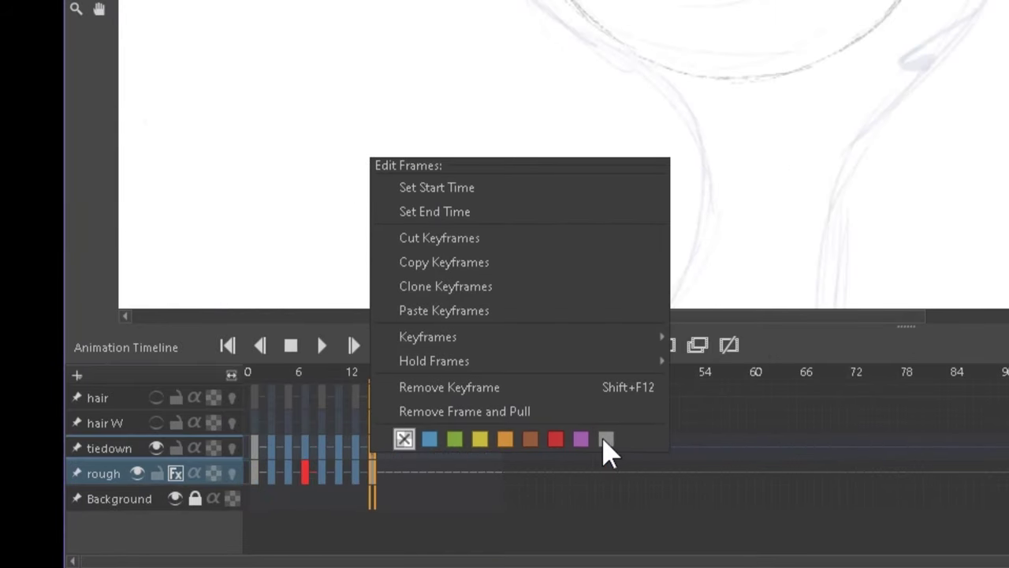
pyautogui.click(536, 534)
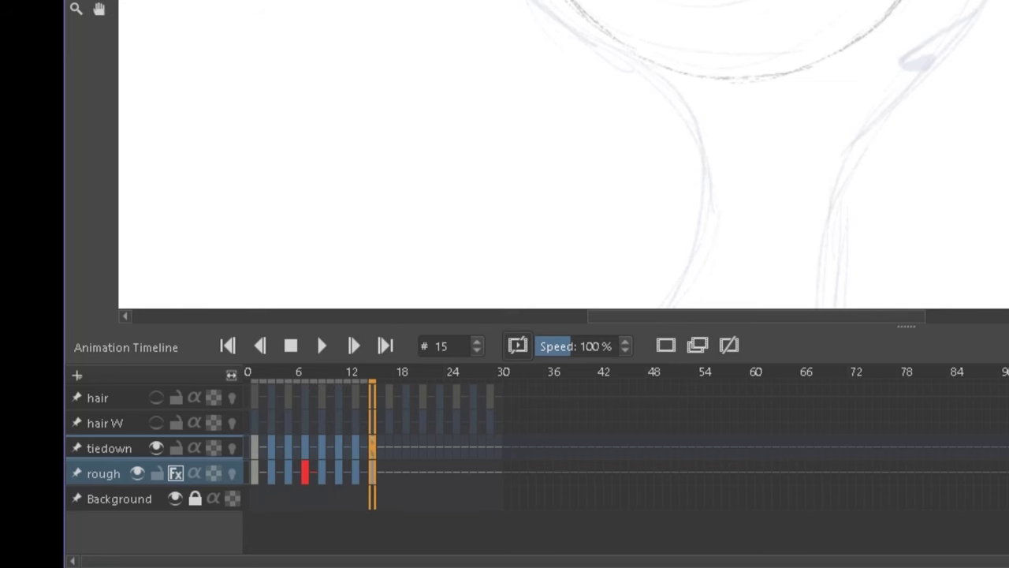
pyautogui.moveTo(1008, 9); pyautogui.dragTo(961, 2)
pyautogui.click(257, 443)
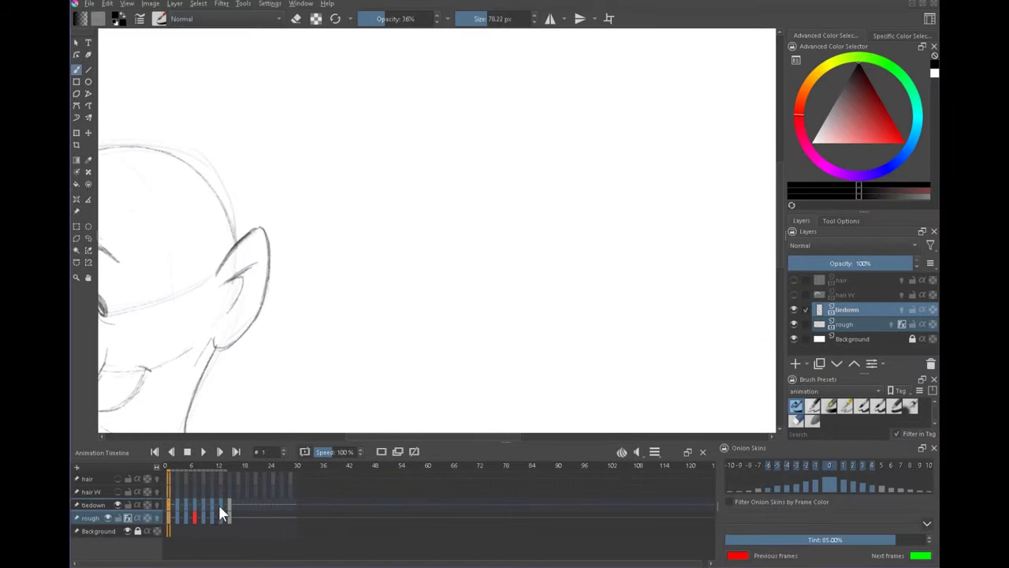
# Step: Move the tiedown and rough keyframes from frame 15 to frame 2, directly beside the first key pose
pyautogui.moveTo(341, 332); pyautogui.dragTo(512, 260)
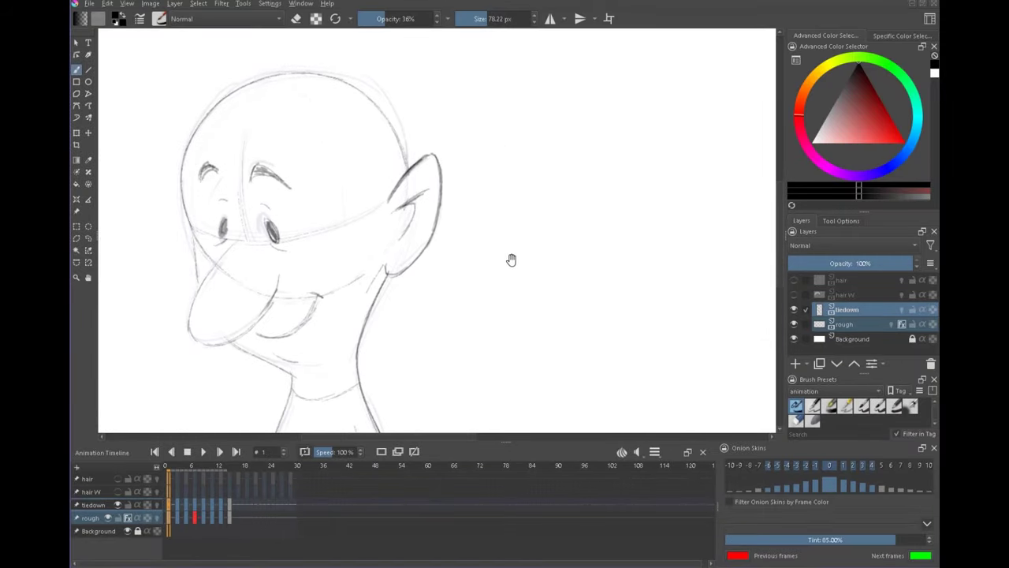
pyautogui.click(229, 506)
pyautogui.click(171, 506)
pyautogui.click(180, 506)
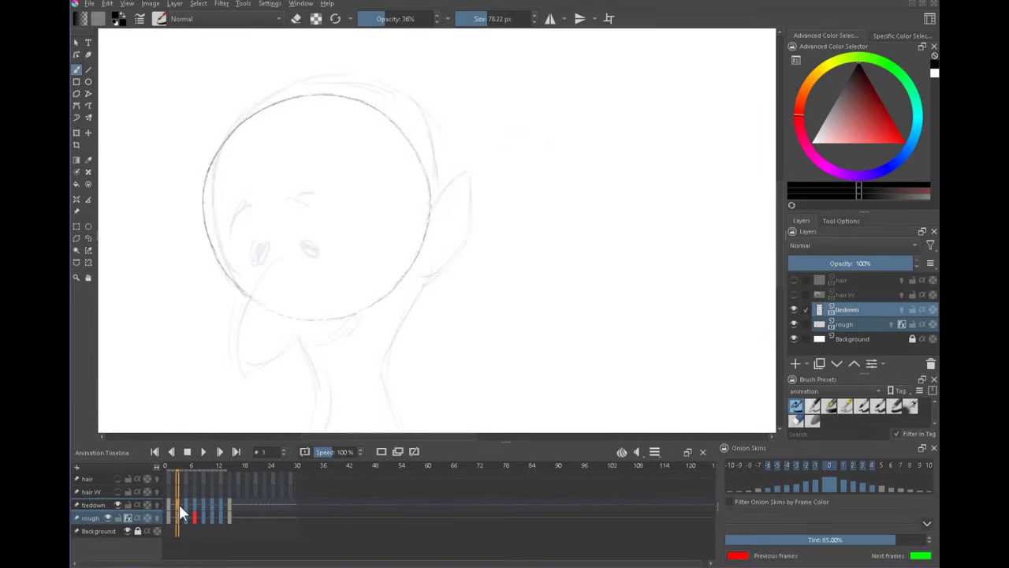
pyautogui.moveTo(186, 503)
pyautogui.mouseDown()
pyautogui.moveTo(236, 498)
pyautogui.moveTo(231, 517)
pyautogui.mouseUp()
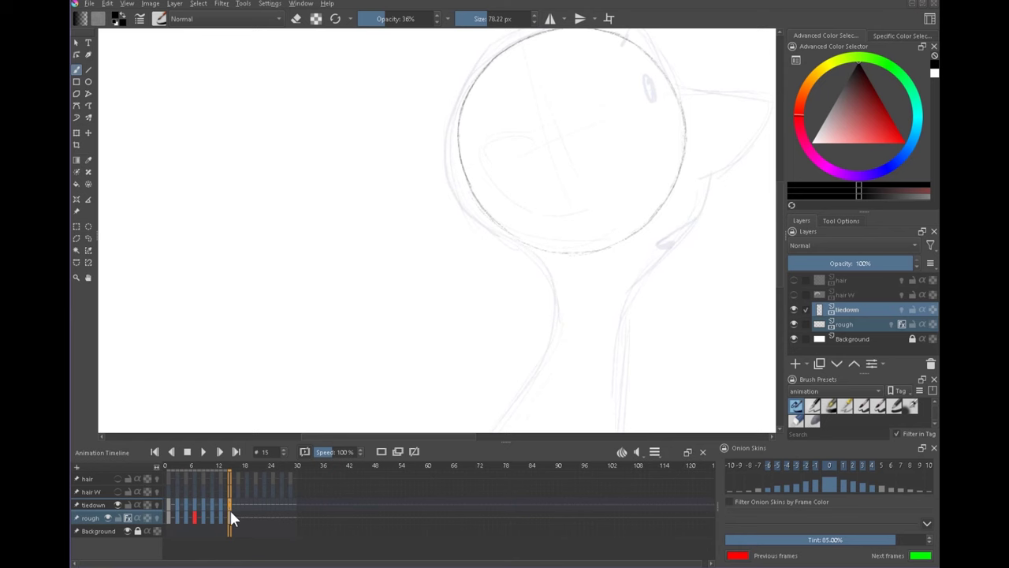
pyautogui.moveTo(232, 514)
pyautogui.mouseDown()
pyautogui.moveTo(173, 505)
pyautogui.moveTo(229, 515)
pyautogui.moveTo(202, 518)
pyautogui.moveTo(170, 490)
pyautogui.mouseUp()
# Step: Flip back and forth between frames 1 and 2 to compare the two key poses
pyautogui.press('Right')
pyautogui.press('Left')
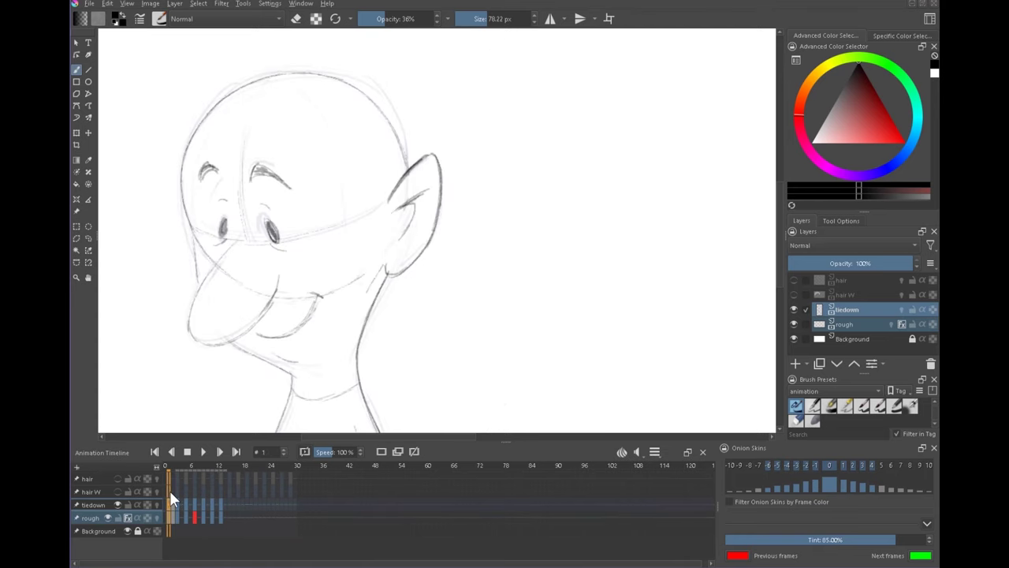
pyautogui.press('Right')
pyautogui.press('Left')
pyautogui.press('Right')
pyautogui.press('Left')
pyautogui.press('Right')
pyautogui.press('Left')
pyautogui.press('Right')
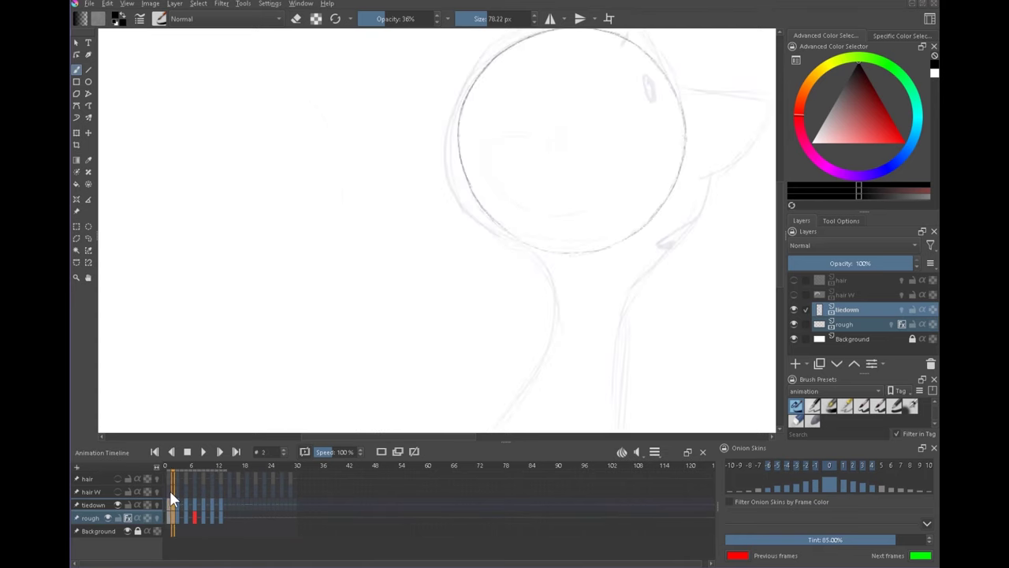
pyautogui.press('Left')
pyautogui.press('Right')
pyautogui.press('Left')
pyautogui.press('Right')
pyautogui.press('Left')
pyautogui.press('Right')
pyautogui.press('Left')
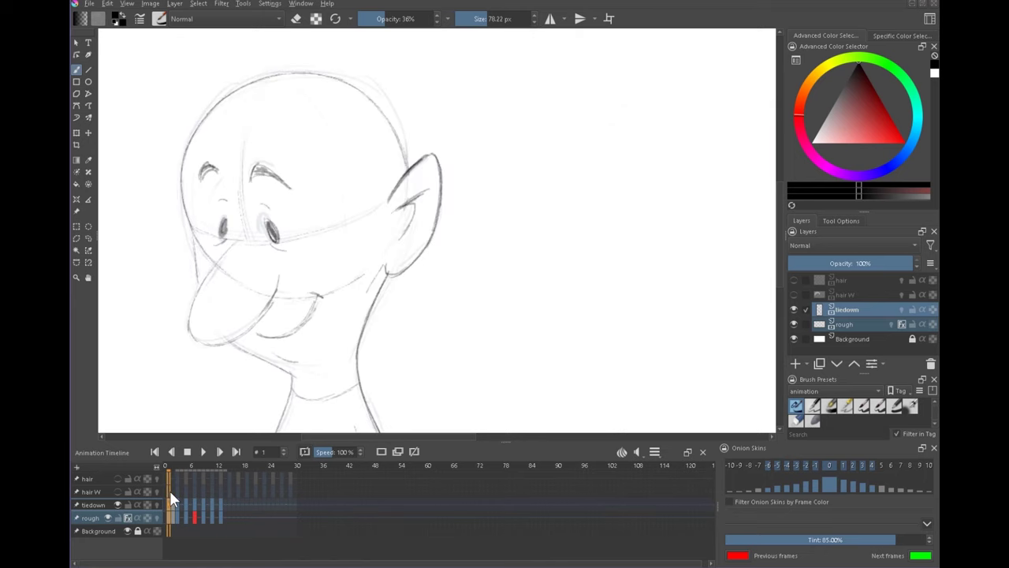
pyautogui.click(276, 4)
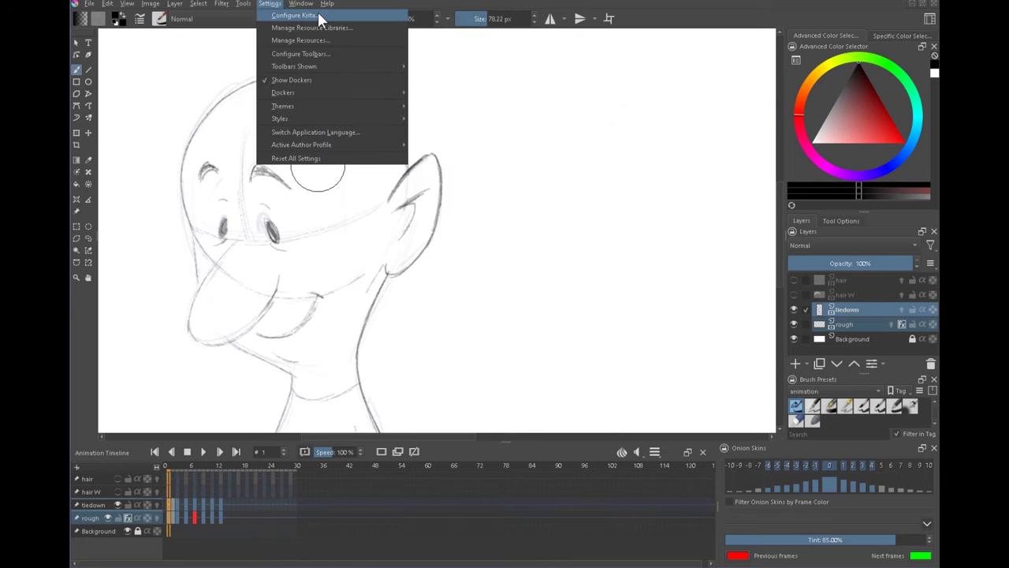
pyautogui.moveTo(327, 3)
pyautogui.click(401, 6)
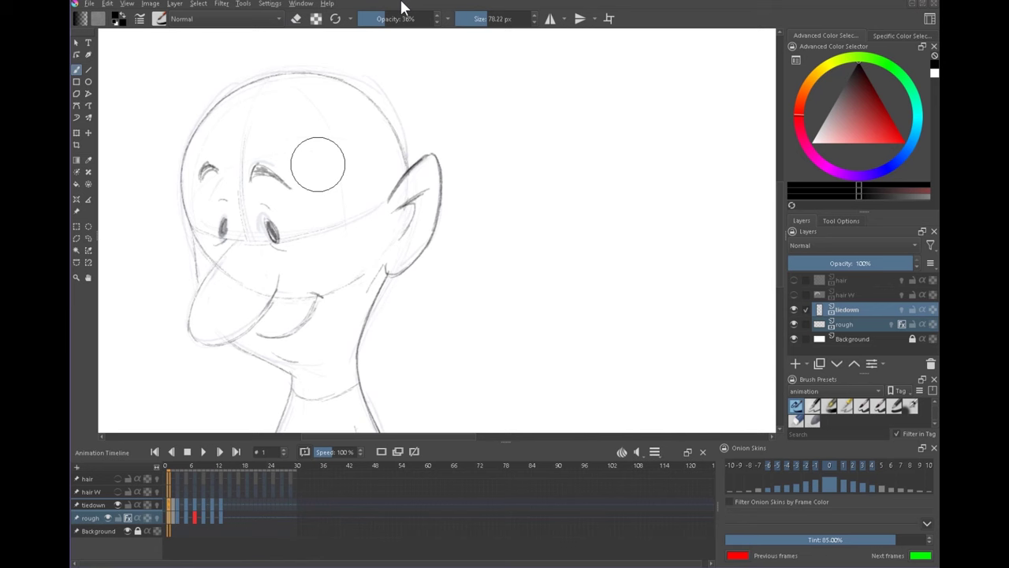
# Step: Fit the frame 2 pose in view and flip against frame 1 to study where the facial features belong
pyautogui.press('Right')
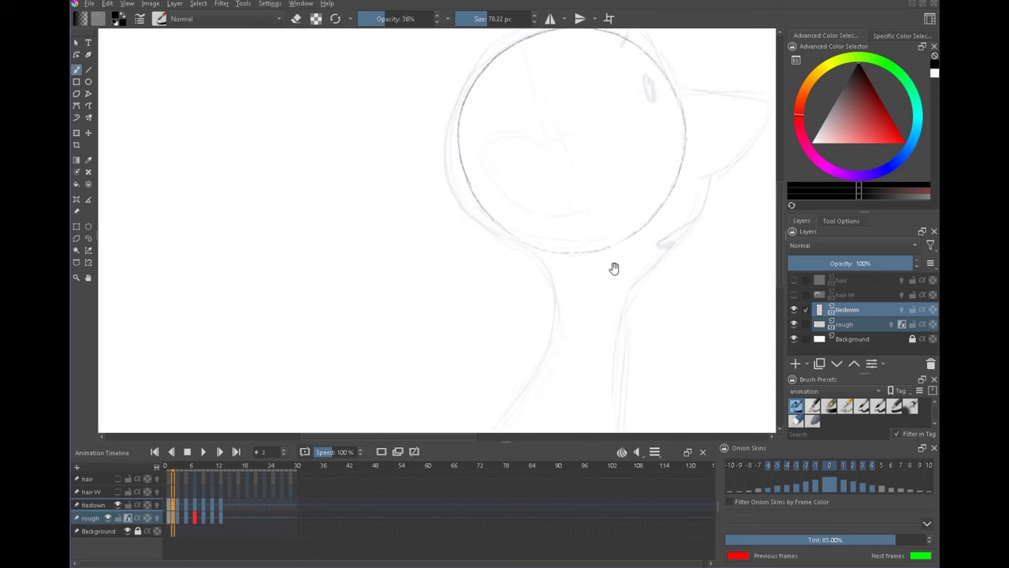
pyautogui.press('Left')
pyautogui.press('Right')
pyautogui.moveTo(651, 229); pyautogui.dragTo(554, 275)
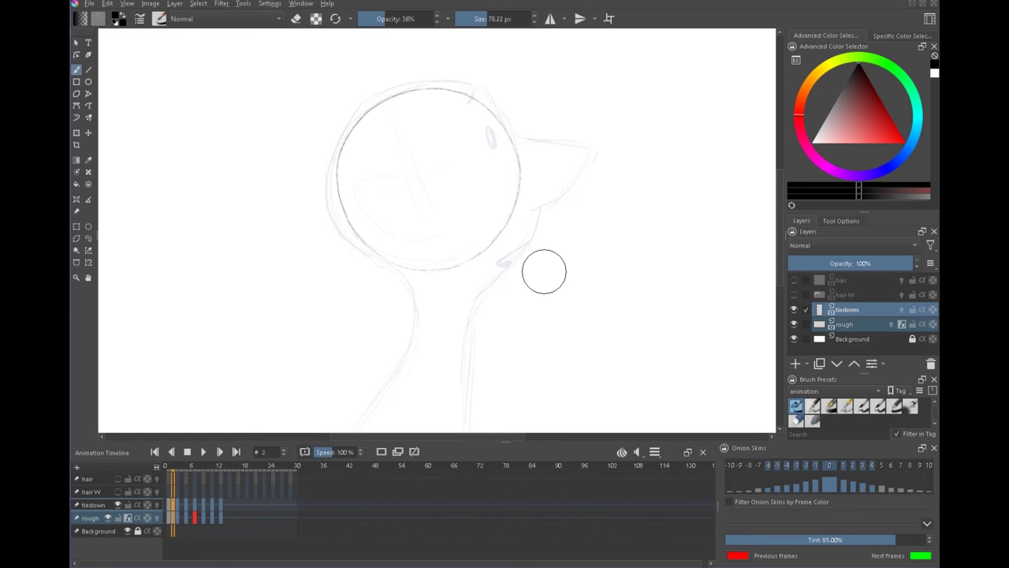
pyautogui.press('Left')
pyautogui.press('Right')
pyautogui.press('Left')
pyautogui.press('Right')
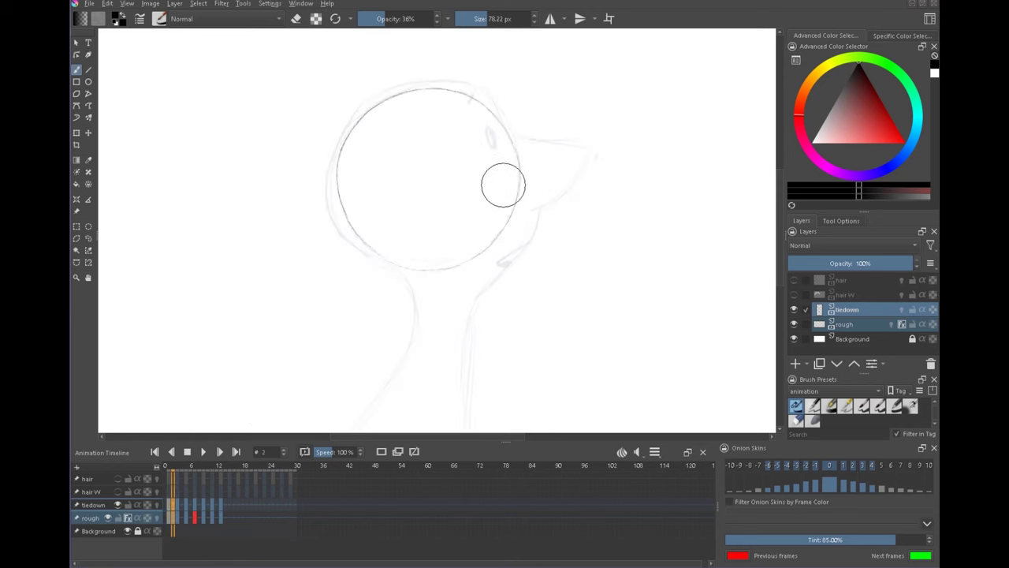
pyautogui.press('Left')
pyautogui.press('Right')
pyautogui.press('Left')
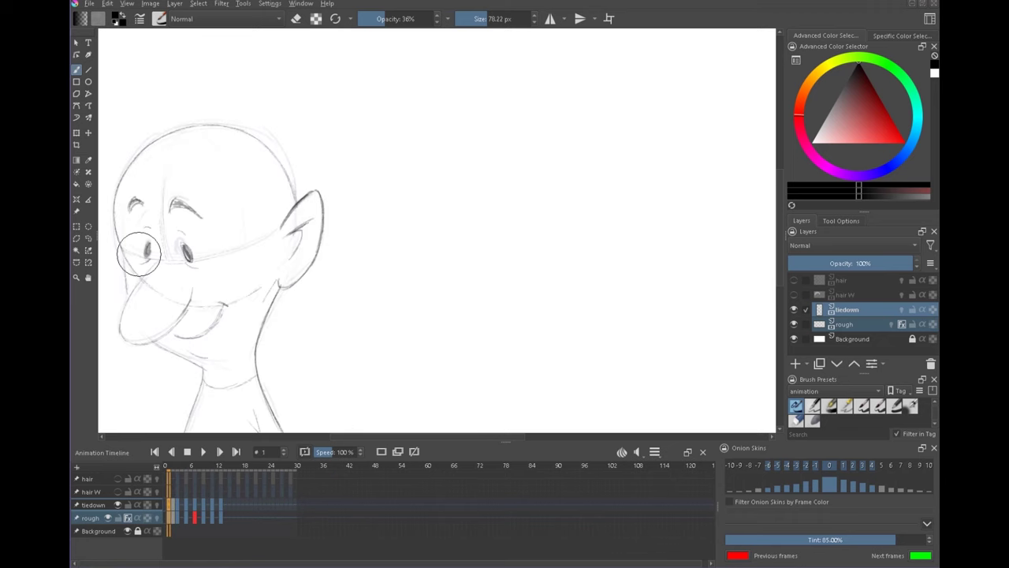
# Step: Draw the curved eye line and centre line inside the skull circle and the ear's upper edge on tiedown frame 2
pyautogui.press('Right')
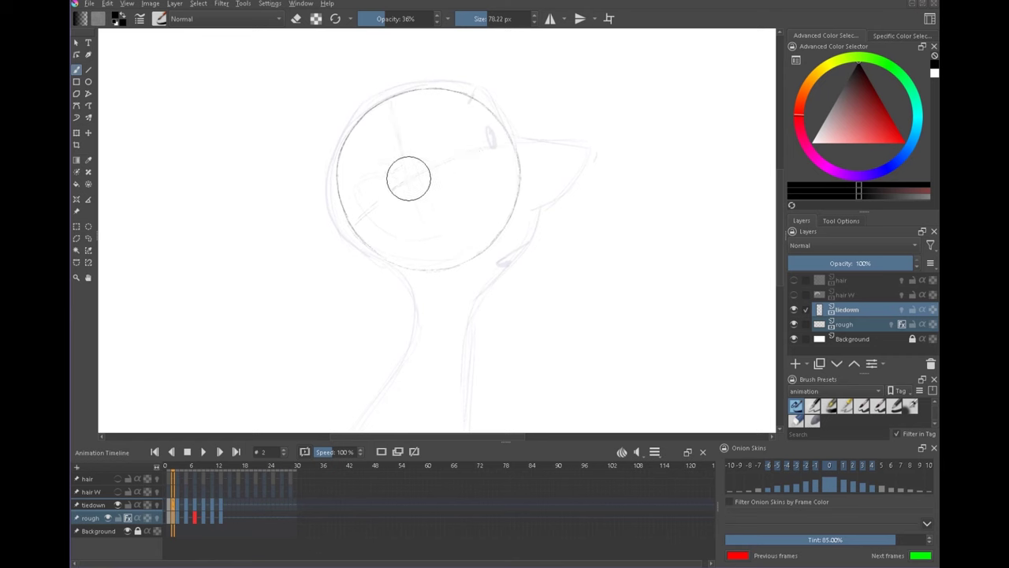
pyautogui.moveTo(408, 171); pyautogui.dragTo(450, 252)
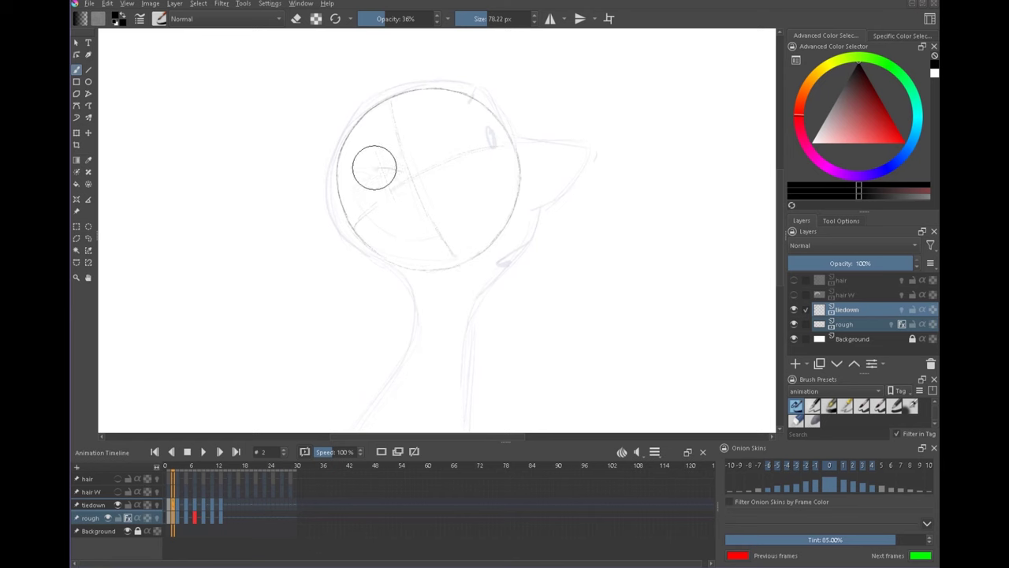
pyautogui.moveTo(375, 169); pyautogui.dragTo(403, 171)
pyautogui.press('Left')
pyautogui.press('Right')
# Step: Draw the eye and eyebrow near the front of the skull circle on tiedown frame 2, checking against frame 1
pyautogui.moveTo(486, 125); pyautogui.dragTo(492, 143)
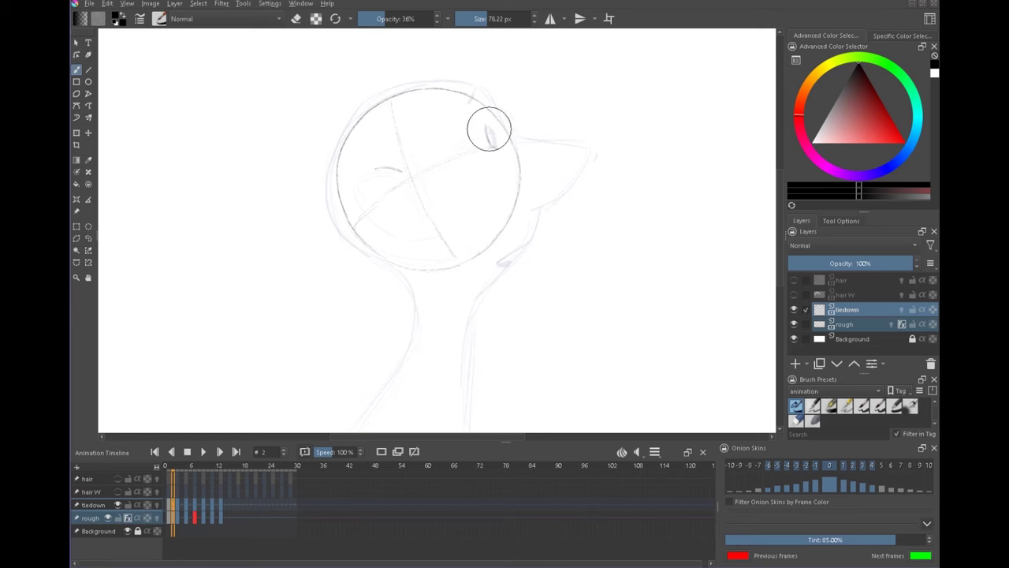
pyautogui.press('Left')
pyautogui.press('Right')
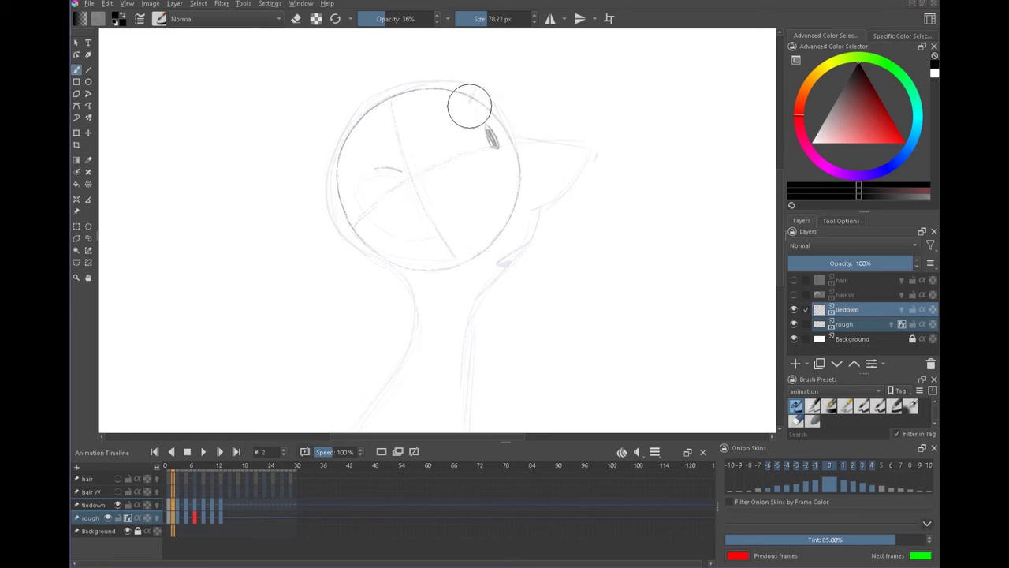
pyautogui.moveTo(471, 93); pyautogui.dragTo(470, 115)
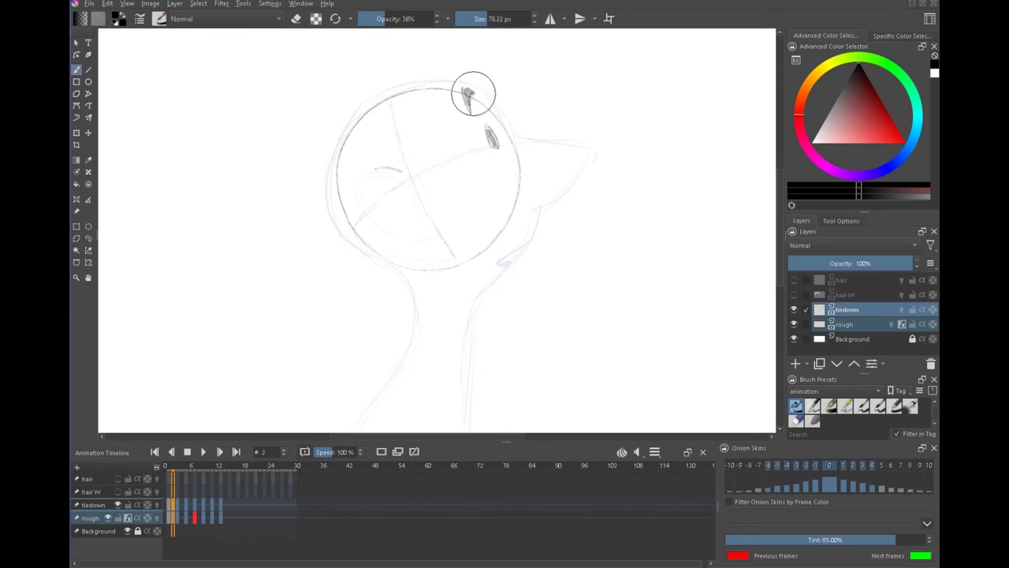
# Step: Draw the long nose and the mouth corner over the rough on tiedown frame 2, flipping to frame 1 for reference
pyautogui.press('Left')
pyautogui.press('Right')
pyautogui.press('Left')
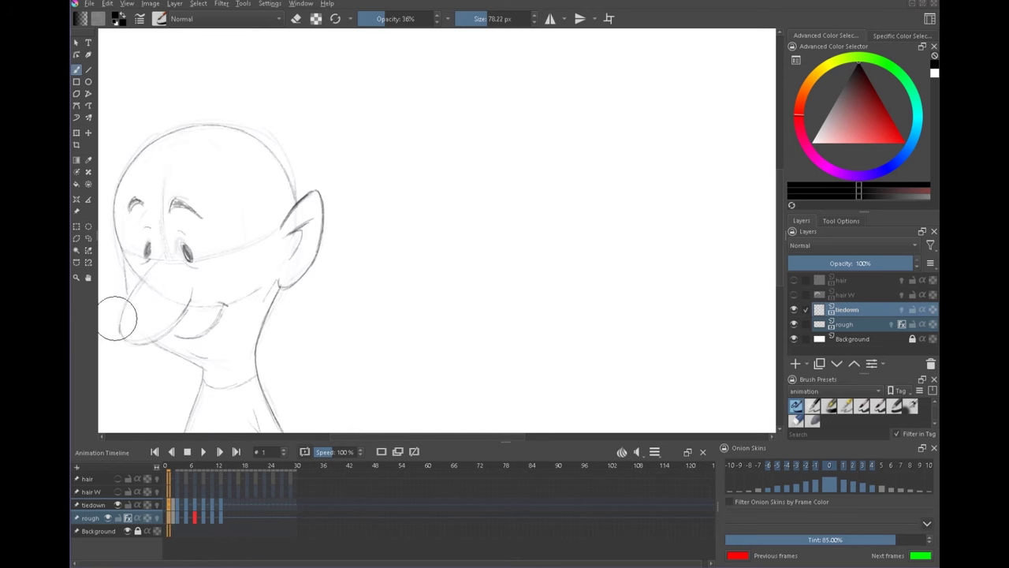
pyautogui.press('Right')
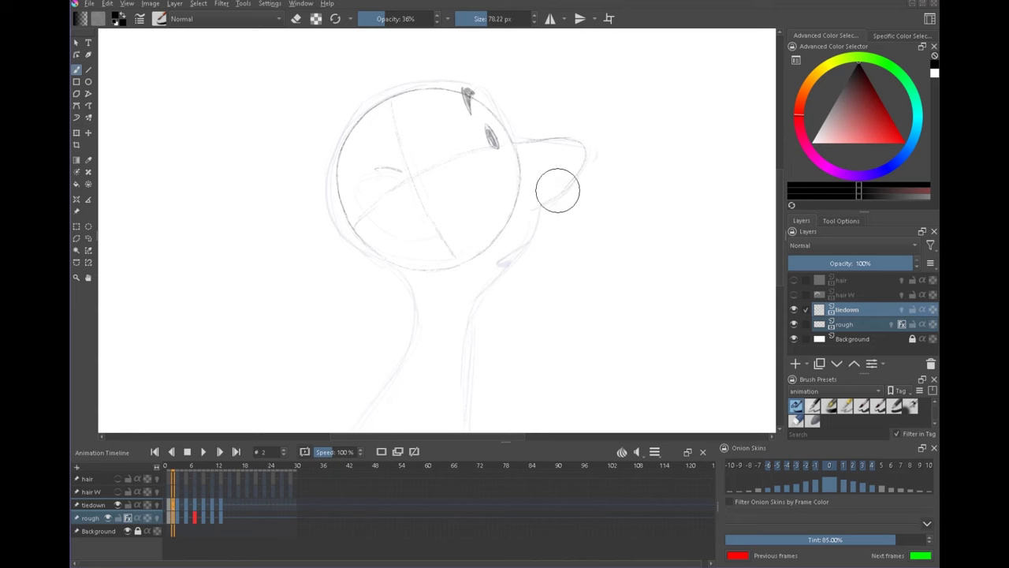
pyautogui.moveTo(540, 199); pyautogui.dragTo(646, 175)
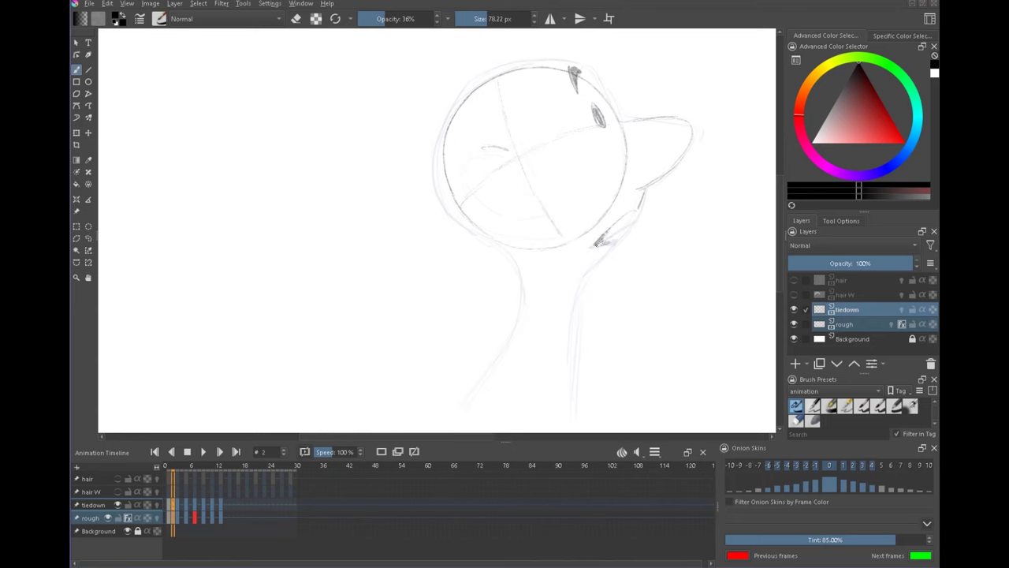
# Step: Draw the lower lip and the jaw line running toward the neck on tiedown frame 2, checking against frame 1
pyautogui.moveTo(608, 227); pyautogui.dragTo(636, 210)
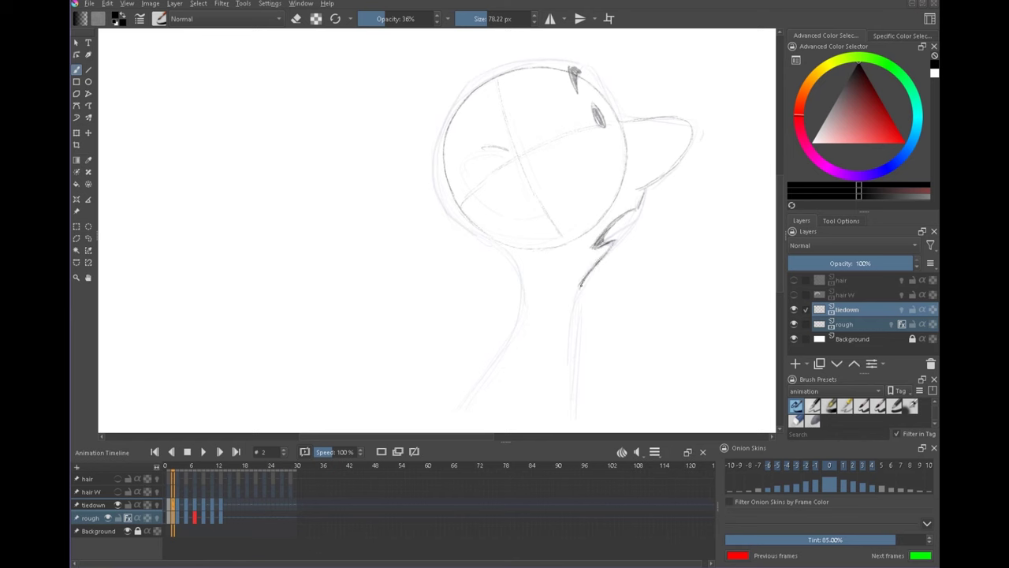
pyautogui.moveTo(581, 285); pyautogui.dragTo(580, 289)
pyautogui.press('Left')
pyautogui.press('Right')
# Step: Darken the nose outline and draw the forehead contour from the eyebrow to the nose bridge, comparing with neighbouring frames
pyautogui.moveTo(620, 120)
pyautogui.mouseDown()
pyautogui.moveTo(690, 124)
pyautogui.moveTo(663, 174)
pyautogui.mouseUp()
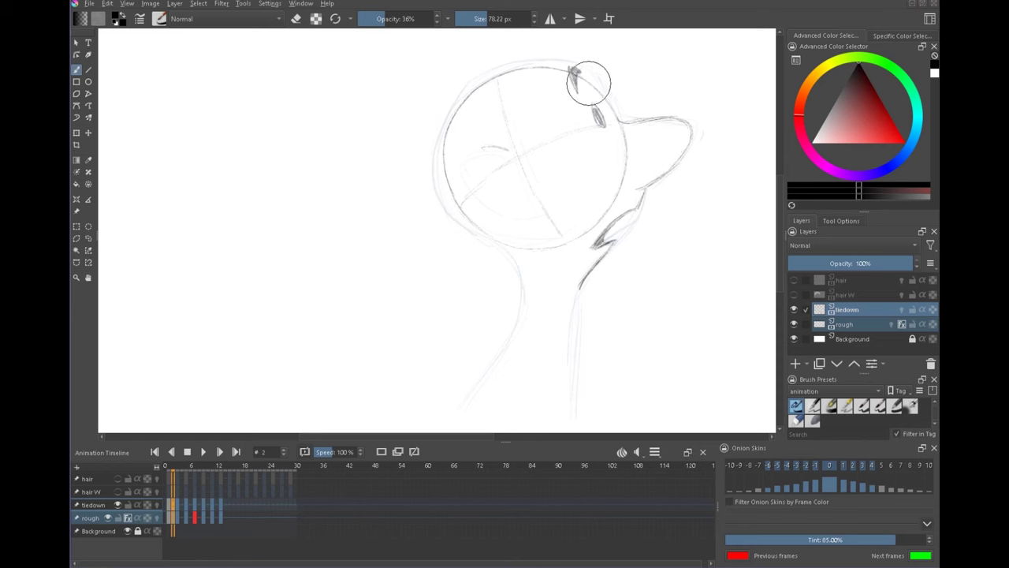
pyautogui.moveTo(591, 84); pyautogui.dragTo(621, 122)
pyautogui.press('Right')
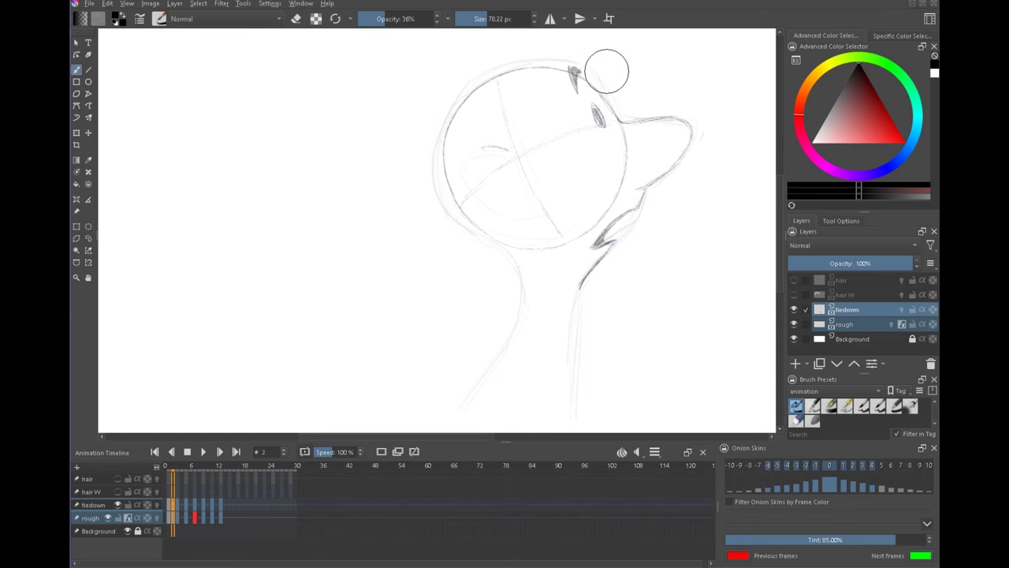
pyautogui.press('Left')
pyautogui.press('Right')
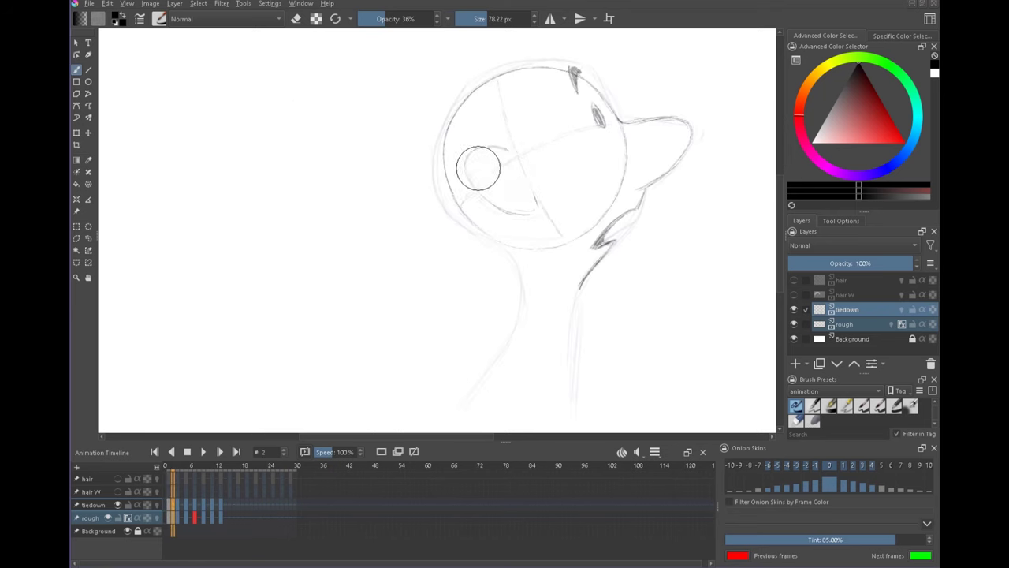
# Step: Complete the ear with its inner fold and draw the front line of the neck on tiedown frame 2
pyautogui.moveTo(479, 172); pyautogui.dragTo(514, 166)
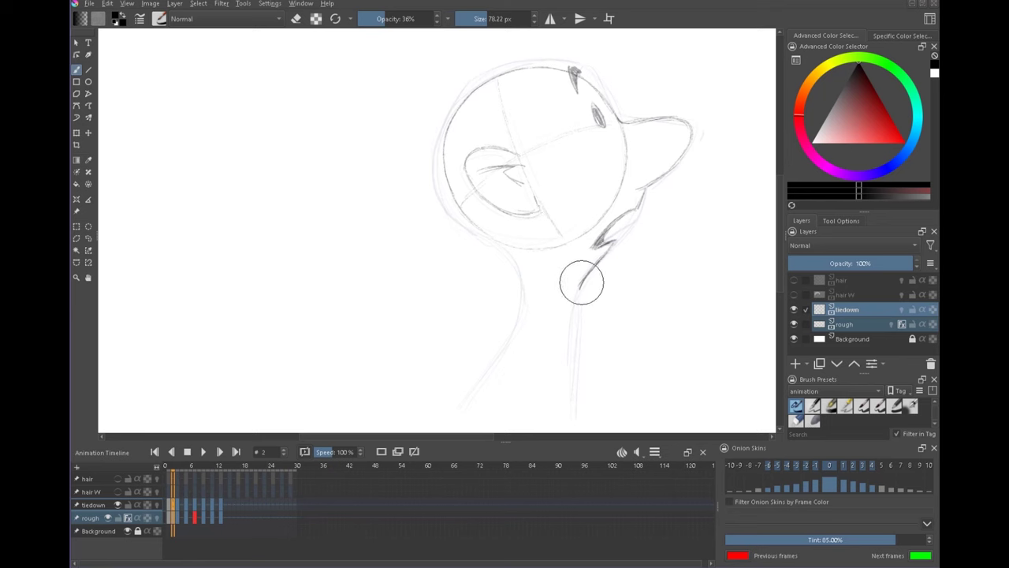
pyautogui.moveTo(582, 282); pyautogui.dragTo(571, 317)
pyautogui.moveTo(623, 354); pyautogui.dragTo(661, 302)
pyautogui.press('Left')
pyautogui.press('Right')
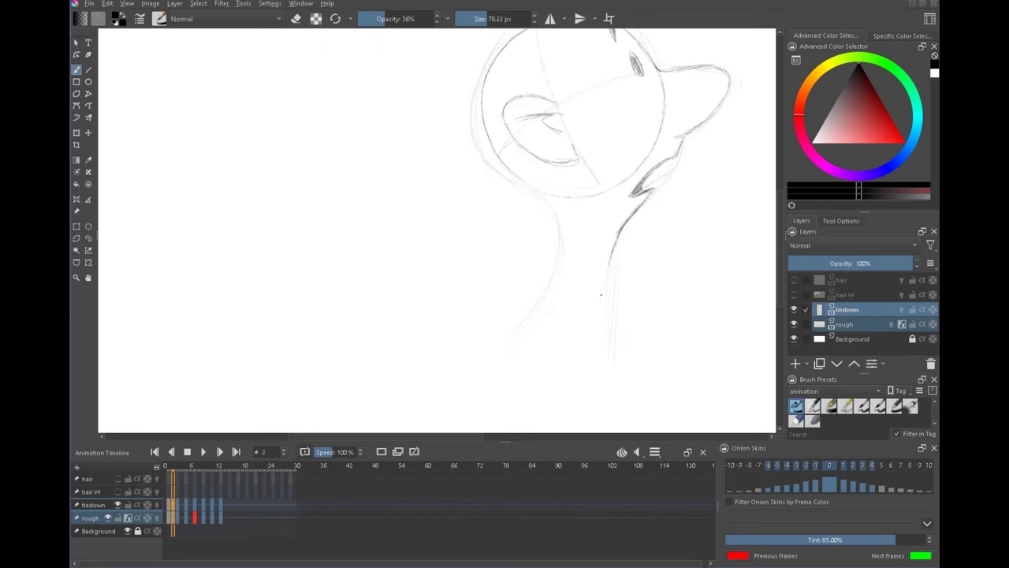
pyautogui.moveTo(613, 253); pyautogui.dragTo(571, 389)
pyautogui.press('Left')
pyautogui.press('Right')
# Step: Draw the back line of the neck from the skull down to the shoulder, flipping to frame 1 for reference
pyautogui.moveTo(443, 392); pyautogui.dragTo(547, 283)
pyautogui.moveTo(562, 215); pyautogui.dragTo(559, 256)
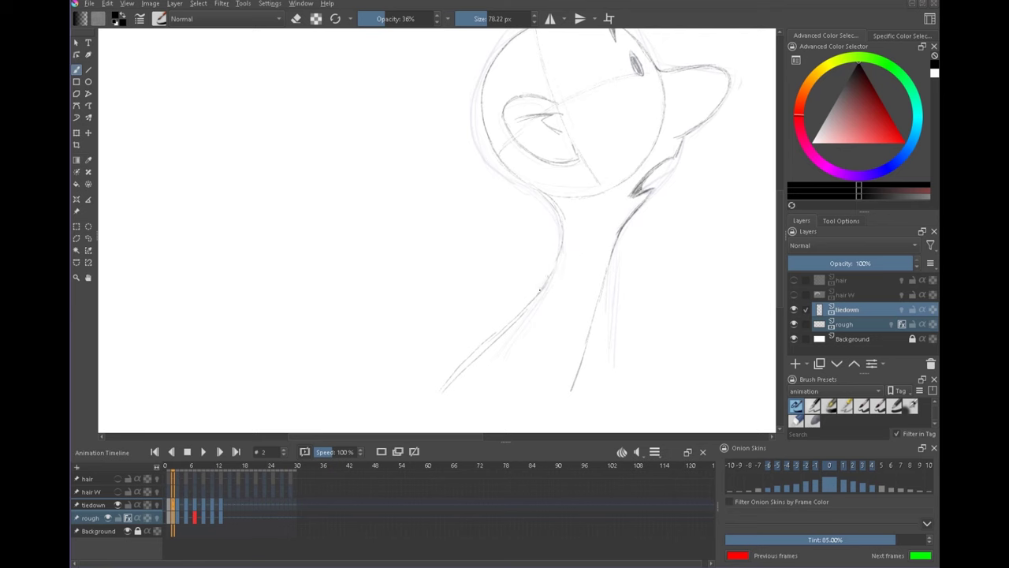
pyautogui.moveTo(540, 291); pyautogui.dragTo(441, 393)
pyautogui.press('Left')
pyautogui.press('Right')
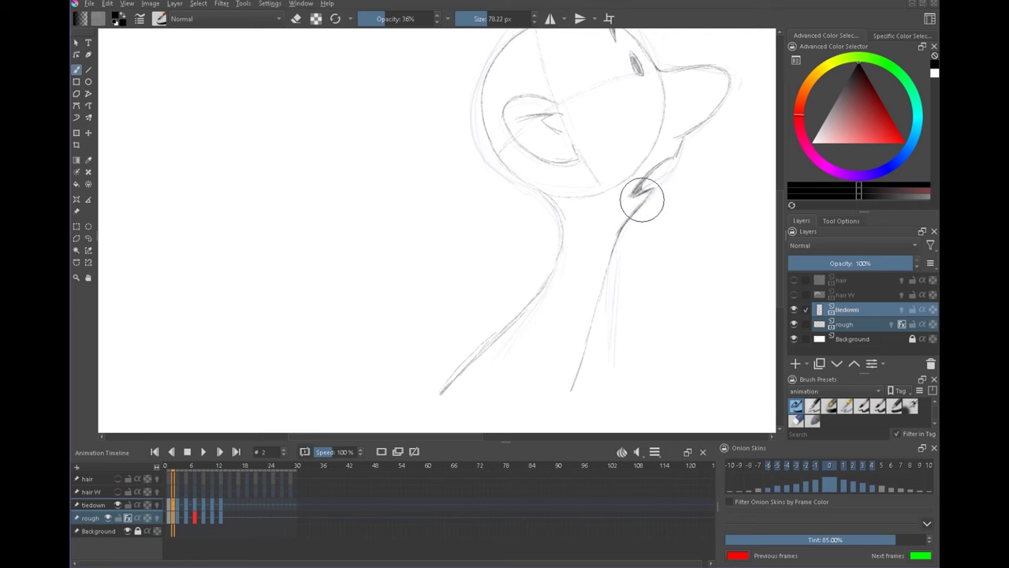
# Step: Reinforce the front neck line from the chin and extend its lower end on tiedown frame 2
pyautogui.moveTo(651, 193); pyautogui.dragTo(639, 208)
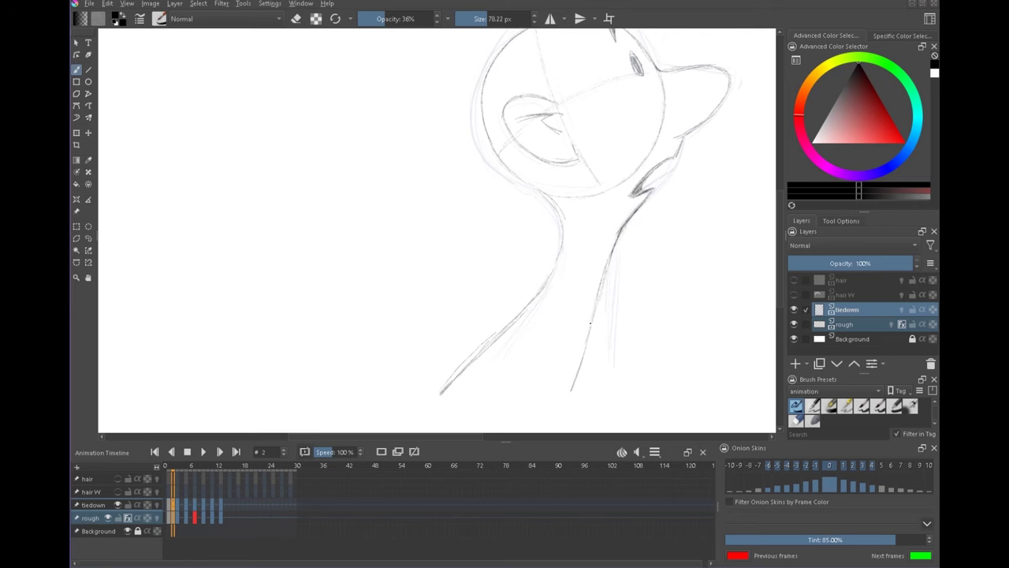
pyautogui.moveTo(573, 384); pyautogui.dragTo(565, 402)
pyautogui.press('Left')
pyautogui.press('Right')
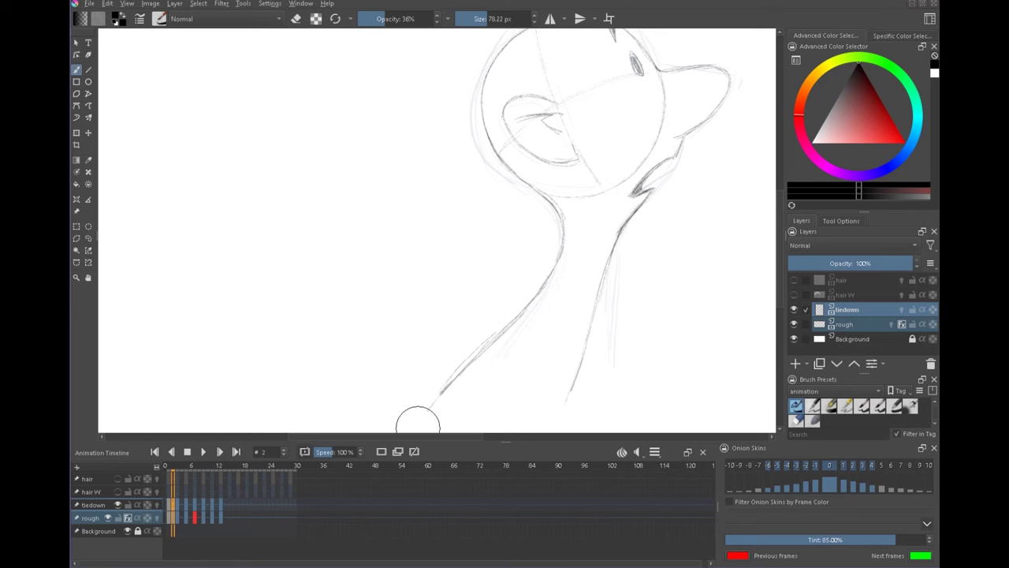
# Step: Draw the curve across the neck and an inner line with a small crease beside the back neck line
pyautogui.moveTo(576, 270); pyautogui.dragTo(598, 276)
pyautogui.moveTo(573, 385); pyautogui.dragTo(567, 403)
pyautogui.press('Left')
pyautogui.press('Right')
pyautogui.moveTo(470, 418)
pyautogui.mouseDown()
pyautogui.moveTo(544, 328)
pyautogui.moveTo(428, 407)
pyautogui.mouseUp()
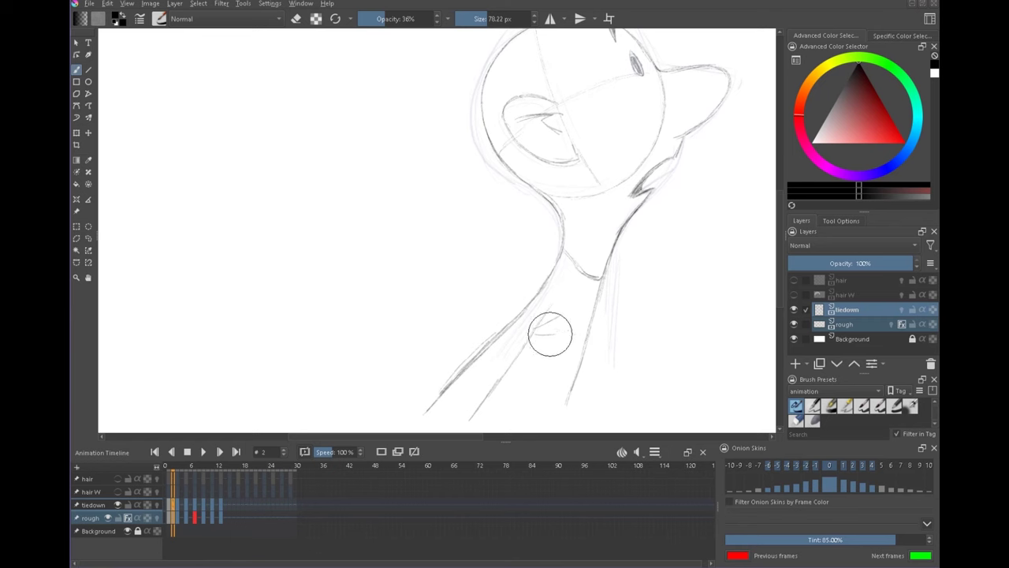
# Step: Rotate the canvas, erase the scratchy section of the back neck line, redraw it smoothly and darken the neighbouring inner line
pyautogui.moveTo(604, 226)
pyautogui.mouseDown()
pyautogui.moveTo(484, 412)
pyautogui.moveTo(320, 326)
pyautogui.mouseUp()
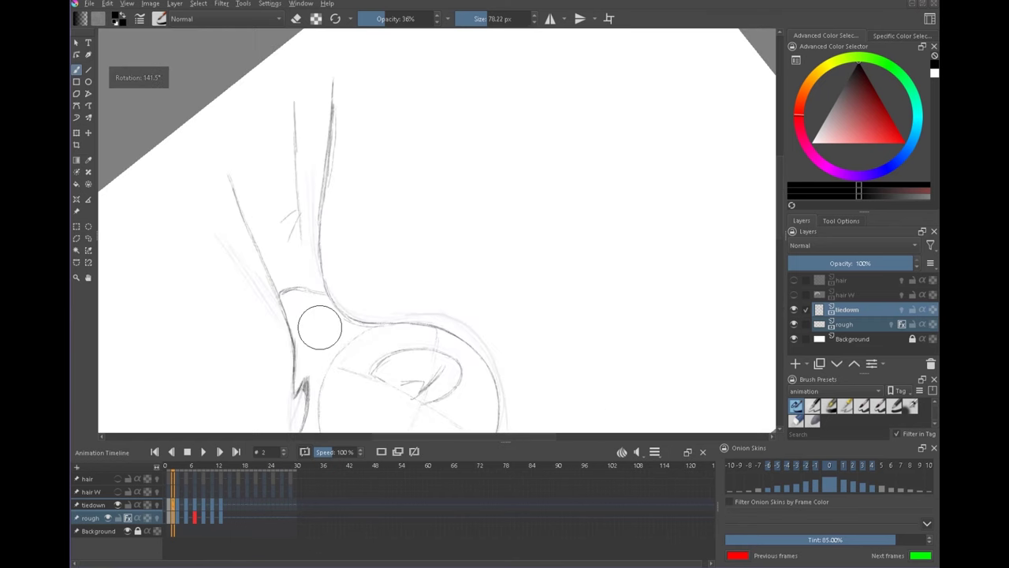
pyautogui.moveTo(409, 267); pyautogui.dragTo(577, 303)
pyautogui.moveTo(500, 220); pyautogui.dragTo(521, 196)
pyautogui.press('e')
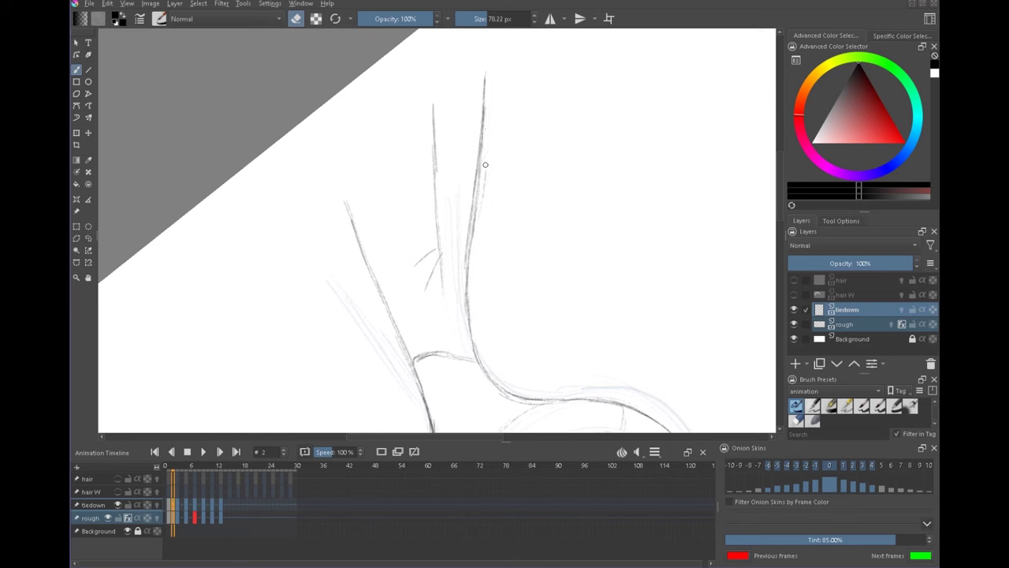
pyautogui.moveTo(479, 164); pyautogui.dragTo(485, 171)
pyautogui.moveTo(472, 162)
pyautogui.mouseDown()
pyautogui.moveTo(475, 212)
pyautogui.moveTo(480, 190)
pyautogui.mouseUp()
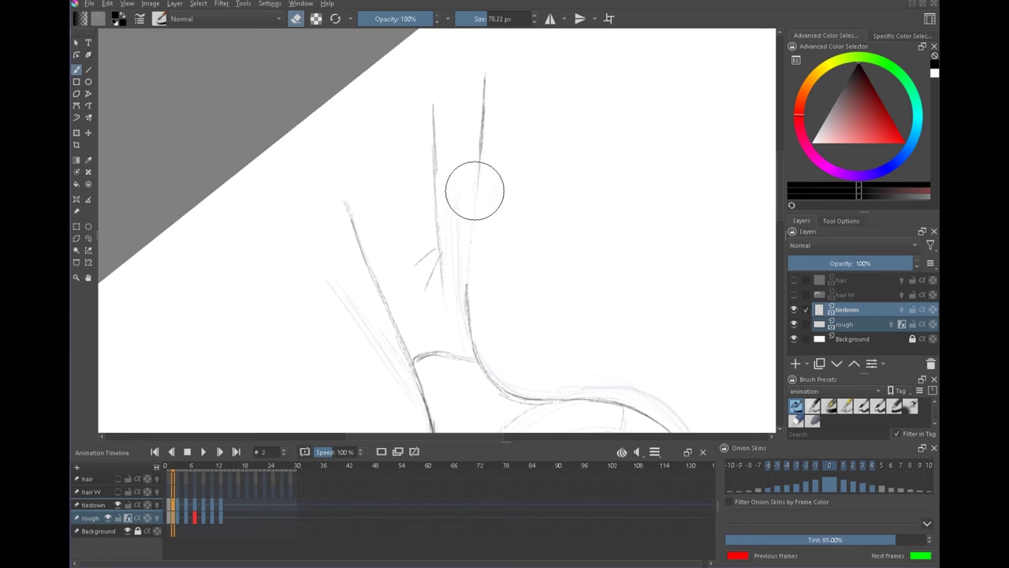
pyautogui.press('e')
pyautogui.moveTo(474, 213); pyautogui.dragTo(471, 234)
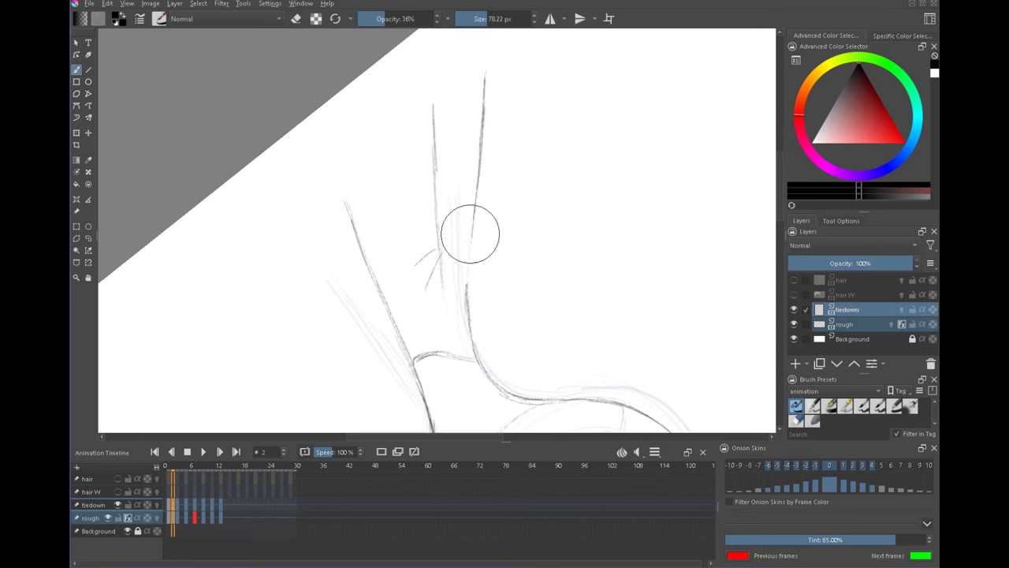
pyautogui.moveTo(467, 347); pyautogui.dragTo(484, 100)
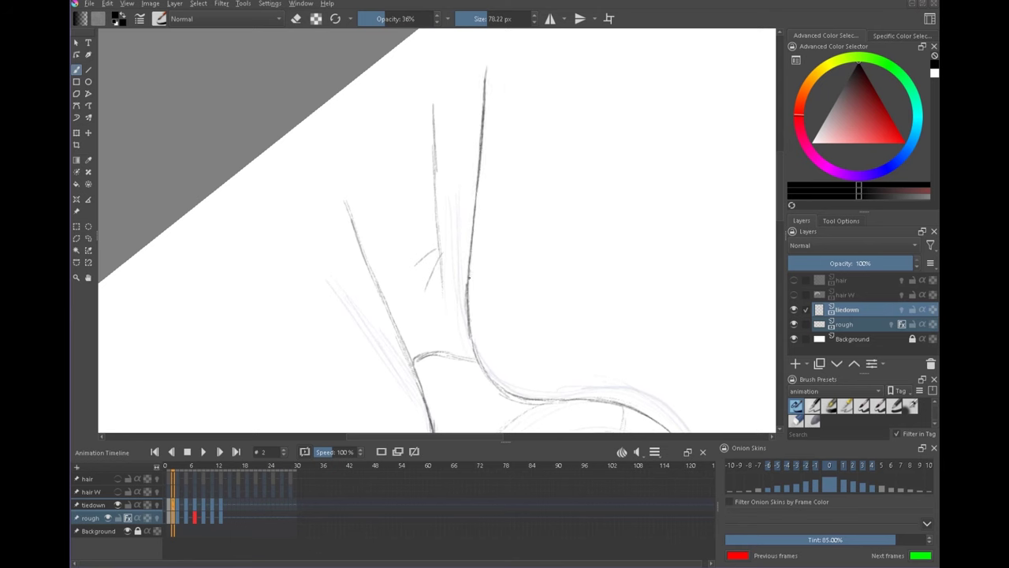
pyautogui.moveTo(443, 283); pyautogui.dragTo(444, 294)
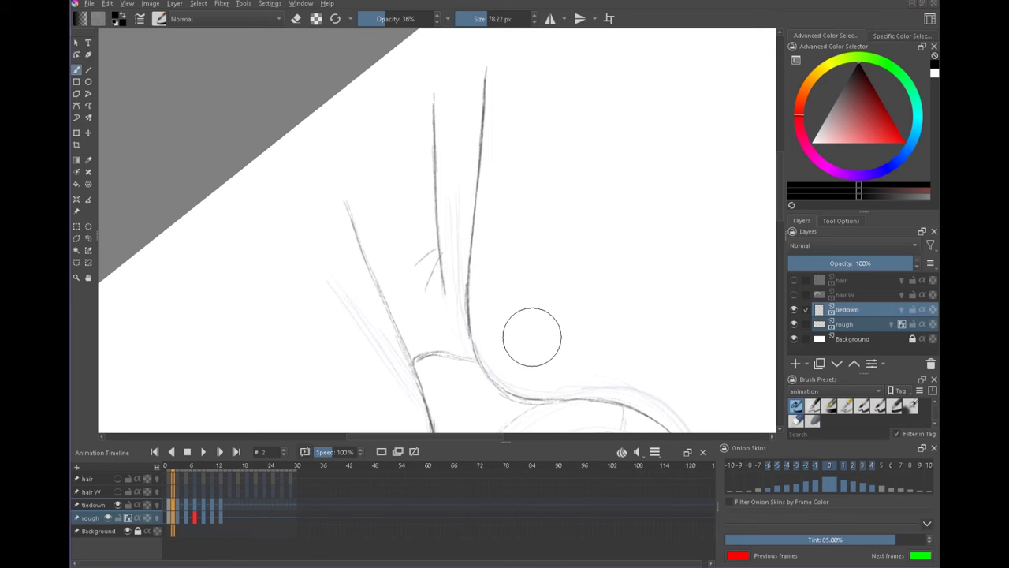
# Step: Reset the canvas rotation and draw a second slanting line along the front of the lower neck
pyautogui.press('5')
pyautogui.moveTo(603, 304)
pyautogui.mouseDown()
pyautogui.moveTo(410, 360)
pyautogui.moveTo(577, 254)
pyautogui.moveTo(572, 295)
pyautogui.moveTo(514, 237)
pyautogui.moveTo(488, 326)
pyautogui.moveTo(572, 259)
pyautogui.moveTo(548, 309)
pyautogui.mouseUp()
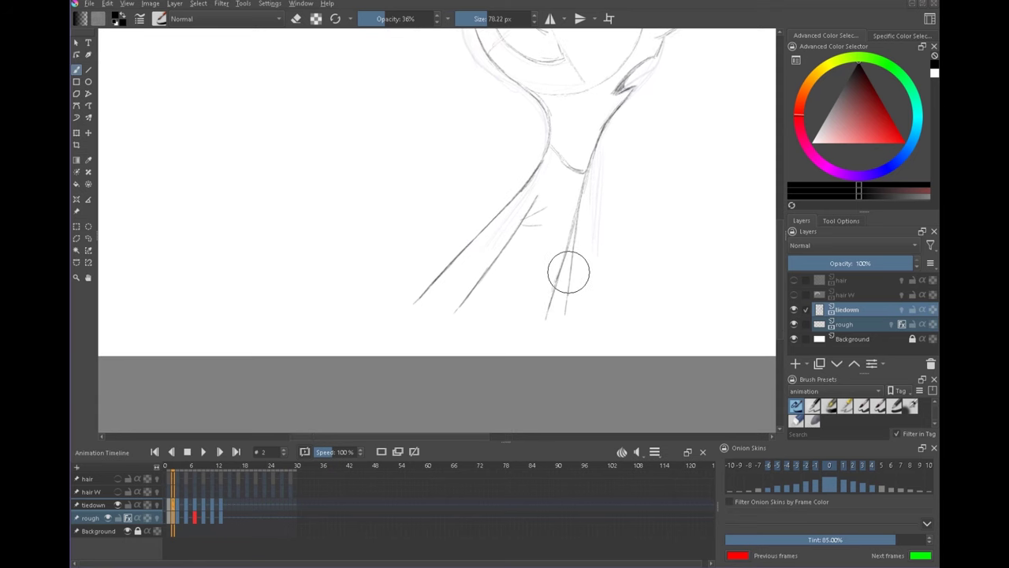
pyautogui.moveTo(642, 207); pyautogui.dragTo(606, 320)
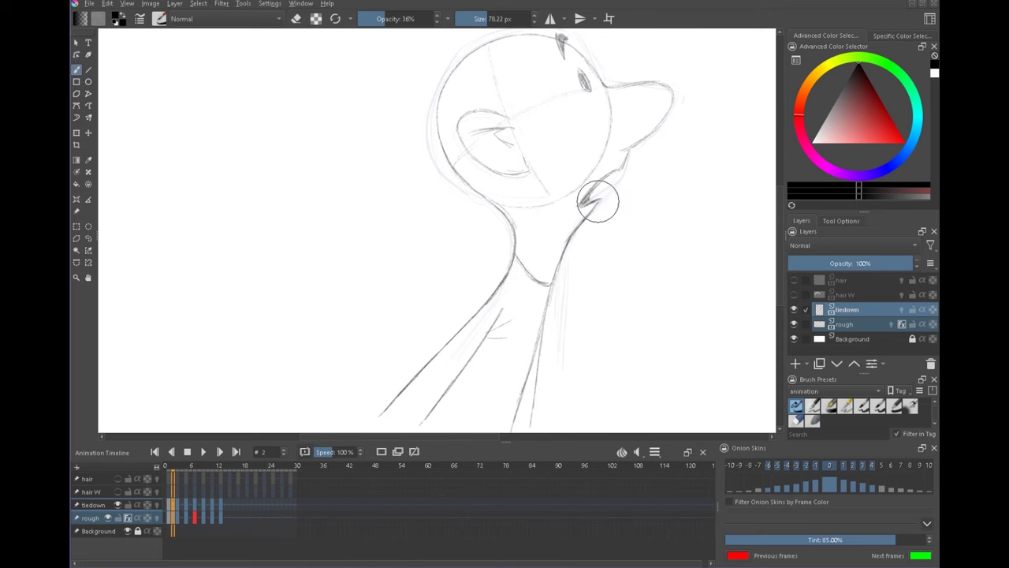
# Step: Reinforce the head and ear outlines on tiedown frame 2, and zoom out to view the whole pose
pyautogui.moveTo(649, 302); pyautogui.dragTo(605, 359)
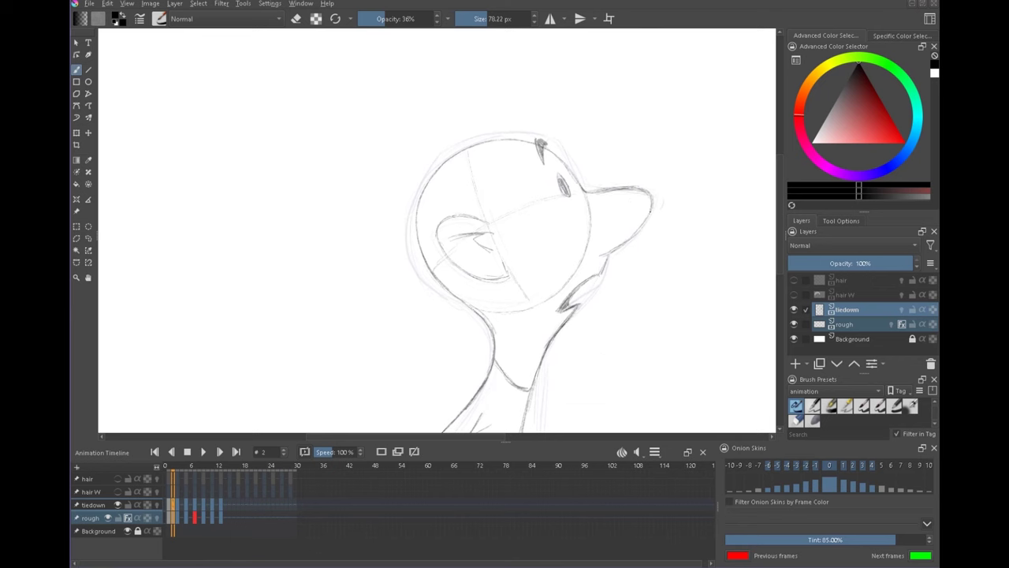
pyautogui.moveTo(597, 304); pyautogui.dragTo(641, 265)
pyautogui.moveTo(486, 182); pyautogui.dragTo(535, 186)
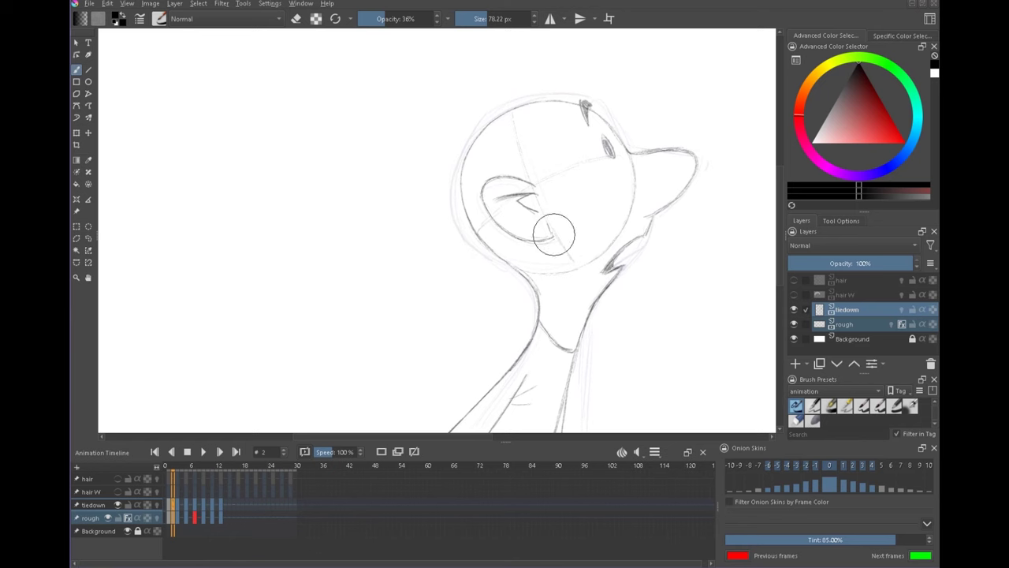
pyautogui.moveTo(652, 287)
pyautogui.mouseDown()
pyautogui.moveTo(620, 308)
pyautogui.moveTo(618, 347)
pyautogui.mouseUp()
pyautogui.moveTo(644, 319); pyautogui.dragTo(565, 222)
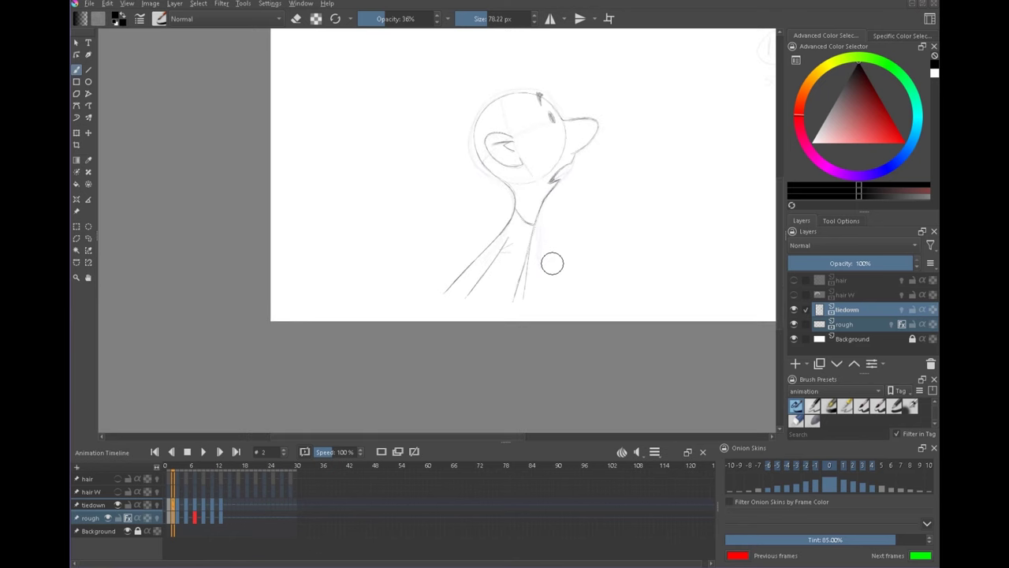
# Step: Move the finished pose's tiedown and rough keyframes to frame 3 and the red-labelled middle pose's keyframes to frame 2
pyautogui.click(186, 529)
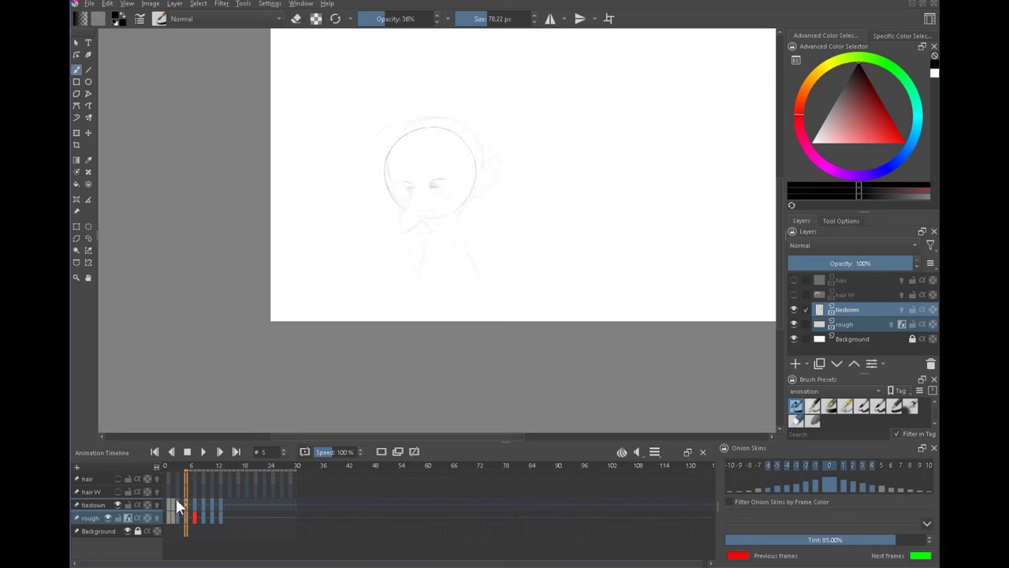
pyautogui.click(182, 504)
pyautogui.click(177, 519)
pyautogui.moveTo(177, 518); pyautogui.dragTo(177, 506)
pyautogui.moveTo(173, 518)
pyautogui.mouseDown()
pyautogui.moveTo(195, 518)
pyautogui.moveTo(173, 518)
pyautogui.mouseUp()
pyautogui.moveTo(173, 518)
pyautogui.mouseDown()
pyautogui.moveTo(194, 511)
pyautogui.moveTo(168, 503)
pyautogui.mouseUp()
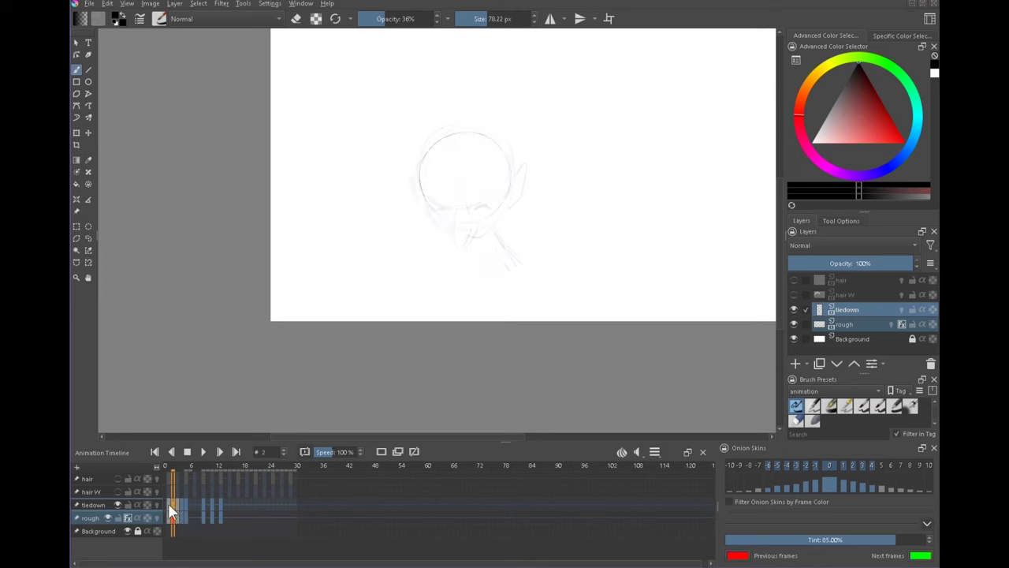
# Step: Flip repeatedly through frames 1, 2 and 3 to study how the middle pose links the two key poses
pyautogui.press('Right')
pyautogui.press('Right')
pyautogui.press('Left')
pyautogui.press('Left')
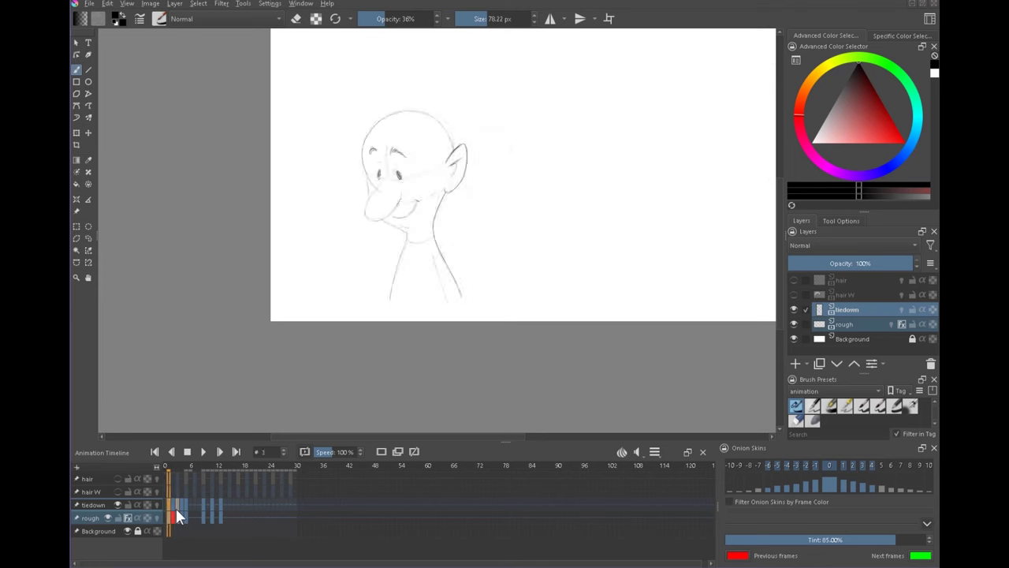
pyautogui.press('Right')
pyautogui.press('Right')
pyautogui.press('Left')
pyautogui.press('Left')
pyautogui.press('.')
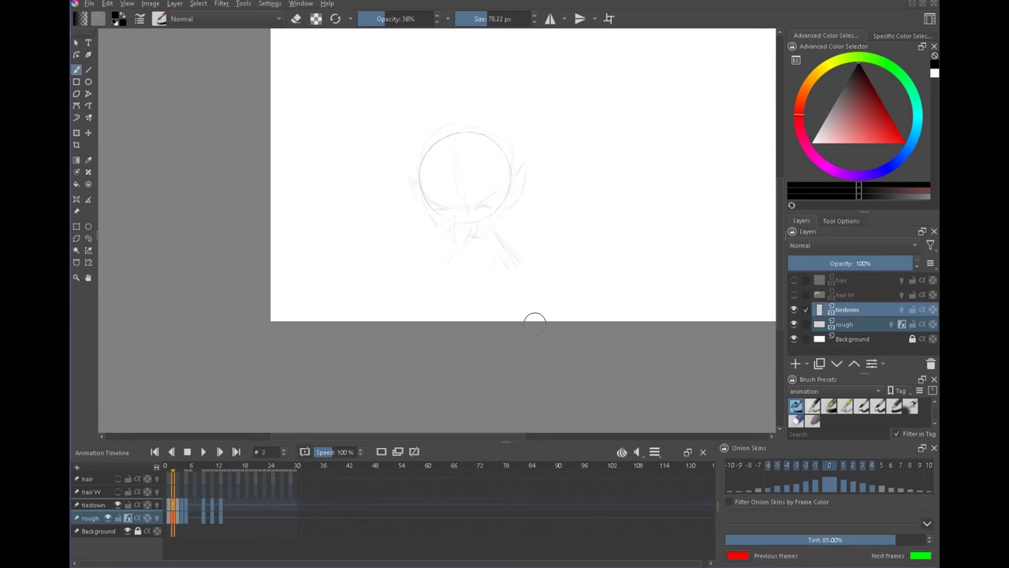
pyautogui.press('Right')
pyautogui.press('Left')
pyautogui.press('Right')
pyautogui.press('Left')
pyautogui.press('Left')
pyautogui.press('Right')
# Step: Draw the face centre line, jaw, nose and neck lines of the middle pose on tiedown frame 2, checking against frame 1
pyautogui.moveTo(476, 220)
pyautogui.mouseDown()
pyautogui.moveTo(572, 149)
pyautogui.moveTo(568, 234)
pyautogui.mouseUp()
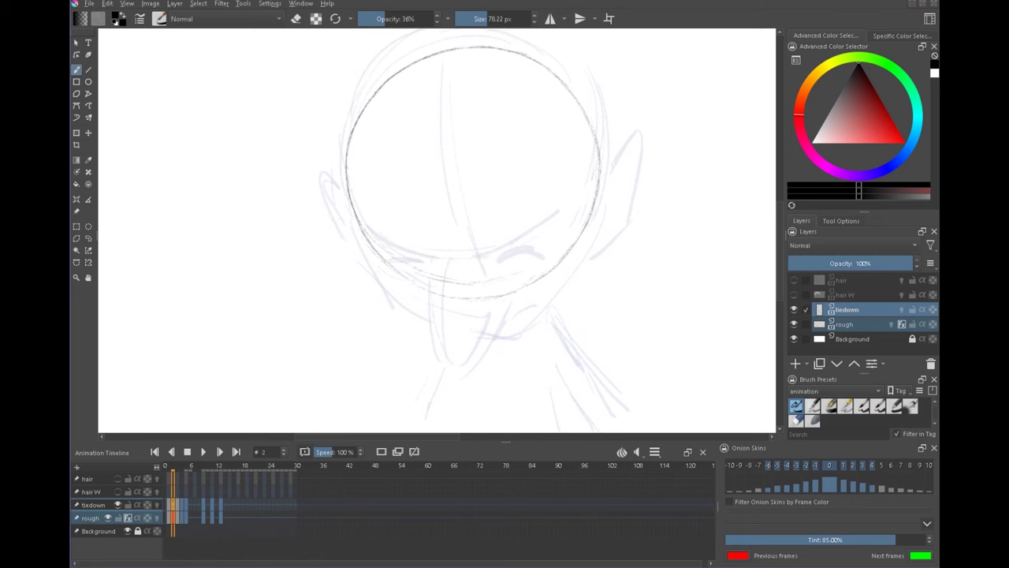
pyautogui.moveTo(449, 201); pyautogui.dragTo(423, 140)
pyautogui.press('Left')
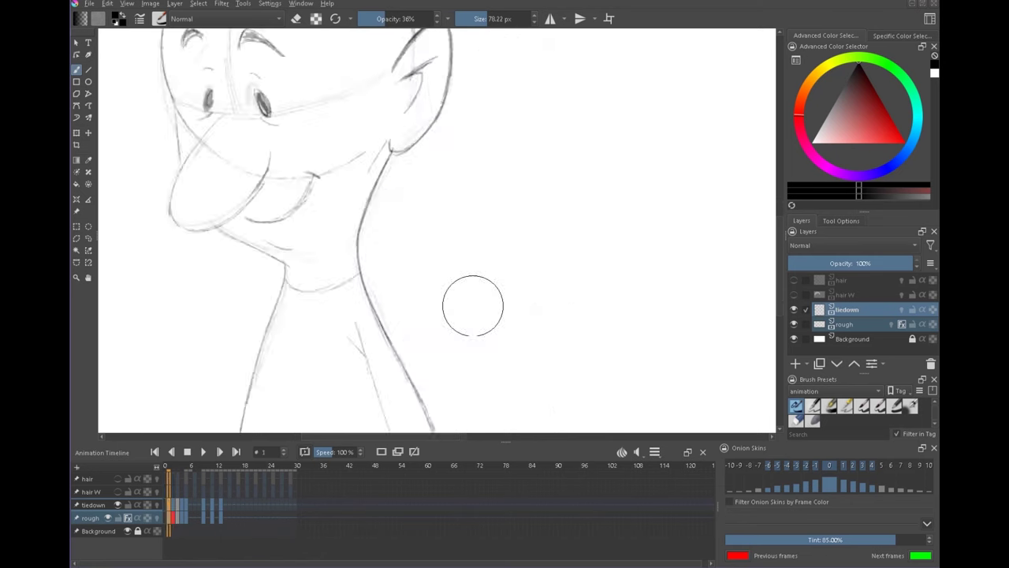
pyautogui.press('Right')
pyautogui.press('Left')
pyautogui.moveTo(529, 307); pyautogui.dragTo(536, 243)
pyautogui.press('Right')
pyautogui.moveTo(418, 225); pyautogui.dragTo(402, 327)
pyautogui.press('Left')
pyautogui.press('Right')
pyautogui.press('e')
pyautogui.press('e')
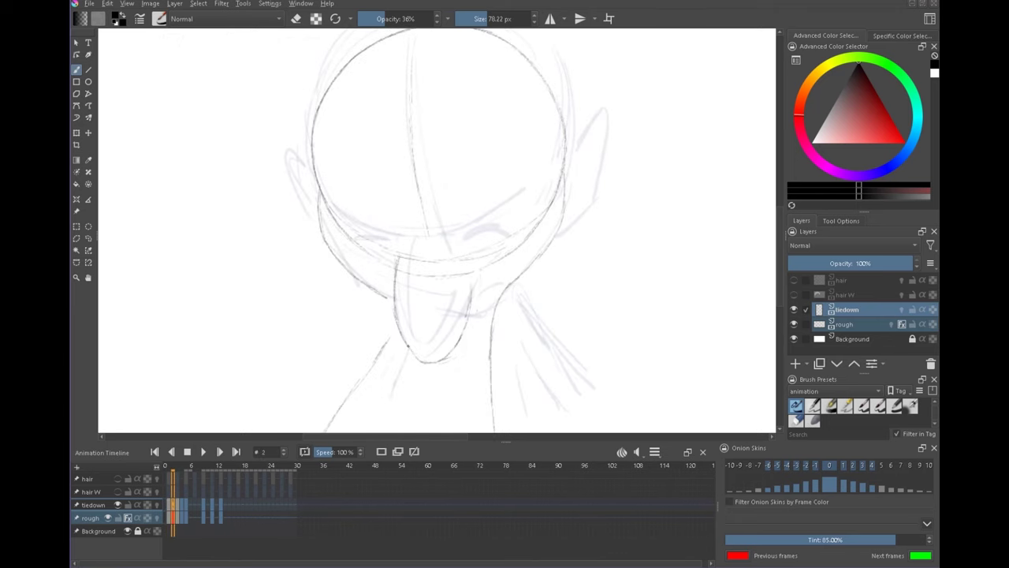
# Step: Draw the two closed eyes and the slanting eyebrows on either side of the nose on tiedown frame 2
pyautogui.moveTo(464, 258); pyautogui.dragTo(489, 254)
pyautogui.moveTo(390, 256); pyautogui.dragTo(368, 248)
pyautogui.moveTo(463, 263)
pyautogui.mouseDown()
pyautogui.moveTo(493, 252)
pyautogui.moveTo(483, 239)
pyautogui.moveTo(459, 256)
pyautogui.mouseUp()
pyautogui.moveTo(345, 215)
pyautogui.mouseDown()
pyautogui.moveTo(390, 247)
pyautogui.moveTo(441, 257)
pyautogui.moveTo(482, 201)
pyautogui.moveTo(377, 219)
pyautogui.moveTo(492, 251)
pyautogui.mouseUp()
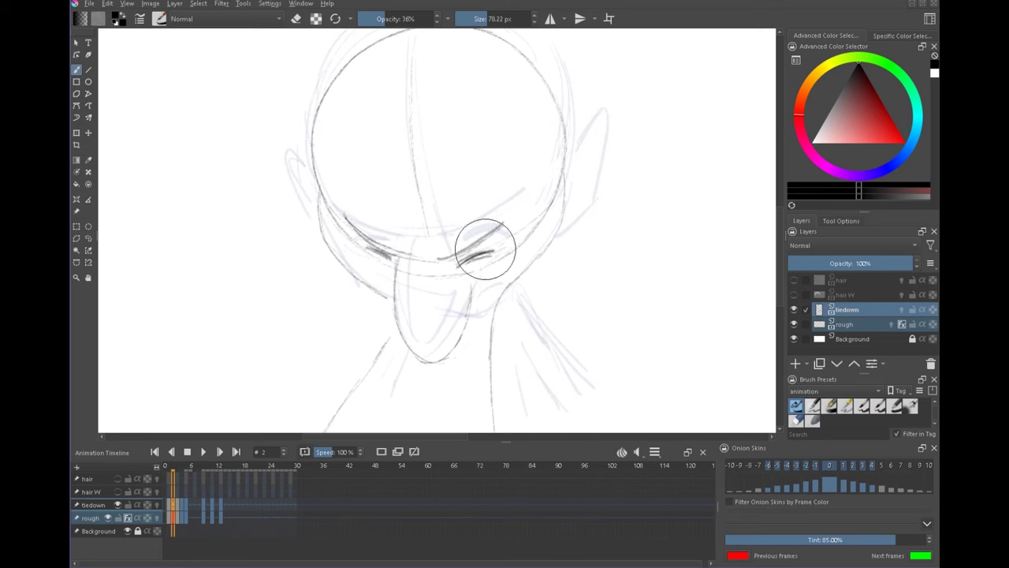
# Step: Draw the larger ear's outline and upper inner fold on the middle pose, flipping to the neighbouring frames for reference
pyautogui.moveTo(561, 160)
pyautogui.mouseDown()
pyautogui.moveTo(596, 131)
pyautogui.moveTo(600, 188)
pyautogui.moveTo(552, 238)
pyautogui.mouseUp()
pyautogui.moveTo(569, 192)
pyautogui.mouseDown()
pyautogui.moveTo(575, 143)
pyautogui.moveTo(587, 137)
pyautogui.moveTo(563, 166)
pyautogui.moveTo(582, 141)
pyautogui.mouseUp()
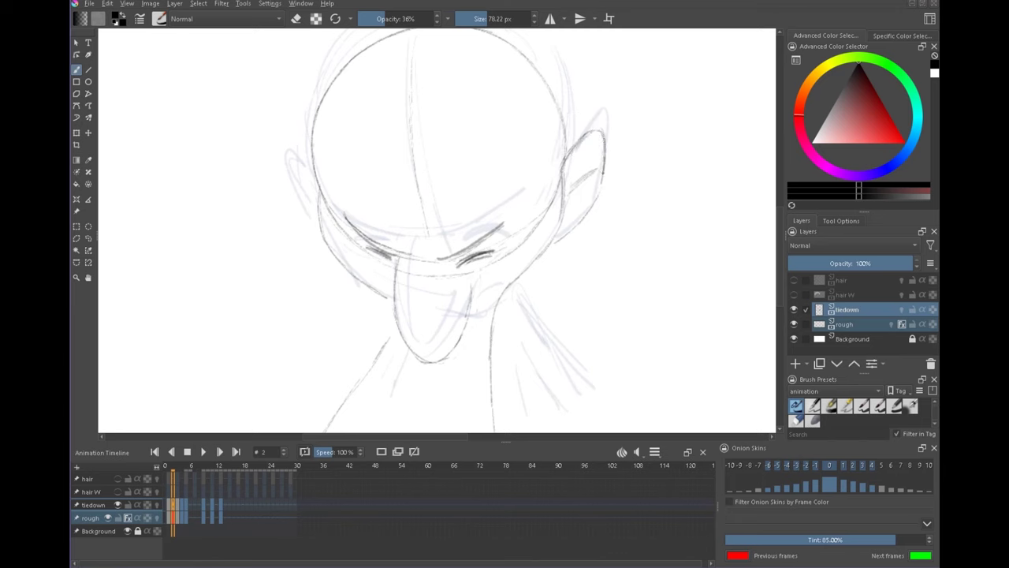
pyautogui.press('Right')
pyautogui.press('Left')
pyautogui.press('Left')
pyautogui.press('Right')
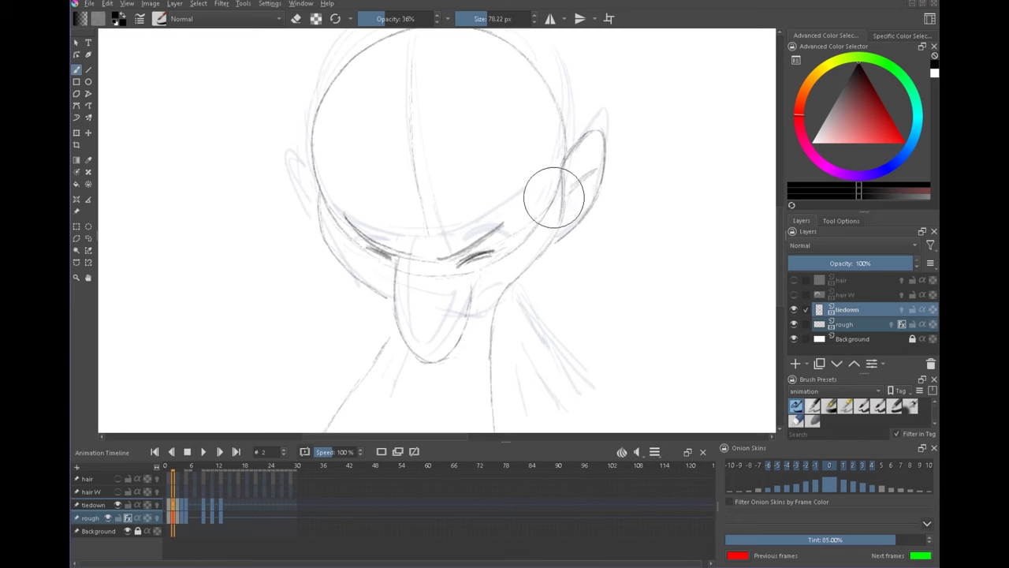
# Step: Add the small inner curve to the larger ear and draw the opposite ear with its fold on tiedown frame 2
pyautogui.moveTo(642, 218); pyautogui.dragTo(538, 314)
pyautogui.press('Left')
pyautogui.press('Right')
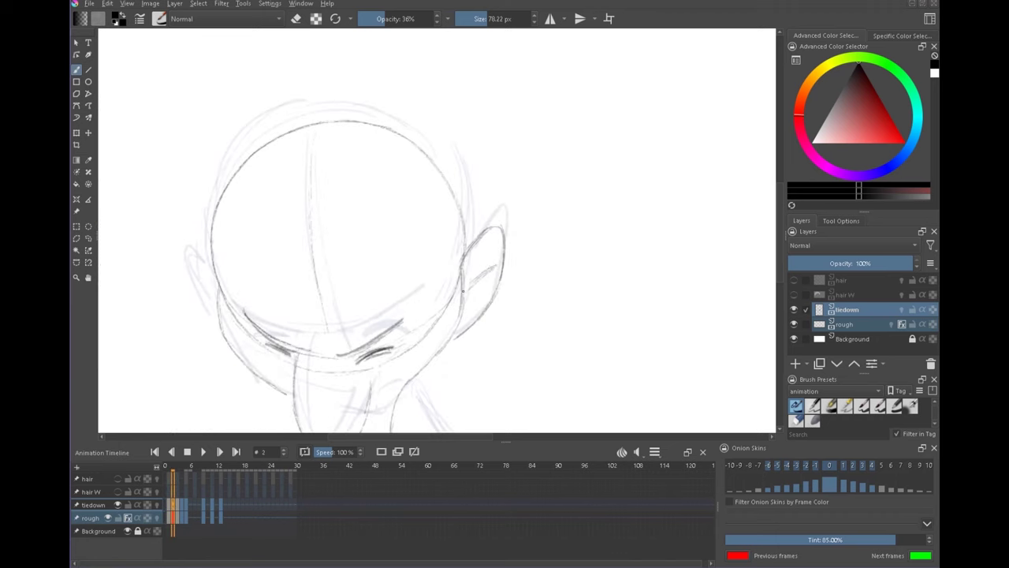
pyautogui.moveTo(462, 317); pyautogui.dragTo(597, 309)
pyautogui.press('Left')
pyautogui.press('Right')
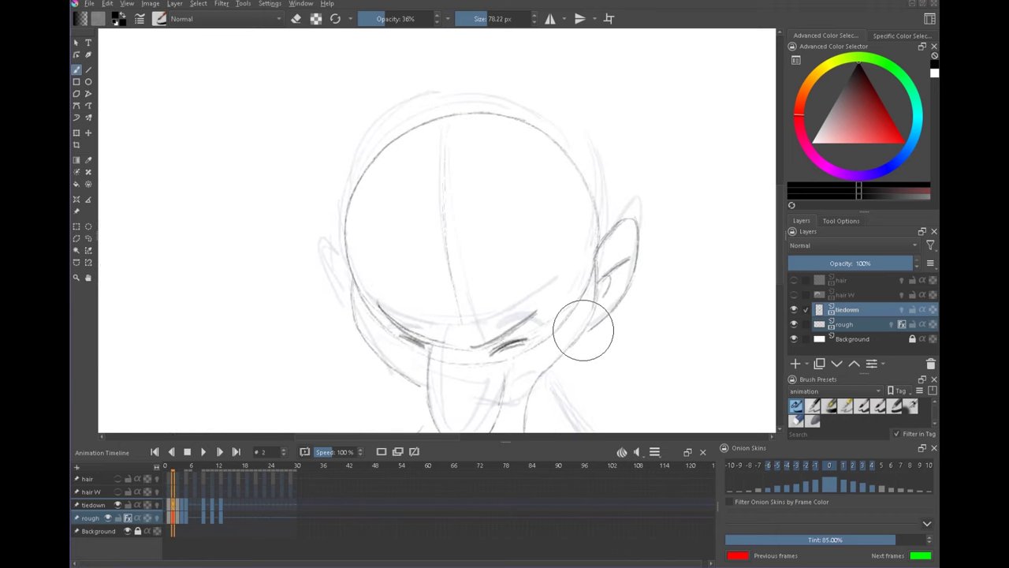
pyautogui.moveTo(324, 246); pyautogui.dragTo(342, 283)
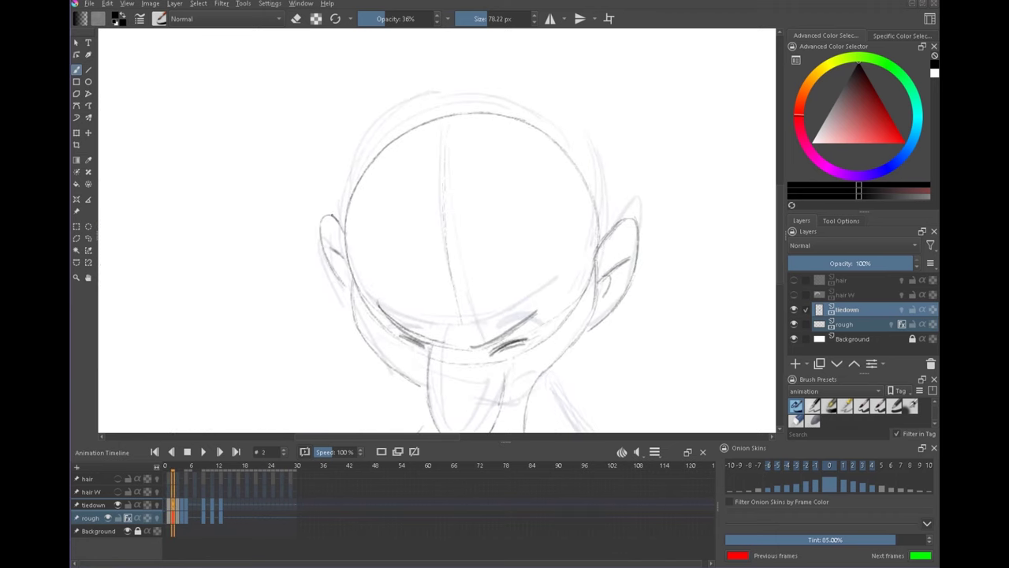
# Step: Hide the rough layer and add the mouth corner and chin line beside the nose on tiedown frame 2
pyautogui.moveTo(571, 355); pyautogui.dragTo(552, 167)
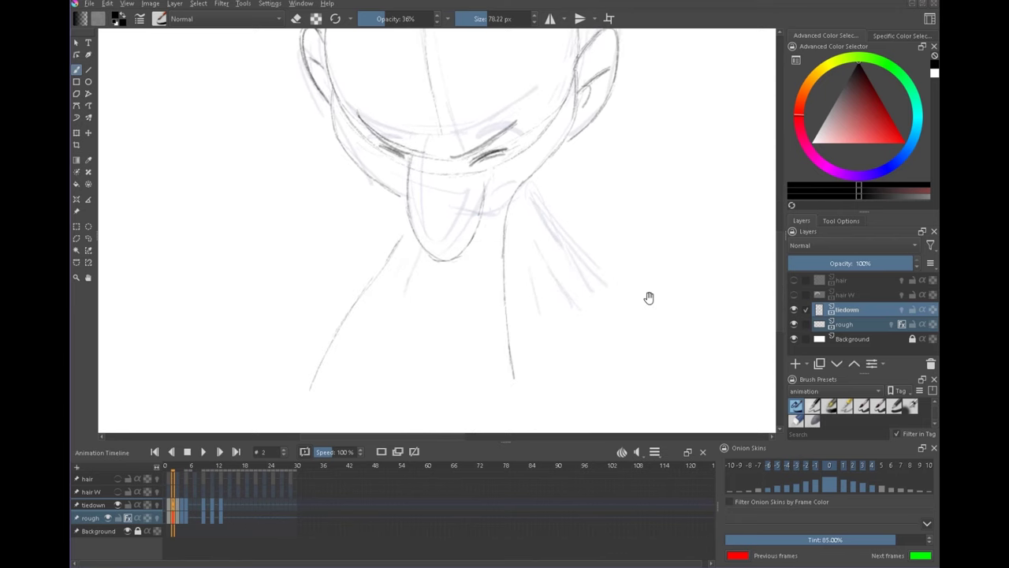
pyautogui.click(107, 518)
pyautogui.moveTo(592, 249)
pyautogui.mouseDown()
pyautogui.moveTo(586, 273)
pyautogui.moveTo(607, 242)
pyautogui.mouseUp()
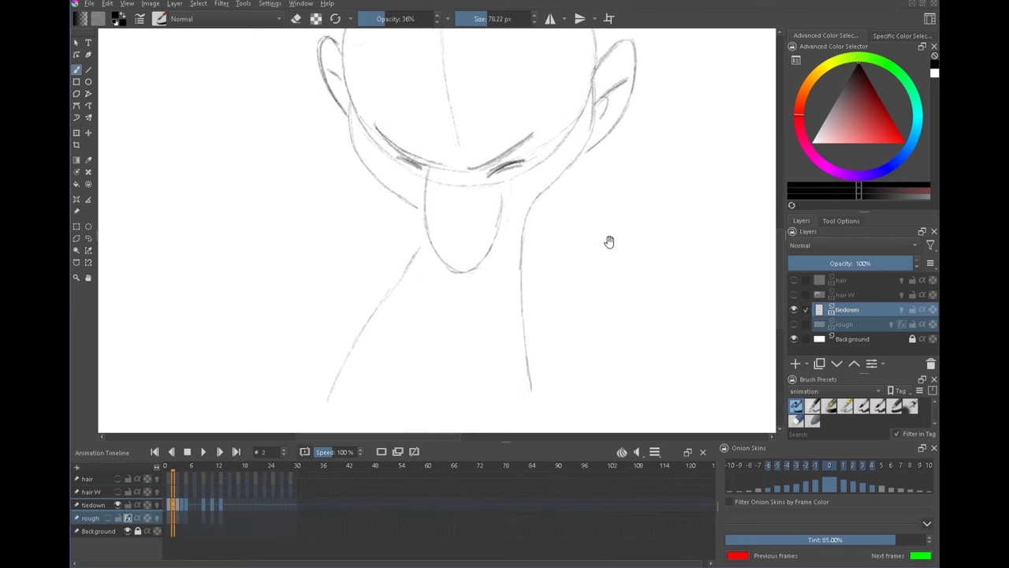
pyautogui.press('Left')
pyautogui.press('Right')
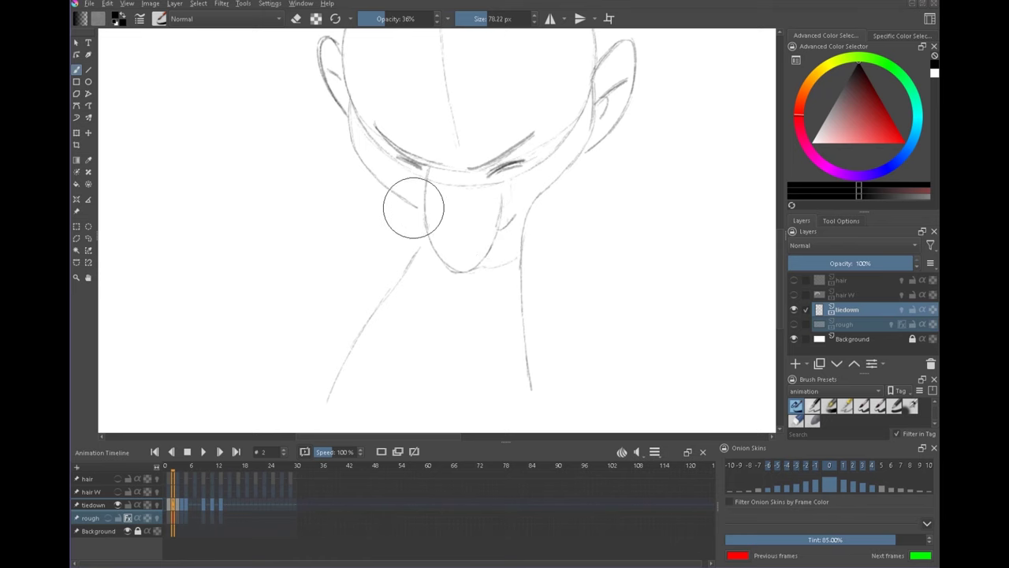
# Step: Extend the far jaw and neck lines to meet the nose on tiedown frame 2, flipping to the neighbouring frames for comparison
pyautogui.moveTo(589, 332)
pyautogui.mouseDown()
pyautogui.moveTo(546, 218)
pyautogui.moveTo(592, 249)
pyautogui.mouseUp()
pyautogui.press('Left')
pyautogui.press('Right')
pyautogui.press('Right')
pyautogui.press('Left')
pyautogui.press('Left')
pyautogui.press('Right')
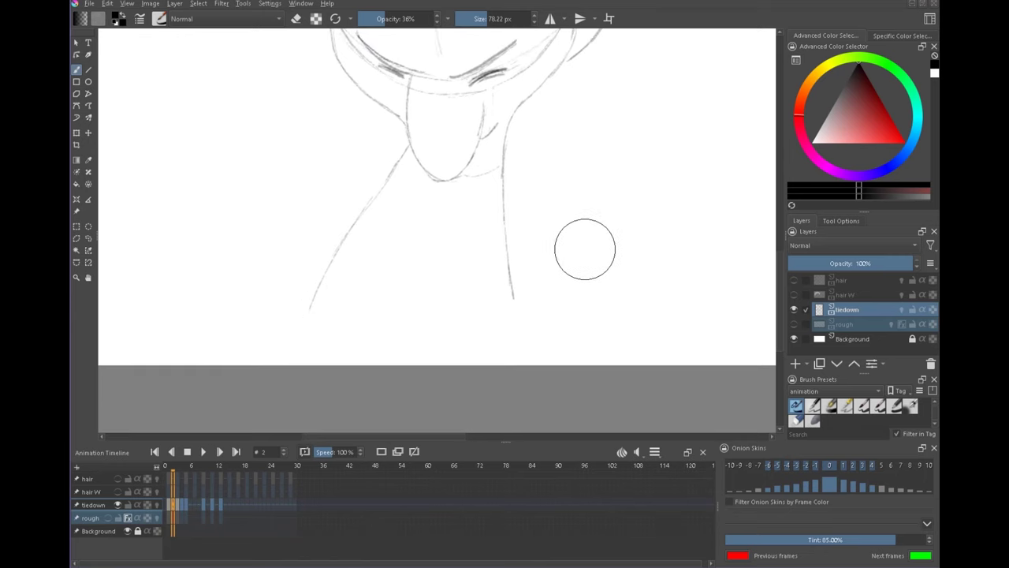
pyautogui.press('Left')
pyautogui.press('Right')
pyautogui.press('Left')
pyautogui.press('Right')
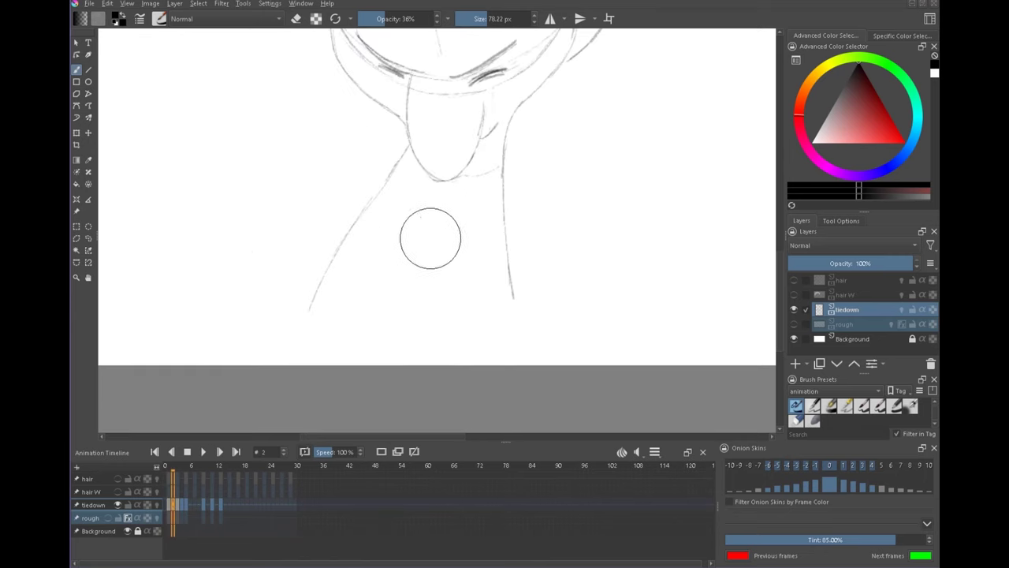
pyautogui.press('Left')
pyautogui.press('Right')
# Step: Draw the bulging shoulder and the arm line crossing the body below the neck, erasing the old neck line that overlaps them
pyautogui.moveTo(513, 194)
pyautogui.mouseDown()
pyautogui.moveTo(540, 257)
pyautogui.moveTo(477, 310)
pyautogui.mouseUp()
pyautogui.moveTo(515, 249); pyautogui.dragTo(419, 313)
pyautogui.press('Left')
pyautogui.press('Right')
pyautogui.moveTo(496, 191)
pyautogui.mouseDown()
pyautogui.moveTo(500, 254)
pyautogui.moveTo(487, 306)
pyautogui.mouseUp()
pyautogui.press('e')
pyautogui.moveTo(506, 241); pyautogui.dragTo(505, 205)
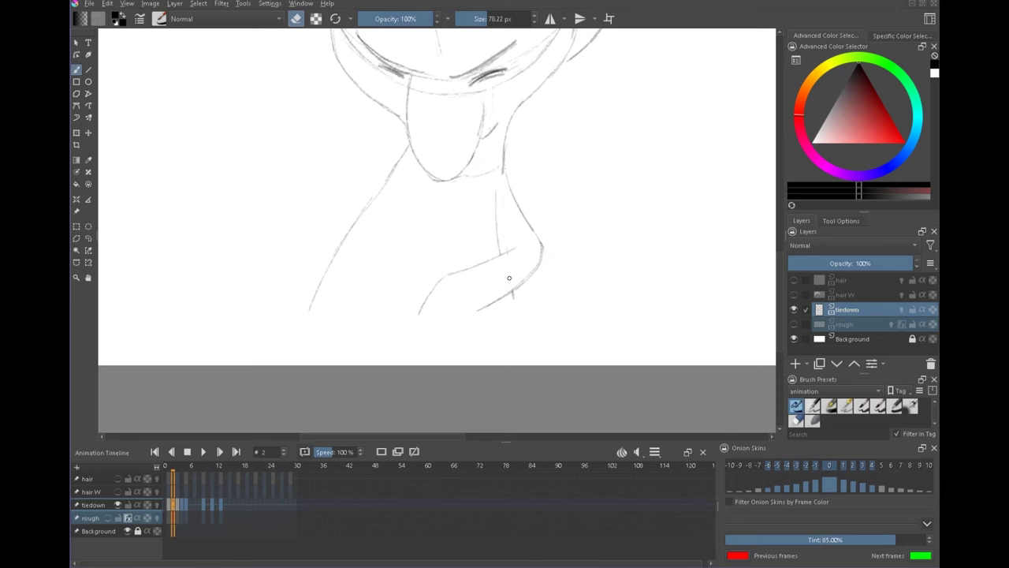
# Step: Draw the lower arm curves and the short body lines running down toward the canvas edge on tiedown frame 2
pyautogui.press('e')
pyautogui.moveTo(408, 339)
pyautogui.mouseDown()
pyautogui.moveTo(482, 288)
pyautogui.moveTo(486, 300)
pyautogui.mouseUp()
pyautogui.moveTo(481, 310); pyautogui.dragTo(472, 341)
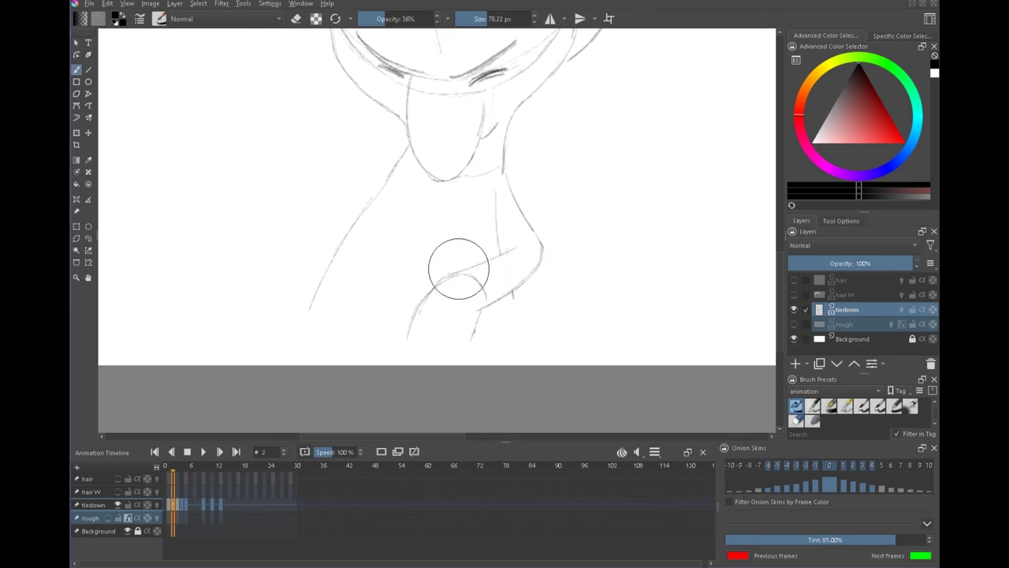
pyautogui.moveTo(541, 313); pyautogui.dragTo(611, 316)
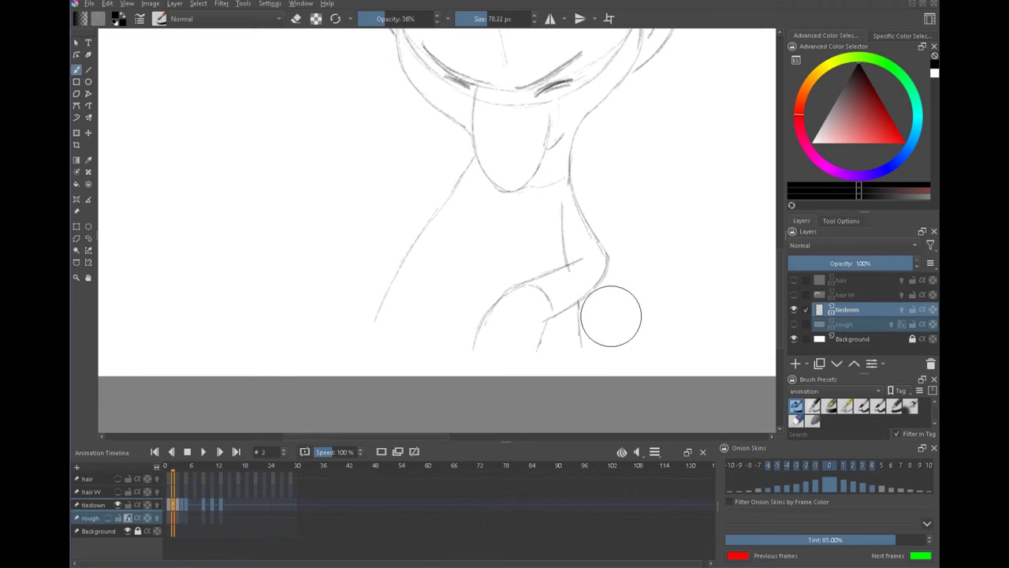
# Step: Draw an inner line along the far side of the torso and darken the outer contour, checking against frame 1
pyautogui.moveTo(451, 210); pyautogui.dragTo(390, 355)
pyautogui.press('Left')
pyautogui.press('Right')
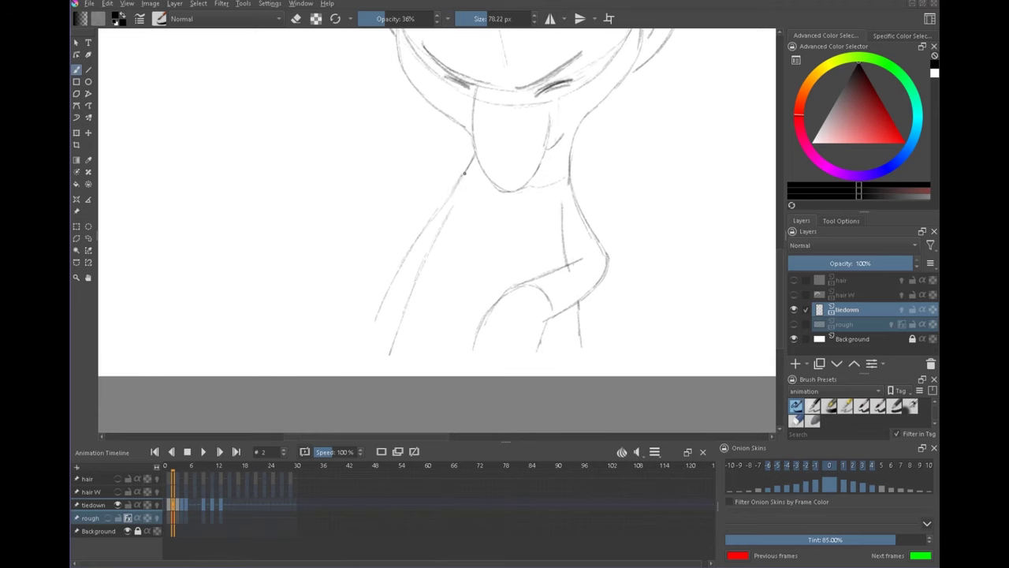
pyautogui.moveTo(463, 196); pyautogui.dragTo(394, 333)
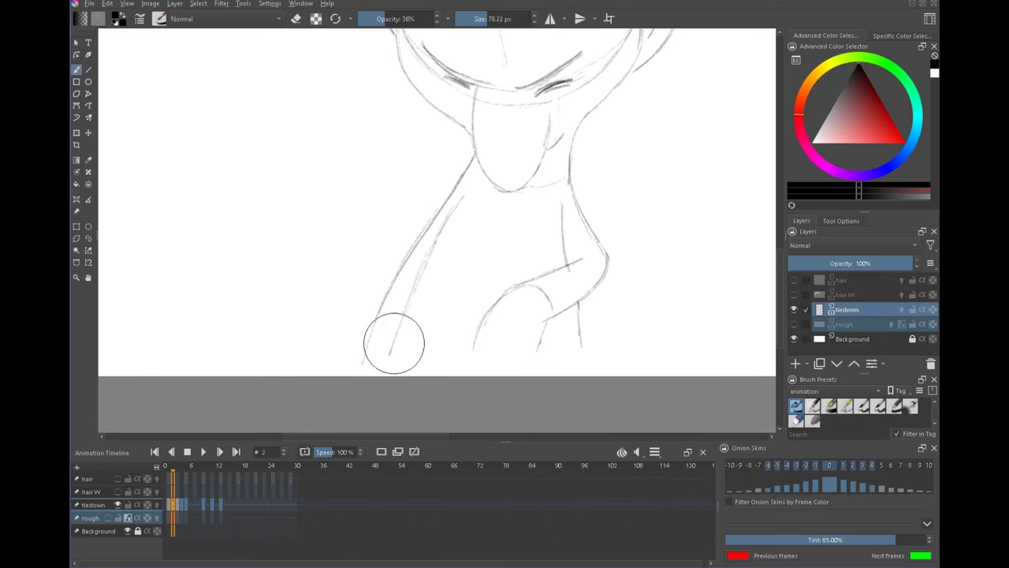
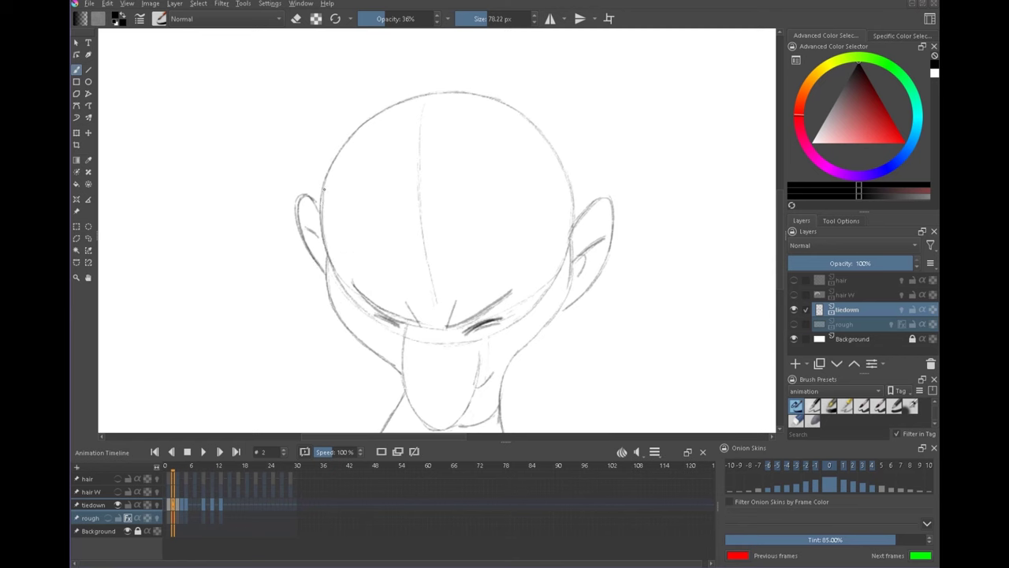
# Step: Darken the outline of the head circle on tiedown frame 2, flipping to frame 1 for comparison
pyautogui.moveTo(328, 173); pyautogui.dragTo(374, 118)
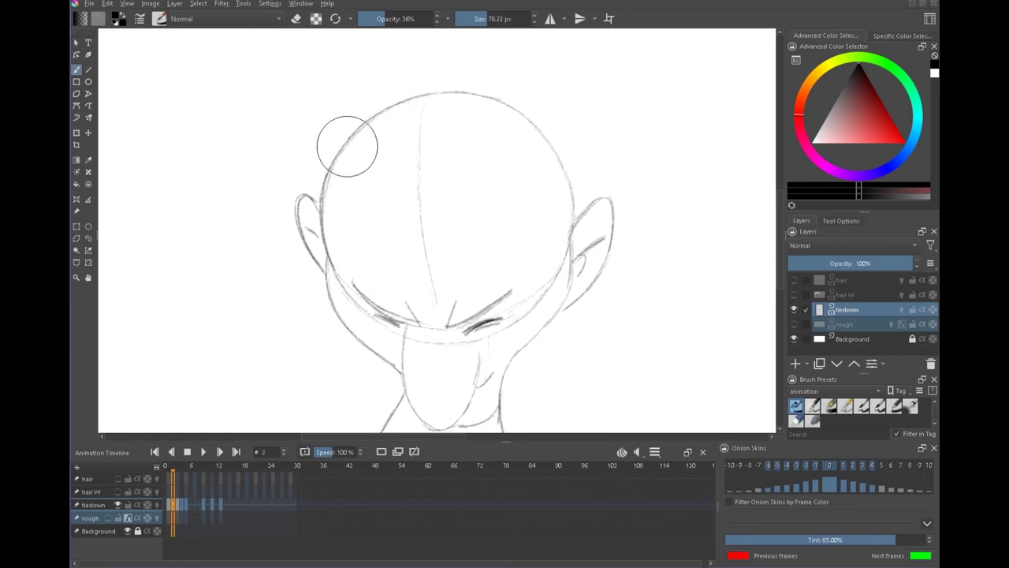
pyautogui.press('Left')
pyautogui.press('Right')
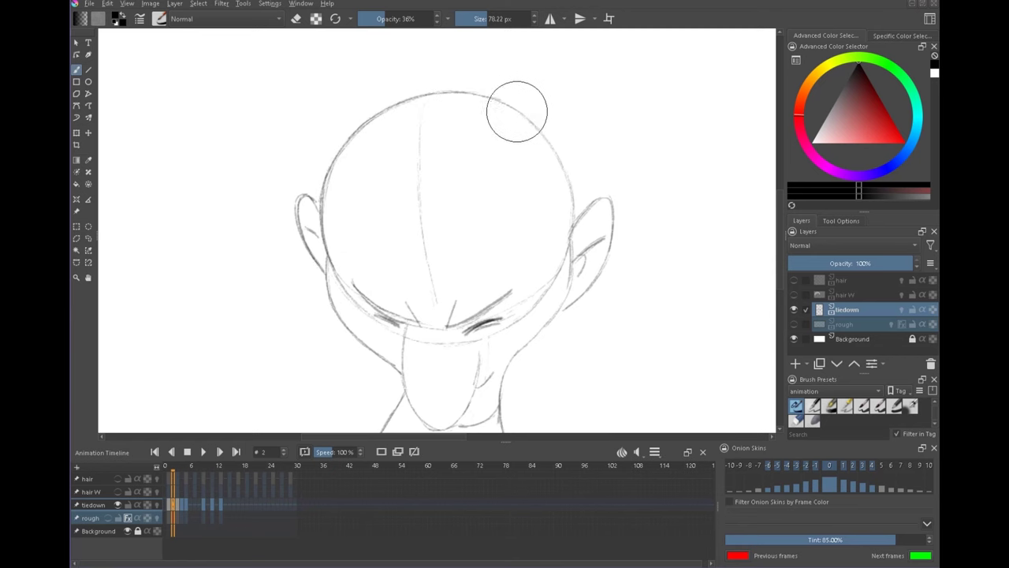
# Step: Erase the lower skull circle across the face and the upper part of the centre line on tiedown frame 2
pyautogui.scroll(-2, 589, 178)
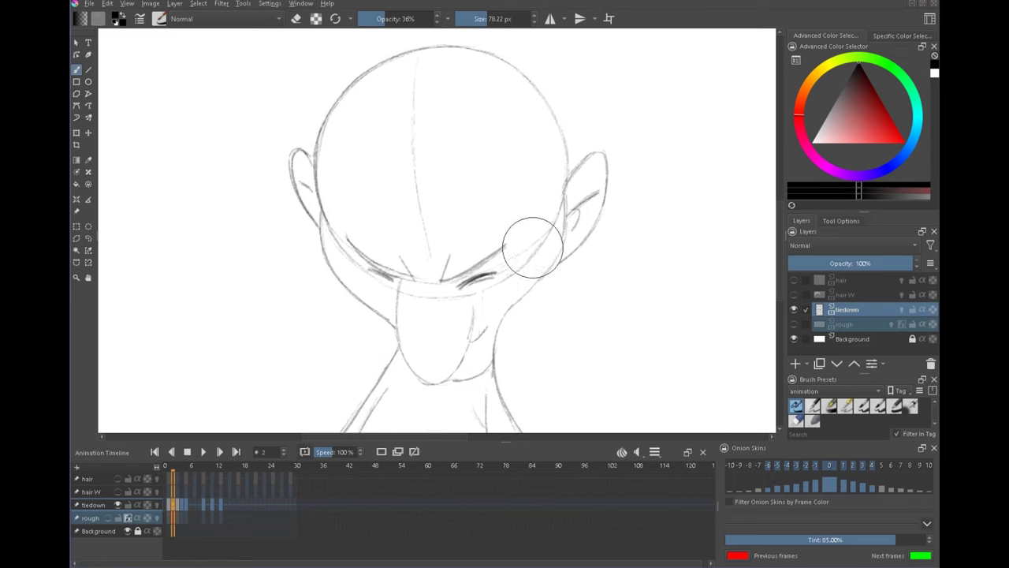
pyautogui.press('e')
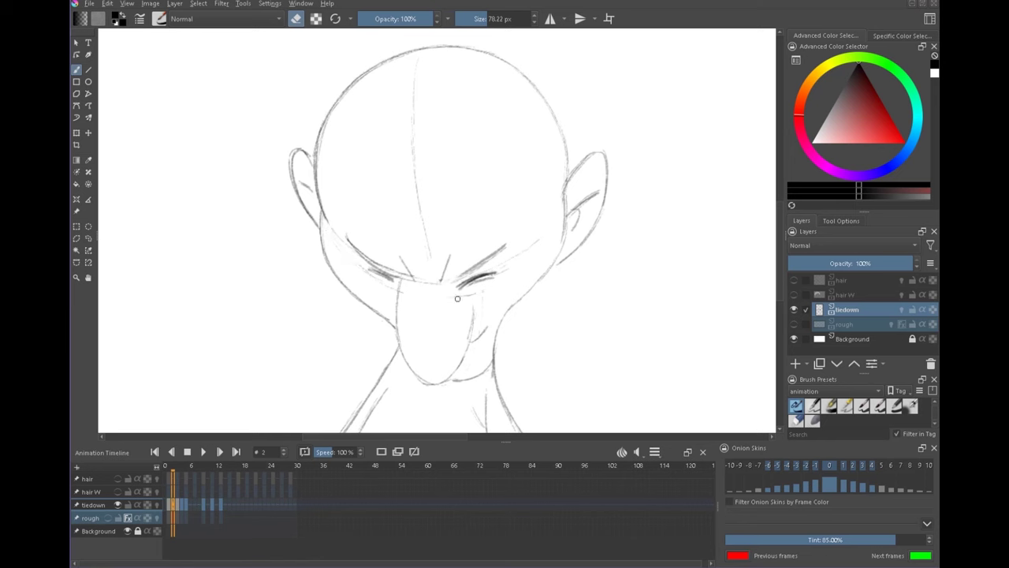
pyautogui.moveTo(417, 68); pyautogui.dragTo(416, 82)
# Step: Erase the stray construction line beside the nose and eye on tiedown frame 1, and return to frame 2
pyautogui.moveTo(579, 292); pyautogui.dragTo(544, 231)
pyautogui.press('Left')
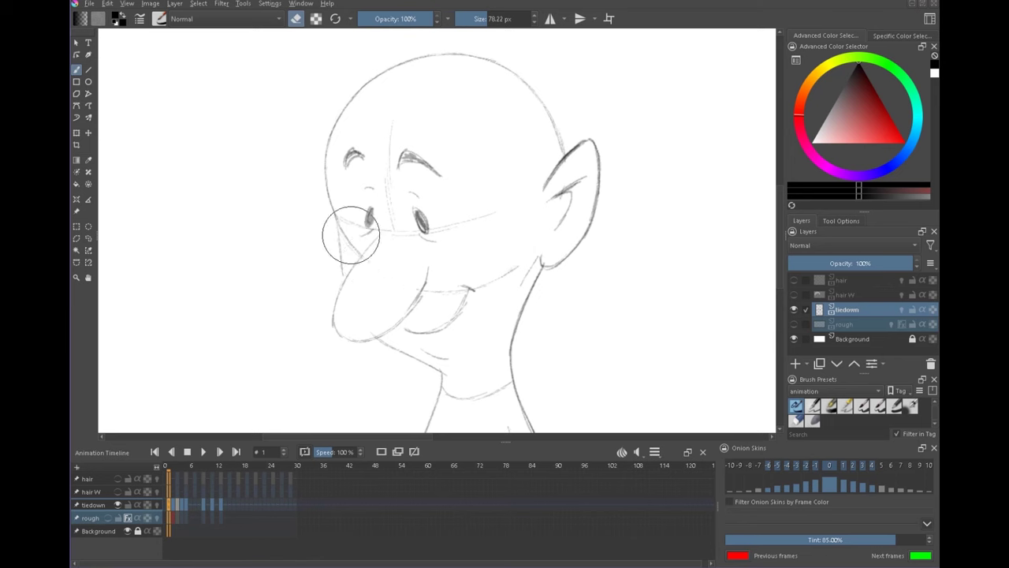
pyautogui.moveTo(352, 235); pyautogui.dragTo(352, 244)
pyautogui.press('e')
pyautogui.press('Right')
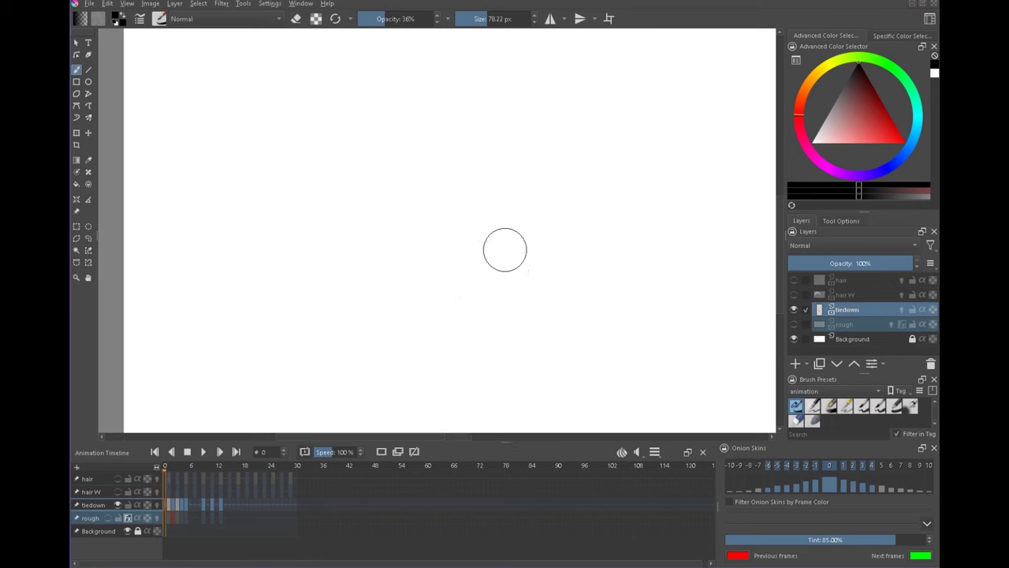
# Step: Erase the skull line overlapping the larger ear and redraw the ear's front edge and inner curve on tiedown frame 2
pyautogui.scroll(-2, 536, 286)
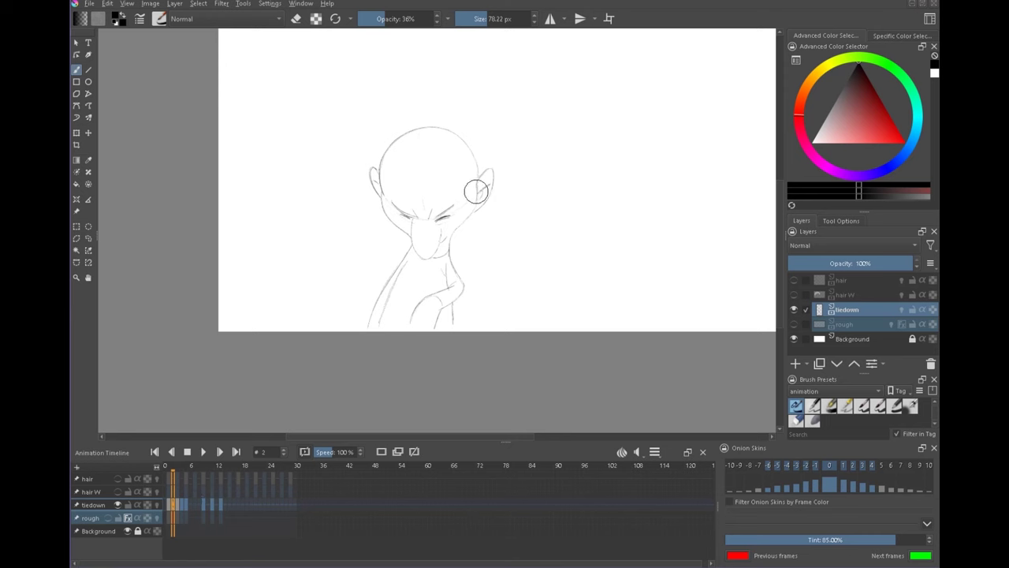
pyautogui.scroll(5, 476, 191)
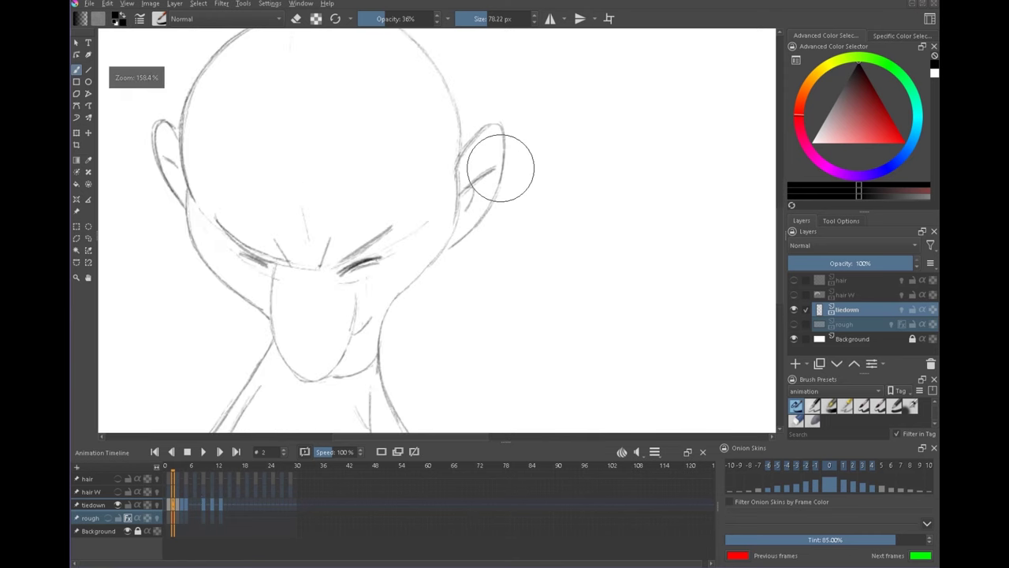
pyautogui.press('e')
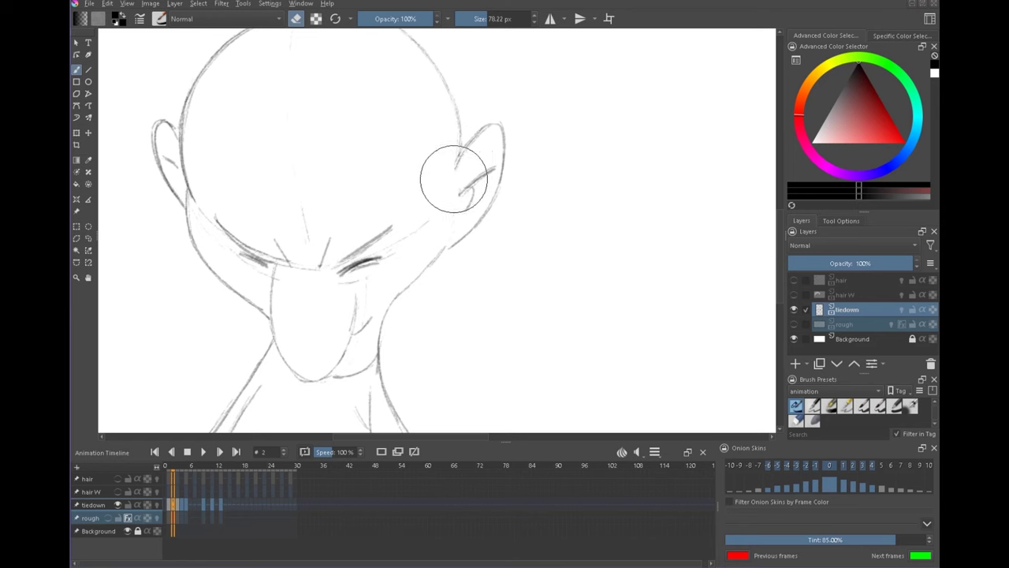
pyautogui.press('e')
pyautogui.moveTo(450, 180); pyautogui.dragTo(488, 127)
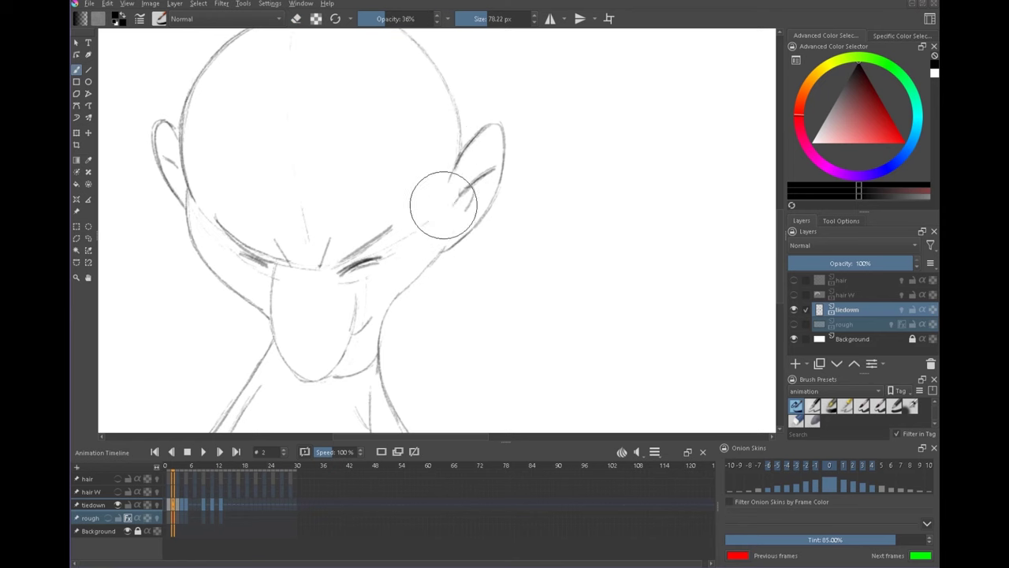
pyautogui.moveTo(450, 178); pyautogui.dragTo(440, 253)
pyautogui.hotkey('ctrl', 'z')
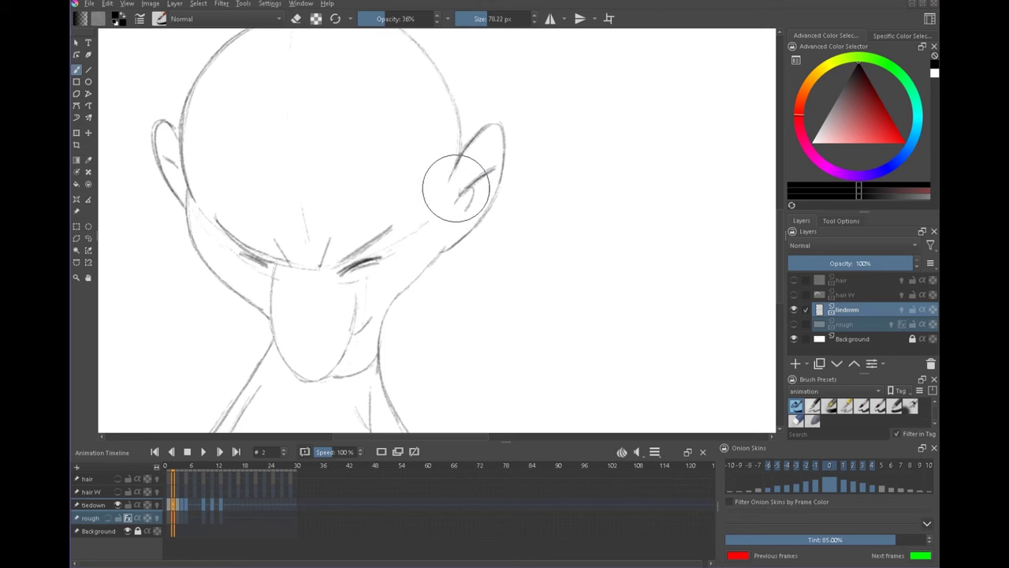
pyautogui.moveTo(472, 186); pyautogui.dragTo(458, 217)
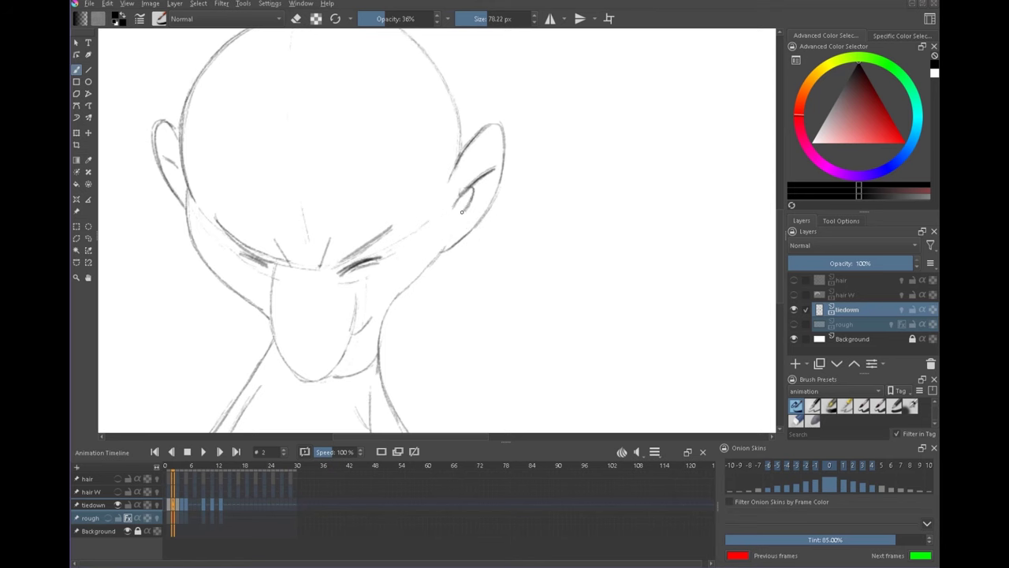
# Step: Darken the outline of the smaller ear on tiedown frame 2
pyautogui.moveTo(489, 302); pyautogui.dragTo(604, 283)
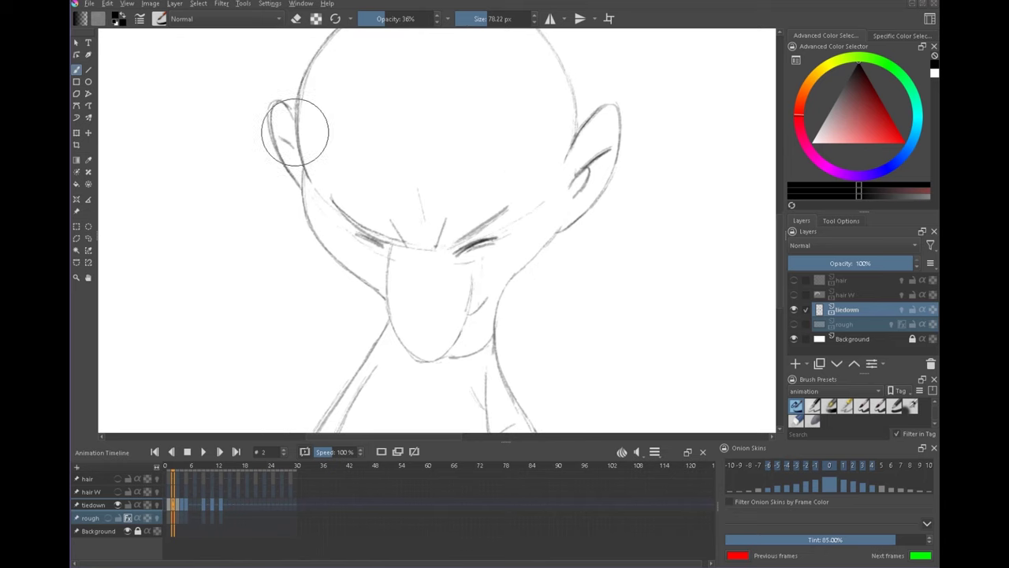
pyautogui.moveTo(304, 171)
pyautogui.mouseDown()
pyautogui.moveTo(311, 229)
pyautogui.moveTo(286, 166)
pyautogui.mouseUp()
pyautogui.moveTo(272, 120); pyautogui.dragTo(274, 110)
# Step: Darken the nose sides, mouth corner and closed eyes of the middle pose on tiedown frame 2
pyautogui.moveTo(500, 307); pyautogui.dragTo(484, 250)
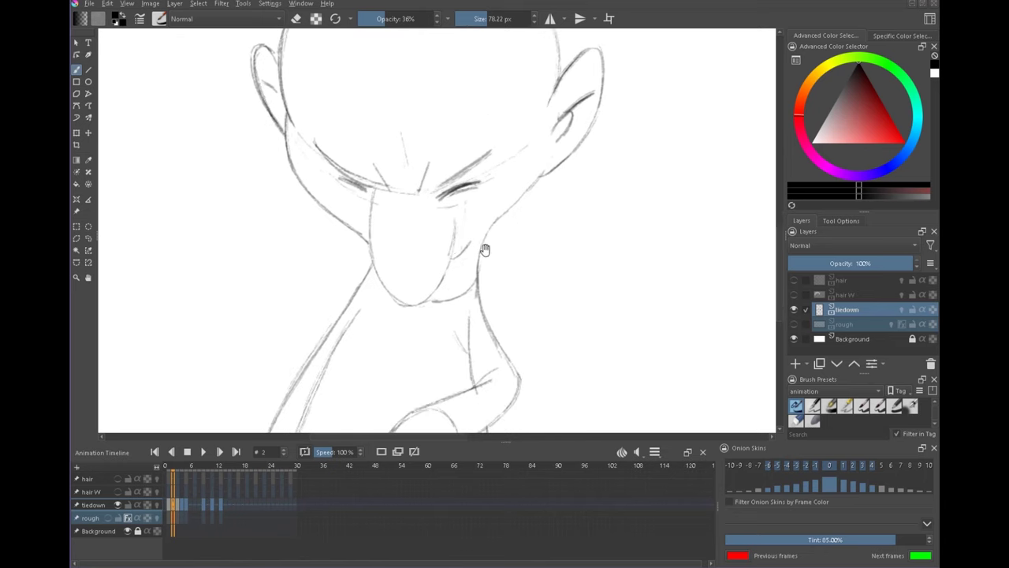
pyautogui.moveTo(374, 203); pyautogui.dragTo(373, 267)
pyautogui.moveTo(455, 215); pyautogui.dragTo(433, 290)
pyautogui.moveTo(467, 236); pyautogui.dragTo(457, 257)
pyautogui.moveTo(584, 317)
pyautogui.mouseDown()
pyautogui.moveTo(592, 312)
pyautogui.moveTo(578, 368)
pyautogui.mouseUp()
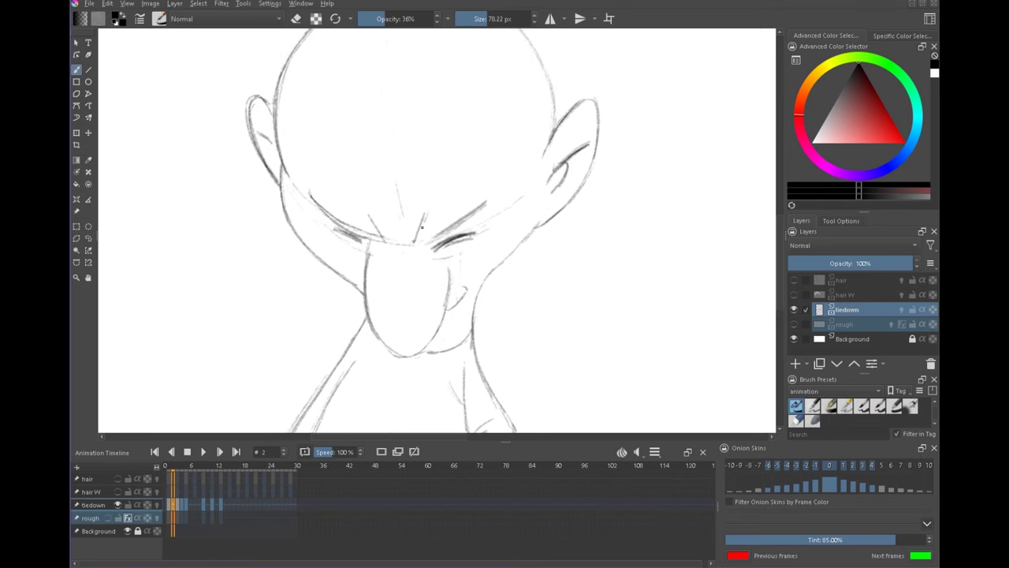
pyautogui.moveTo(350, 230); pyautogui.dragTo(371, 240)
pyautogui.moveTo(438, 248); pyautogui.dragTo(472, 235)
# Step: Strengthen the neck, torso and arm contours of the middle pose
pyautogui.moveTo(572, 337); pyautogui.dragTo(579, 163)
pyautogui.moveTo(426, 179); pyautogui.dragTo(536, 61)
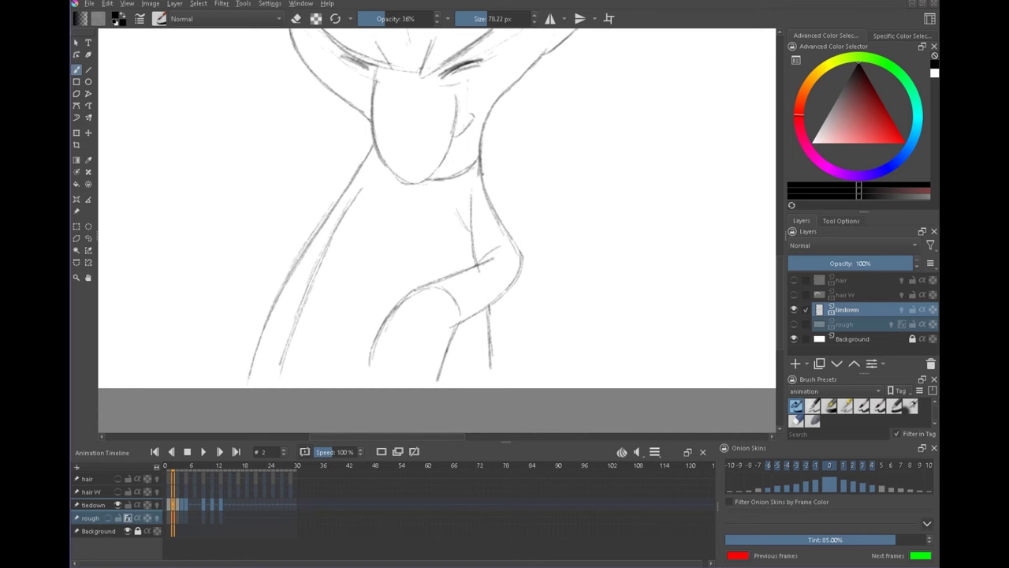
pyautogui.moveTo(481, 336); pyautogui.dragTo(525, 241)
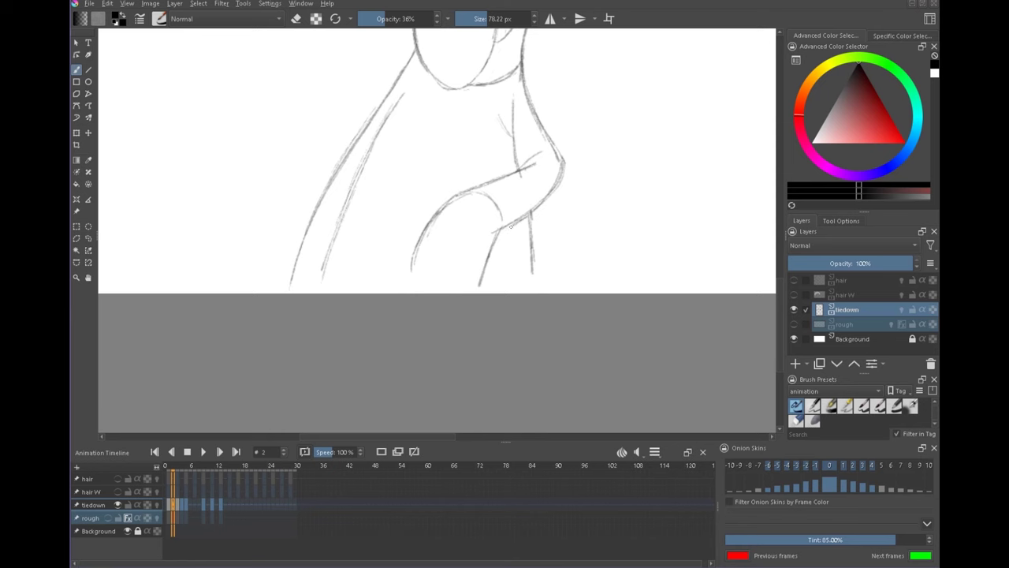
# Step: Show the rough layer and space the tiedown and rough keyframes out again, with the middle pose on frame 7
pyautogui.scroll(-1, 520, 255)
pyautogui.moveTo(168, 506); pyautogui.dragTo(230, 506)
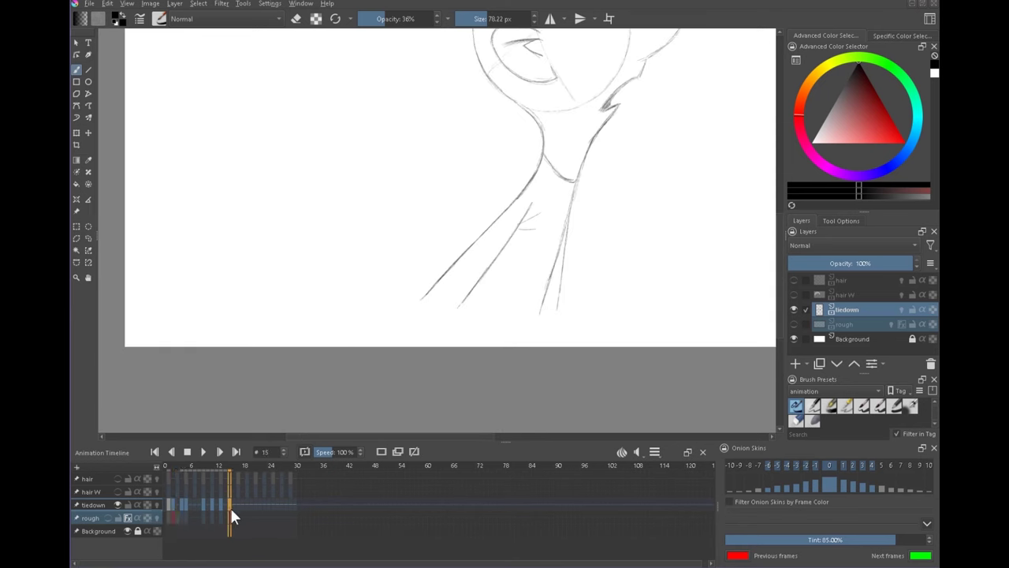
pyautogui.click(173, 513)
pyautogui.click(189, 511)
pyautogui.click(108, 518)
pyautogui.moveTo(169, 517)
pyautogui.mouseDown()
pyautogui.moveTo(229, 518)
pyautogui.moveTo(179, 517)
pyautogui.mouseUp()
pyautogui.click(173, 517)
pyautogui.press('space')
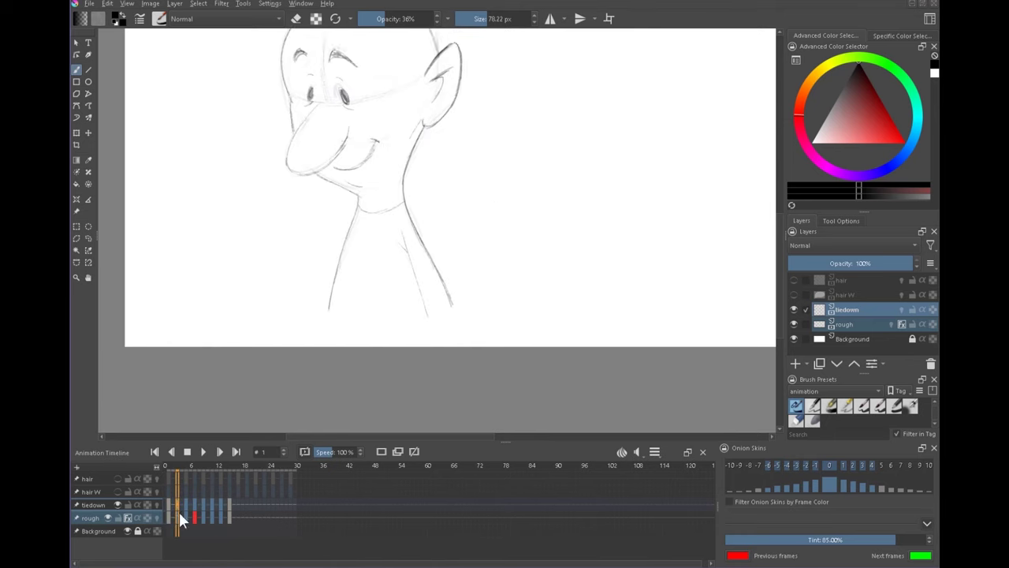
pyautogui.press('space')
pyautogui.moveTo(481, 165); pyautogui.dragTo(526, 286)
# Step: Review the drawings on frames 7, 5 and 3 against the rough, and hide the rough layer
pyautogui.click(194, 520)
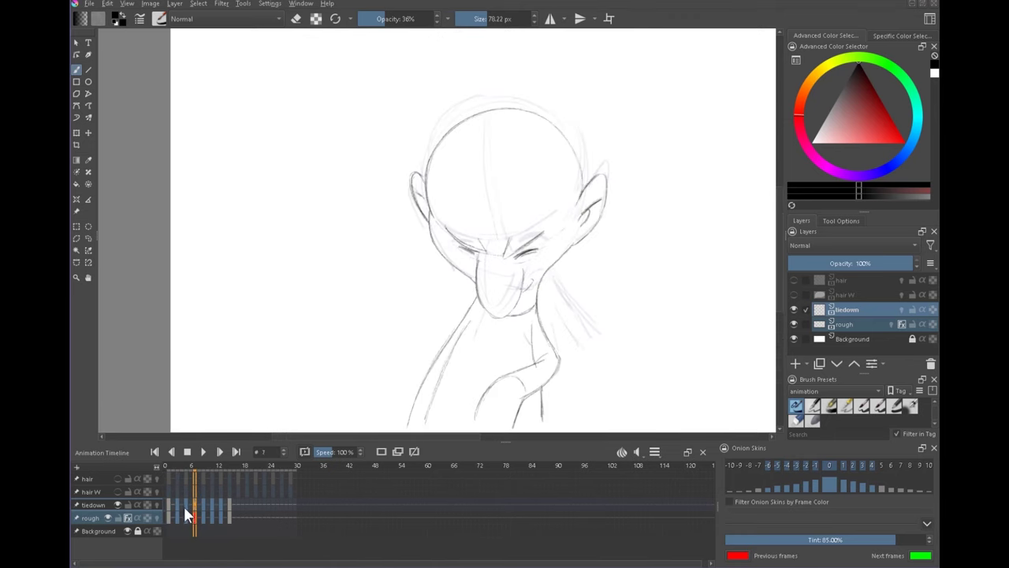
pyautogui.click(187, 513)
pyautogui.click(178, 514)
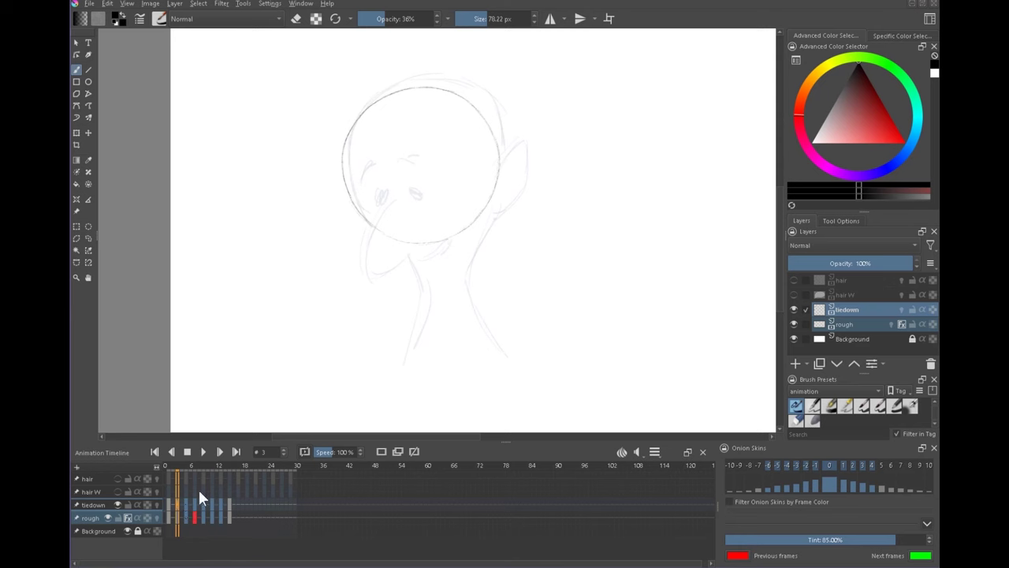
pyautogui.click(108, 517)
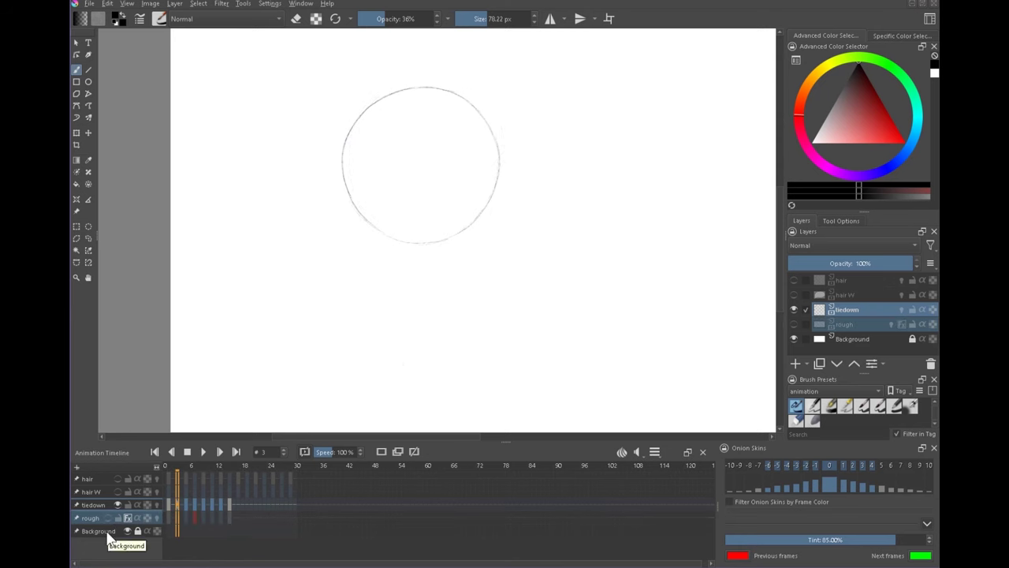
# Step: Clone the tiedown keyframe on frame 1 to frame 24
pyautogui.click(168, 504)
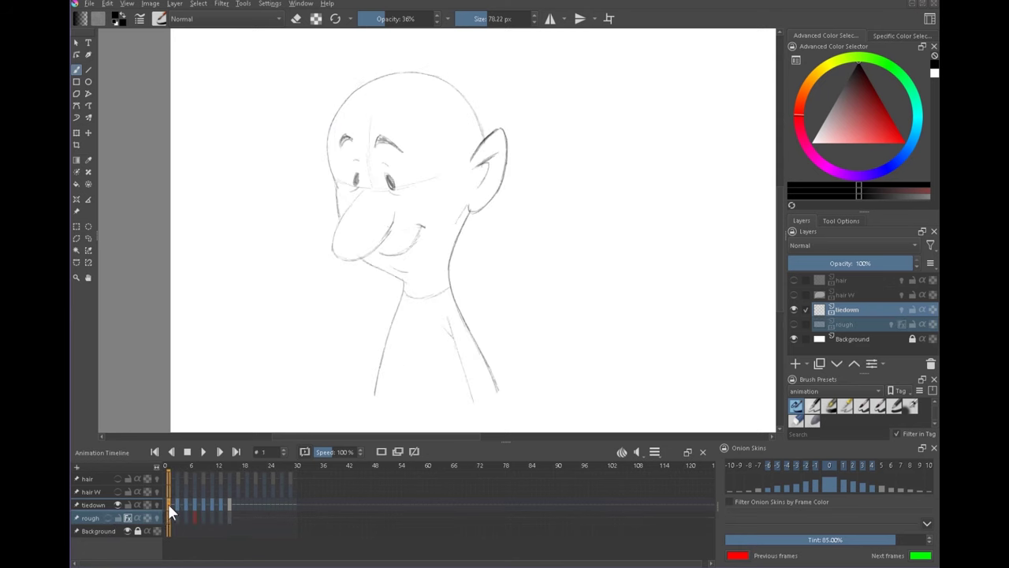
pyautogui.rightClick(166, 501)
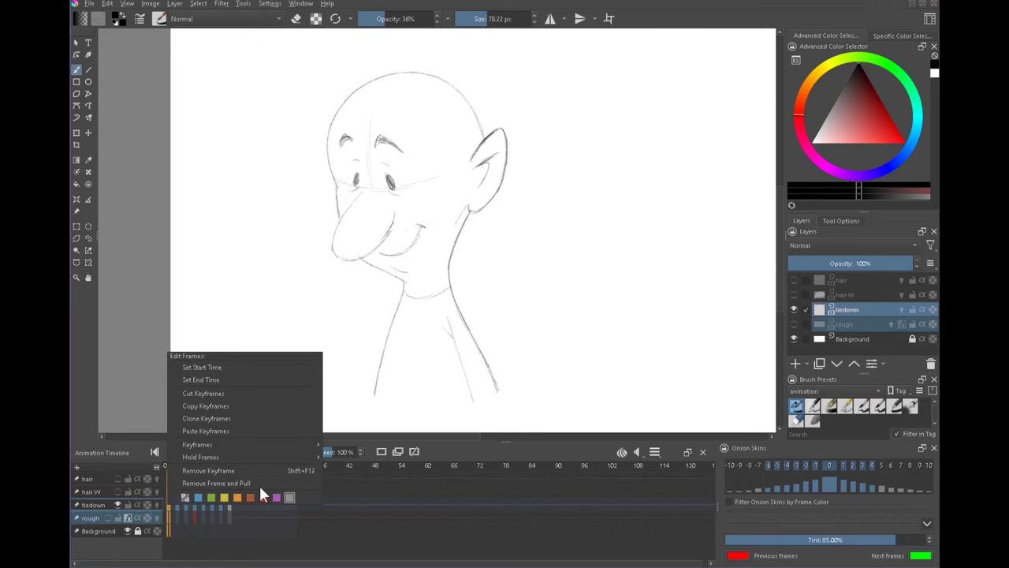
pyautogui.click(254, 415)
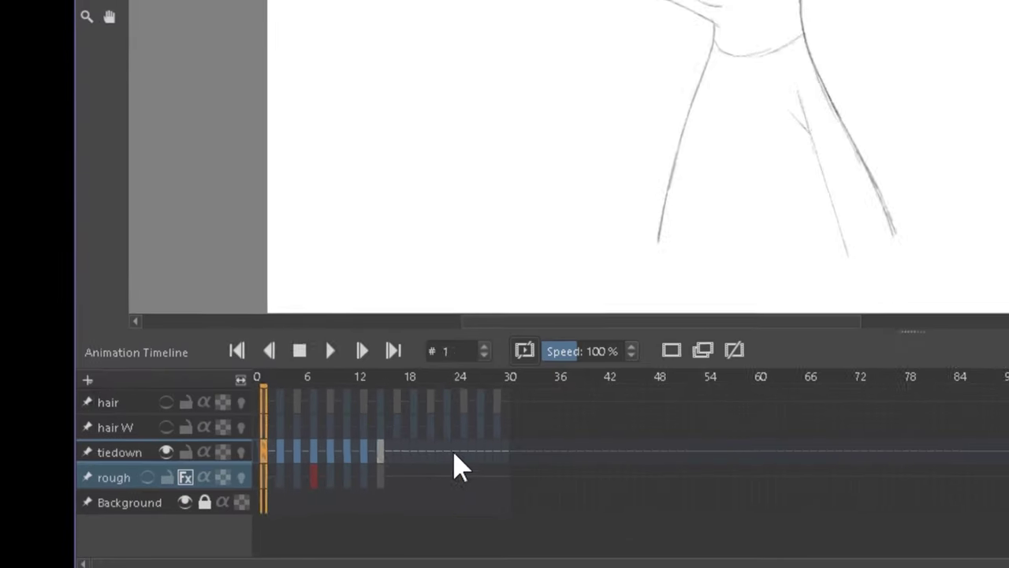
pyautogui.click(268, 504)
pyautogui.rightClick(267, 504)
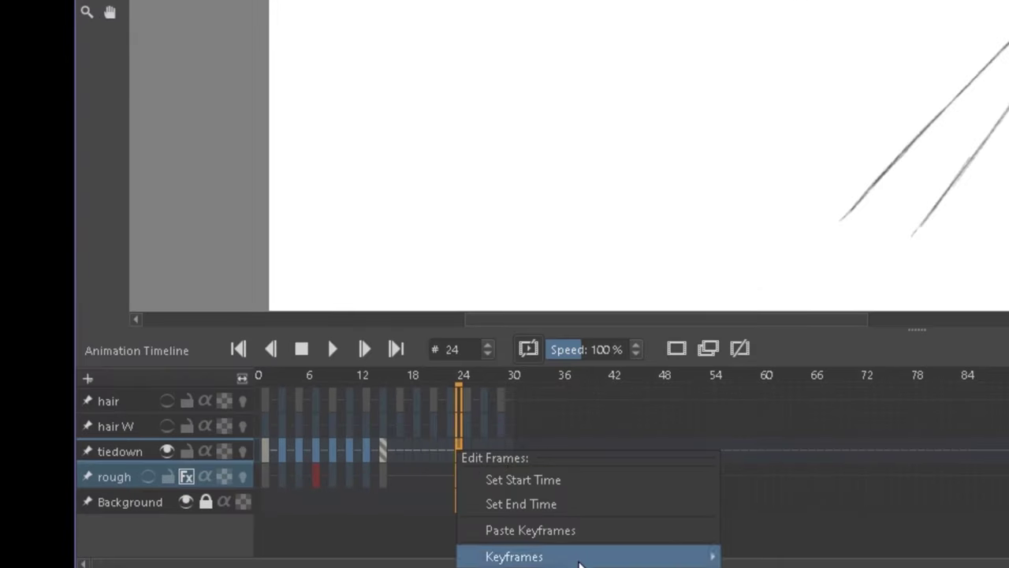
pyautogui.click(536, 530)
# Step: Compare tiedown frames 1 and 24, try a wavy stroke across the head on the clone, and undo it
pyautogui.click(266, 456)
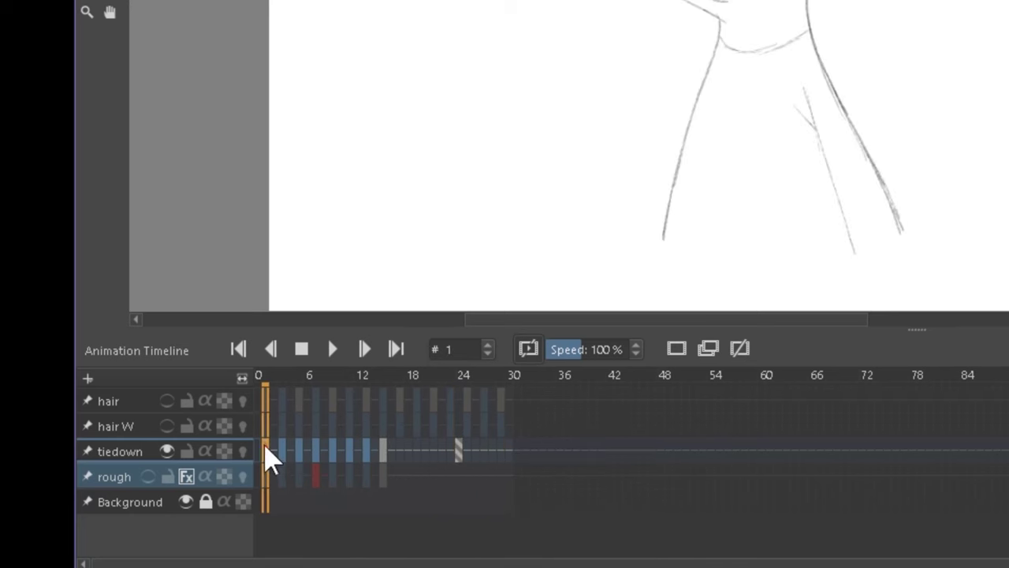
pyautogui.click(458, 456)
pyautogui.click(266, 458)
pyautogui.click(460, 459)
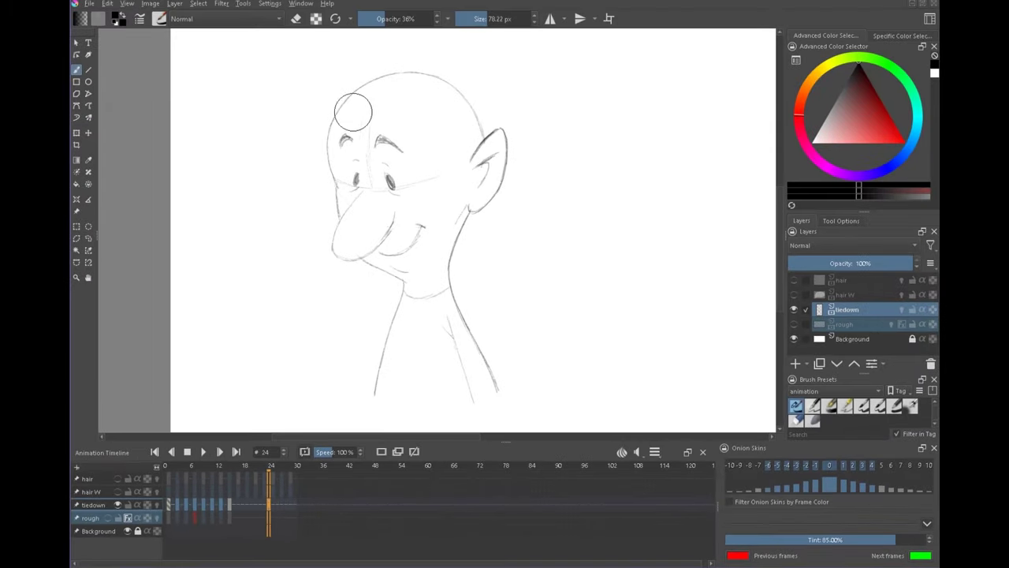
pyautogui.moveTo(315, 117); pyautogui.dragTo(557, 101)
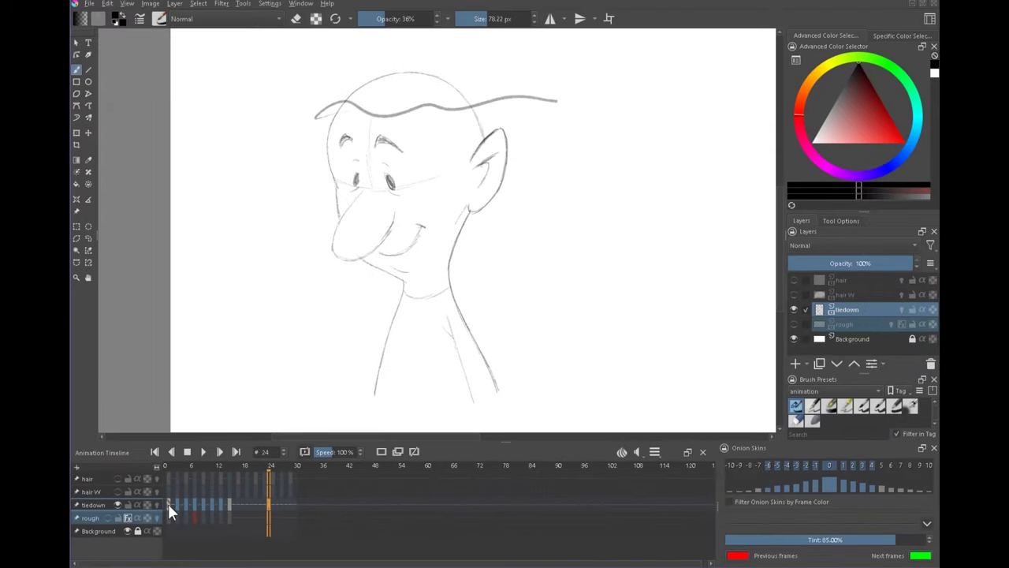
pyautogui.click(167, 503)
pyautogui.click(269, 510)
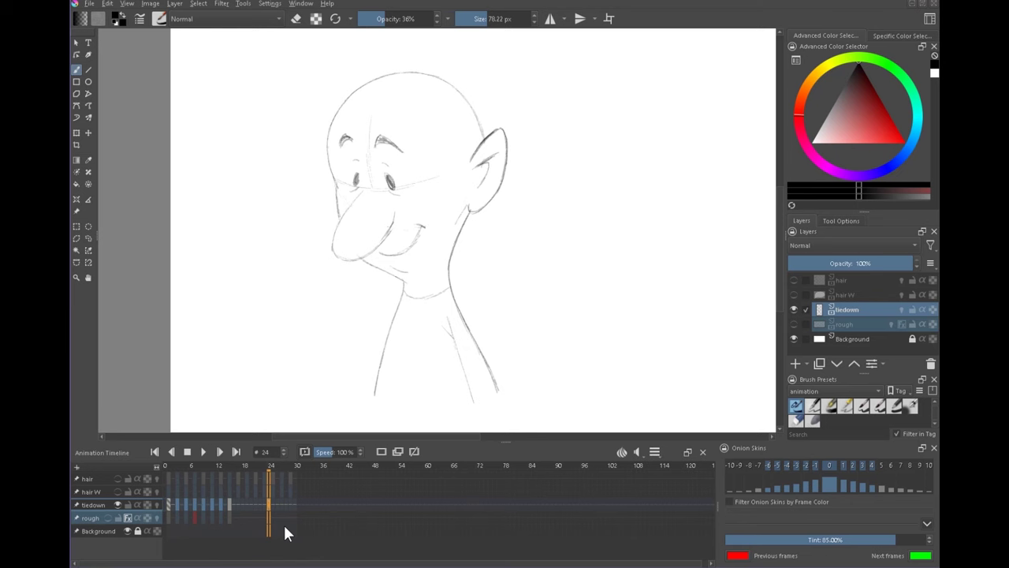
# Step: Colour the tiedown middle-pose keyframe on frame 7 red and clone it to frame 26
pyautogui.click(193, 505)
pyautogui.rightClick(194, 503)
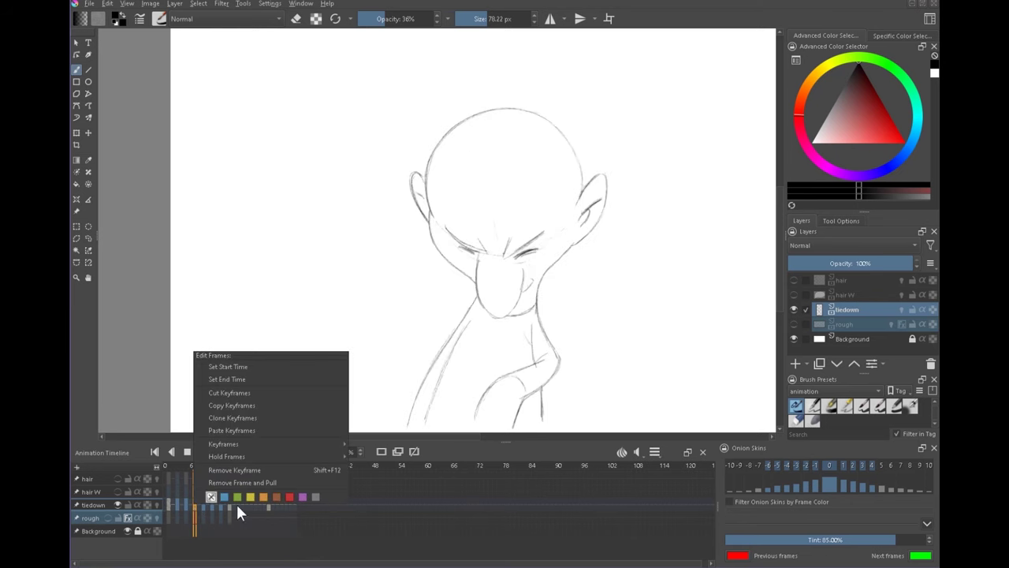
pyautogui.click(284, 495)
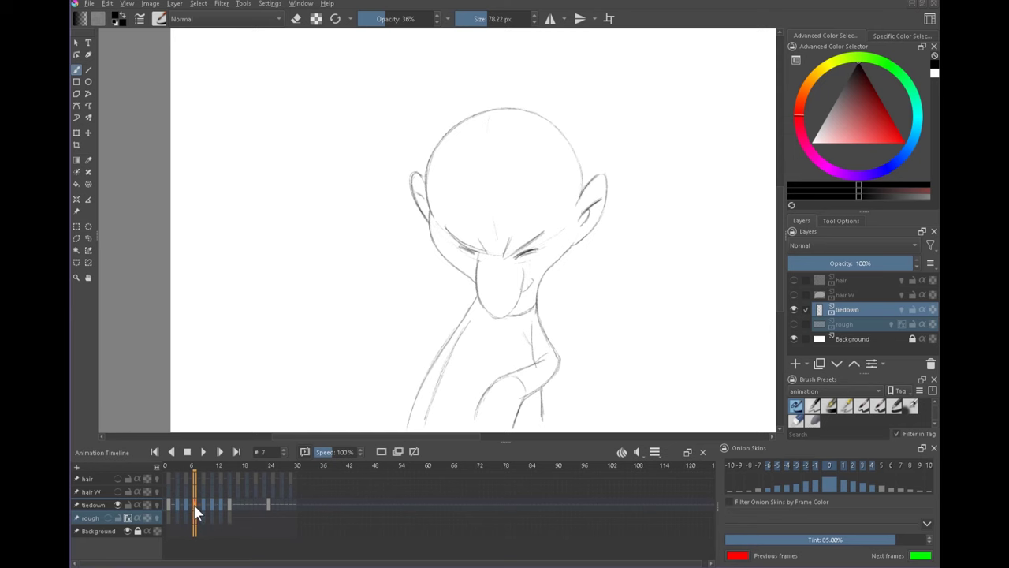
pyautogui.rightClick(194, 505)
pyautogui.click(253, 483)
pyautogui.rightClick(276, 505)
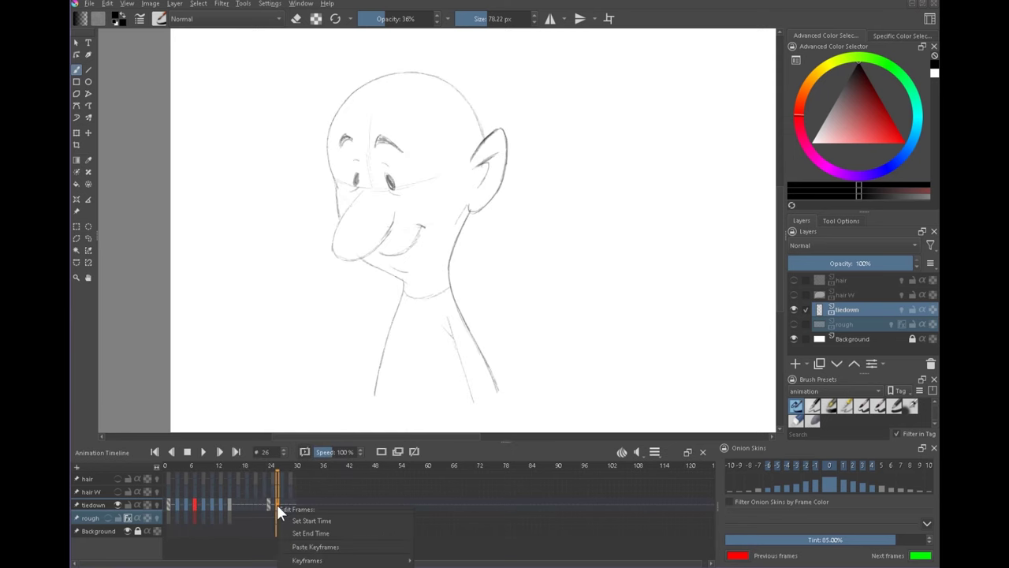
pyautogui.click(326, 549)
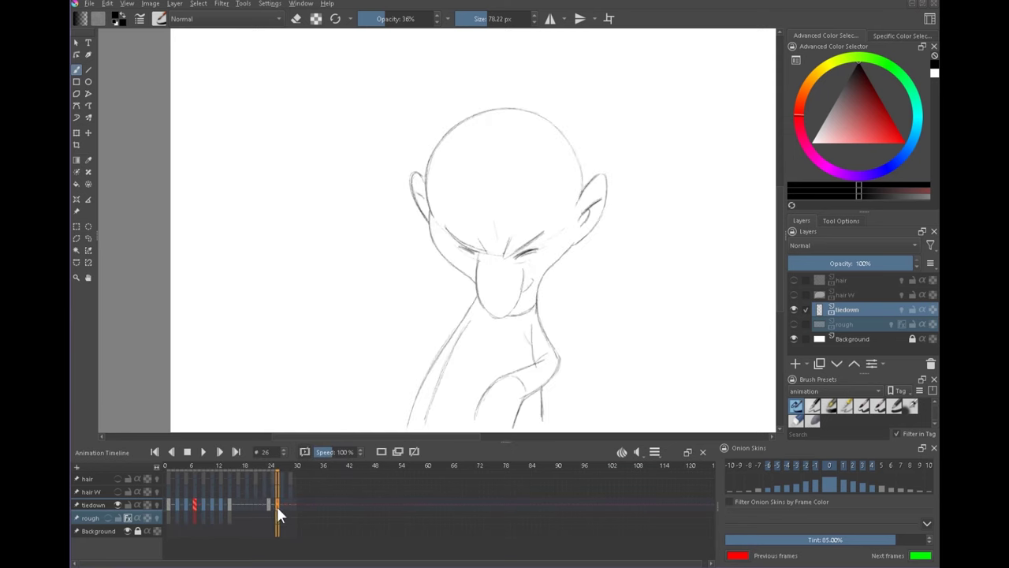
# Step: Flip repeatedly between the cloned poses on frames 24 and 26
pyautogui.click(268, 502)
pyautogui.click(278, 504)
pyautogui.click(268, 503)
pyautogui.click(277, 504)
pyautogui.click(268, 503)
pyautogui.click(277, 503)
# Step: Clone the tiedown keyframe on frame 5 to frame 25, and check it against frames 24 and 26
pyautogui.click(185, 504)
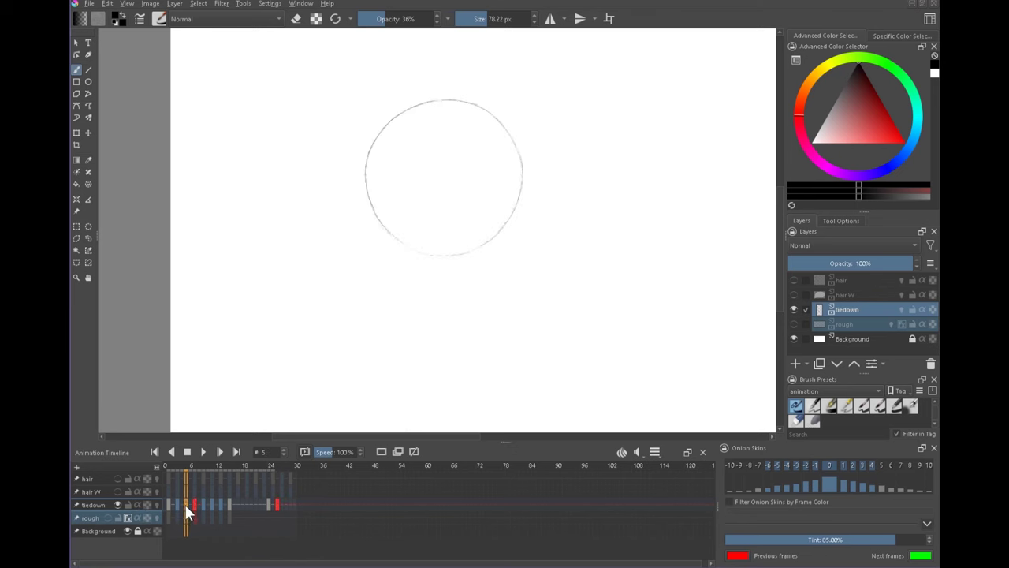
pyautogui.rightClick(183, 502)
pyautogui.click(260, 413)
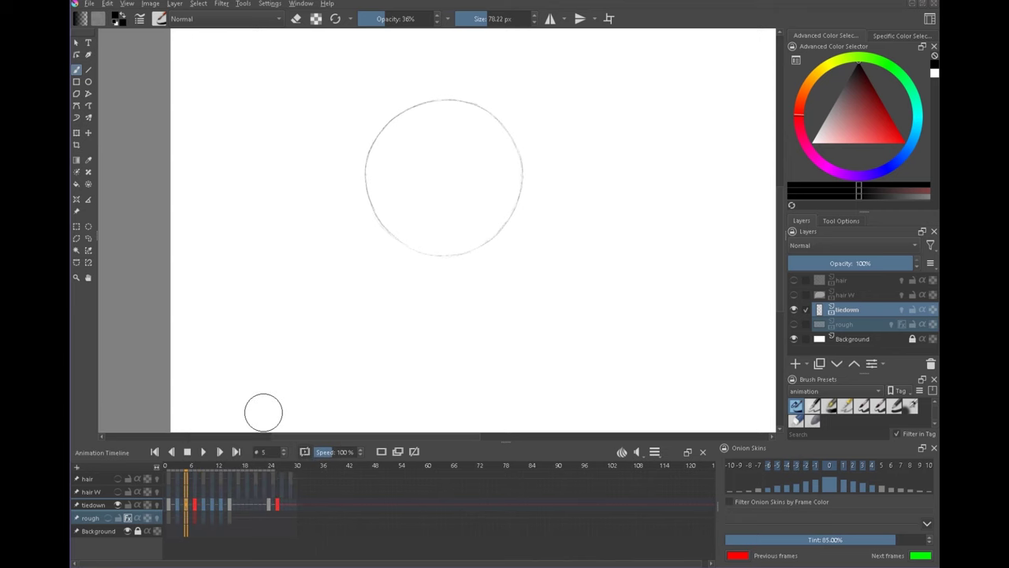
pyautogui.click(273, 503)
pyautogui.rightClick(273, 503)
pyautogui.click(308, 547)
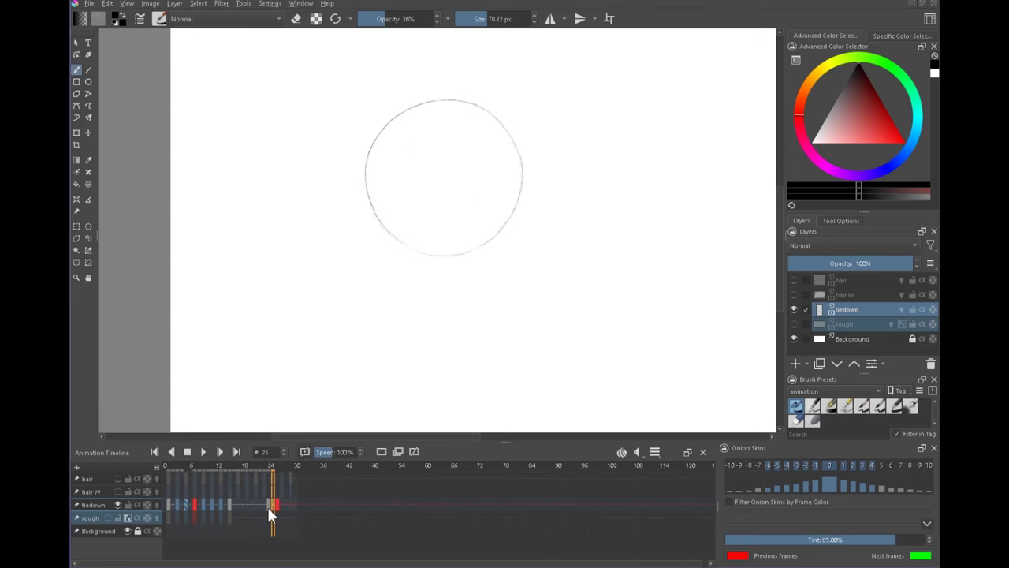
pyautogui.click(269, 505)
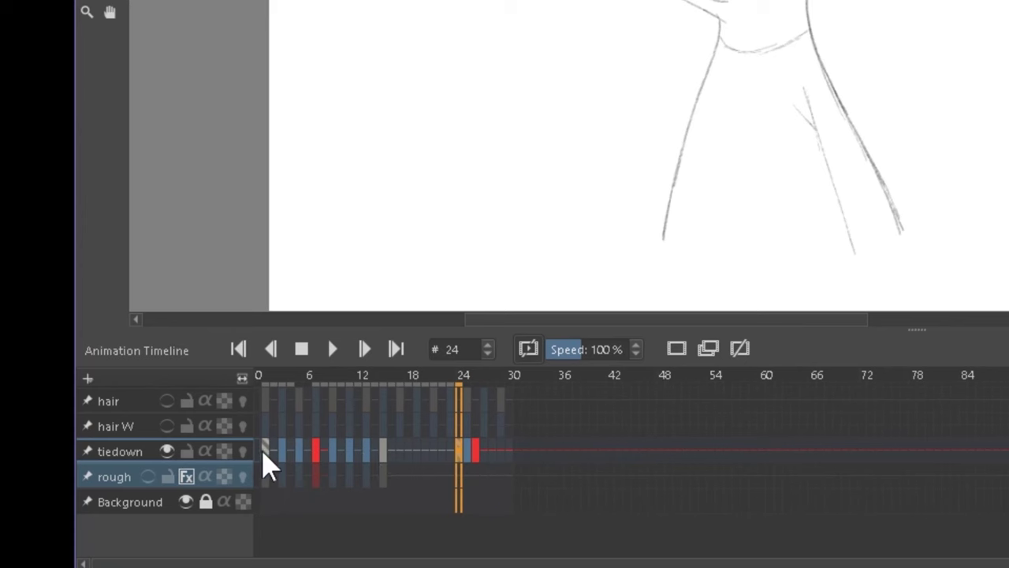
pyautogui.click(468, 464)
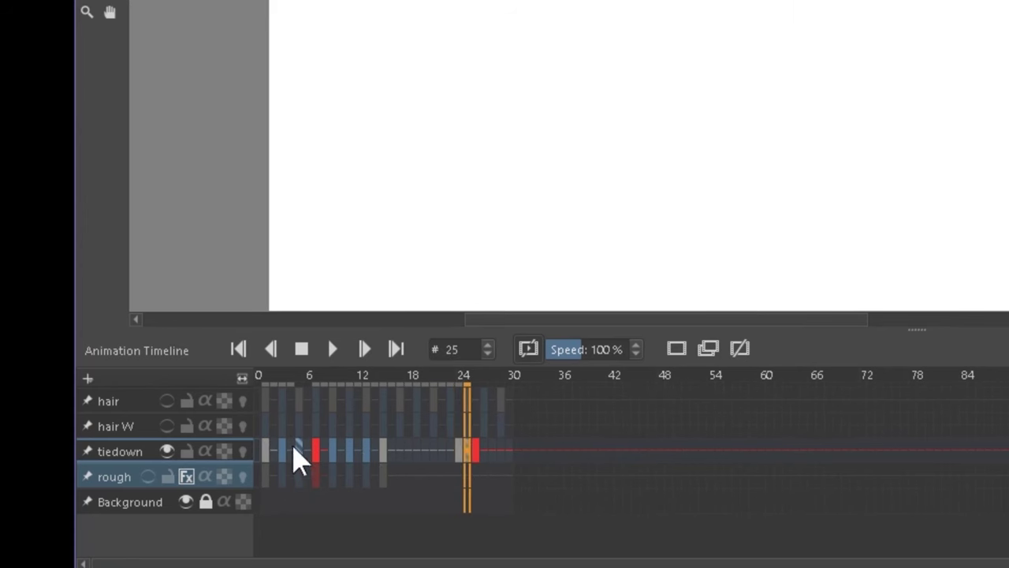
pyautogui.click(477, 462)
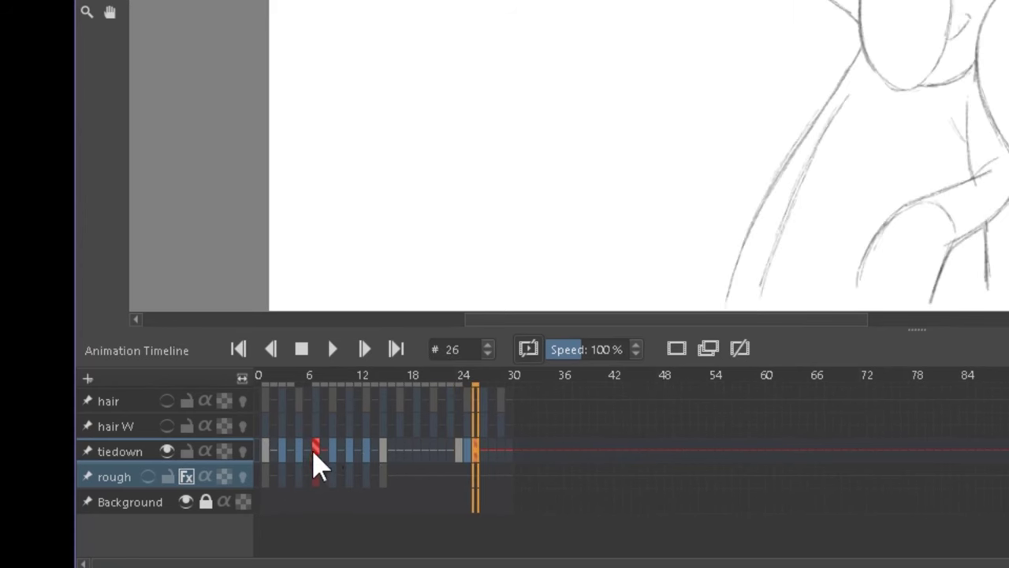
pyautogui.click(467, 462)
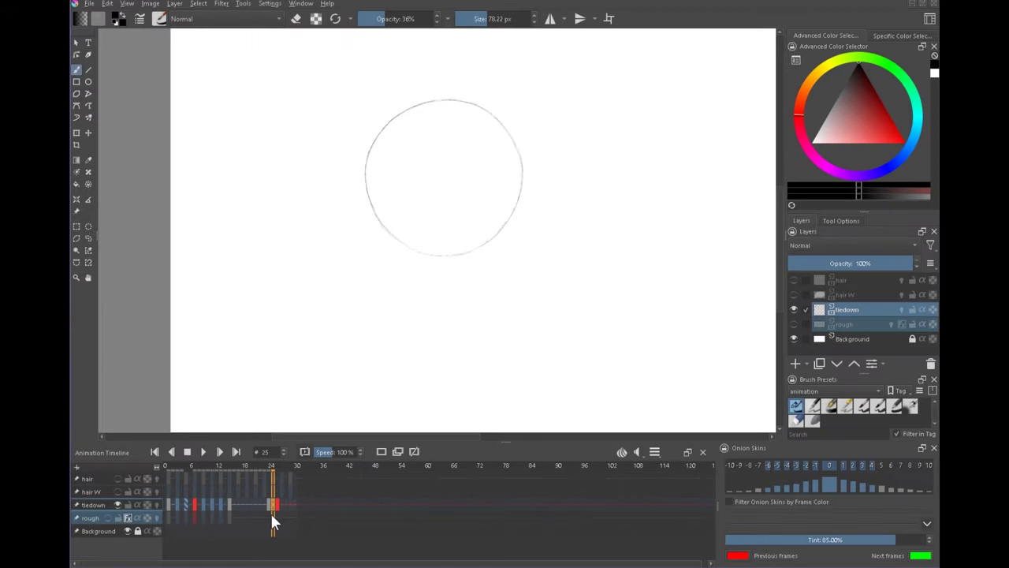
# Step: Turn on onion skins for the tiedown layer and limit them to one previous and one next drawing
pyautogui.click(156, 505)
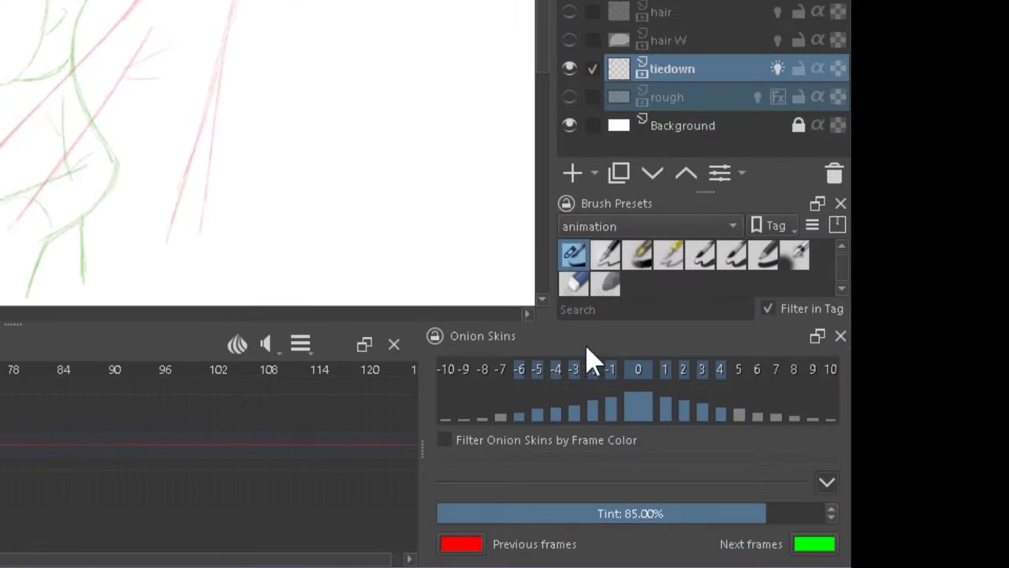
pyautogui.click(537, 370)
pyautogui.click(556, 370)
pyautogui.click(574, 371)
pyautogui.click(720, 371)
pyautogui.click(701, 370)
pyautogui.click(683, 371)
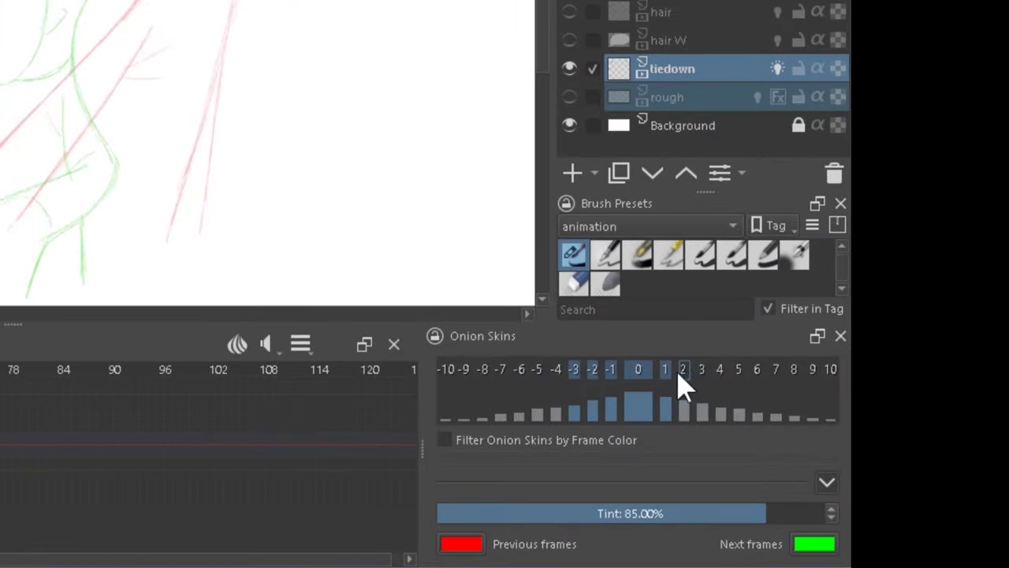
pyautogui.click(592, 371)
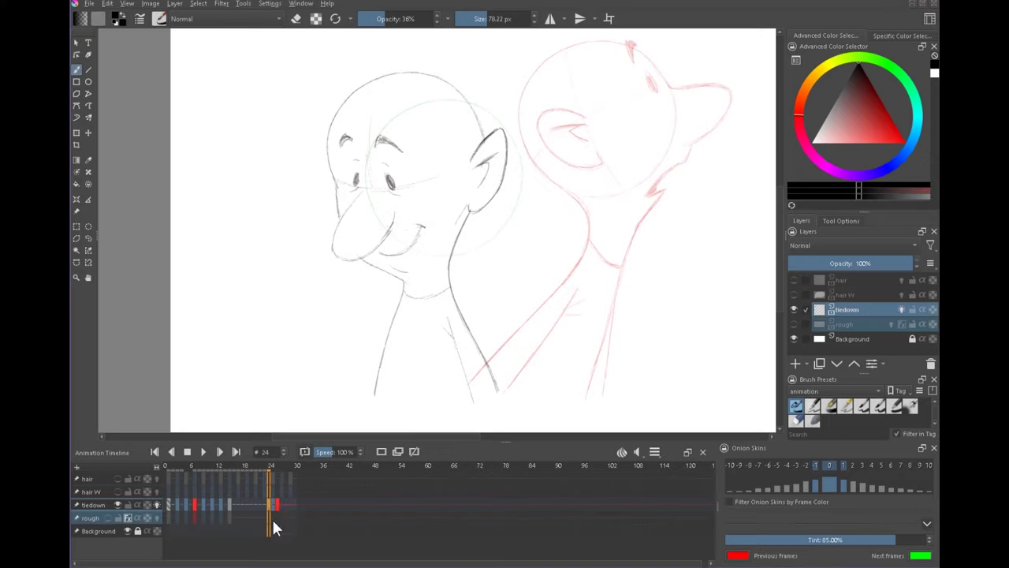
# Step: Examine the head circle on frame 25 against its neighbours, switching the previous onion skin off and back on
pyautogui.click(276, 504)
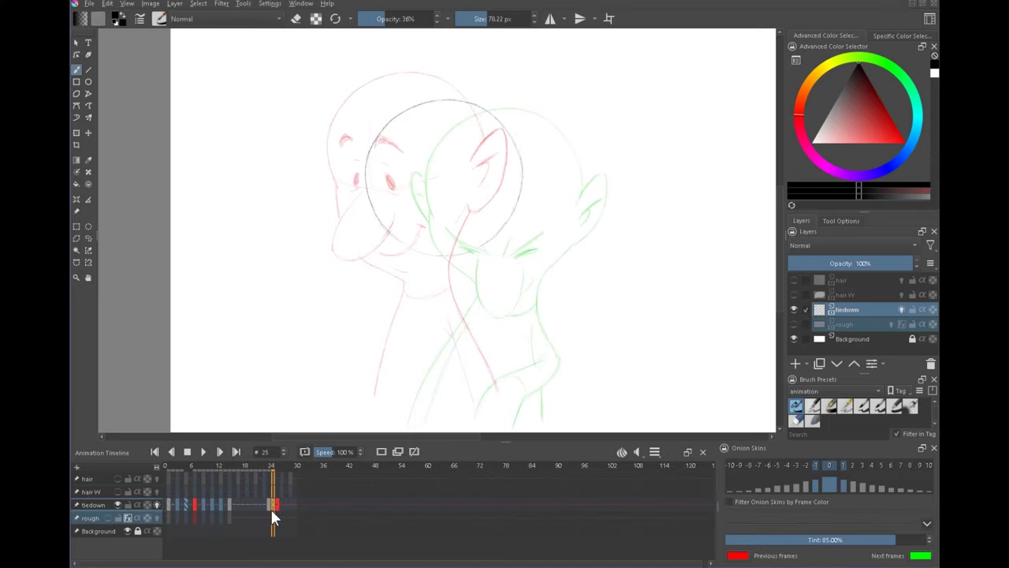
pyautogui.scroll(1, 473, 232)
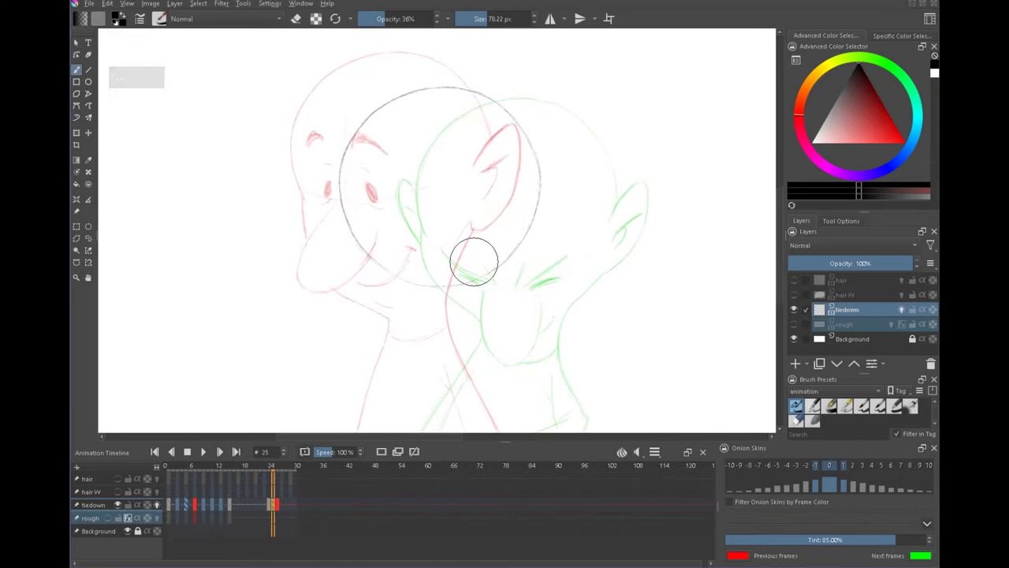
pyautogui.click(815, 465)
pyautogui.press('Left')
pyautogui.press('Right')
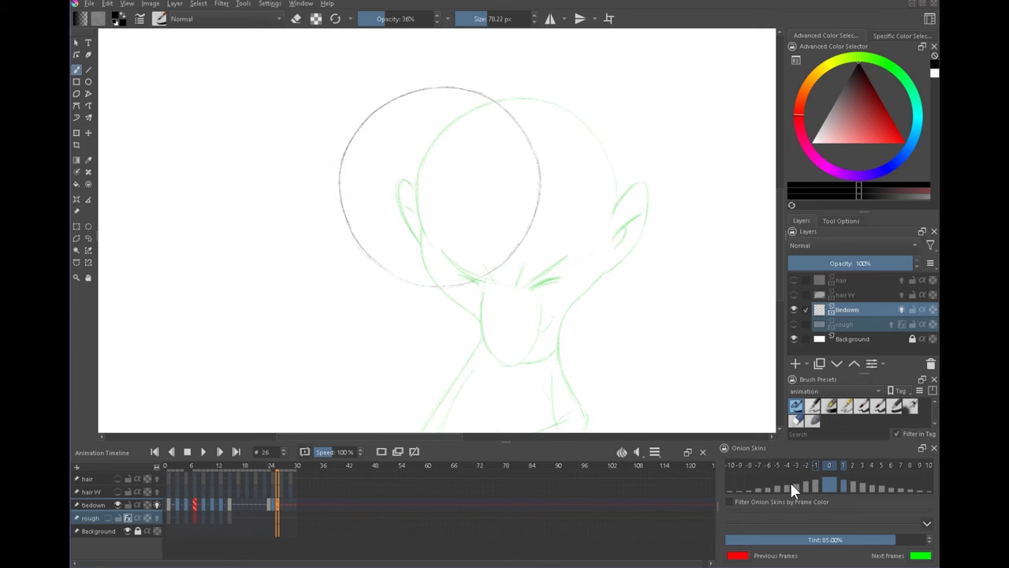
pyautogui.press('Right')
pyautogui.press('Left')
pyautogui.press('Left')
pyautogui.press('Right')
pyautogui.click(815, 466)
# Step: Compare the onion skins on frames 24 and 15, and return to frame 25
pyautogui.press(',')
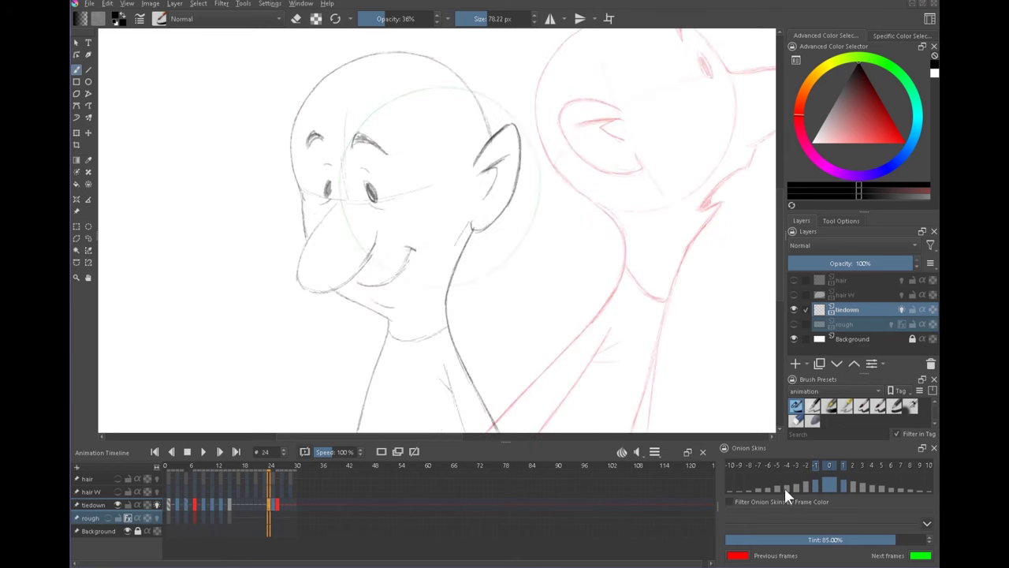
pyautogui.click(228, 505)
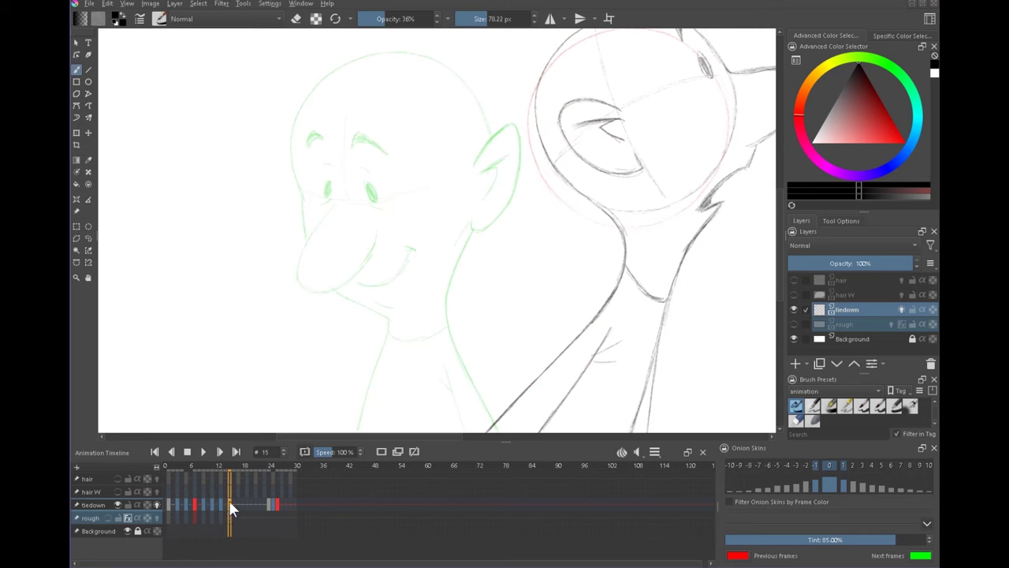
pyautogui.click(269, 503)
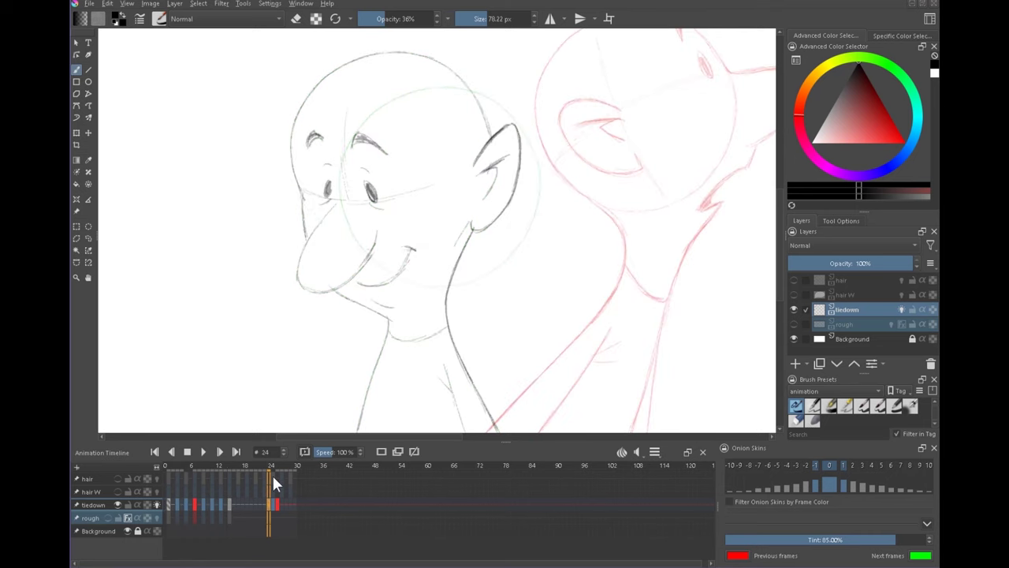
pyautogui.press('.')
pyautogui.moveTo(541, 317)
pyautogui.mouseDown()
pyautogui.moveTo(541, 247)
pyautogui.moveTo(533, 265)
pyautogui.mouseUp()
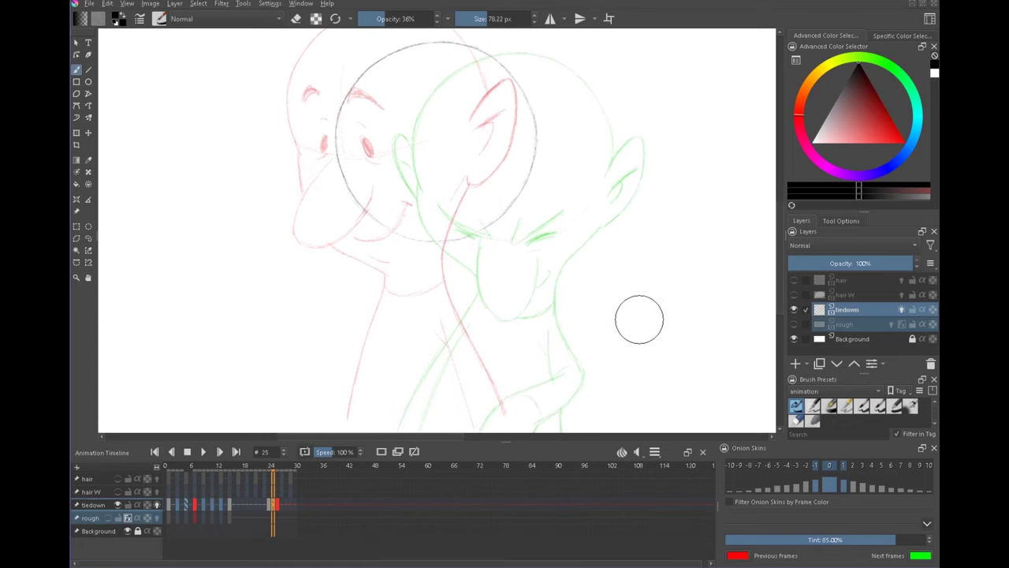
# Step: Show the rough layer and examine the timing chart on frame 1
pyautogui.click(168, 505)
pyautogui.moveTo(640, 248); pyautogui.dragTo(505, 363)
pyautogui.moveTo(618, 270); pyautogui.dragTo(505, 326)
pyautogui.click(107, 518)
pyautogui.moveTo(624, 249); pyautogui.dragTo(318, 262)
pyautogui.scroll(2, 562, 187)
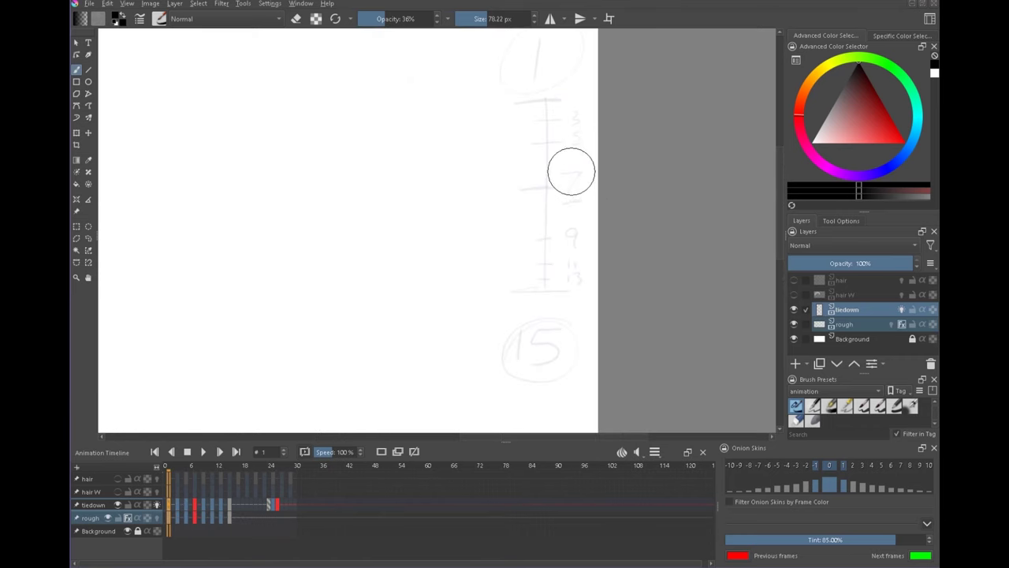
# Step: Check frames 25, 26 and 24 with the rough layer visible, and go to tiedown frame 20
pyautogui.click(274, 504)
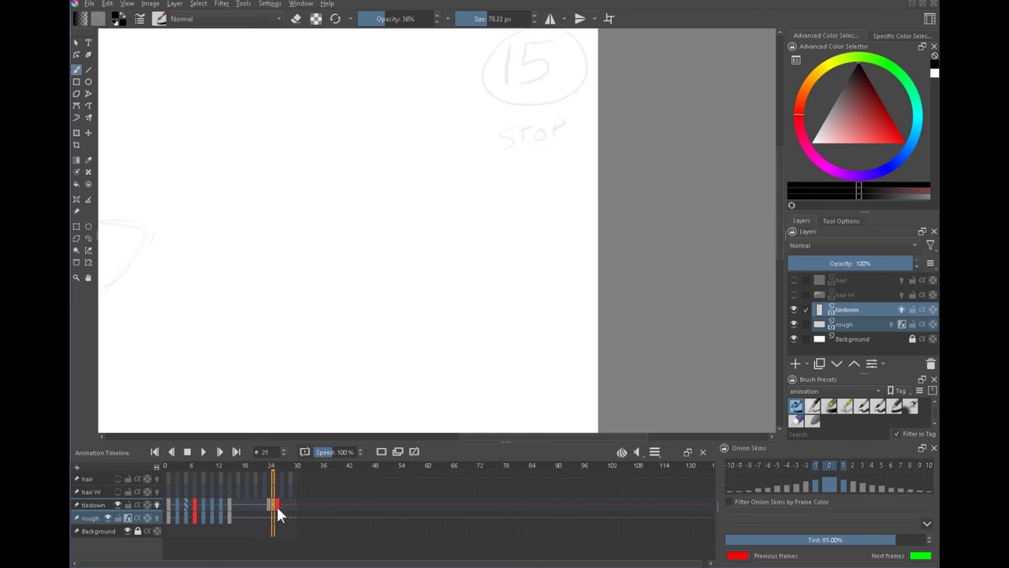
pyautogui.scroll(-1, 486, 240)
pyautogui.scroll(-1, 486, 241)
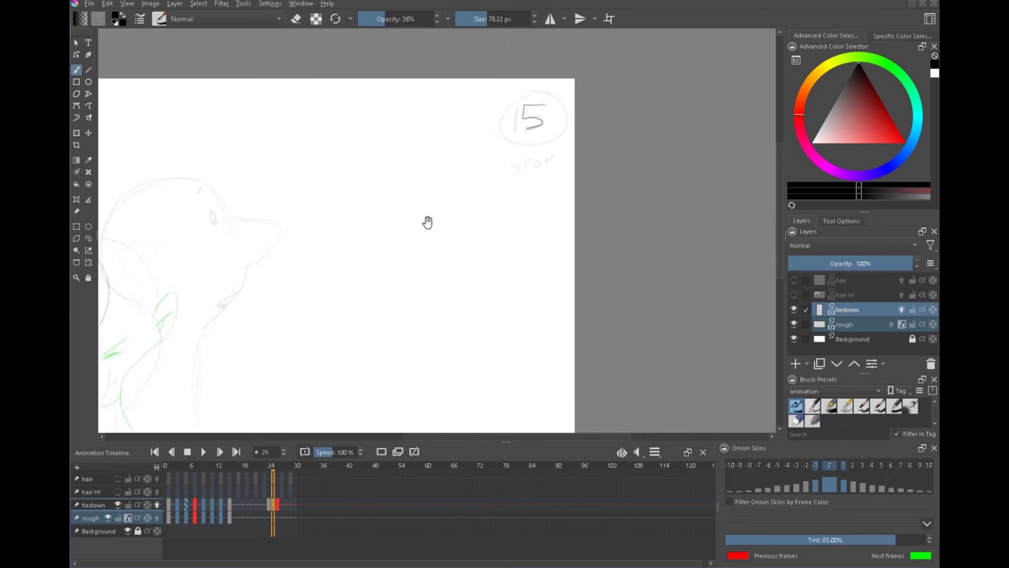
pyautogui.moveTo(268, 296); pyautogui.dragTo(551, 269)
pyautogui.moveTo(373, 345); pyautogui.dragTo(523, 288)
pyautogui.moveTo(460, 254); pyautogui.dragTo(529, 271)
pyautogui.moveTo(331, 276); pyautogui.dragTo(319, 291)
pyautogui.click(277, 503)
pyautogui.click(274, 503)
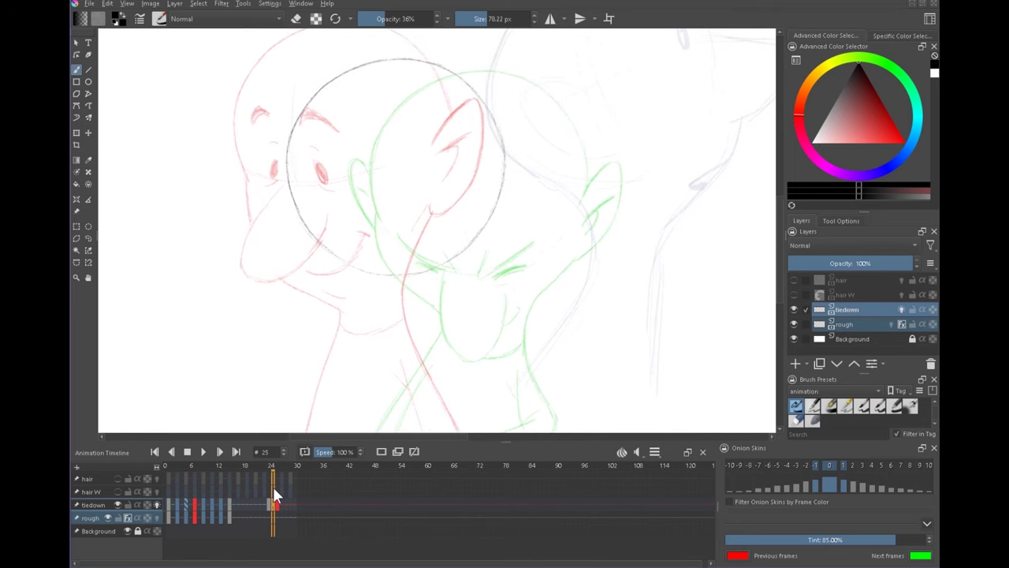
pyautogui.press('Left')
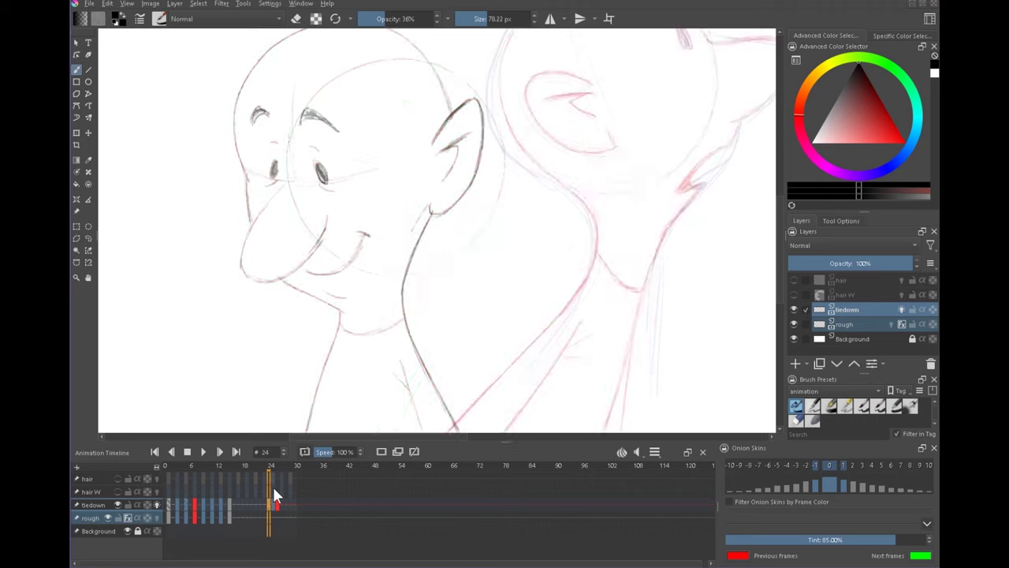
pyautogui.click(249, 503)
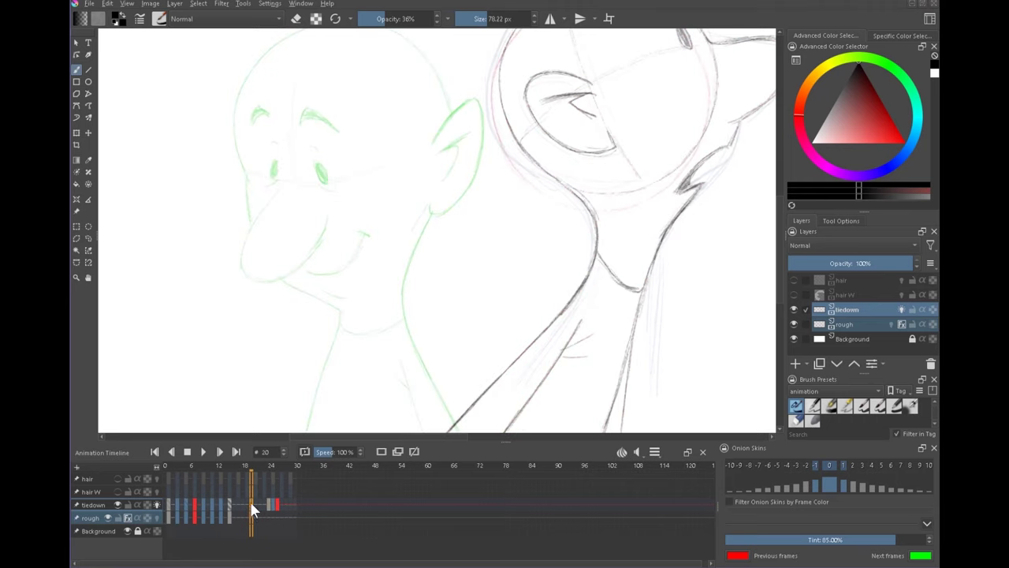
# Step: Compare tiedown frames 24, 25 and 26 in sequence, switching the tiedown onion skins off to view the plain drawings
pyautogui.click(271, 509)
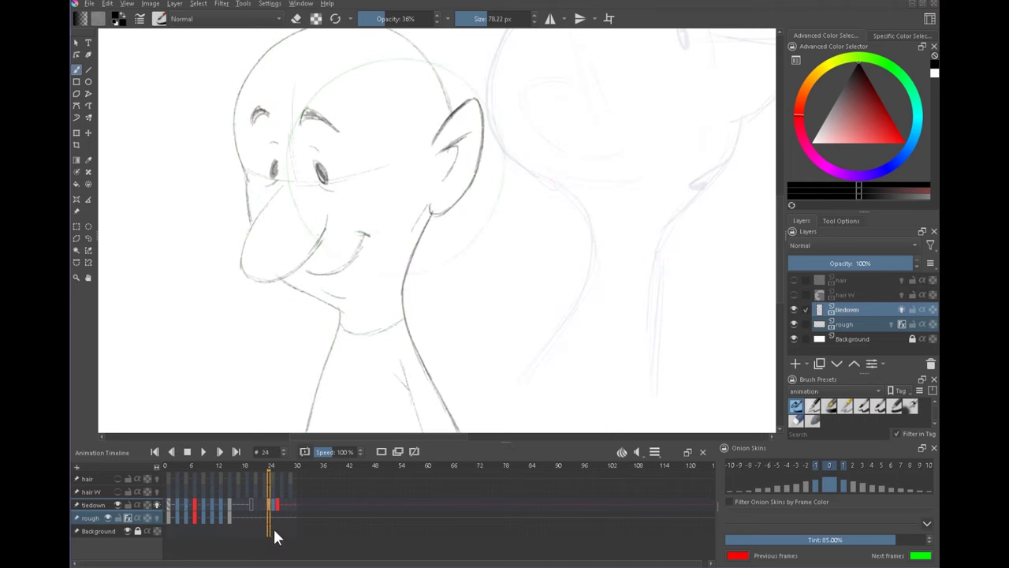
pyautogui.press('Left')
pyautogui.press('Right')
pyautogui.press('Left')
pyautogui.press('Left')
pyautogui.click(157, 505)
pyautogui.press('Right')
pyautogui.press('Right')
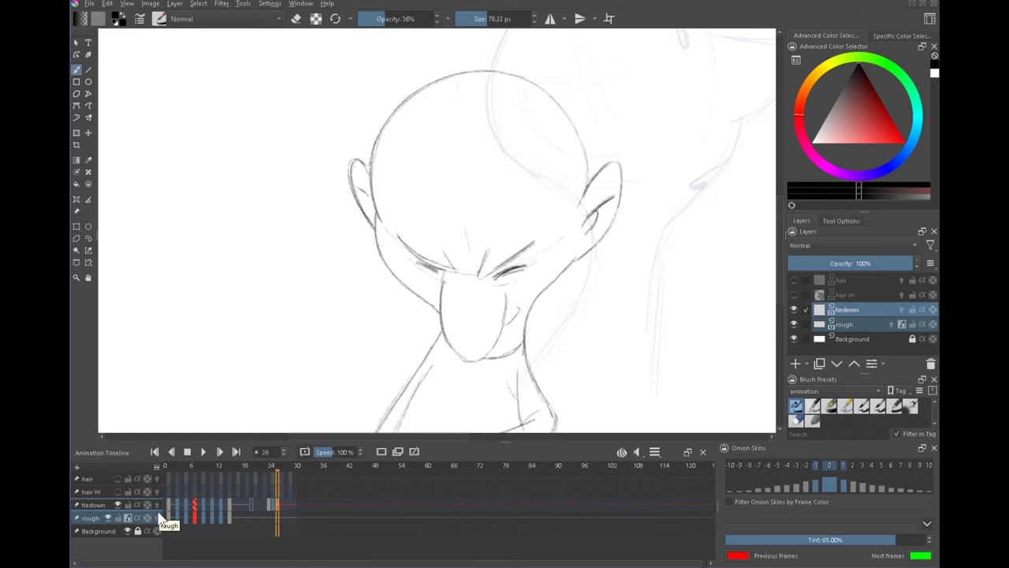
# Step: Hide the rough layer, return to tiedown frame 25 and switch its onion skins back on
pyautogui.click(272, 504)
pyautogui.click(278, 504)
pyautogui.click(108, 518)
pyautogui.click(273, 504)
pyautogui.click(157, 504)
pyautogui.moveTo(534, 284)
pyautogui.mouseDown()
pyautogui.moveTo(543, 288)
pyautogui.moveTo(435, 363)
pyautogui.moveTo(626, 334)
pyautogui.mouseUp()
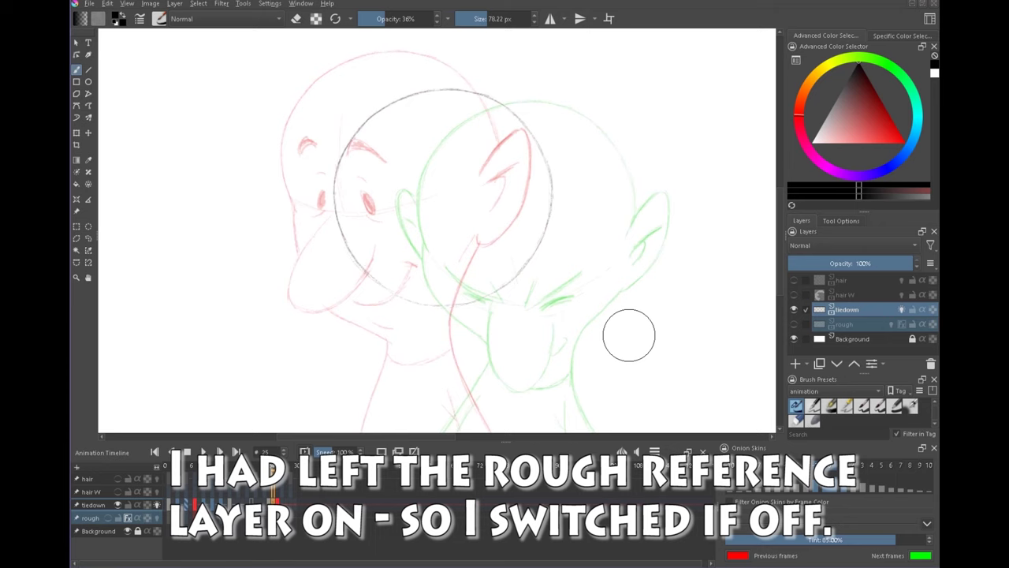
pyautogui.moveTo(559, 338)
pyautogui.mouseDown()
pyautogui.moveTo(541, 326)
pyautogui.moveTo(547, 252)
pyautogui.moveTo(573, 283)
pyautogui.mouseUp()
pyautogui.moveTo(496, 289); pyautogui.dragTo(490, 280)
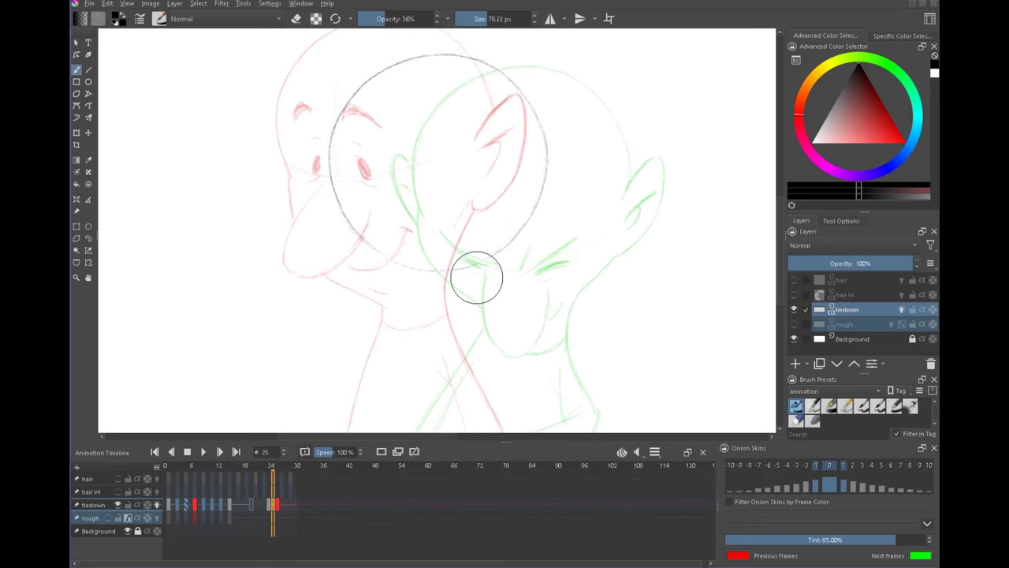
# Step: Move the empty tiedown keyframe from frame 20 to frame 22, and return to frame 25
pyautogui.click(251, 506)
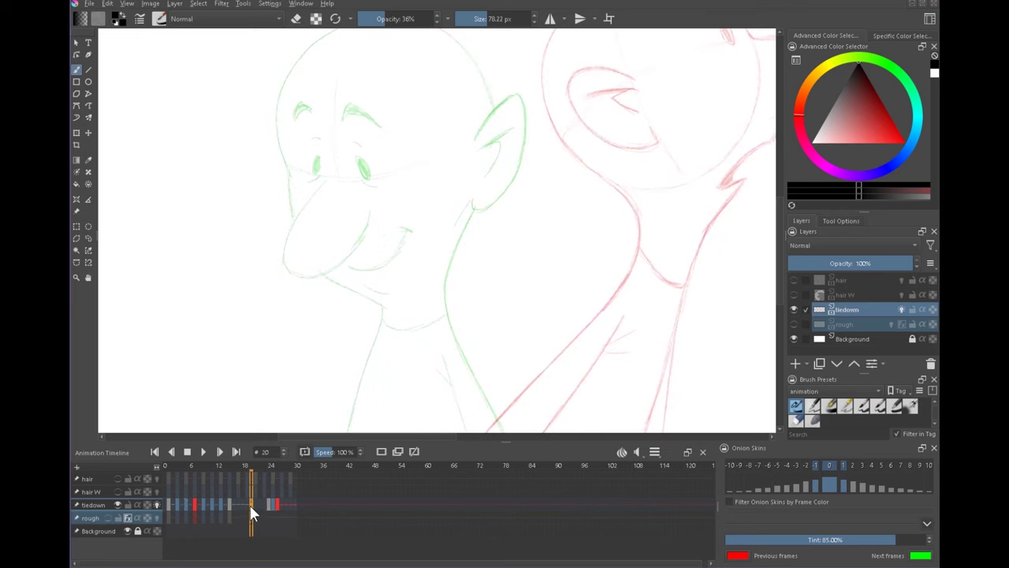
pyautogui.moveTo(262, 508); pyautogui.dragTo(260, 506)
pyautogui.click(273, 506)
# Step: Draw the curved eye line across the lower part of frame 25's head circle, checking it against frames 24 and 26
pyautogui.moveTo(609, 296)
pyautogui.mouseDown()
pyautogui.moveTo(597, 310)
pyautogui.moveTo(606, 287)
pyautogui.mouseUp()
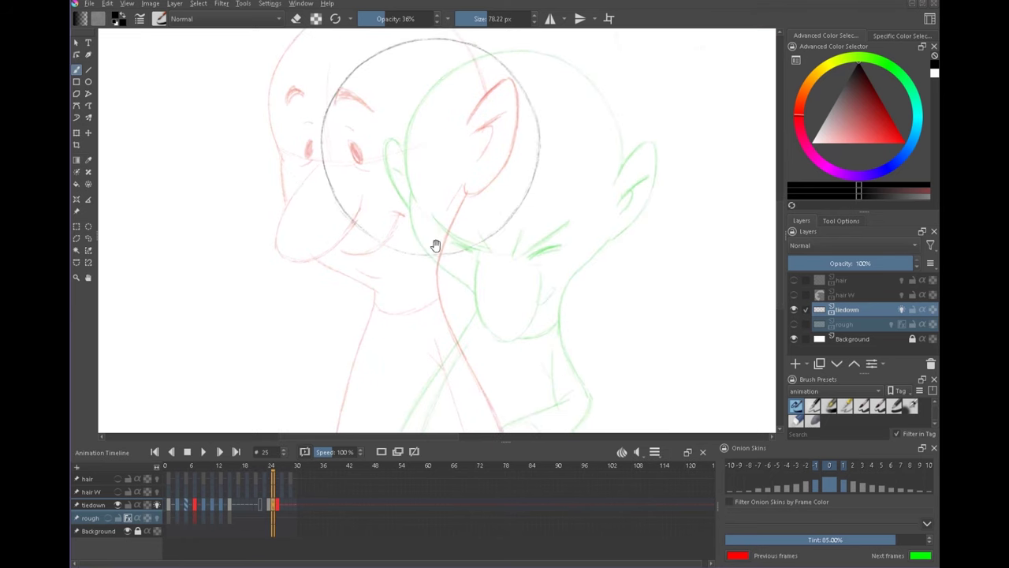
pyautogui.moveTo(450, 250); pyautogui.dragTo(445, 297)
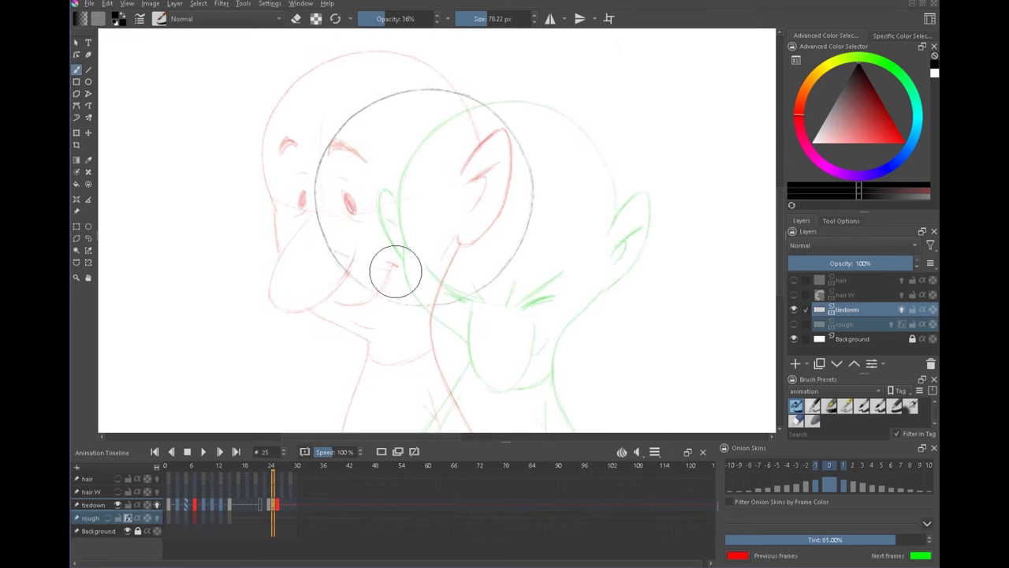
pyautogui.moveTo(438, 269); pyautogui.dragTo(516, 236)
pyautogui.press('Left')
pyautogui.press('Right')
pyautogui.press('Right')
pyautogui.press('Left')
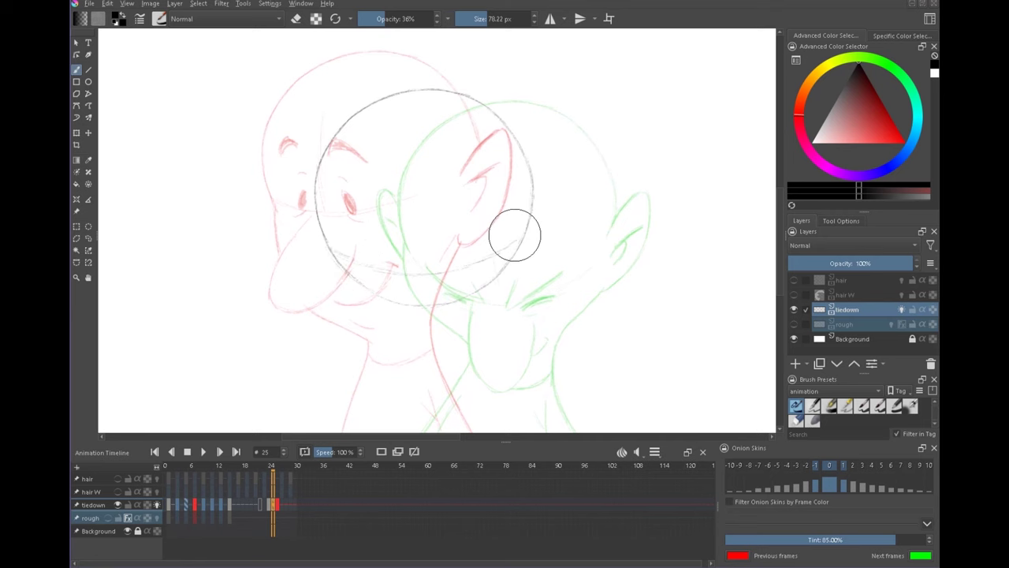
# Step: With the onion skins off, draw the curved vertical centre line down frame 25's head circle, checking it against frames 24 and 26
pyautogui.click(156, 504)
pyautogui.press('Left')
pyautogui.press('Right')
pyautogui.press('Right')
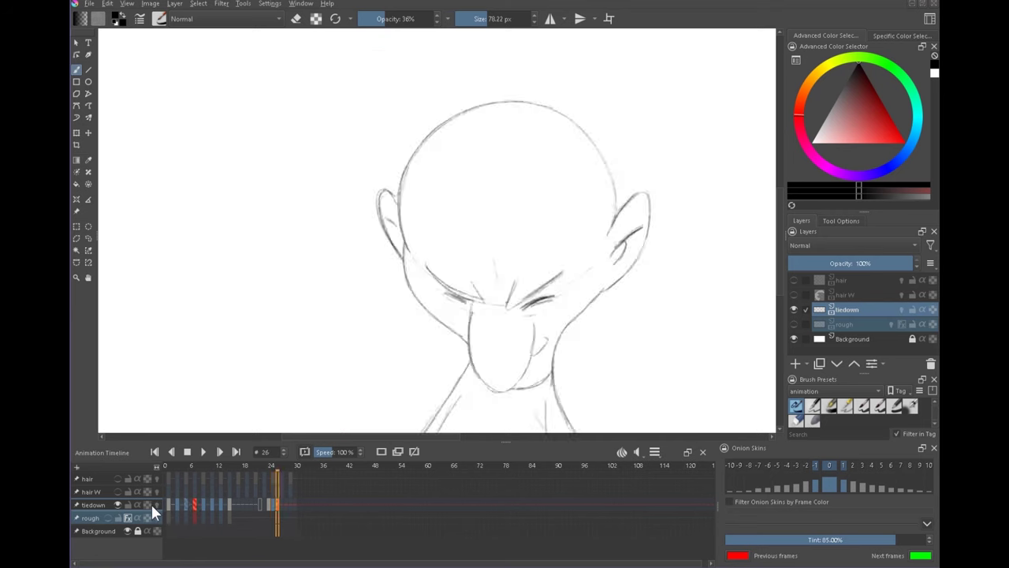
pyautogui.press('Left')
pyautogui.press('Left')
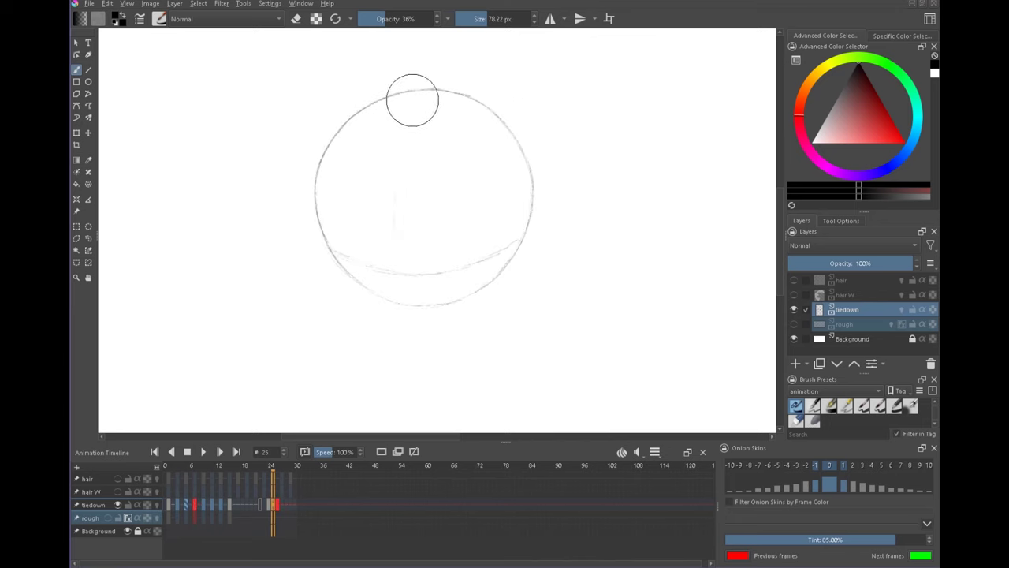
pyautogui.moveTo(410, 98)
pyautogui.mouseDown()
pyautogui.moveTo(396, 177)
pyautogui.moveTo(409, 300)
pyautogui.mouseUp()
pyautogui.press('Left')
pyautogui.press('Right')
pyautogui.press('Right')
pyautogui.press('Left')
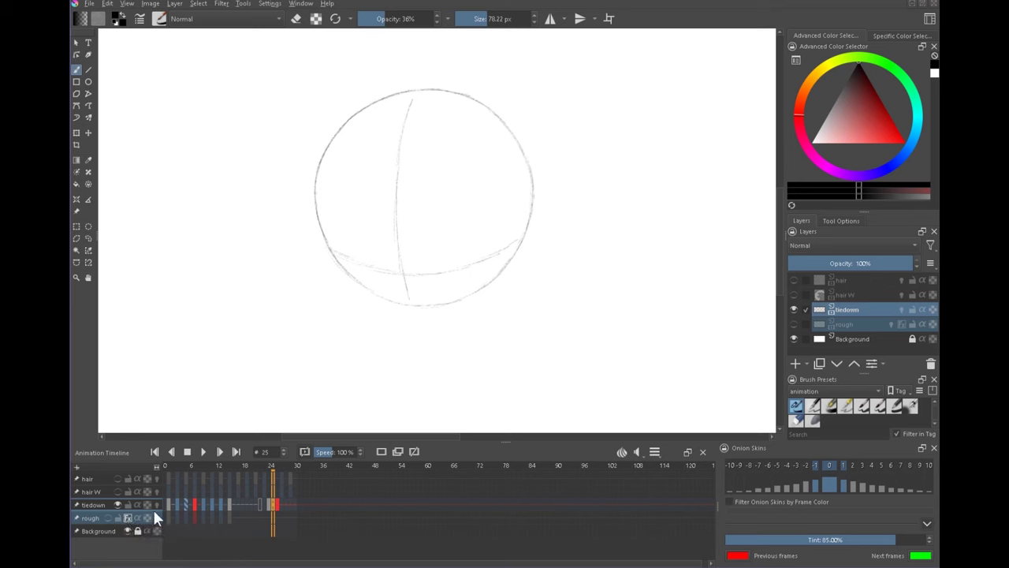
# Step: With the tiedown onion skins on, draw the long rounded nose hanging below the head circle on frame 25
pyautogui.click(157, 505)
pyautogui.moveTo(543, 310)
pyautogui.mouseDown()
pyautogui.moveTo(536, 276)
pyautogui.moveTo(478, 276)
pyautogui.mouseUp()
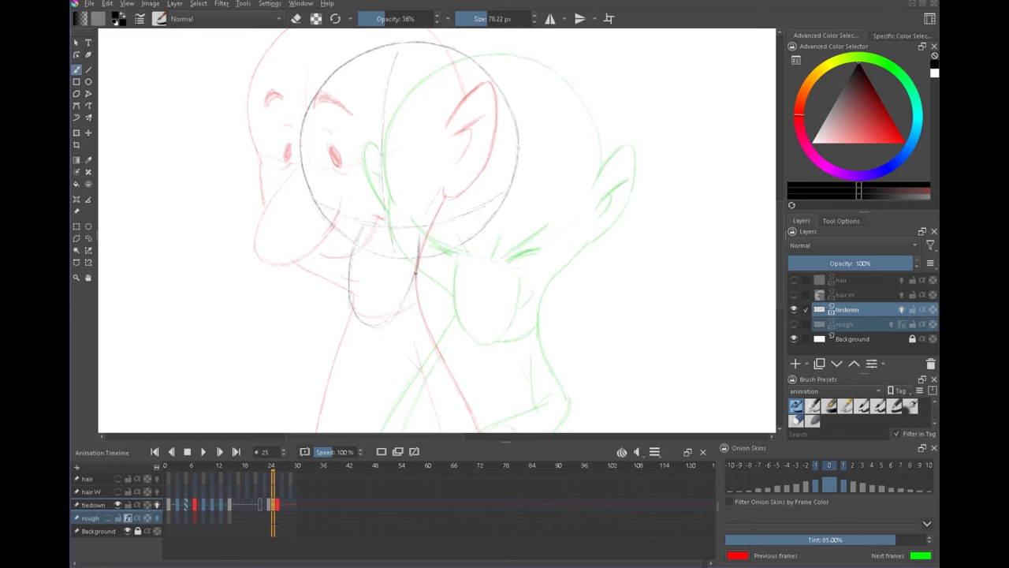
pyautogui.moveTo(518, 297); pyautogui.dragTo(520, 335)
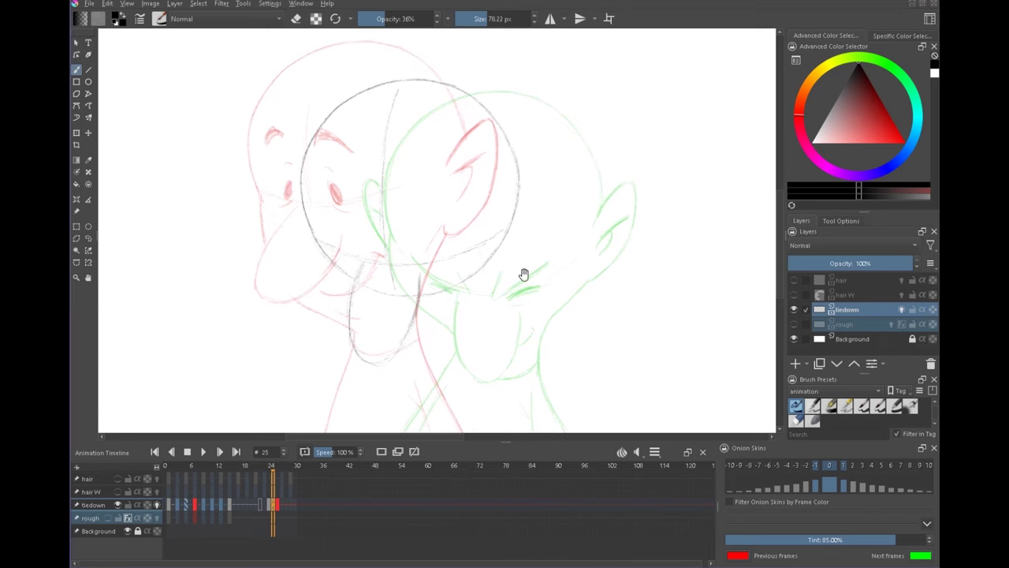
# Step: Switch the tiedown onion skins off and compare frame 25's nose placement with frames 24 and 26
pyautogui.click(156, 504)
pyautogui.press('Right')
pyautogui.press('Left')
pyautogui.press('Left')
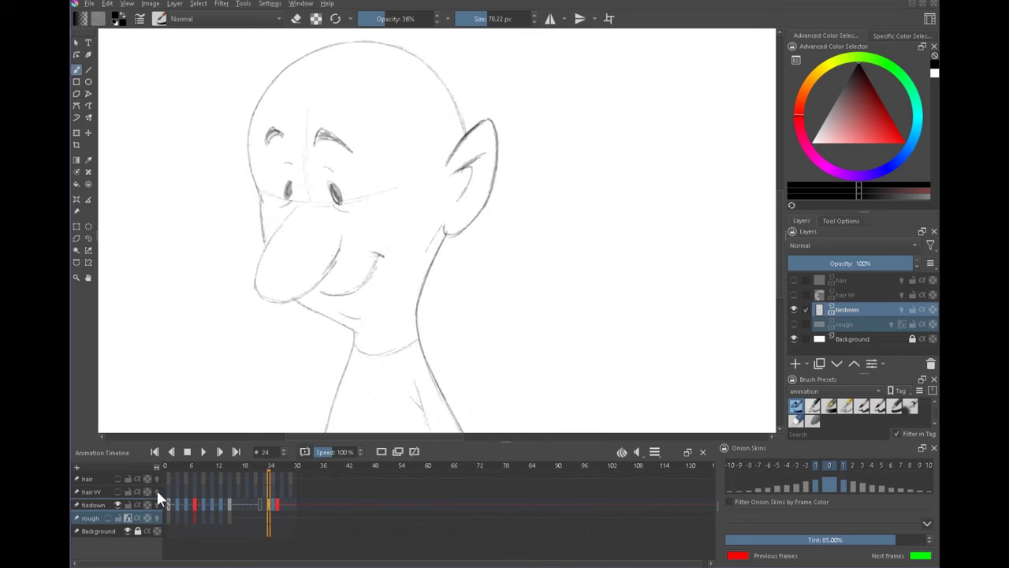
pyautogui.press('Right')
pyautogui.press('Right')
pyautogui.press('Left')
pyautogui.press('Left')
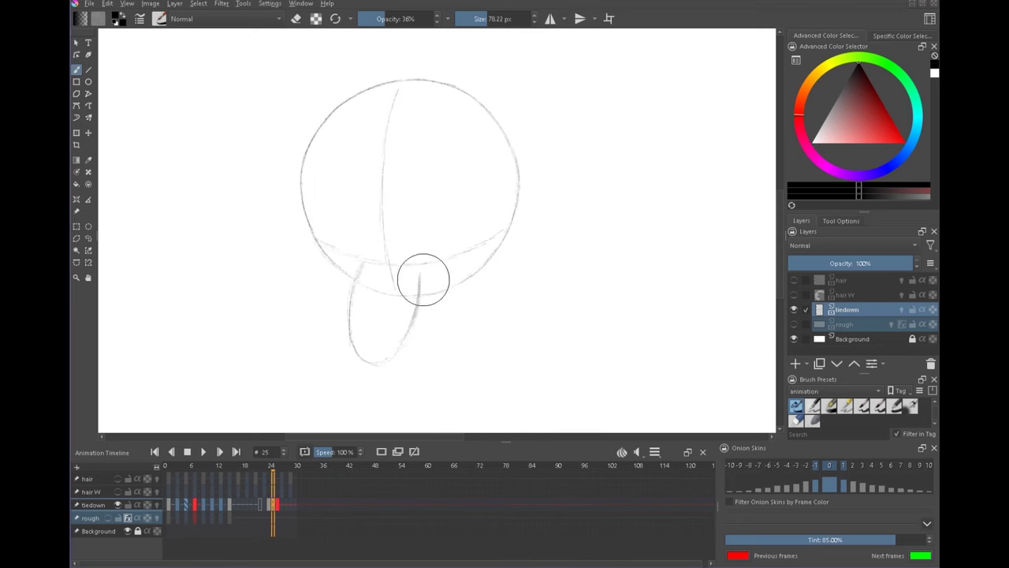
# Step: Sketch both eyes and the right eyebrow on frame 25, and erase the two small guide marks beside the head
pyautogui.press('Left')
pyautogui.press('Right')
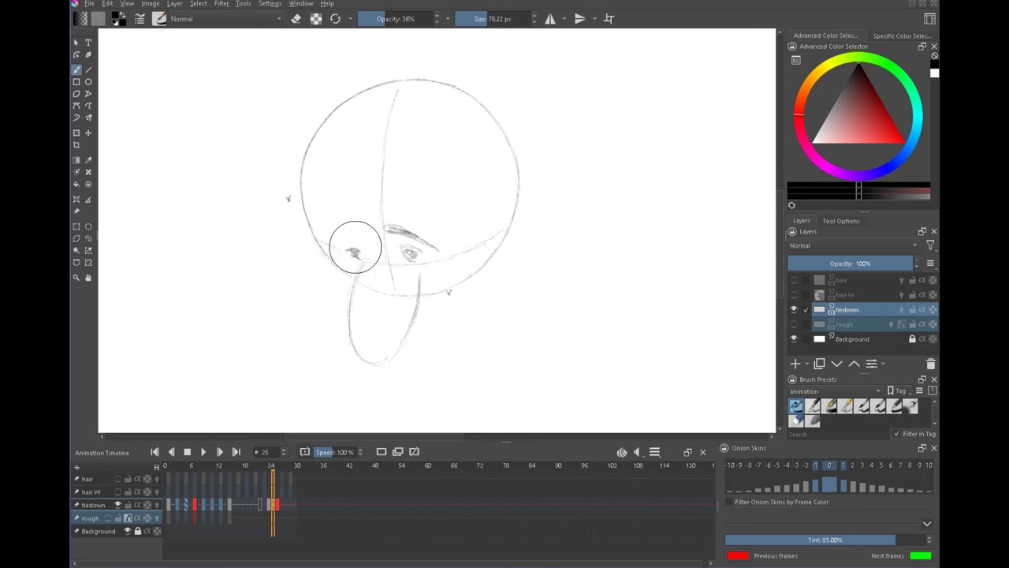
pyautogui.press('e')
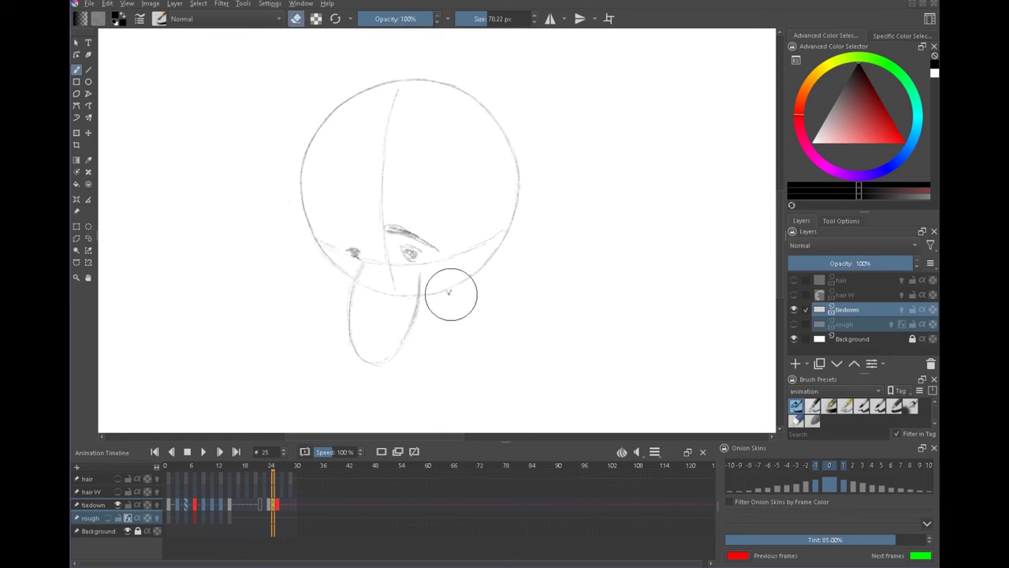
pyautogui.press('Left')
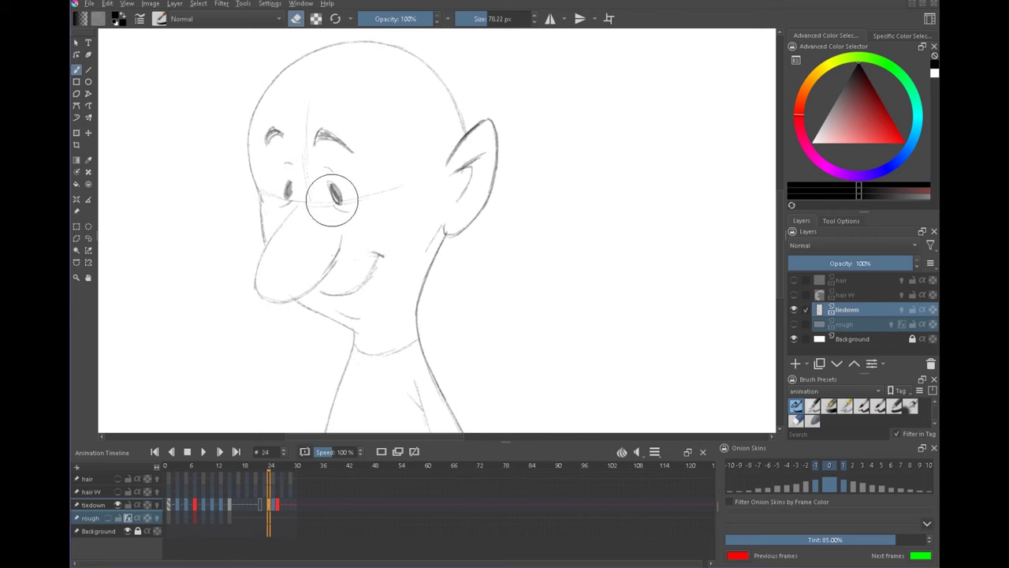
pyautogui.press('Right')
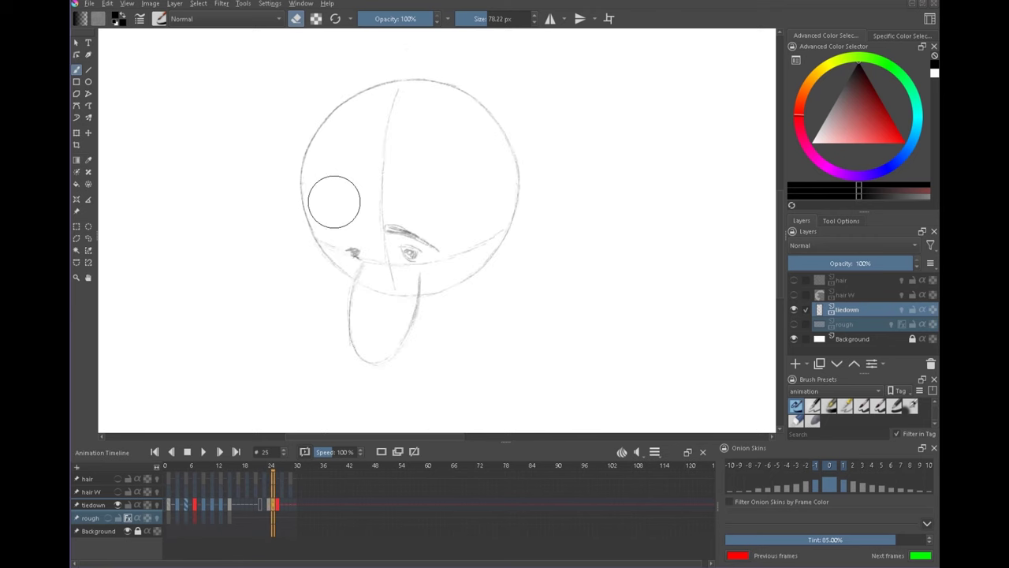
# Step: Mark the right eye's positions from frames 24 and 26 as two small guide dots on frame 25
pyautogui.press('e')
pyautogui.click(334, 200)
pyautogui.press('Left')
pyautogui.press('Right')
pyautogui.press('Right')
pyautogui.press('Left')
pyautogui.click(508, 297)
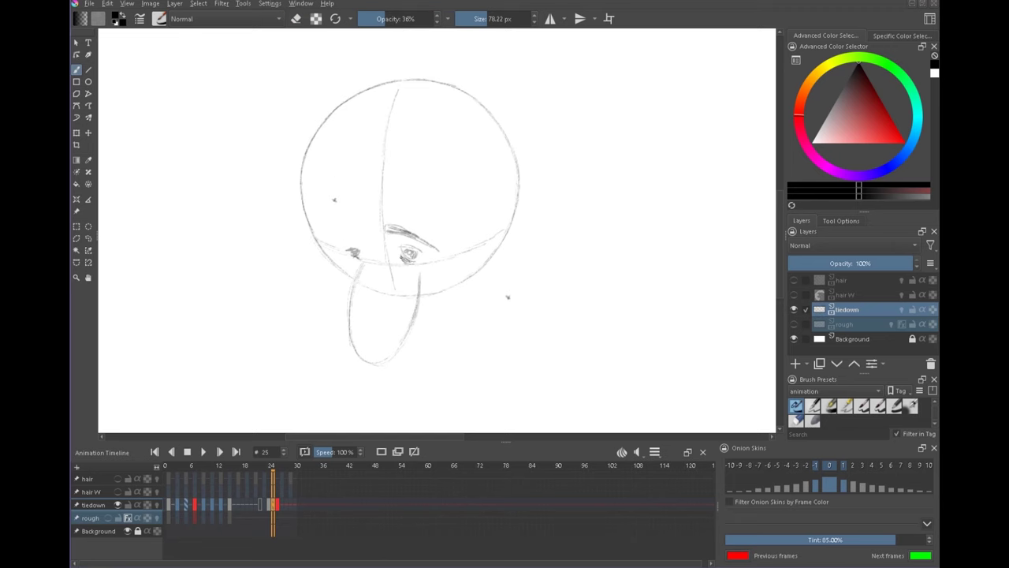
# Step: Erase the upper part of frame 25's right eye and redraw it with a lowered lid
pyautogui.press('e')
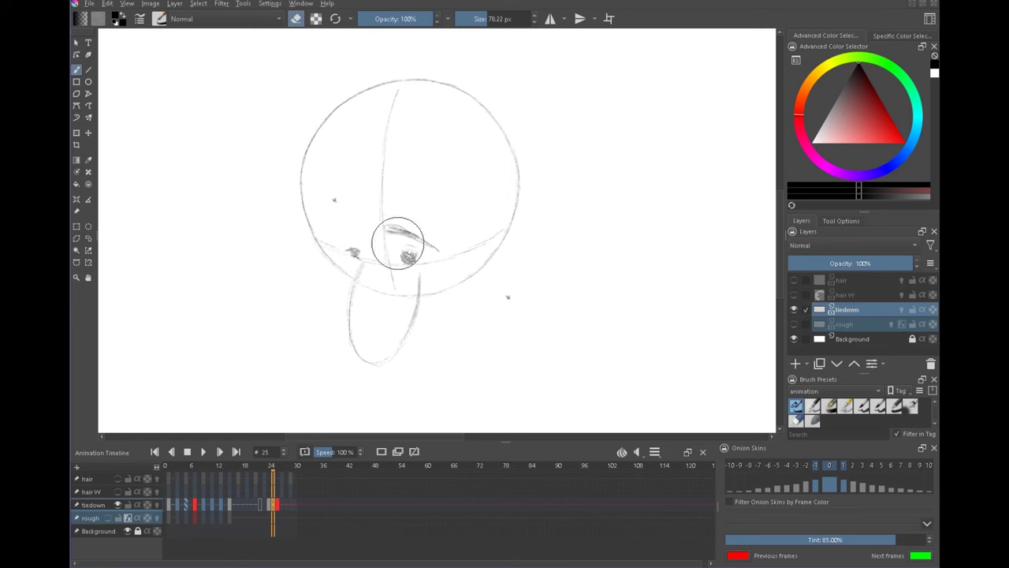
pyautogui.press('e')
pyautogui.moveTo(399, 254); pyautogui.dragTo(414, 257)
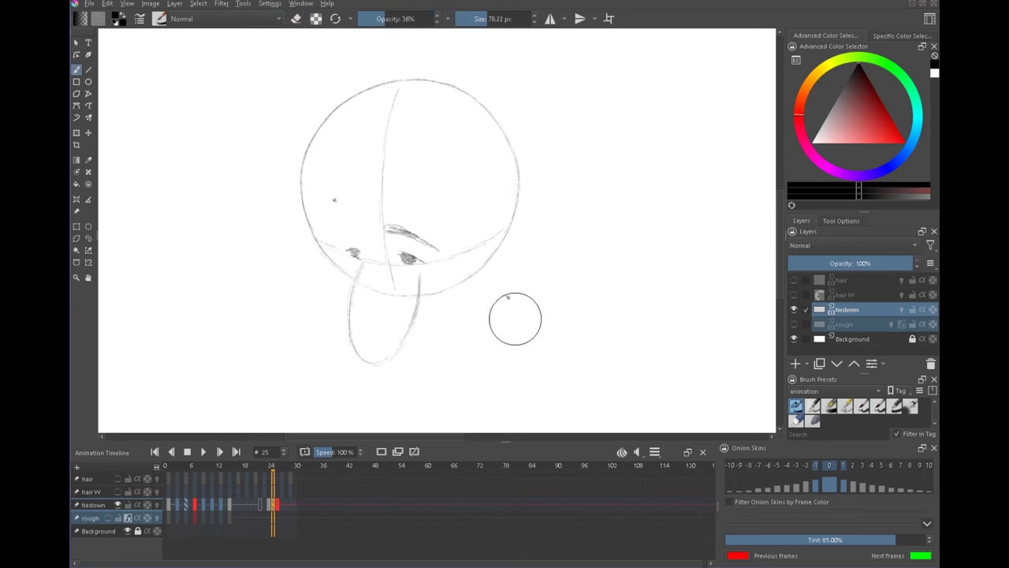
# Step: Erase the two guide dots and draw the arched left eyebrow on frame 25, checking it against frames 24 and 26
pyautogui.press('e')
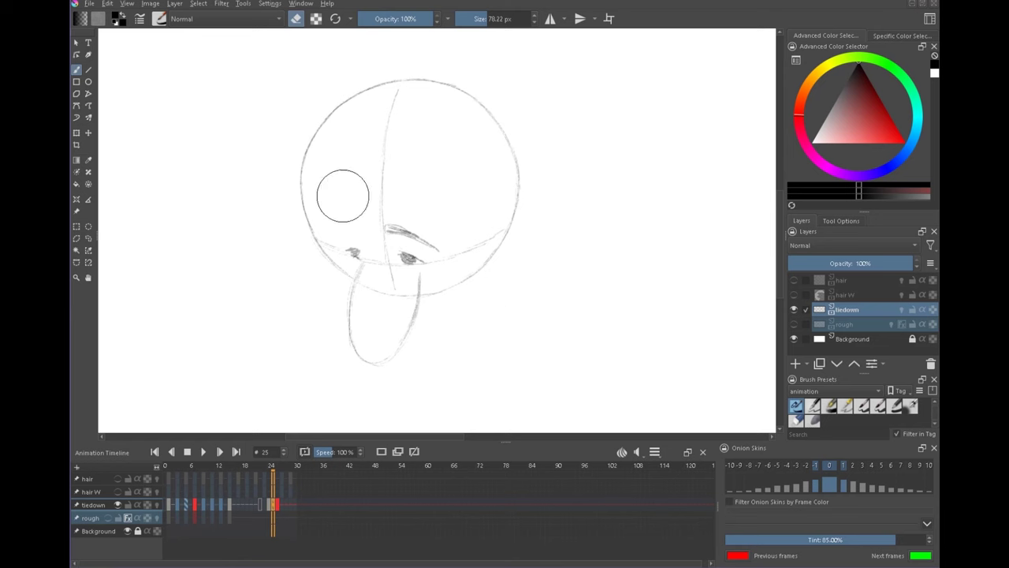
pyautogui.press('e')
pyautogui.moveTo(332, 230)
pyautogui.mouseDown()
pyautogui.moveTo(361, 230)
pyautogui.moveTo(352, 251)
pyautogui.moveTo(347, 223)
pyautogui.moveTo(334, 223)
pyautogui.moveTo(360, 229)
pyautogui.mouseUp()
pyautogui.press('Left')
pyautogui.press('Right')
pyautogui.press('Right')
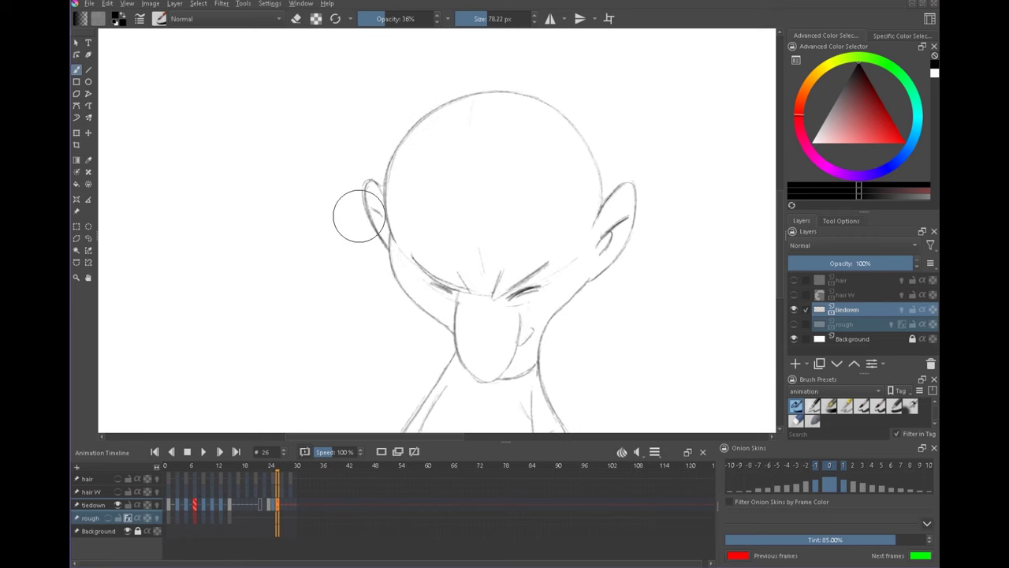
pyautogui.press('Left')
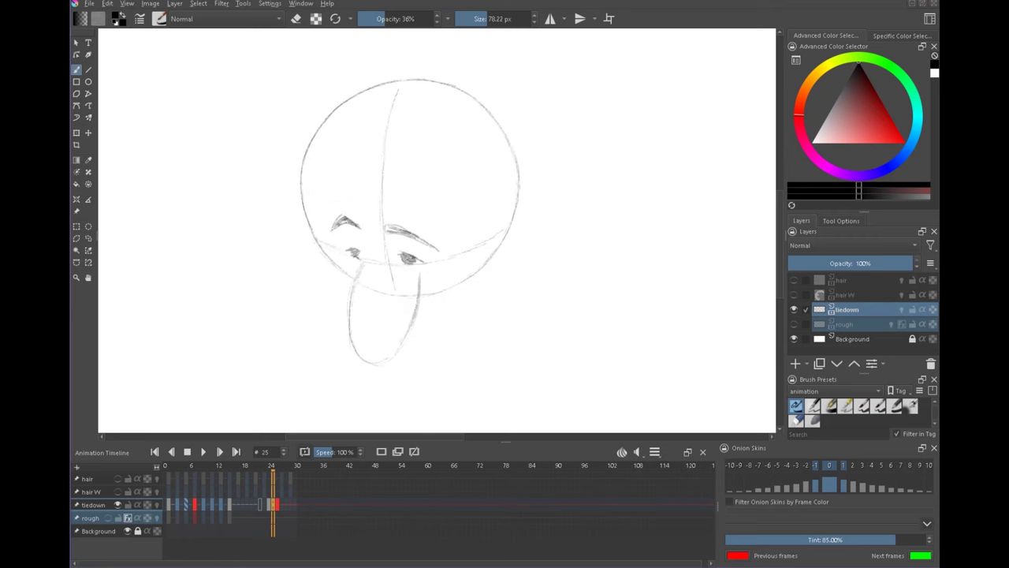
pyautogui.moveTo(332, 230); pyautogui.dragTo(340, 220)
# Step: Strengthen the right eyebrow, both eyes and the nose outline on frame 25, using frame 24 as reference
pyautogui.press('Left')
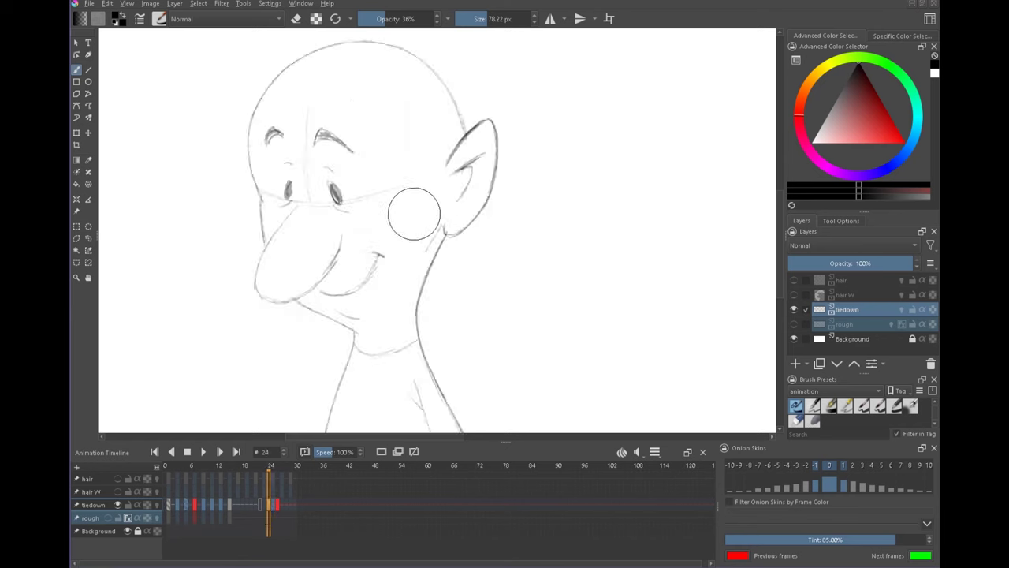
pyautogui.press('Right')
pyautogui.moveTo(405, 229); pyautogui.dragTo(431, 244)
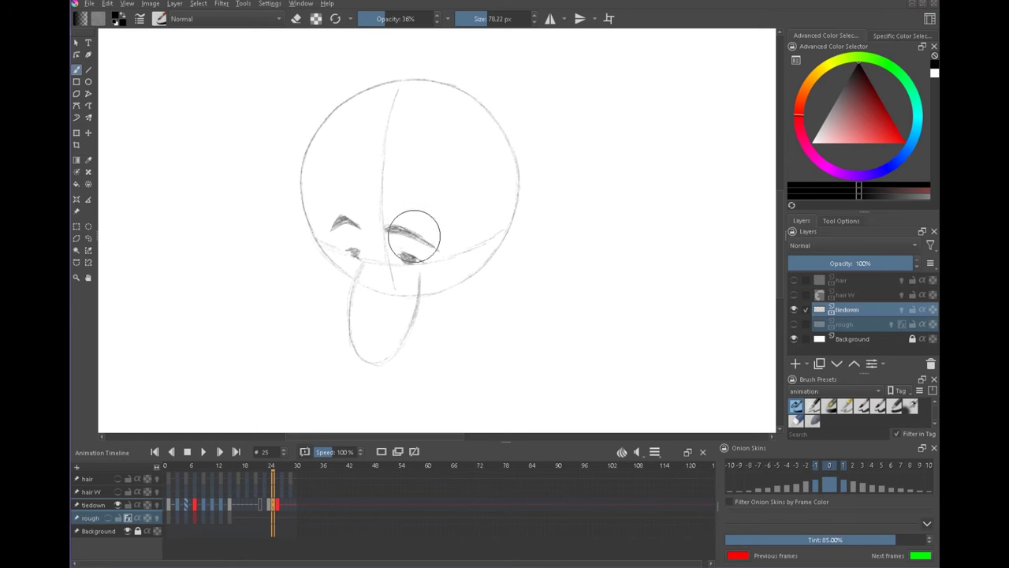
pyautogui.press('Left')
pyautogui.press('Right')
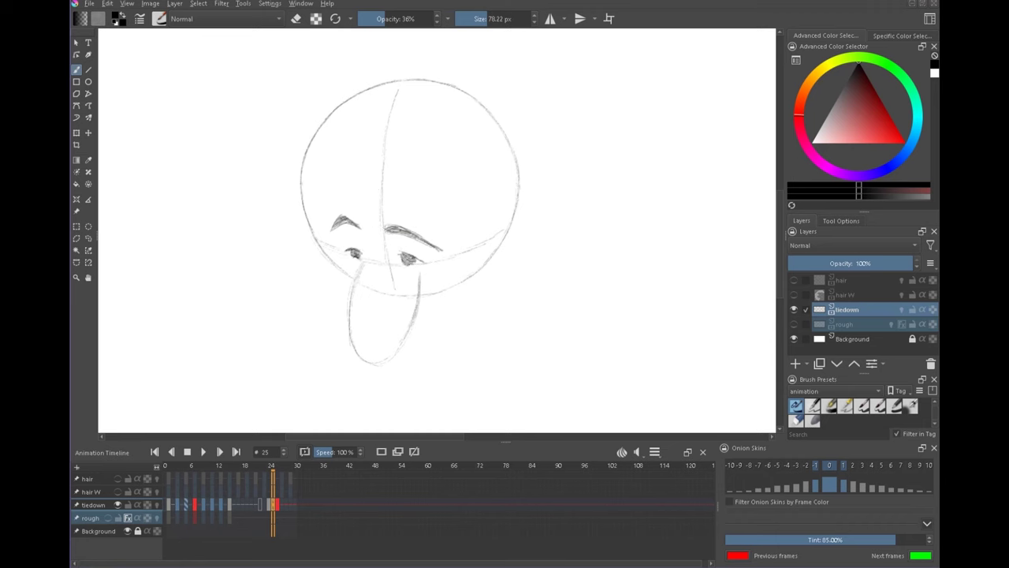
pyautogui.press('Left')
pyautogui.press('Right')
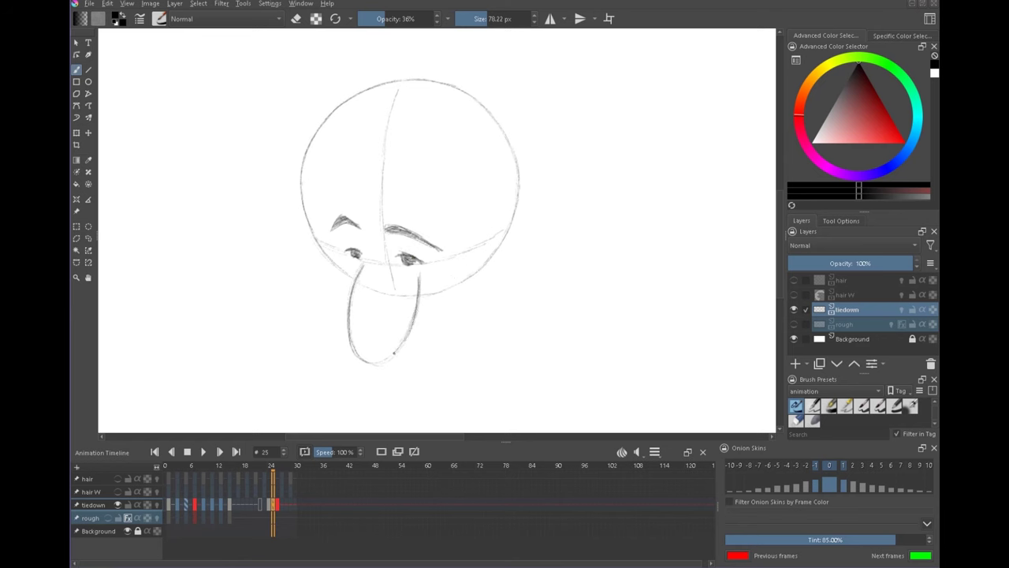
# Step: Examine how frame 25's face moves between frames 24 and 26
pyautogui.moveTo(525, 332)
pyautogui.mouseDown()
pyautogui.moveTo(473, 302)
pyautogui.moveTo(513, 299)
pyautogui.mouseUp()
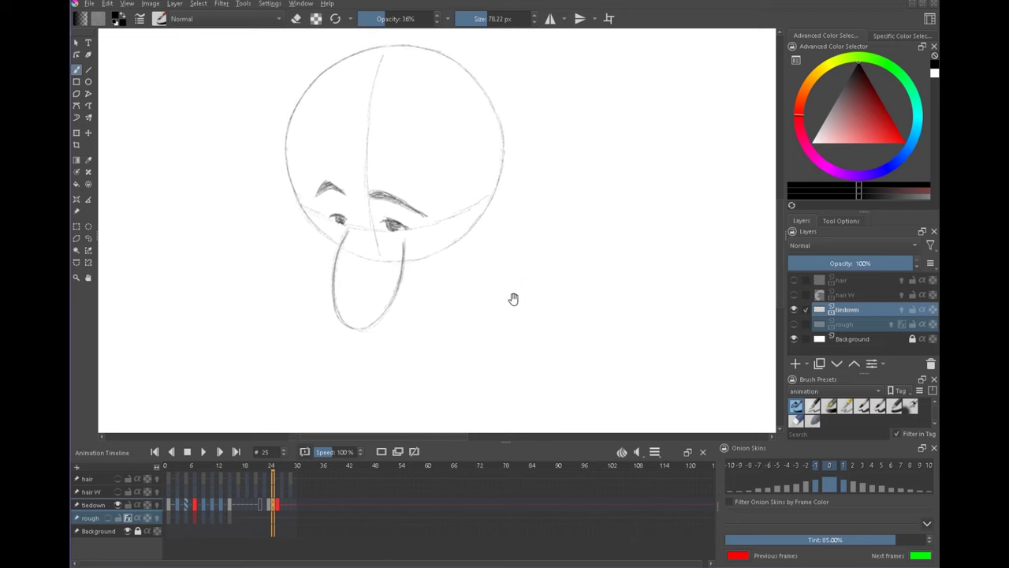
pyautogui.press('Left')
pyautogui.press('Right')
pyautogui.press('Right')
pyautogui.press('Left')
pyautogui.press('Left')
pyautogui.press('Right')
pyautogui.moveTo(460, 361); pyautogui.dragTo(474, 280)
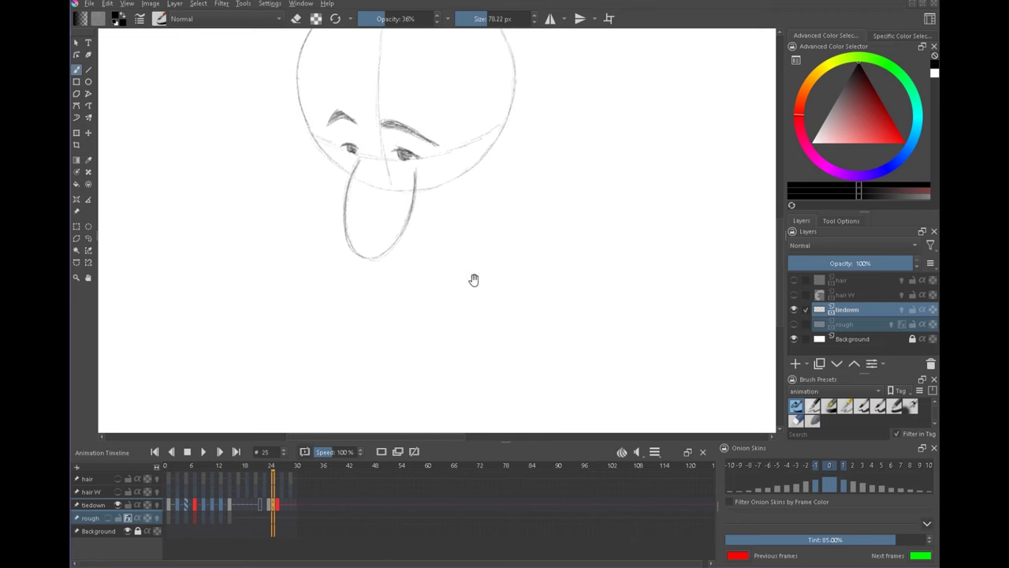
pyautogui.moveTo(526, 173); pyautogui.dragTo(512, 256)
# Step: Show the tiedown layer's onion skins and sketch the ear's outline on frame 25, comparing it with frame 24
pyautogui.click(157, 505)
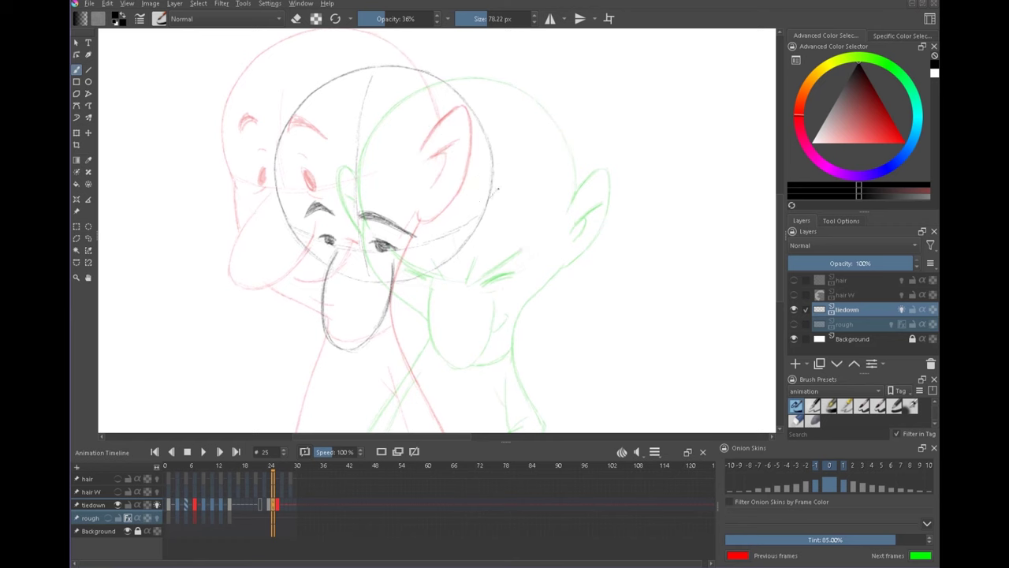
pyautogui.moveTo(491, 197); pyautogui.dragTo(521, 168)
pyautogui.moveTo(495, 189); pyautogui.dragTo(524, 159)
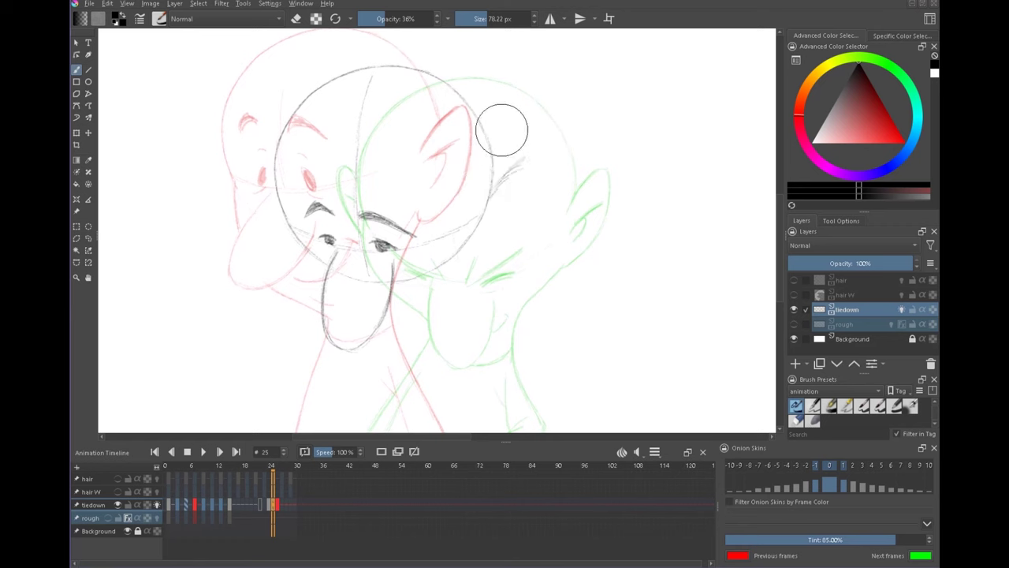
pyautogui.press('Left')
pyautogui.press('Right')
pyautogui.press('Left')
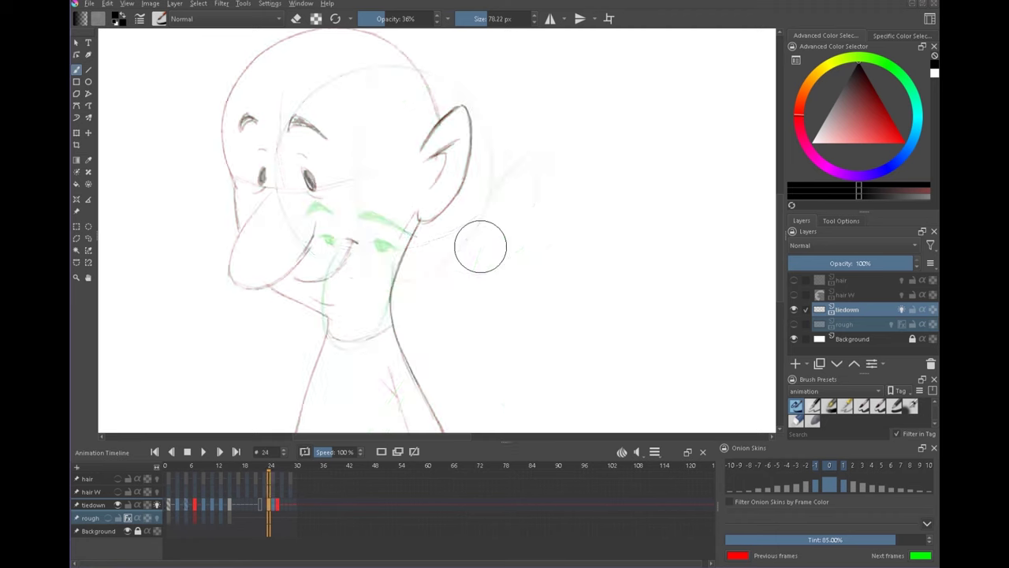
pyautogui.press('Right')
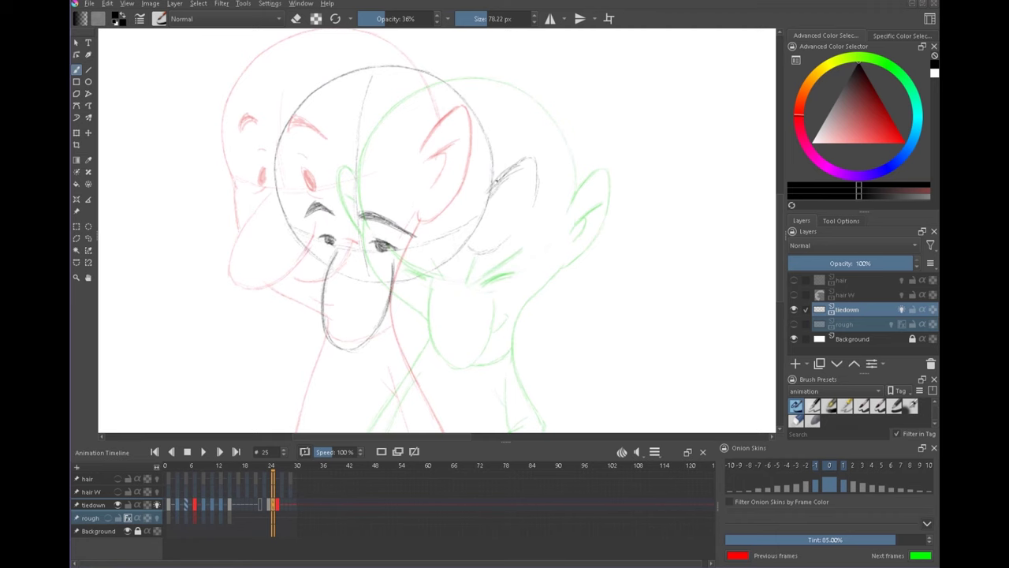
# Step: Darken frame 25's ear outline with its inner fold, and erase the head line where the ear attaches
pyautogui.moveTo(496, 180); pyautogui.dragTo(520, 166)
pyautogui.press('e')
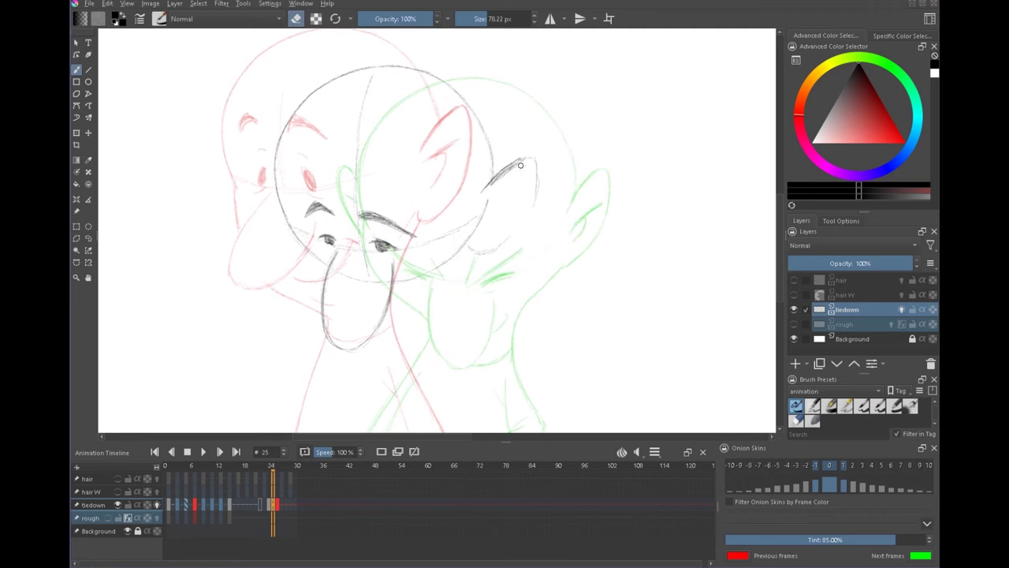
pyautogui.moveTo(488, 198); pyautogui.dragTo(470, 238)
pyautogui.press('e')
pyautogui.moveTo(523, 159)
pyautogui.mouseDown()
pyautogui.moveTo(534, 169)
pyautogui.moveTo(497, 248)
pyautogui.mouseUp()
pyautogui.moveTo(482, 207); pyautogui.dragTo(521, 190)
# Step: Draw both side lines of the neck on frame 25, midway between the onion-skinned poses
pyautogui.scroll(-4, 481, 221)
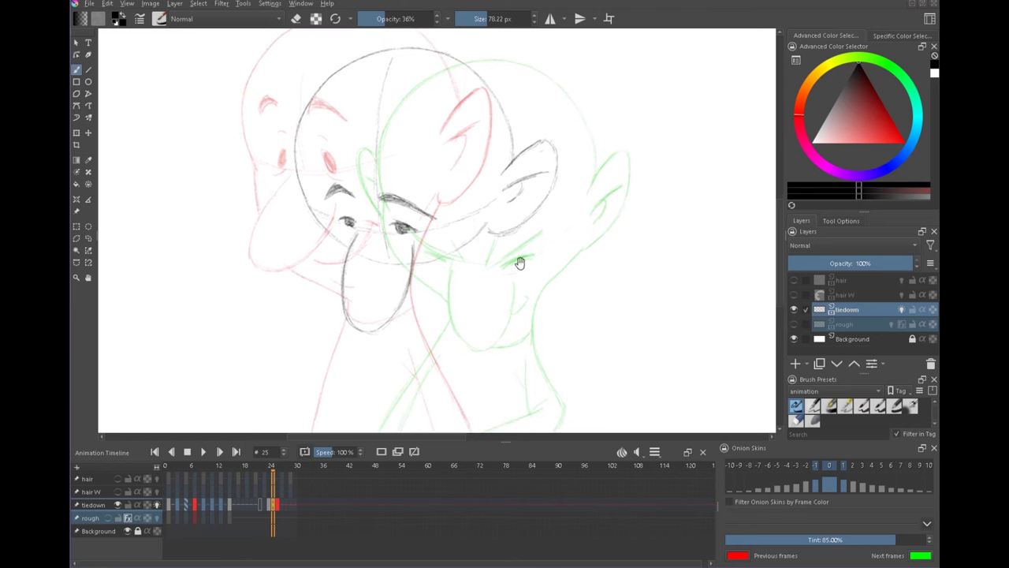
pyautogui.moveTo(445, 180); pyautogui.dragTo(485, 342)
pyautogui.moveTo(363, 232); pyautogui.dragTo(310, 364)
pyautogui.moveTo(497, 207); pyautogui.dragTo(486, 260)
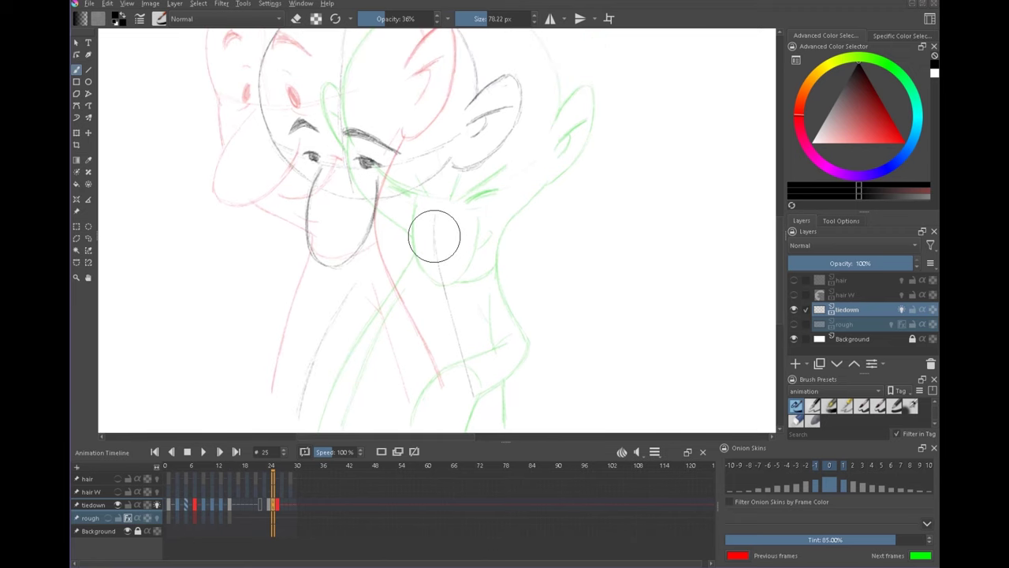
pyautogui.moveTo(433, 231); pyautogui.dragTo(453, 175)
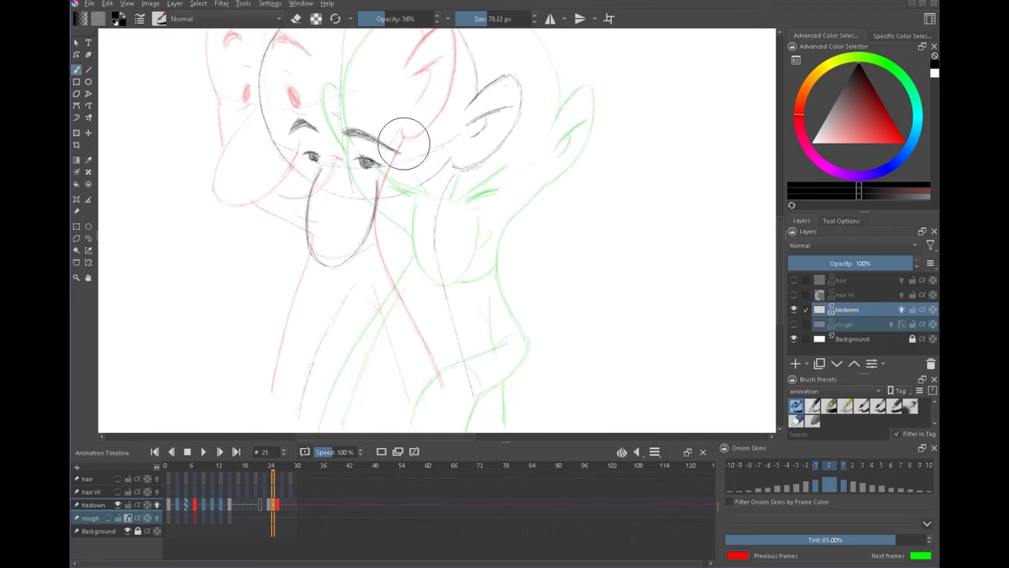
pyautogui.moveTo(441, 270)
pyautogui.mouseDown()
pyautogui.moveTo(436, 220)
pyautogui.moveTo(453, 175)
pyautogui.mouseUp()
pyautogui.moveTo(386, 263)
pyautogui.mouseDown()
pyautogui.moveTo(403, 261)
pyautogui.moveTo(377, 271)
pyautogui.mouseUp()
# Step: Hide the onion skins and extend frame 25's left neck line up to the nose, checking frames 24 and 26
pyautogui.click(157, 504)
pyautogui.press('Right')
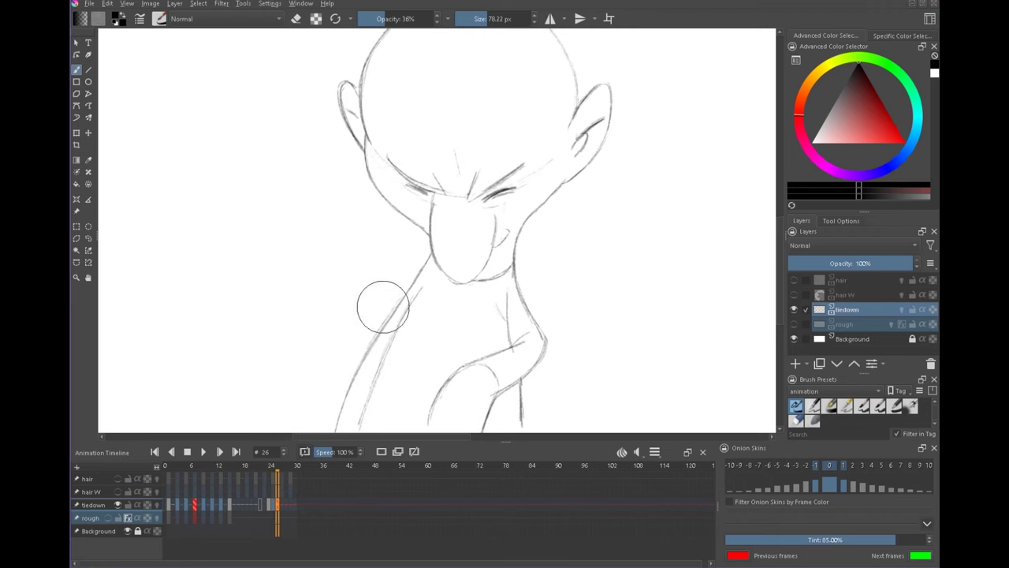
pyautogui.moveTo(444, 361); pyautogui.dragTo(465, 253)
pyautogui.press('Left')
pyautogui.press('Left')
pyautogui.press('Right')
pyautogui.moveTo(405, 138); pyautogui.dragTo(406, 142)
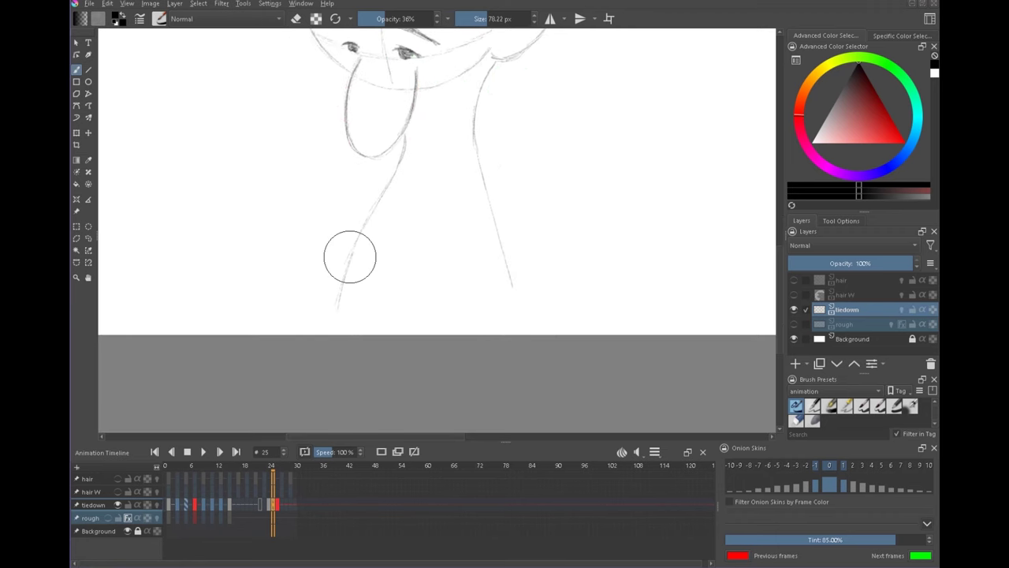
# Step: Show the onion skins again and draw the chin curve between the neck lines on frame 25
pyautogui.press('Left')
pyautogui.press('Right')
pyautogui.press('Right')
pyautogui.press('Left')
pyautogui.click(157, 506)
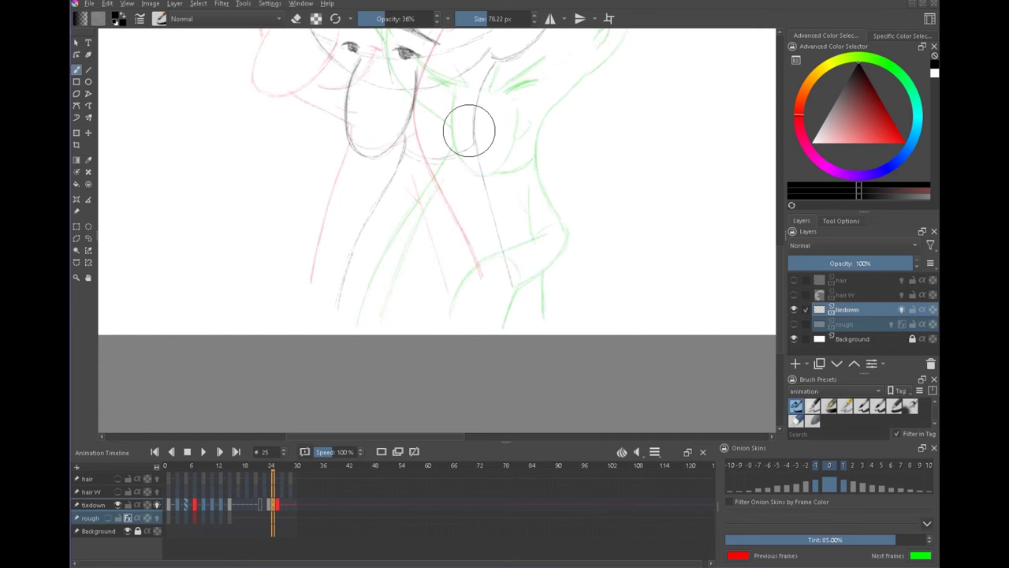
pyautogui.moveTo(469, 130); pyautogui.dragTo(425, 151)
# Step: Hide the onion skins and sketch the bent arm below the neck on frame 25, checking frames 24 and 26
pyautogui.click(157, 504)
pyautogui.press('Left')
pyautogui.press('Right')
pyautogui.press('Right')
pyautogui.press('Left')
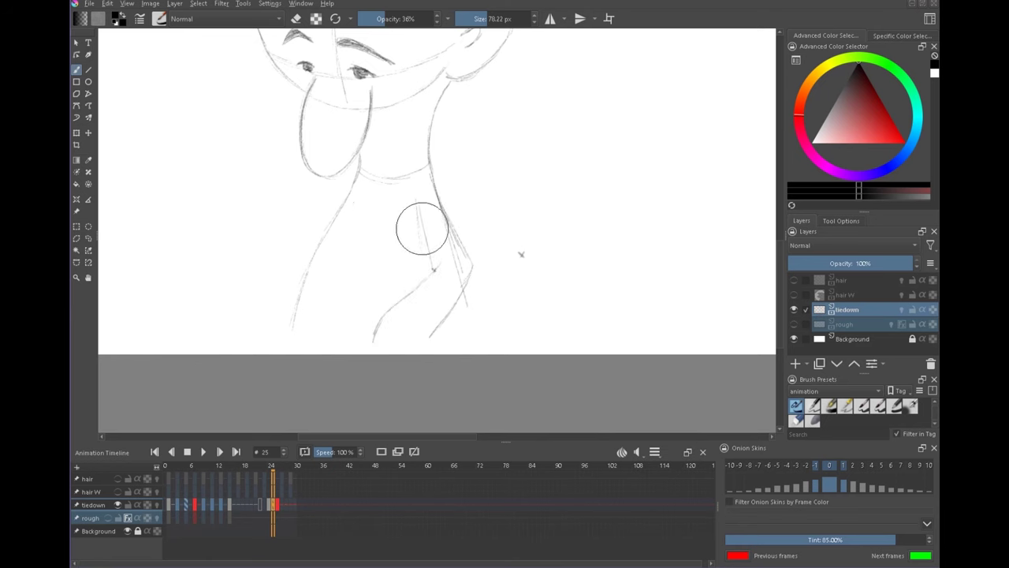
# Step: Erase the stray mark and the overlapping line at frame 25's elbow, and strengthen the left shoulder line
pyautogui.press('e')
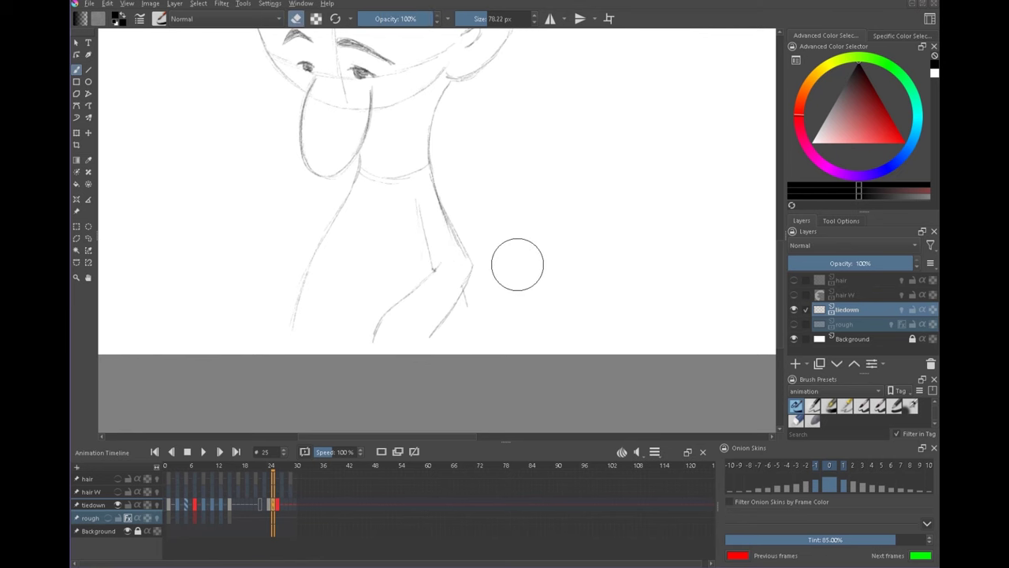
pyautogui.press('e')
pyautogui.press('Right')
pyautogui.press('Left')
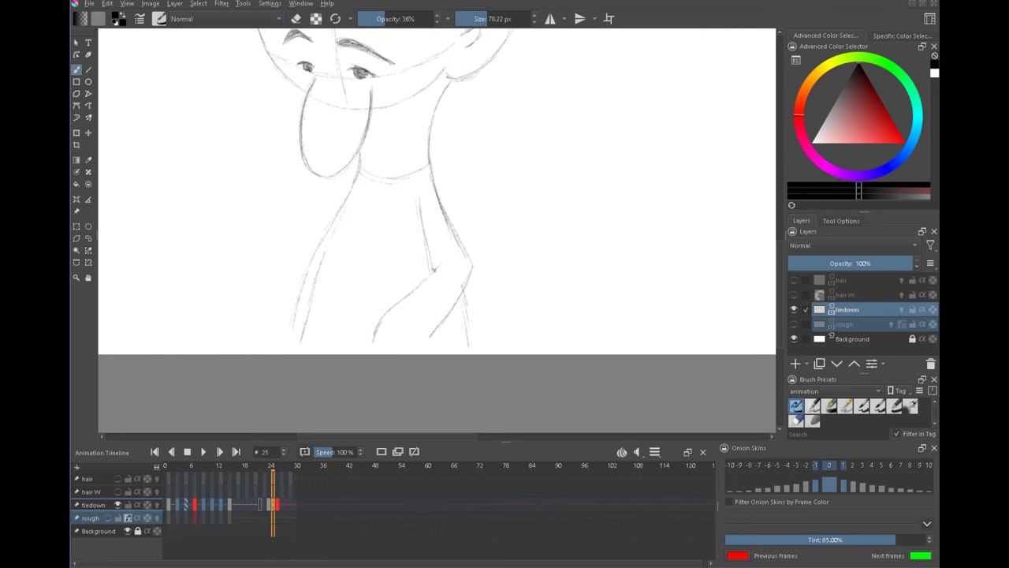
pyautogui.moveTo(357, 162); pyautogui.dragTo(300, 280)
# Step: Draw the curved mouth line beside the nose on frame 25, using frame 24 as reference
pyautogui.moveTo(397, 210); pyautogui.dragTo(405, 338)
pyautogui.press('Left')
pyautogui.press('Right')
pyautogui.moveTo(377, 257); pyautogui.dragTo(403, 249)
# Step: Draw the far cheek contour left of the nose on frame 25, comparing it with frames 24 and 26
pyautogui.press('Left')
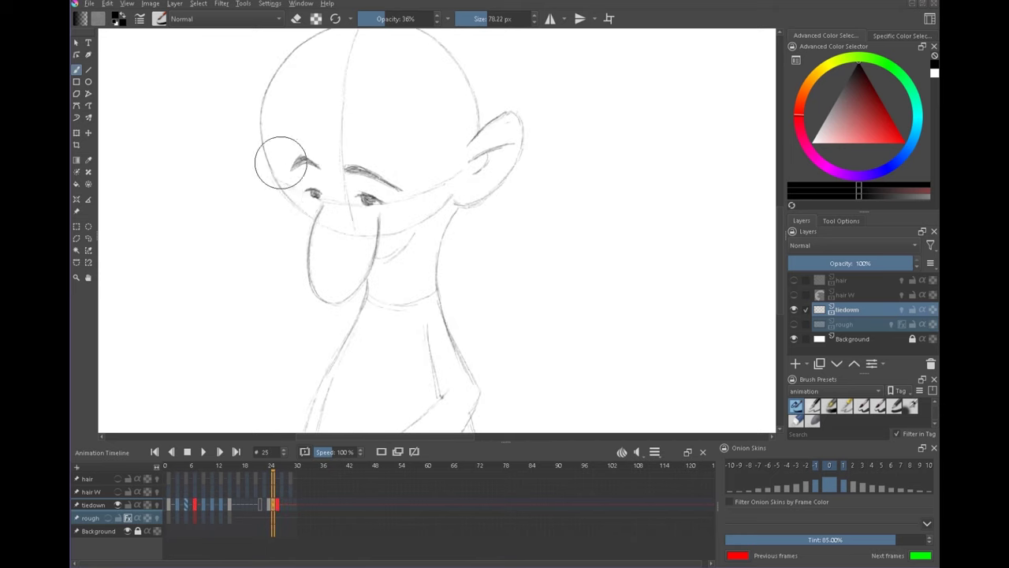
pyautogui.moveTo(278, 190); pyautogui.dragTo(303, 242)
pyautogui.press('Left')
pyautogui.press('Right')
pyautogui.press('Right')
pyautogui.press('Left')
pyautogui.moveTo(269, 178); pyautogui.dragTo(271, 213)
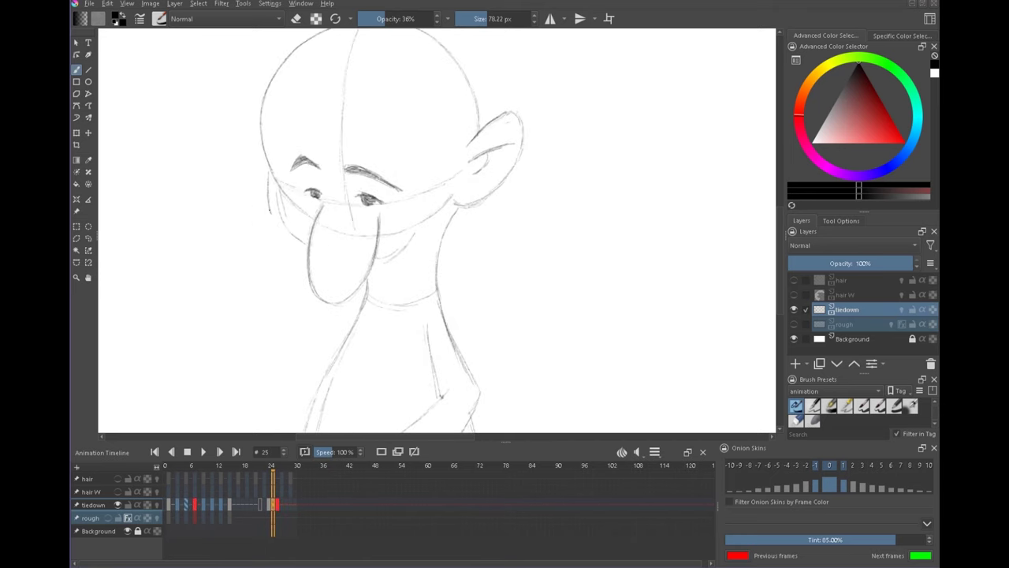
# Step: Erase the head circle's lower arc across frame 25's face and darken the cheek, chin and neck lines
pyautogui.press('e')
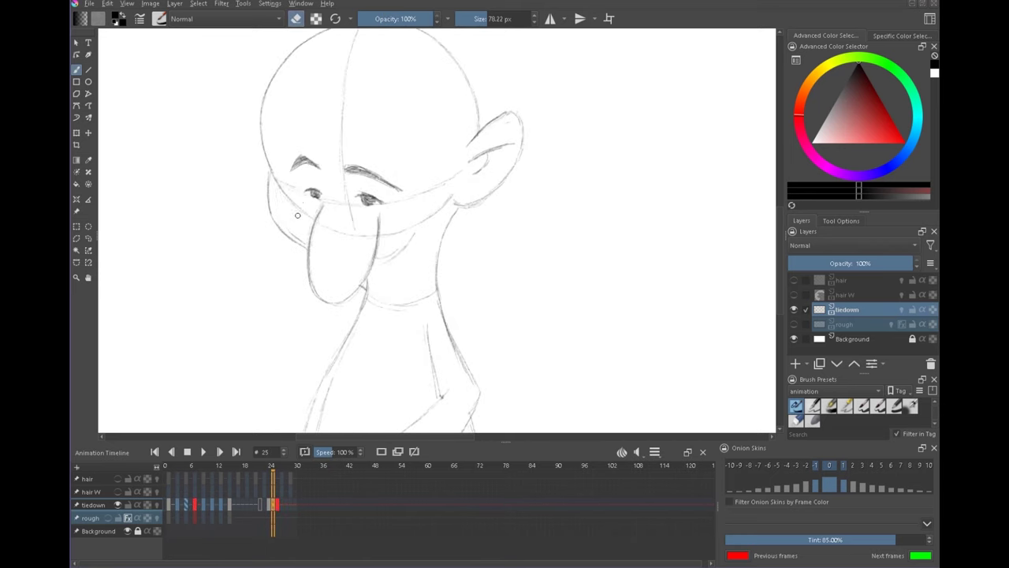
pyautogui.press('e')
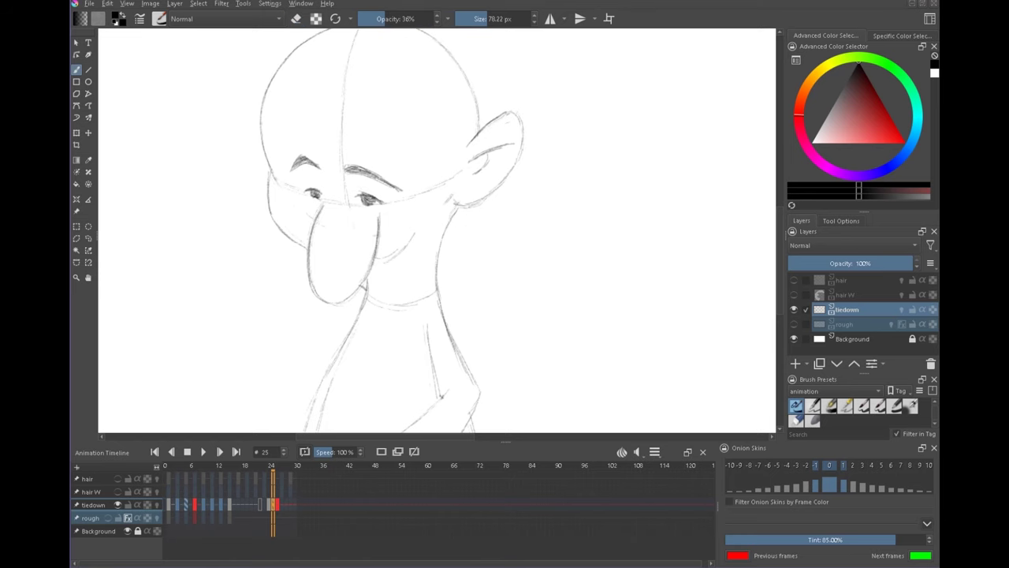
pyautogui.moveTo(365, 285); pyautogui.dragTo(368, 301)
pyautogui.moveTo(270, 186); pyautogui.dragTo(288, 232)
pyautogui.moveTo(433, 258); pyautogui.dragTo(454, 311)
# Step: Show the onion skins, then erase and redraw frame 25's far cheek contour so it joins the head outline
pyautogui.press('Right')
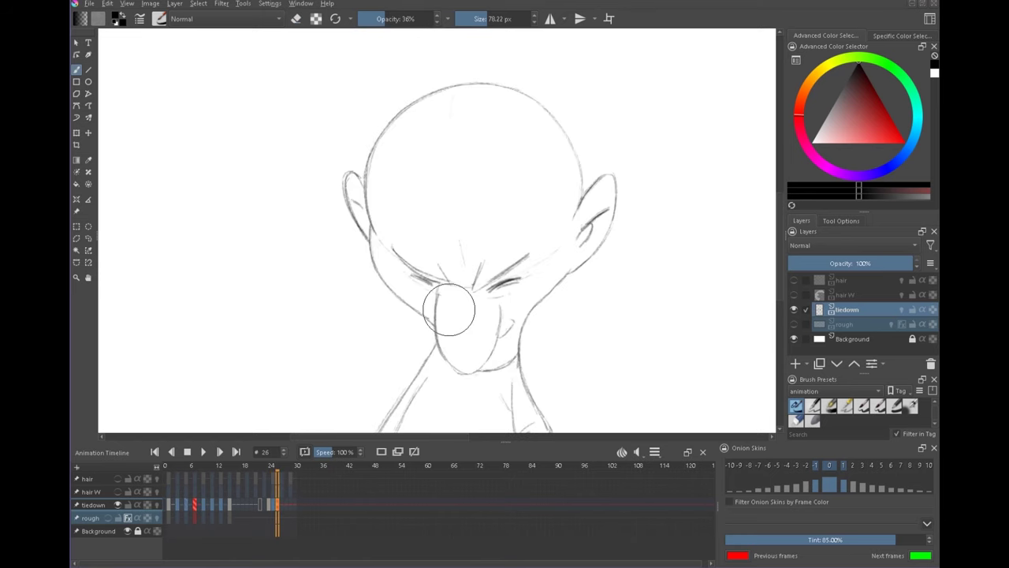
pyautogui.press('Left')
pyautogui.click(158, 504)
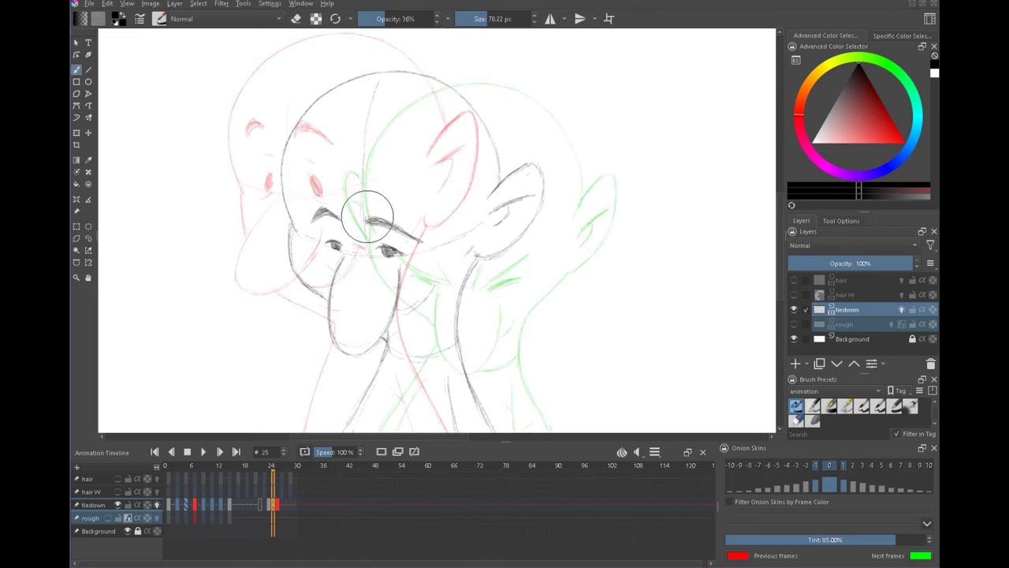
pyautogui.scroll(-1, 455, 304)
pyautogui.press('e')
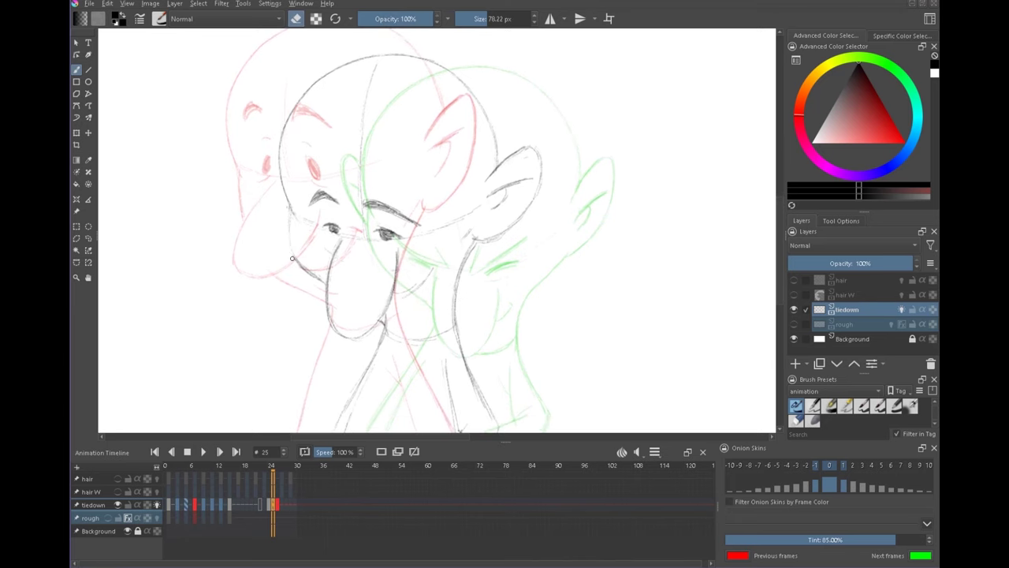
pyautogui.press('e')
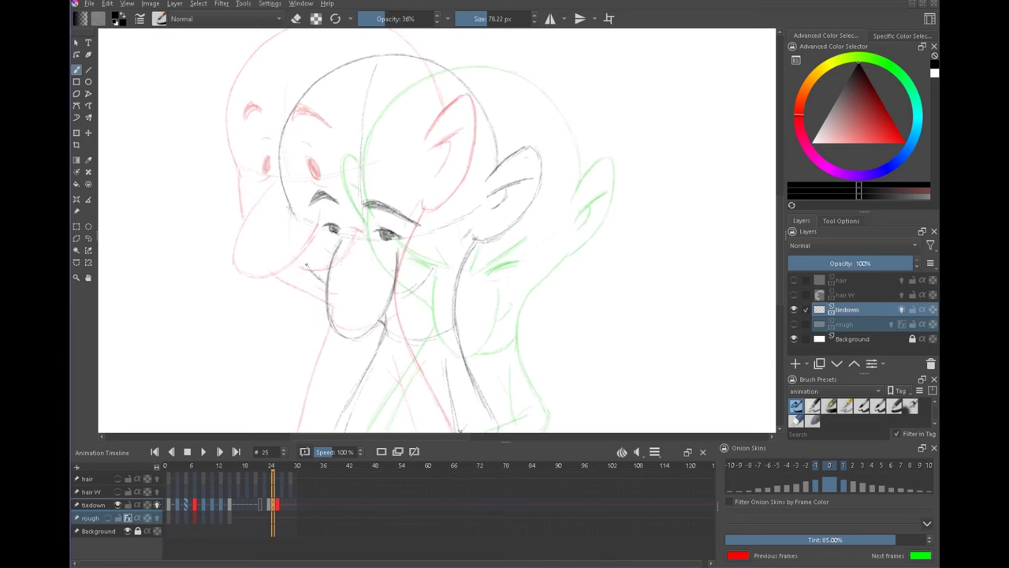
pyautogui.moveTo(322, 281); pyautogui.dragTo(292, 228)
pyautogui.moveTo(292, 219); pyautogui.dragTo(293, 247)
pyautogui.moveTo(287, 125); pyautogui.dragTo(318, 220)
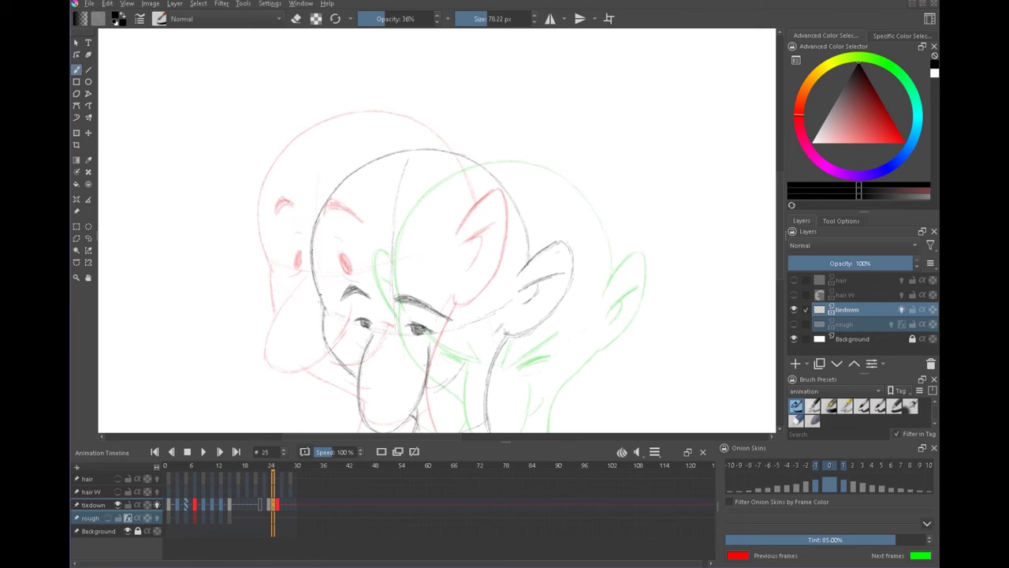
pyautogui.scroll(-5, 546, 138)
pyautogui.moveTo(545, 234); pyautogui.dragTo(550, 229)
# Step: Hide the onion skins and examine how frame 25's head moves between frames 24 and 26
pyautogui.click(157, 504)
pyautogui.press('Left')
pyautogui.press('Right')
pyautogui.press('Right')
pyautogui.press('Left')
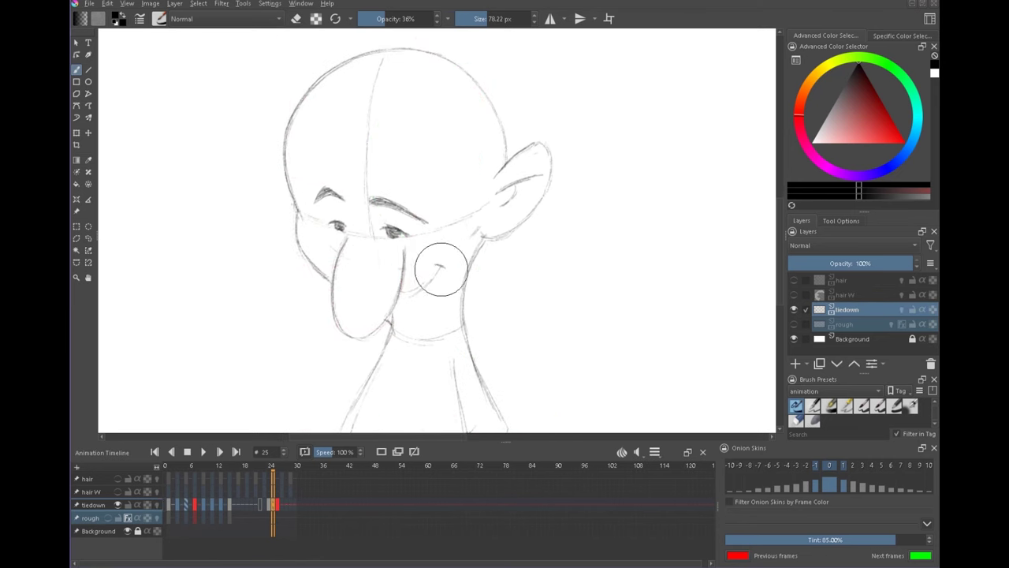
pyautogui.press('Left')
pyautogui.press('Right')
pyautogui.press('Right')
pyautogui.press('Left')
pyautogui.press('Right')
pyautogui.press('Left')
# Step: Mark small reference crosses beside the neck and on the nose bridge of frame 25 while comparing neighbouring frames
pyautogui.moveTo(517, 303); pyautogui.dragTo(522, 307)
pyautogui.press('Right')
pyautogui.press('Left')
pyautogui.press('Left')
pyautogui.press('Right')
pyautogui.moveTo(368, 228); pyautogui.dragTo(364, 232)
pyautogui.moveTo(364, 229); pyautogui.dragTo(368, 232)
# Step: Erase the upper end of frame 25's mouth line after comparing it with the neighbouring frames
pyautogui.press('Left')
pyautogui.press('Left')
pyautogui.press('Right')
pyautogui.press('Right')
pyautogui.press('e')
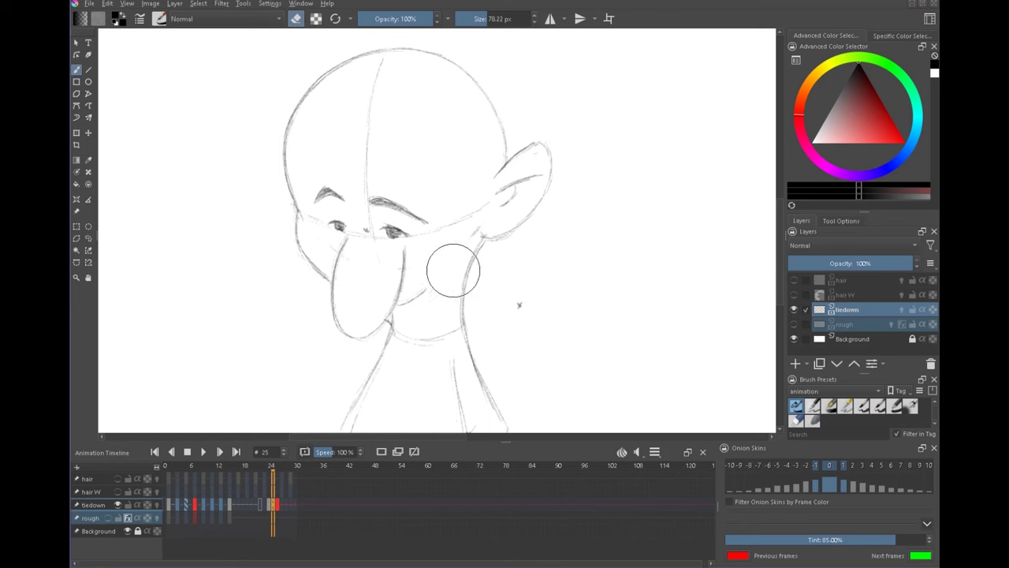
pyautogui.moveTo(430, 293); pyautogui.dragTo(435, 261)
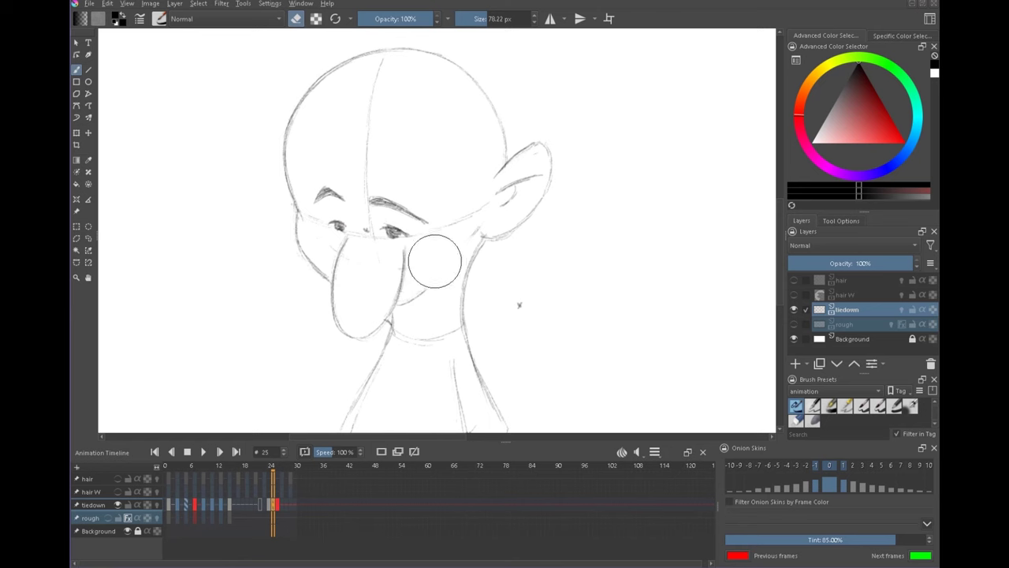
# Step: Undo the last stroke and redraw the smile line with its corner mark beside the nose on frame 25
pyautogui.hotkey('ctrl', 'z')
pyautogui.press('e')
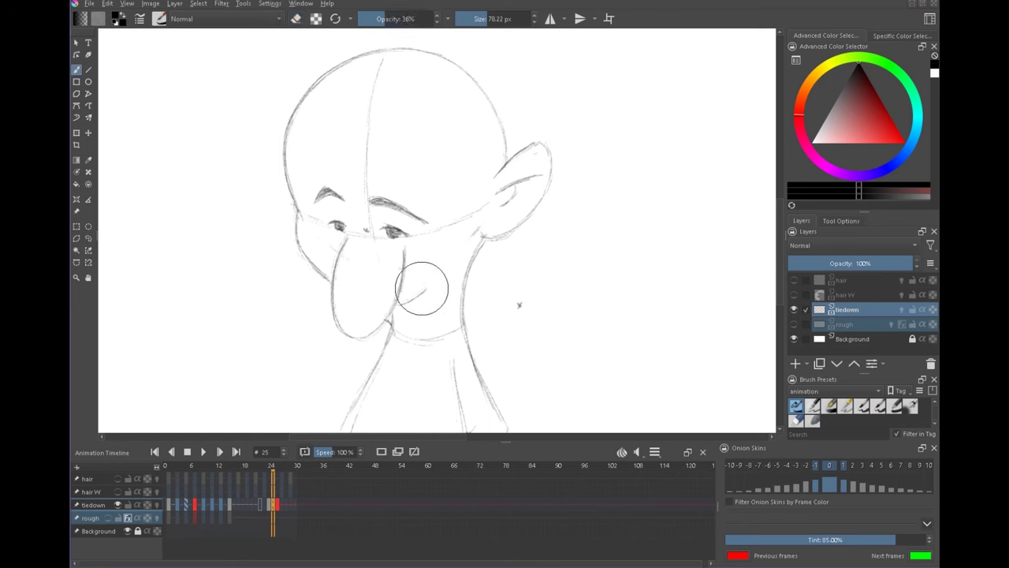
pyautogui.moveTo(416, 296); pyautogui.dragTo(432, 279)
pyautogui.press('e')
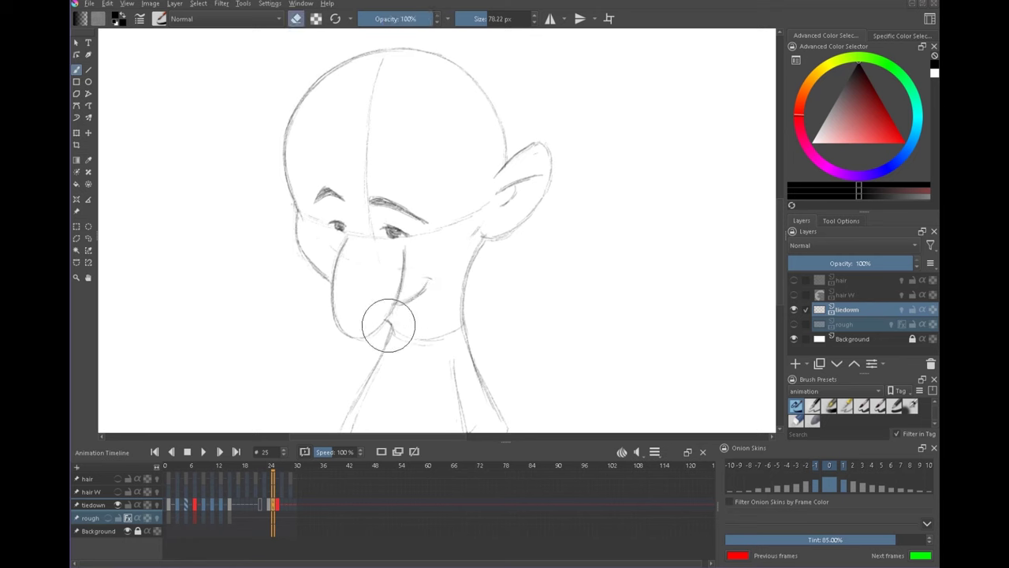
# Step: Darken the chin and jaw line on frame 25 and sketch the bent arm, lower torso edge and collar line
pyautogui.press('e')
pyautogui.moveTo(389, 325)
pyautogui.mouseDown()
pyautogui.moveTo(463, 327)
pyautogui.moveTo(440, 216)
pyautogui.mouseUp()
pyautogui.moveTo(396, 366); pyautogui.dragTo(443, 382)
pyautogui.moveTo(482, 318); pyautogui.dragTo(435, 406)
pyautogui.moveTo(474, 352); pyautogui.dragTo(478, 407)
pyautogui.moveTo(431, 253); pyautogui.dragTo(433, 269)
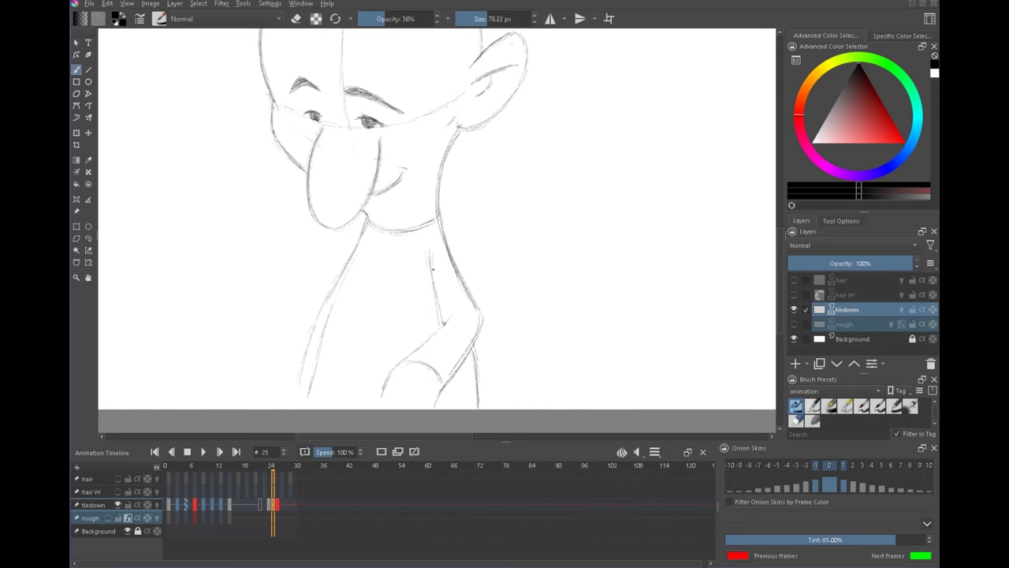
# Step: Refine the lapel, upper forearm edge and rounded hand on frame 25, checking them against frame 24
pyautogui.press('Left')
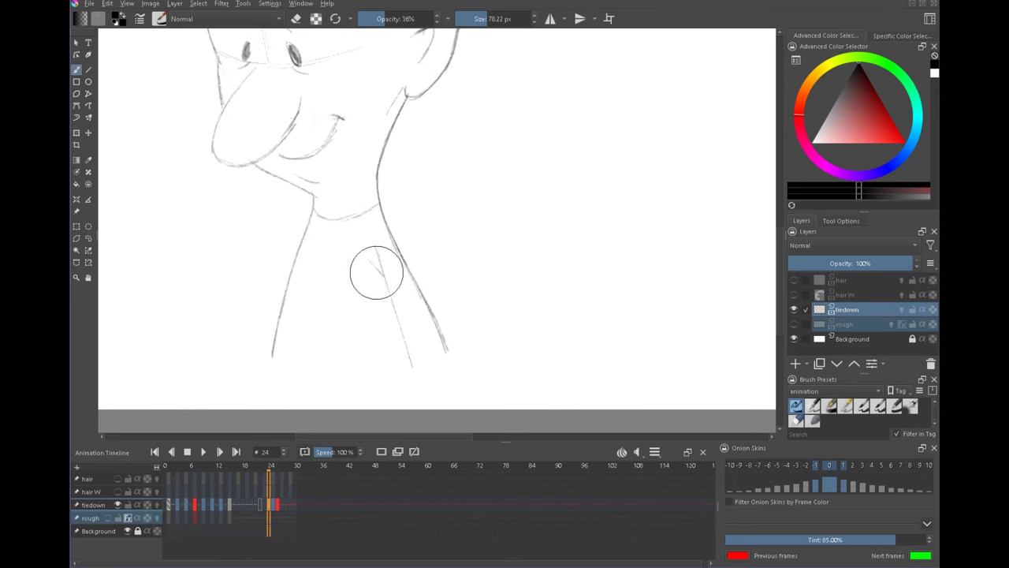
pyautogui.press('Right')
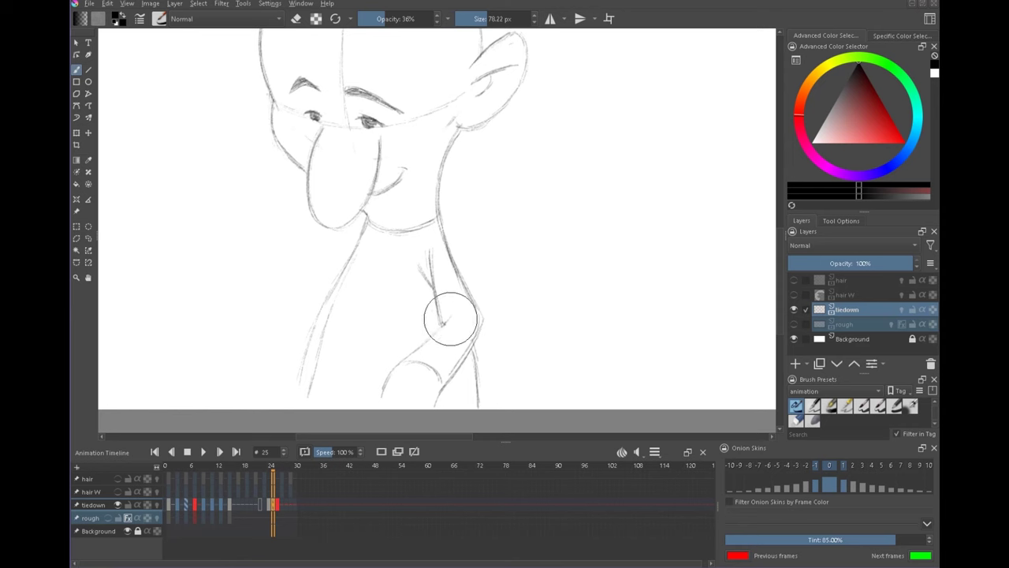
pyautogui.moveTo(450, 318)
pyautogui.mouseDown()
pyautogui.moveTo(391, 374)
pyautogui.moveTo(378, 406)
pyautogui.mouseUp()
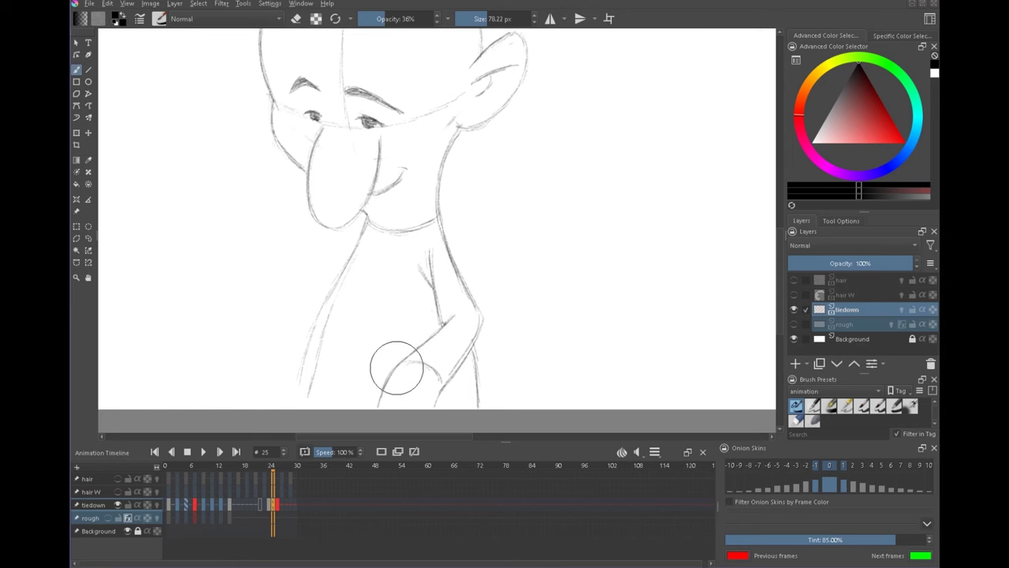
pyautogui.moveTo(407, 360)
pyautogui.mouseDown()
pyautogui.moveTo(436, 367)
pyautogui.moveTo(440, 380)
pyautogui.mouseUp()
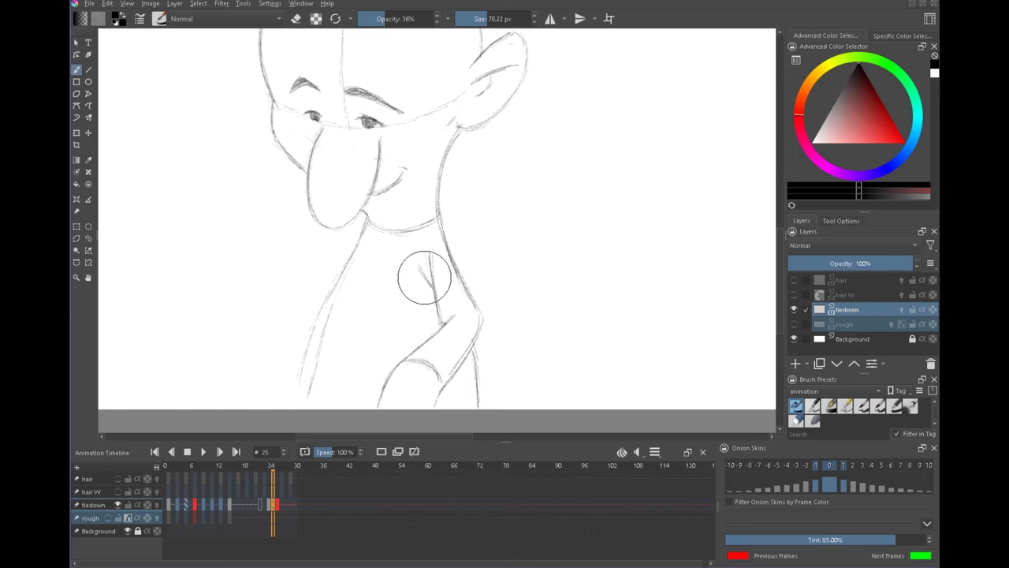
pyautogui.moveTo(420, 268); pyautogui.dragTo(440, 320)
pyautogui.press('Left')
pyautogui.press('Right')
# Step: Firm up the character's front torso and arm contours from below the chin to the canvas edge on frame 25
pyautogui.moveTo(358, 248); pyautogui.dragTo(351, 260)
pyautogui.moveTo(333, 298); pyautogui.dragTo(321, 307)
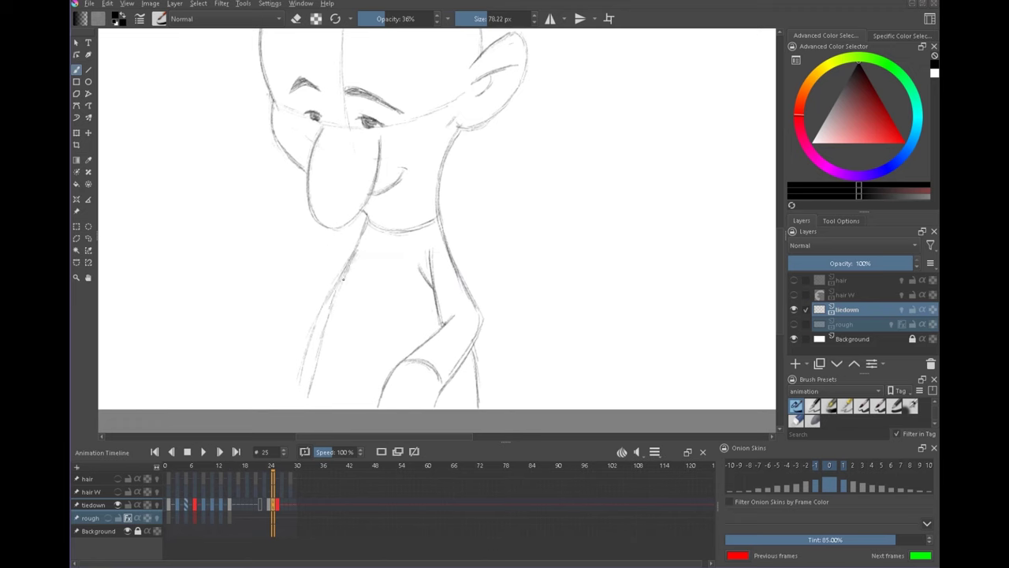
pyautogui.moveTo(314, 371); pyautogui.dragTo(307, 406)
pyautogui.moveTo(366, 216); pyautogui.dragTo(348, 261)
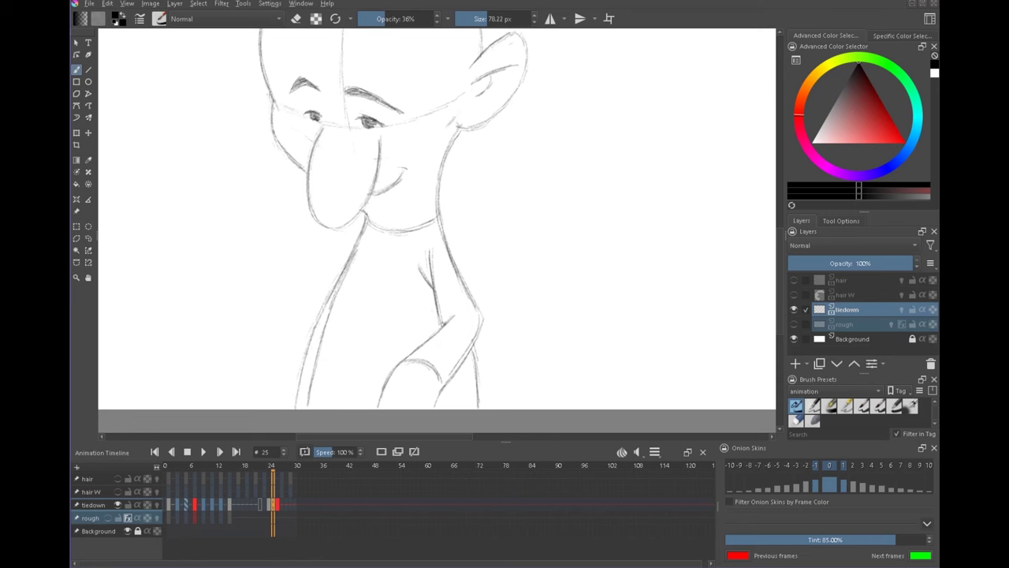
# Step: Strengthen the back of the neck, the elbow and the torso line below it on frame 25
pyautogui.moveTo(442, 163); pyautogui.dragTo(443, 171)
pyautogui.moveTo(481, 314); pyautogui.dragTo(479, 322)
pyautogui.moveTo(467, 354)
pyautogui.mouseDown()
pyautogui.moveTo(436, 405)
pyautogui.moveTo(478, 406)
pyautogui.mouseUp()
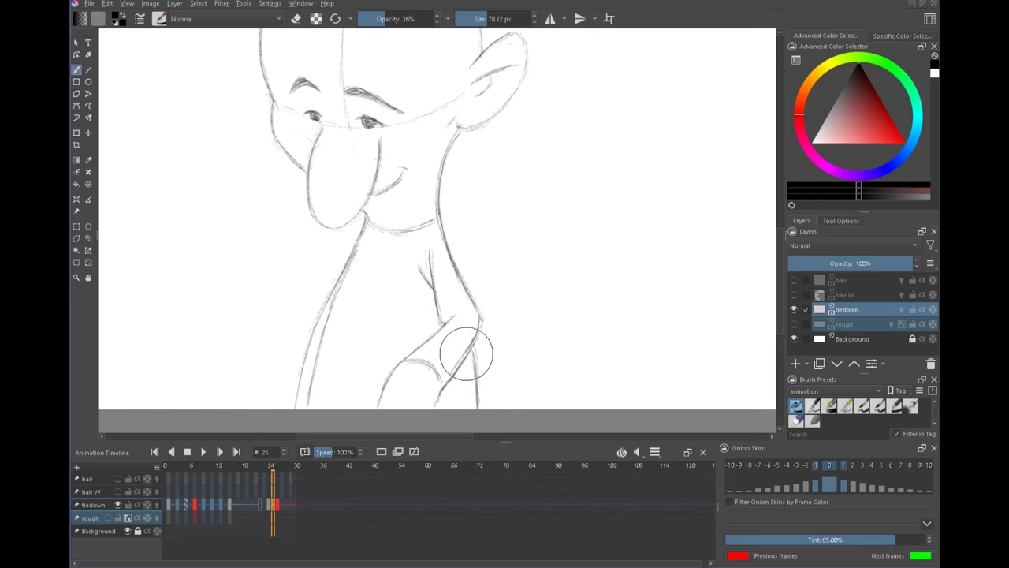
pyautogui.moveTo(384, 230); pyautogui.dragTo(427, 225)
pyautogui.moveTo(502, 224); pyautogui.dragTo(551, 232)
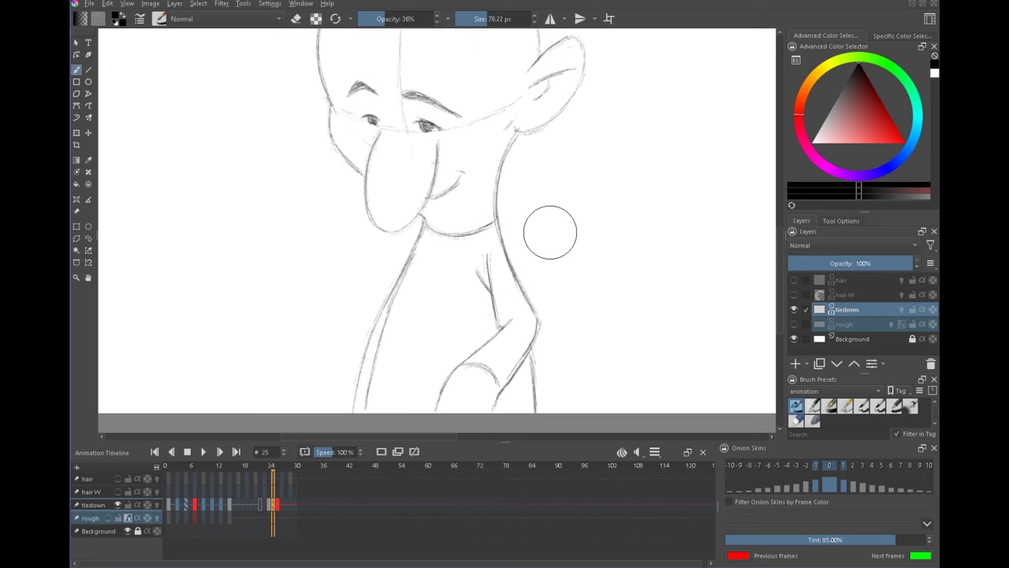
# Step: Compare the neighbouring frames, then darken the lapel line and extend the torso lines downward on frame 24
pyautogui.press('Left')
pyautogui.press('Right')
pyautogui.press('Right')
pyautogui.press('Left')
pyautogui.press('Left')
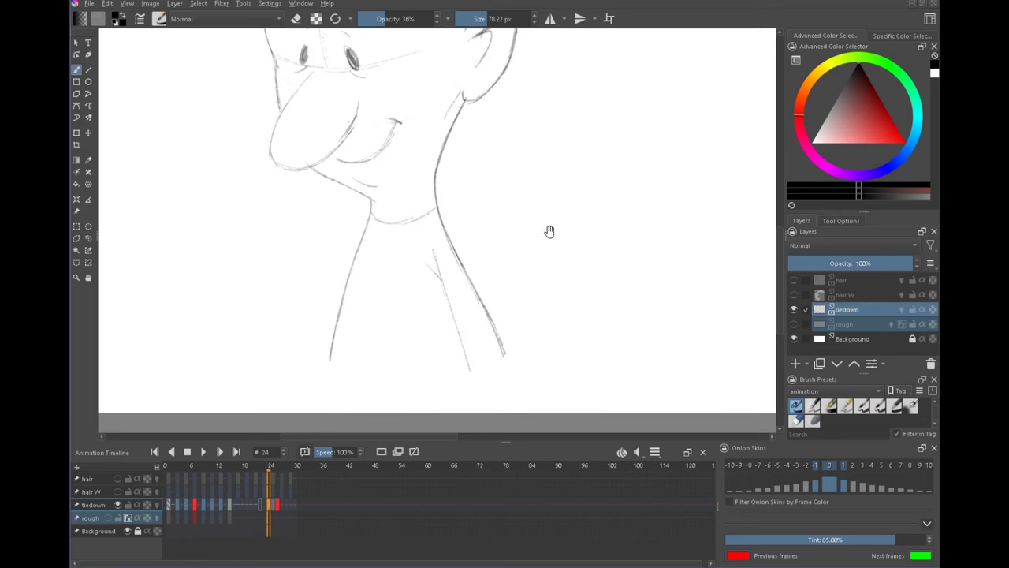
pyautogui.moveTo(518, 304); pyautogui.dragTo(505, 253)
pyautogui.moveTo(422, 207); pyautogui.dragTo(466, 344)
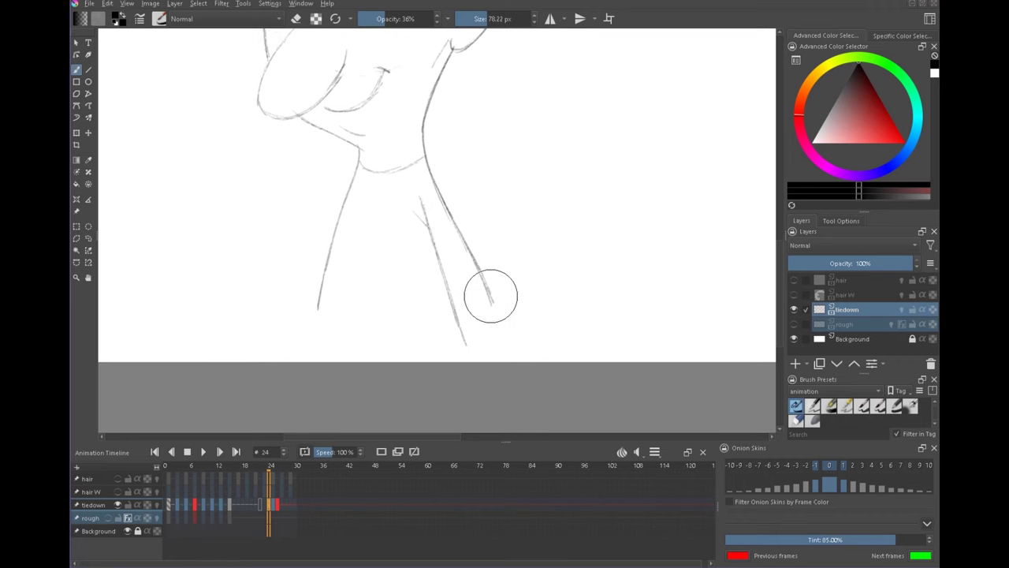
pyautogui.moveTo(492, 298); pyautogui.dragTo(499, 334)
pyautogui.moveTo(318, 304); pyautogui.dragTo(314, 344)
pyautogui.moveTo(408, 272); pyautogui.dragTo(458, 414)
# Step: Add a short jaw stroke just below the ear on frames 24 and 25
pyautogui.moveTo(490, 180); pyautogui.dragTo(483, 205)
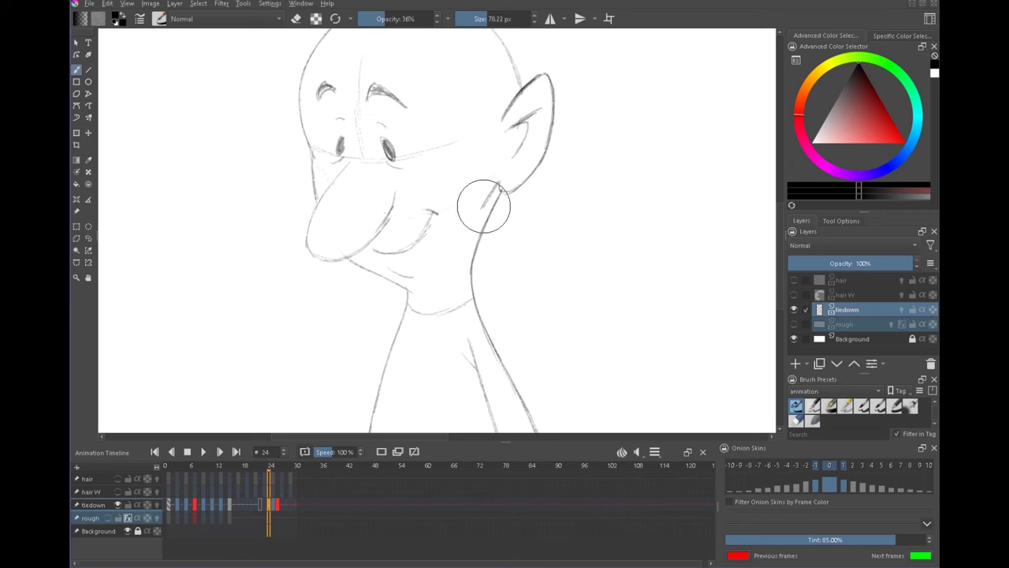
pyautogui.press('.')
pyautogui.moveTo(552, 214); pyautogui.dragTo(548, 226)
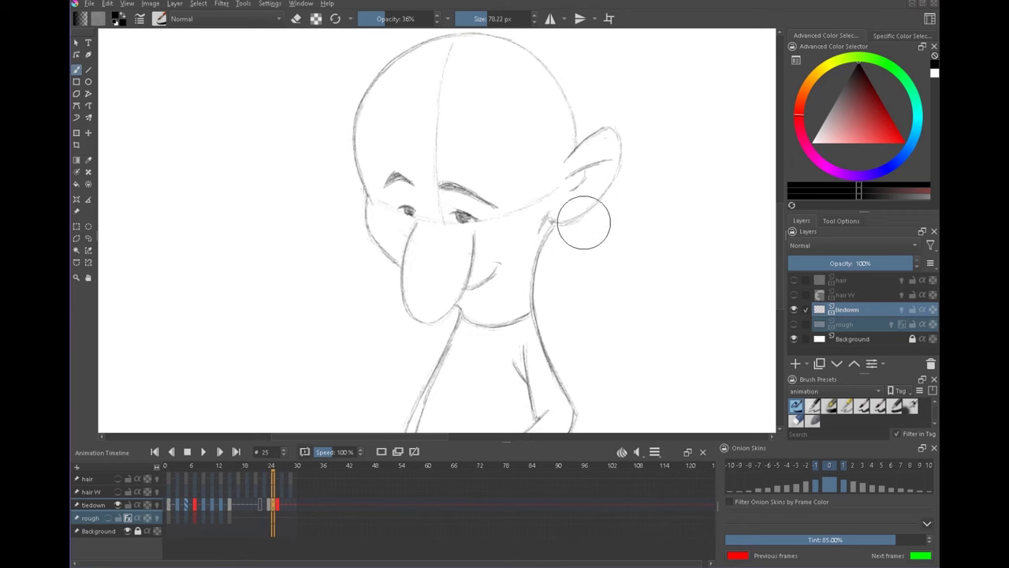
# Step: Flip back and forth through frames 24 to 26 to check the motion of the head turn
pyautogui.press(',')
pyautogui.press('.')
pyautogui.press('.')
pyautogui.press(',')
pyautogui.press(',')
pyautogui.press(',')
pyautogui.press('.')
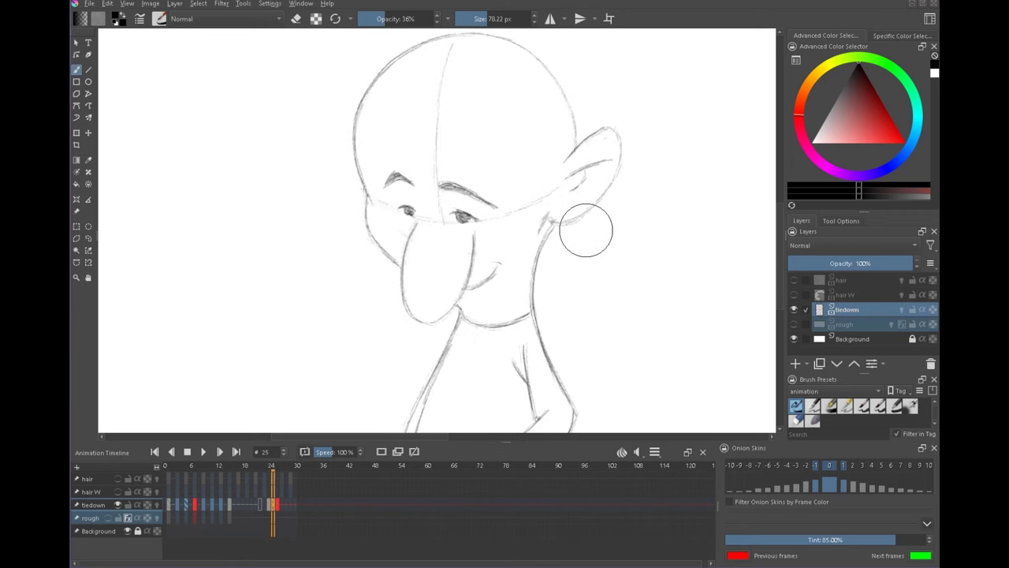
pyautogui.press('.')
pyautogui.moveTo(588, 226); pyautogui.dragTo(519, 316)
pyautogui.moveTo(266, 166); pyautogui.dragTo(272, 227)
pyautogui.moveTo(402, 258); pyautogui.dragTo(336, 355)
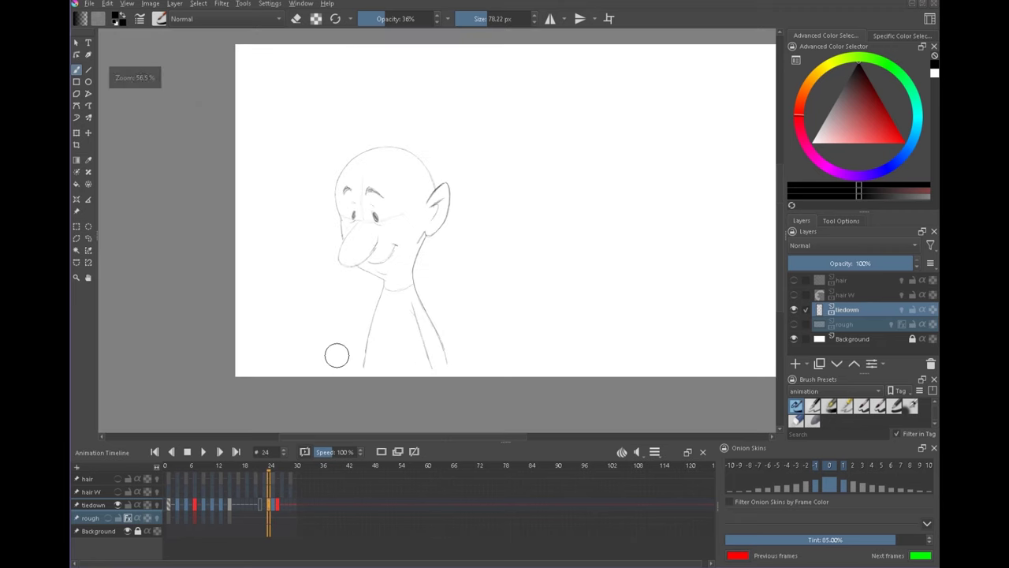
pyautogui.click(273, 505)
pyautogui.click(265, 506)
pyautogui.click(274, 509)
pyautogui.click(270, 506)
pyautogui.press('Right')
pyautogui.press('Right')
pyautogui.press('Left')
pyautogui.press('Left')
pyautogui.press('Right')
pyautogui.press('Right')
pyautogui.press('Left')
pyautogui.press('Left')
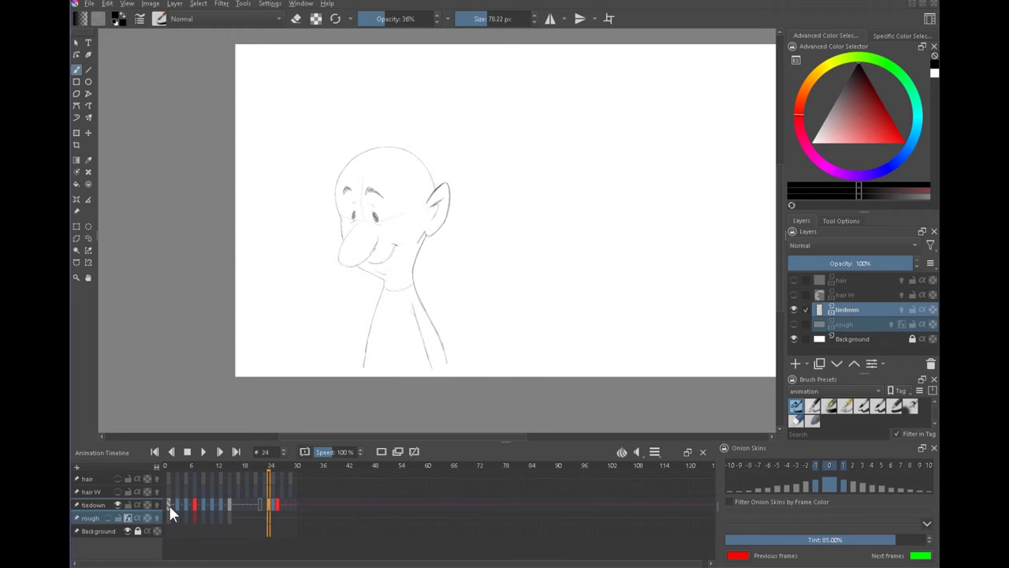
# Step: Review the tiedown drawings on frames 1, 3 and 5 against those on frames 25 and 26
pyautogui.click(168, 504)
pyautogui.click(178, 505)
pyautogui.click(186, 505)
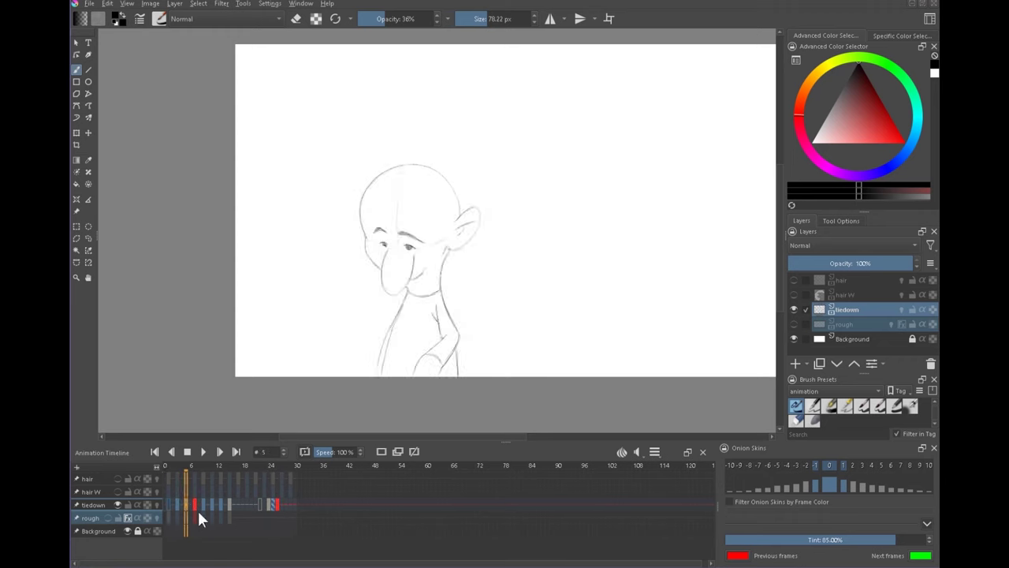
pyautogui.click(271, 509)
pyautogui.click(277, 507)
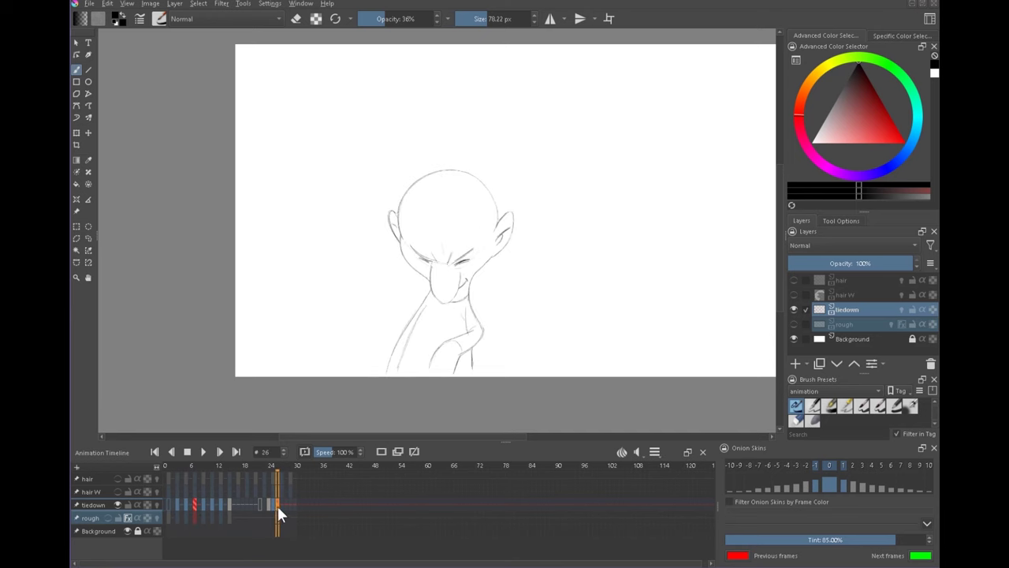
pyautogui.click(273, 504)
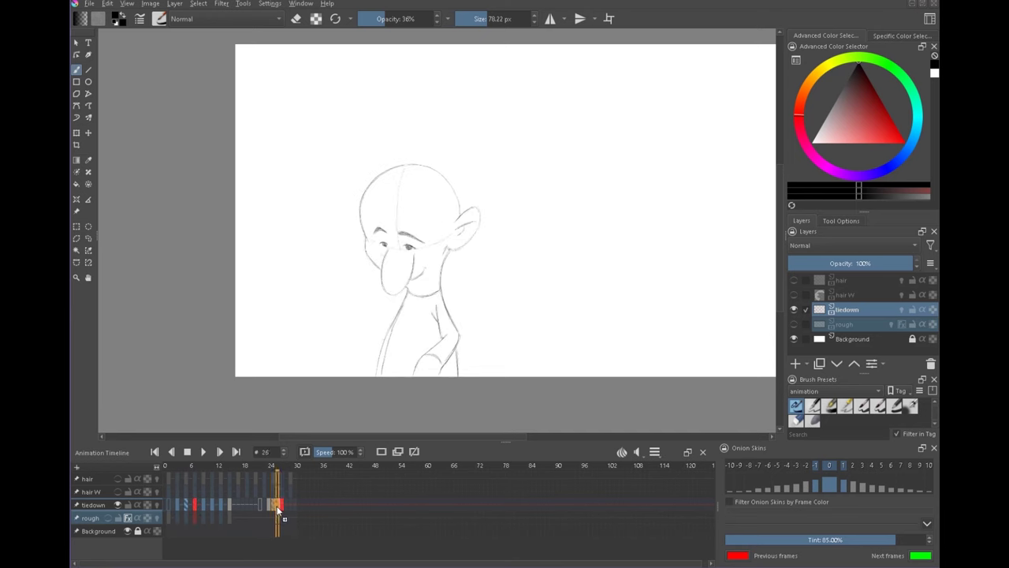
pyautogui.click(267, 503)
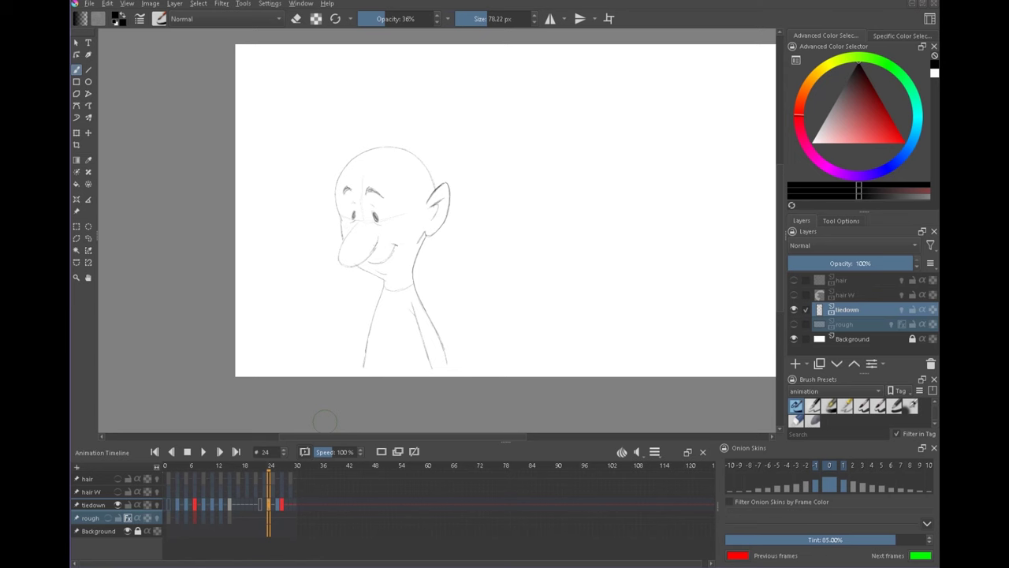
pyautogui.click(166, 499)
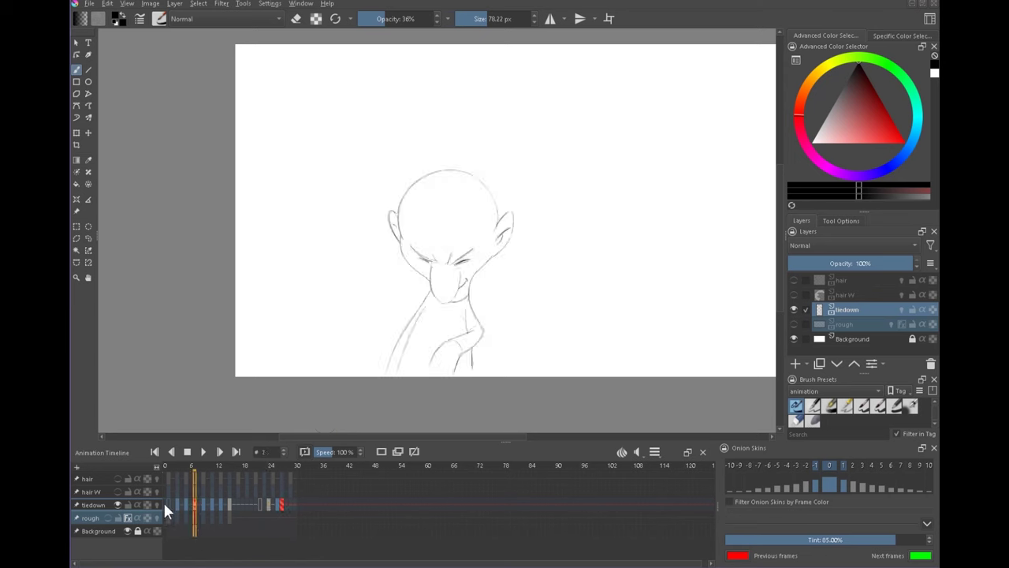
pyautogui.hotkey('ctrl', 'z')
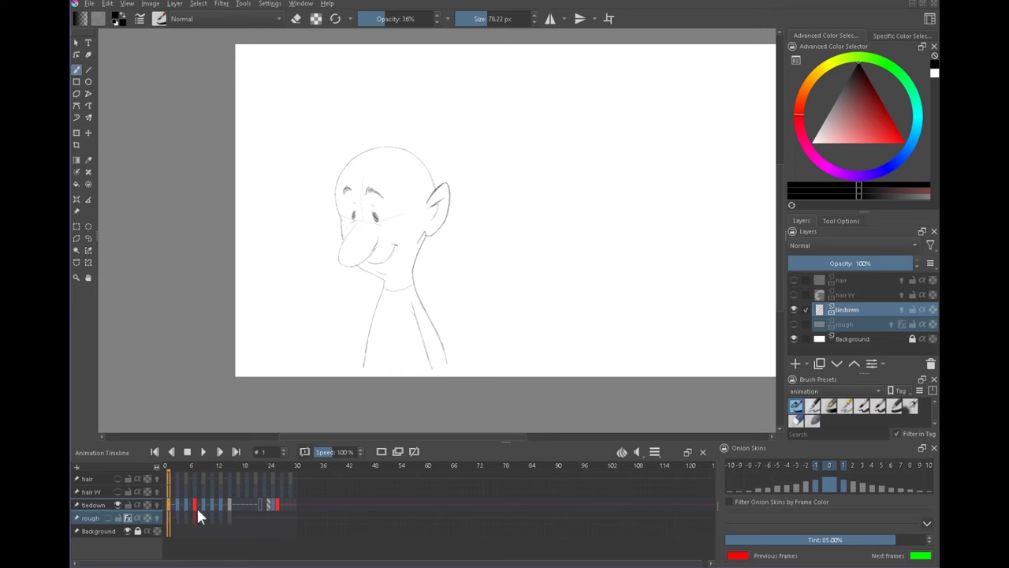
# Step: Move the tiedown keyframe from frame 24 to 23 and paste a clone of frame 3's head circle on frame 24
pyautogui.click(266, 507)
pyautogui.click(177, 508)
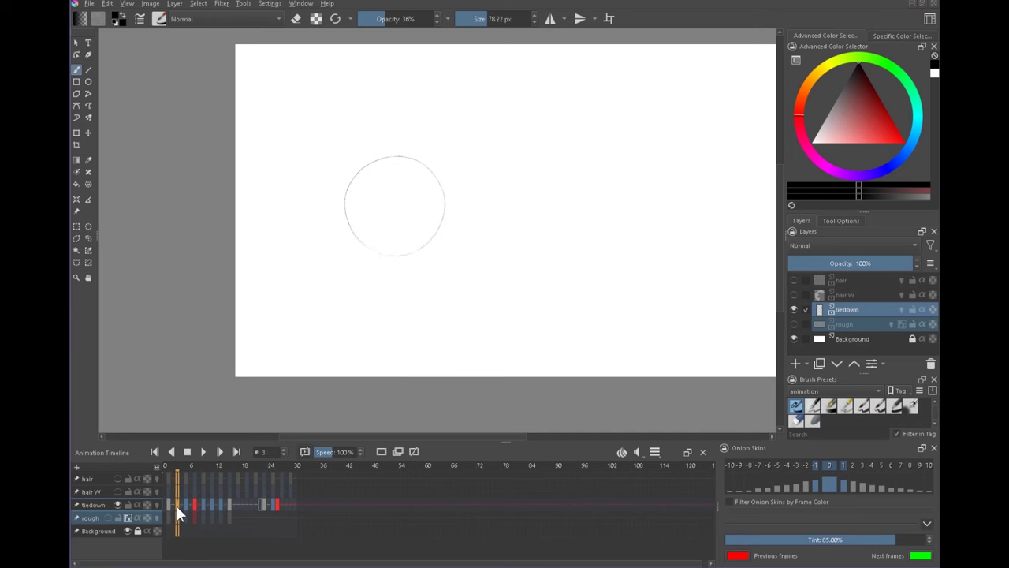
pyautogui.rightClick(177, 508)
pyautogui.click(215, 419)
pyautogui.click(267, 503)
pyautogui.rightClick(268, 504)
pyautogui.click(302, 529)
pyautogui.click(265, 505)
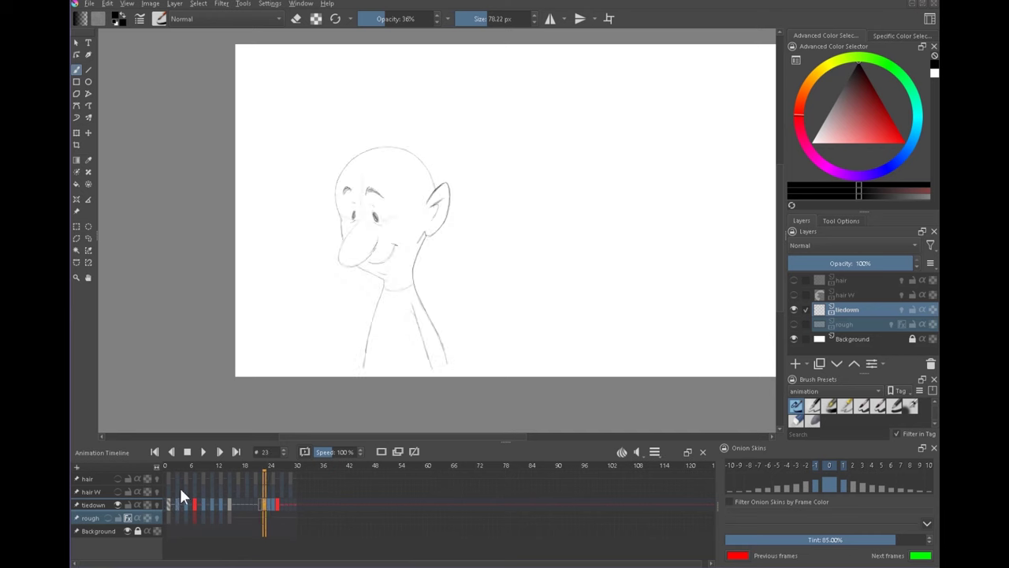
pyautogui.moveTo(267, 503); pyautogui.dragTo(277, 502)
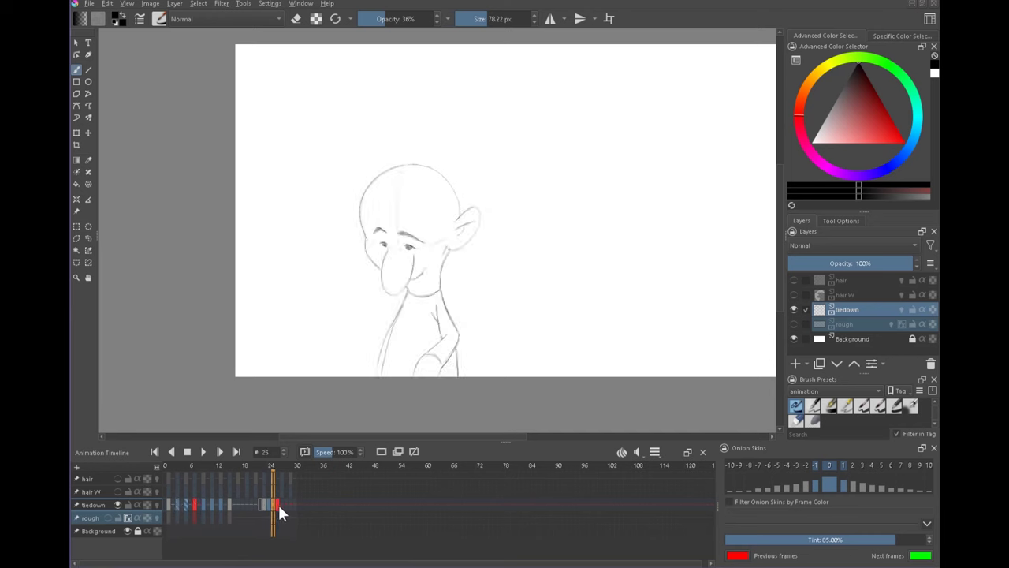
pyautogui.click(268, 505)
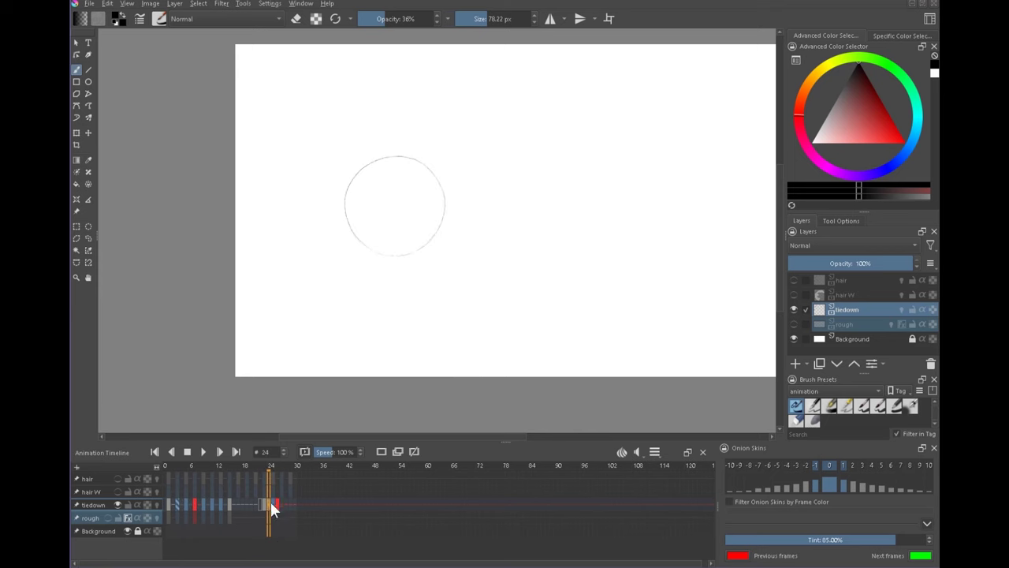
# Step: Turn on onion skins for the tiedown layer and zoom in on the head circle on frame 24
pyautogui.click(156, 505)
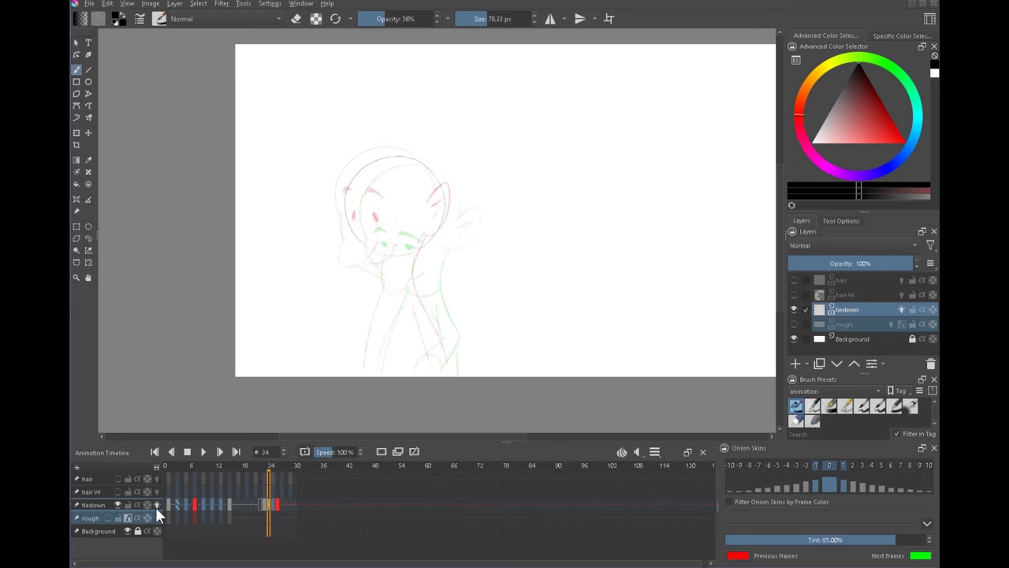
pyautogui.moveTo(399, 227); pyautogui.dragTo(448, 175)
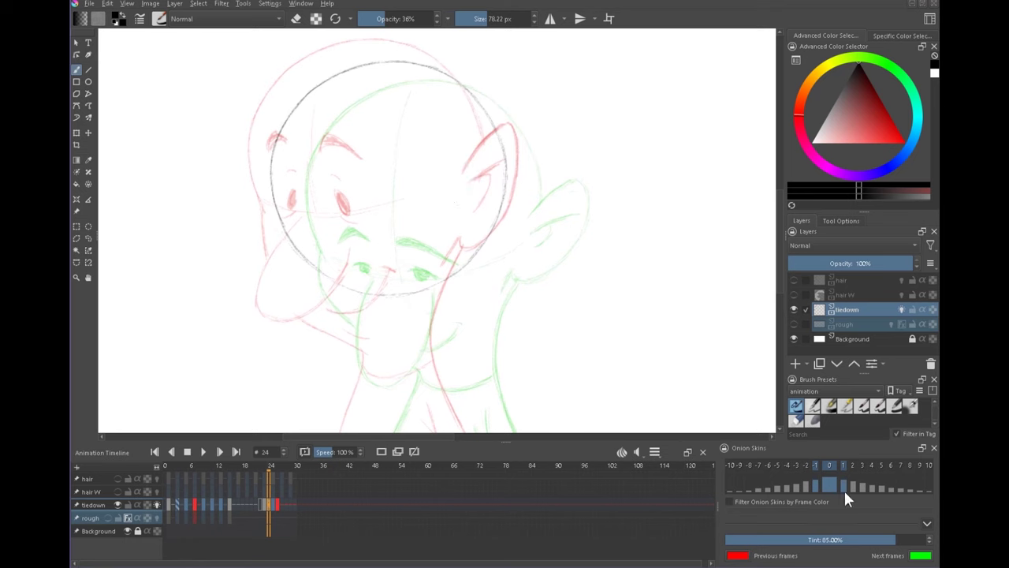
pyautogui.moveTo(461, 266); pyautogui.dragTo(493, 290)
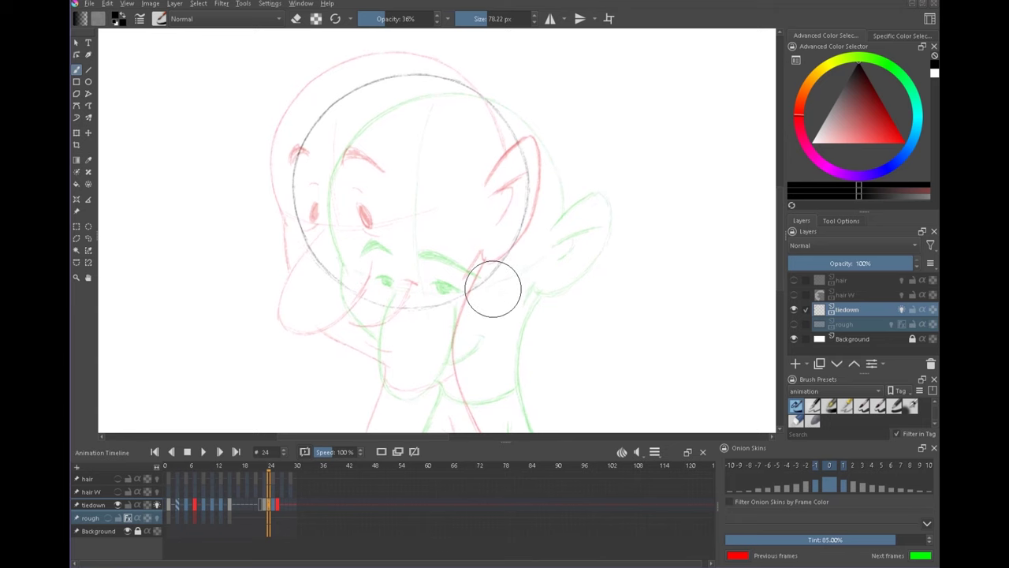
pyautogui.moveTo(486, 359); pyautogui.dragTo(475, 302)
# Step: Draw the long drooping nose on frame 24, placed between the red and green onion-skin poses
pyautogui.moveTo(352, 215)
pyautogui.mouseDown()
pyautogui.moveTo(325, 314)
pyautogui.moveTo(347, 326)
pyautogui.mouseUp()
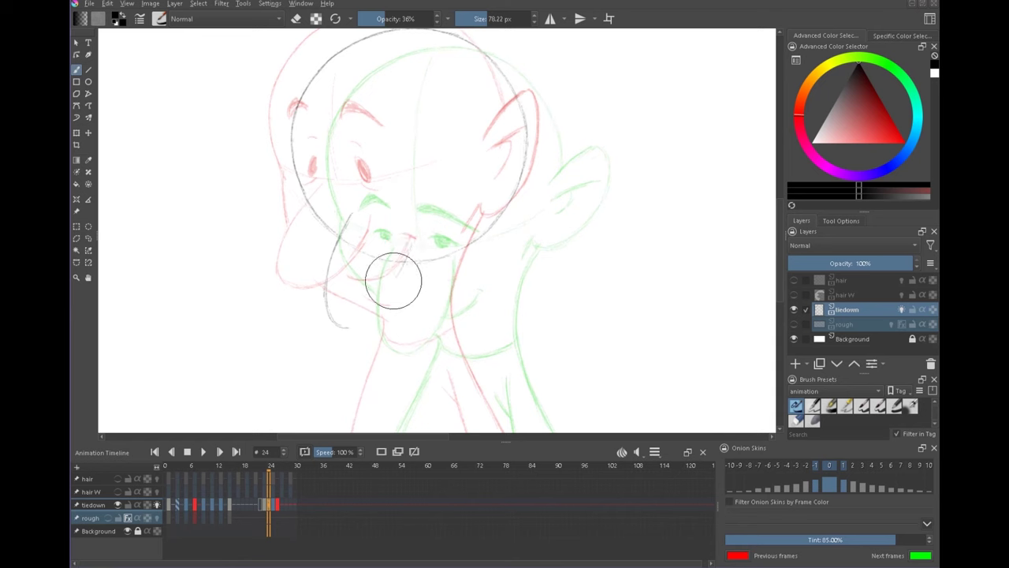
pyautogui.moveTo(404, 254); pyautogui.dragTo(360, 324)
pyautogui.moveTo(366, 319); pyautogui.dragTo(344, 328)
pyautogui.moveTo(352, 215); pyautogui.dragTo(347, 221)
pyautogui.moveTo(325, 283)
pyautogui.mouseDown()
pyautogui.moveTo(324, 304)
pyautogui.moveTo(350, 330)
pyautogui.mouseUp()
# Step: Draw both half-closed eyes above the nose on frame 24, between the onion-skin poses
pyautogui.moveTo(450, 255); pyautogui.dragTo(429, 280)
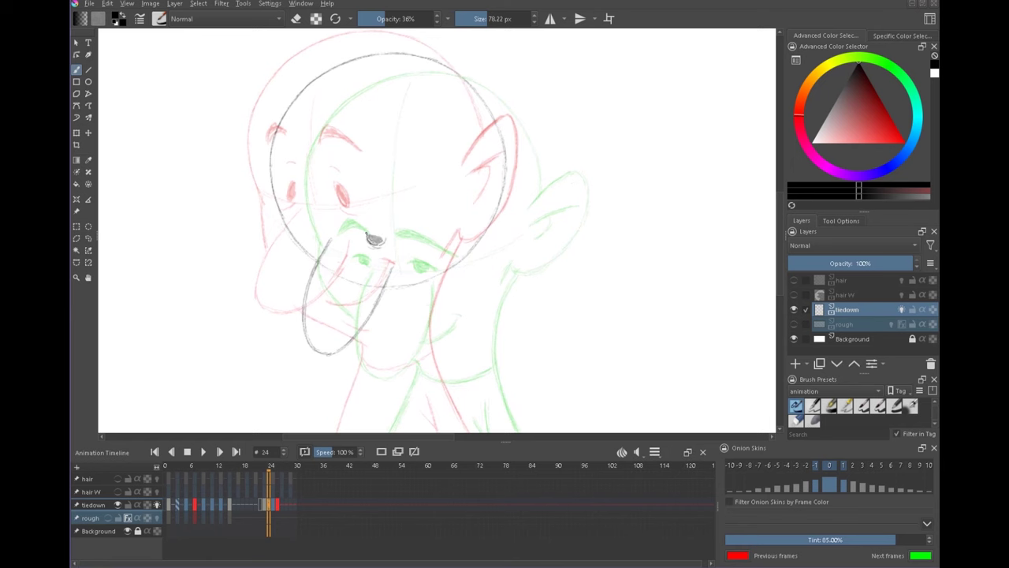
pyautogui.moveTo(367, 234); pyautogui.dragTo(380, 235)
pyautogui.moveTo(370, 235); pyautogui.dragTo(382, 238)
pyautogui.moveTo(313, 228); pyautogui.dragTo(317, 233)
# Step: Draw the ear on frame 24, with its outer contour and inner fold midway between the red and green onion-skin ears
pyautogui.moveTo(565, 300); pyautogui.dragTo(525, 299)
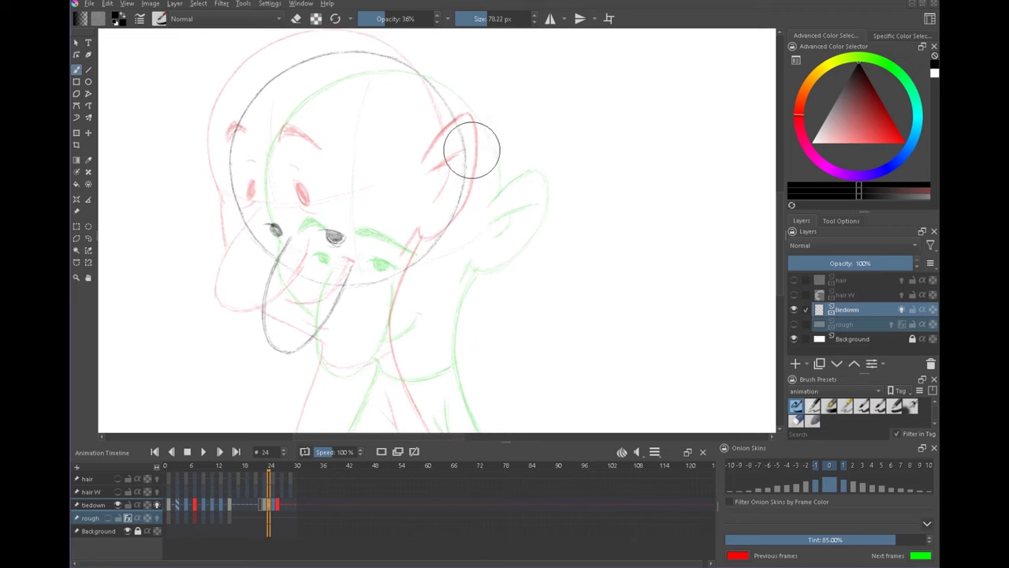
pyautogui.moveTo(449, 191)
pyautogui.mouseDown()
pyautogui.moveTo(478, 153)
pyautogui.moveTo(500, 145)
pyautogui.moveTo(507, 169)
pyautogui.mouseUp()
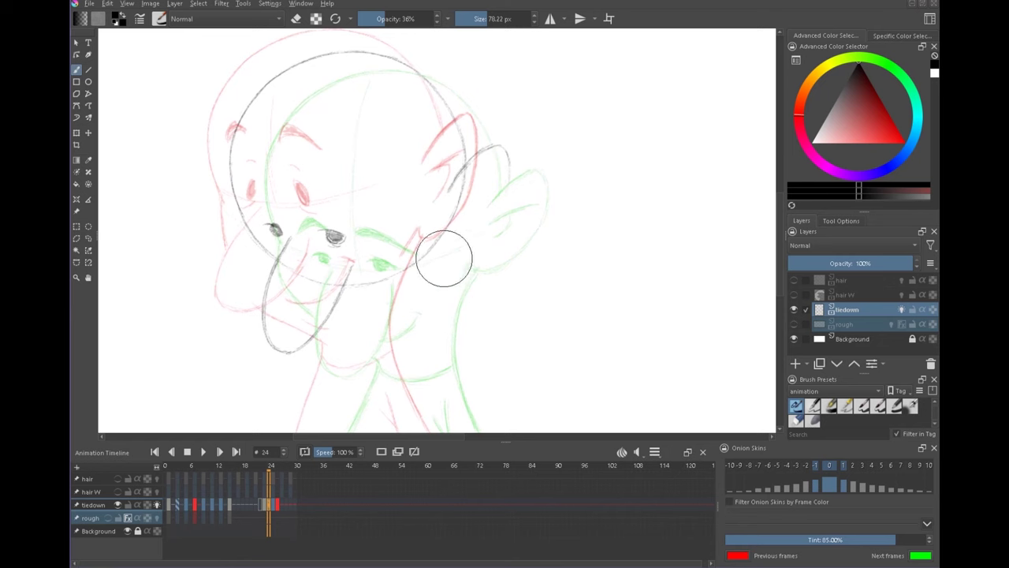
pyautogui.moveTo(440, 253); pyautogui.dragTo(452, 258)
pyautogui.moveTo(509, 173)
pyautogui.mouseDown()
pyautogui.moveTo(503, 207)
pyautogui.moveTo(460, 256)
pyautogui.mouseUp()
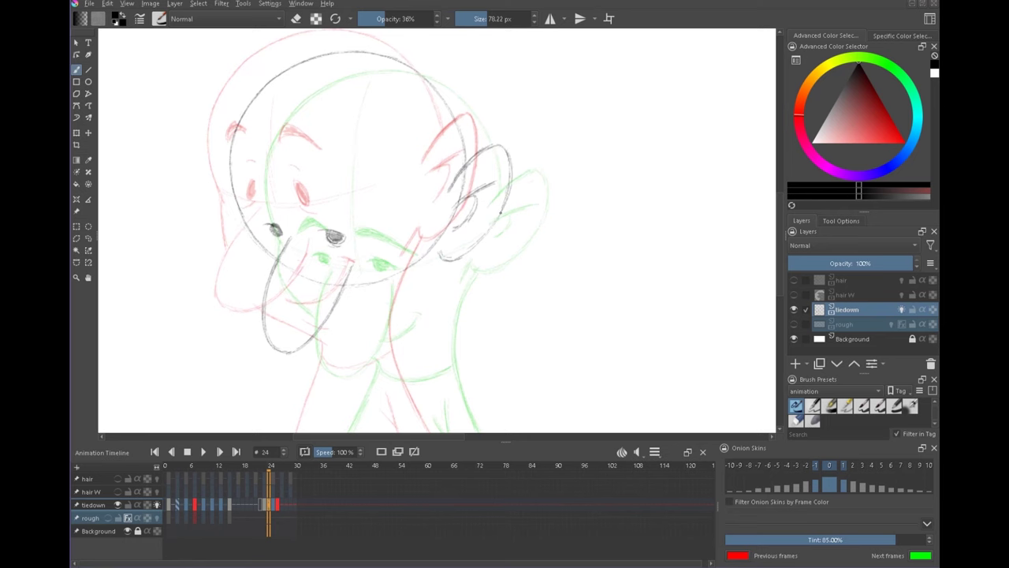
# Step: Draw the back of the neck below the ear and the front chest line on frame 24, between the onion-skin poses
pyautogui.moveTo(466, 354); pyautogui.dragTo(495, 272)
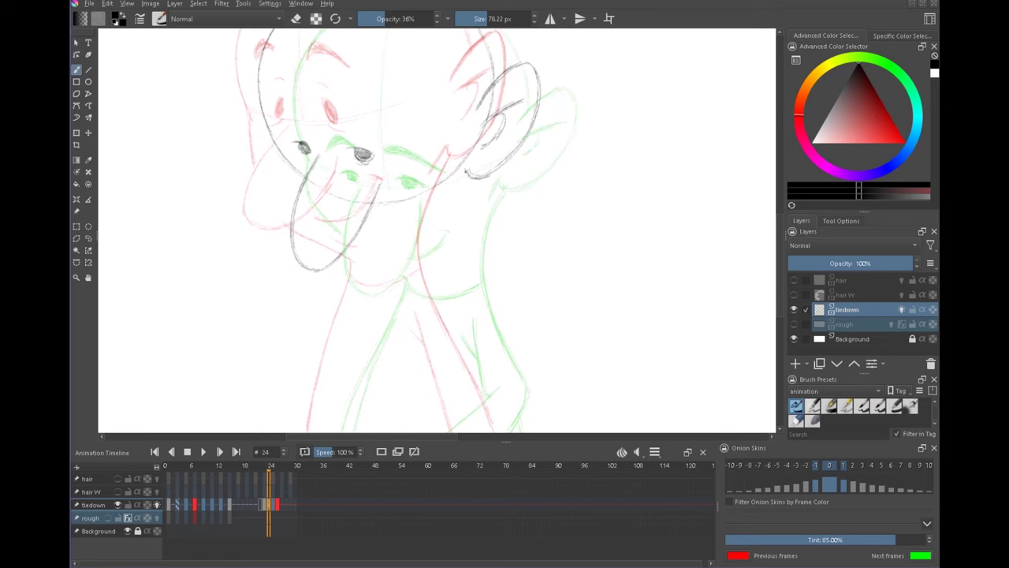
pyautogui.moveTo(525, 323); pyautogui.dragTo(528, 292)
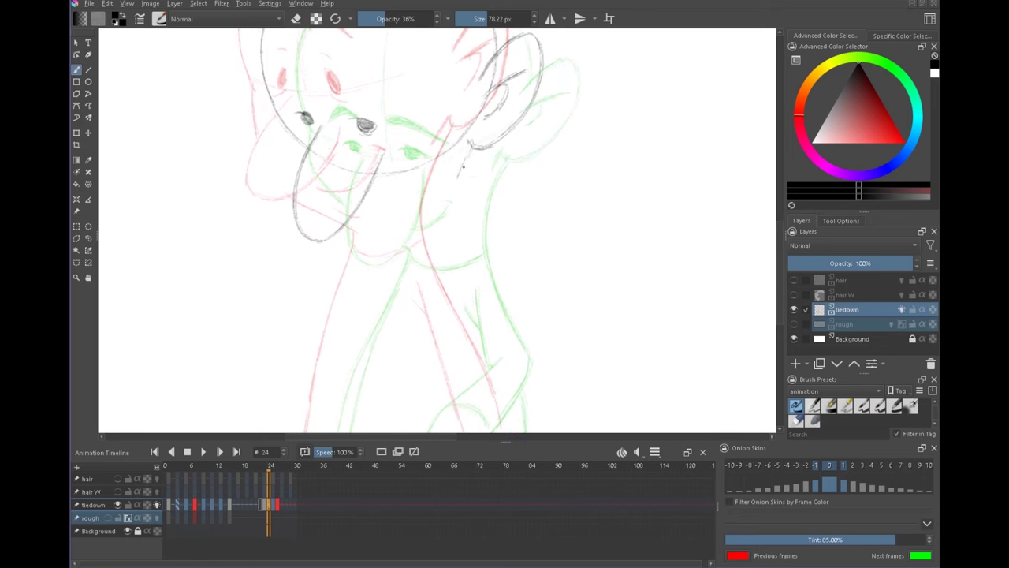
pyautogui.moveTo(463, 166)
pyautogui.mouseDown()
pyautogui.moveTo(453, 200)
pyautogui.moveTo(465, 285)
pyautogui.moveTo(501, 298)
pyautogui.mouseUp()
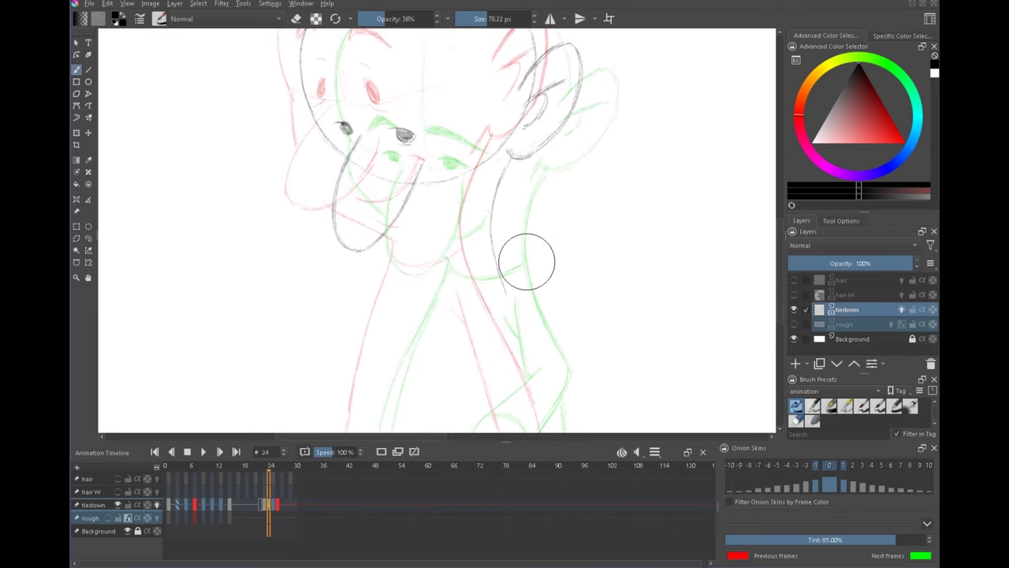
pyautogui.moveTo(559, 363); pyautogui.dragTo(588, 257)
pyautogui.moveTo(450, 140); pyautogui.dragTo(446, 161)
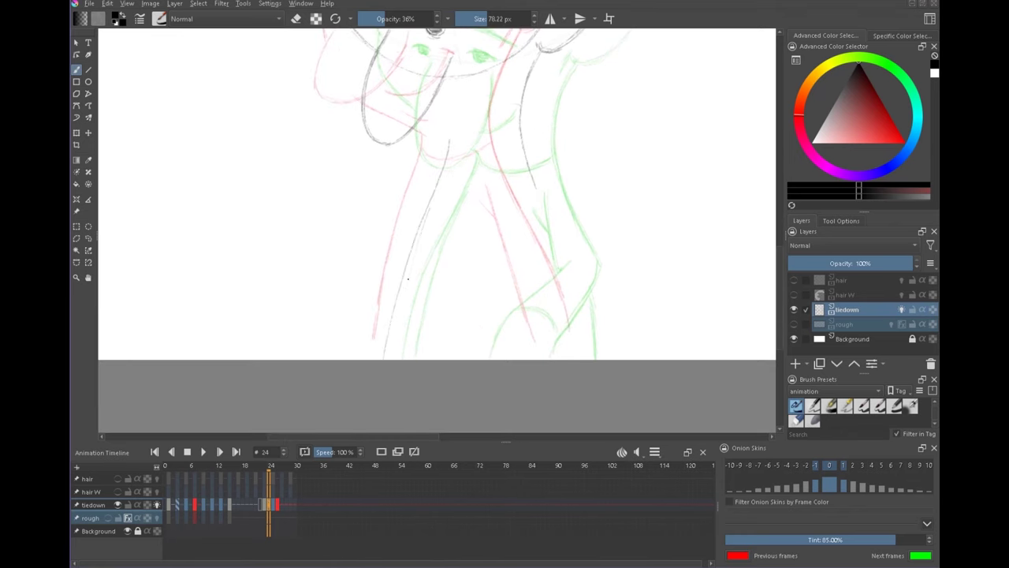
# Step: Draw the bent arm's outer and inner contours and the short armpit crease on frame 24
pyautogui.moveTo(598, 322); pyautogui.dragTo(514, 355)
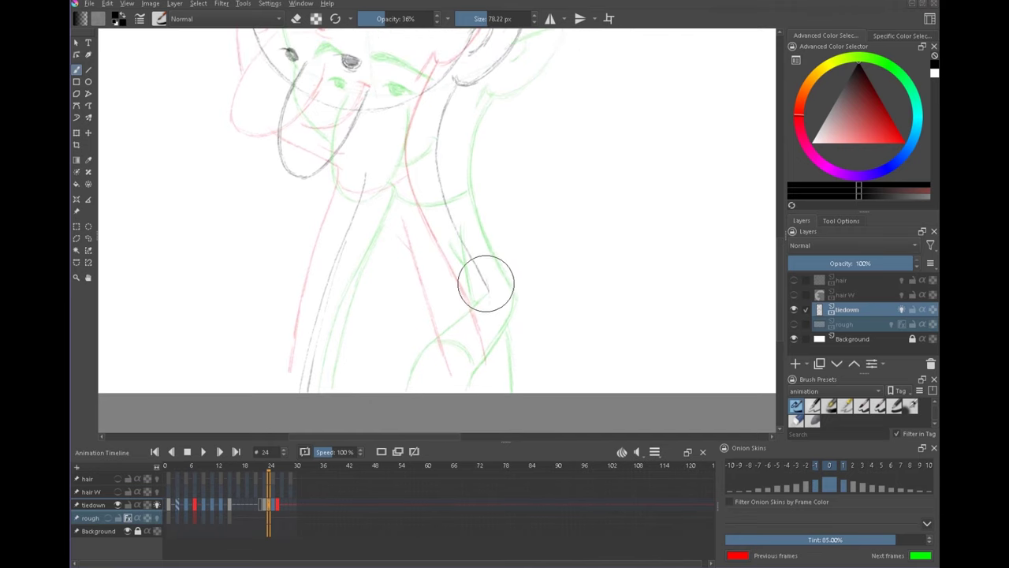
pyautogui.moveTo(489, 294); pyautogui.dragTo(476, 386)
pyautogui.moveTo(453, 294); pyautogui.dragTo(419, 385)
pyautogui.moveTo(420, 214); pyautogui.dragTo(450, 296)
pyautogui.moveTo(415, 236); pyautogui.dragTo(431, 255)
# Step: Draw the curved neckline across the base of the neck and the chin contour under the nose on frame 24
pyautogui.moveTo(514, 268); pyautogui.dragTo(578, 345)
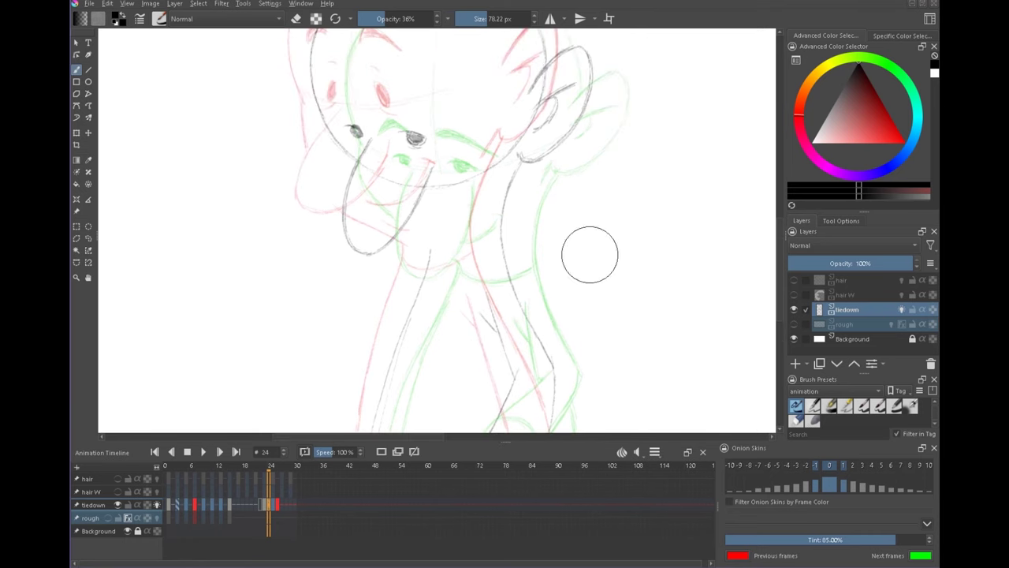
pyautogui.moveTo(429, 270)
pyautogui.mouseDown()
pyautogui.moveTo(495, 262)
pyautogui.moveTo(474, 272)
pyautogui.moveTo(499, 256)
pyautogui.mouseUp()
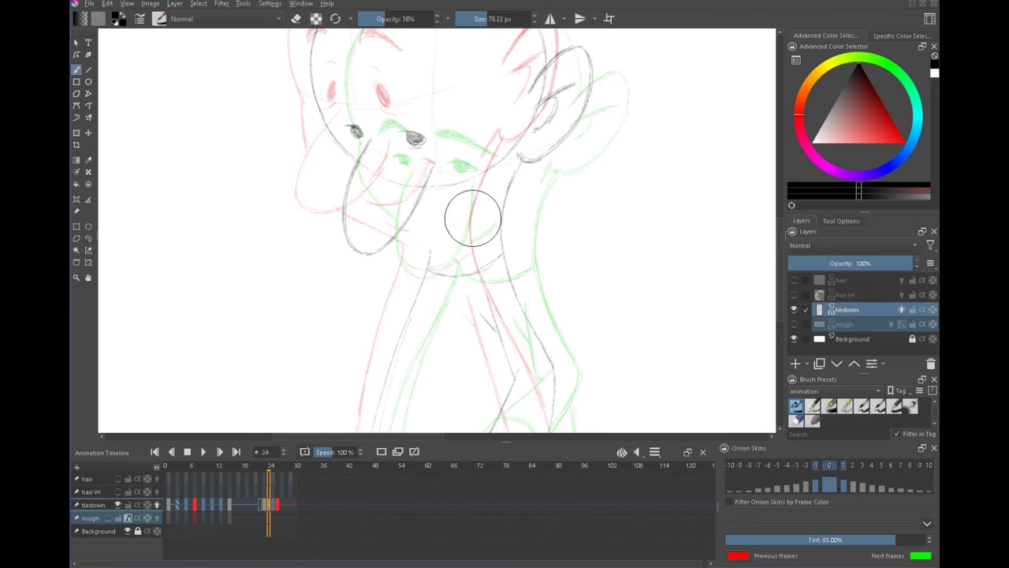
pyautogui.moveTo(430, 250); pyautogui.dragTo(458, 151)
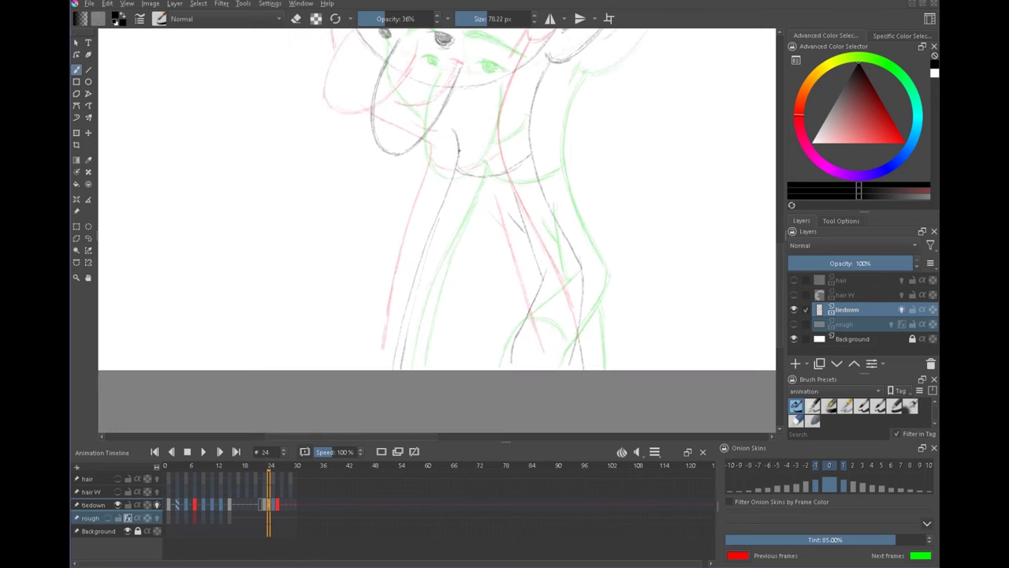
# Step: Reinforce the chest and arm lines and outline the far cheek beside the nose on frame 24
pyautogui.moveTo(439, 214); pyautogui.dragTo(411, 314)
pyautogui.moveTo(586, 248); pyautogui.dragTo(558, 340)
pyautogui.moveTo(518, 230); pyautogui.dragTo(526, 250)
pyautogui.moveTo(424, 230); pyautogui.dragTo(434, 241)
pyautogui.moveTo(331, 131); pyautogui.dragTo(349, 198)
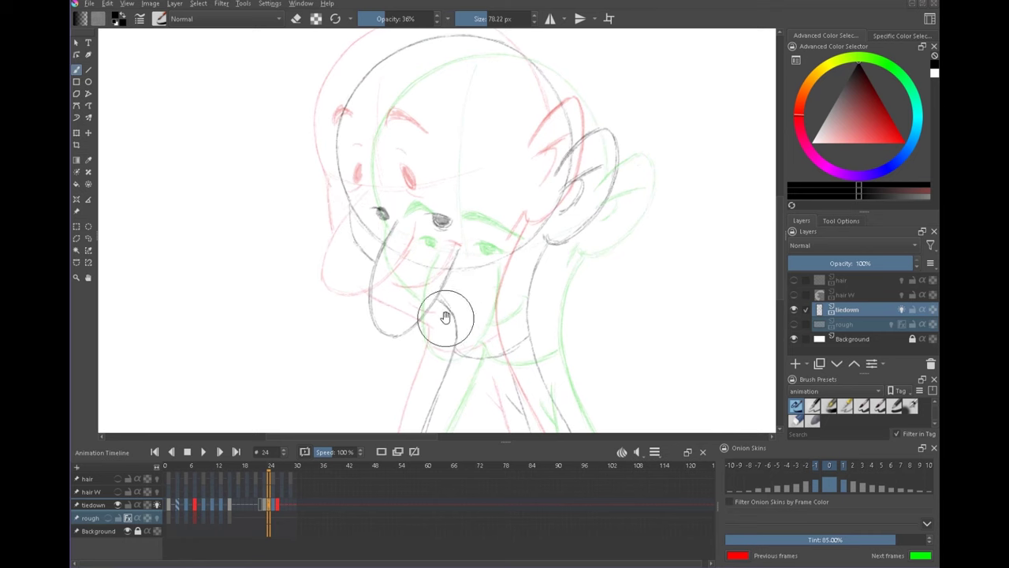
# Step: Draw and shade both arched eyebrows above the half-closed eyes on frame 24
pyautogui.moveTo(445, 316); pyautogui.dragTo(446, 343)
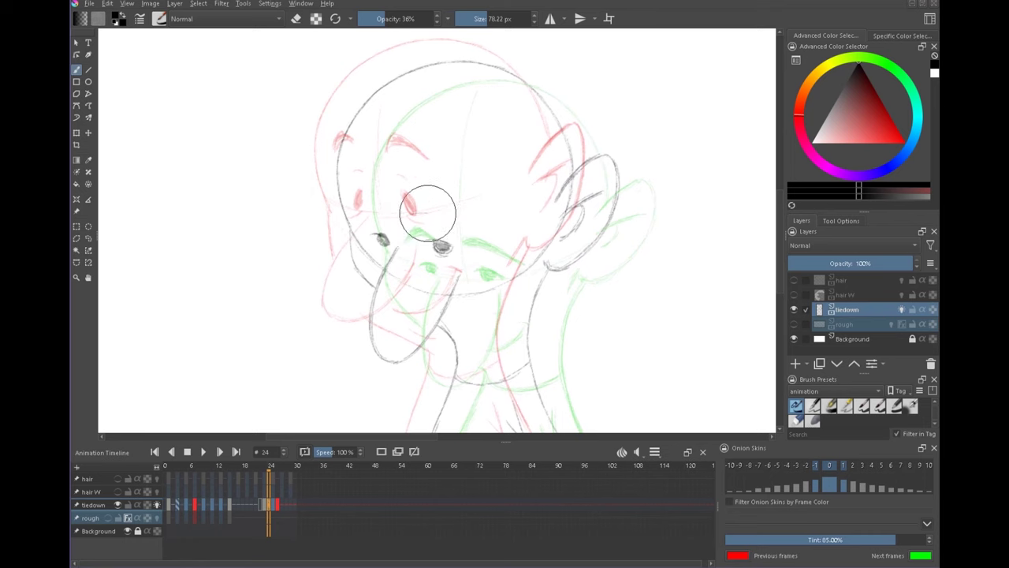
pyautogui.moveTo(413, 213)
pyautogui.mouseDown()
pyautogui.moveTo(467, 237)
pyautogui.moveTo(410, 209)
pyautogui.moveTo(328, 195)
pyautogui.mouseUp()
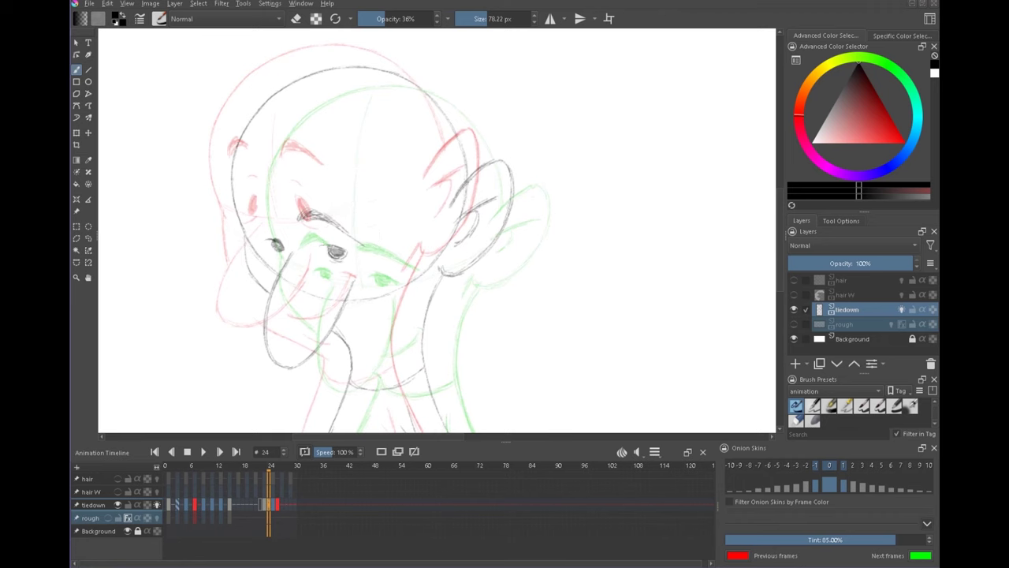
pyautogui.moveTo(390, 320); pyautogui.dragTo(513, 319)
pyautogui.moveTo(370, 208); pyautogui.dragTo(382, 205)
pyautogui.moveTo(369, 207)
pyautogui.mouseDown()
pyautogui.moveTo(391, 211)
pyautogui.moveTo(363, 215)
pyautogui.mouseUp()
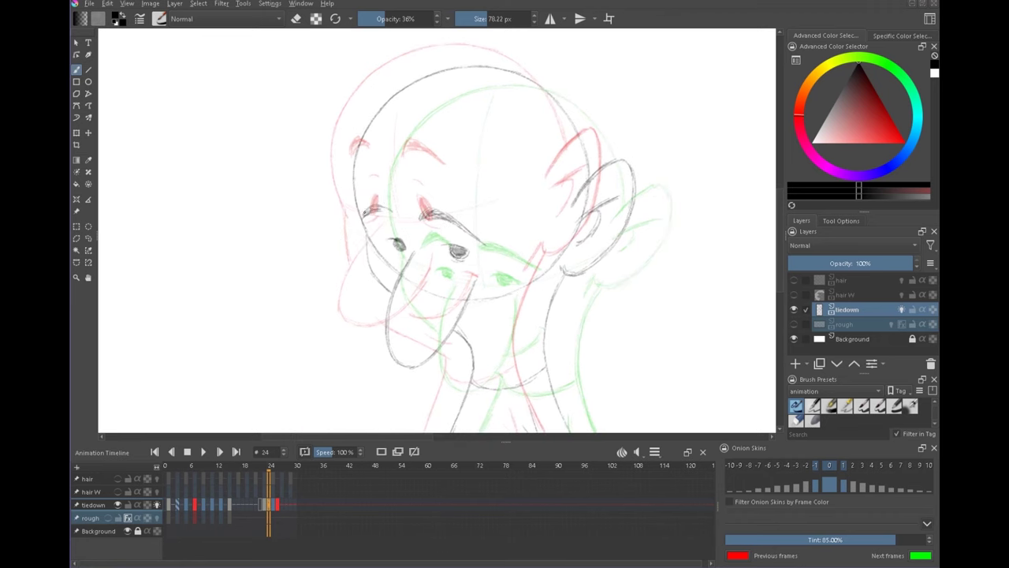
pyautogui.moveTo(619, 299)
pyautogui.mouseDown()
pyautogui.moveTo(521, 299)
pyautogui.moveTo(506, 272)
pyautogui.mouseUp()
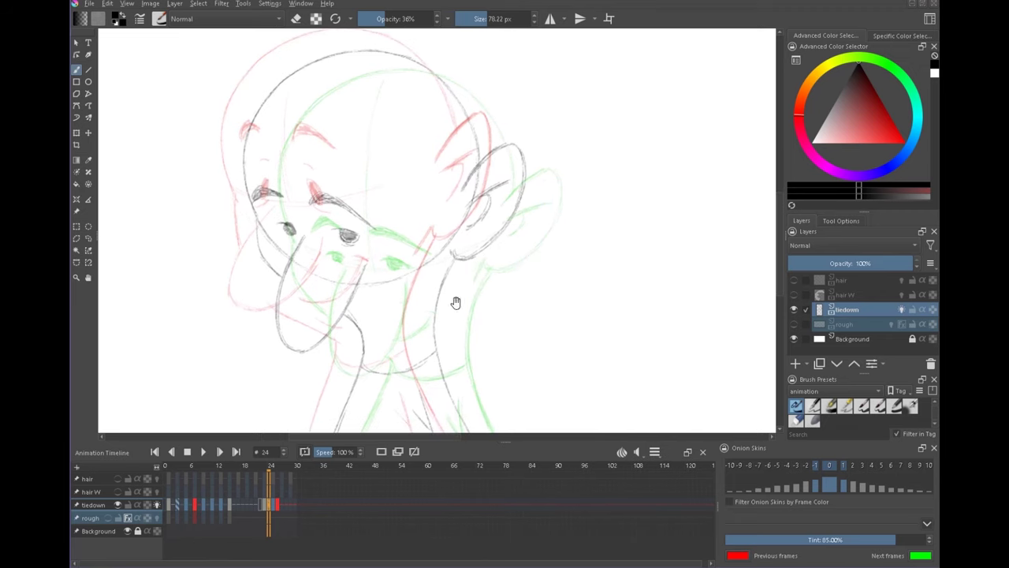
# Step: Check frame 24 with the onion skins hidden, restore them, and sketch the smile line beside the nose
pyautogui.click(117, 506)
pyautogui.click(117, 505)
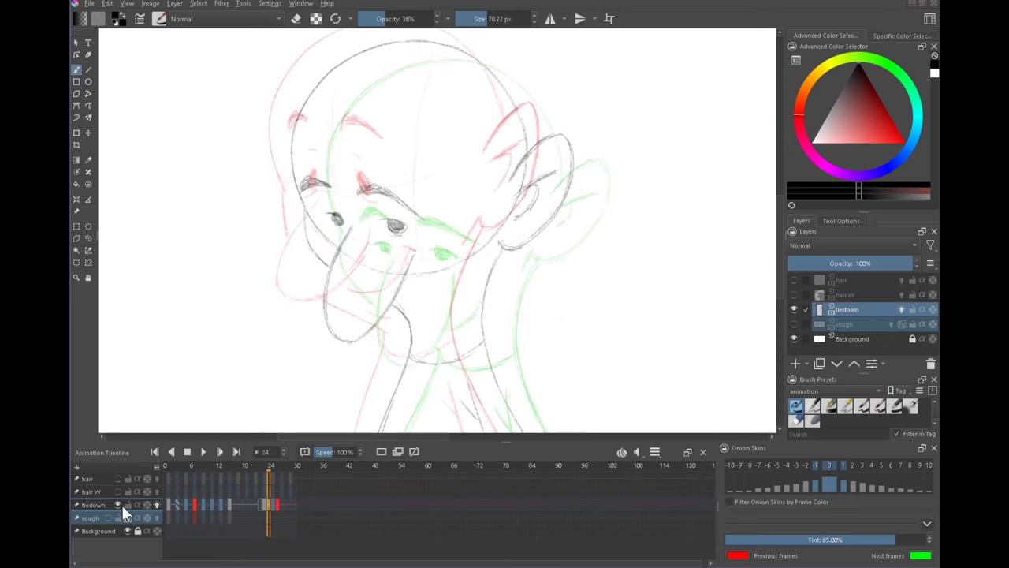
pyautogui.click(156, 502)
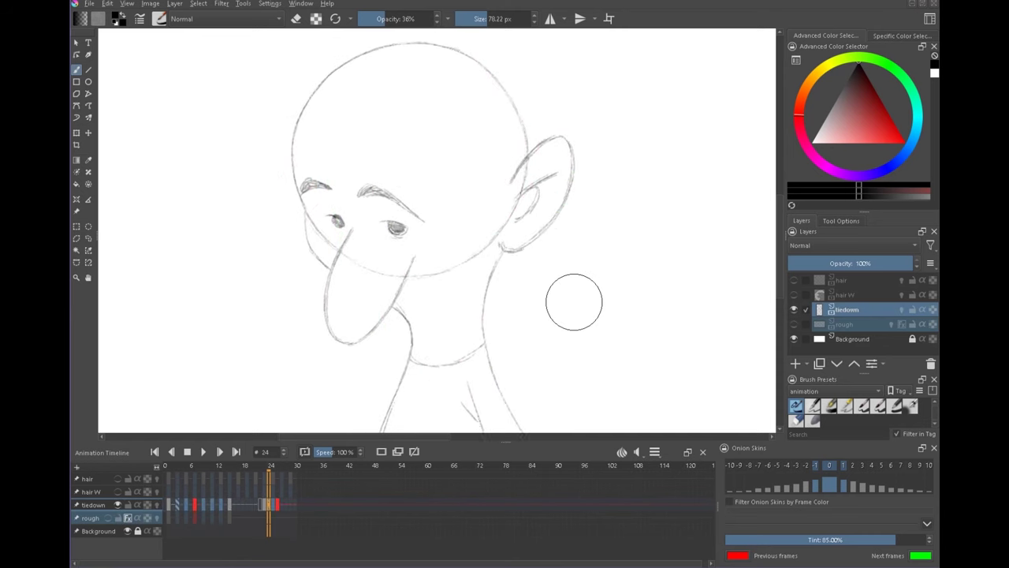
pyautogui.click(156, 504)
pyautogui.scroll(-1, 401, 271)
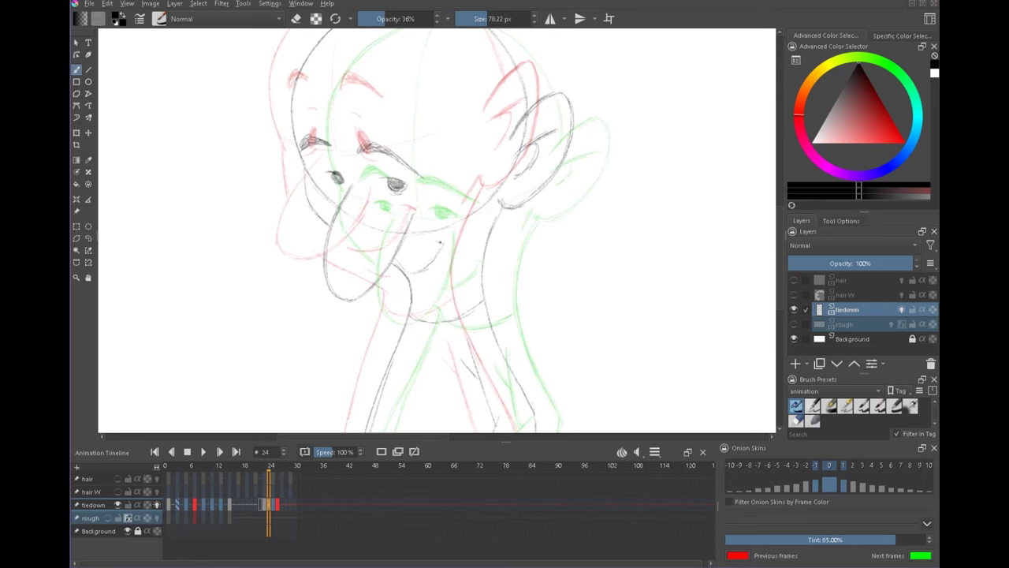
# Step: Turn off the tiedown onion skins, compare the neighbouring poses, and redraw the smile on frame 25 shorter and closer to the nose
pyautogui.click(155, 505)
pyautogui.press('Left')
pyautogui.press('Right')
pyautogui.press('Right')
pyautogui.press('Left')
pyautogui.press('Left')
pyautogui.press('Right')
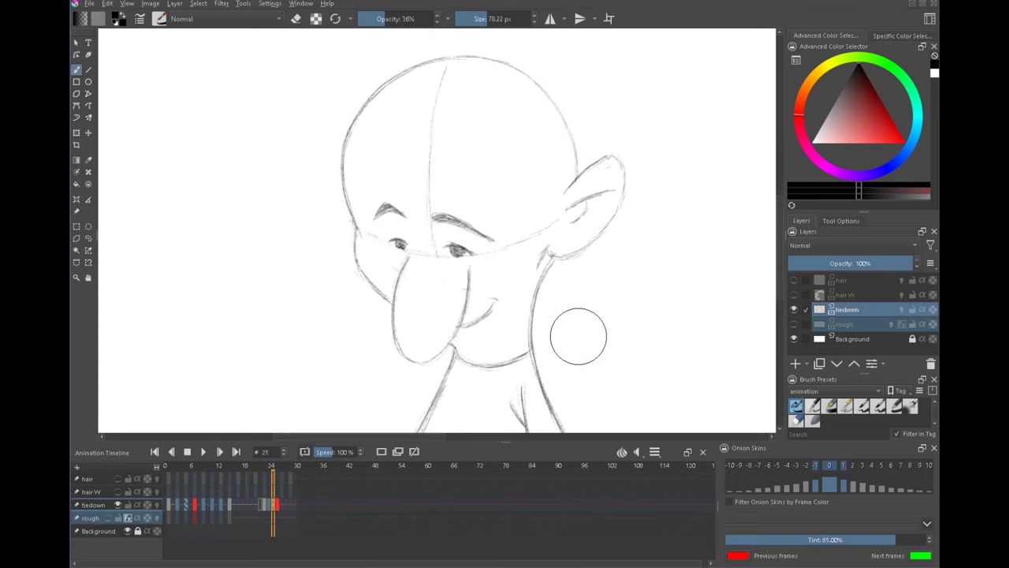
pyautogui.press('e')
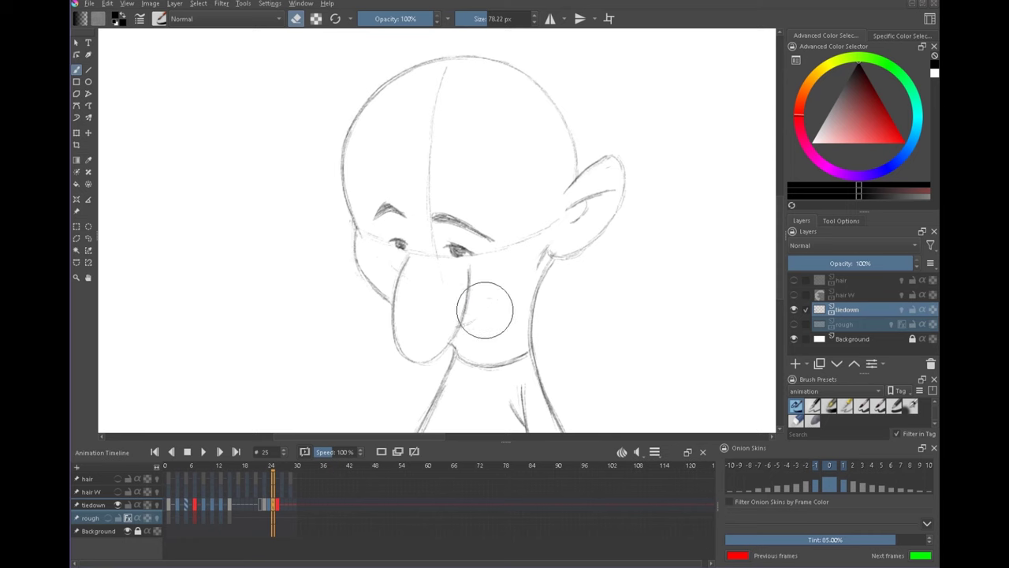
pyautogui.moveTo(474, 321)
pyautogui.mouseDown()
pyautogui.moveTo(482, 304)
pyautogui.moveTo(437, 316)
pyautogui.mouseUp()
pyautogui.press('e')
# Step: Erase the smile and stray head-circle line on frame 24, and redraw the smile using the onion skins as a check
pyautogui.press('Left')
pyautogui.press('e')
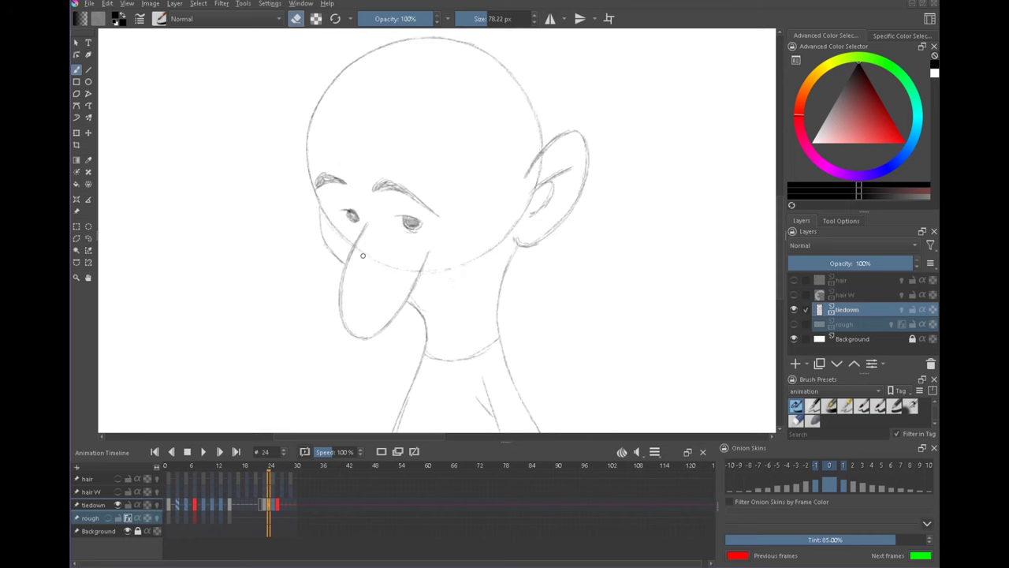
pyautogui.click(157, 505)
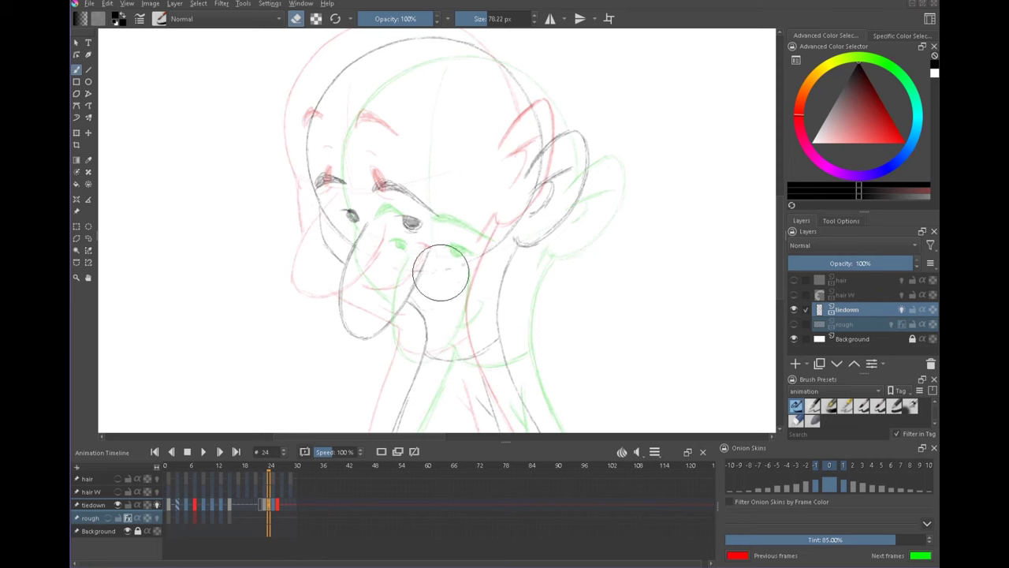
pyautogui.click(158, 504)
pyautogui.press('e')
pyautogui.moveTo(452, 271); pyautogui.dragTo(415, 303)
# Step: Flip back and forth through frames 23 to 25 to examine how the smile, chin and head move between poses
pyautogui.press('Right')
pyautogui.press('Left')
pyautogui.press('Left')
pyautogui.press('Right')
pyautogui.press('Left')
pyautogui.press('Right')
pyautogui.press('Right')
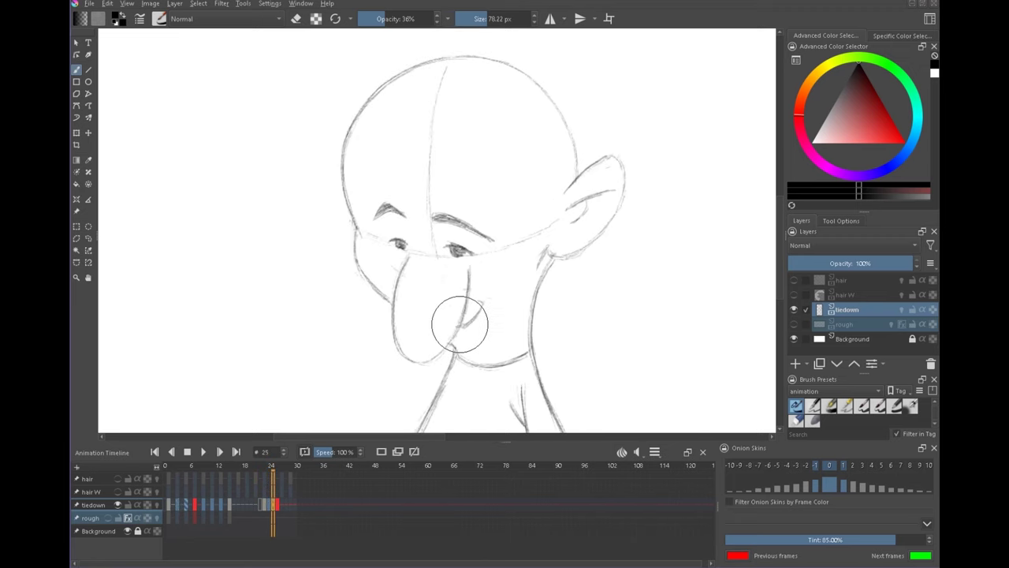
pyautogui.press('Left')
pyautogui.press('Left')
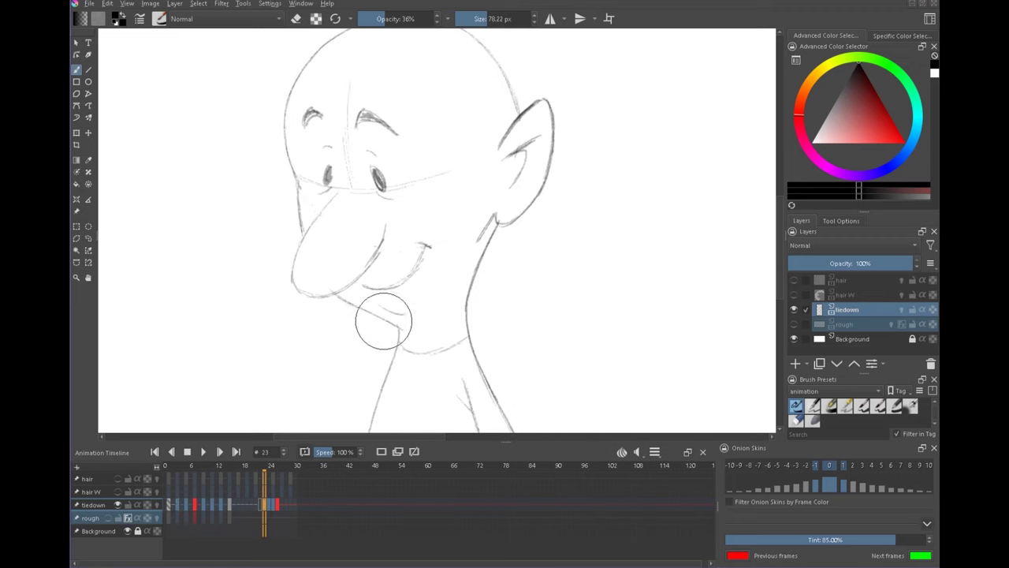
pyautogui.press('Right')
pyautogui.press('Left')
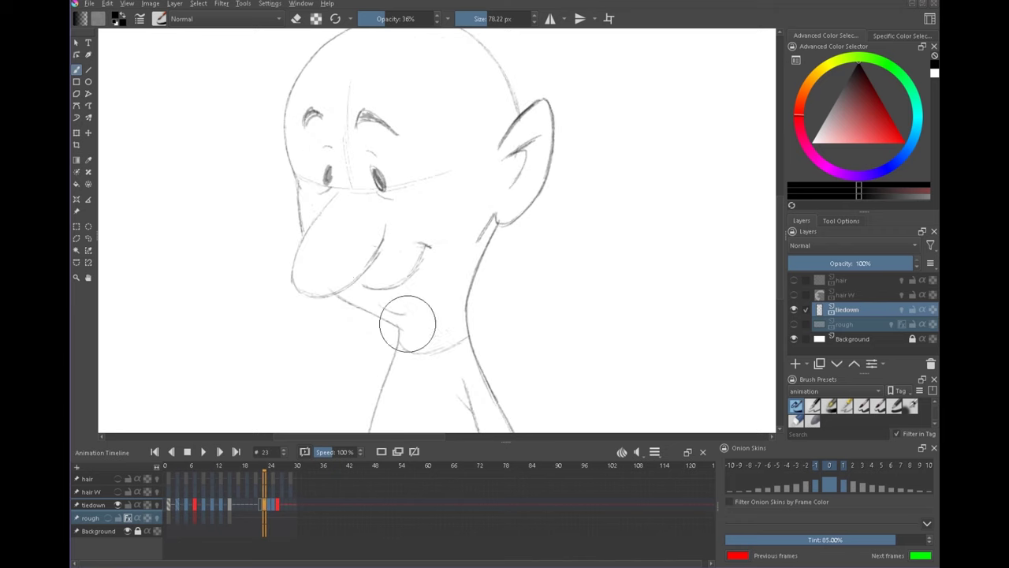
pyautogui.press('Right')
pyautogui.press('Right')
pyautogui.press('Left')
pyautogui.press('Left')
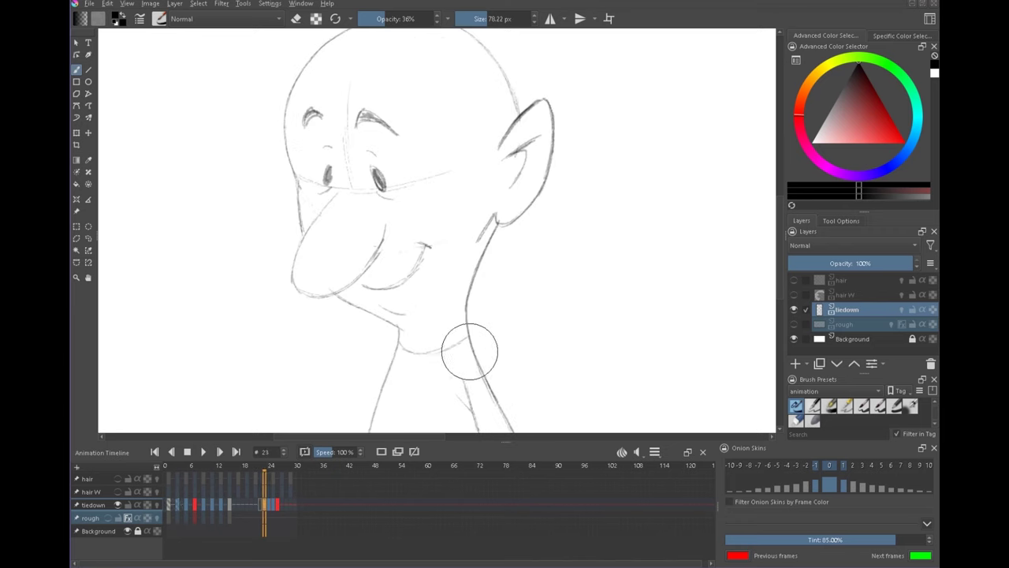
pyautogui.press('Right')
pyautogui.press('Right')
pyautogui.press('Right')
pyautogui.press('Left')
# Step: Redraw the far cheek on frame 25 with a fuller outline and clean up the old line
pyautogui.moveTo(592, 362); pyautogui.dragTo(533, 340)
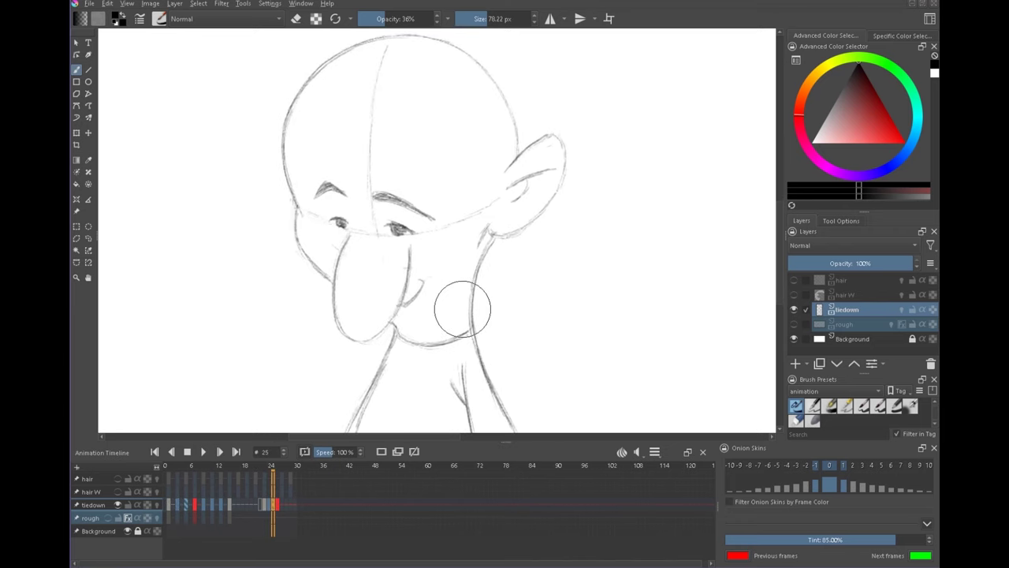
pyautogui.moveTo(297, 251); pyautogui.dragTo(319, 277)
pyautogui.press('e')
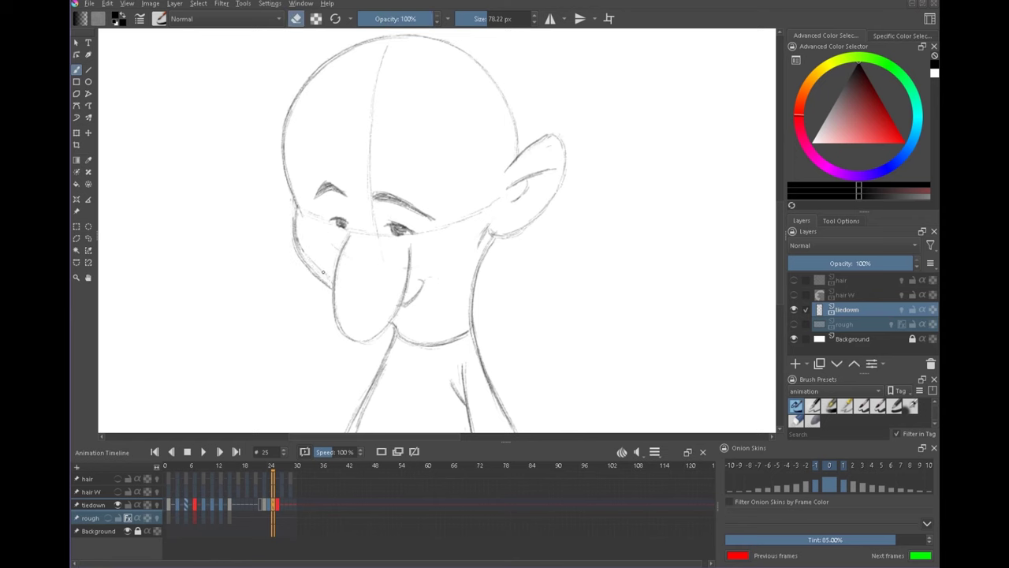
# Step: Rework the far cheek and chin contours on frame 24, erasing the leftover lines
pyautogui.press('Left')
pyautogui.press('e')
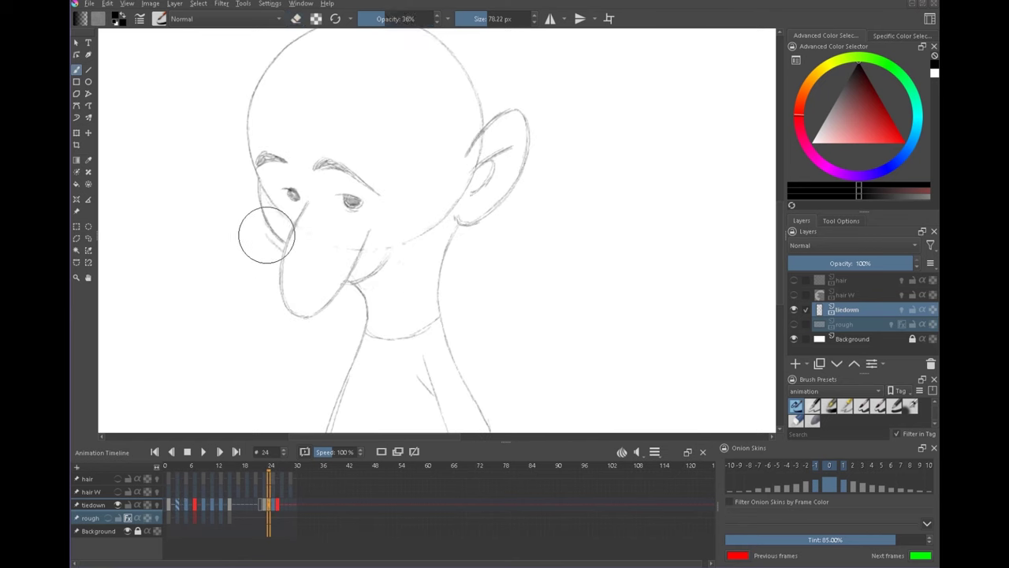
pyautogui.press('e')
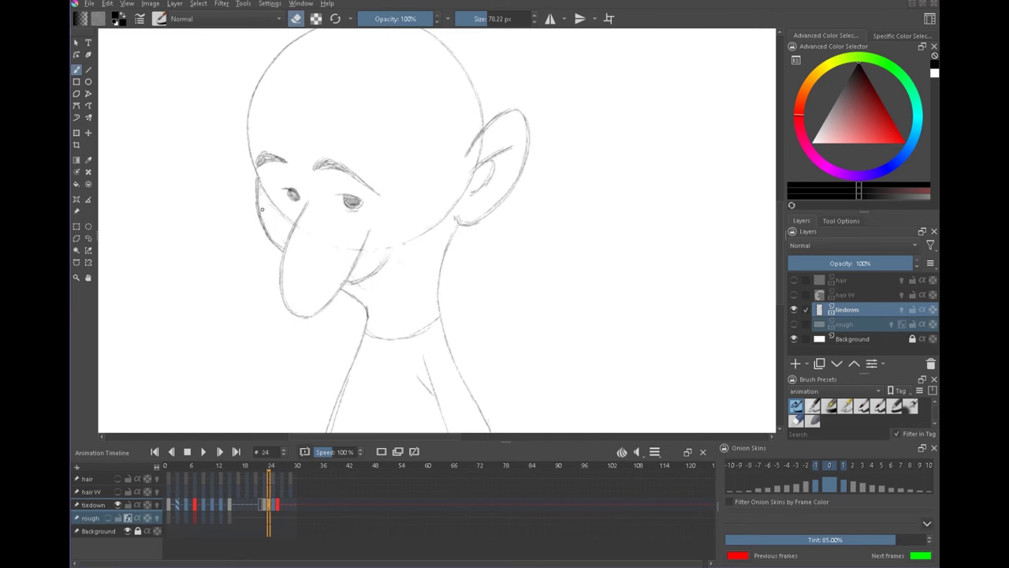
pyautogui.press('e')
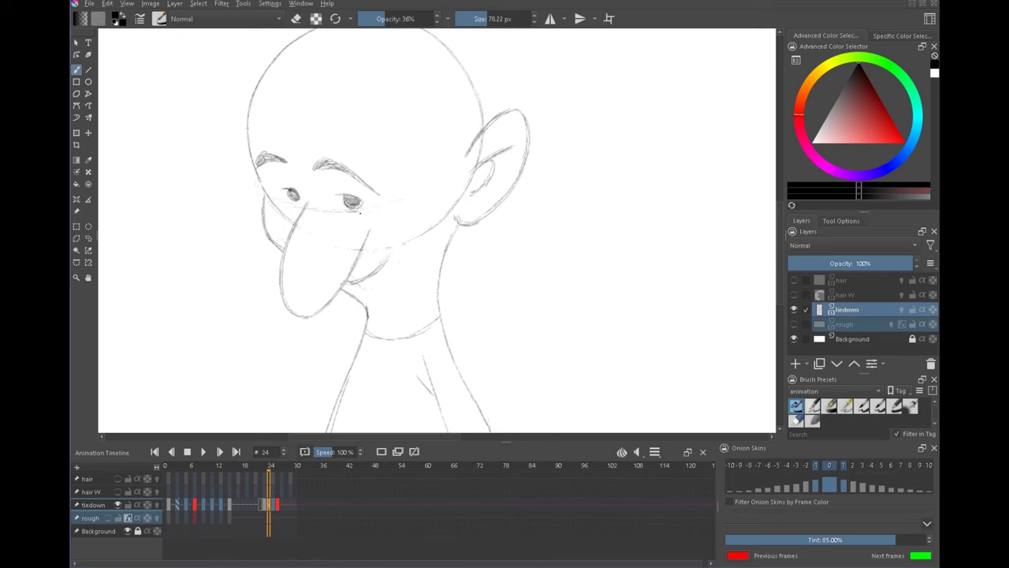
# Step: Add a faint curved guideline beneath the eyes and a small crease at the mouth corner on frame 24
pyautogui.press('Left')
pyautogui.press('Right')
pyautogui.scroll(-3, 500, 208)
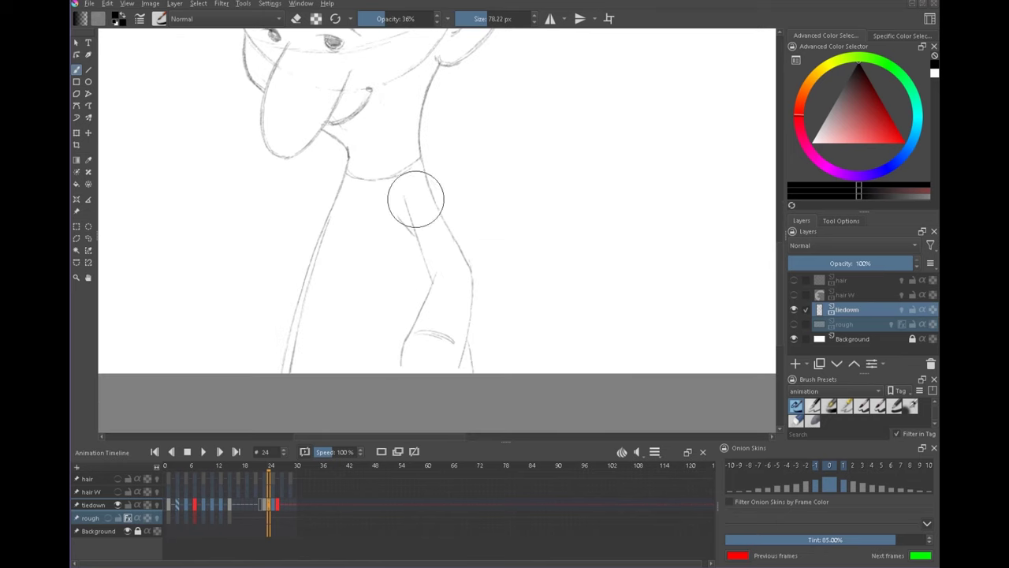
pyautogui.scroll(3, 371, 300)
# Step: Flip through the tiedown poses around frame 24 to check the in-between, and return to the layer's first keyframe
pyautogui.press('Right')
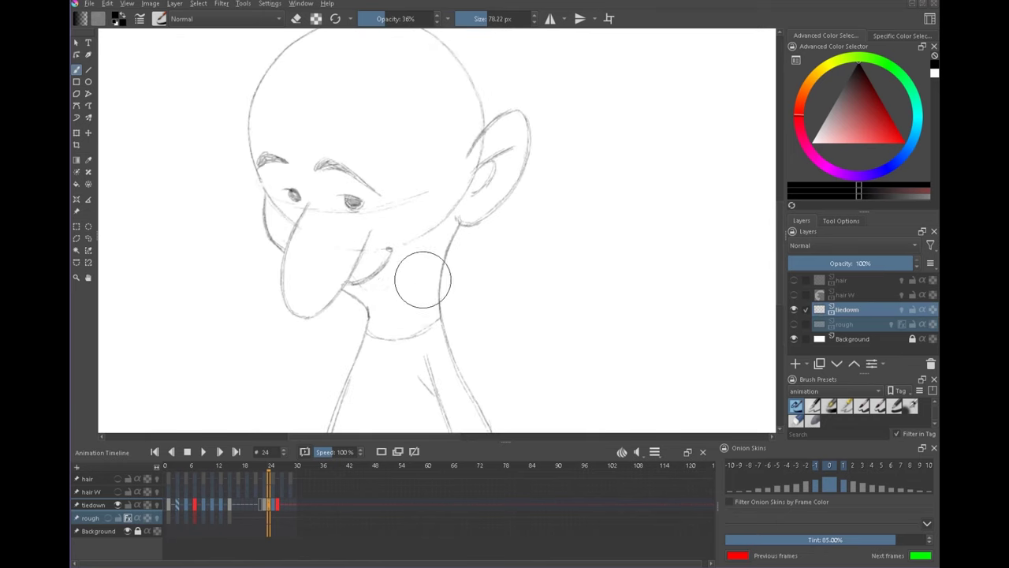
pyautogui.press('Right')
pyautogui.press('Right')
pyautogui.press('Right')
pyautogui.press('Left')
pyautogui.press('Left')
pyautogui.press('Left')
pyautogui.press('Left')
pyautogui.press('Left')
pyautogui.click(167, 505)
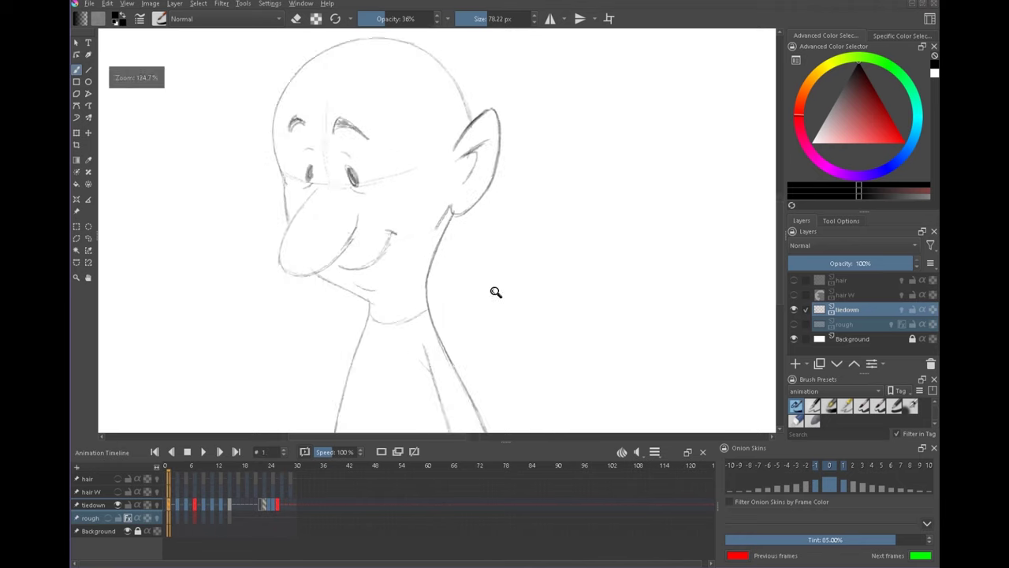
# Step: Play back the tiedown animation several times from its start to judge the head turn, and stop it
pyautogui.moveTo(518, 278); pyautogui.dragTo(509, 394)
pyautogui.click(202, 451)
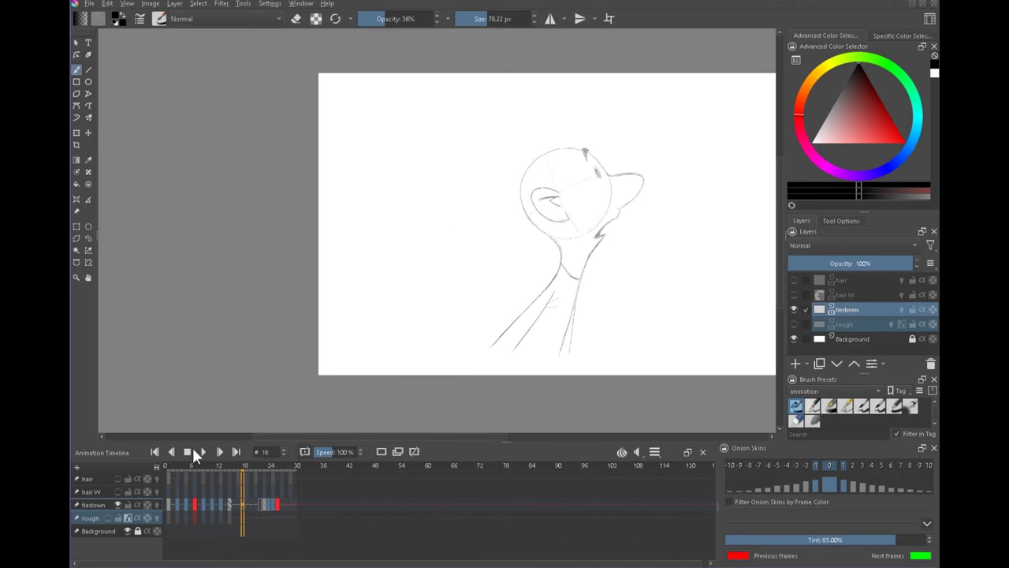
pyautogui.click(165, 466)
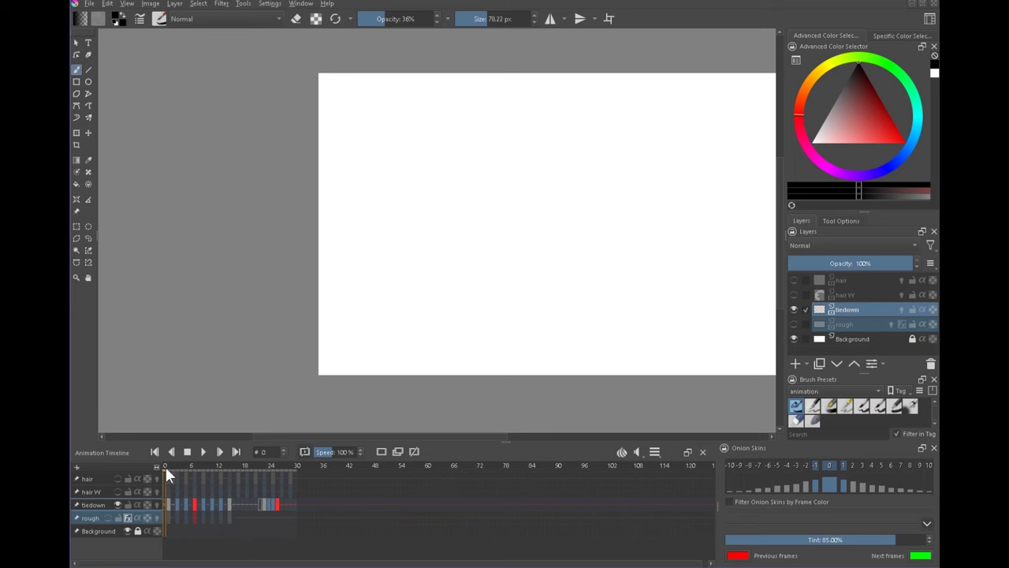
pyautogui.click(202, 451)
pyautogui.moveTo(258, 466); pyautogui.dragTo(169, 473)
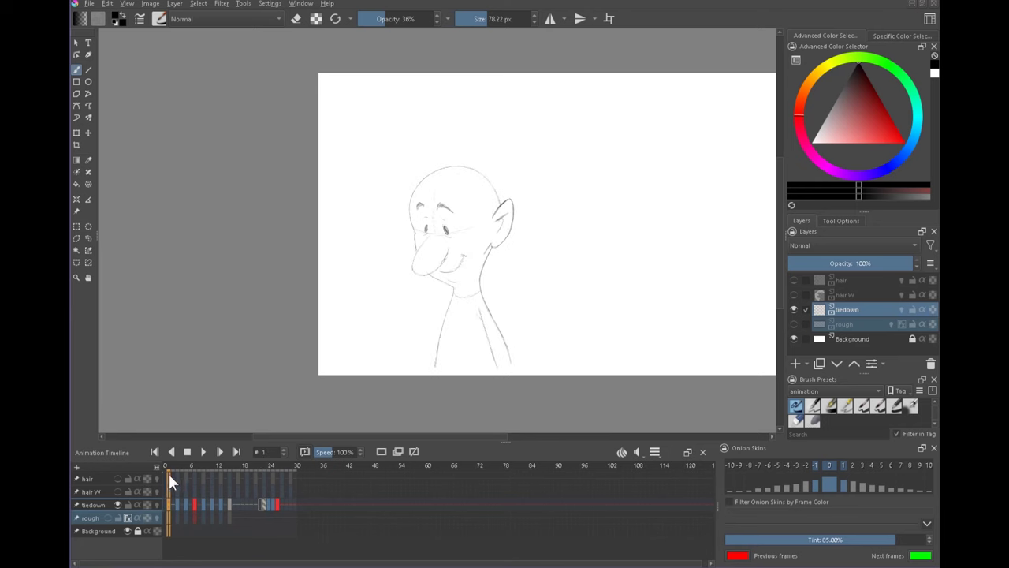
pyautogui.click(203, 451)
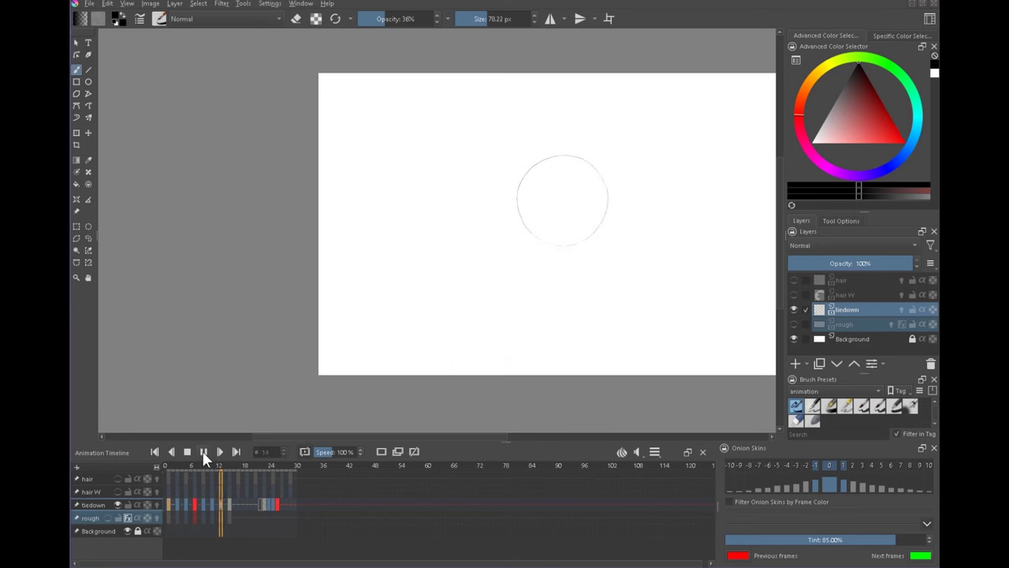
pyautogui.click(186, 452)
# Step: Step through the tiedown keyframes from frame 3 to frame 15 to examine each pose
pyautogui.click(177, 500)
pyautogui.click(187, 505)
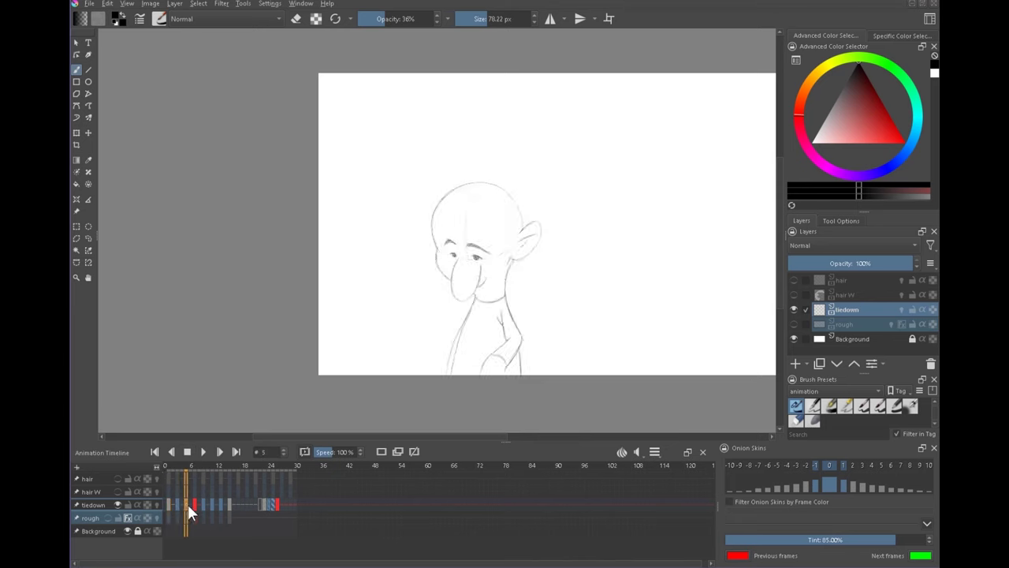
pyautogui.press('Right')
pyautogui.press('Right')
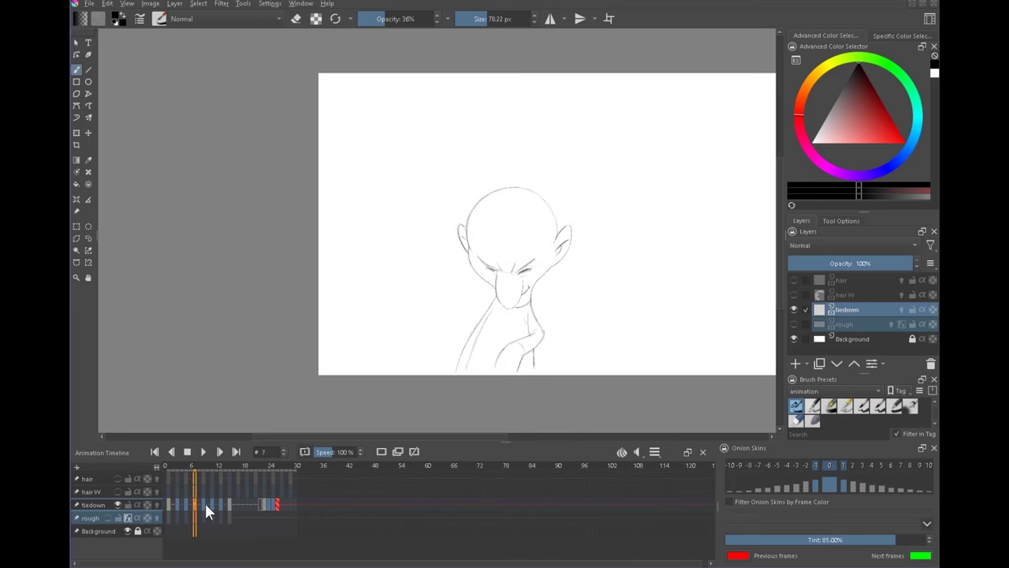
pyautogui.click(203, 506)
pyautogui.moveTo(214, 503); pyautogui.dragTo(228, 503)
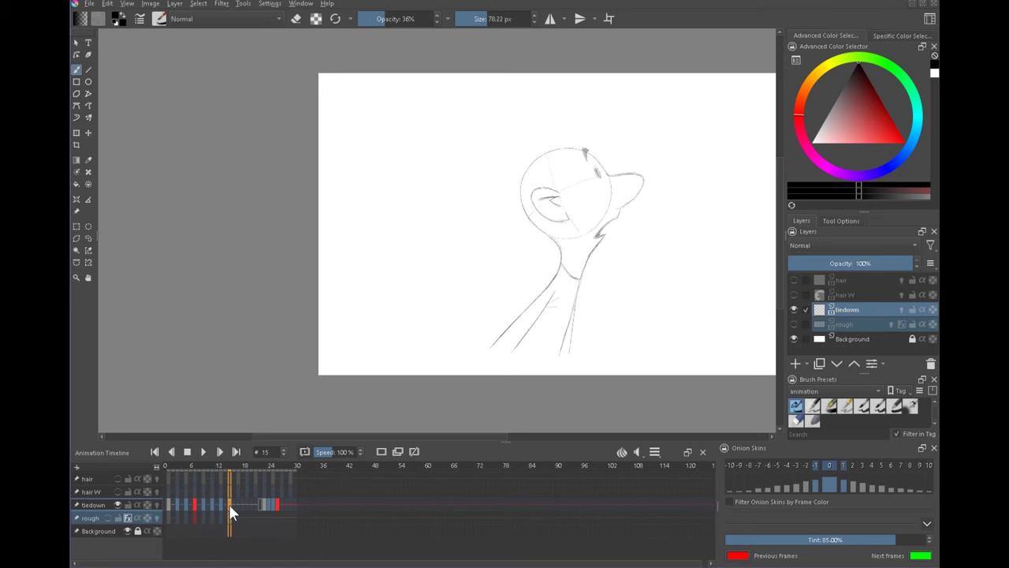
pyautogui.click(177, 504)
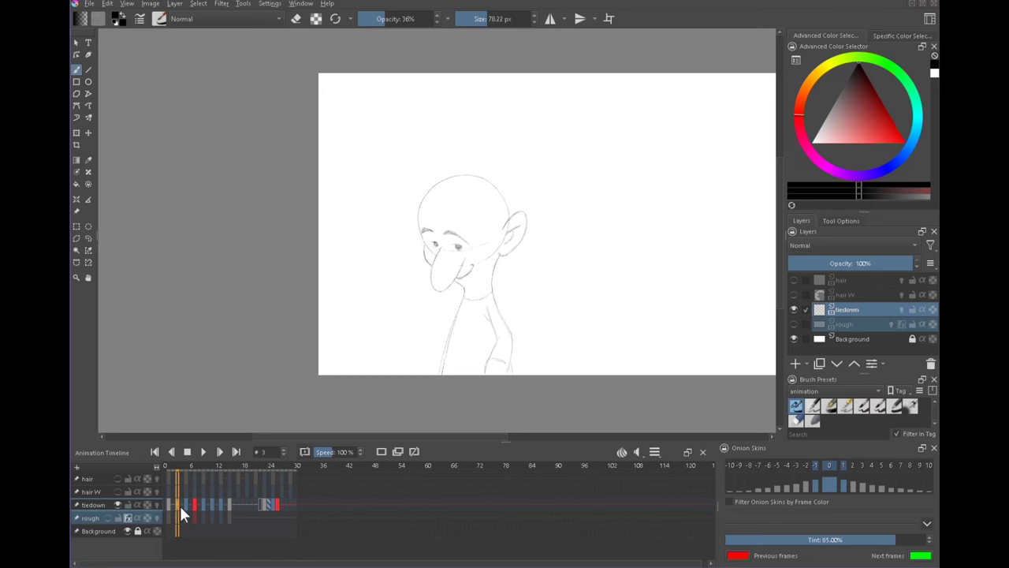
# Step: Clone the tiedown keyframe at frame 15 and paste it at frame 28
pyautogui.click(229, 507)
pyautogui.rightClick(230, 503)
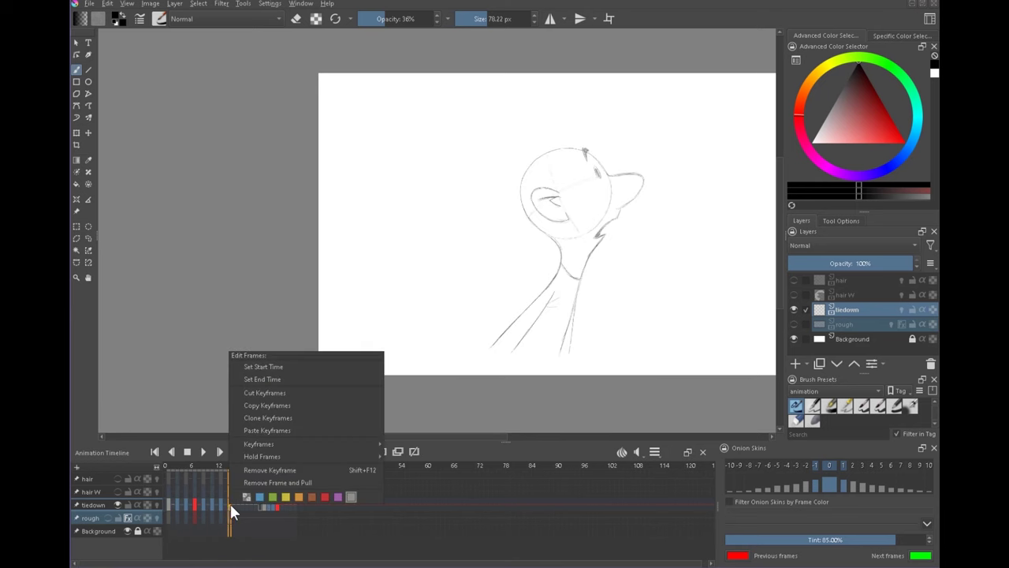
pyautogui.click(296, 418)
pyautogui.click(285, 502)
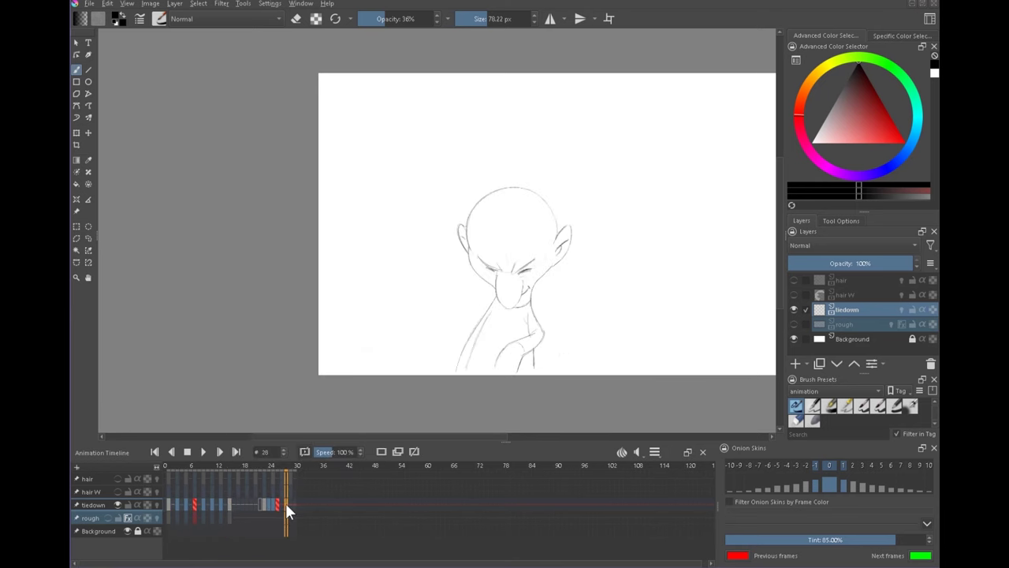
pyautogui.rightClick(288, 503)
pyautogui.click(327, 543)
# Step: Compare the head circle drawings in the tiedown keyframes at frames 9, 11 and 13
pyautogui.click(279, 506)
pyautogui.click(204, 505)
pyautogui.click(212, 506)
pyautogui.click(221, 505)
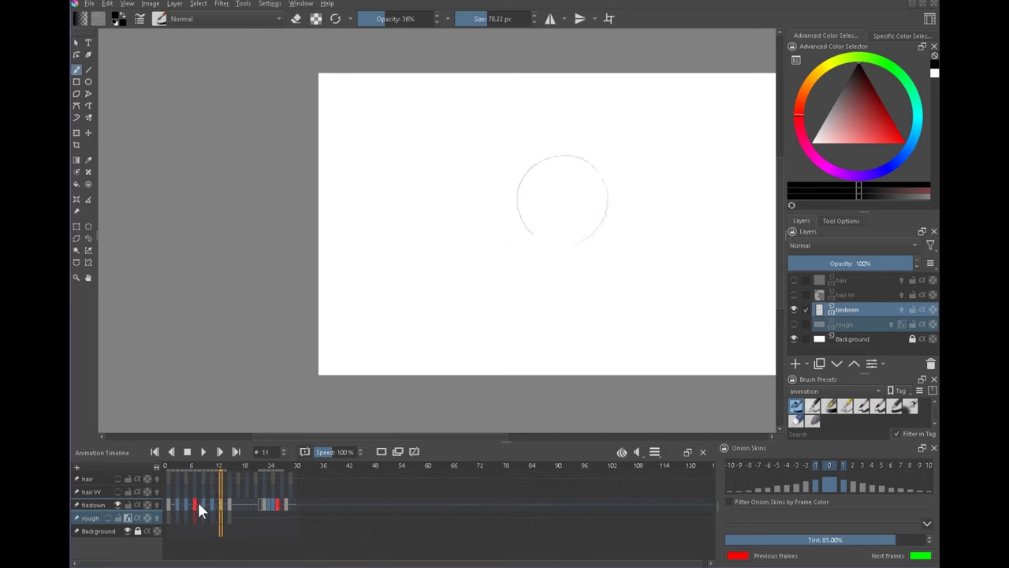
pyautogui.press('Right')
pyautogui.press('Right')
pyautogui.press('Right')
pyautogui.press('Right')
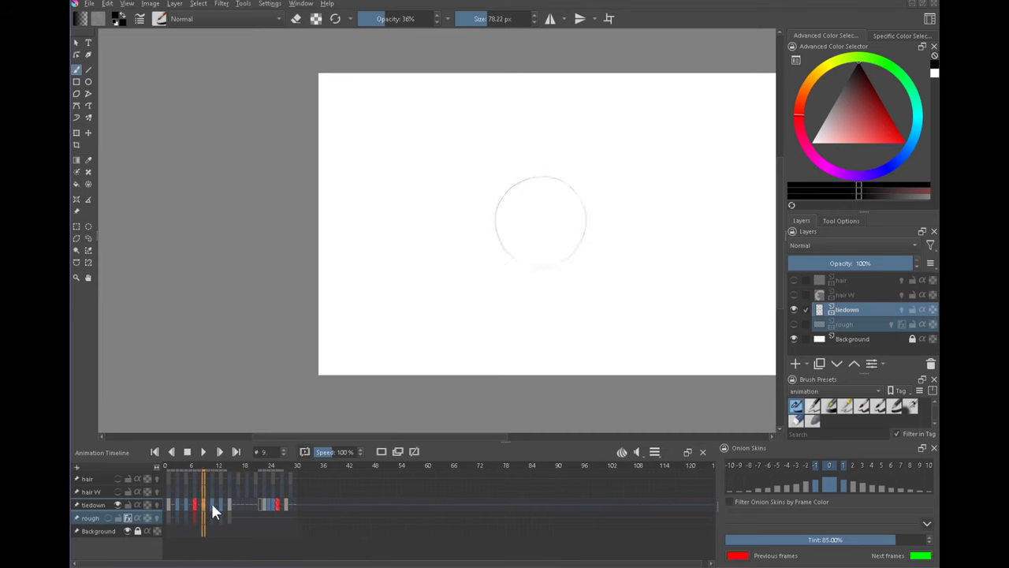
# Step: Clone the tiedown keyframe at frame 9 and paste it at frame 27
pyautogui.click(202, 503)
pyautogui.rightClick(201, 501)
pyautogui.click(249, 418)
pyautogui.click(281, 506)
pyautogui.rightClick(280, 505)
pyautogui.click(326, 418)
# Step: Turn on onion skins for the tiedown layer and frame the frame 27 head closely
pyautogui.click(157, 505)
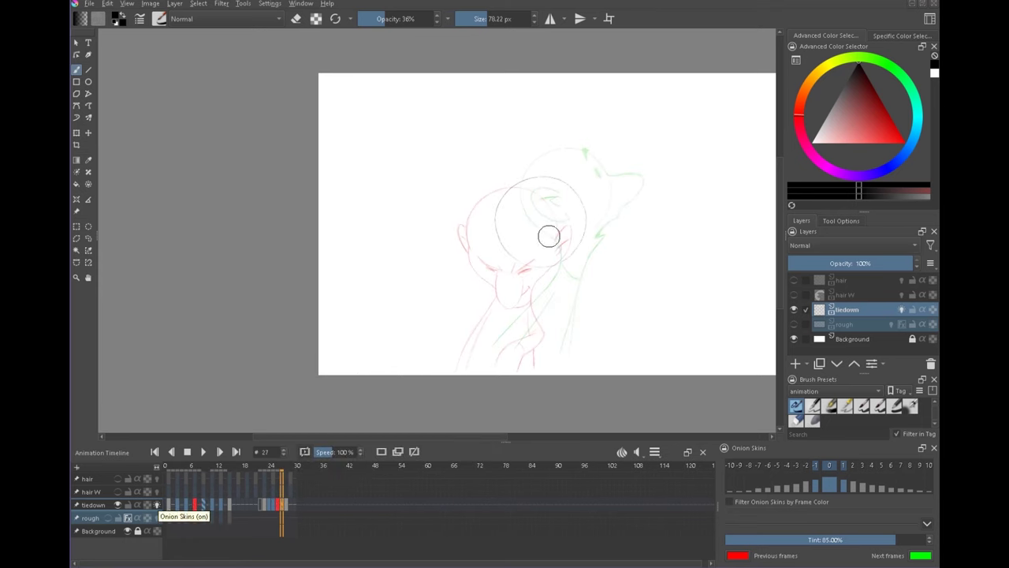
pyautogui.scroll(4, 550, 234)
pyautogui.moveTo(655, 260)
pyautogui.mouseDown()
pyautogui.moveTo(591, 244)
pyautogui.moveTo(582, 265)
pyautogui.mouseUp()
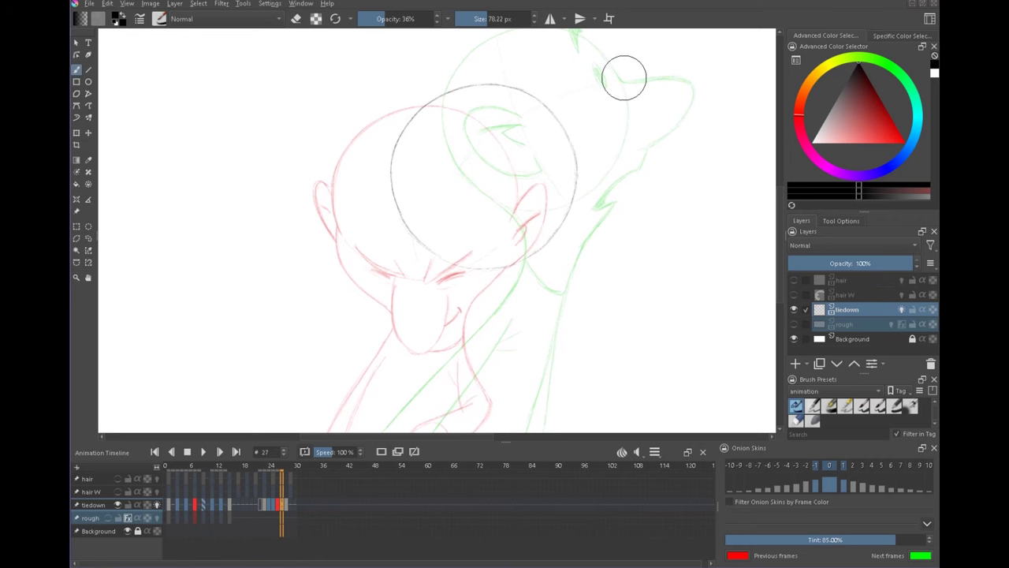
# Step: Examine the tiedown poses from frame 1 to frame 11 with onion skins, and return to frame 27
pyautogui.click(166, 508)
pyautogui.click(169, 504)
pyautogui.moveTo(491, 290); pyautogui.dragTo(406, 331)
pyautogui.click(177, 504)
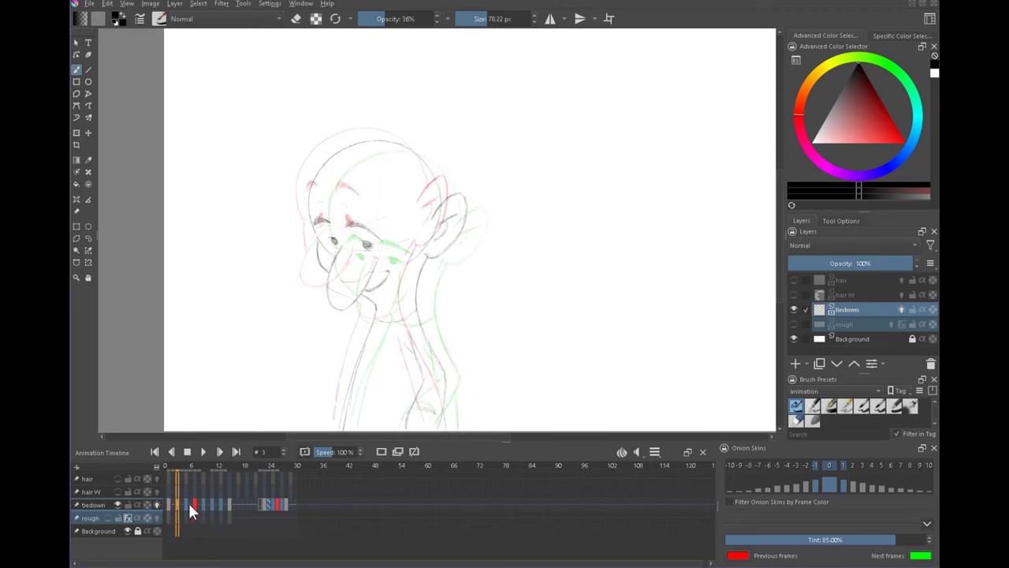
pyautogui.click(187, 504)
pyautogui.click(194, 503)
pyautogui.click(203, 503)
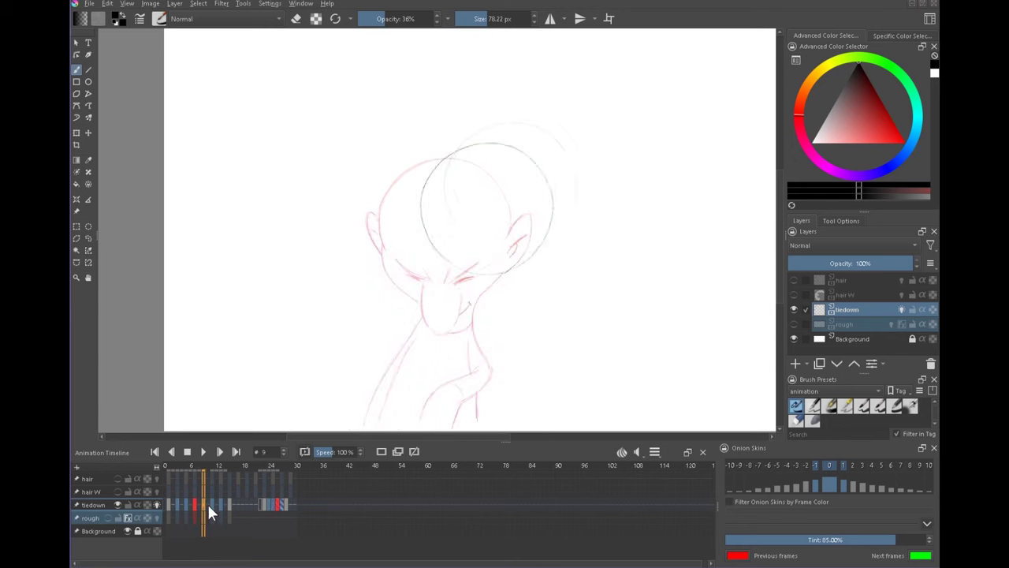
pyautogui.click(212, 505)
pyautogui.click(283, 502)
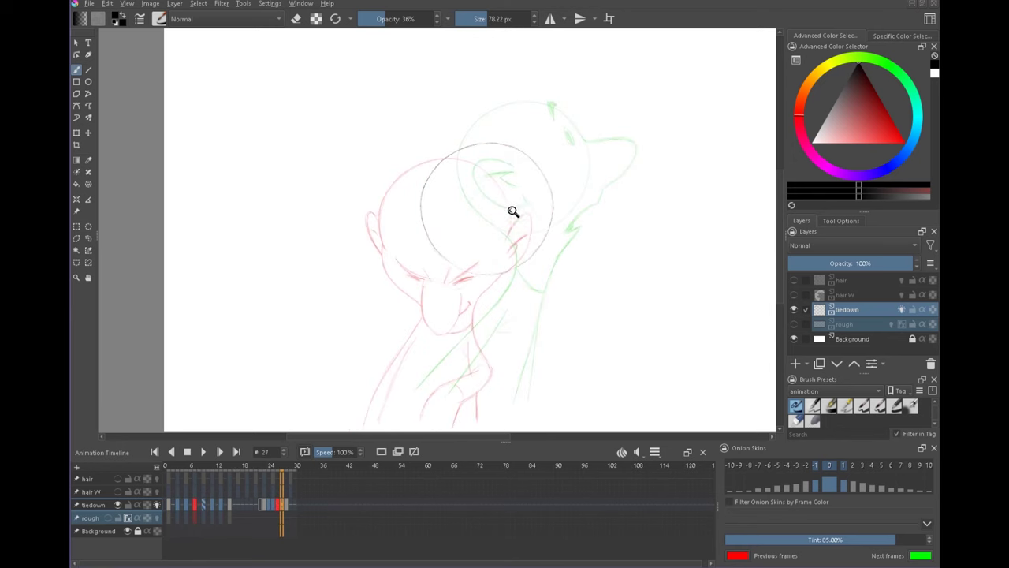
pyautogui.moveTo(513, 212); pyautogui.dragTo(571, 198)
pyautogui.moveTo(581, 313)
pyautogui.mouseDown()
pyautogui.moveTo(539, 308)
pyautogui.moveTo(575, 237)
pyautogui.mouseUp()
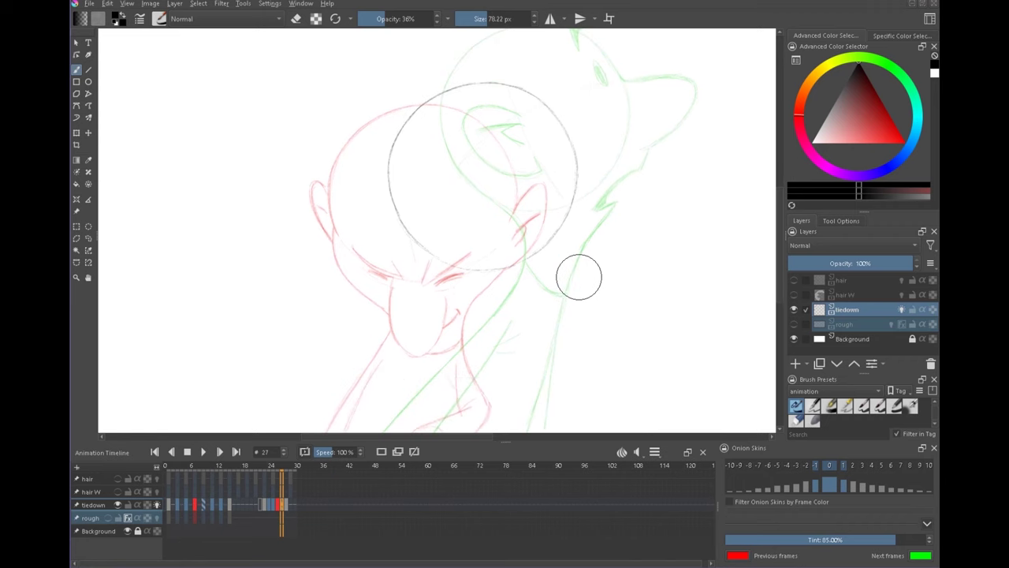
pyautogui.press('t')
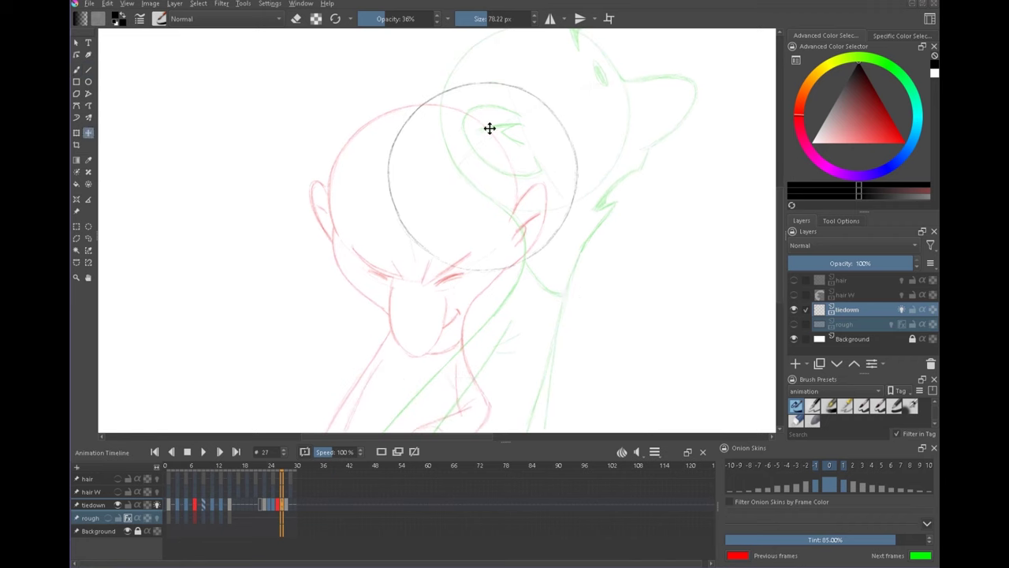
pyautogui.click(82, 70)
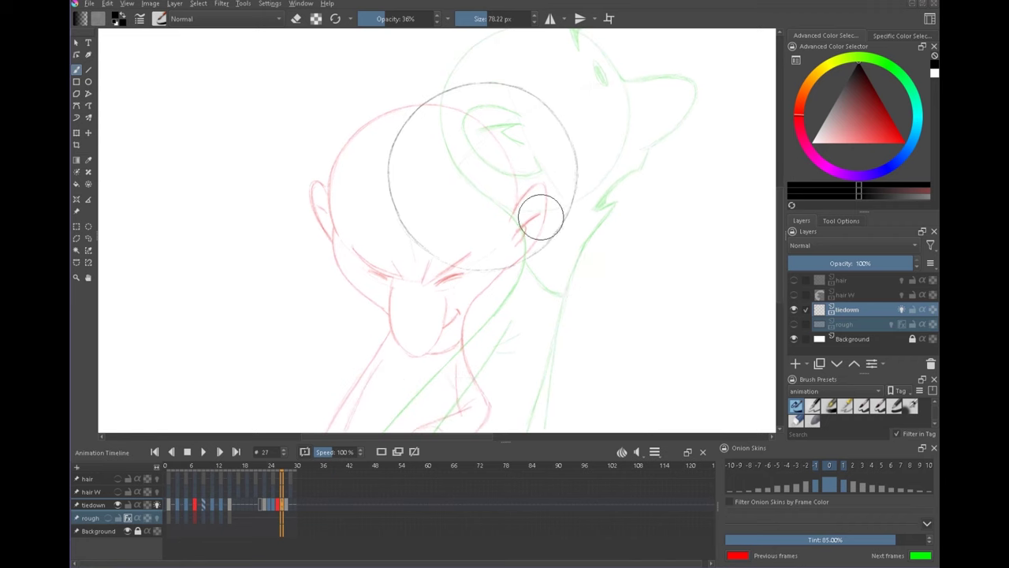
# Step: Show the rough layer, clone its frame 7 keyframe and paste it at frame 26
pyautogui.click(108, 517)
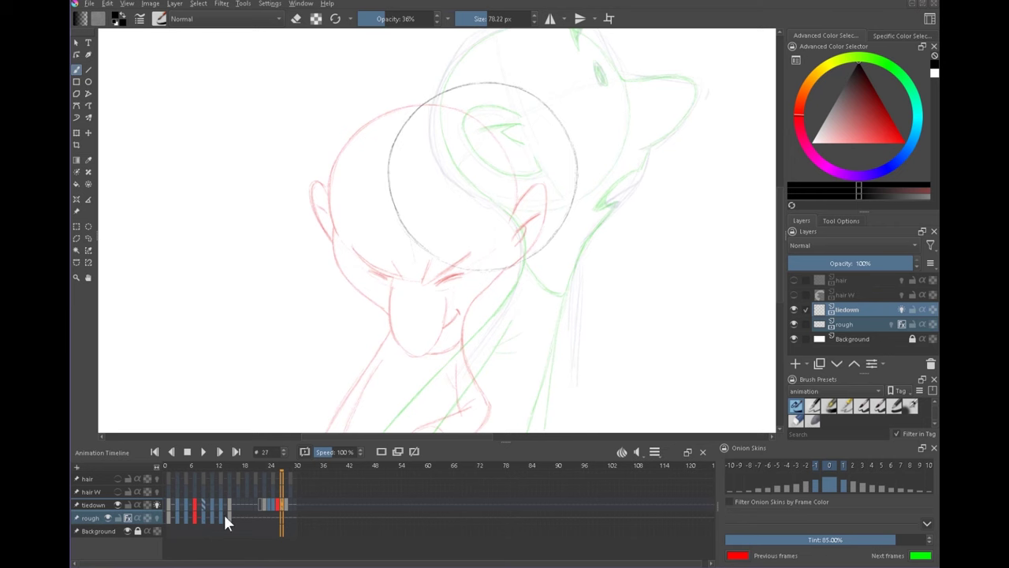
pyautogui.moveTo(193, 517)
pyautogui.mouseDown()
pyautogui.moveTo(223, 515)
pyautogui.moveTo(192, 511)
pyautogui.mouseUp()
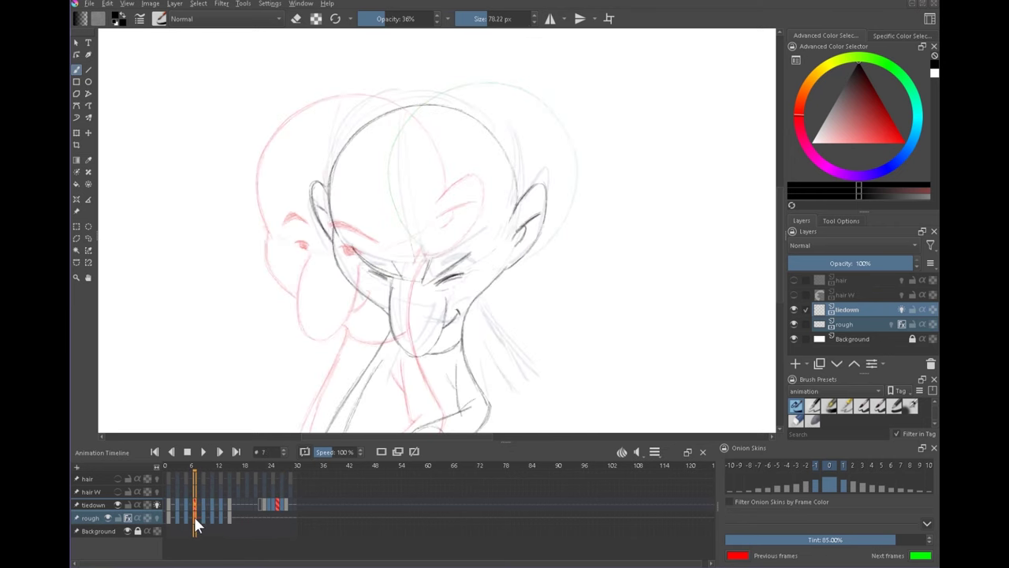
pyautogui.rightClick(194, 516)
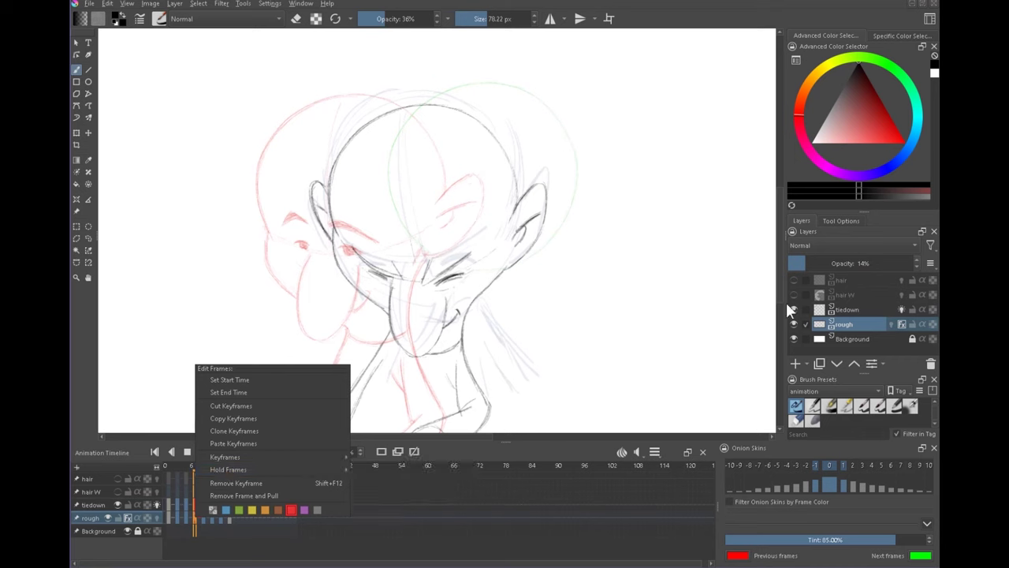
pyautogui.click(232, 430)
pyautogui.click(275, 515)
pyautogui.rightClick(277, 515)
pyautogui.click(320, 438)
# Step: Clone the rough layer's frame 15 keyframe and paste it at frame 28
pyautogui.click(229, 514)
pyautogui.rightClick(229, 515)
pyautogui.click(278, 431)
pyautogui.rightClick(285, 514)
pyautogui.click(332, 465)
# Step: Clone the rough layer's frame 9 keyframe to frame 27 and set the rough layer's opacity to 40%
pyautogui.click(204, 516)
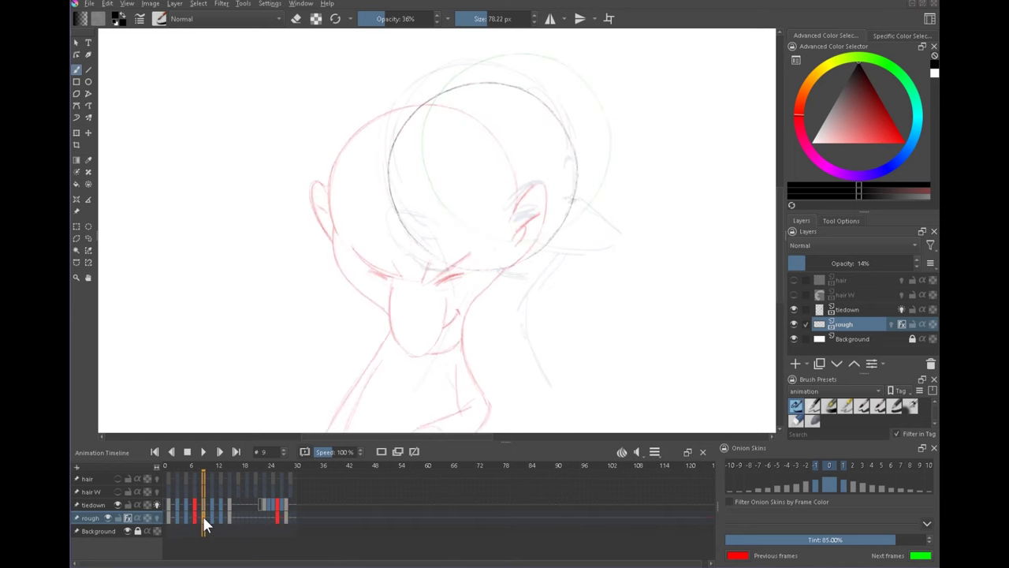
pyautogui.rightClick(203, 516)
pyautogui.click(253, 431)
pyautogui.click(280, 516)
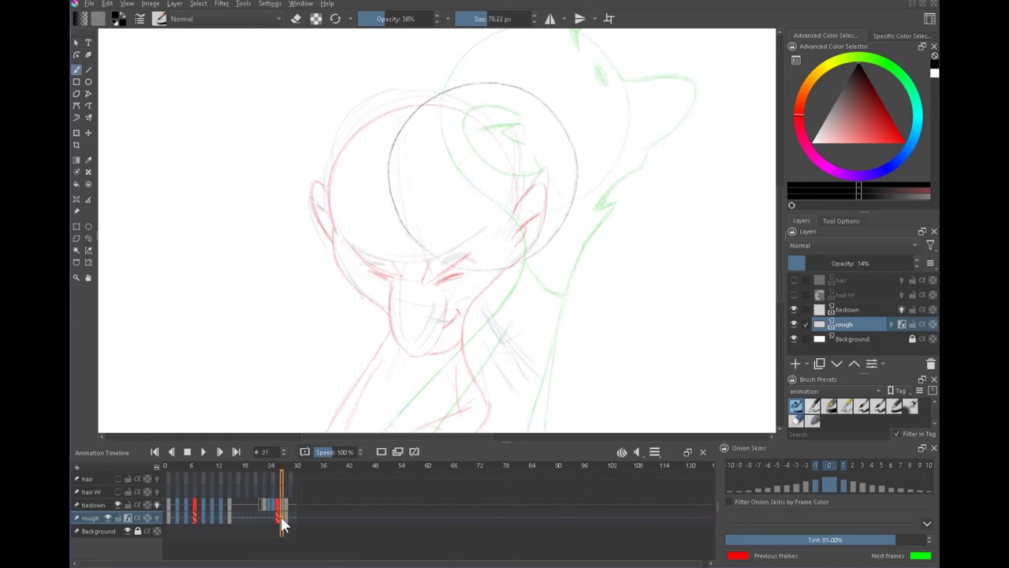
pyautogui.rightClick(280, 517)
pyautogui.click(323, 430)
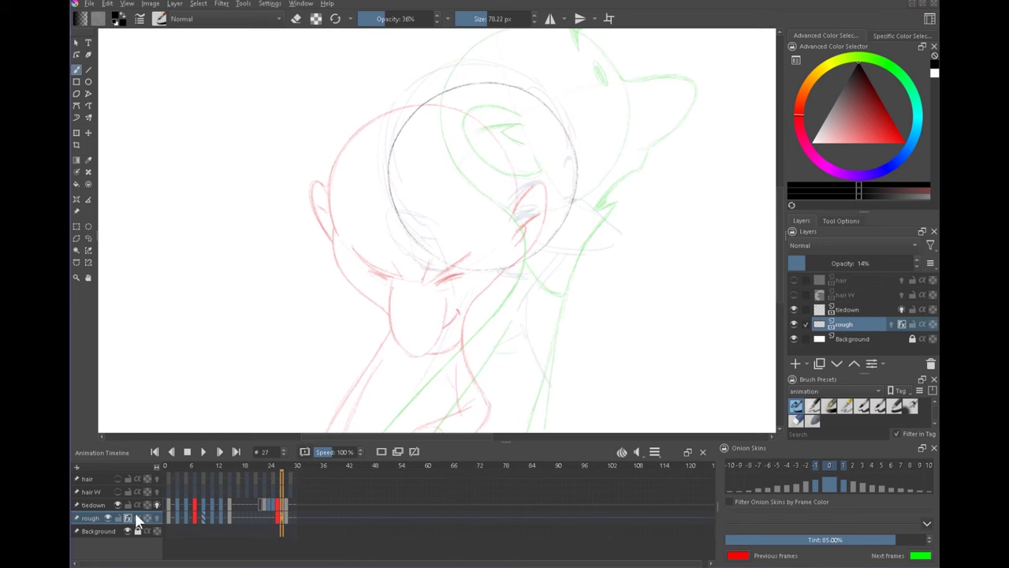
pyautogui.click(838, 261)
pyautogui.moveTo(608, 329)
pyautogui.mouseDown()
pyautogui.moveTo(600, 263)
pyautogui.moveTo(591, 327)
pyautogui.mouseUp()
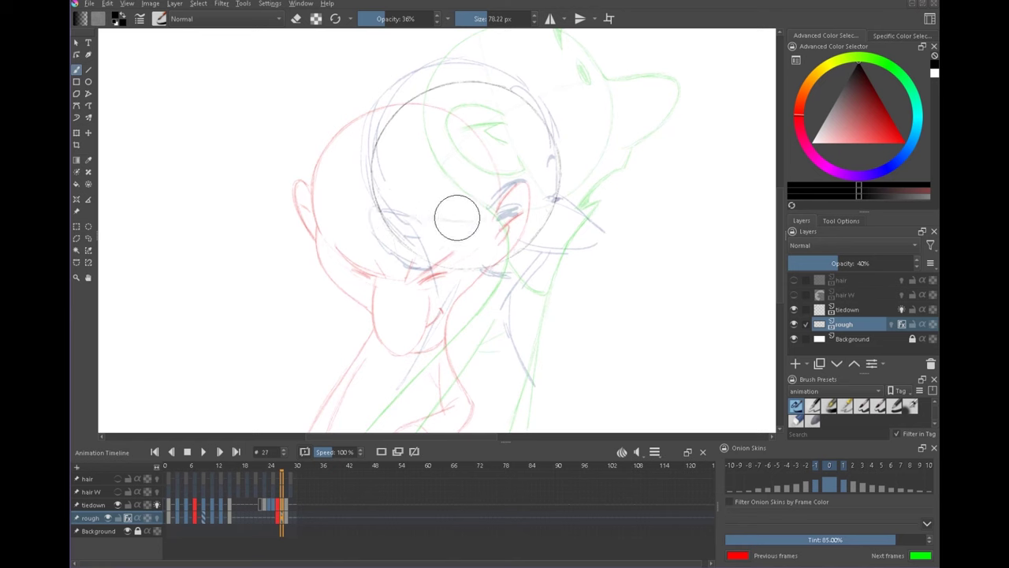
# Step: On the tiedown layer at frame 27, draw the eye guideline, both eyes and both eyebrows over the rough
pyautogui.click(848, 310)
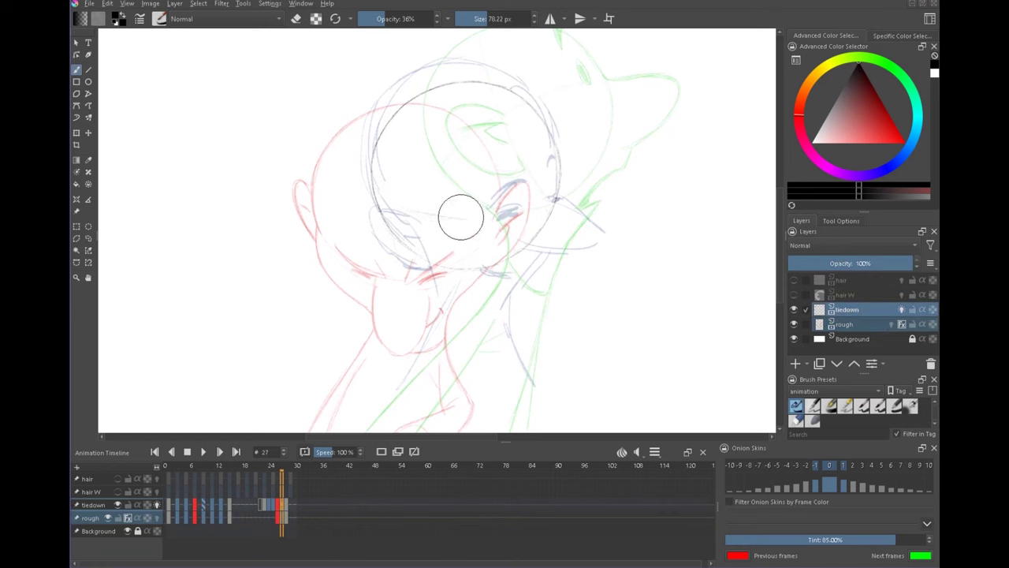
pyautogui.moveTo(497, 219)
pyautogui.mouseDown()
pyautogui.moveTo(514, 209)
pyautogui.moveTo(497, 217)
pyautogui.mouseUp()
pyautogui.hotkey('ctrl', 'z')
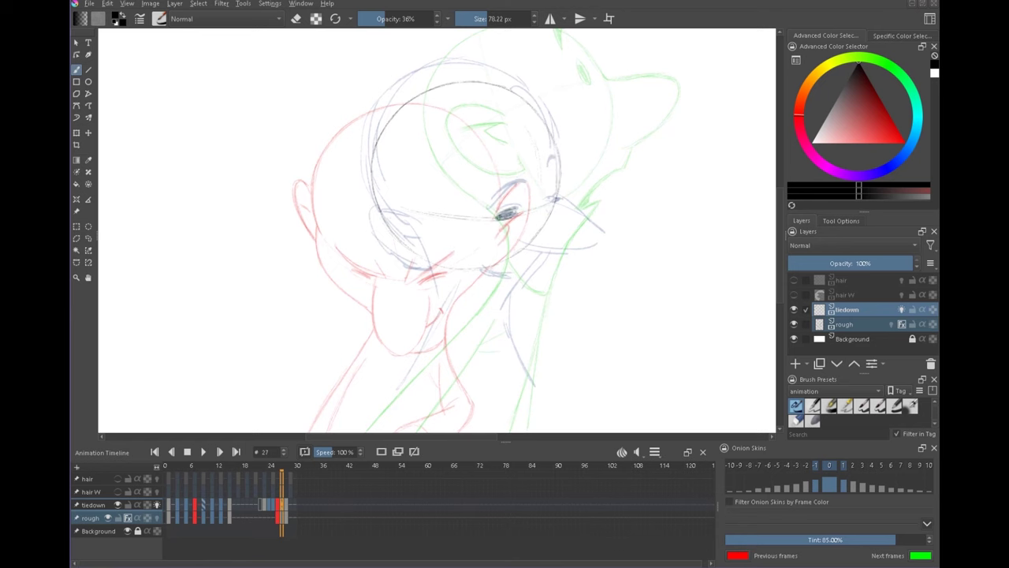
pyautogui.moveTo(513, 191)
pyautogui.mouseDown()
pyautogui.moveTo(485, 215)
pyautogui.moveTo(517, 187)
pyautogui.mouseUp()
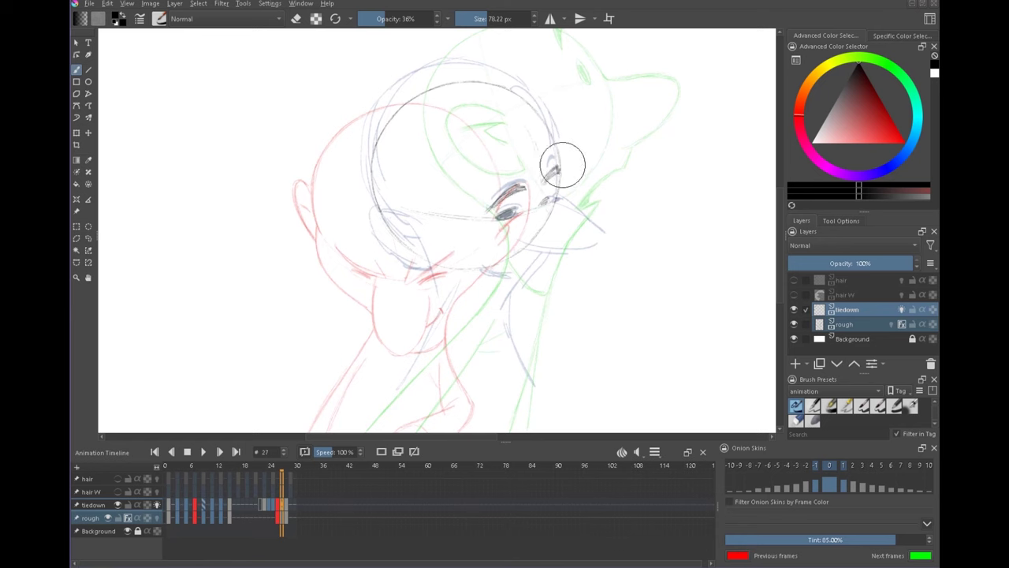
# Step: Draw the nose, the jaw line and the back contour of the neck on frame 27, following the rough
pyautogui.moveTo(635, 266); pyautogui.dragTo(554, 320)
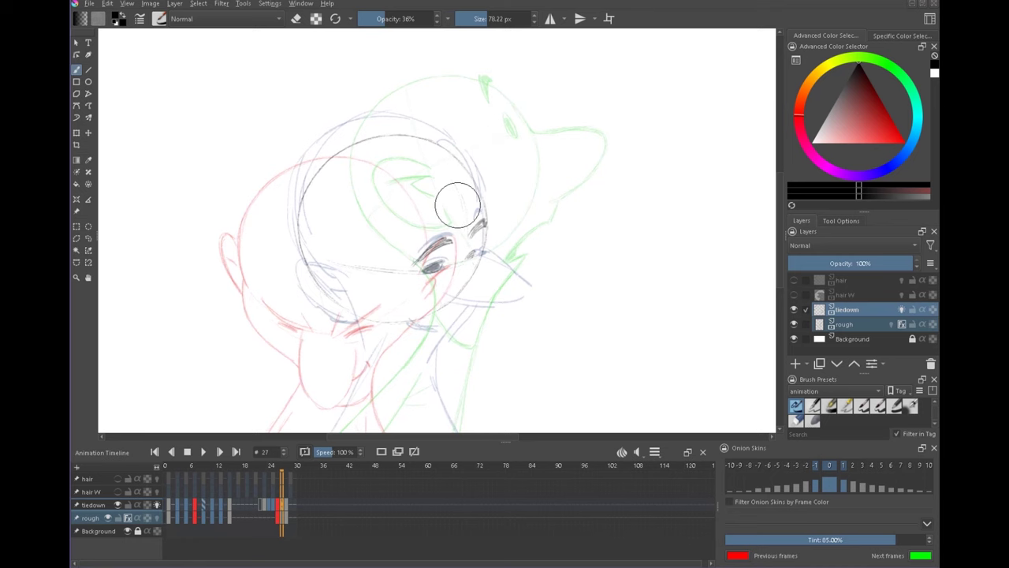
pyautogui.moveTo(479, 260); pyautogui.dragTo(519, 182)
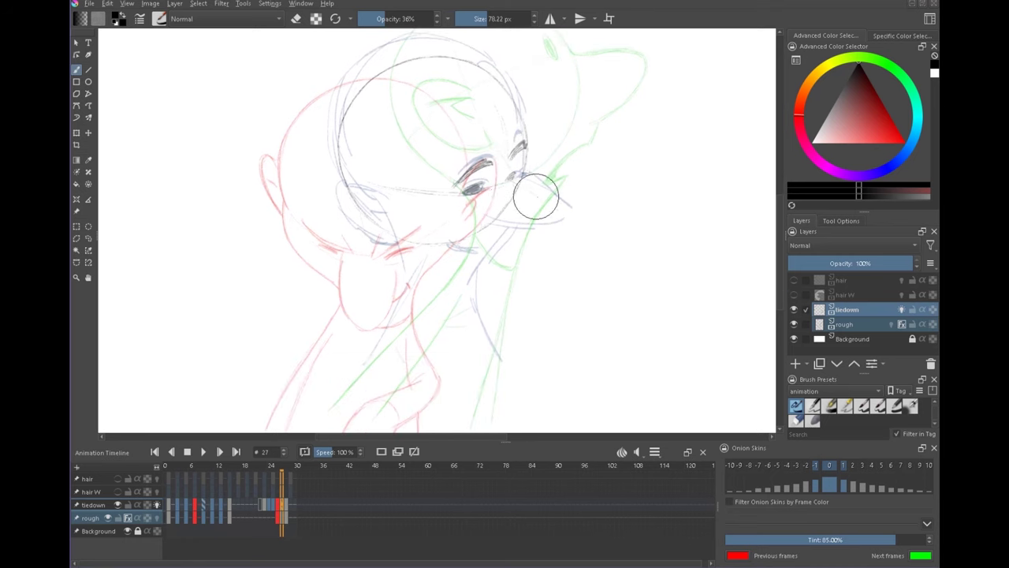
pyautogui.moveTo(563, 220); pyautogui.dragTo(560, 236)
pyautogui.moveTo(491, 235); pyautogui.dragTo(449, 269)
pyautogui.moveTo(516, 324)
pyautogui.mouseDown()
pyautogui.moveTo(547, 198)
pyautogui.moveTo(504, 361)
pyautogui.moveTo(506, 181)
pyautogui.mouseUp()
# Step: Hide the rough layer and draw the front contour of the neck downward from the jaw on frame 27
pyautogui.click(109, 518)
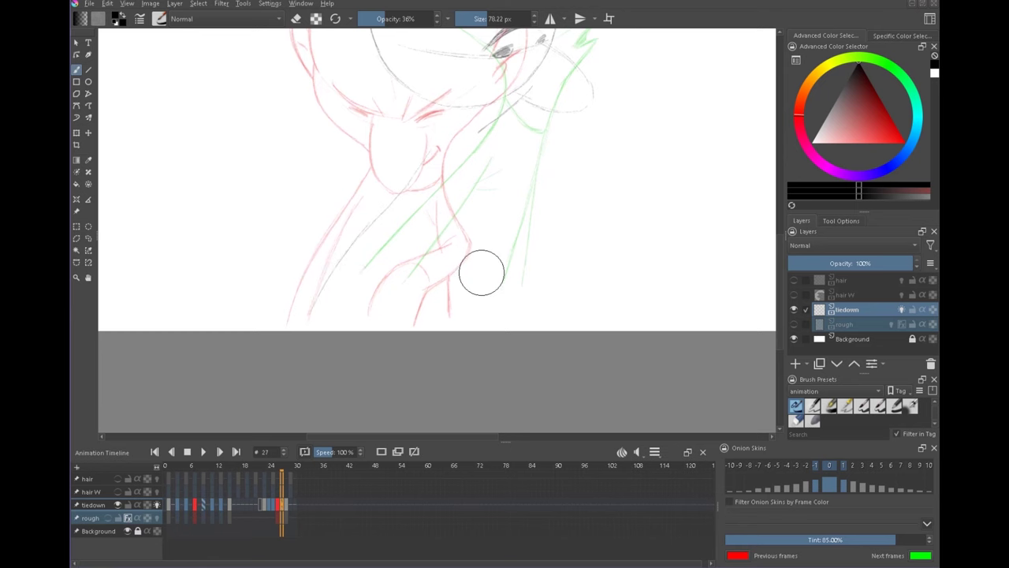
pyautogui.moveTo(483, 175); pyautogui.dragTo(486, 296)
pyautogui.moveTo(505, 225)
pyautogui.mouseDown()
pyautogui.moveTo(518, 294)
pyautogui.moveTo(524, 283)
pyautogui.moveTo(500, 303)
pyautogui.mouseUp()
# Step: With onion skins temporarily off, draw the nape line joining the head to the neck on frame 27, and restore onion skins
pyautogui.click(156, 506)
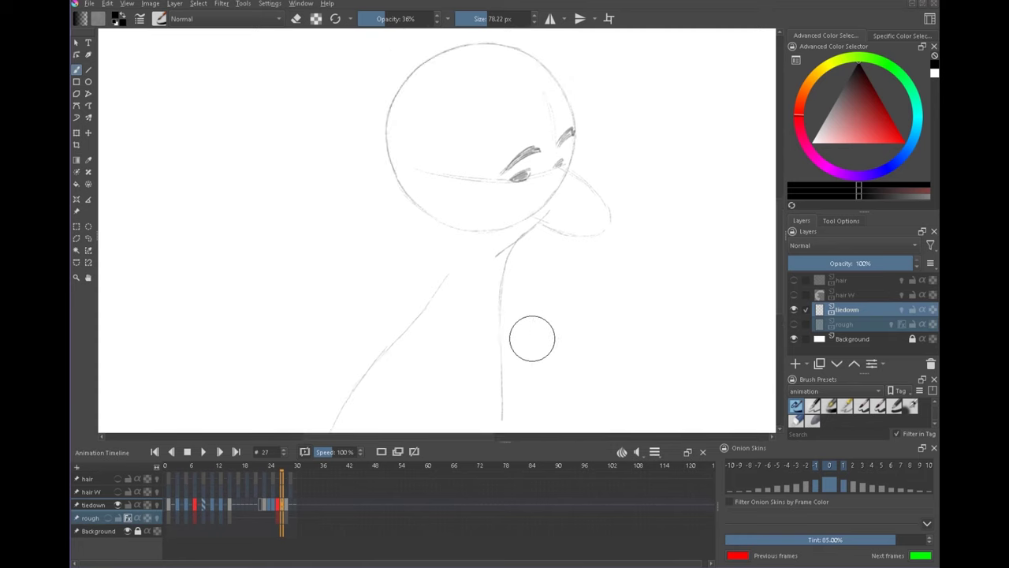
pyautogui.moveTo(440, 218); pyautogui.dragTo(449, 275)
pyautogui.moveTo(448, 277); pyautogui.dragTo(507, 223)
pyautogui.moveTo(500, 160); pyautogui.dragTo(507, 206)
pyautogui.moveTo(459, 375); pyautogui.dragTo(409, 453)
pyautogui.click(157, 505)
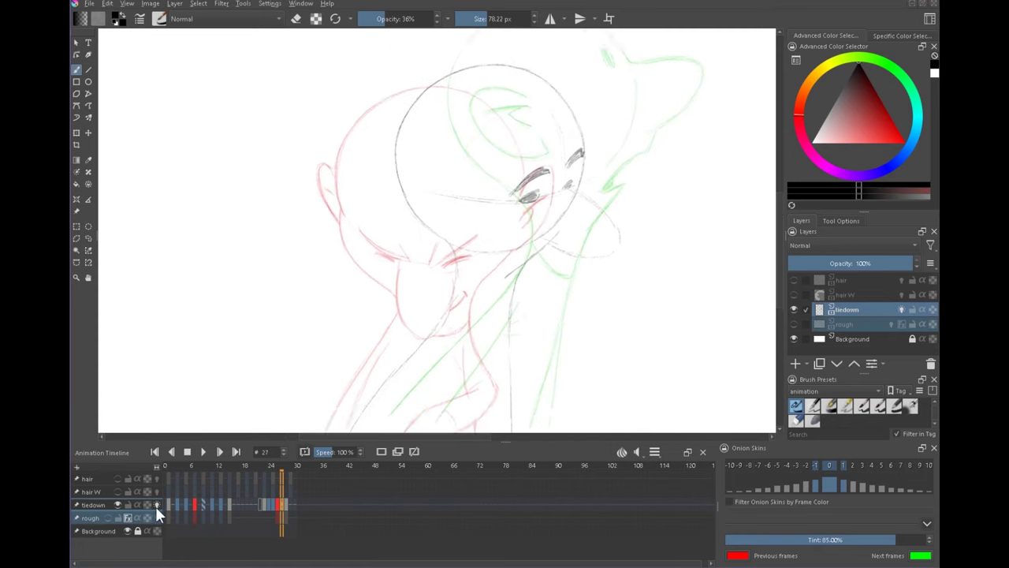
# Step: Erase the stray marks on frame 27, draw the outer ear contour at the back of the head, and turn off the tiedown onion skins
pyautogui.moveTo(455, 261); pyautogui.dragTo(464, 320)
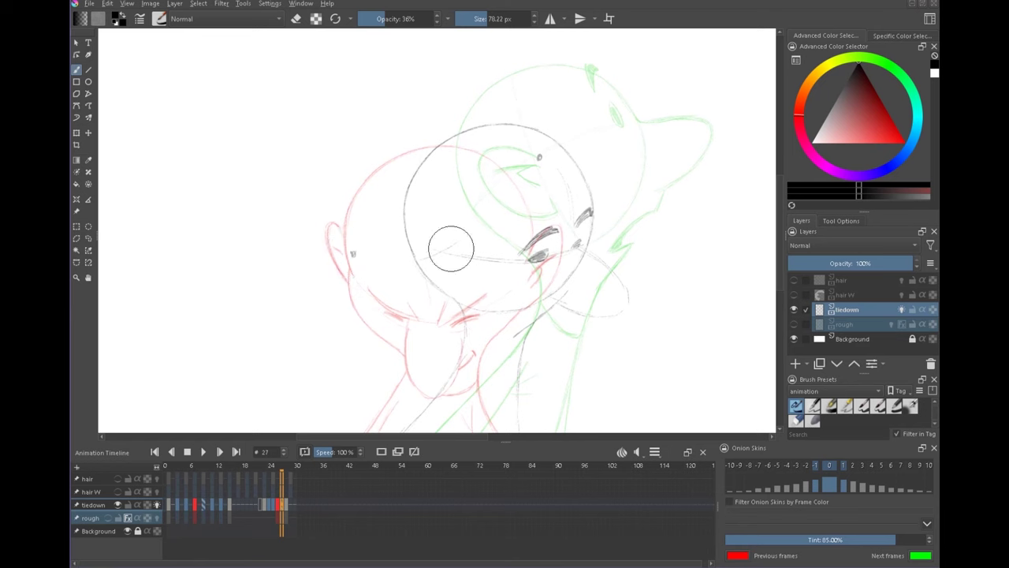
pyautogui.press('e')
pyautogui.click(539, 157)
pyautogui.press('e')
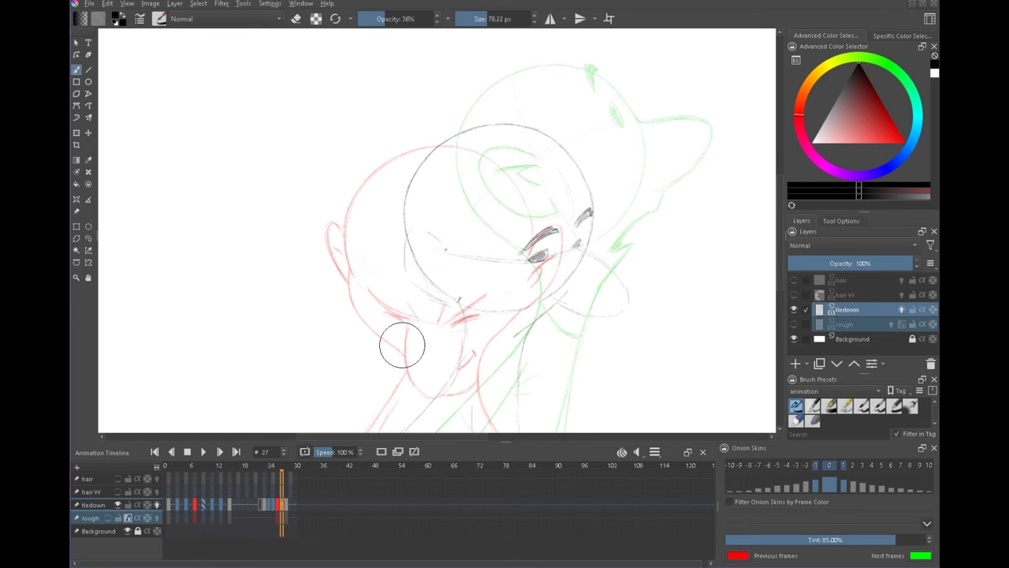
pyautogui.click(156, 504)
pyautogui.press('Right')
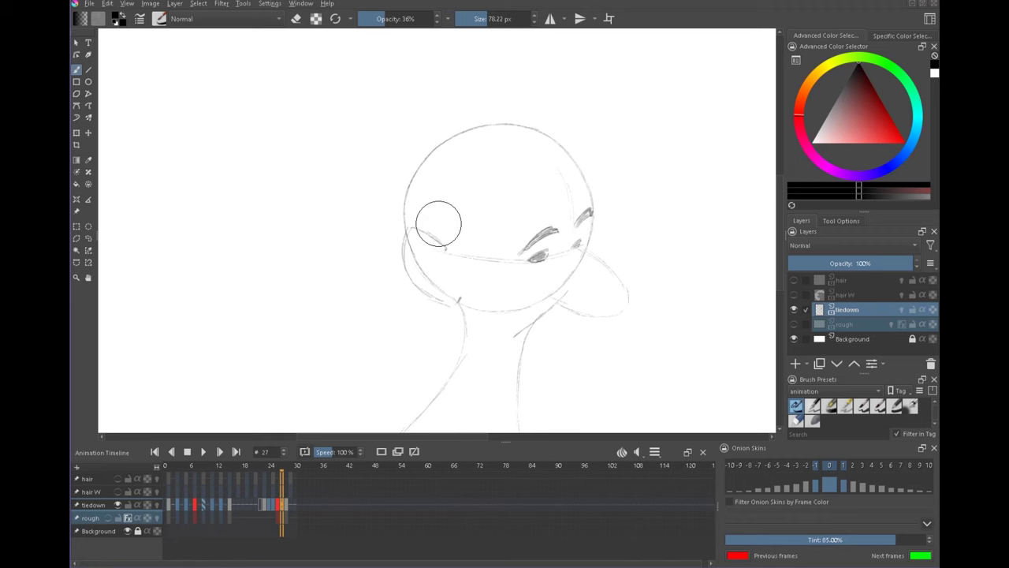
# Step: Draw the inner ear fold on frame 27
pyautogui.moveTo(544, 246); pyautogui.dragTo(614, 191)
pyautogui.moveTo(489, 200)
pyautogui.mouseDown()
pyautogui.moveTo(517, 208)
pyautogui.moveTo(509, 219)
pyautogui.moveTo(519, 226)
pyautogui.mouseUp()
pyautogui.moveTo(675, 326); pyautogui.dragTo(571, 327)
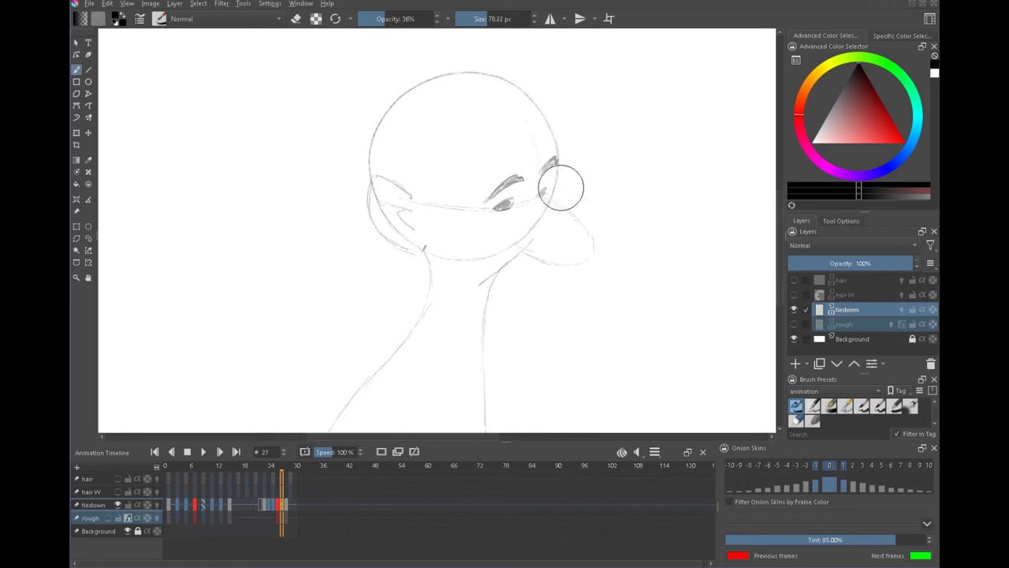
# Step: Flip between frame 27 and the neighbouring frames to compare the head and neck poses
pyautogui.press('Right')
pyautogui.press('Left')
pyautogui.press('Left')
pyautogui.press('Right')
pyautogui.press('Left')
pyautogui.press('Right')
pyautogui.press('Right')
pyautogui.press(',')
pyautogui.press(',')
pyautogui.press('.')
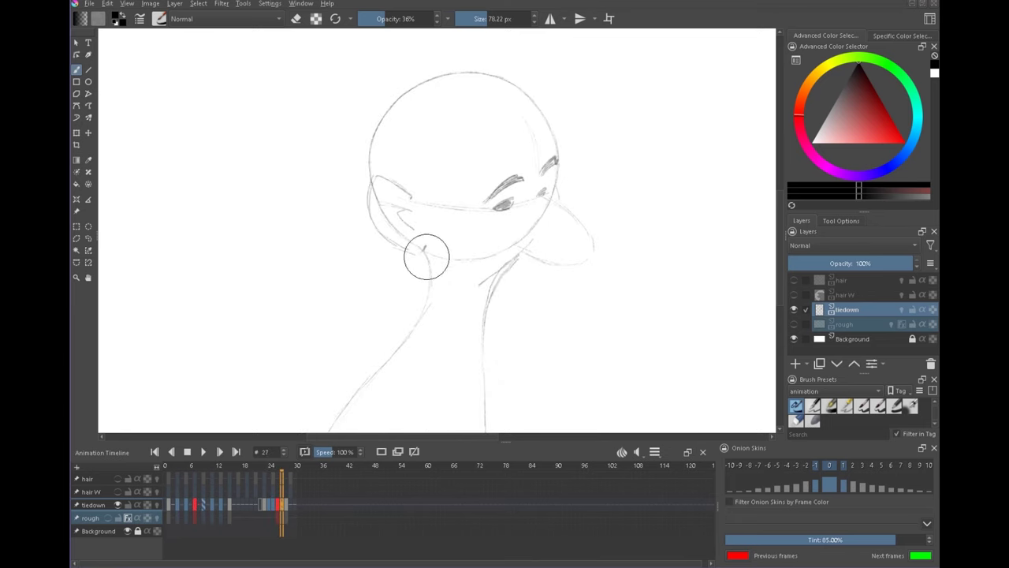
# Step: Erase the construction lines along the lower head circle on frame 27 and darken the ear, nose and neck contours
pyautogui.moveTo(547, 373); pyautogui.dragTo(574, 314)
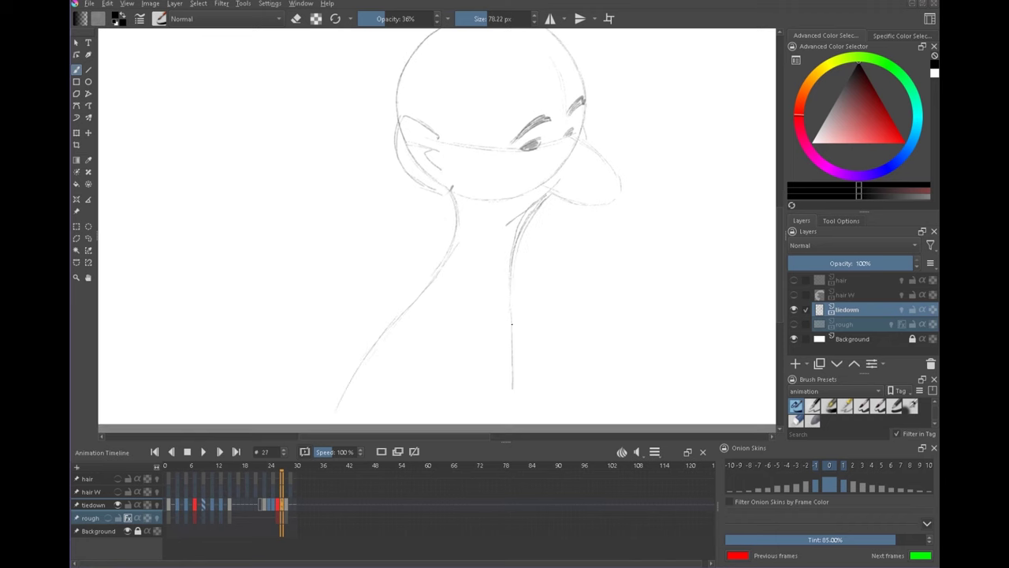
pyautogui.moveTo(536, 222)
pyautogui.mouseDown()
pyautogui.moveTo(522, 219)
pyautogui.moveTo(533, 206)
pyautogui.mouseUp()
pyautogui.press('5')
pyautogui.press('e')
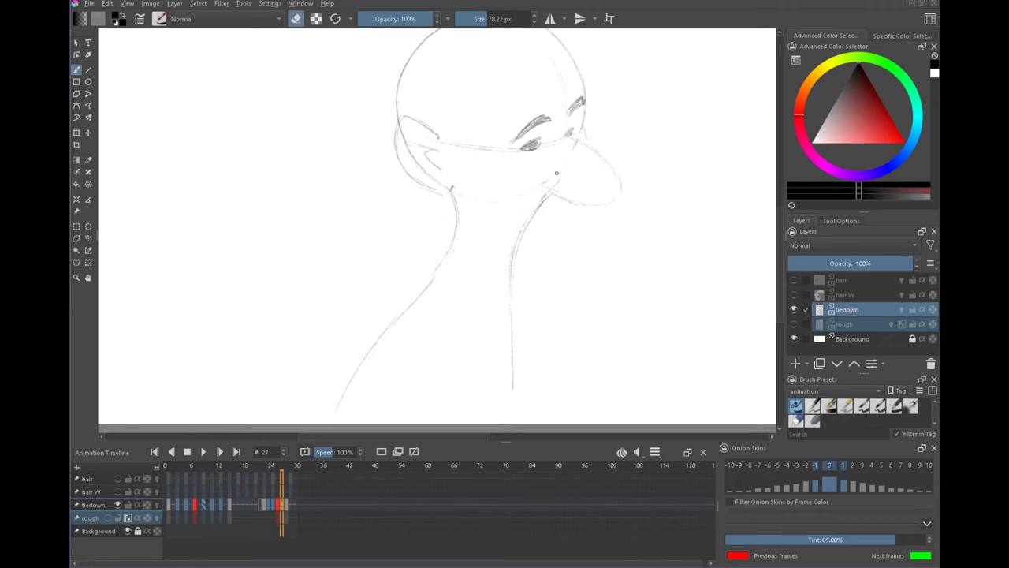
pyautogui.press('e')
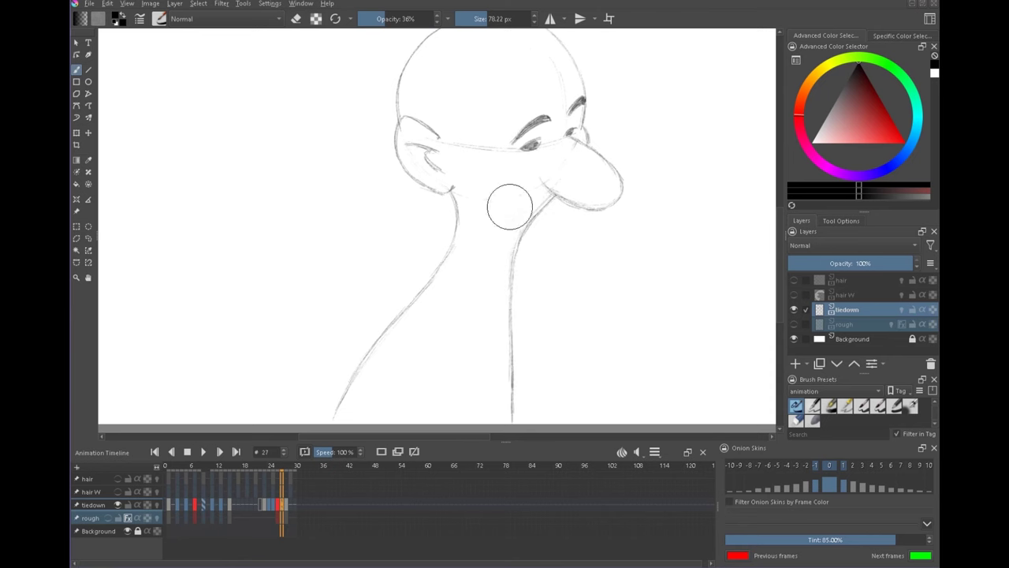
# Step: Turn on the tiedown onion skins and draw the curved line across the neck below the head on frame 27
pyautogui.press('o')
pyautogui.moveTo(460, 231); pyautogui.dragTo(516, 244)
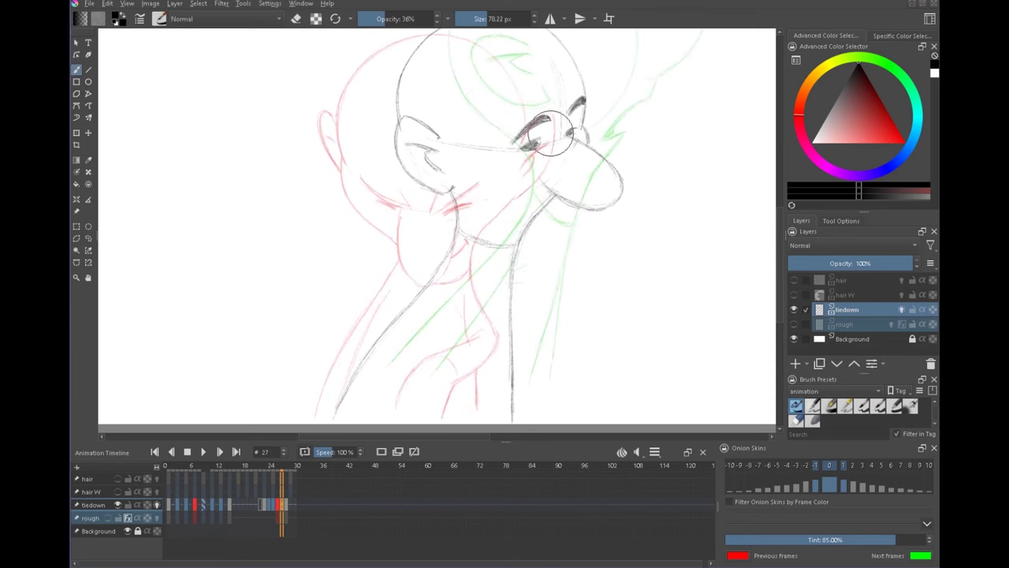
pyautogui.press('Left')
pyautogui.moveTo(604, 343); pyautogui.dragTo(597, 320)
# Step: Compare the body contours on frames 25 to 27 with onion skins on, and again with them off
pyautogui.press('Left')
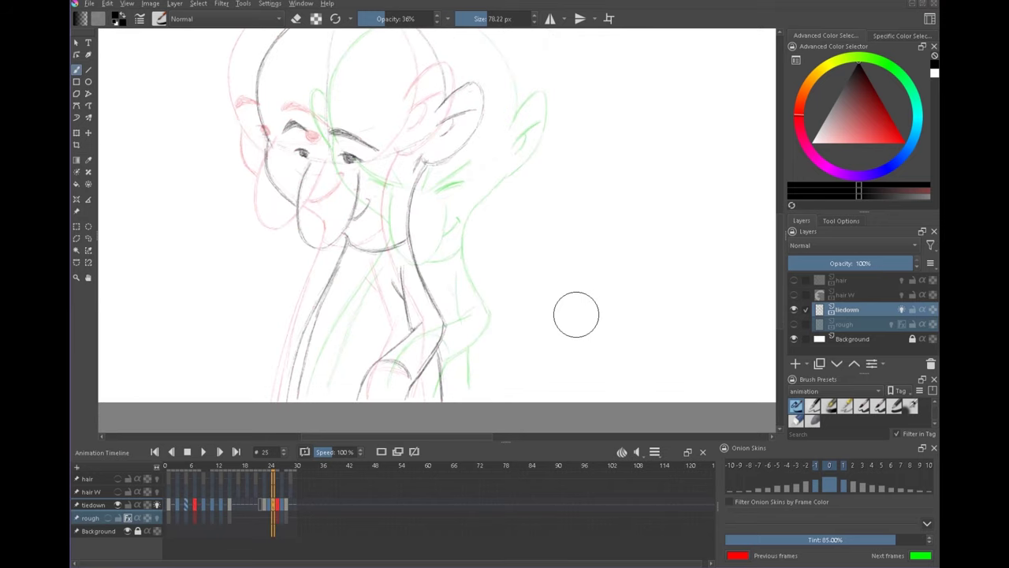
pyautogui.press('Right')
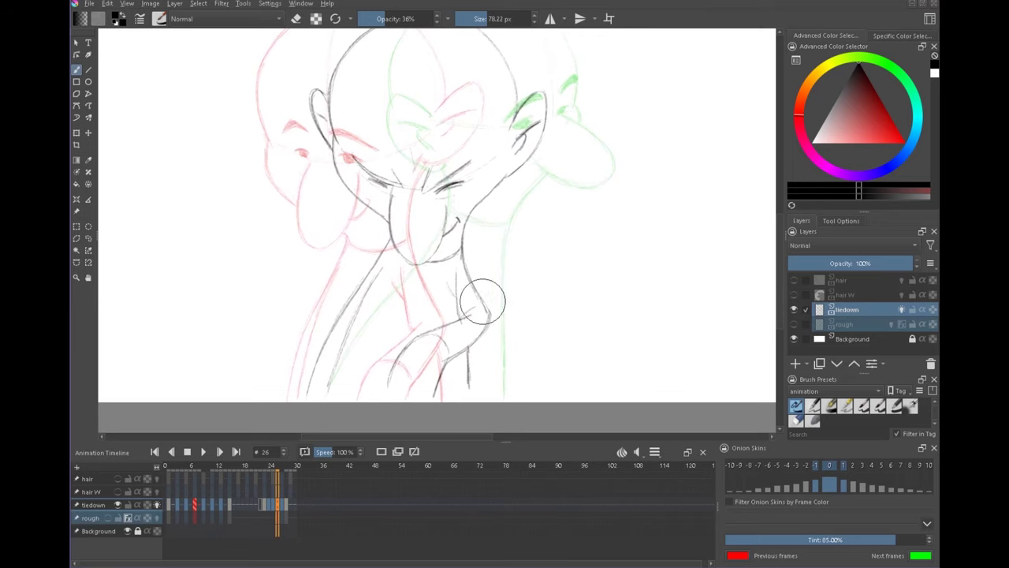
pyautogui.press('Right')
pyautogui.press('Left')
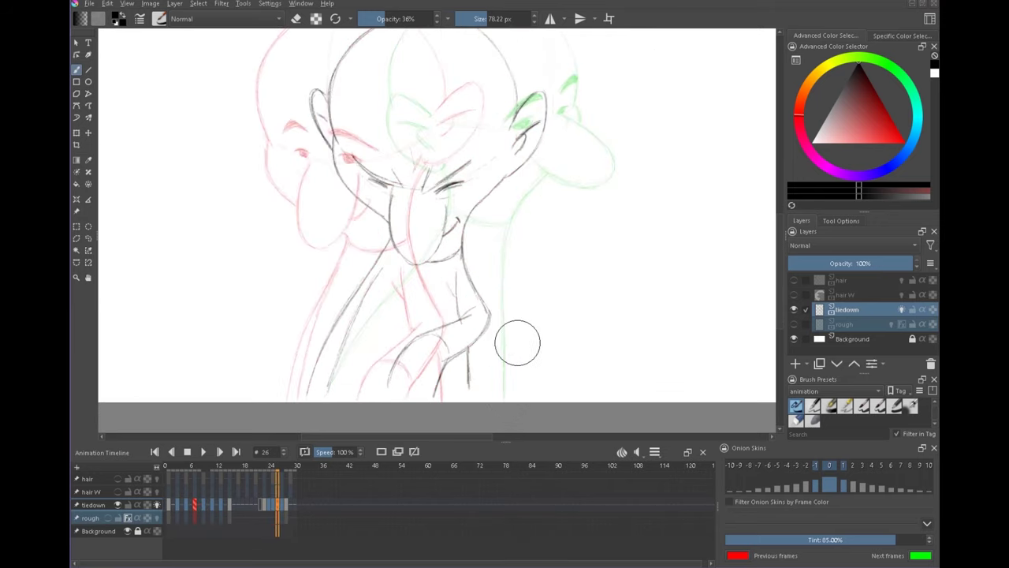
pyautogui.click(158, 503)
pyautogui.press('Left')
pyautogui.press('Right')
pyautogui.press('Right')
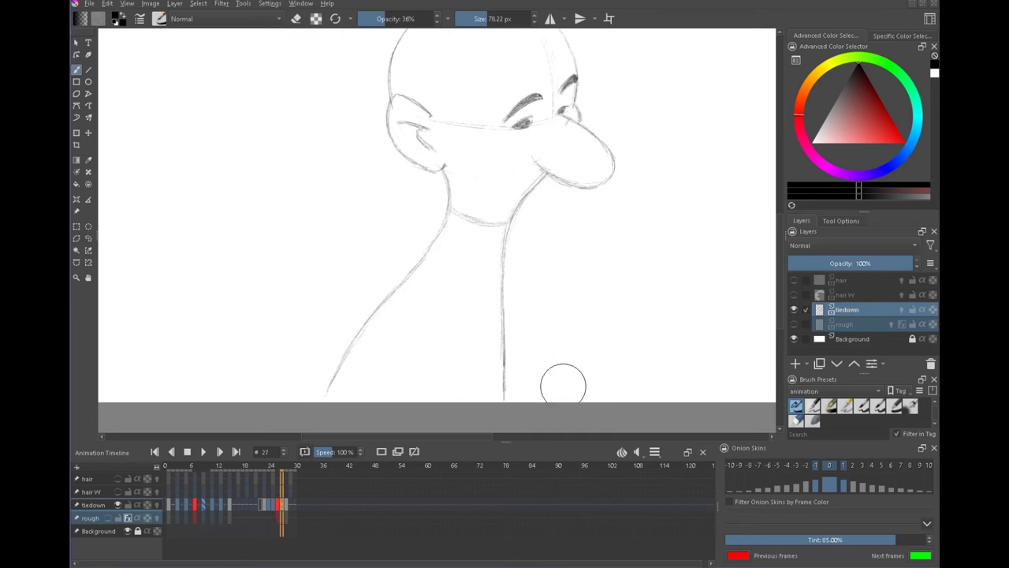
pyautogui.press('Left')
pyautogui.press('Right')
pyautogui.press('Left')
pyautogui.press('Right')
pyautogui.press('Left')
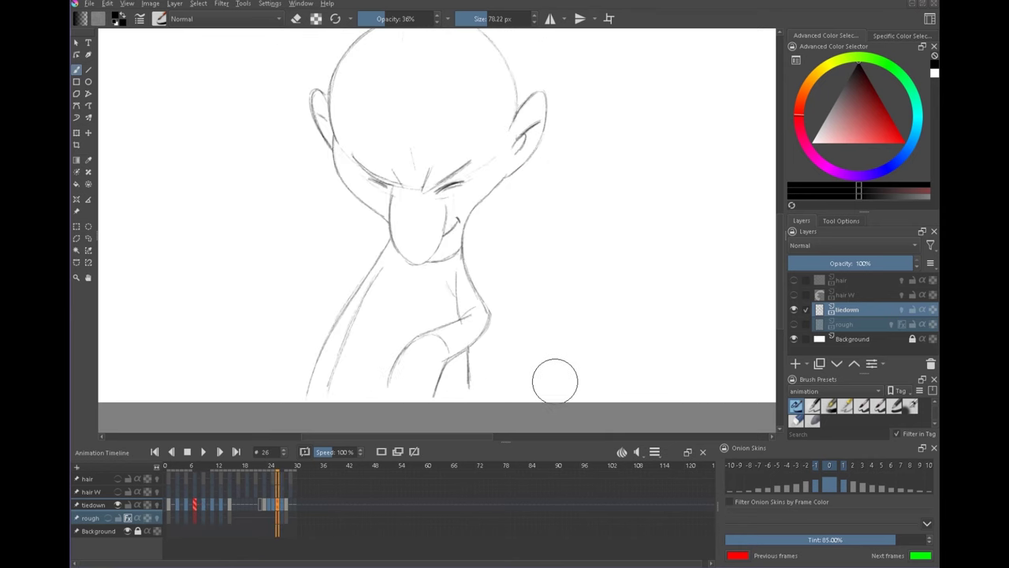
pyautogui.press('Right')
# Step: On frame 27, draw the arm contour from the front of the neck out to the elbow and start its return downward
pyautogui.moveTo(508, 252); pyautogui.dragTo(518, 281)
pyautogui.press('Left')
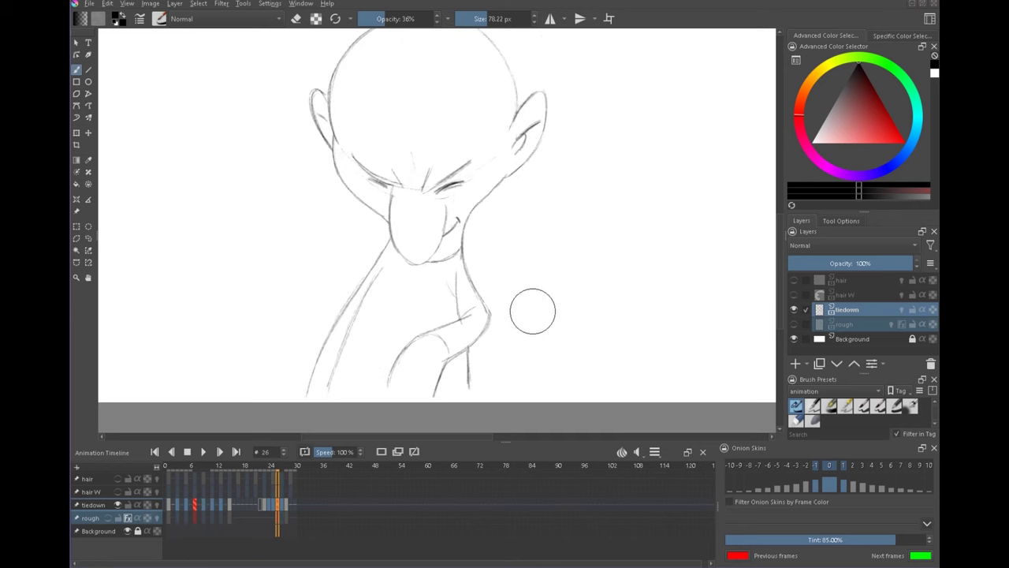
pyautogui.press('Right')
pyautogui.press('Right')
pyautogui.press('Left')
pyautogui.press('Left')
pyautogui.press('Right')
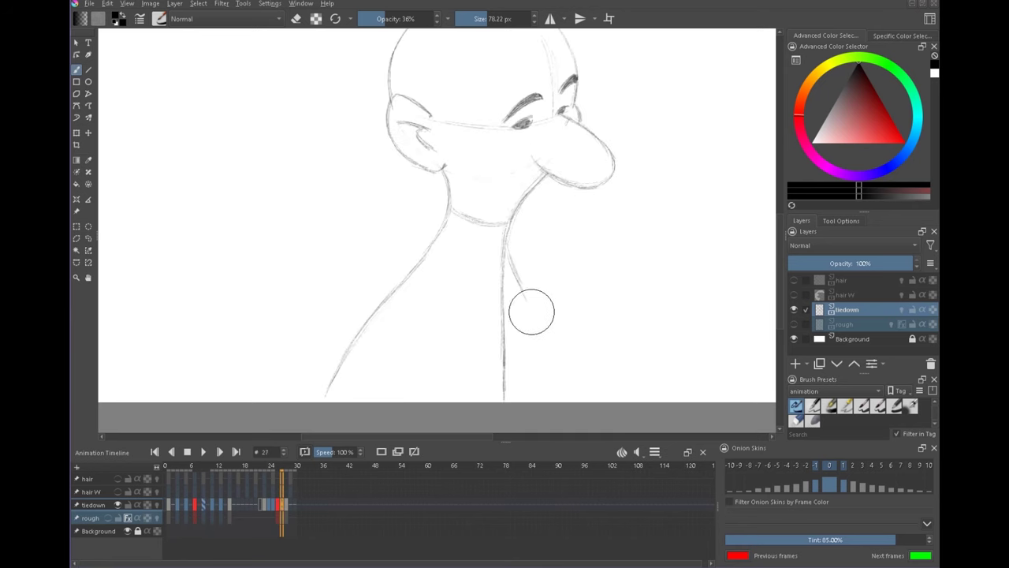
pyautogui.moveTo(532, 312); pyautogui.dragTo(516, 354)
# Step: Extend the lower arm contour from the elbow back to the vertical body line on frame 27, checking it against frame 26
pyautogui.press('Left')
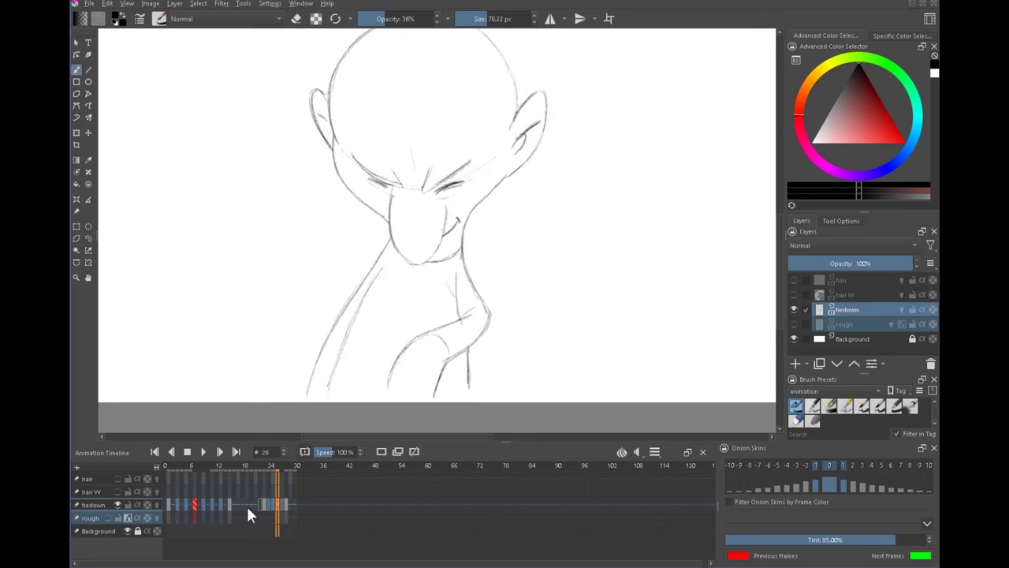
pyautogui.press('Left')
pyautogui.press('Right')
pyautogui.press('Right')
pyautogui.press('Left')
pyautogui.press('Right')
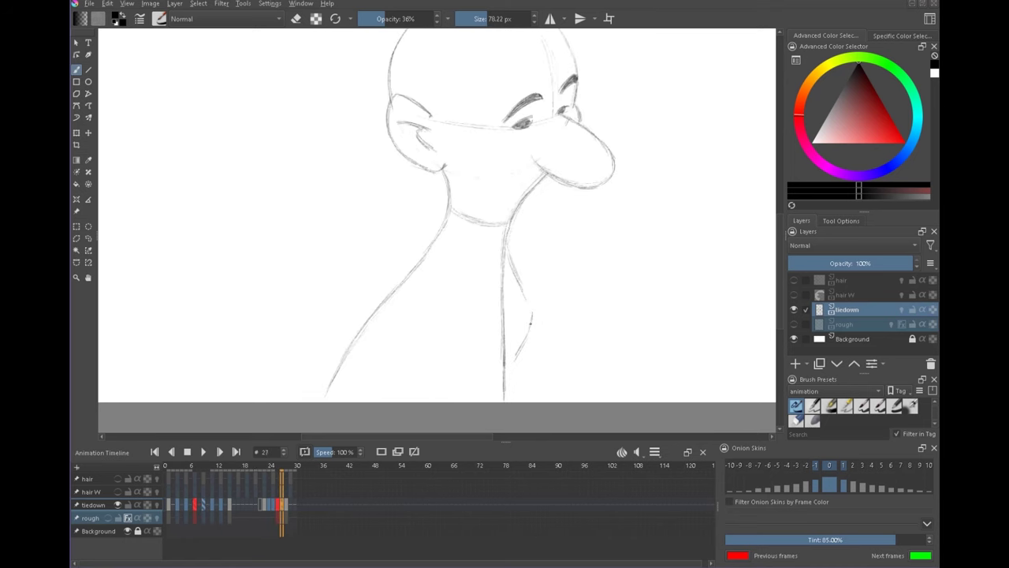
pyautogui.press('Left')
pyautogui.press('Right')
pyautogui.press('Left')
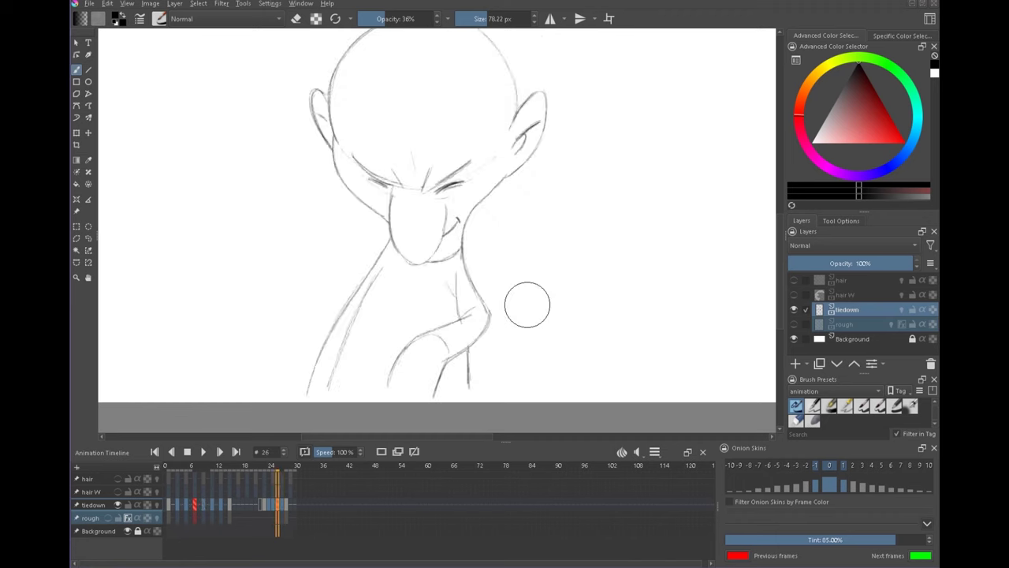
pyautogui.press('Right')
pyautogui.press('Left')
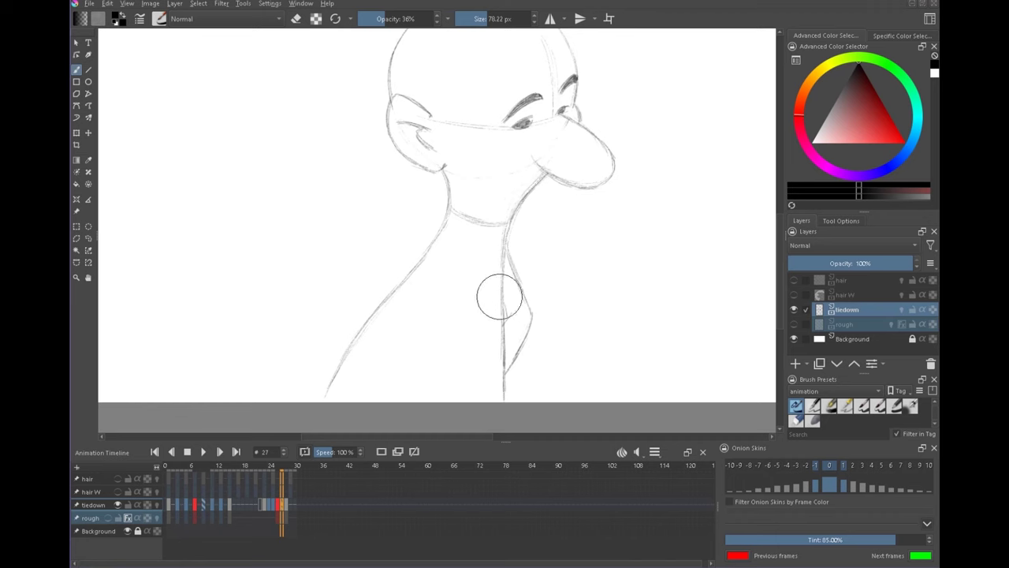
# Step: Add a small crease beside the elbow on frame 27, checking its position against the adjacent frames
pyautogui.press('Right')
pyautogui.press('Left')
pyautogui.press('Right')
pyautogui.press('Right')
pyautogui.press('Left')
pyautogui.press('Left')
pyautogui.press('Right')
pyautogui.press('Right')
pyautogui.press('Left')
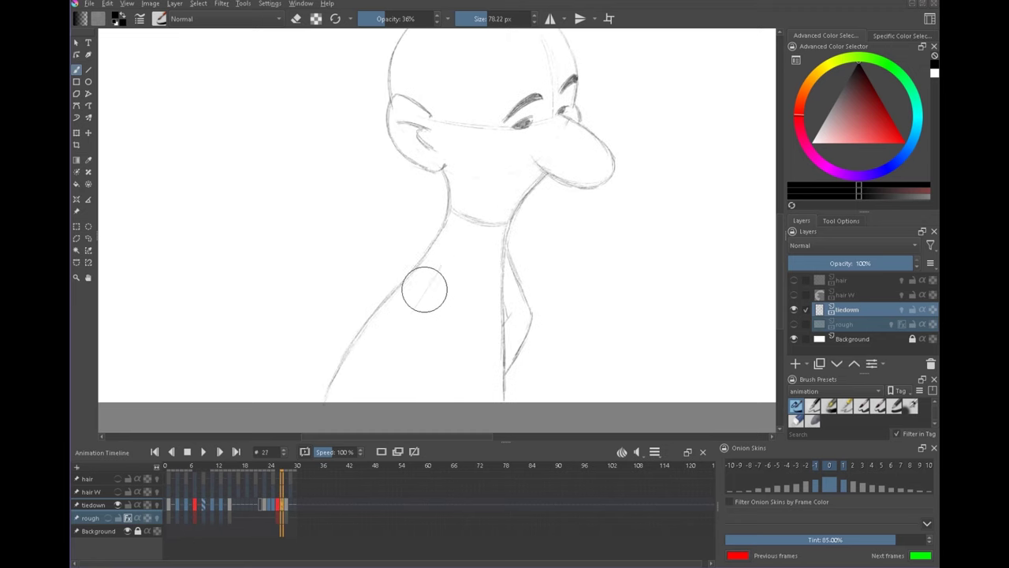
# Step: Draw the long inner line parallel to the back contour on frame 27, comparing it with the adjacent frames
pyautogui.moveTo(413, 306); pyautogui.dragTo(400, 327)
pyautogui.press('Left')
pyautogui.press('Right')
pyautogui.press('Right')
pyautogui.press('Left')
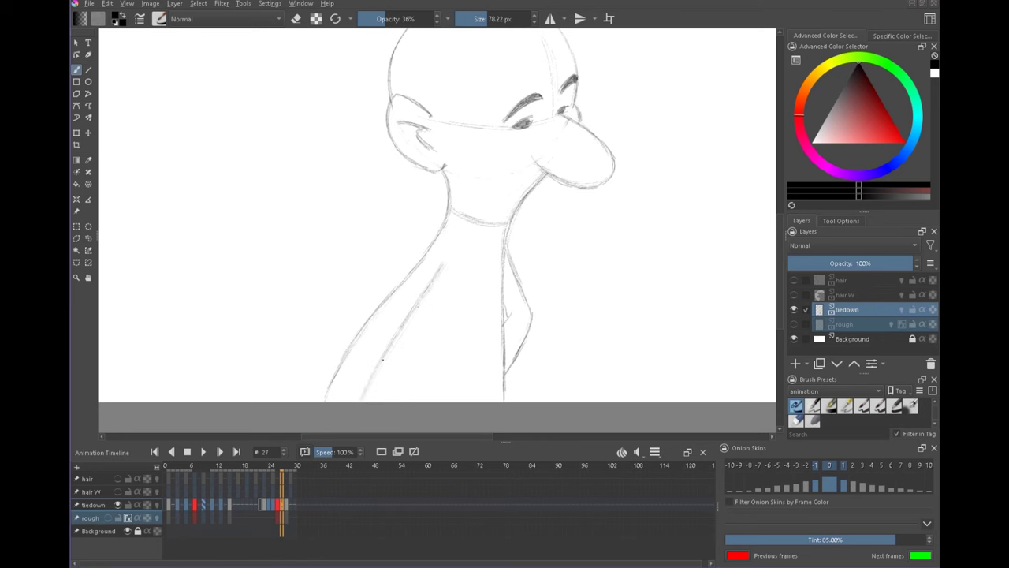
pyautogui.press('Right')
pyautogui.press('Left')
pyautogui.press('Left')
pyautogui.press('Right')
pyautogui.press('Left')
pyautogui.press('Right')
# Step: On frame 26, extend the forearm curve to the canvas edge and redraw its rounded inner end
pyautogui.press('Left')
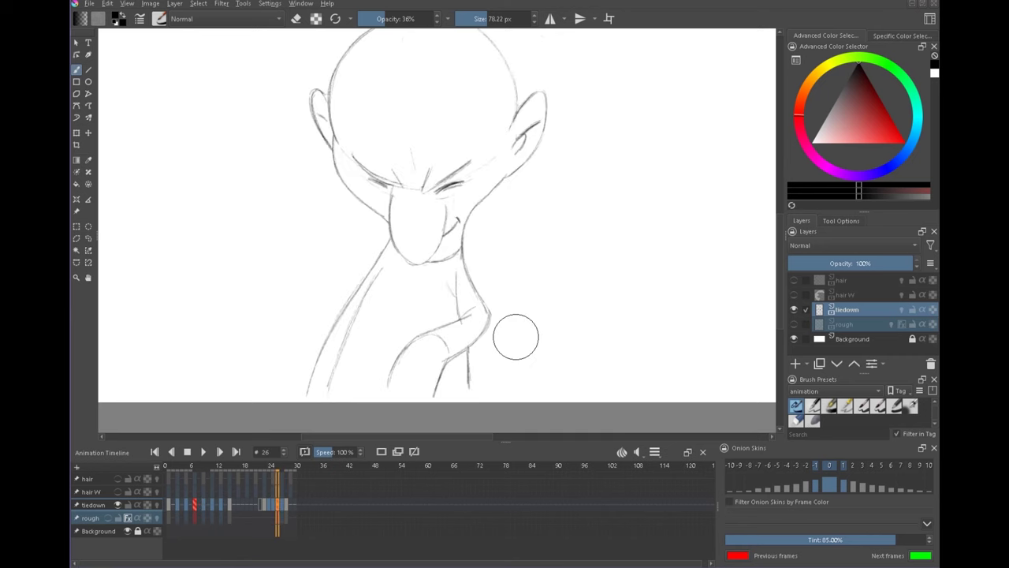
pyautogui.moveTo(389, 376); pyautogui.dragTo(387, 400)
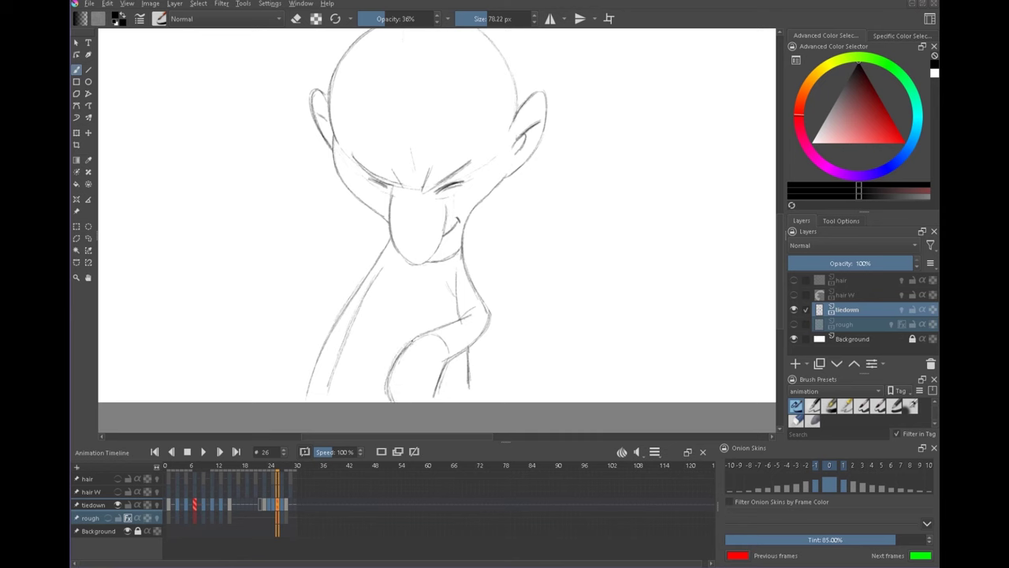
pyautogui.moveTo(446, 341); pyautogui.dragTo(448, 353)
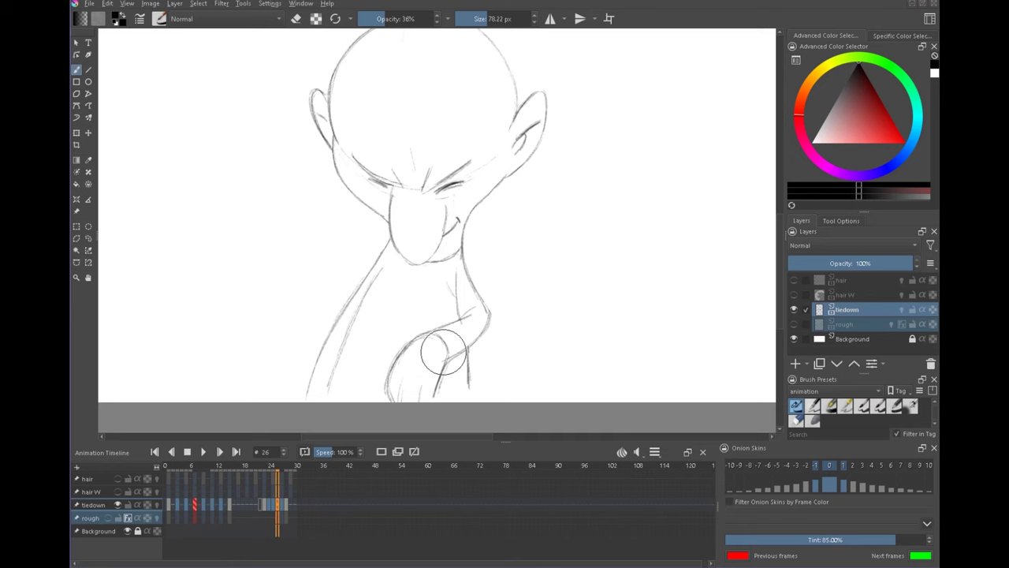
# Step: Flip between frames 26 and 27 to compare the forearm and elbow shapes
pyautogui.press('Right')
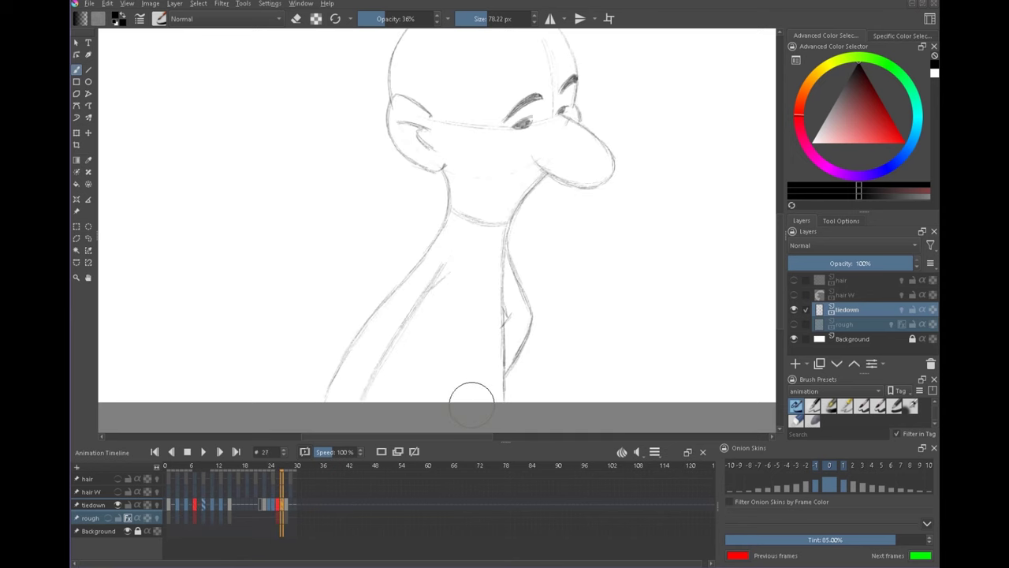
pyautogui.press('Left')
pyautogui.press('Right')
pyautogui.press('Left')
pyautogui.press('Right')
pyautogui.press('Left')
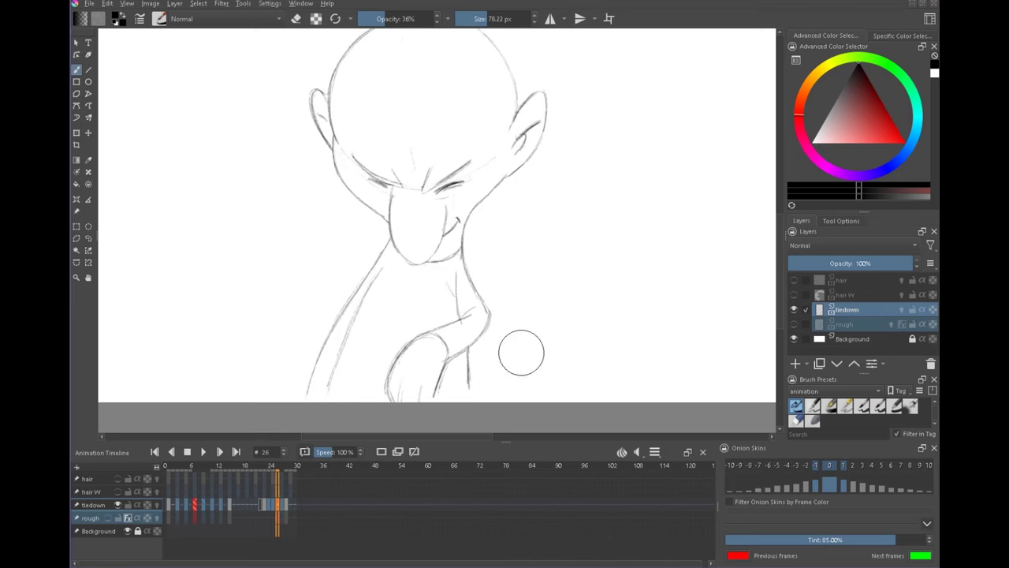
pyautogui.press('Right')
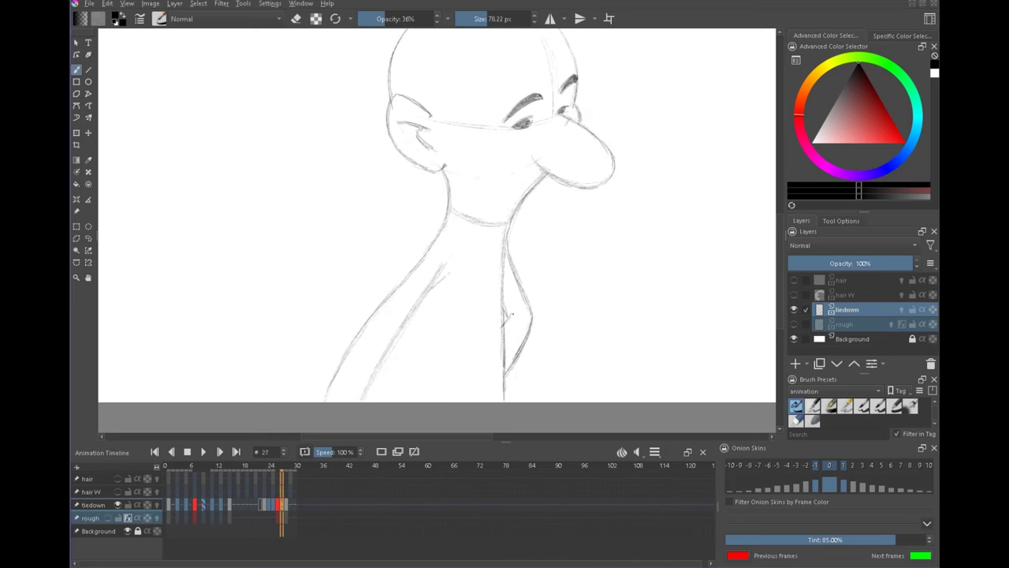
pyautogui.press('Left')
pyautogui.press('Right')
pyautogui.press('Left')
pyautogui.press('Right')
pyautogui.press('Left')
# Step: Erase the lower arm contour and the elbow crease on frame 27, and return to the drawing brush
pyautogui.press('Right')
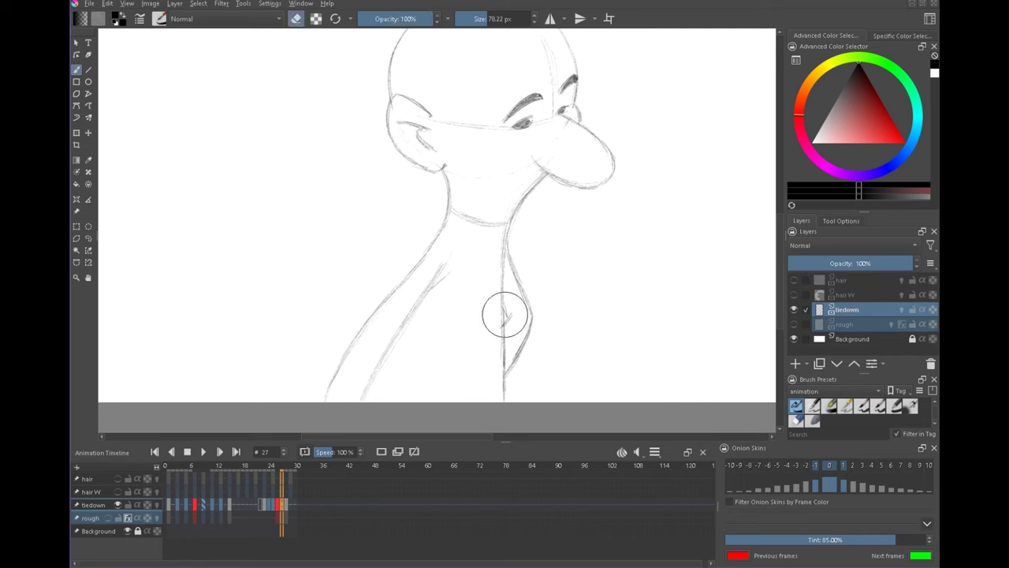
pyautogui.press('e')
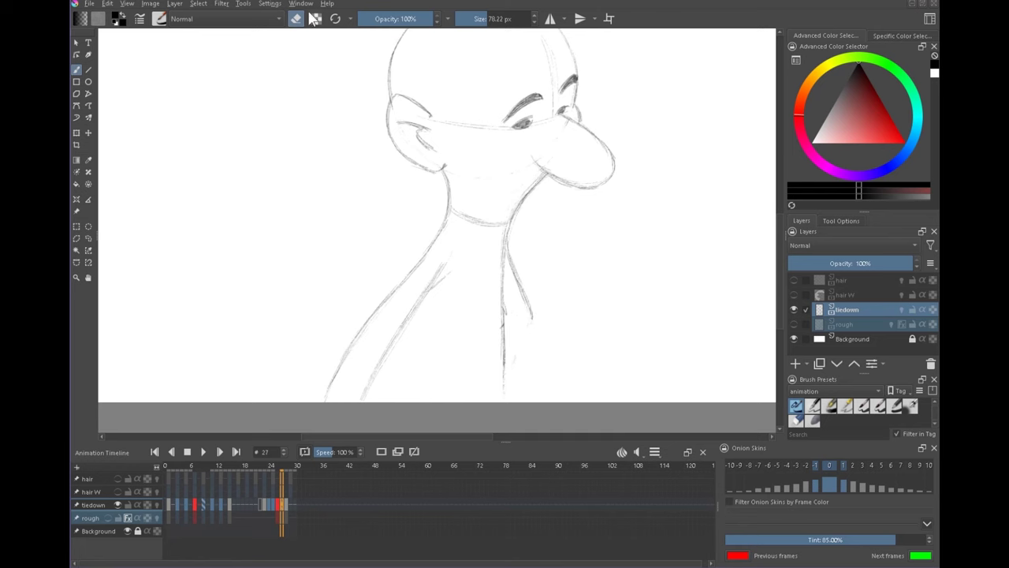
pyautogui.press('e')
# Step: Draw the forearm's rounded end and a new lower arm contour from the elbow on frame 27
pyautogui.moveTo(483, 355); pyautogui.dragTo(461, 384)
pyautogui.press('Left')
pyautogui.press('Right')
pyautogui.moveTo(531, 320)
pyautogui.mouseDown()
pyautogui.moveTo(502, 401)
pyautogui.moveTo(463, 397)
pyautogui.mouseUp()
pyautogui.press('Left')
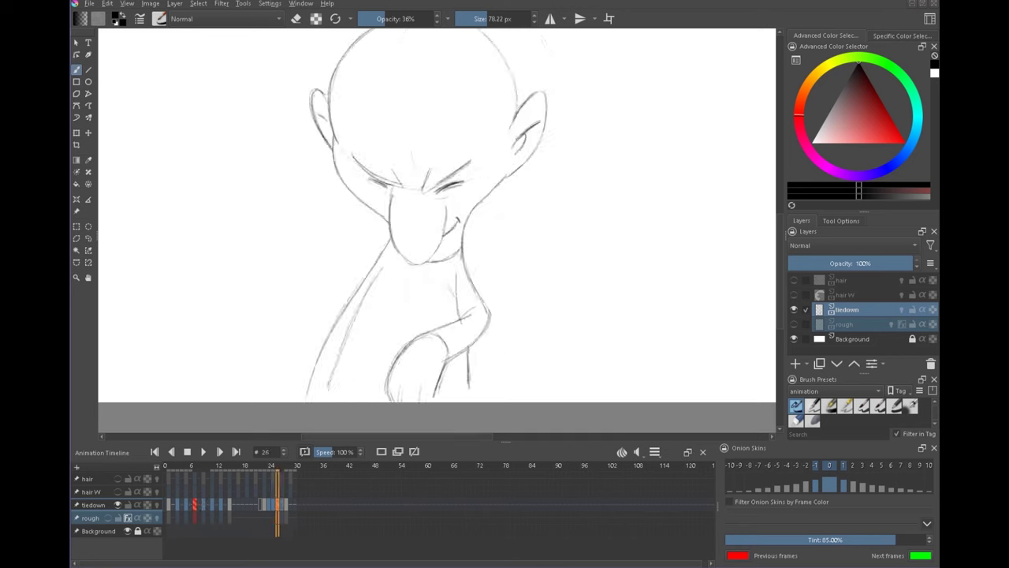
# Step: Redraw the elbow crease and outer arm contour on frame 27, and reinforce the curve at the forearm's end
pyautogui.press('Right')
pyautogui.press('Left')
pyautogui.press('Right')
pyautogui.moveTo(509, 316); pyautogui.dragTo(499, 347)
pyautogui.moveTo(510, 241); pyautogui.dragTo(530, 345)
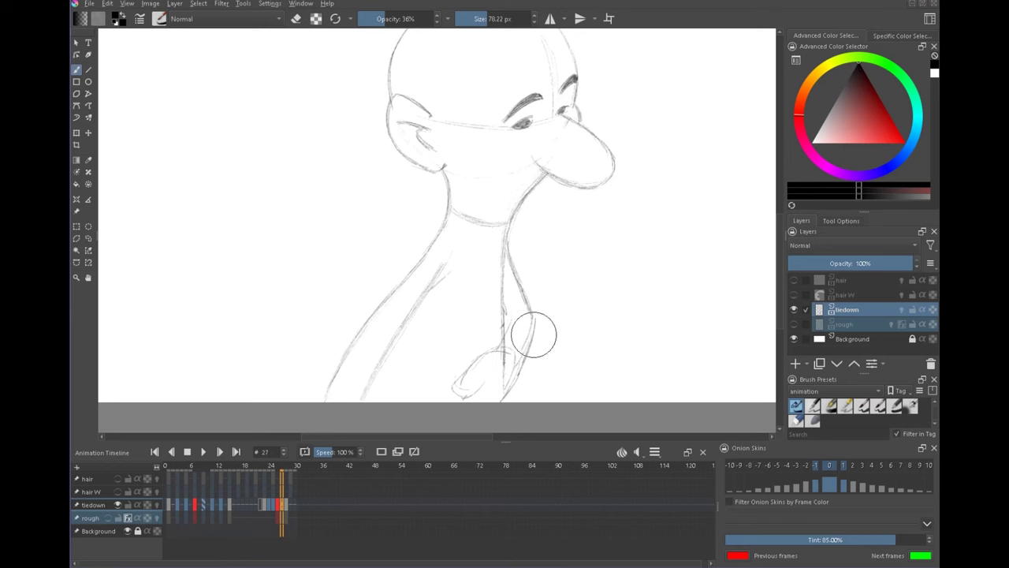
pyautogui.press('Left')
pyautogui.moveTo(474, 364); pyautogui.dragTo(505, 354)
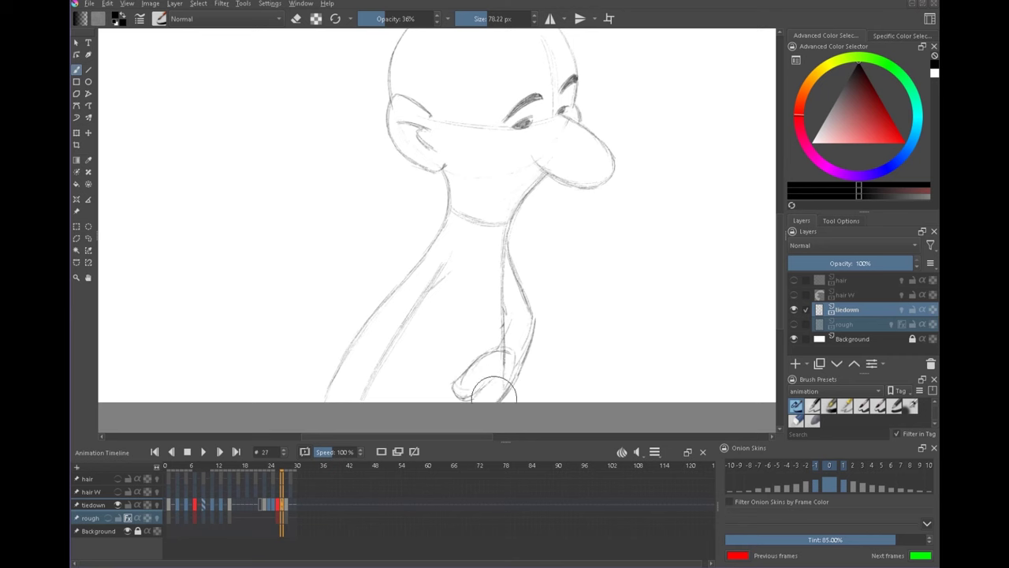
# Step: Reinforce the forearm's lower contour and trim the hand's outline on frame 26, comparing it with frame 27
pyautogui.press('Left')
pyautogui.press('Right')
pyautogui.press('Left')
pyautogui.press('Right')
pyautogui.press('Left')
pyautogui.press('Left')
pyautogui.press('Right')
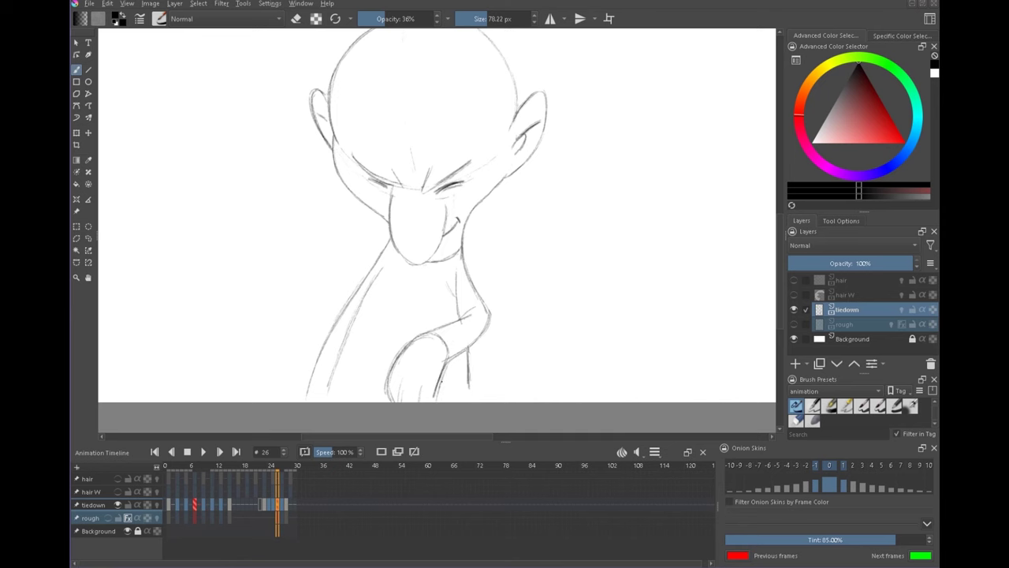
pyautogui.moveTo(447, 364); pyautogui.dragTo(437, 399)
pyautogui.press('e')
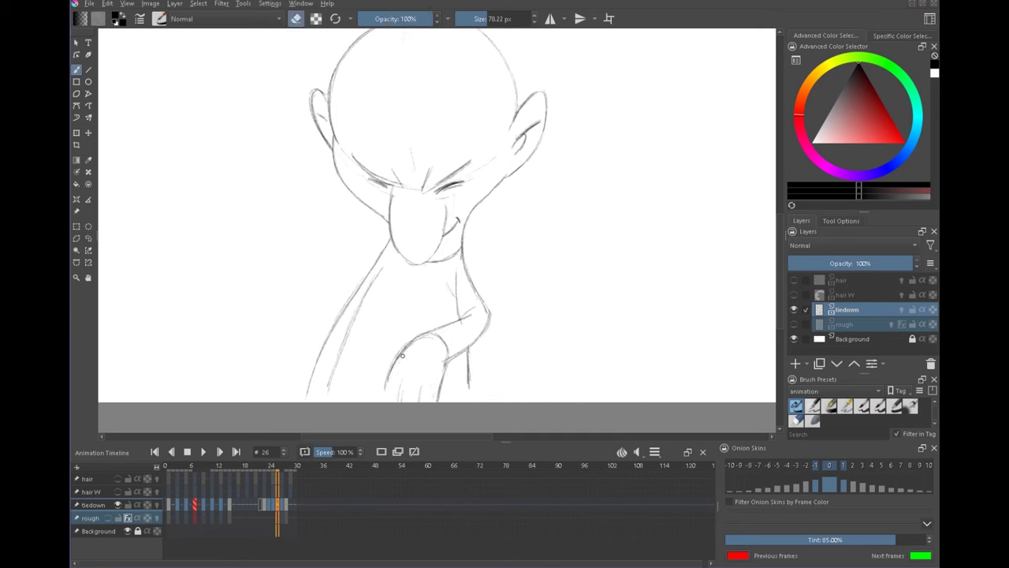
pyautogui.press('Right')
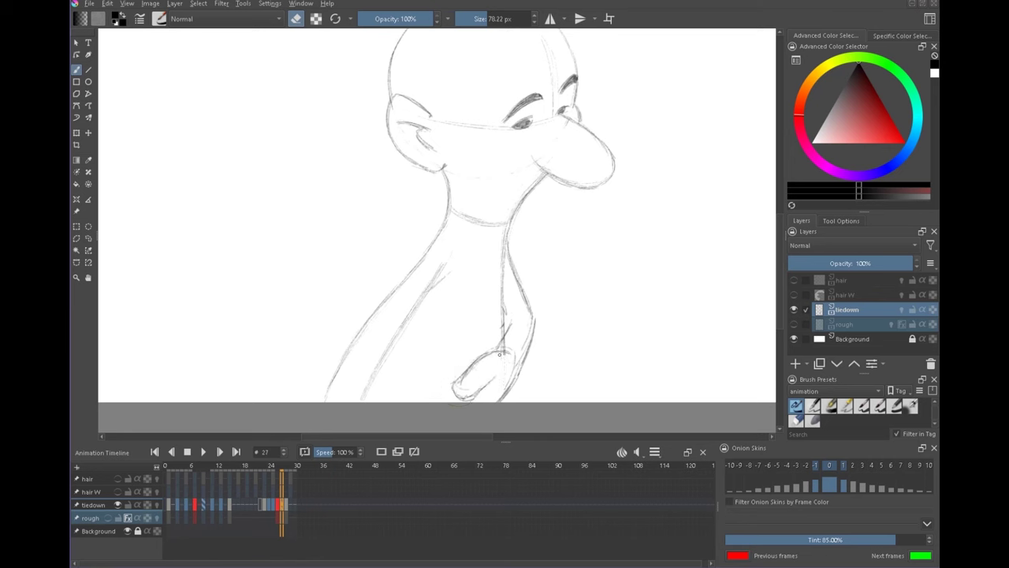
# Step: Strengthen the elbow crease, the outer arm contour and the chest line behind the forearm on frame 27
pyautogui.press('e')
pyautogui.moveTo(506, 306); pyautogui.dragTo(510, 336)
pyautogui.moveTo(532, 329); pyautogui.dragTo(502, 399)
pyautogui.moveTo(499, 344); pyautogui.dragTo(497, 404)
pyautogui.press('Left')
pyautogui.press('Right')
pyautogui.press('Right')
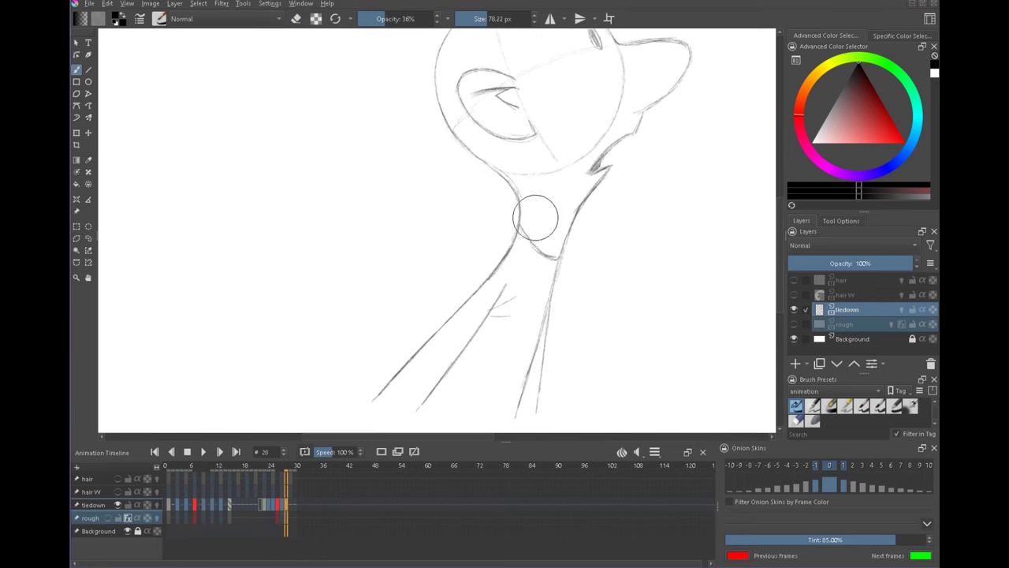
# Step: Sketch a light mouth curve beneath the nose on frame 27, checking its placement against frames 26 and 28
pyautogui.press('Left')
pyautogui.press('Left')
pyautogui.press('Right')
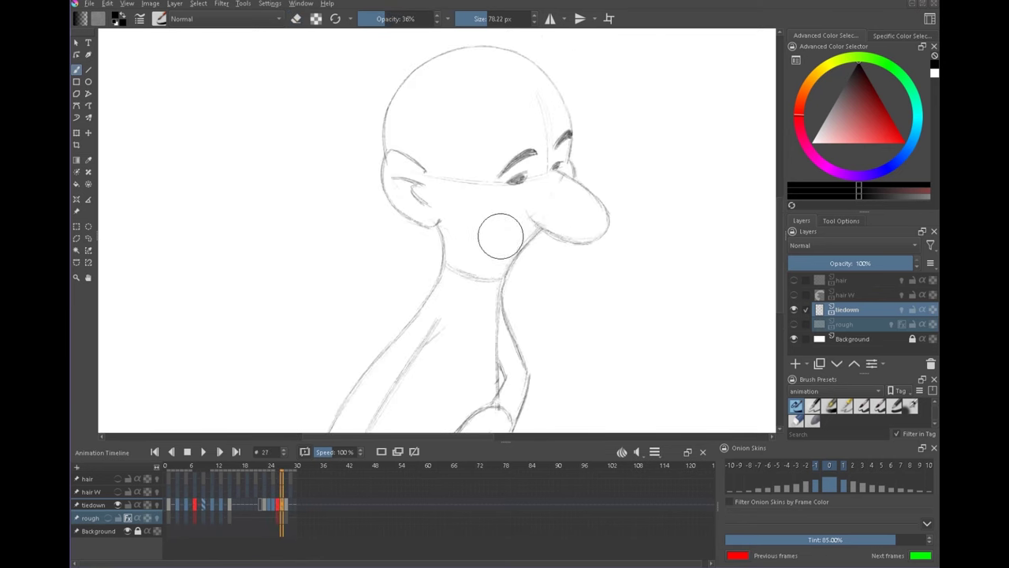
pyautogui.press('Left')
pyautogui.press('Right')
pyautogui.press('Right')
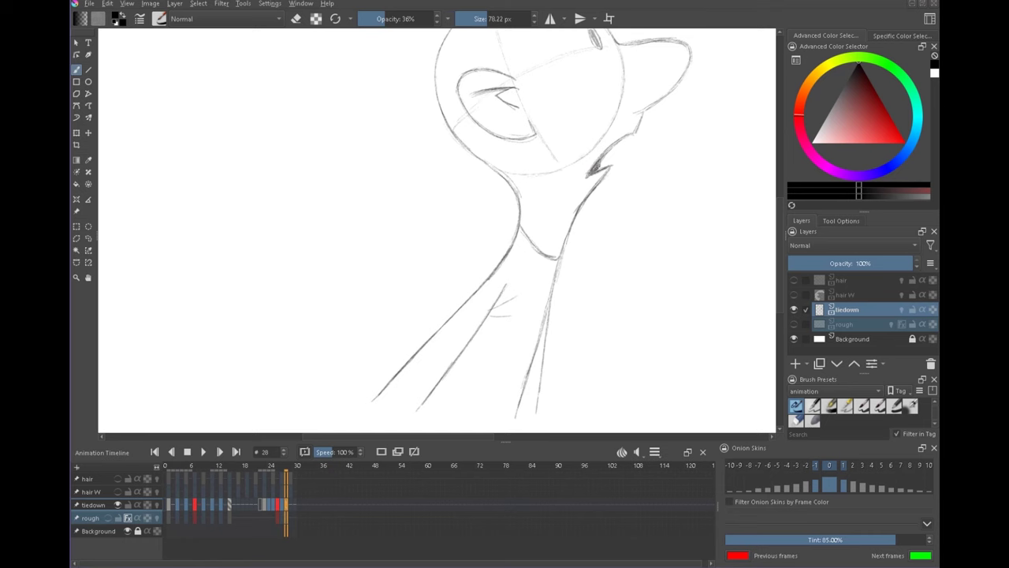
pyautogui.press('Left')
pyautogui.press('Right')
pyautogui.press('Left')
pyautogui.press('Left')
pyautogui.press('Right')
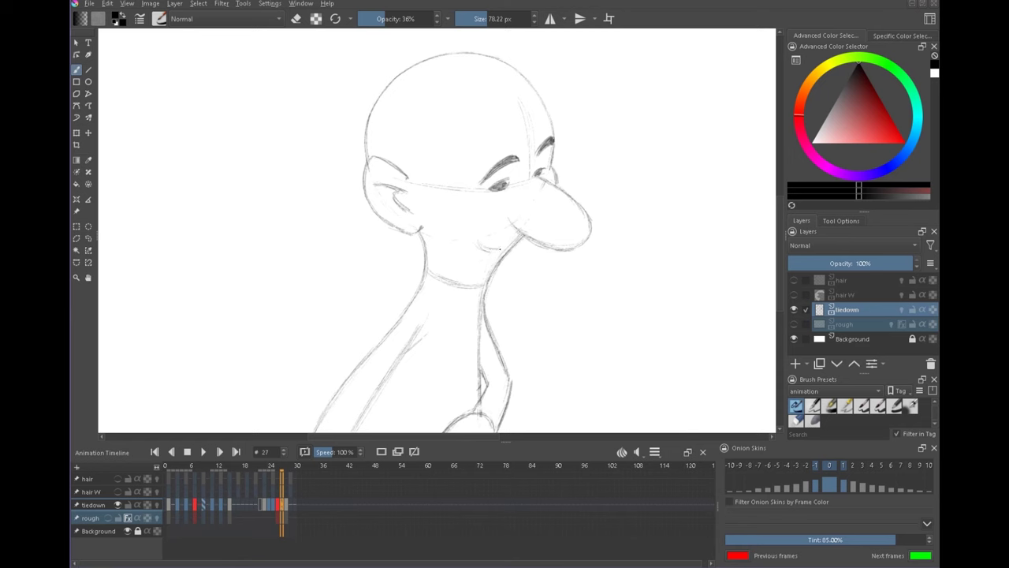
# Step: Darken the mouth on frame 27 into a wider smile running up to the nose, comparing it with the neighbouring frames
pyautogui.press('Left')
pyautogui.press('Right')
pyautogui.press('Right')
pyautogui.press('Left')
pyautogui.press('Left')
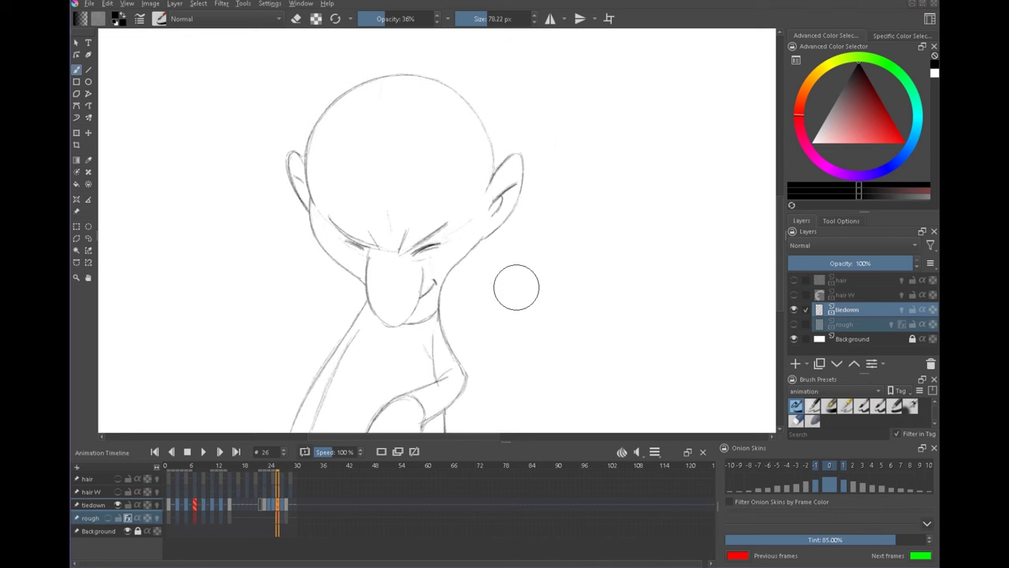
pyautogui.press('Right')
pyautogui.press('Right')
pyautogui.press('Left')
pyautogui.press('Right')
pyautogui.press('Left')
pyautogui.press('Right')
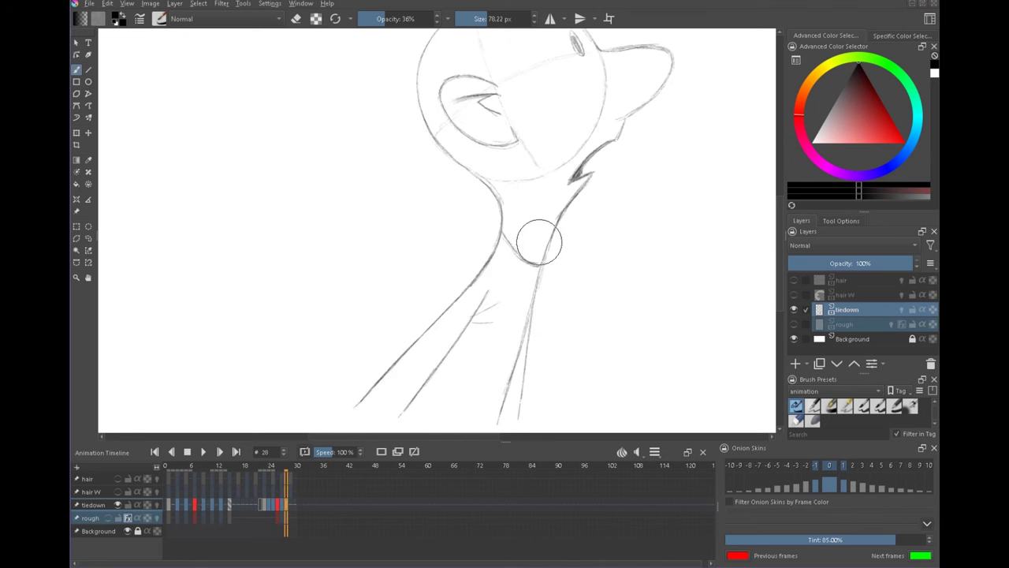
pyautogui.press('Left')
pyautogui.press('Right')
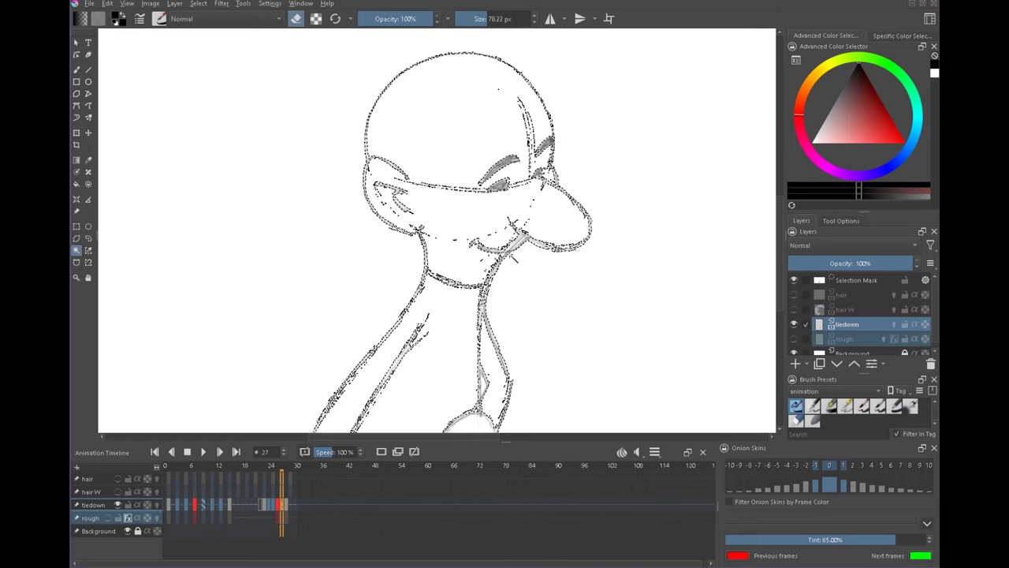
# Step: Clear the selection, return to the freehand brush and erase the excess strokes where the smile meets the nose on frame 27
pyautogui.hotkey('ctrl', 'shift', 'a')
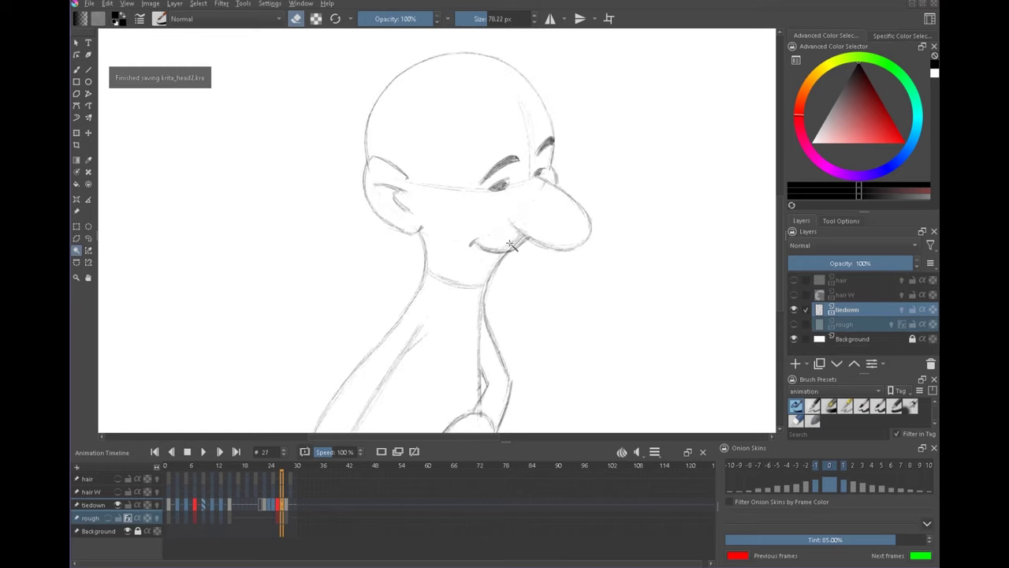
pyautogui.click(77, 69)
pyautogui.moveTo(418, 18); pyautogui.dragTo(494, 18)
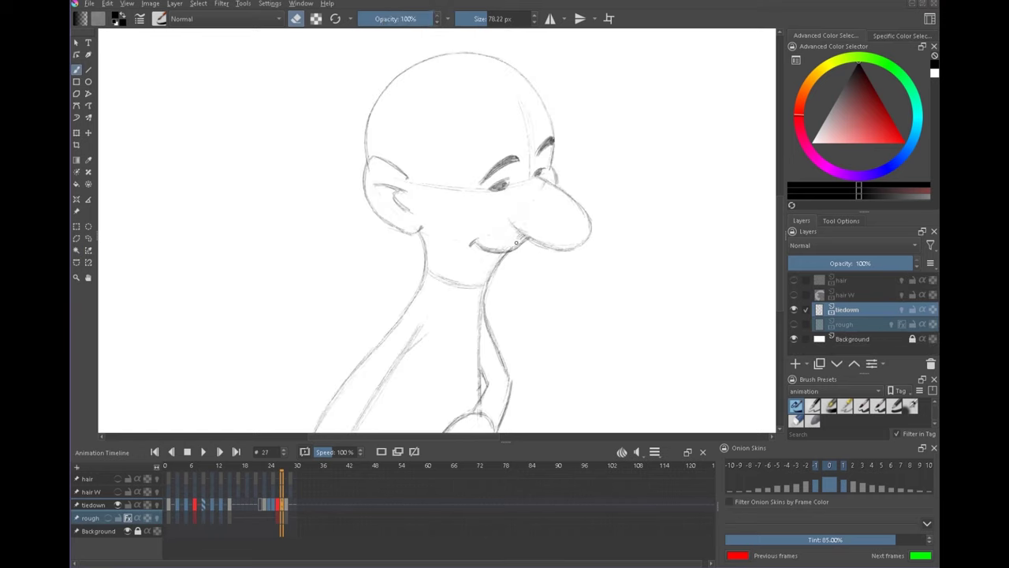
pyautogui.press('Right')
pyautogui.press('Left')
pyautogui.press('Right')
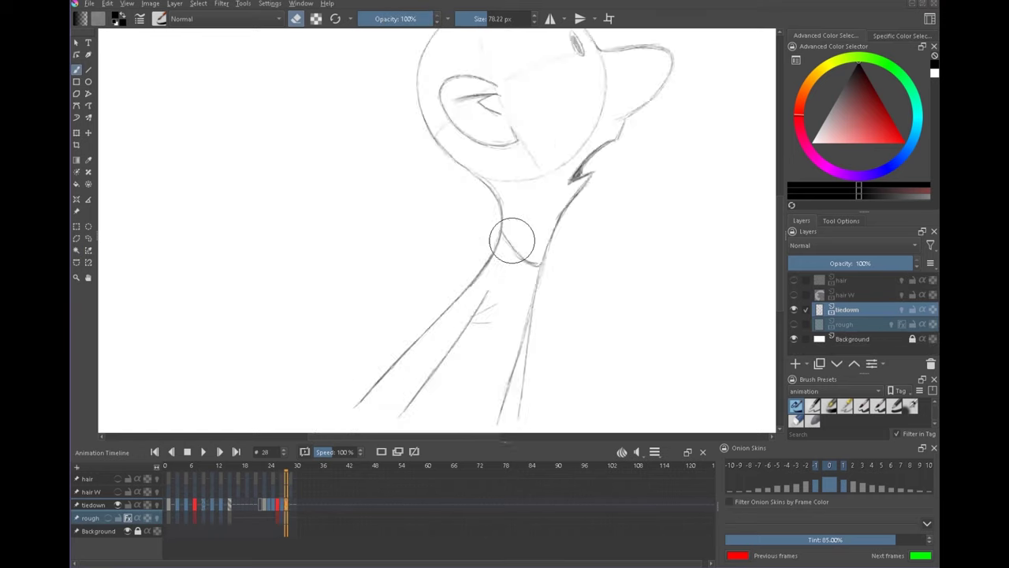
pyautogui.press('Left')
pyautogui.press('Right')
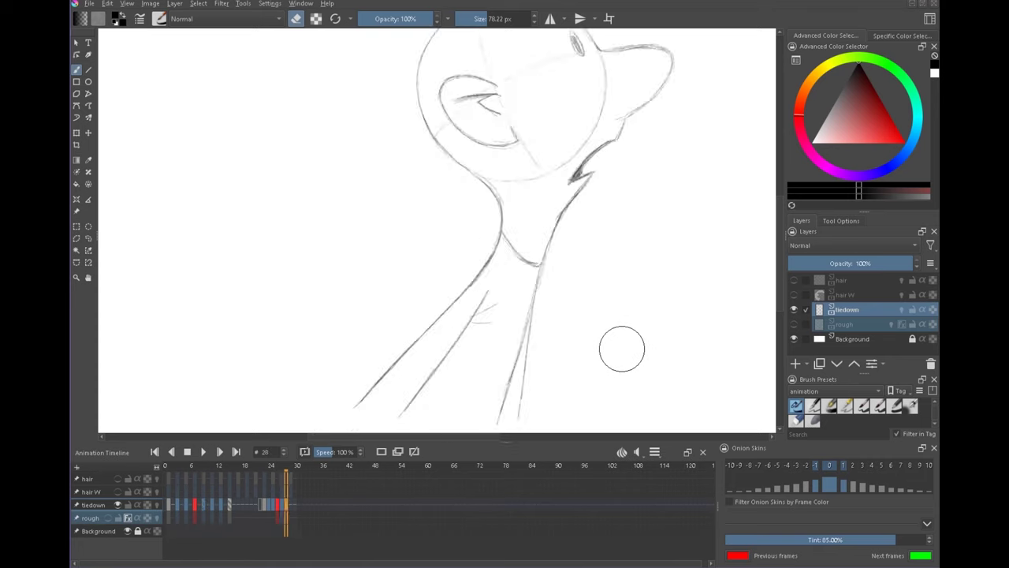
pyautogui.press('Left')
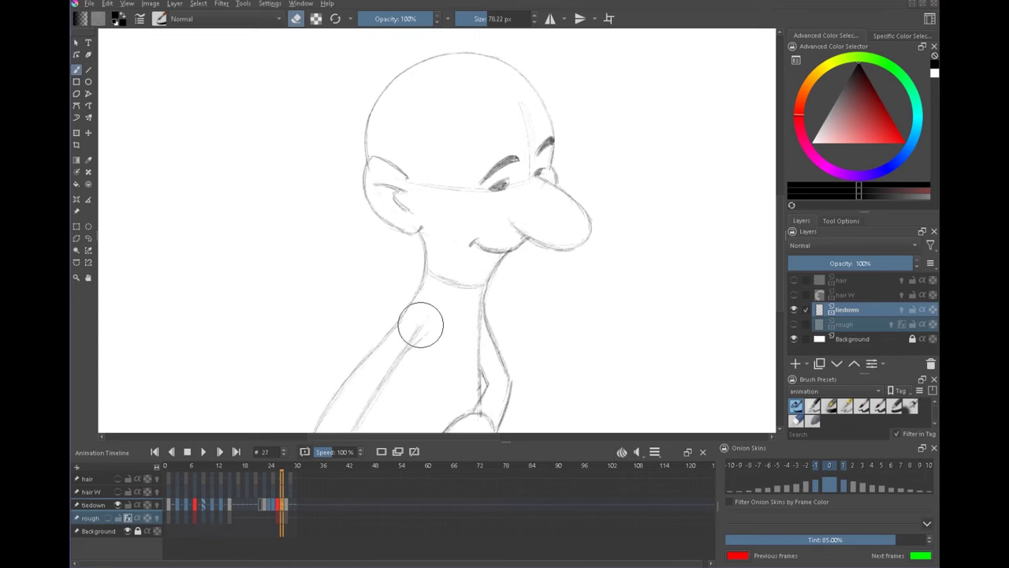
# Step: Clean up the back arm's inner contour on frame 27, and reinforce the front arm's elbow crease and outer line
pyautogui.moveTo(430, 344); pyautogui.dragTo(477, 280)
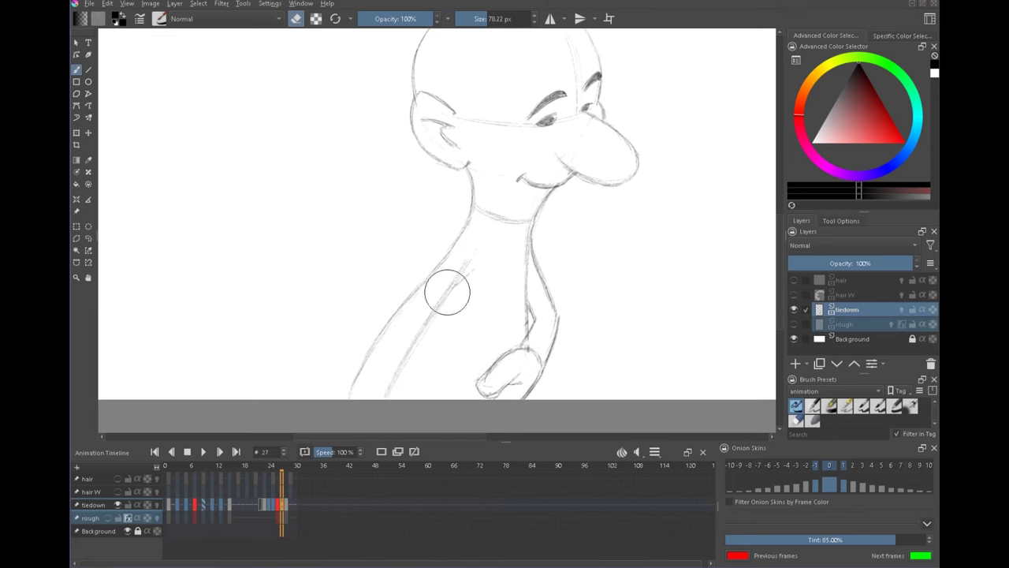
pyautogui.press('e')
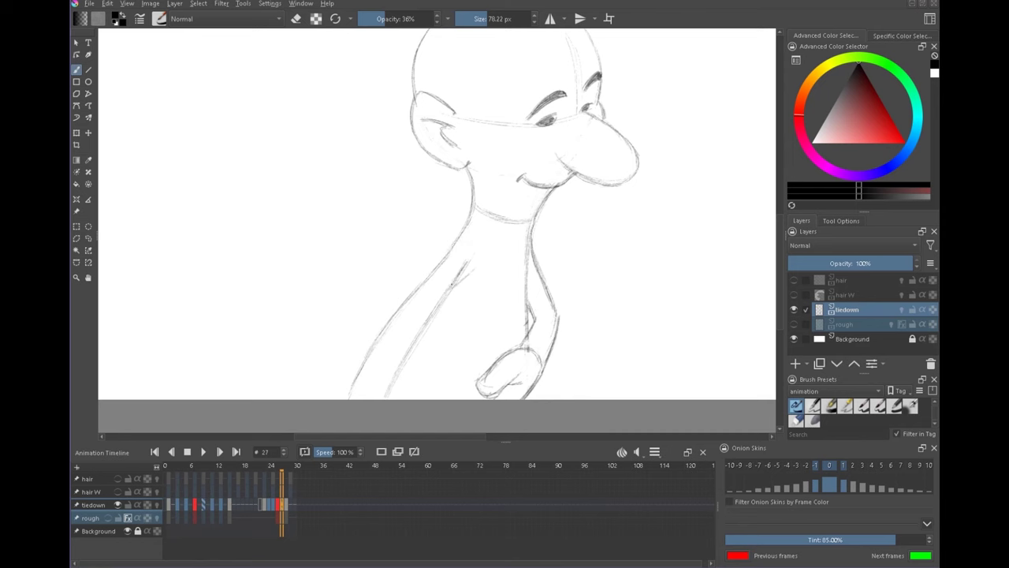
pyautogui.moveTo(417, 338); pyautogui.dragTo(383, 378)
pyautogui.press('Left')
pyautogui.press('Right')
pyautogui.moveTo(527, 301); pyautogui.dragTo(532, 328)
pyautogui.moveTo(534, 241); pyautogui.dragTo(547, 291)
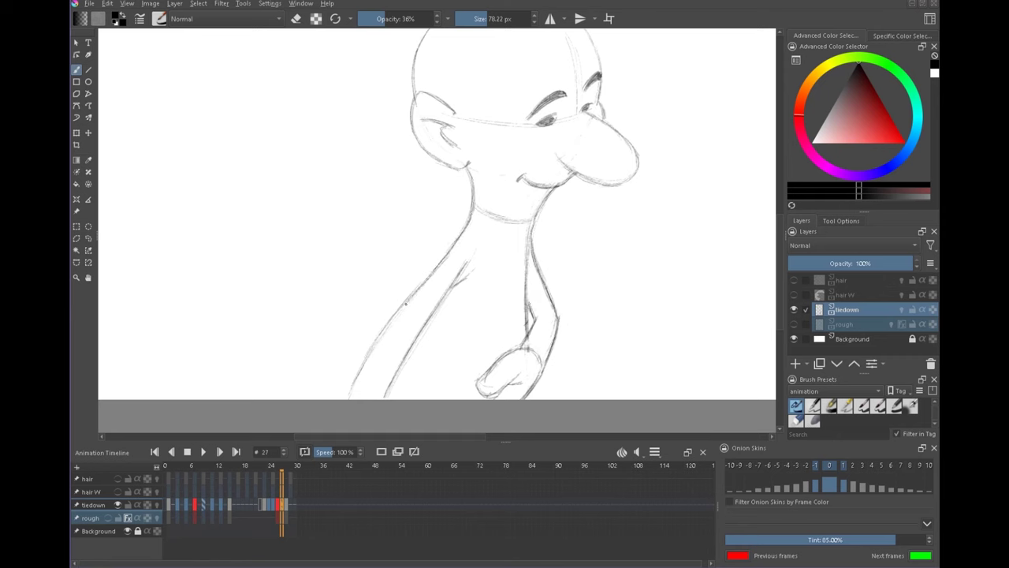
# Step: Reinforce the back arm's outer contour and neckline on frame 27, and add a crease at the armpit
pyautogui.moveTo(356, 378); pyautogui.dragTo(350, 394)
pyautogui.press('Left')
pyautogui.press('Right')
pyautogui.press('Right')
pyautogui.press('Left')
pyautogui.moveTo(452, 289); pyautogui.dragTo(476, 272)
pyautogui.press('Left')
pyautogui.press('Right')
pyautogui.press('Right')
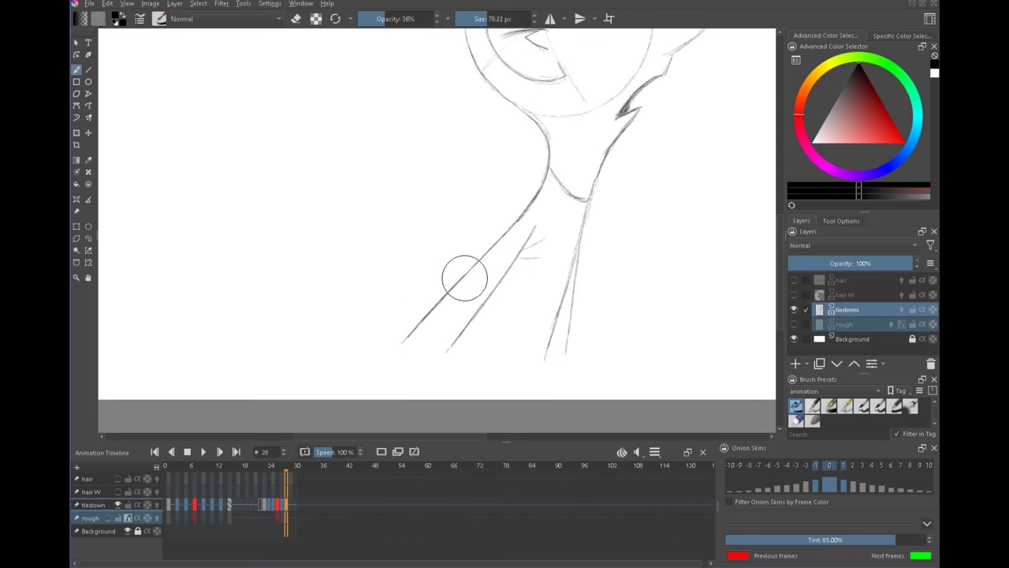
pyautogui.press('Left')
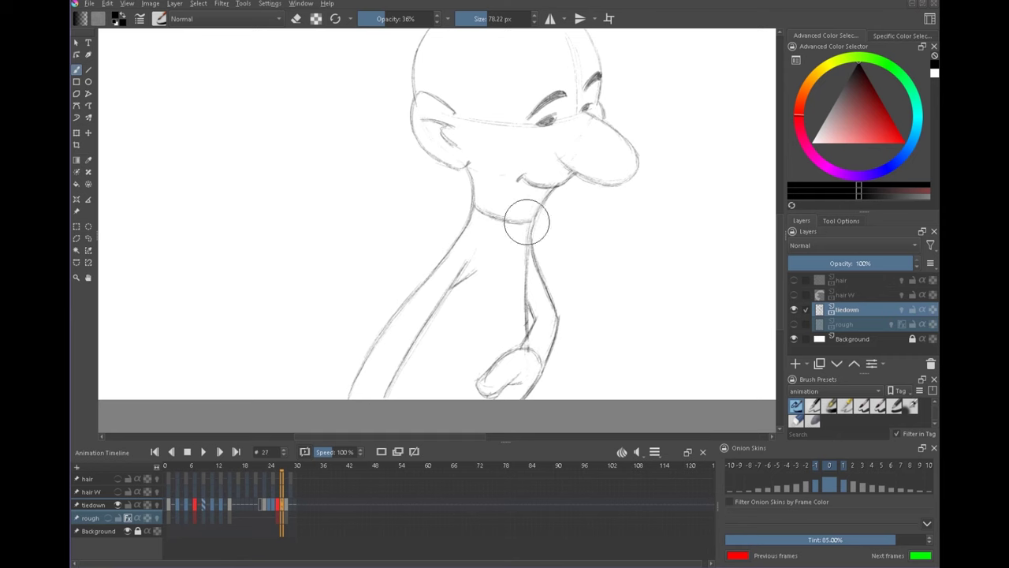
# Step: Darken the front neck line on frame 27 and erase its overlap with the chest line at the shoulder
pyautogui.press('Right')
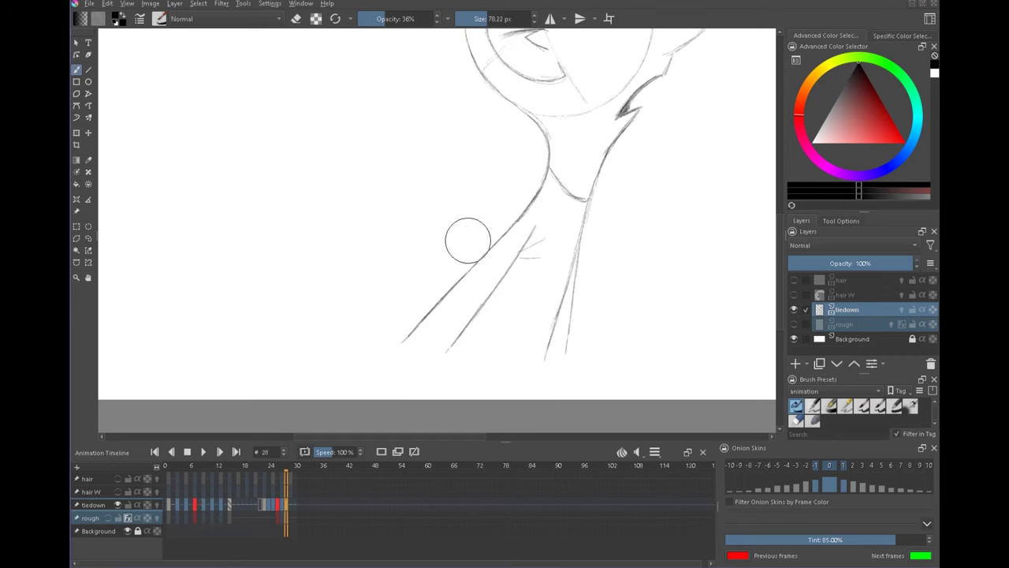
pyautogui.press('Left')
pyautogui.press('Right')
pyautogui.press('Left')
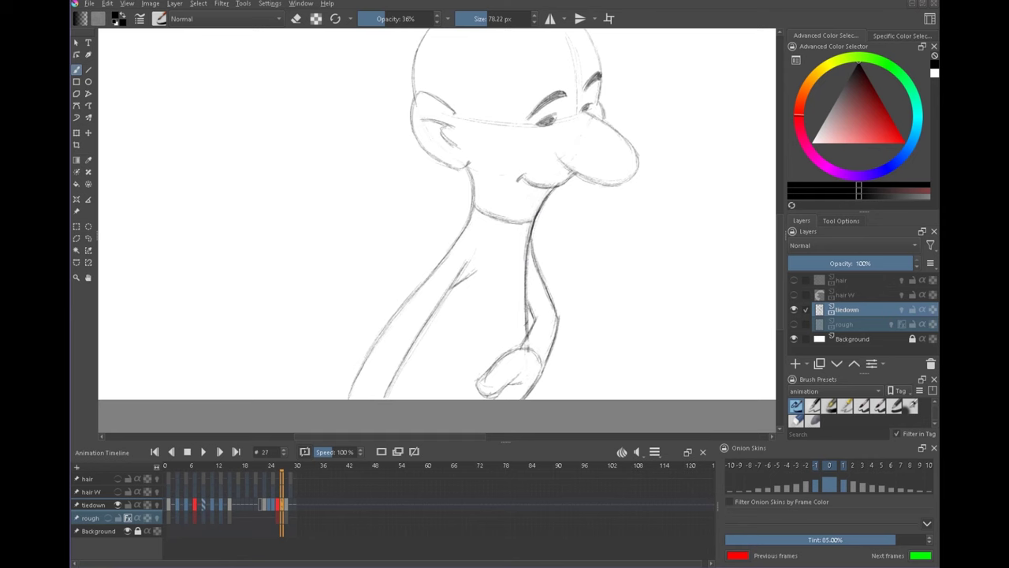
pyautogui.press('e')
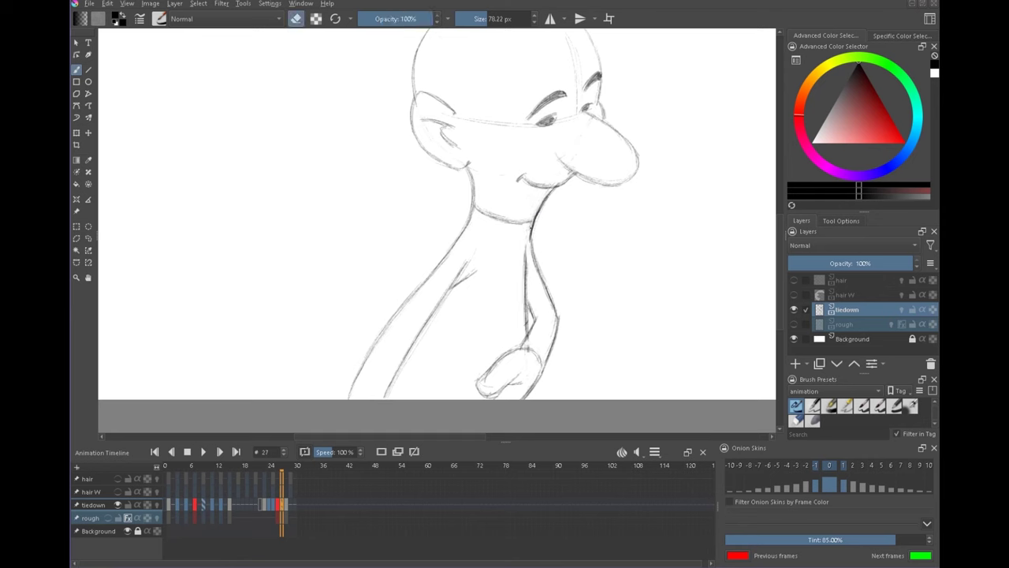
pyautogui.press('Left')
pyautogui.press('Right')
pyautogui.press('Left')
pyautogui.press('Right')
# Step: Strengthen the front arm's contours on frame 26, including the armpit crease and the forearm's upper edge
pyautogui.press('Left')
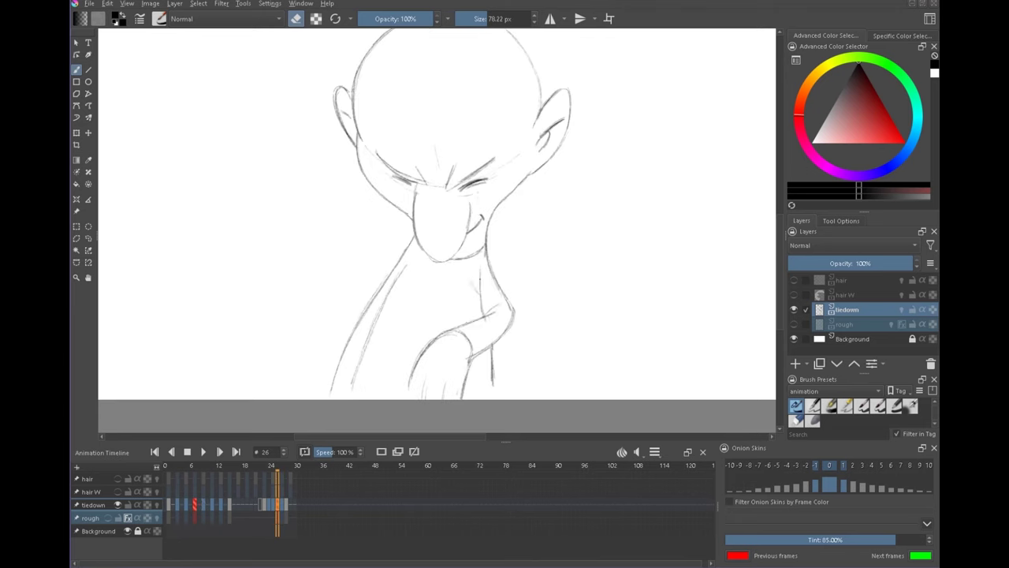
pyautogui.press('e')
pyautogui.moveTo(487, 241)
pyautogui.mouseDown()
pyautogui.moveTo(512, 310)
pyautogui.moveTo(472, 359)
pyautogui.mouseUp()
pyautogui.moveTo(498, 306); pyautogui.dragTo(453, 331)
pyautogui.press('Left')
pyautogui.press('Right')
pyautogui.press('Right')
pyautogui.press('Left')
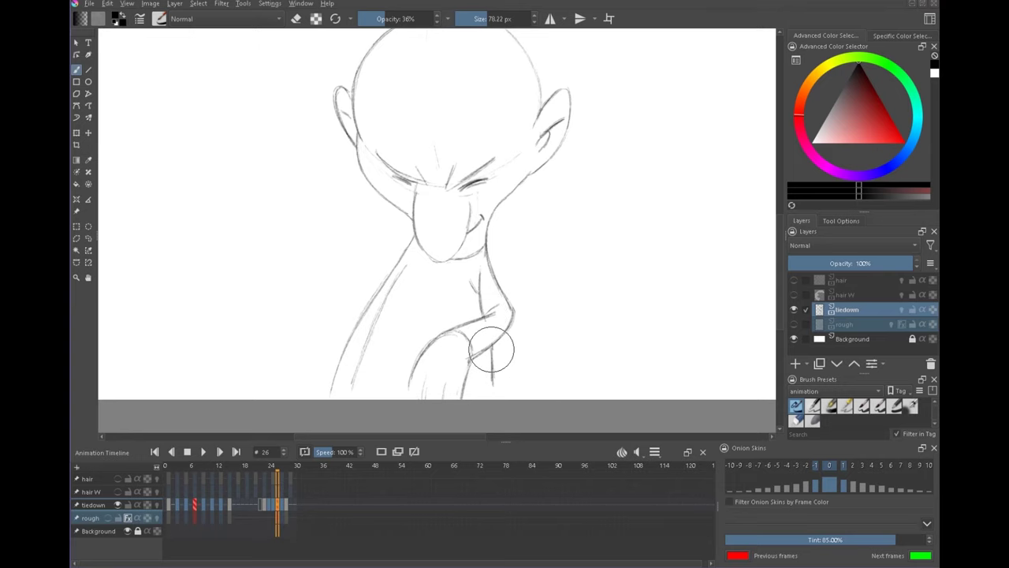
# Step: Erase the vertical torso line below the elbow on frame 26 and redraw it cleanly
pyautogui.press('e')
pyautogui.moveTo(491, 354); pyautogui.dragTo(492, 390)
pyautogui.press('e')
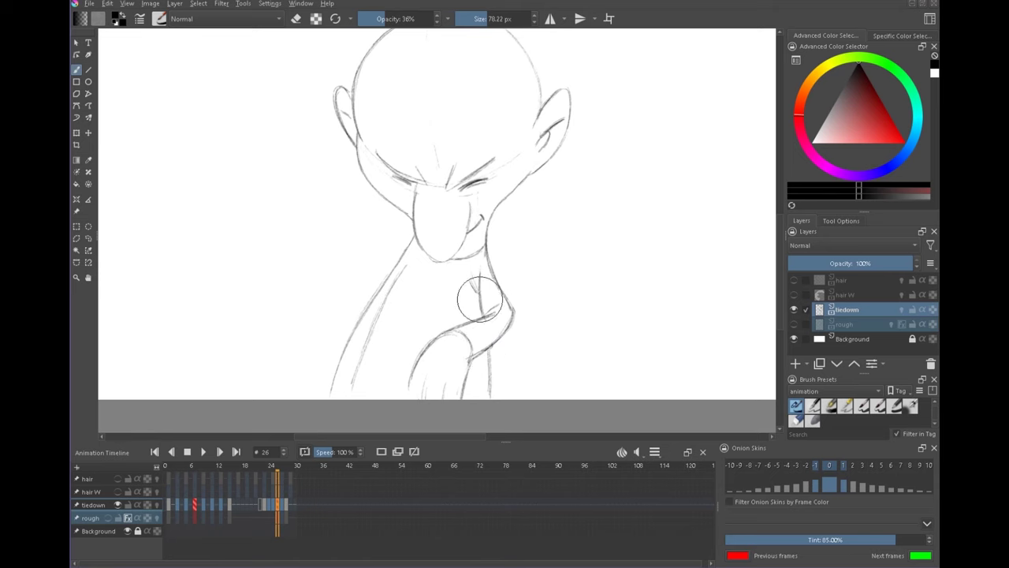
# Step: Flip through frames 26 to 28 to examine how the head, neck and arm move between the poses
pyautogui.press('Left')
pyautogui.press('Right')
pyautogui.press('Right')
pyautogui.moveTo(639, 293); pyautogui.dragTo(508, 316)
pyautogui.press('Right')
pyautogui.press('Left')
pyautogui.press('Left')
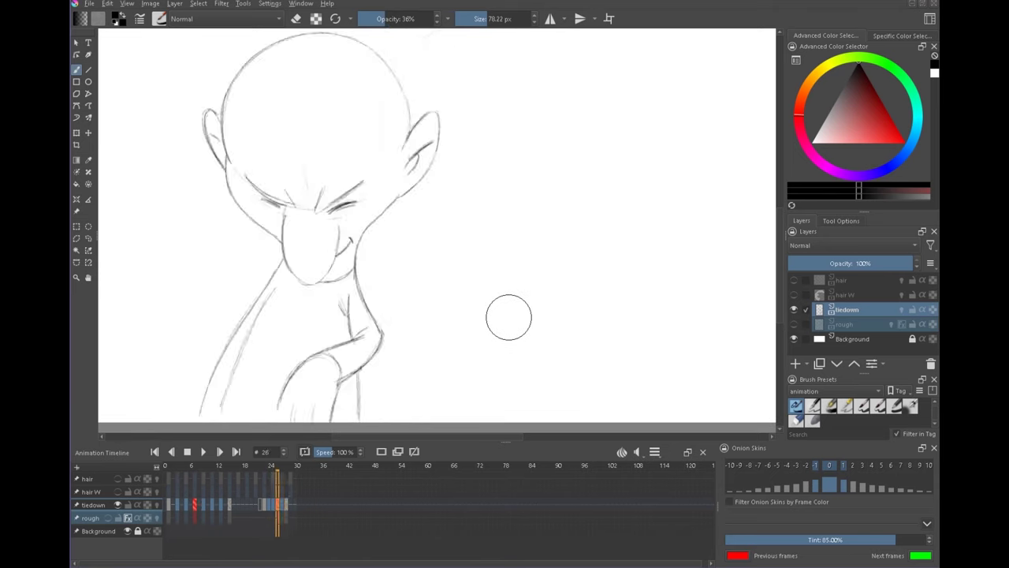
pyautogui.press('Right')
pyautogui.press('Right')
pyautogui.press('Left')
pyautogui.press('Right')
pyautogui.press('Left')
pyautogui.press('Right')
pyautogui.press('Left')
pyautogui.press('Right')
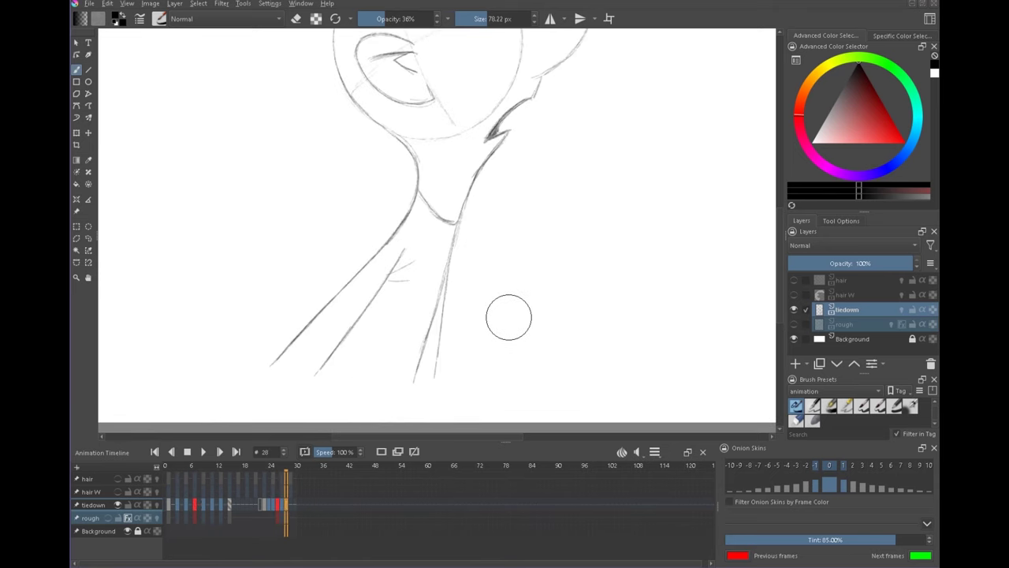
pyautogui.press('Left')
pyautogui.press('Right')
pyautogui.press('Left')
pyautogui.moveTo(596, 227); pyautogui.dragTo(618, 289)
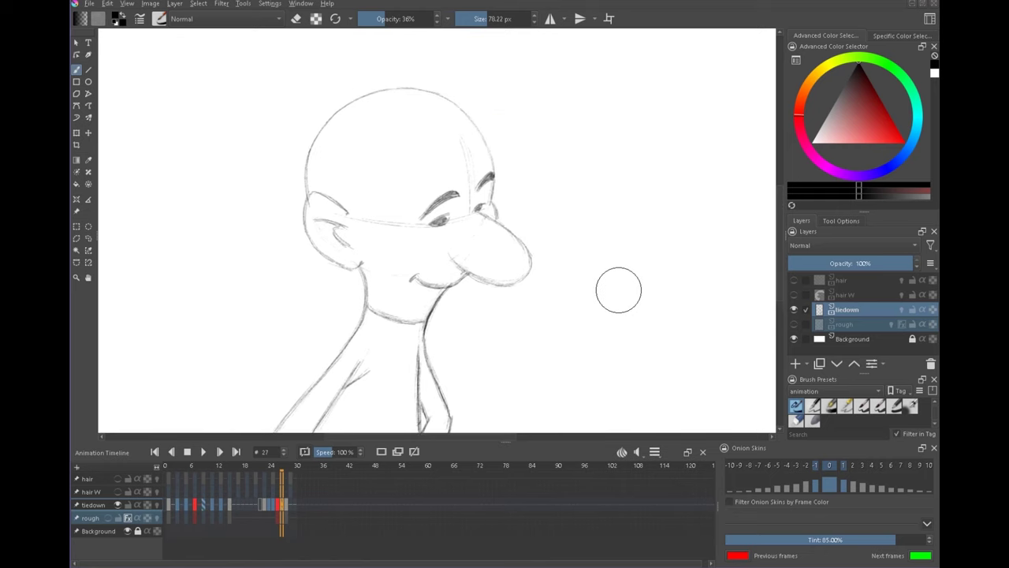
# Step: Erase the head's construction circle where it crosses the cheek and jaw on frame 28
pyautogui.press('Right')
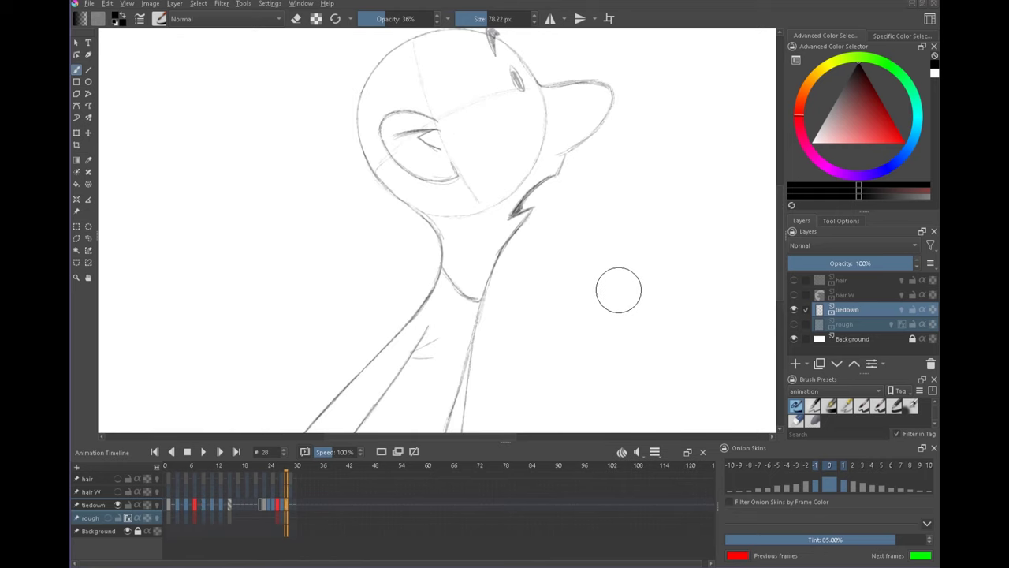
pyautogui.press('e')
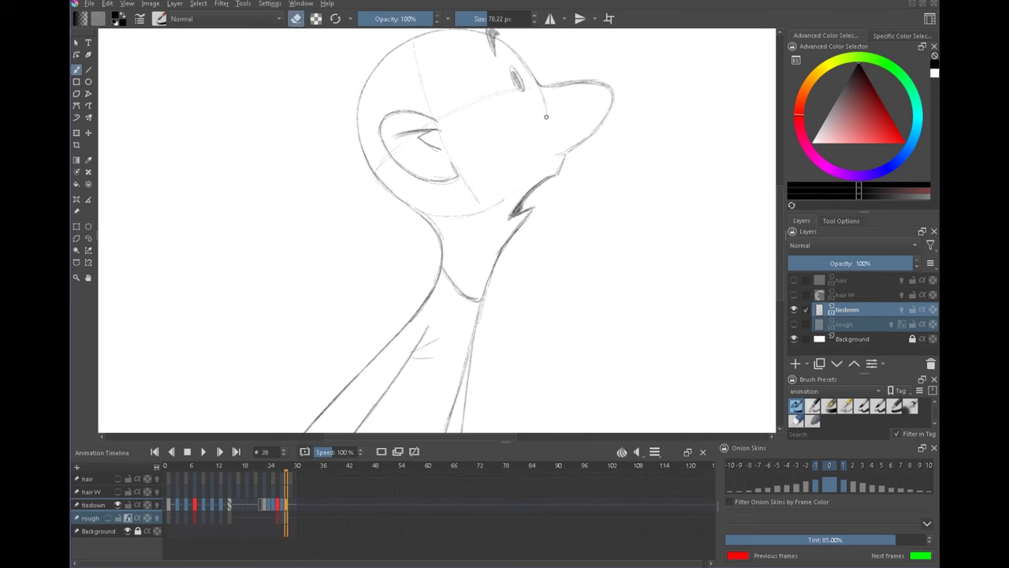
pyautogui.moveTo(432, 165); pyautogui.dragTo(435, 218)
pyautogui.moveTo(623, 297); pyautogui.dragTo(588, 185)
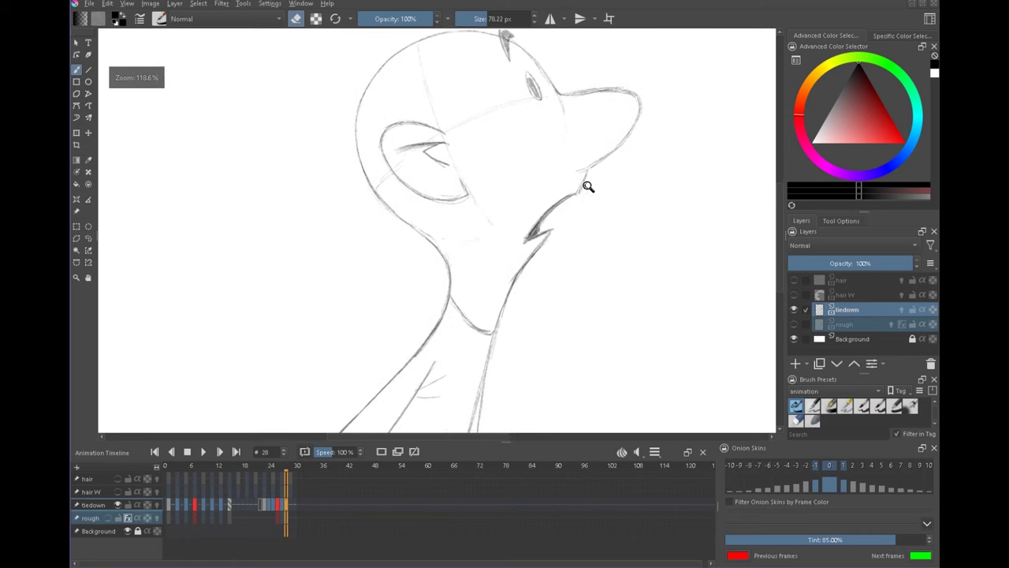
pyautogui.moveTo(582, 268); pyautogui.dragTo(556, 239)
# Step: Move the tiedown keyframe from frame 28 to 29, and place a copy of frame 10's head circle at frame 28
pyautogui.moveTo(287, 505); pyautogui.dragTo(290, 504)
pyautogui.click(211, 511)
pyautogui.rightClick(211, 510)
pyautogui.click(268, 484)
pyautogui.click(287, 509)
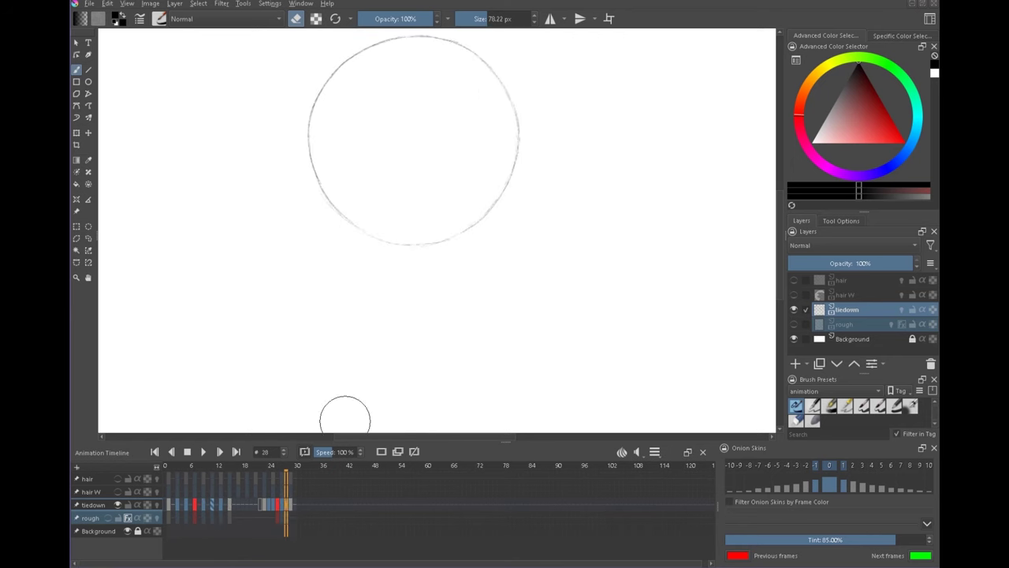
# Step: Turn on the tiedown layer's onion skin and draw both eyes at the front of frame 28's head circle
pyautogui.click(298, 19)
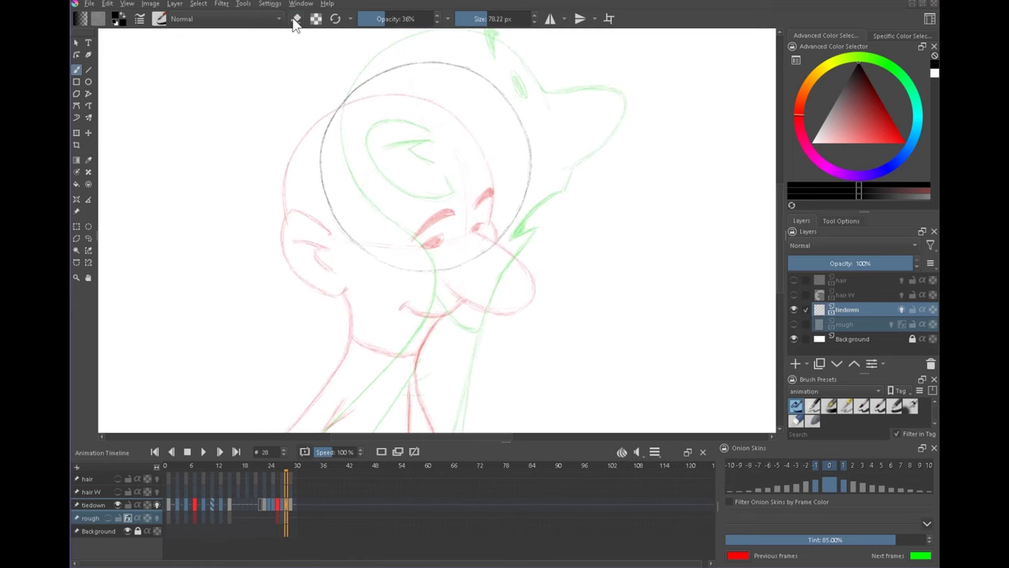
pyautogui.click(295, 20)
pyautogui.click(297, 19)
pyautogui.press('e')
pyautogui.moveTo(484, 181); pyautogui.dragTo(478, 175)
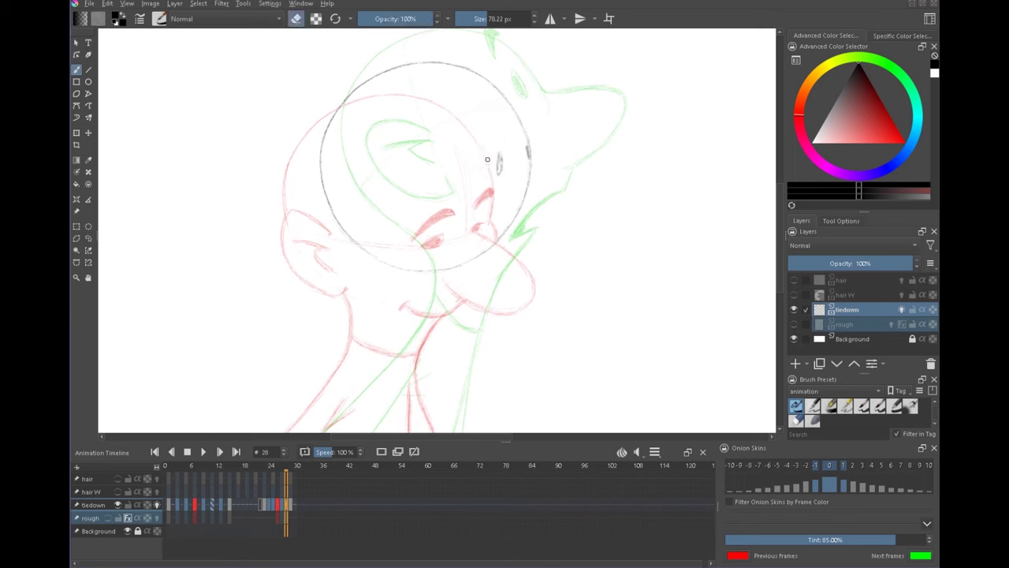
# Step: Darken both eyes and sketch the brow and face guide lines on frame 28's head circle, comparing against frame 27
pyautogui.press('e')
pyautogui.press('Left')
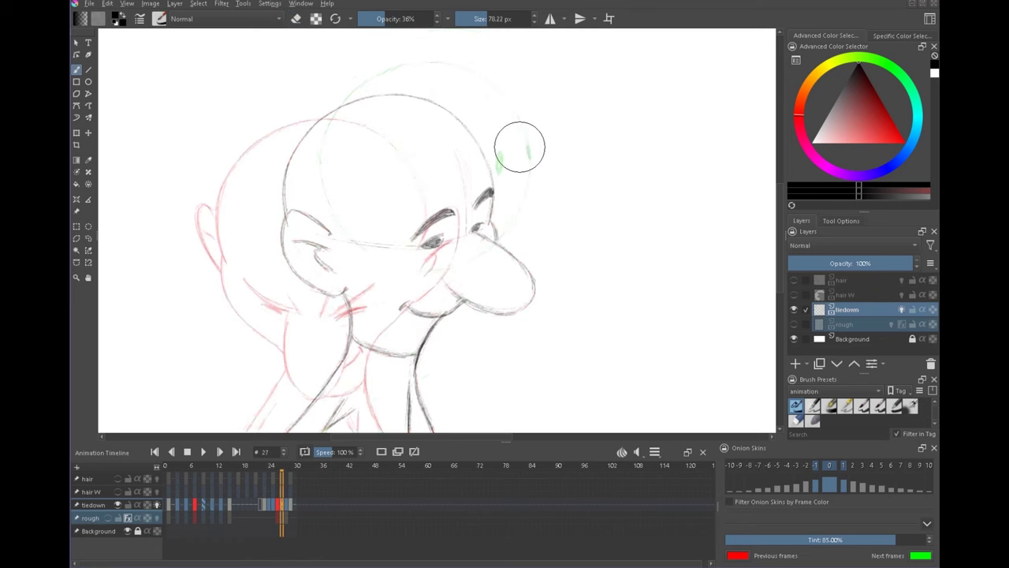
pyautogui.press('Right')
pyautogui.press('Left')
pyautogui.press('Right')
pyautogui.press('Left')
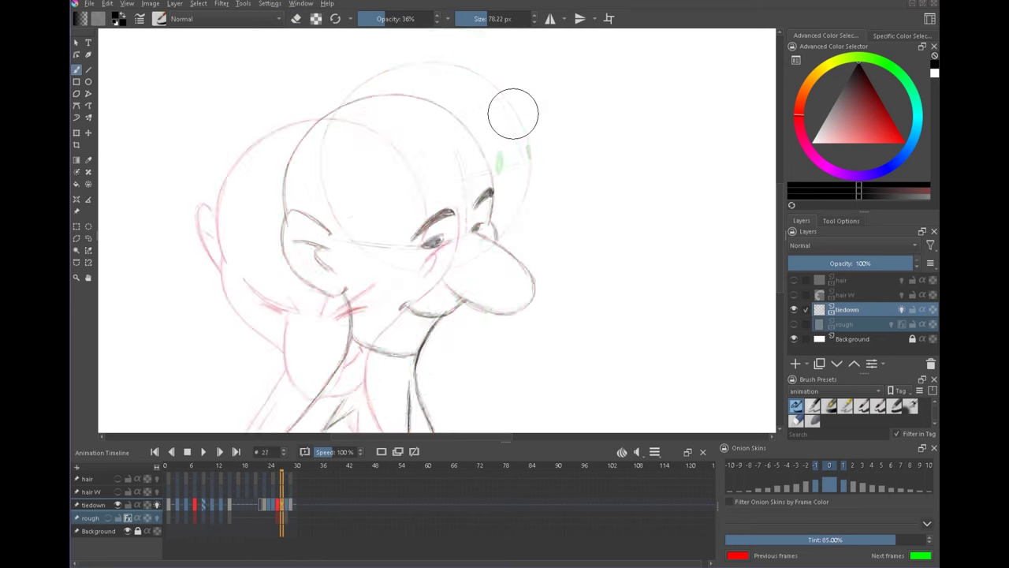
pyautogui.press('Right')
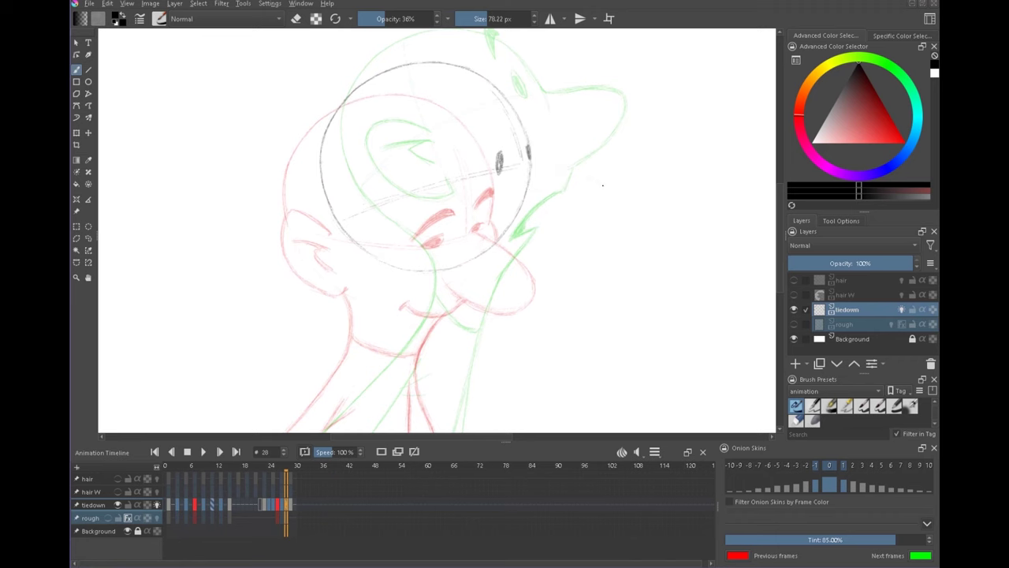
# Step: Rough in the nose, ear, jaw, mouth, neck and back lines on frame 28 between the onion-skinned poses
pyautogui.scroll(-1, 596, 248)
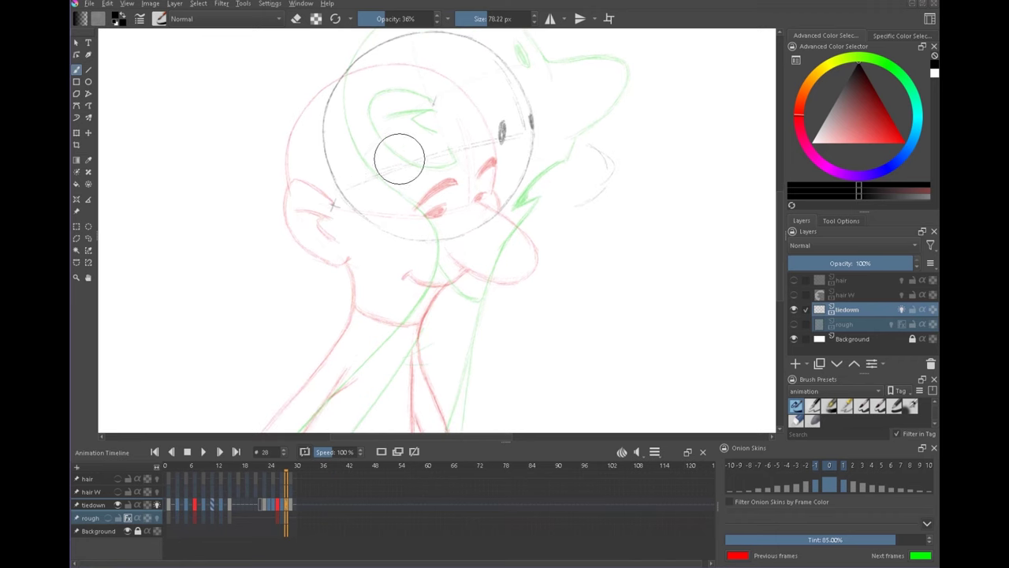
pyautogui.press('e')
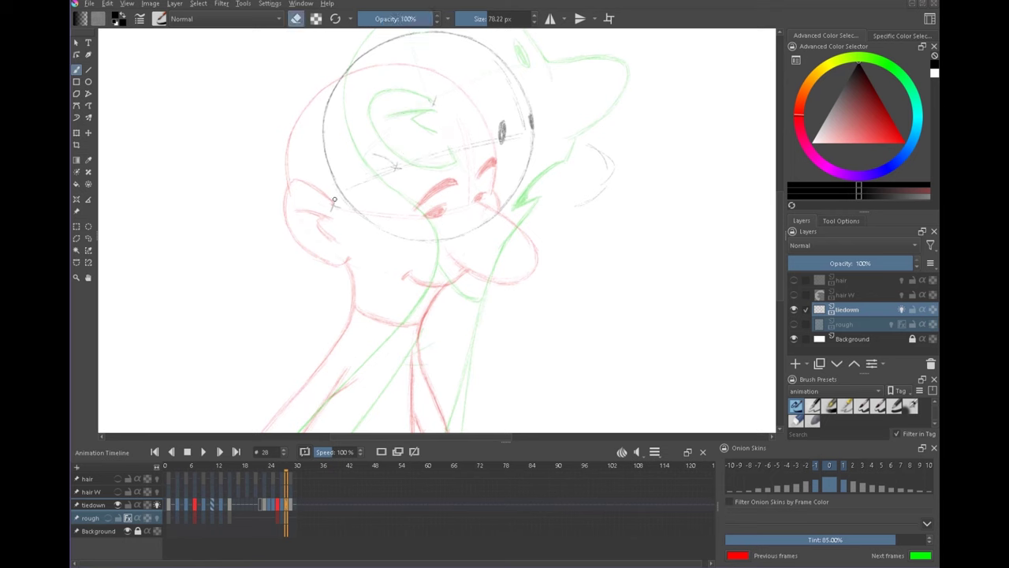
pyautogui.press('e')
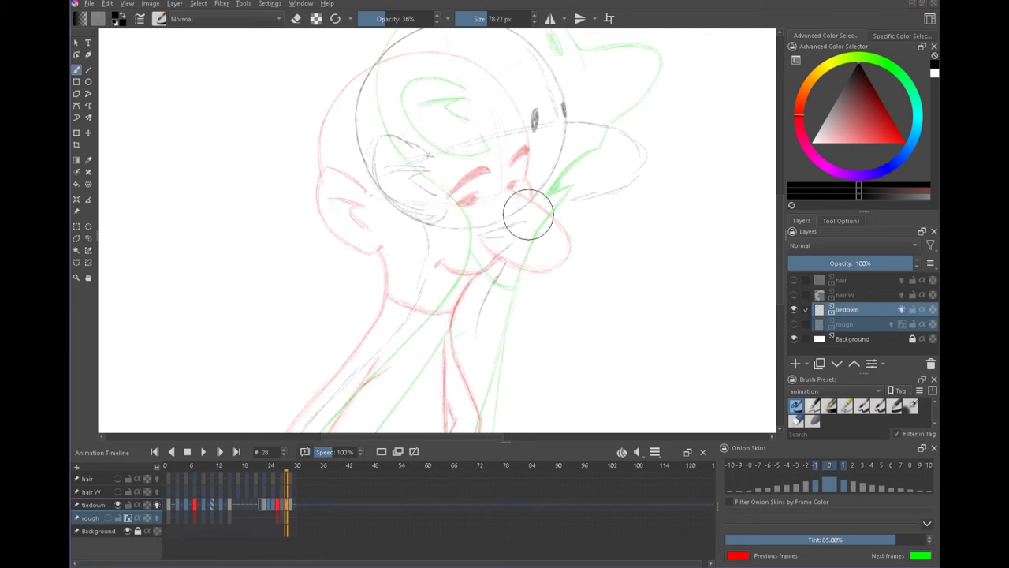
# Step: Hide the tiedown layer's onion skin and flip through frames 27 to 29 to examine the new head's motion
pyautogui.click(157, 504)
pyautogui.press('Left')
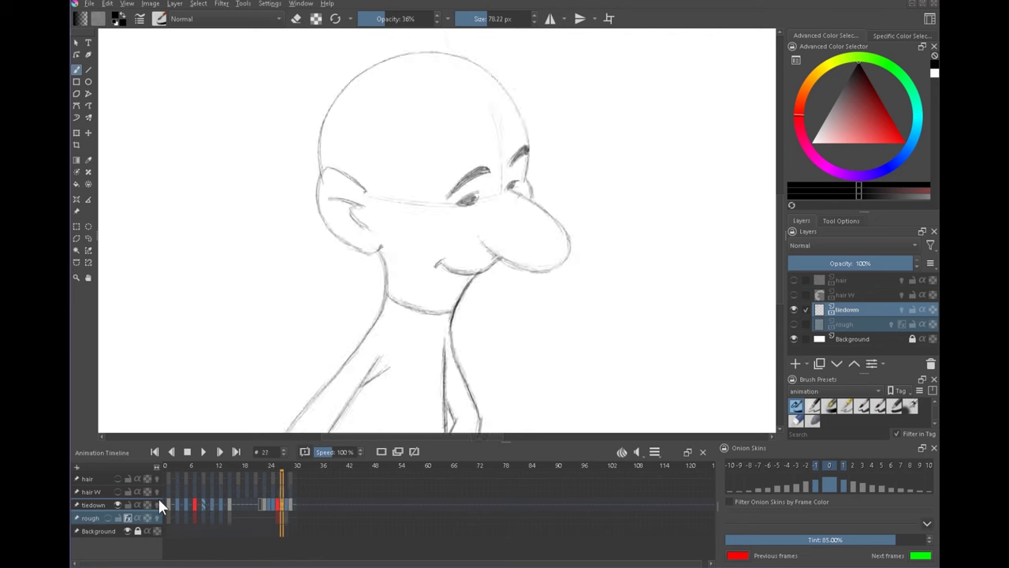
pyautogui.press('Right')
pyautogui.press('Right')
pyautogui.press('Left')
pyautogui.press('Left')
pyautogui.press('Right')
pyautogui.press('Right')
pyautogui.press('Left')
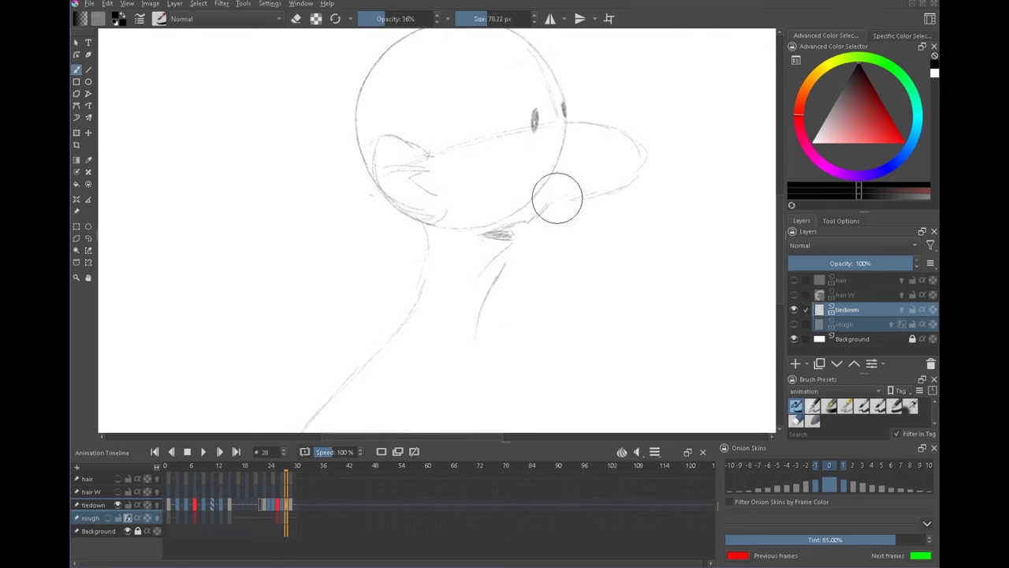
# Step: Sketch the chest front and arm lines below frame 28's neck, using the onion skin and neighbouring frames as reference
pyautogui.moveTo(516, 248); pyautogui.dragTo(539, 187)
pyautogui.click(157, 504)
pyautogui.moveTo(498, 260); pyautogui.dragTo(476, 190)
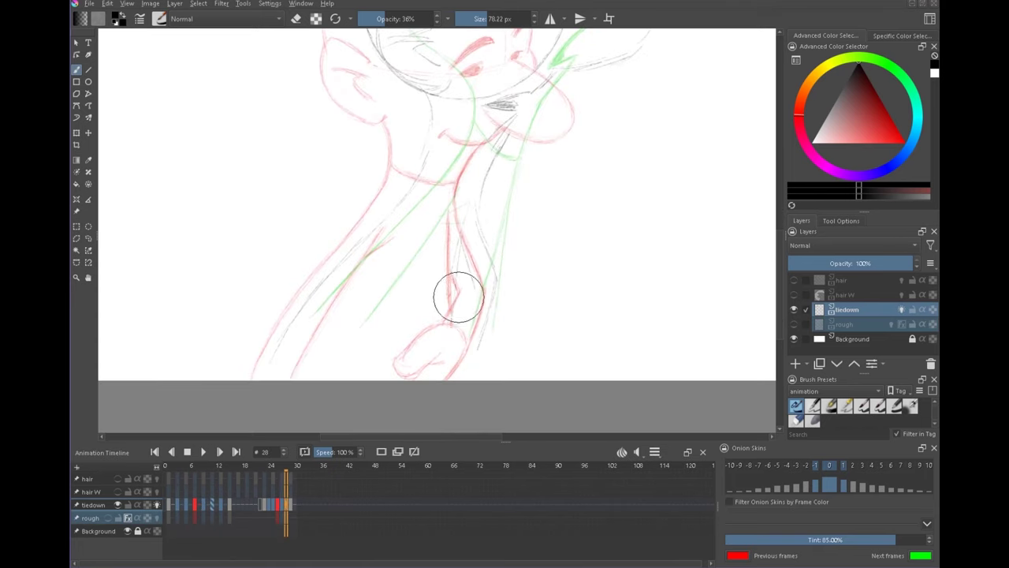
pyautogui.click(157, 507)
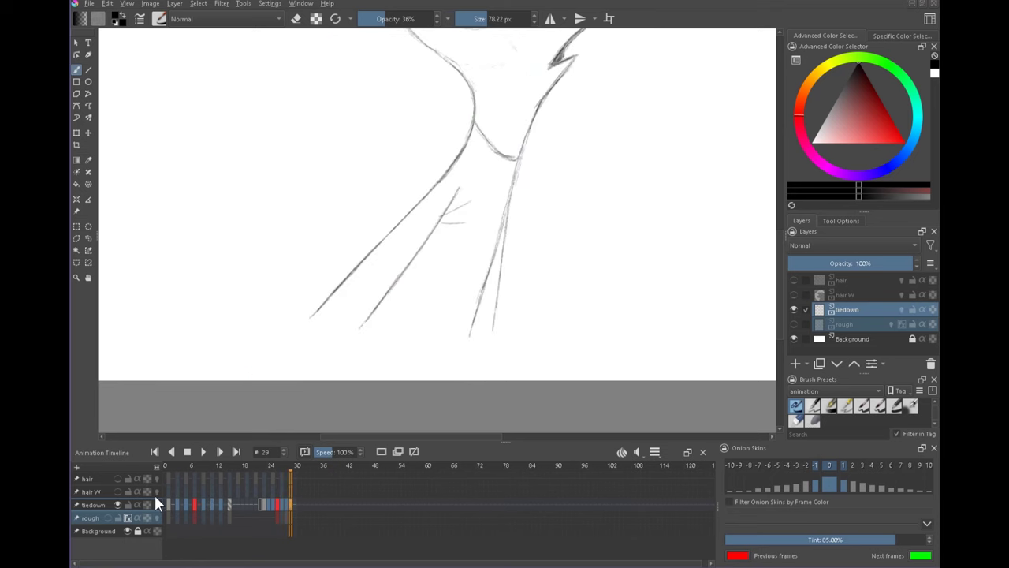
pyautogui.moveTo(491, 258); pyautogui.dragTo(496, 276)
pyautogui.press('Left')
pyautogui.press('Right')
pyautogui.press('Right')
pyautogui.press('Left')
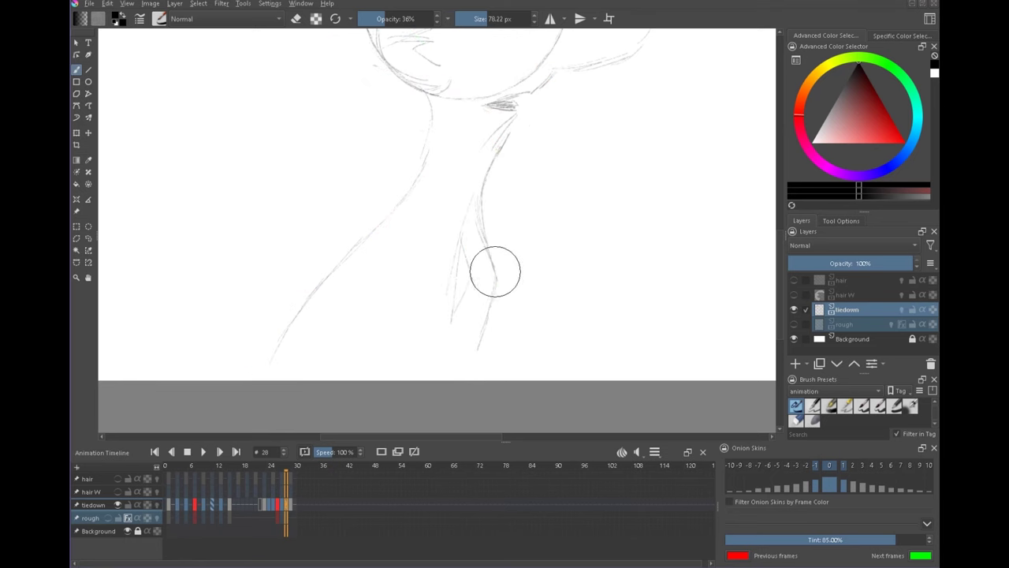
# Step: Strengthen the front neck and chest contour on frame 28 and add the curved collar line across the neck
pyautogui.moveTo(508, 125); pyautogui.dragTo(488, 163)
pyautogui.moveTo(514, 186); pyautogui.dragTo(511, 256)
pyautogui.press('Left')
pyautogui.press('Right')
pyautogui.press('Right')
pyautogui.press('Left')
pyautogui.click(157, 504)
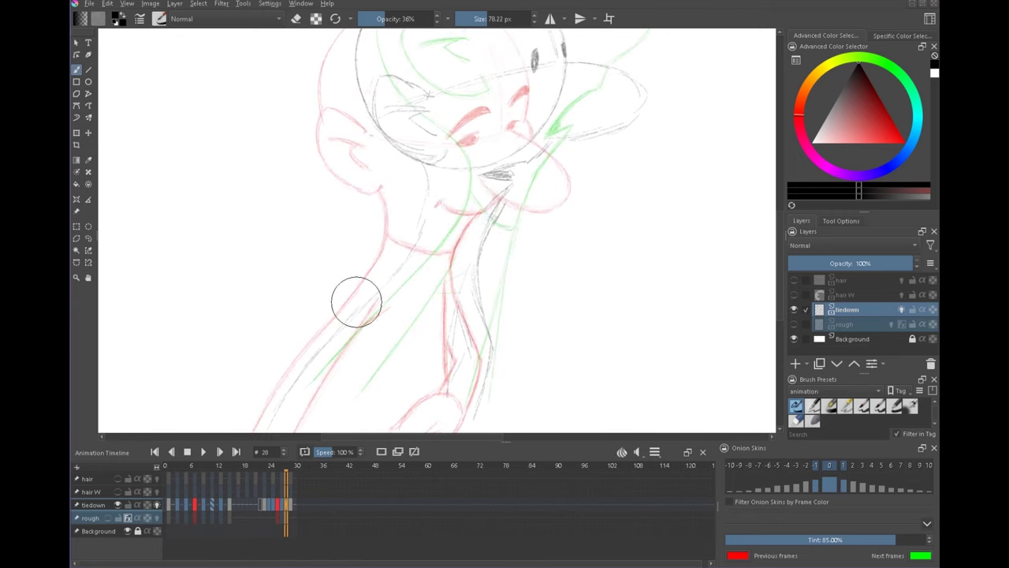
pyautogui.click(157, 502)
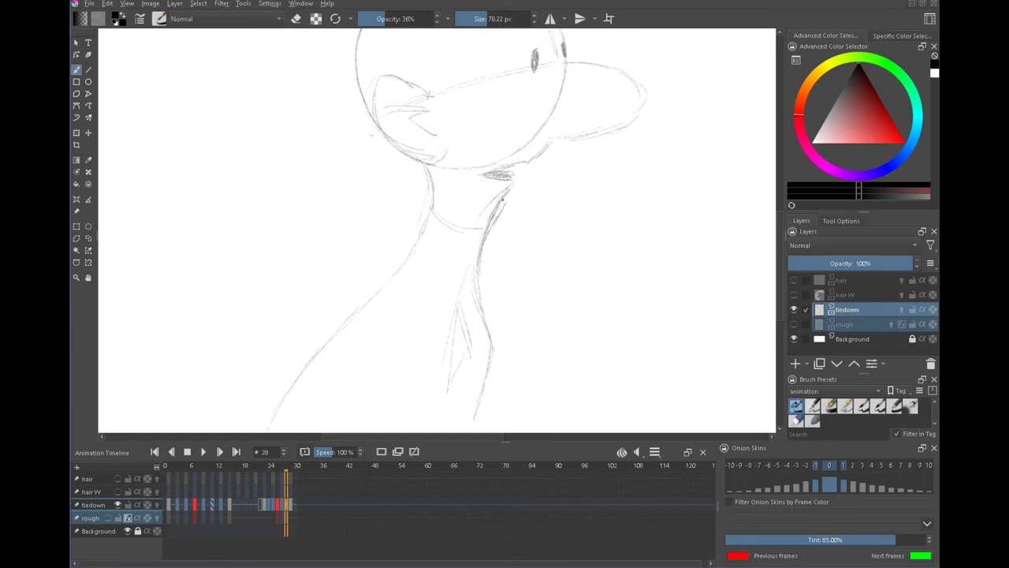
# Step: Erase the stray sketch lines along the front of the neck and above the arm on frame 28
pyautogui.press('e')
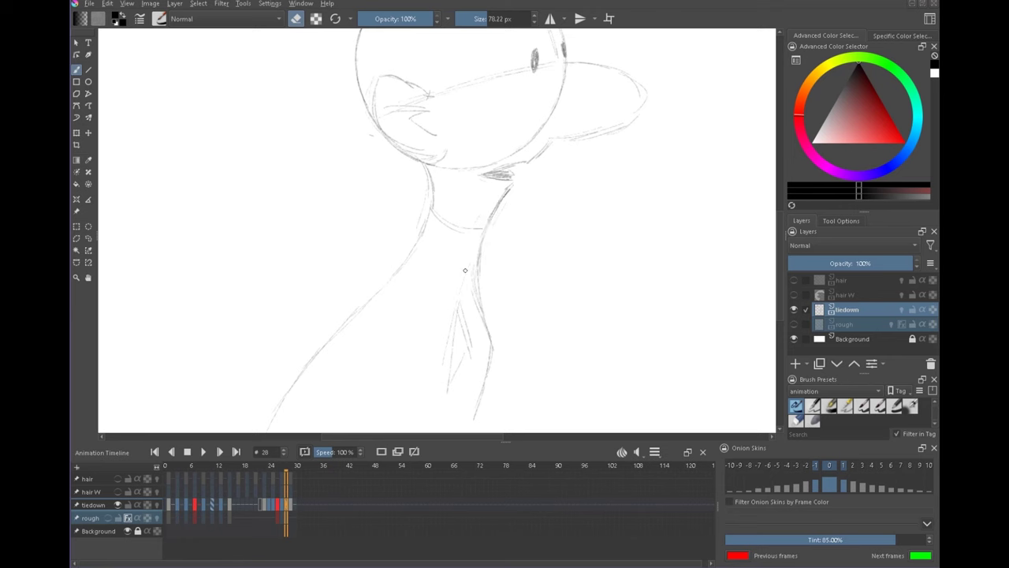
pyautogui.moveTo(479, 323); pyautogui.dragTo(472, 312)
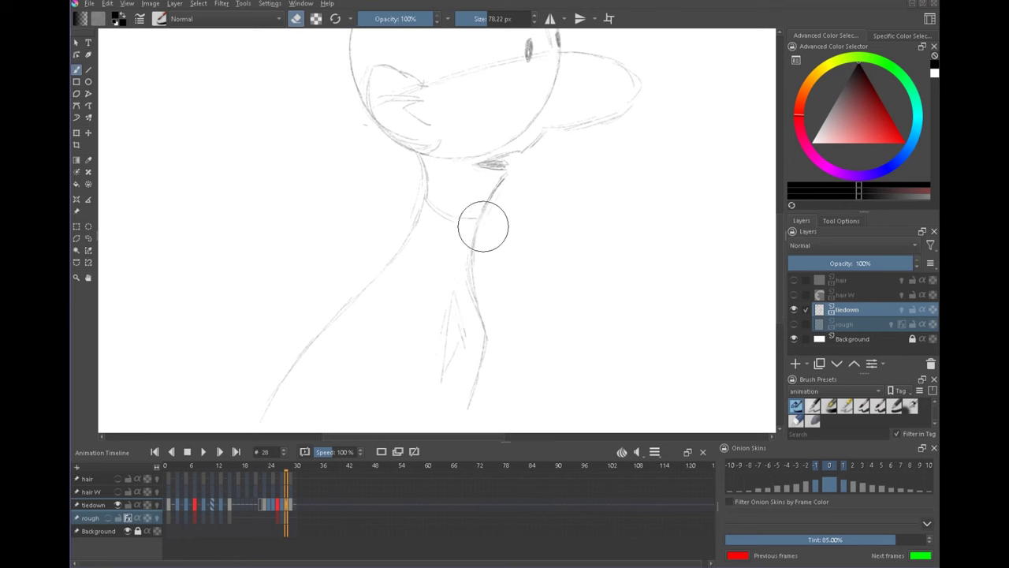
pyautogui.moveTo(477, 201); pyautogui.dragTo(476, 229)
pyautogui.press('e')
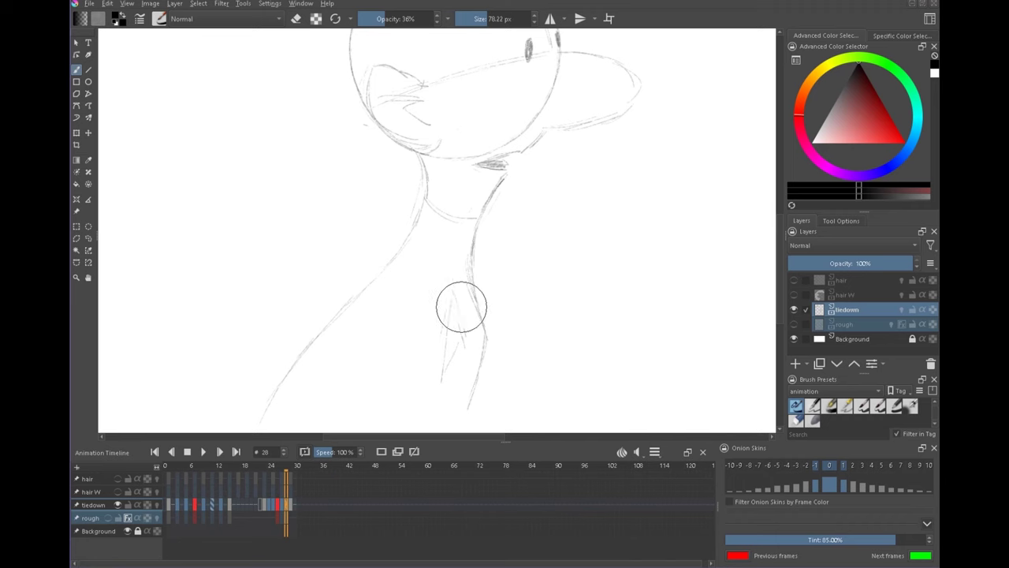
# Step: Darken the arm's inner line and the back of the neck on frame 28, checking them against frame 27
pyautogui.moveTo(457, 293); pyautogui.dragTo(464, 327)
pyautogui.press('Left')
pyautogui.press('Right')
pyautogui.moveTo(461, 269); pyautogui.dragTo(446, 341)
pyautogui.press('Left')
pyautogui.press('Right')
pyautogui.moveTo(428, 181); pyautogui.dragTo(401, 240)
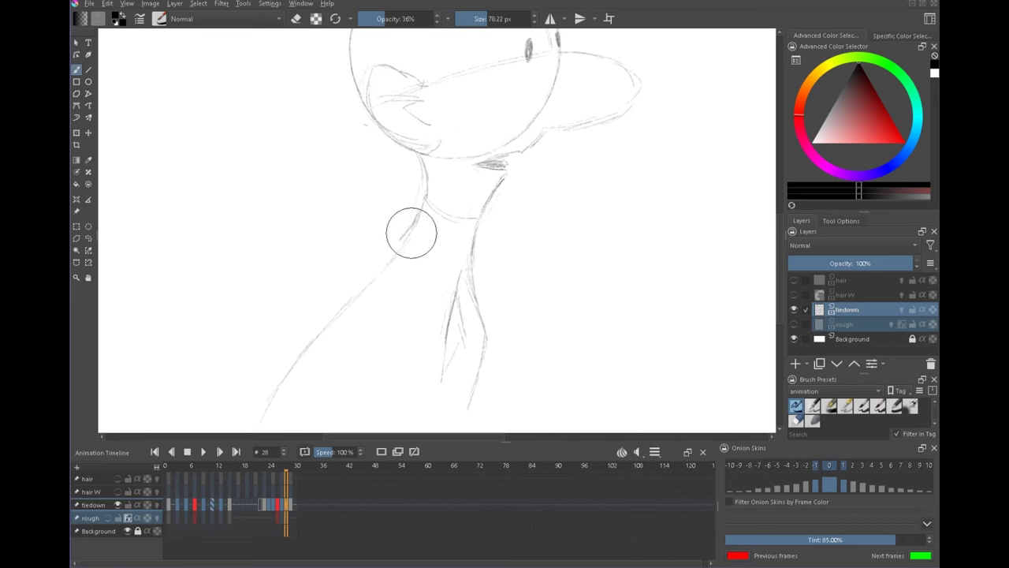
# Step: Define the jaw below the nose and darken the nose outline on frame 28, flipping to the neighbouring frames
pyautogui.moveTo(517, 234); pyautogui.dragTo(507, 330)
pyautogui.press('Left')
pyautogui.press('Right')
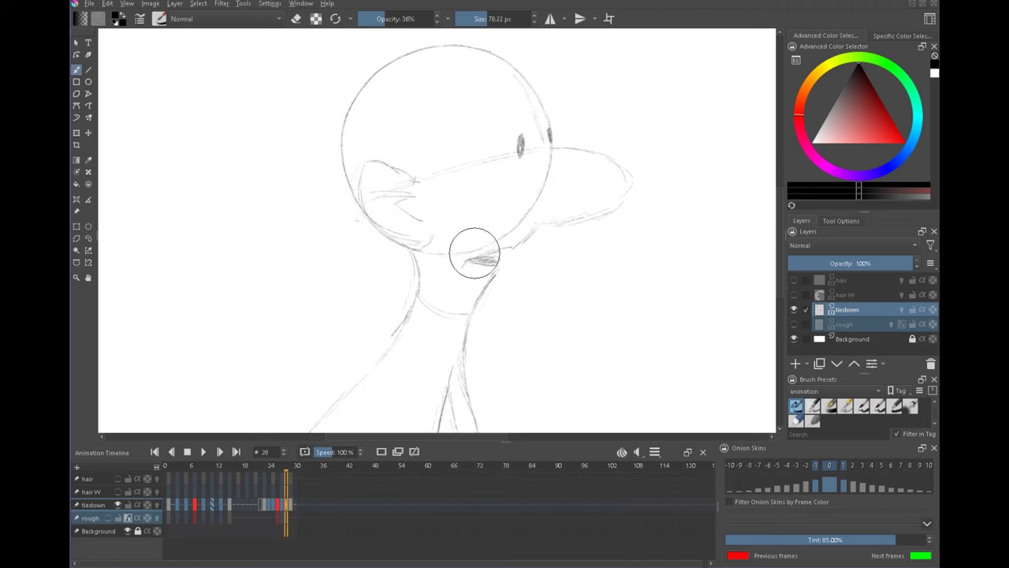
pyautogui.moveTo(534, 234); pyautogui.dragTo(523, 246)
pyautogui.moveTo(588, 221); pyautogui.dragTo(555, 300)
pyautogui.press('Left')
pyautogui.press('Right')
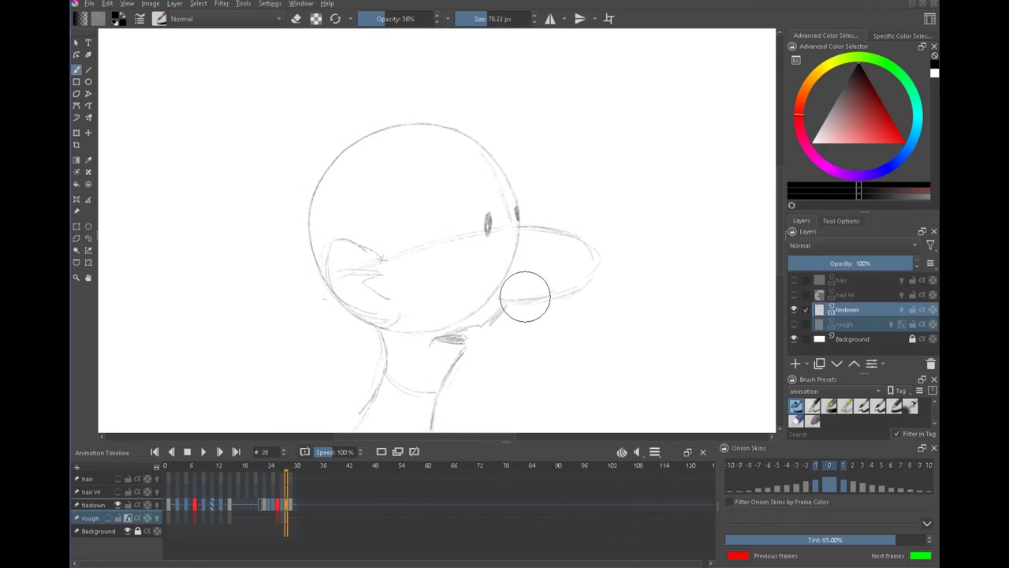
pyautogui.moveTo(531, 299)
pyautogui.mouseDown()
pyautogui.moveTo(585, 279)
pyautogui.moveTo(597, 264)
pyautogui.mouseUp()
pyautogui.press('Left')
pyautogui.press('Right')
pyautogui.press('Right')
pyautogui.press('Left')
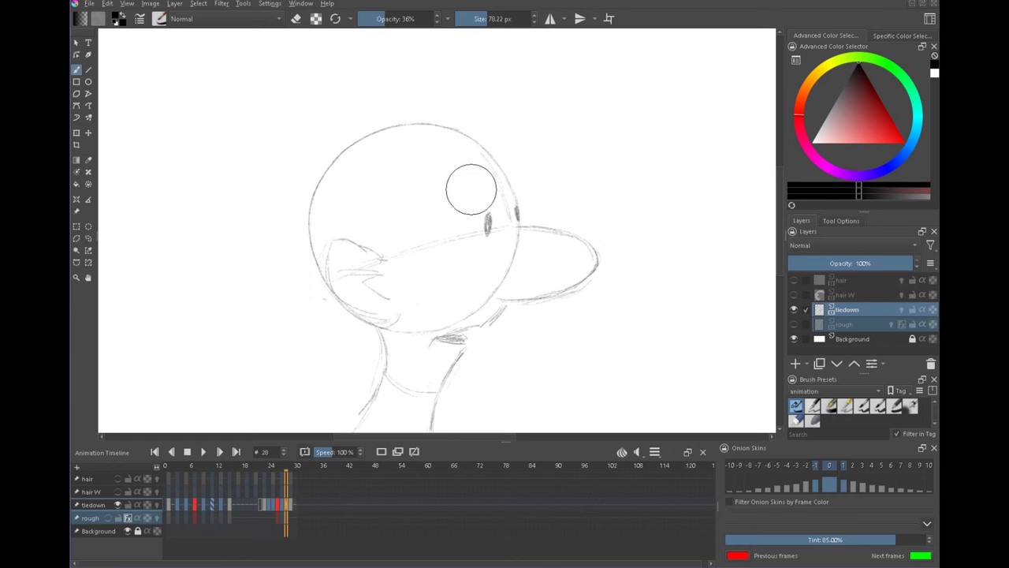
# Step: Draw the eyebrows above both eyes on frame 28, matching them to the neighbouring poses
pyautogui.moveTo(472, 204)
pyautogui.mouseDown()
pyautogui.moveTo(479, 180)
pyautogui.moveTo(474, 196)
pyautogui.mouseUp()
pyautogui.press('Left')
pyautogui.press('Right')
pyautogui.press('Right')
pyautogui.press('Left')
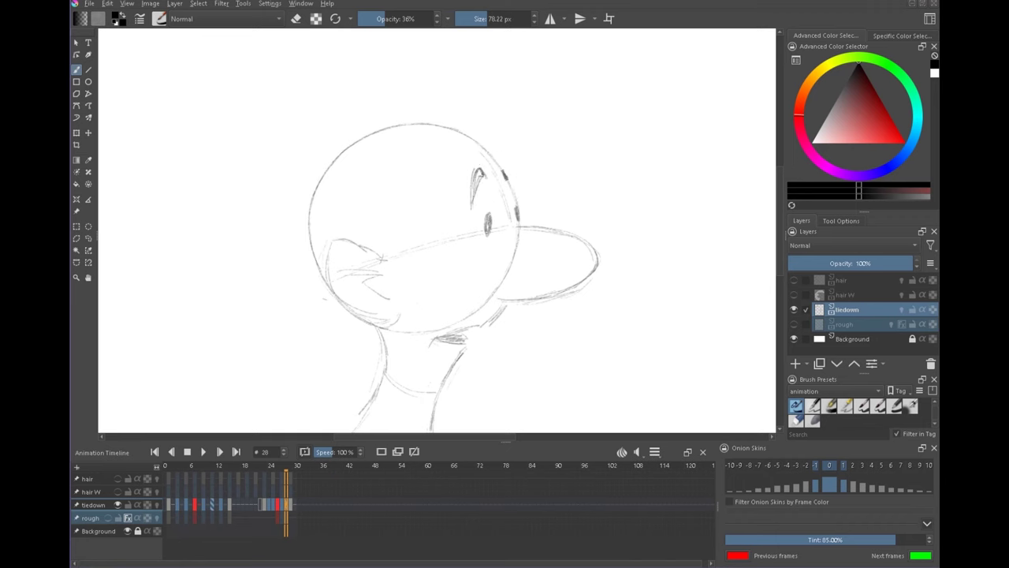
pyautogui.moveTo(474, 191); pyautogui.dragTo(472, 199)
pyautogui.press('Left')
pyautogui.press('Right')
# Step: Darken the ear's outline and inner fold lines on frame 28, comparing with frame 27
pyautogui.moveTo(334, 242)
pyautogui.mouseDown()
pyautogui.moveTo(384, 259)
pyautogui.moveTo(462, 192)
pyautogui.mouseUp()
pyautogui.press('Left')
pyautogui.press('Right')
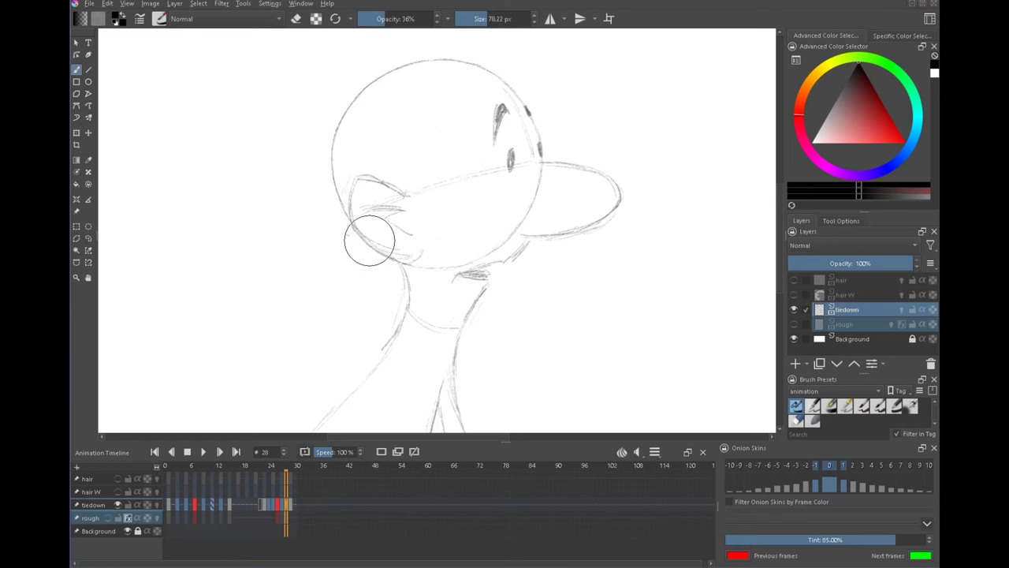
pyautogui.press('Left')
pyautogui.press('Right')
pyautogui.press('Left')
pyautogui.press('Right')
# Step: Darken the upper lip and jaw line under the nose on frame 28, checking against frames 27 and 29
pyautogui.moveTo(571, 266); pyautogui.dragTo(586, 220)
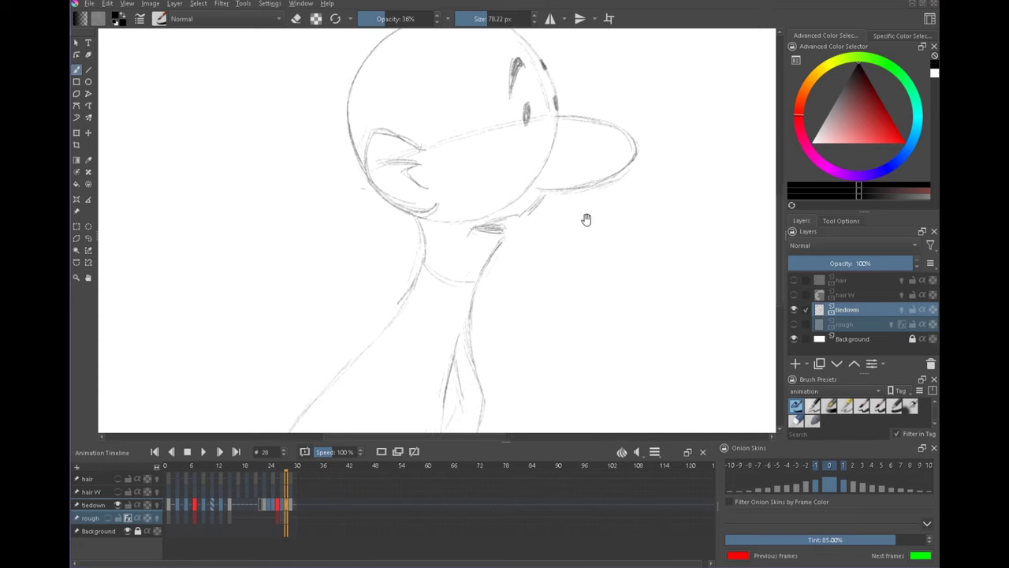
pyautogui.moveTo(545, 188); pyautogui.dragTo(563, 254)
pyautogui.press('Left')
pyautogui.press('Right')
pyautogui.press('Right')
pyautogui.press('Left')
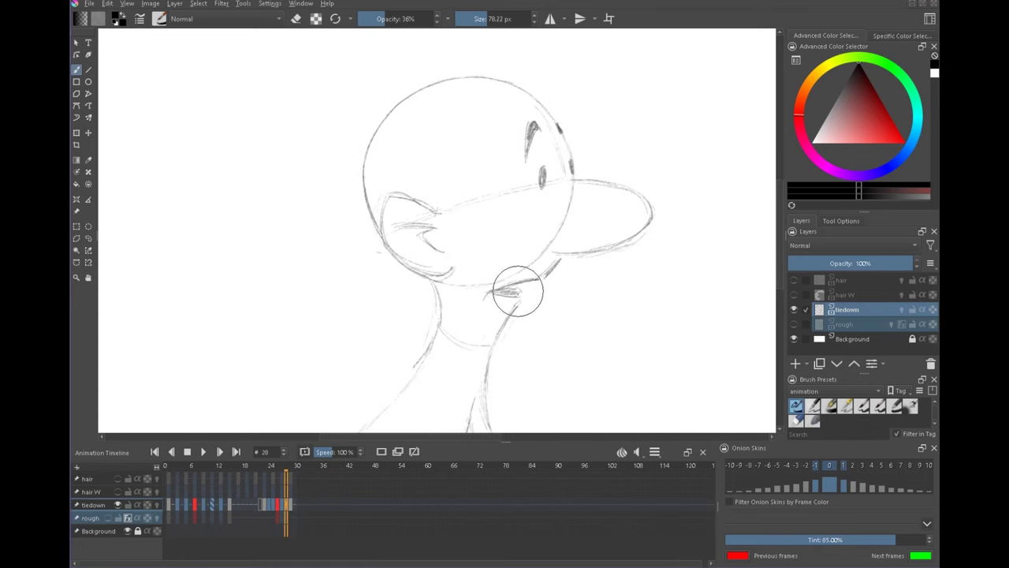
# Step: Erase the head's construction circle across the cheek and jaw, and clean stray lines around the nose and neck
pyautogui.press('e')
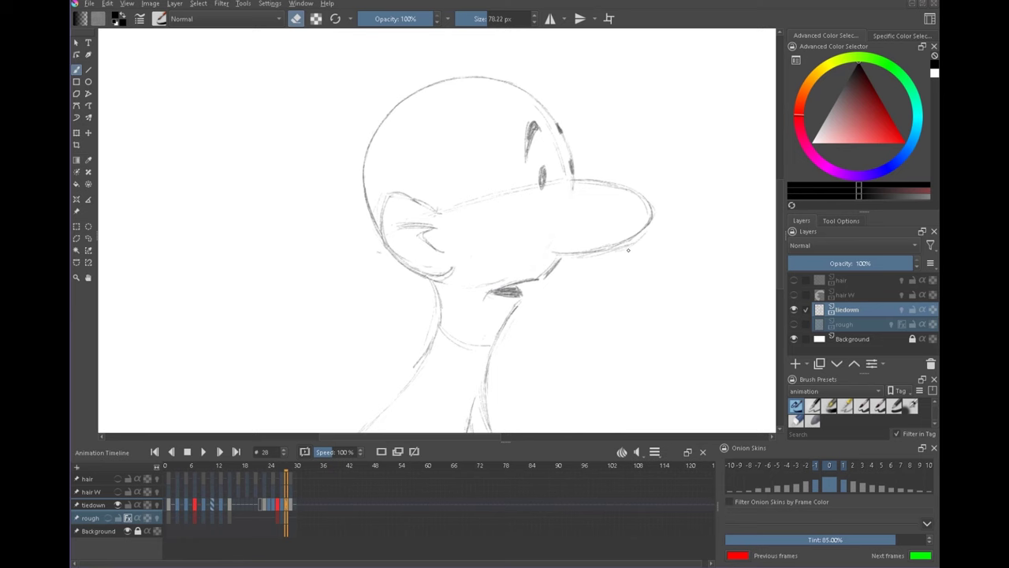
pyautogui.moveTo(633, 282); pyautogui.dragTo(603, 285)
pyautogui.moveTo(471, 286)
pyautogui.mouseDown()
pyautogui.moveTo(459, 292)
pyautogui.moveTo(476, 286)
pyautogui.mouseUp()
pyautogui.moveTo(545, 323); pyautogui.dragTo(529, 291)
pyautogui.moveTo(386, 259); pyautogui.dragTo(389, 282)
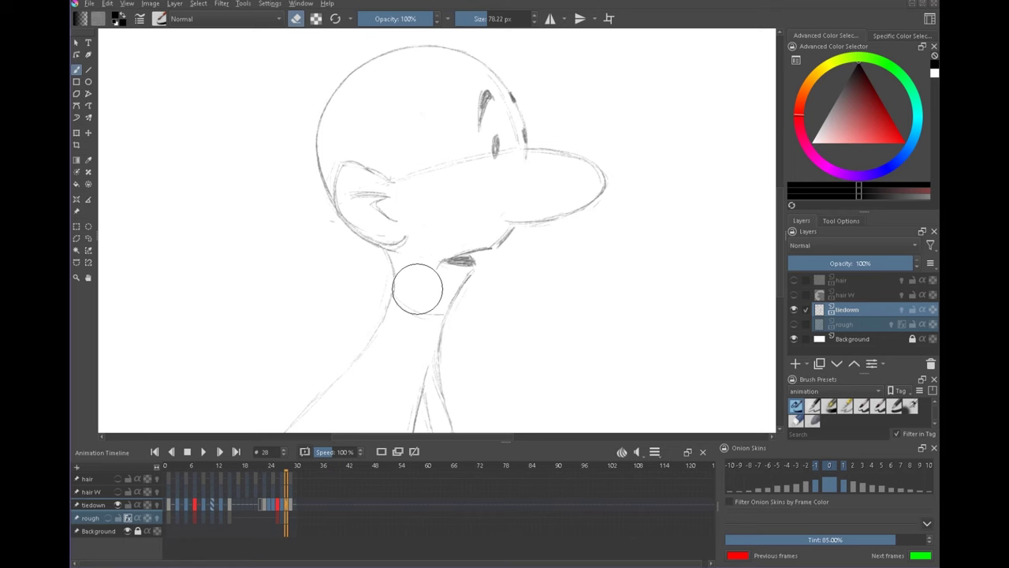
pyautogui.click(297, 18)
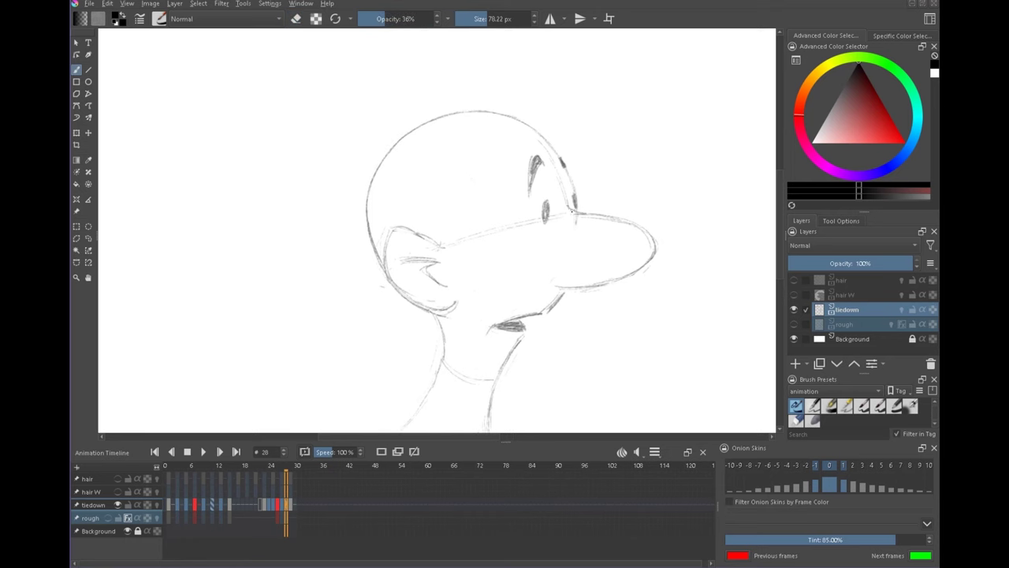
# Step: Darken the underside of the nose and the neck and back contour down towards the canvas's lower edge on frame 28
pyautogui.moveTo(590, 287); pyautogui.dragTo(613, 282)
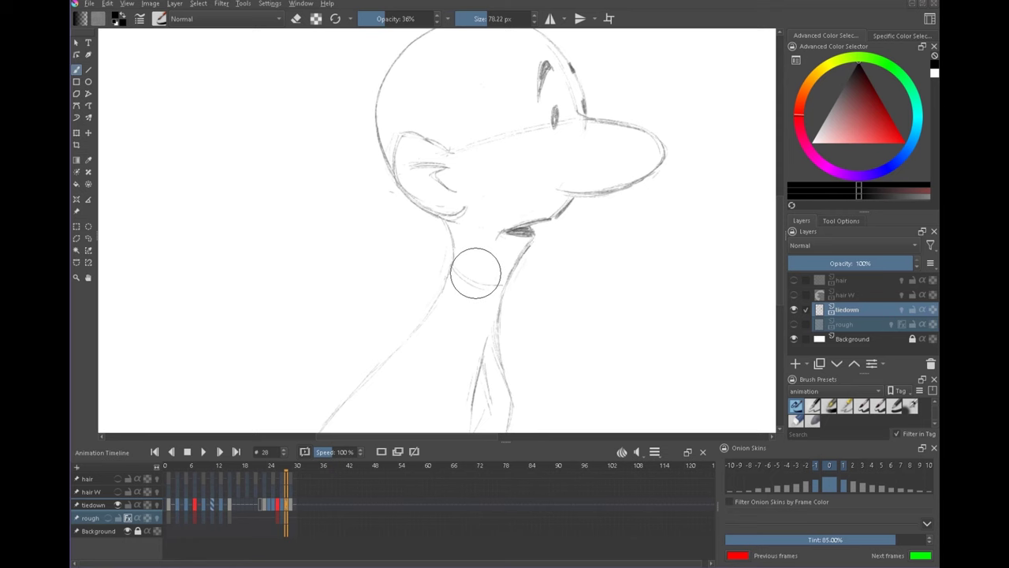
pyautogui.moveTo(446, 220); pyautogui.dragTo(454, 260)
pyautogui.moveTo(529, 300); pyautogui.dragTo(595, 186)
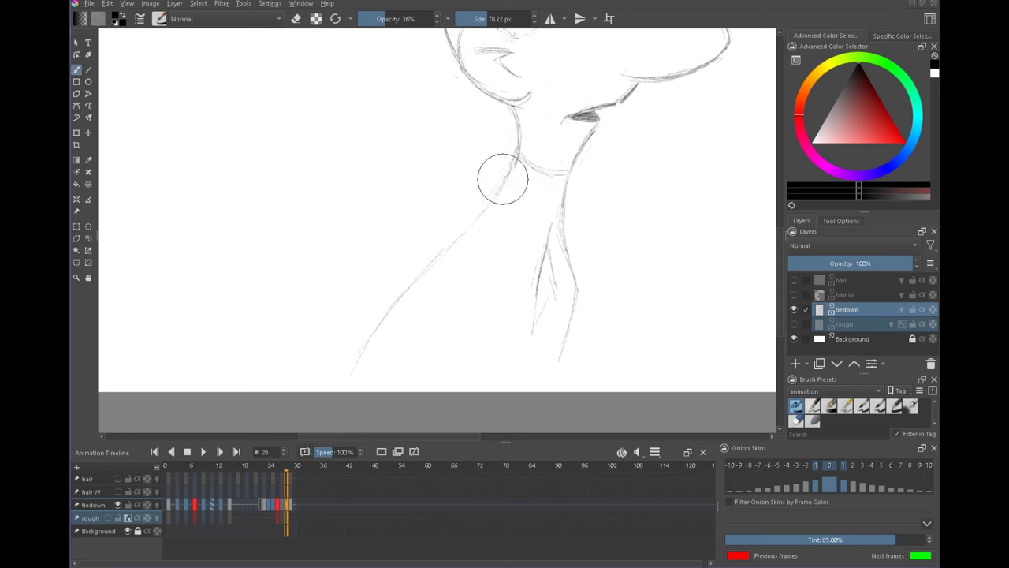
pyautogui.moveTo(491, 204)
pyautogui.mouseDown()
pyautogui.moveTo(406, 287)
pyautogui.moveTo(343, 384)
pyautogui.mouseUp()
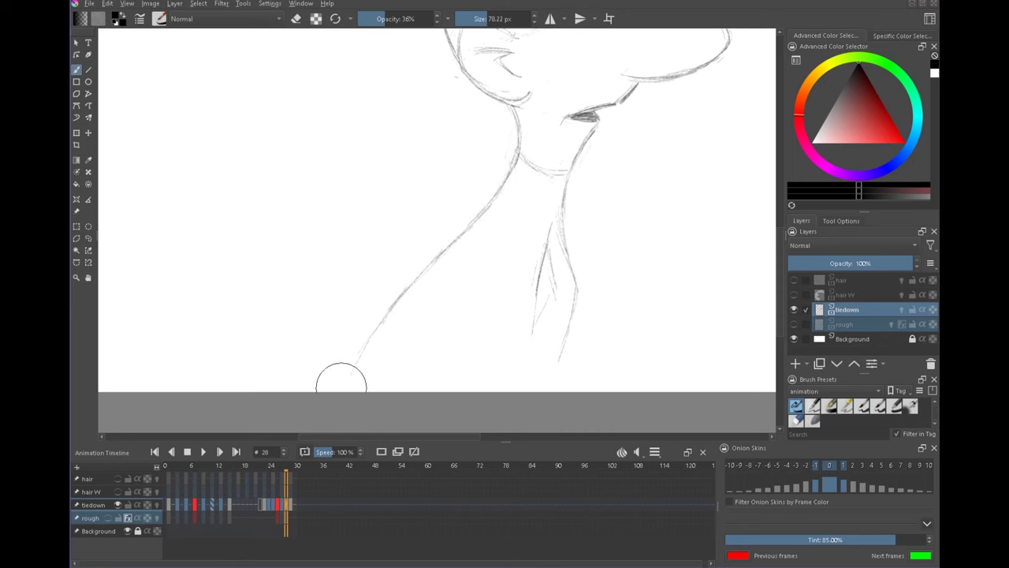
pyautogui.press('Left')
pyautogui.press('Right')
pyautogui.press('Left')
pyautogui.press('Right')
pyautogui.scroll(-1, 597, 210)
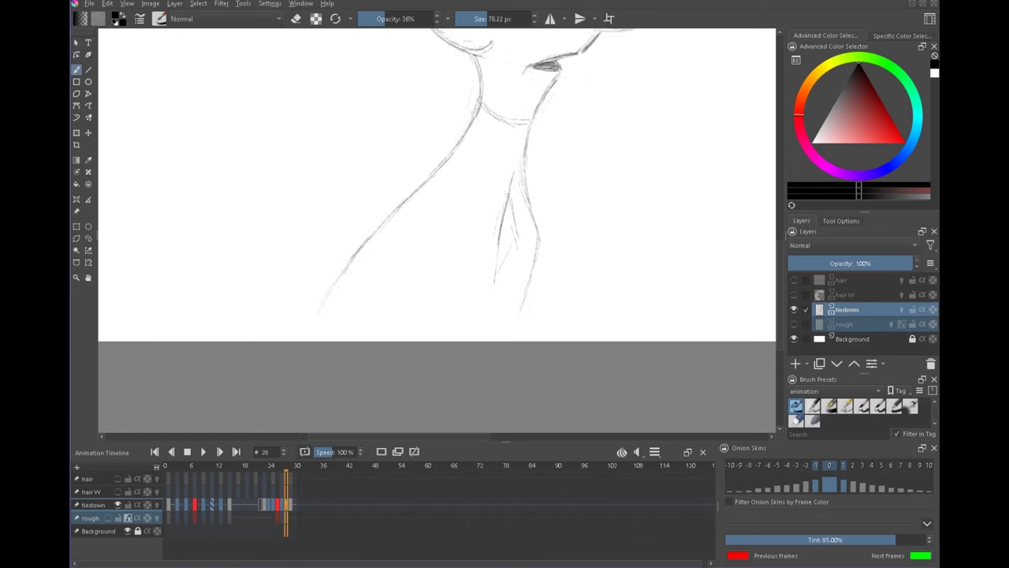
# Step: Flip through frames 27 to 29 to examine how the back, chest and arm lines move
pyautogui.press('Left')
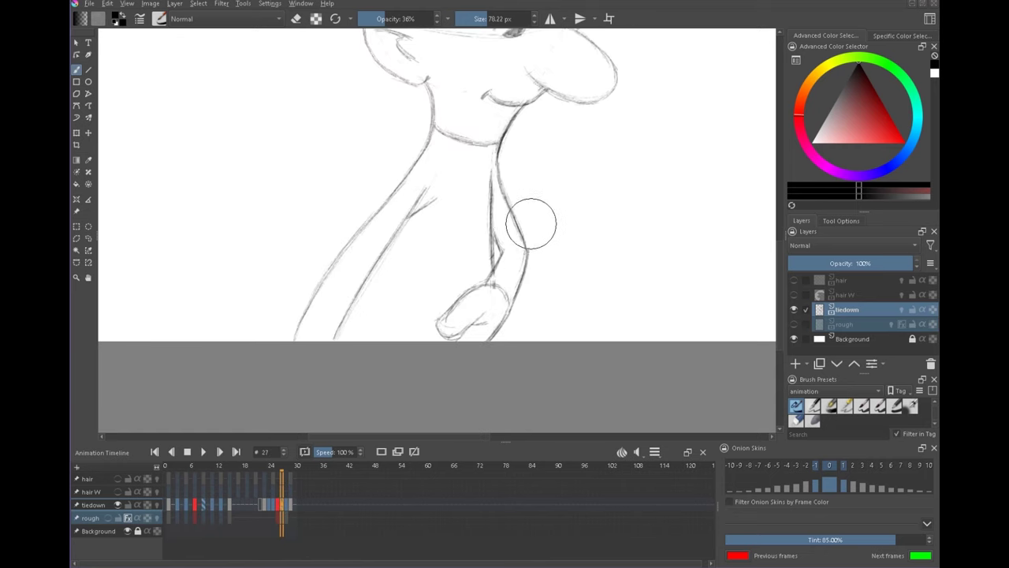
pyautogui.press('Right')
pyautogui.press('Right')
pyautogui.press('Left')
pyautogui.press('Left')
pyautogui.press('Right')
pyautogui.press('Right')
pyautogui.press('Left')
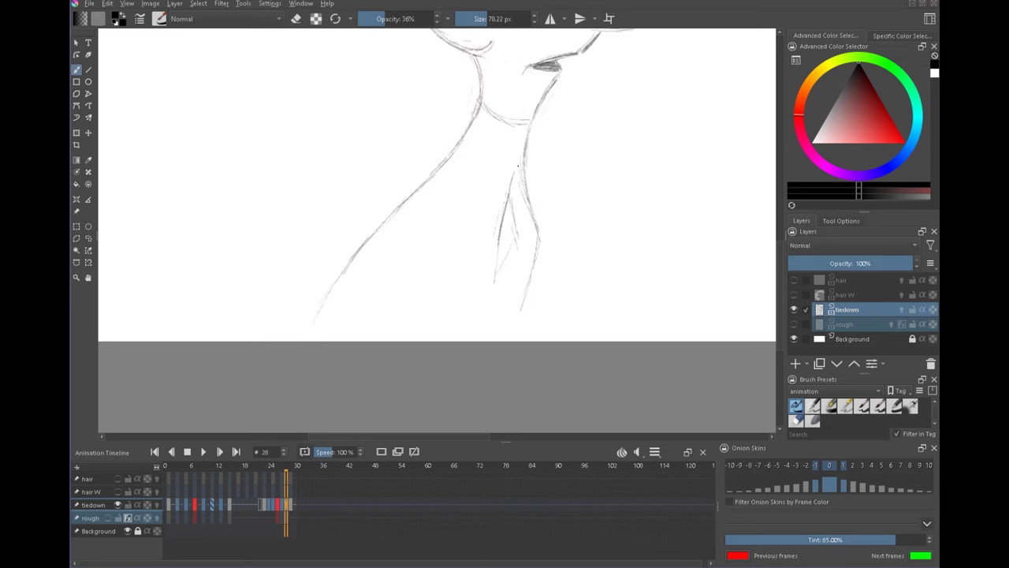
# Step: Darken the arm's inner line on frame 28 and extend it down to the canvas's lower edge, comparing with the neighbouring frames
pyautogui.moveTo(499, 242); pyautogui.dragTo(497, 280)
pyautogui.press('Left')
pyautogui.press('Right')
pyautogui.press('Right')
pyautogui.press('Left')
pyautogui.press('Left')
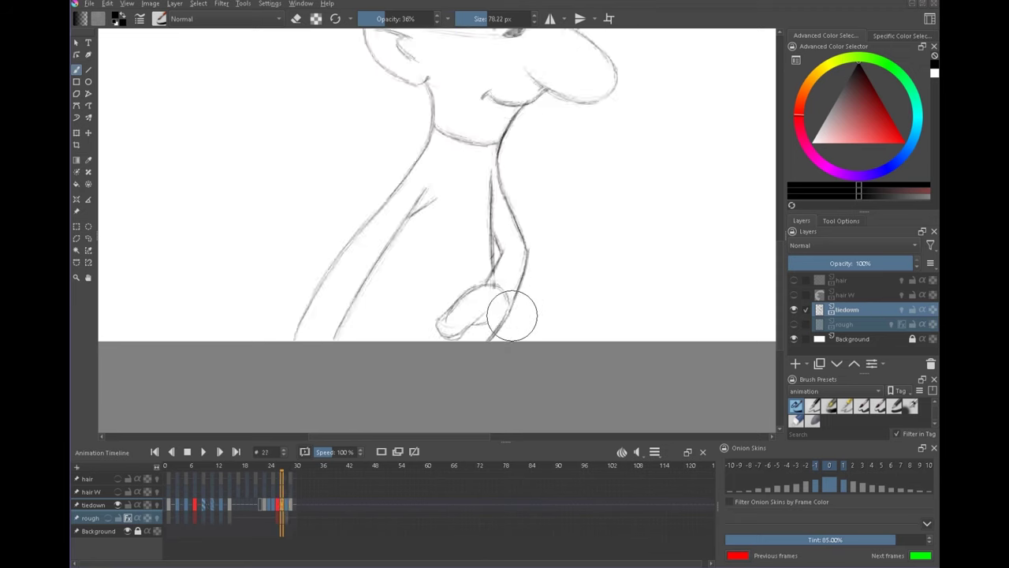
pyautogui.press('Right')
pyautogui.press('Right')
pyautogui.press('Left')
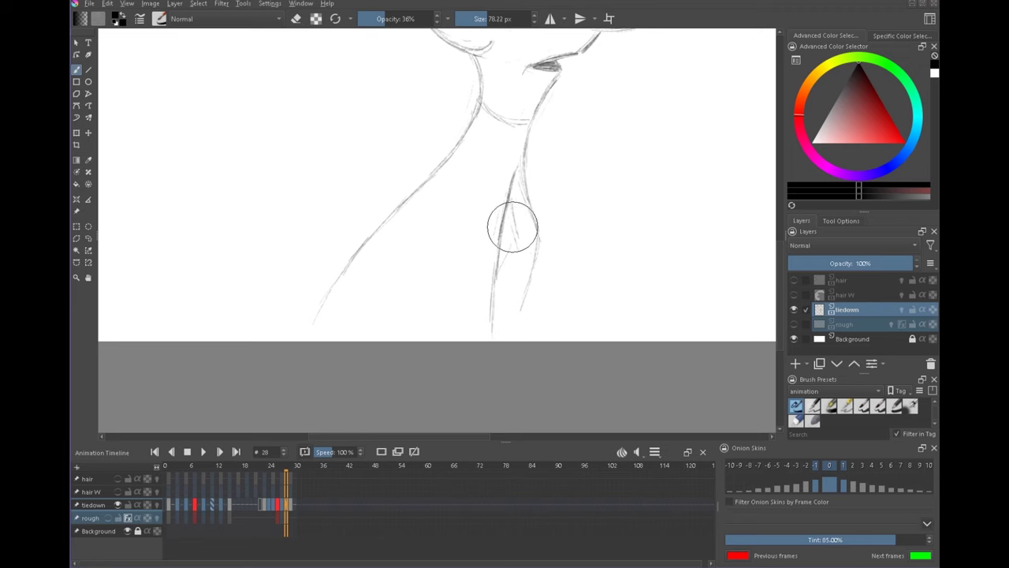
# Step: Draw the front arm's elbow crease, outer forearm line and hand curve on frame 28, extending the forearm to the canvas's lower edge
pyautogui.press('Left')
pyautogui.moveTo(509, 201)
pyautogui.mouseDown()
pyautogui.moveTo(516, 239)
pyautogui.moveTo(493, 280)
pyautogui.moveTo(512, 260)
pyautogui.moveTo(502, 281)
pyautogui.moveTo(519, 306)
pyautogui.mouseUp()
pyautogui.press('Right')
pyautogui.press('Left')
pyautogui.press('Right')
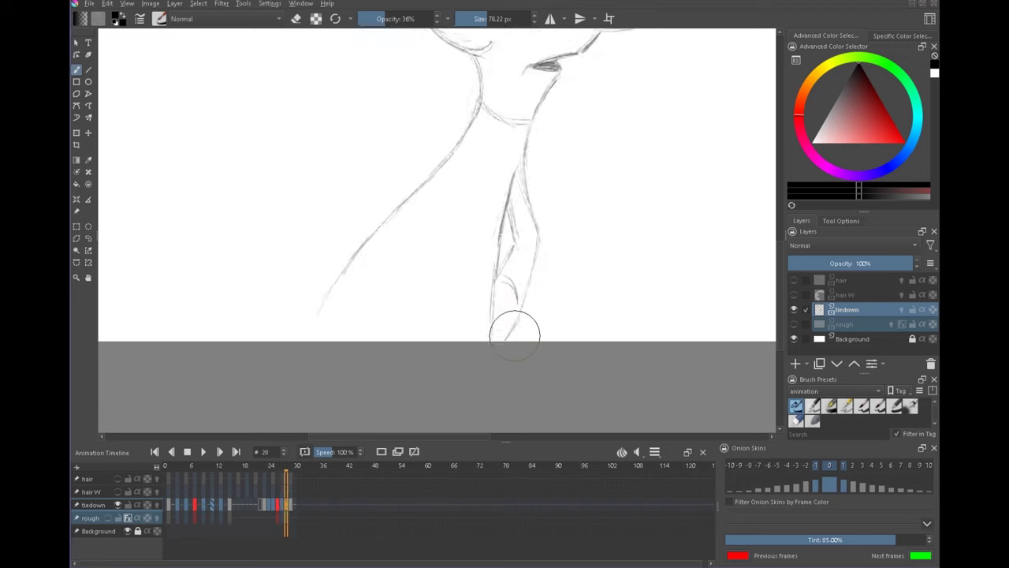
pyautogui.press('Left')
pyautogui.press('Right')
pyautogui.press('Left')
pyautogui.press('Right')
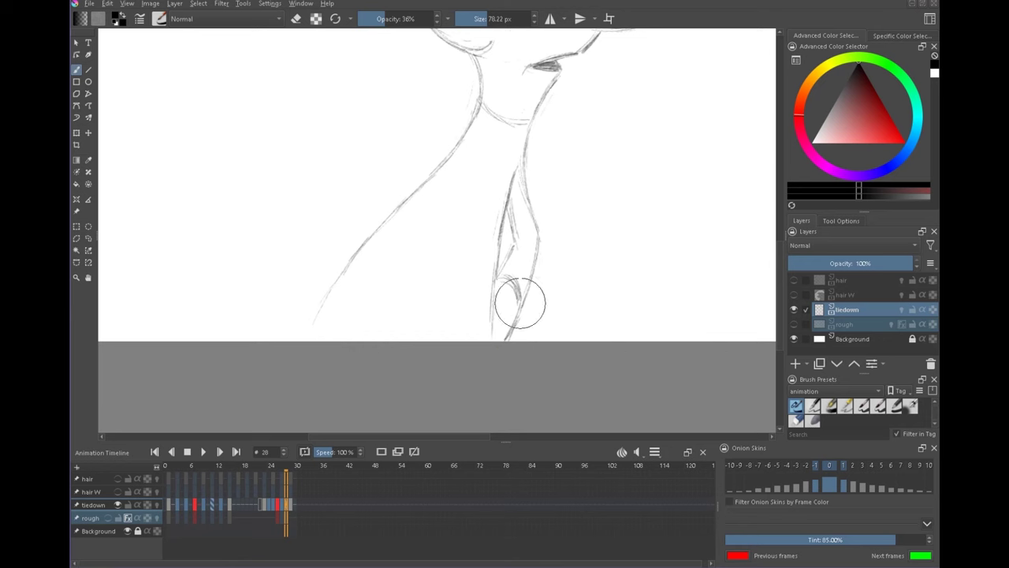
# Step: Darken the elbow crease, hand curve and outer forearm line on frame 28, checking them against the neighbouring frames
pyautogui.press('Left')
pyautogui.press('Right')
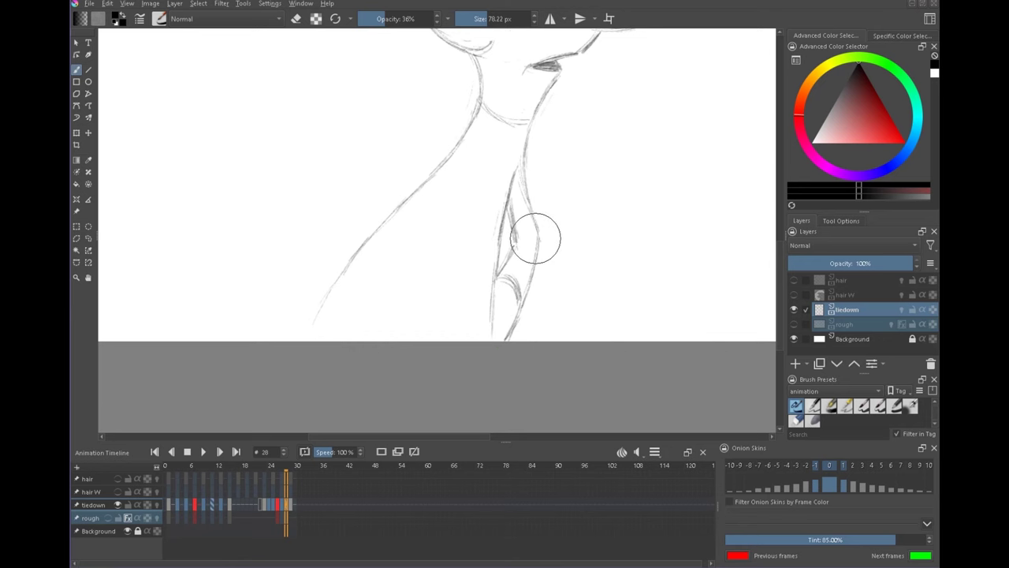
pyautogui.press('Left')
pyautogui.press('Right')
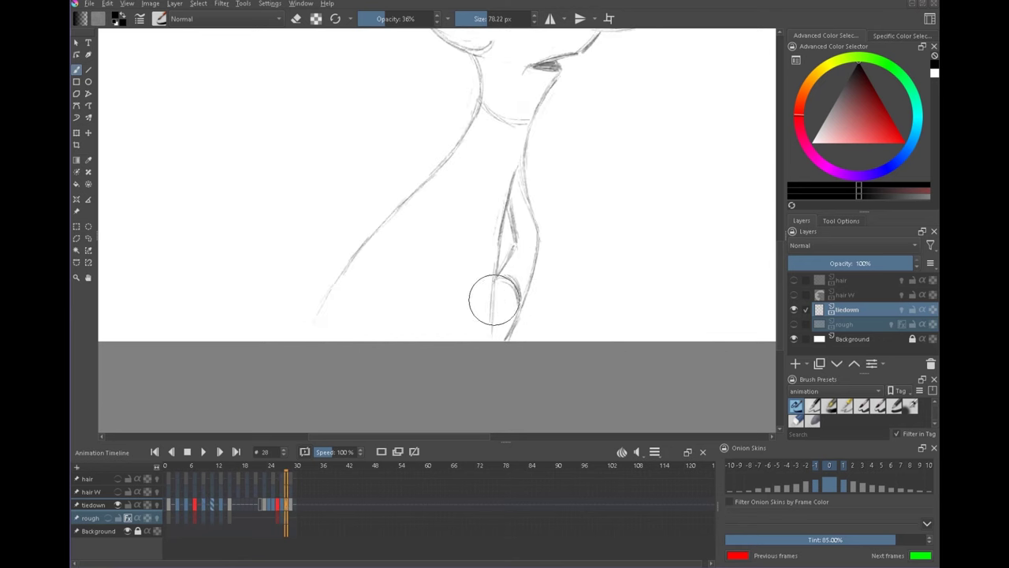
pyautogui.press('Right')
pyautogui.press('Left')
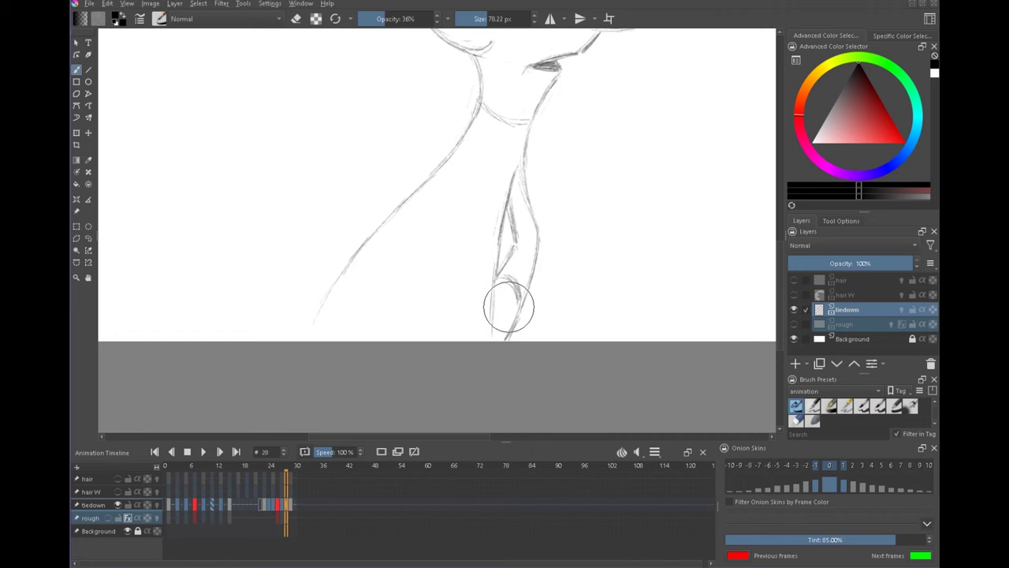
# Step: Compare the torso and arm lines across frames 27 to 29, both with and without onion skins
pyautogui.press('Right')
pyautogui.press('Left')
pyautogui.press('Left')
pyautogui.press('Right')
pyautogui.press('Right')
pyautogui.press('Left')
pyautogui.click(157, 504)
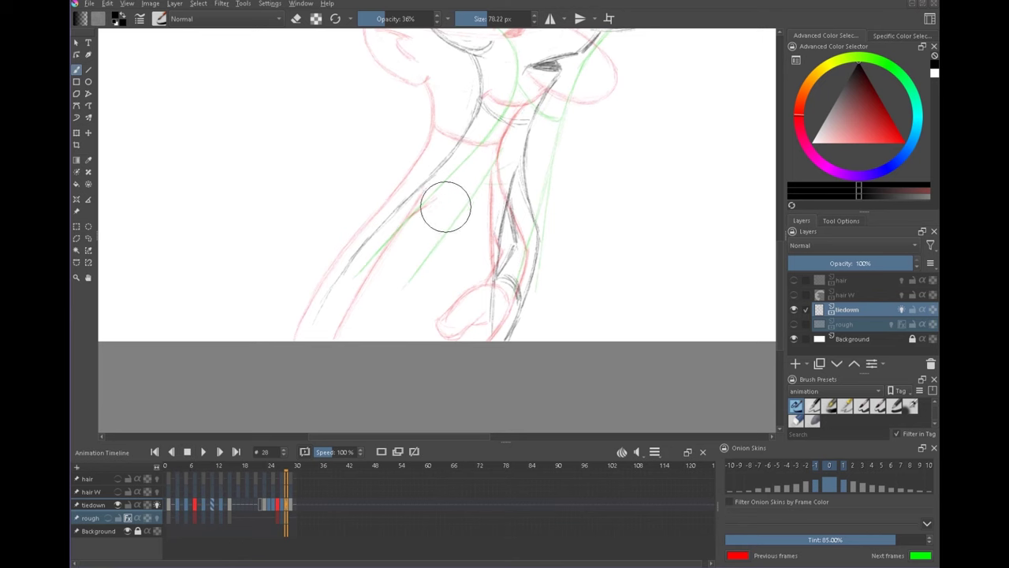
pyautogui.press('Left')
pyautogui.press('Right')
pyautogui.press('Right')
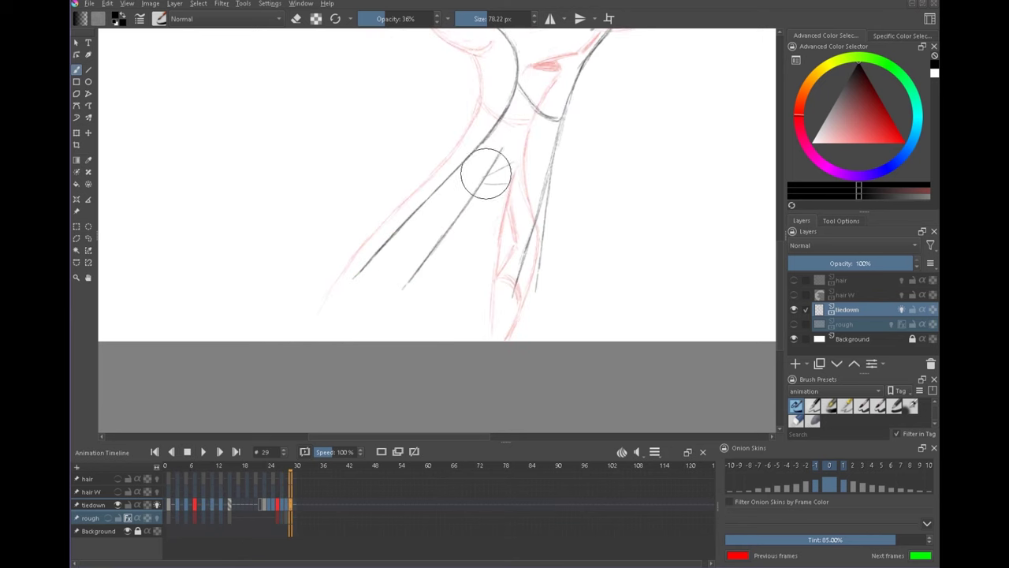
pyautogui.press('Left')
pyautogui.press('Right')
pyautogui.press('Left')
pyautogui.click(157, 504)
pyautogui.press('Left')
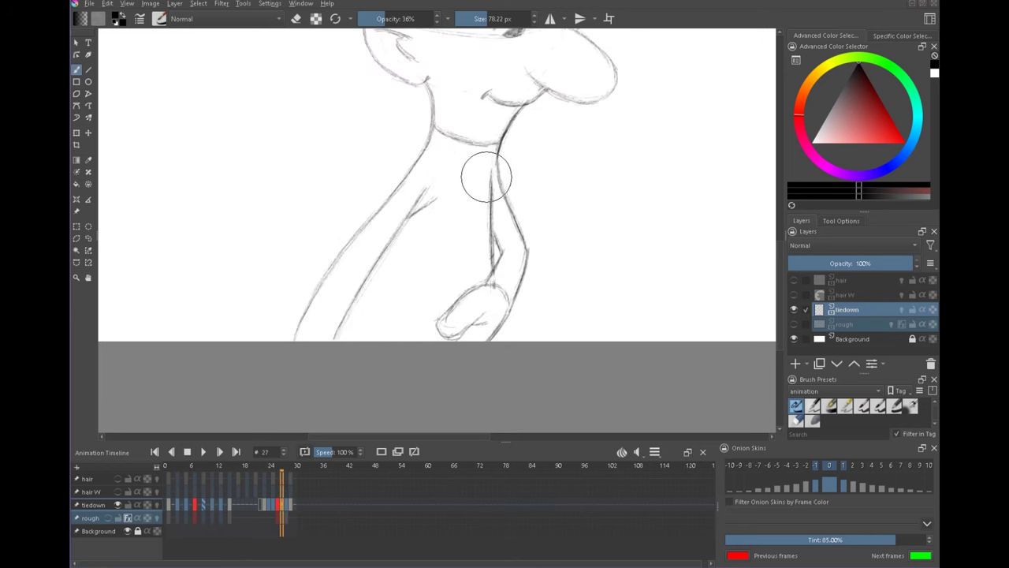
pyautogui.press('Right')
# Step: Draw the back arm's inner line on frame 28 from the shoulder towards the canvas's lower edge and reinforce the lower back contour
pyautogui.moveTo(454, 195); pyautogui.dragTo(369, 312)
pyautogui.press('e')
pyautogui.press('e')
pyautogui.press('Left')
pyautogui.press('Right')
pyautogui.moveTo(357, 255); pyautogui.dragTo(309, 332)
pyautogui.moveTo(453, 200); pyautogui.dragTo(363, 336)
# Step: Flip through frames 27 to 29 with the whole figure in view to examine the head turn's motion
pyautogui.moveTo(576, 204)
pyautogui.mouseDown()
pyautogui.moveTo(531, 204)
pyautogui.moveTo(498, 235)
pyautogui.mouseUp()
pyautogui.scroll(-5, 531, 205)
pyautogui.press('Left')
pyautogui.press('Right')
pyautogui.press('Left')
pyautogui.press('Right')
pyautogui.press('Right')
pyautogui.press('Left')
pyautogui.press('Left')
# Step: Shift the tiedown layer's frame 29 drawing to frame 30 and copy the construction circle from frame 13 into frame 29
pyautogui.click(170, 506)
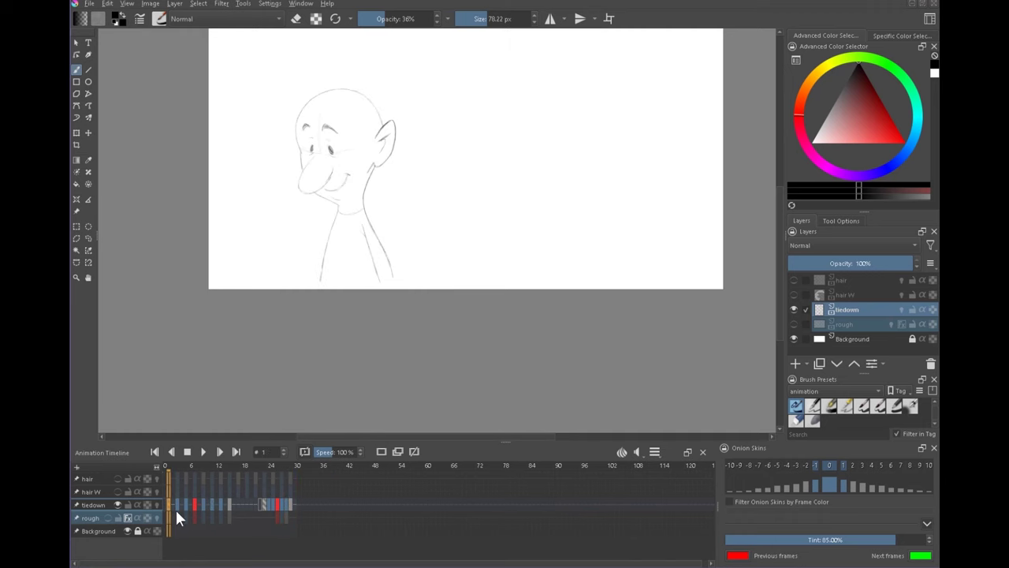
pyautogui.click(293, 505)
pyautogui.click(214, 506)
pyautogui.click(221, 505)
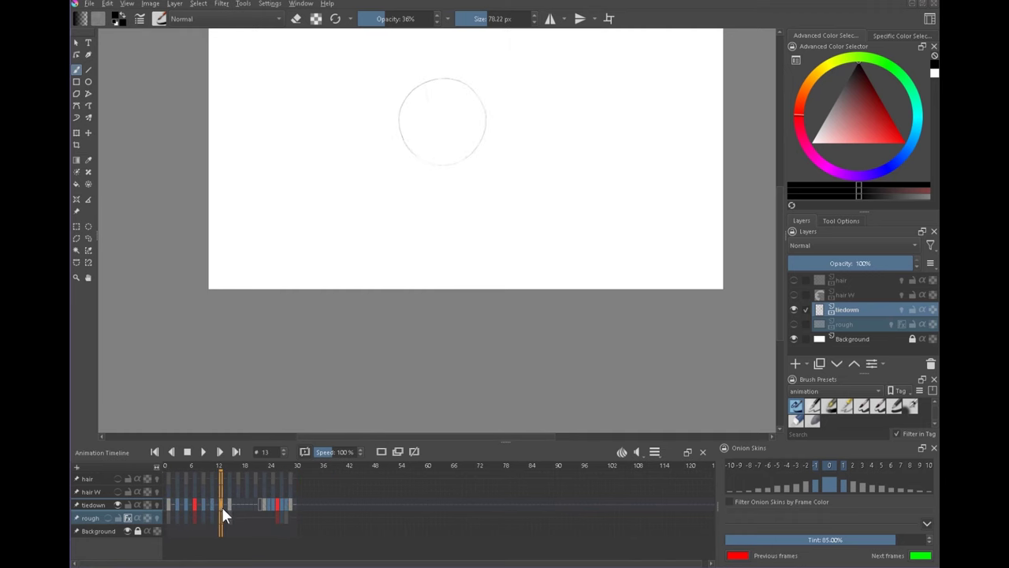
pyautogui.click(293, 505)
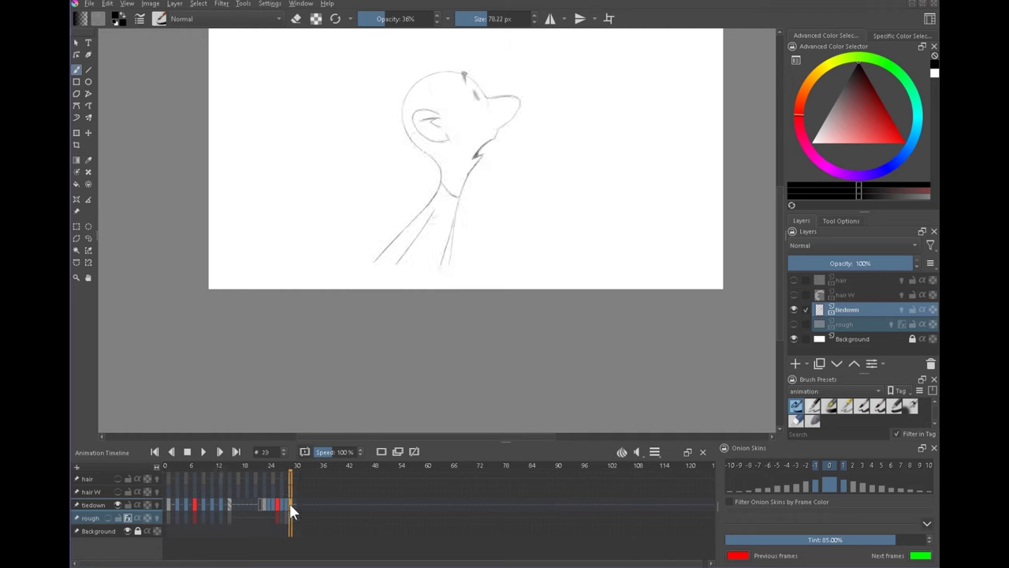
pyautogui.click(221, 506)
pyautogui.rightClick(220, 504)
pyautogui.click(260, 416)
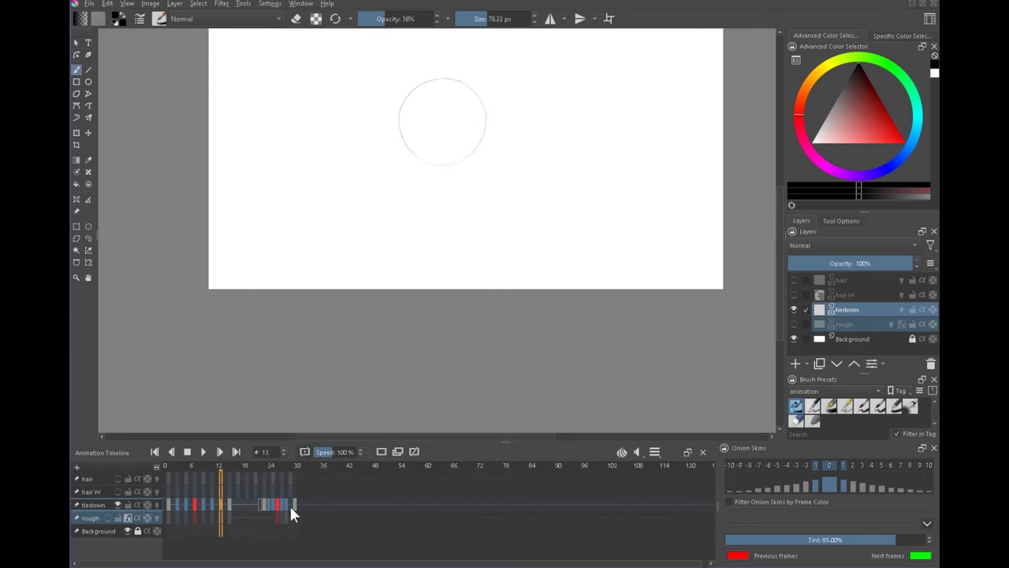
pyautogui.rightClick(293, 504)
pyautogui.click(330, 419)
pyautogui.click(288, 506)
pyautogui.click(291, 505)
# Step: Turn on onion skins and draw the eye and eyebrow inside the construction circle on frame 29, between the neighbouring poses
pyautogui.press('o')
pyautogui.scroll(7, 464, 134)
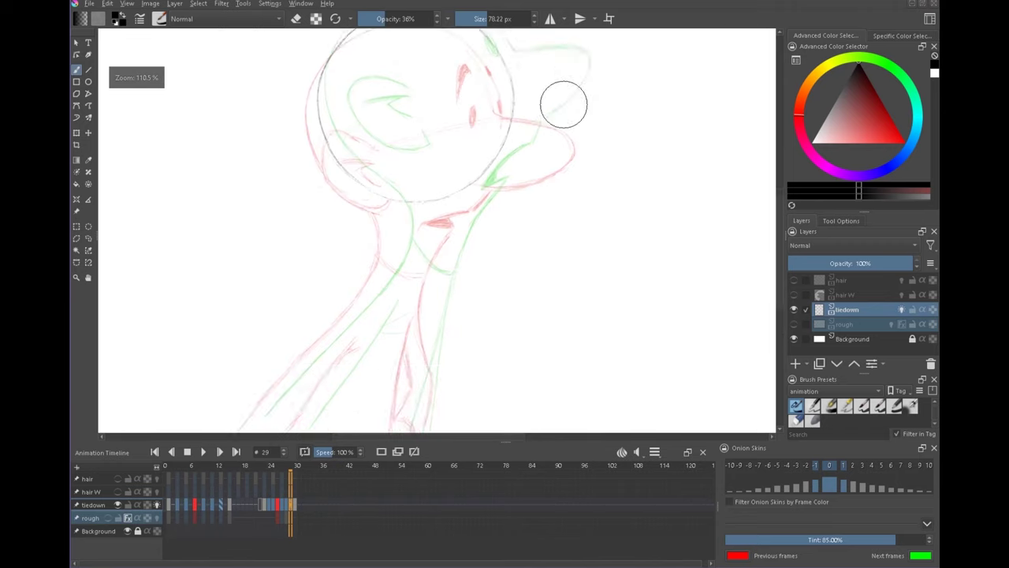
pyautogui.moveTo(554, 185); pyautogui.dragTo(545, 250)
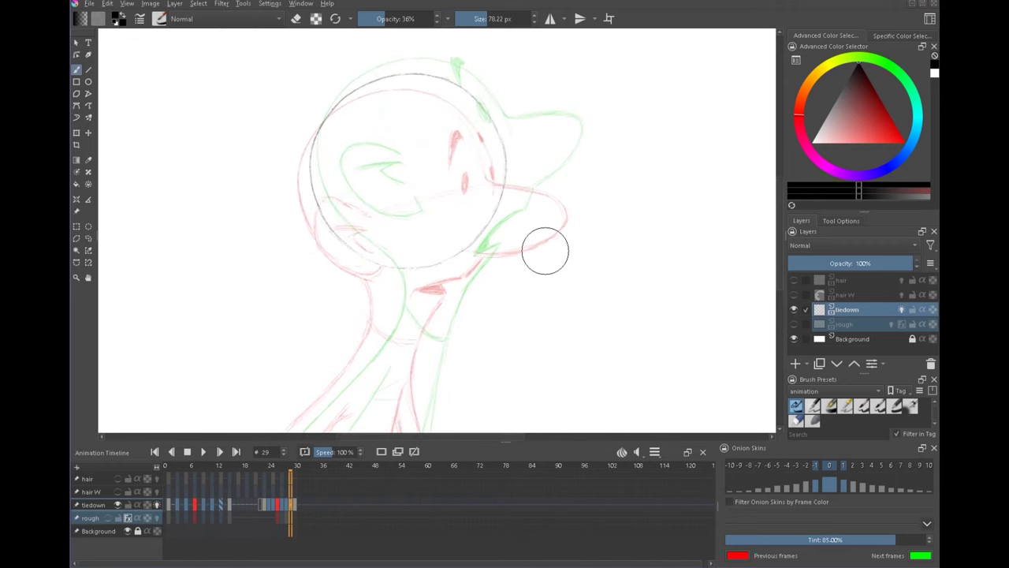
pyautogui.moveTo(529, 303); pyautogui.dragTo(532, 279)
pyautogui.moveTo(550, 171); pyautogui.dragTo(543, 265)
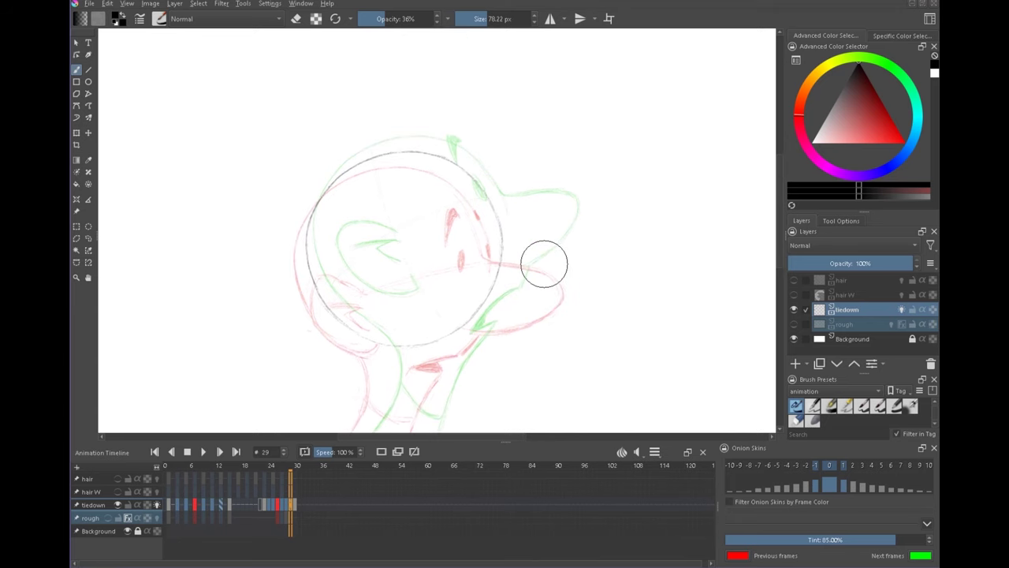
pyautogui.moveTo(577, 230); pyautogui.dragTo(601, 190)
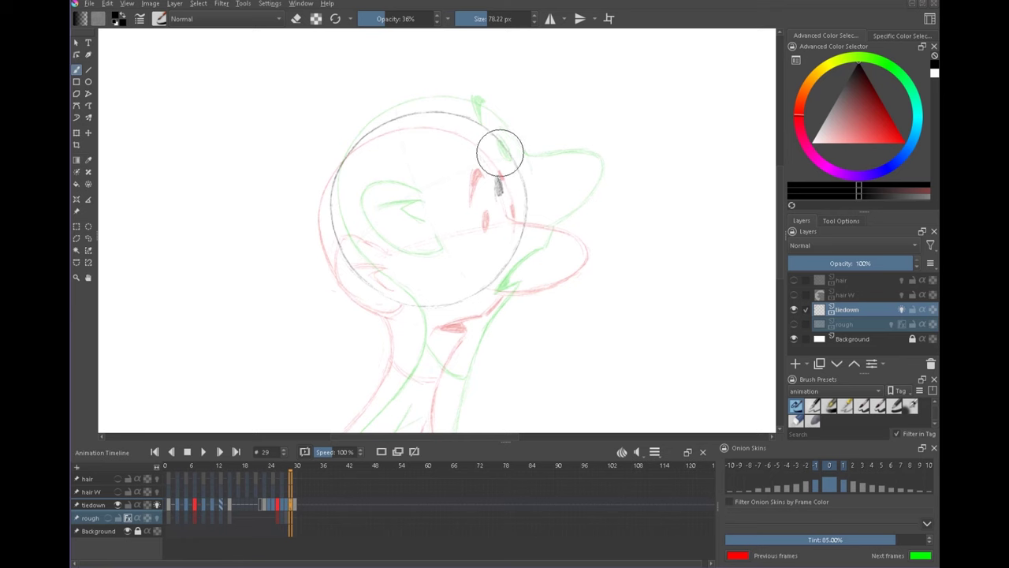
pyautogui.moveTo(483, 166)
pyautogui.mouseDown()
pyautogui.moveTo(487, 139)
pyautogui.moveTo(483, 171)
pyautogui.mouseUp()
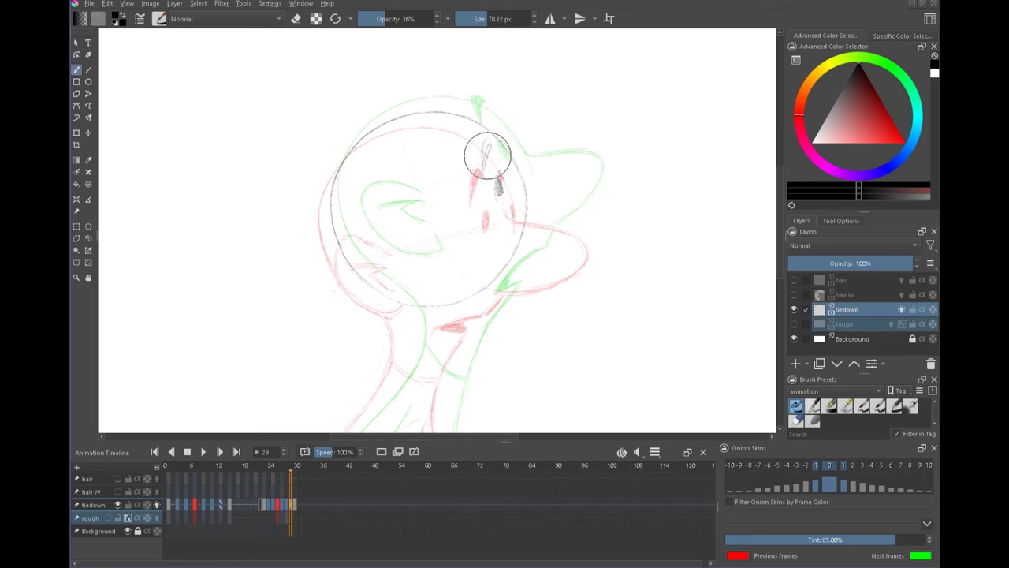
# Step: Draw the nose and the ear with its inner folds on frame 29, midway between the onion-skinned poses
pyautogui.moveTo(544, 195)
pyautogui.mouseDown()
pyautogui.moveTo(541, 170)
pyautogui.moveTo(583, 213)
pyautogui.moveTo(542, 245)
pyautogui.moveTo(606, 202)
pyautogui.mouseUp()
pyautogui.moveTo(541, 245); pyautogui.dragTo(556, 210)
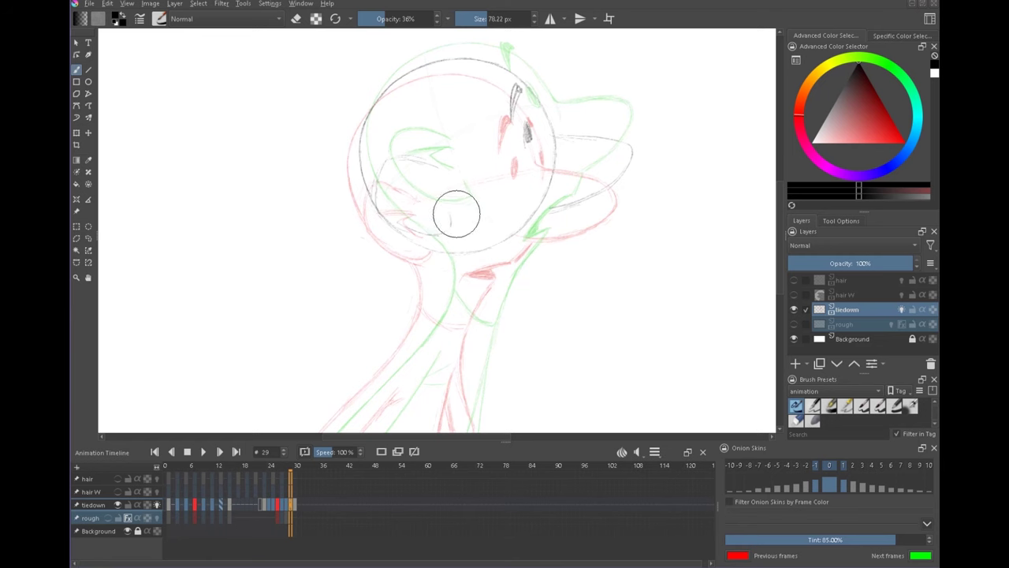
pyautogui.moveTo(382, 205); pyautogui.dragTo(387, 215)
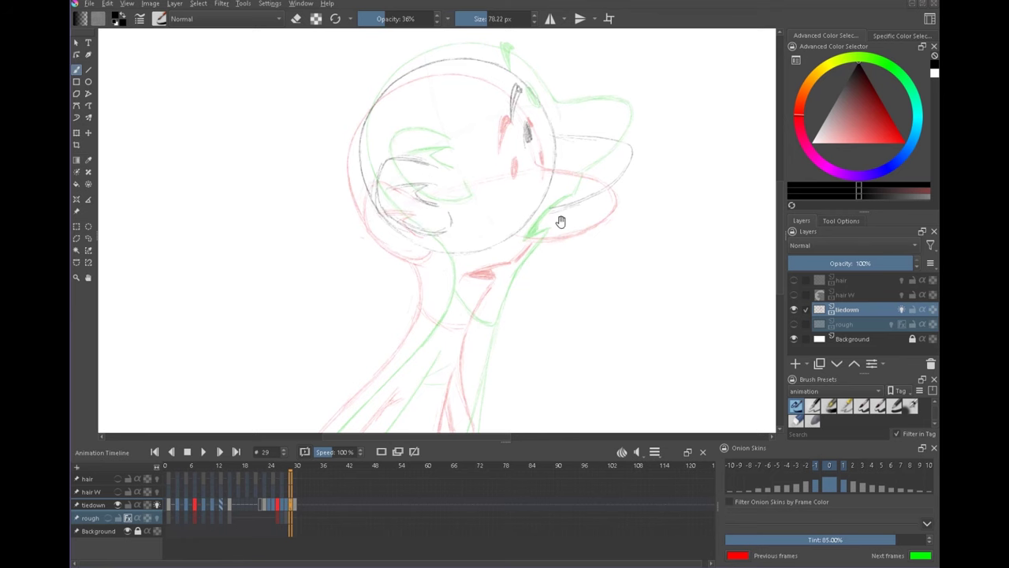
# Step: Draw the nape and back contour on frame 29 from behind the ear down towards the canvas's lower edge
pyautogui.moveTo(561, 223); pyautogui.dragTo(544, 139)
pyautogui.moveTo(411, 135); pyautogui.dragTo(424, 165)
pyautogui.moveTo(444, 274); pyautogui.dragTo(469, 248)
pyautogui.moveTo(283, 384); pyautogui.dragTo(314, 334)
pyautogui.moveTo(284, 380); pyautogui.dragTo(313, 334)
pyautogui.moveTo(315, 330); pyautogui.dragTo(328, 316)
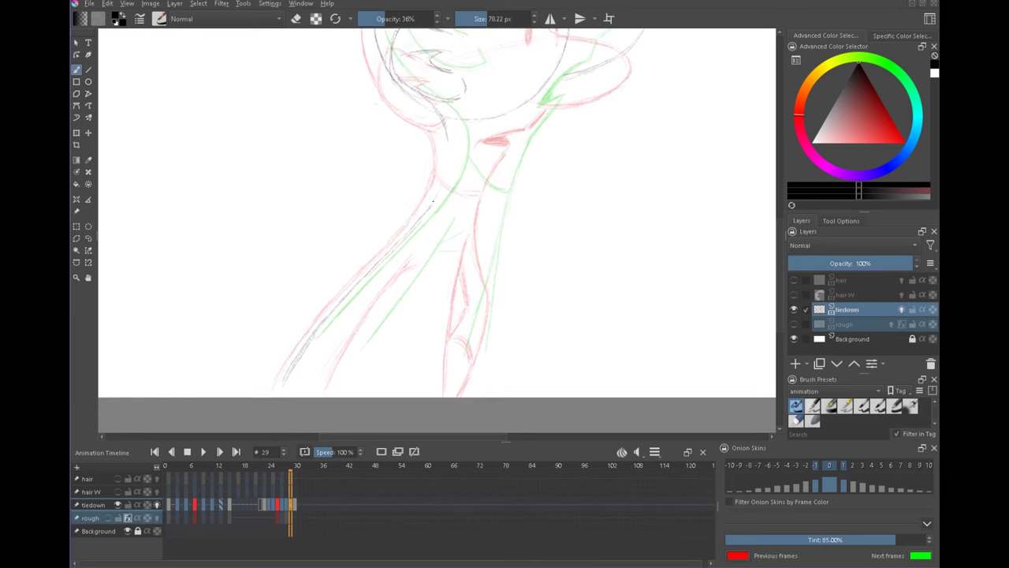
pyautogui.moveTo(445, 173); pyautogui.dragTo(451, 152)
# Step: Draw and shade the open mouth below the nose on frame 29, comparing it with the neighbouring frames
pyautogui.moveTo(578, 261)
pyautogui.mouseDown()
pyautogui.moveTo(529, 307)
pyautogui.moveTo(532, 337)
pyautogui.mouseUp()
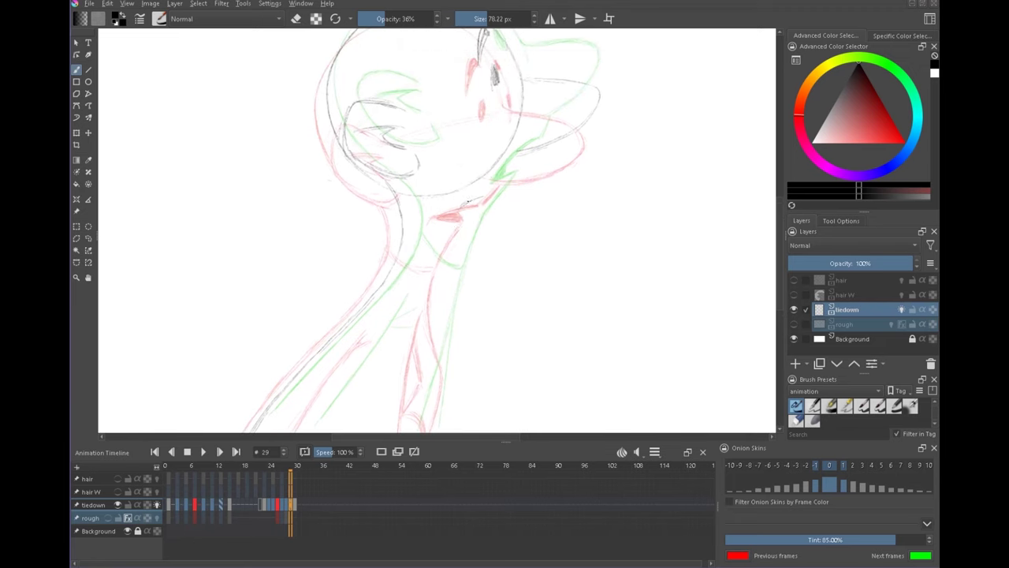
pyautogui.moveTo(462, 208); pyautogui.dragTo(483, 207)
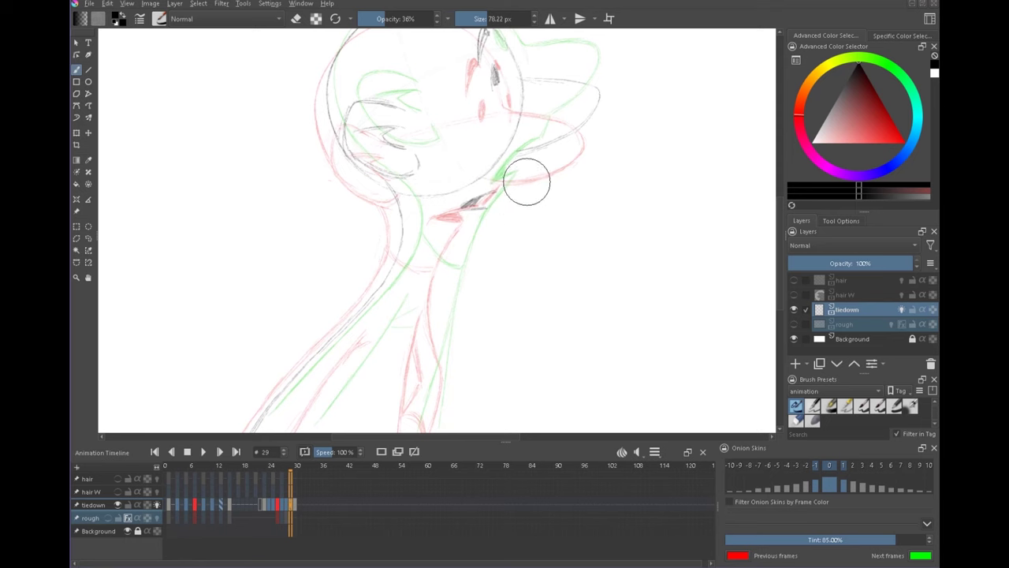
pyautogui.moveTo(548, 180); pyautogui.dragTo(523, 184)
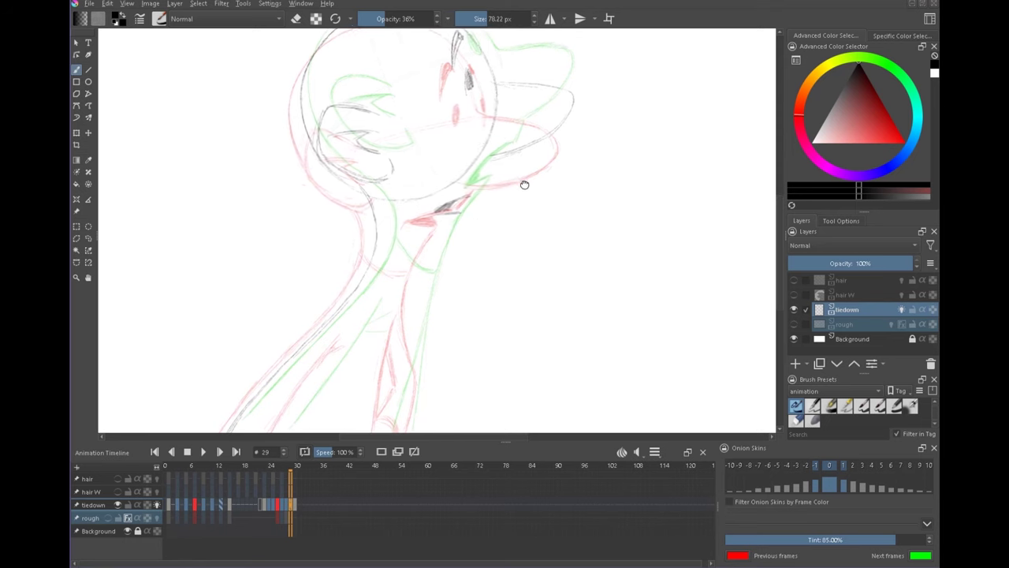
pyautogui.press('Left')
pyautogui.press('Right')
pyautogui.press('Right')
pyautogui.press('Left')
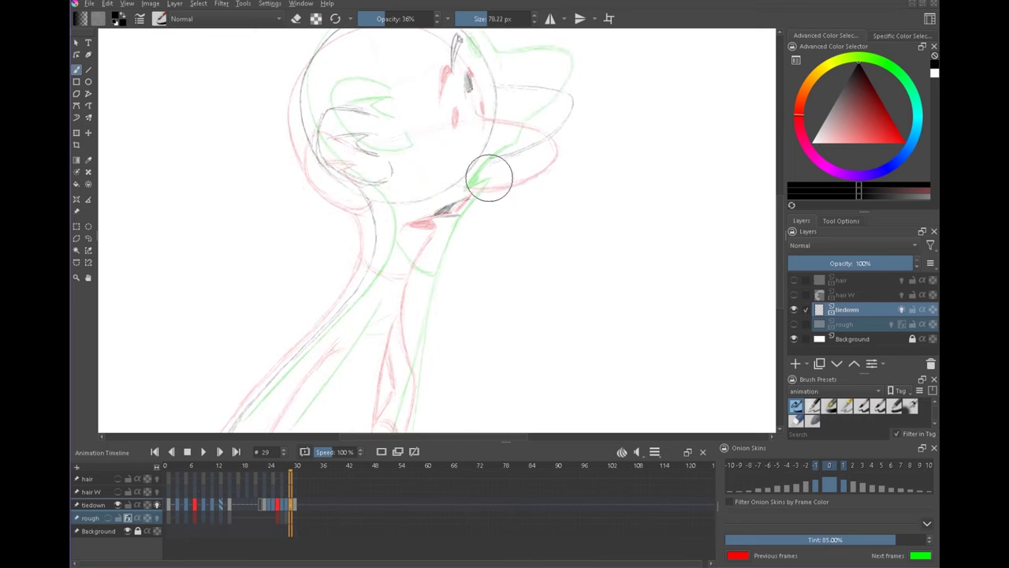
# Step: Hide the onion skins and erase the construction circle along the jaw, inside the ear and below the nose
pyautogui.click(157, 505)
pyautogui.click(156, 504)
pyautogui.click(157, 505)
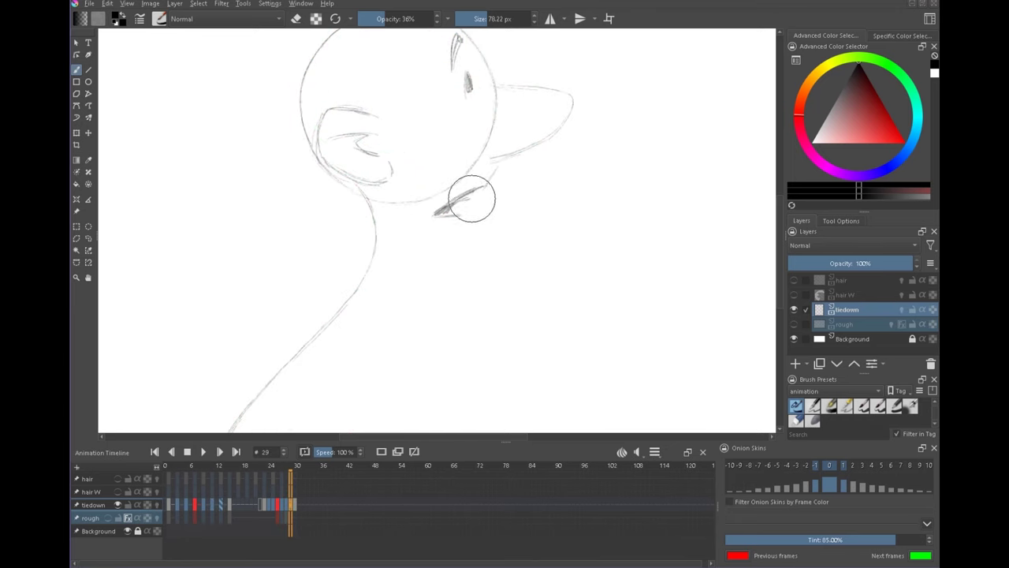
pyautogui.press('e')
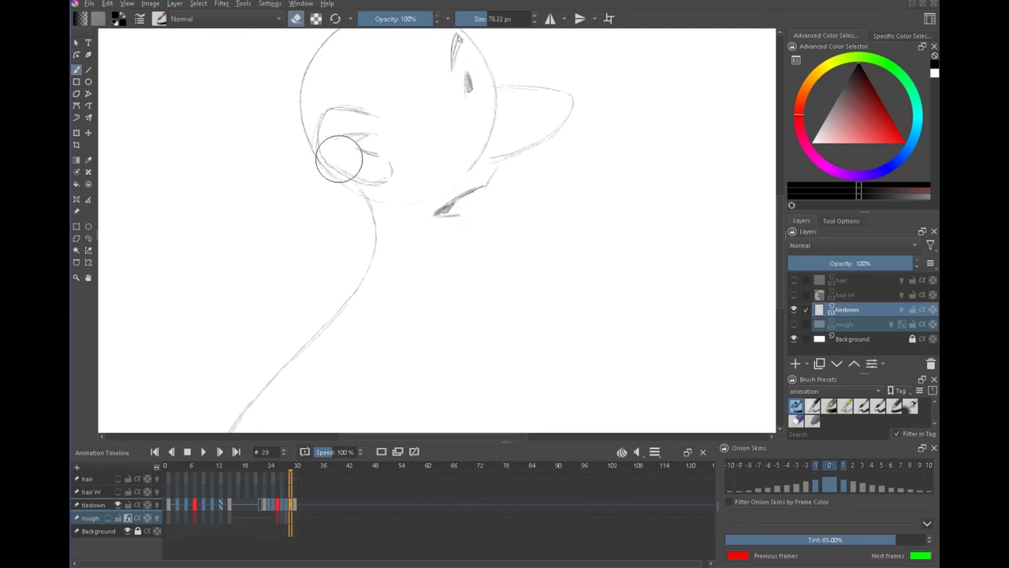
pyautogui.moveTo(484, 146); pyautogui.dragTo(471, 169)
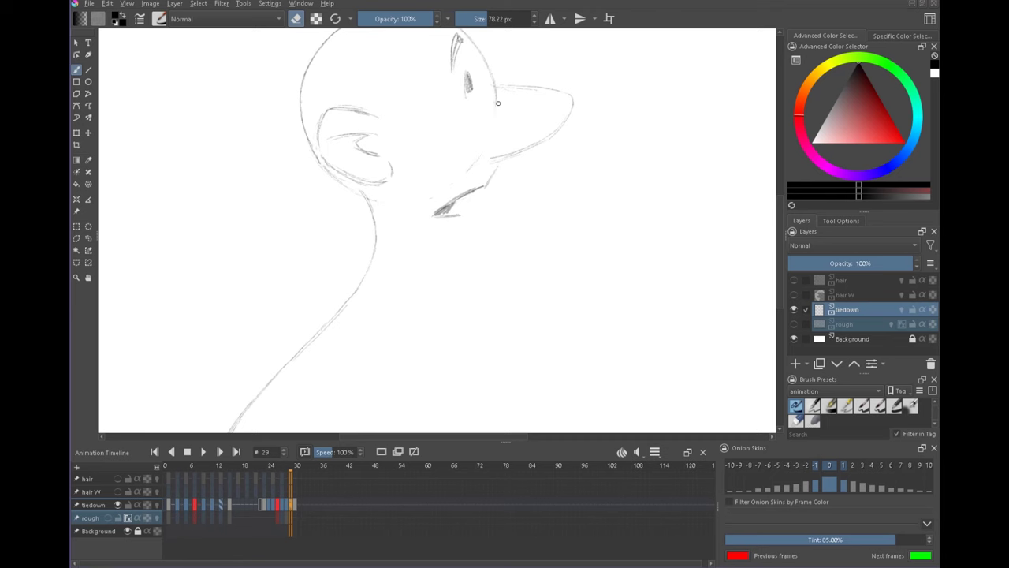
# Step: Return to painting and sketch a faint guideline from the ear to the eye on frame 29
pyautogui.click(295, 19)
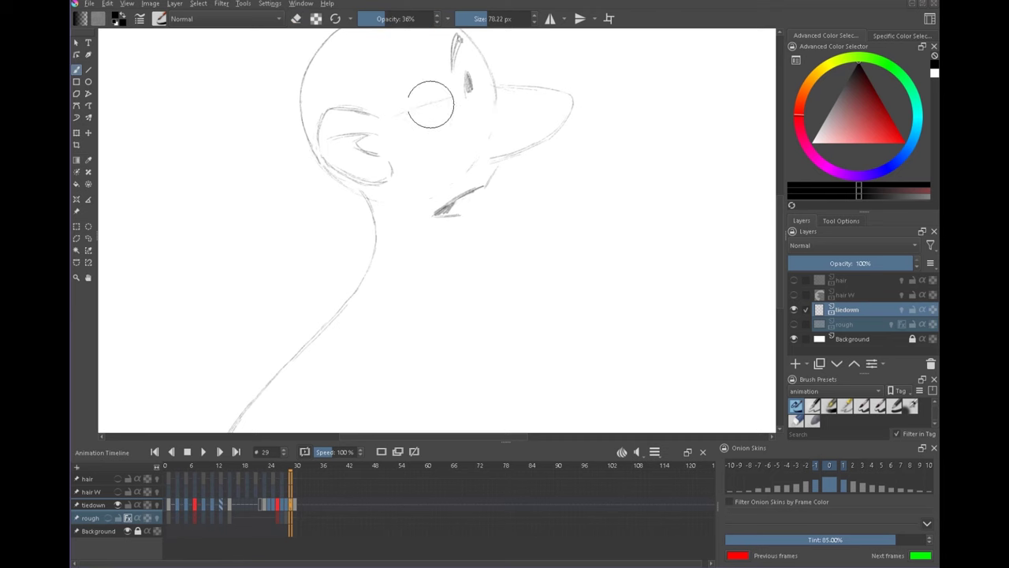
pyautogui.press('.')
pyautogui.press(',')
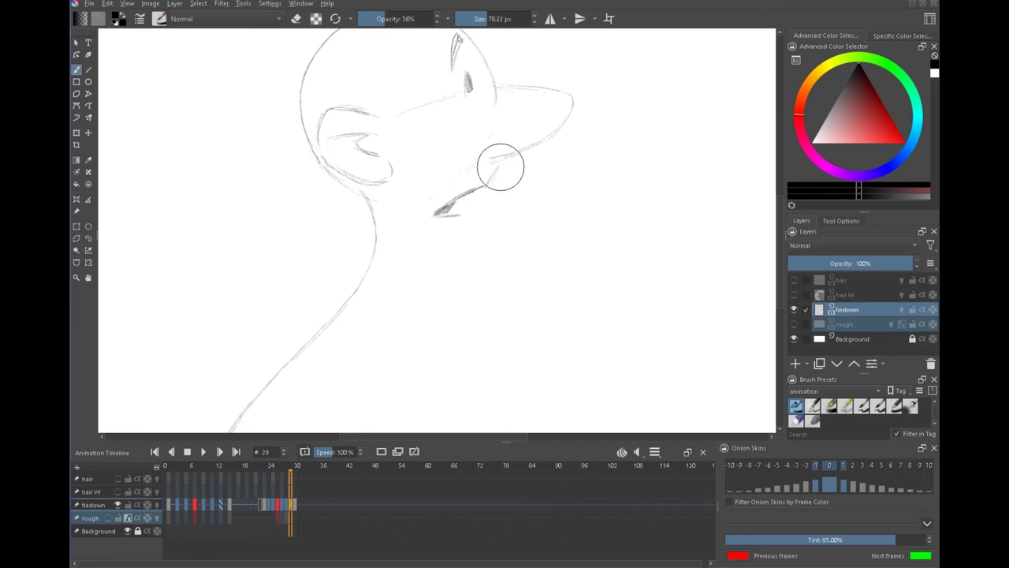
# Step: Darken the nose outline and the upper lip and mouth lines on frame 29, checking against the next frame
pyautogui.moveTo(580, 137); pyautogui.dragTo(592, 221)
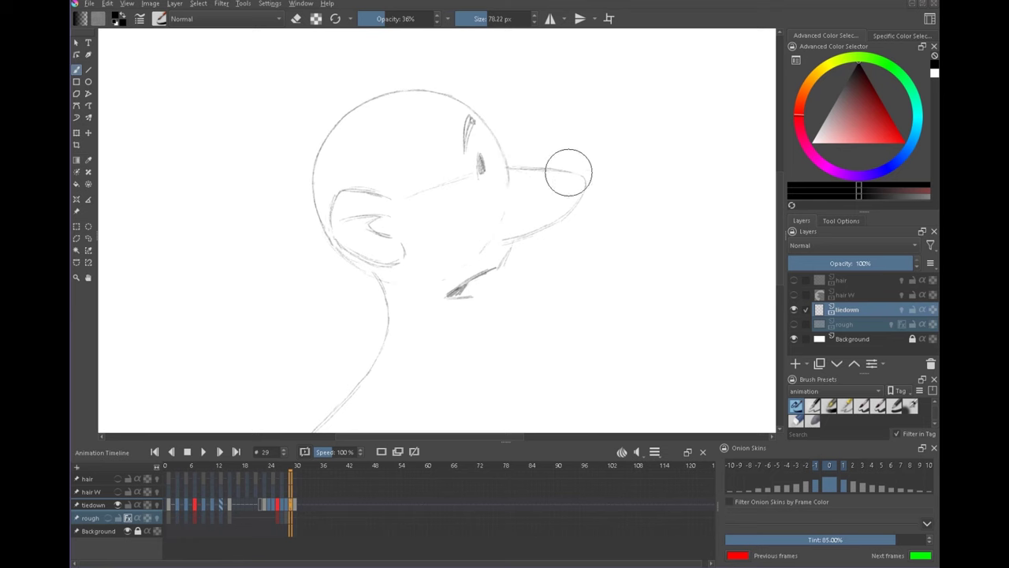
pyautogui.moveTo(511, 239); pyautogui.dragTo(576, 204)
pyautogui.moveTo(558, 269); pyautogui.dragTo(593, 197)
pyautogui.press('.')
pyautogui.press(',')
pyautogui.press('.')
pyautogui.press(',')
pyautogui.moveTo(551, 166); pyautogui.dragTo(535, 194)
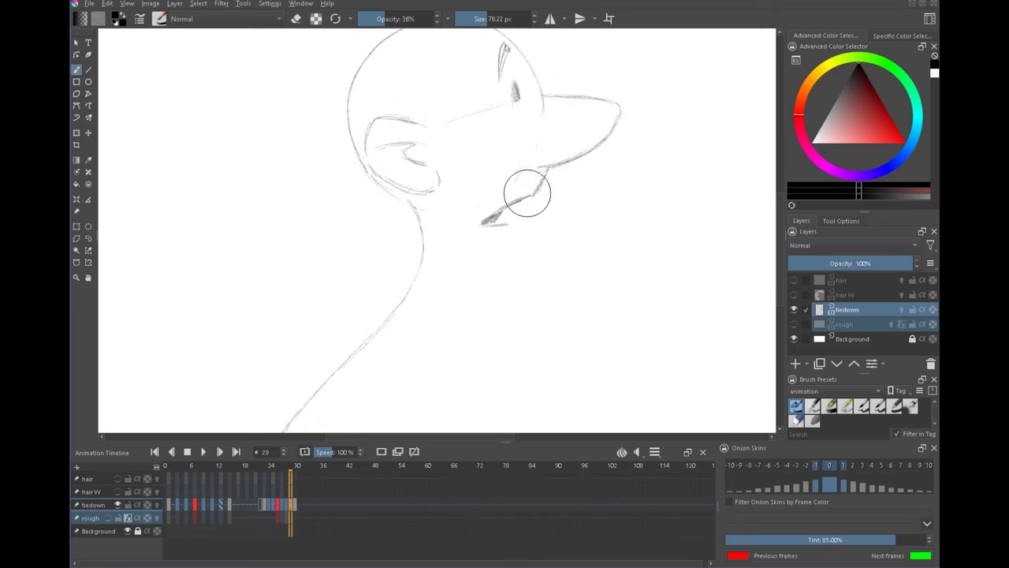
pyautogui.moveTo(477, 225)
pyautogui.mouseDown()
pyautogui.moveTo(513, 198)
pyautogui.moveTo(496, 219)
pyautogui.mouseUp()
# Step: Turn on onion skins and draw the front of the neck and the curved collar line on frame 29
pyautogui.click(157, 505)
pyautogui.press(',')
pyautogui.press('.')
pyautogui.moveTo(509, 320)
pyautogui.mouseDown()
pyautogui.moveTo(455, 277)
pyautogui.moveTo(425, 193)
pyautogui.moveTo(453, 181)
pyautogui.mouseUp()
pyautogui.moveTo(475, 300); pyautogui.dragTo(494, 264)
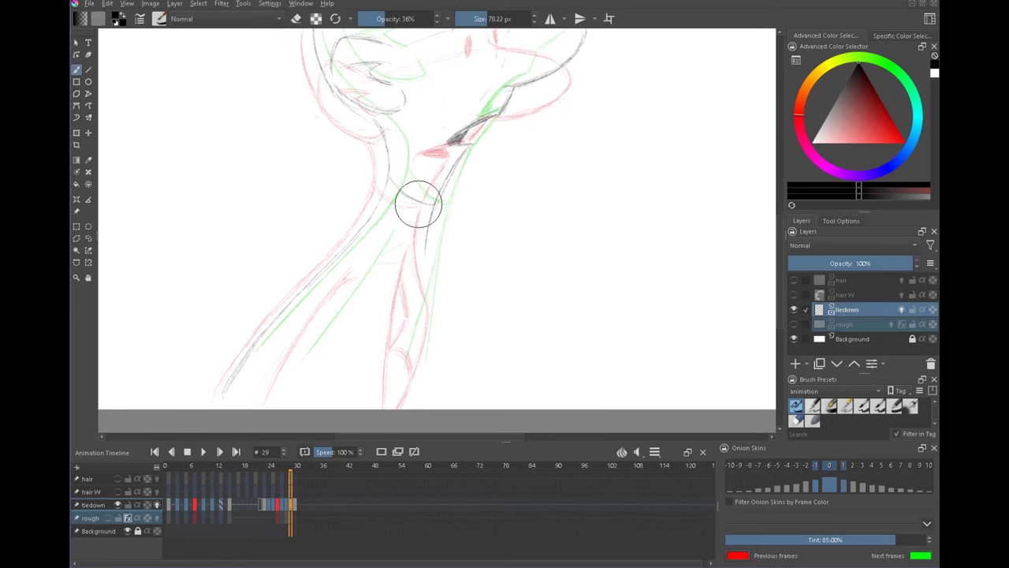
# Step: Sketch the underside of the rear arm and the armpit crease on frame 29, checking against frames 28 and 30
pyautogui.moveTo(523, 316); pyautogui.dragTo(591, 252)
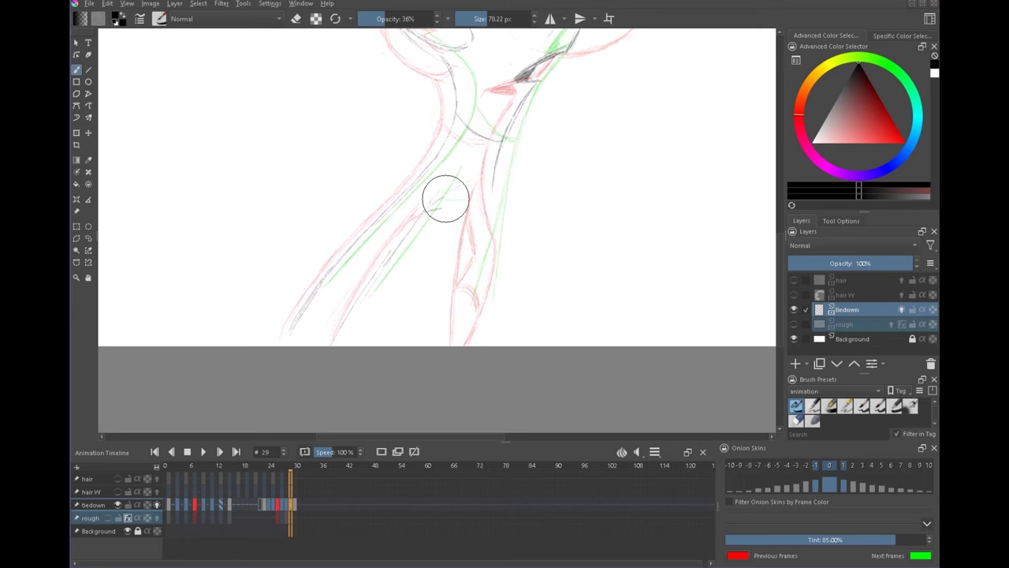
pyautogui.moveTo(549, 275)
pyautogui.mouseDown()
pyautogui.moveTo(507, 259)
pyautogui.moveTo(452, 266)
pyautogui.mouseUp()
pyautogui.press('Left')
pyautogui.press('Right')
pyautogui.press('Right')
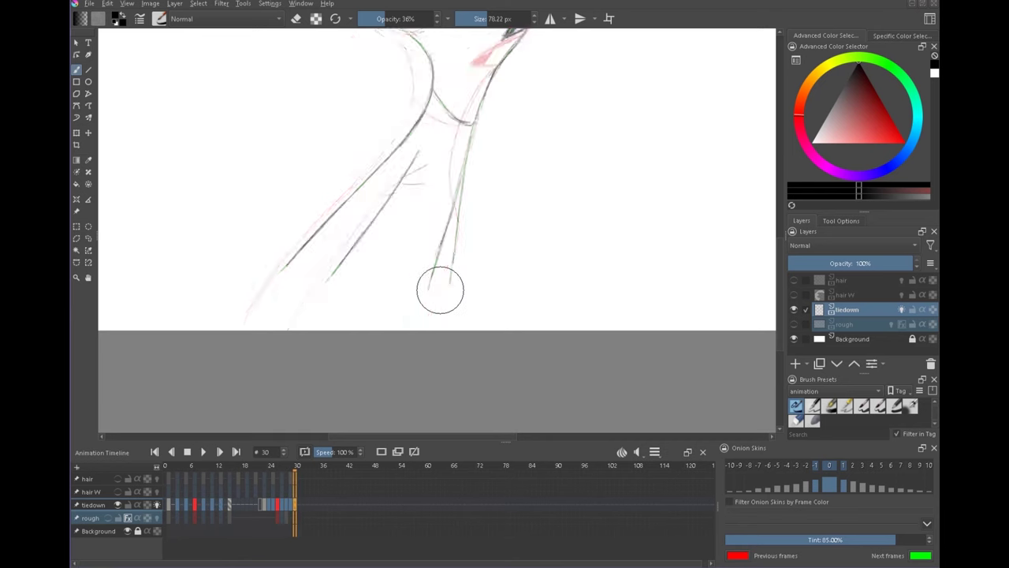
pyautogui.press('Left')
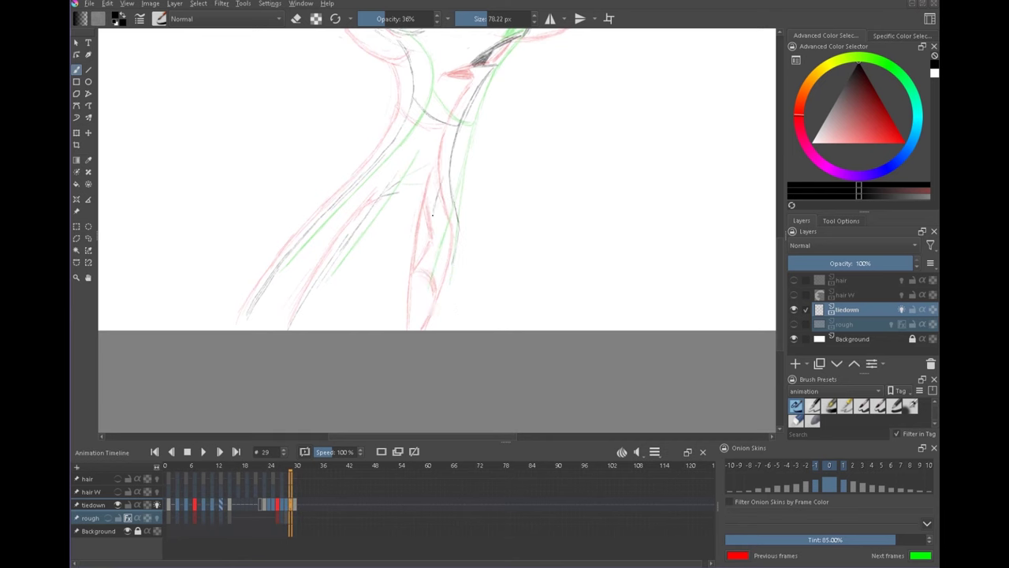
# Step: Sketch the inner line of the front arm on frame 29 down to the canvas edge, comparing with the neighbouring frames
pyautogui.press('Left')
pyautogui.press('Right')
pyautogui.press('Right')
pyautogui.press('Left')
pyautogui.press('Left')
pyautogui.press('Right')
pyautogui.press('Right')
pyautogui.press('Left')
pyautogui.click(158, 503)
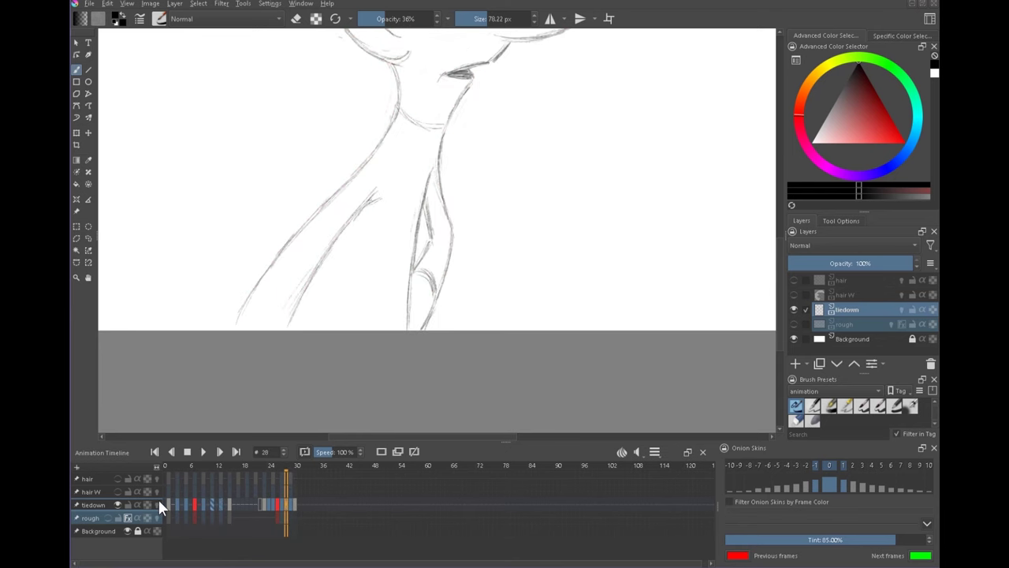
pyautogui.click(158, 503)
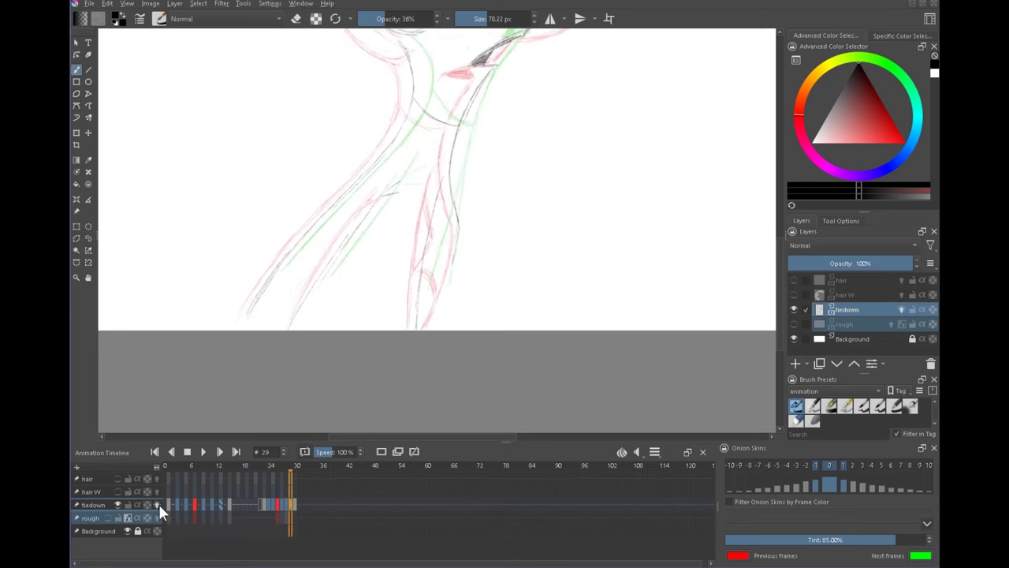
# Step: Erase the lower part of the front contour below the neck on frame 29 and redraw it down to the canvas edge
pyautogui.press('e')
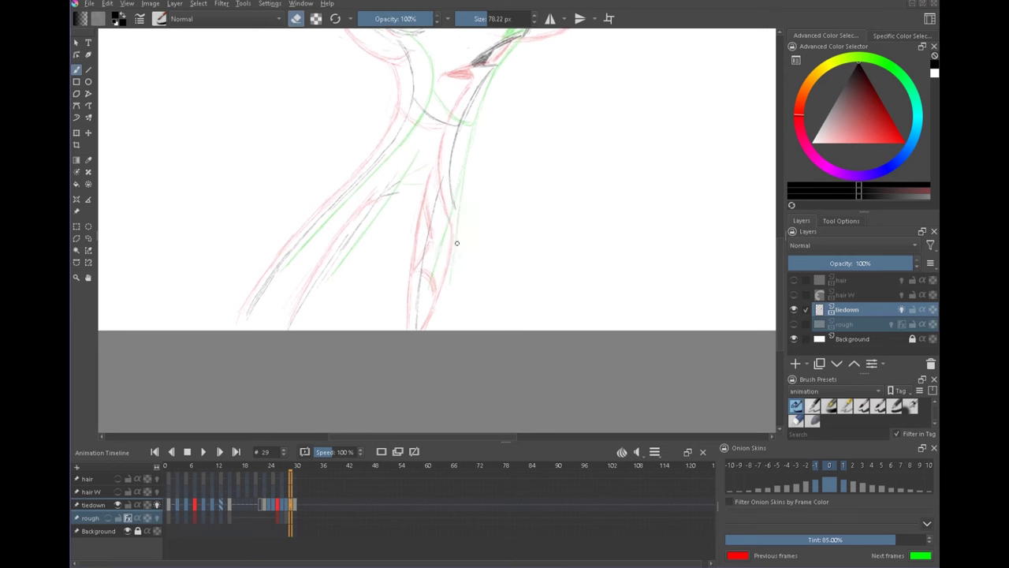
pyautogui.press('Left')
pyautogui.press('Right')
pyautogui.press('Right')
pyautogui.press('Left')
pyautogui.press('e')
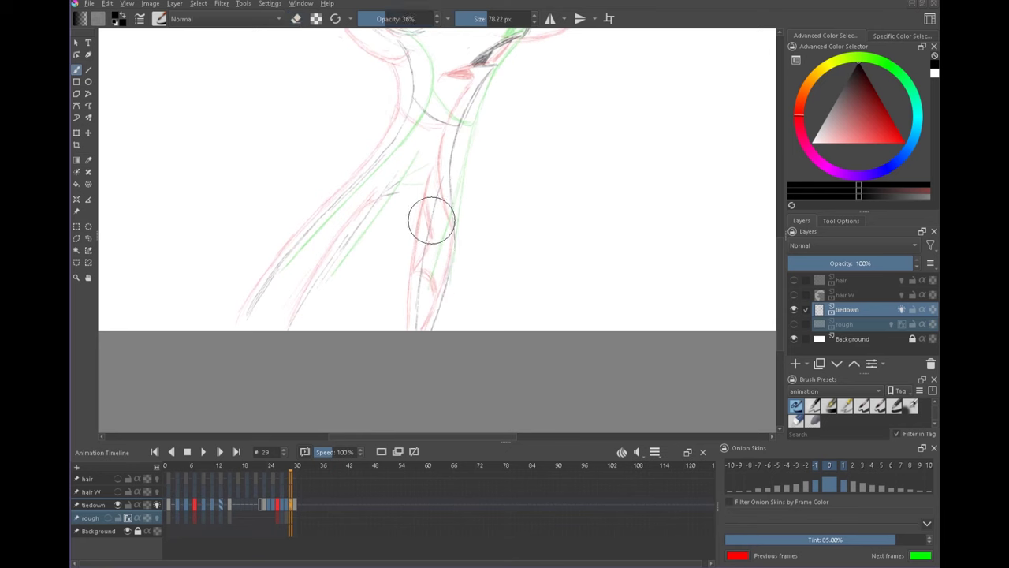
# Step: Hide the onion skins and sketch the small inner details of the front arm on frame 29, flipping between frames
pyautogui.click(156, 504)
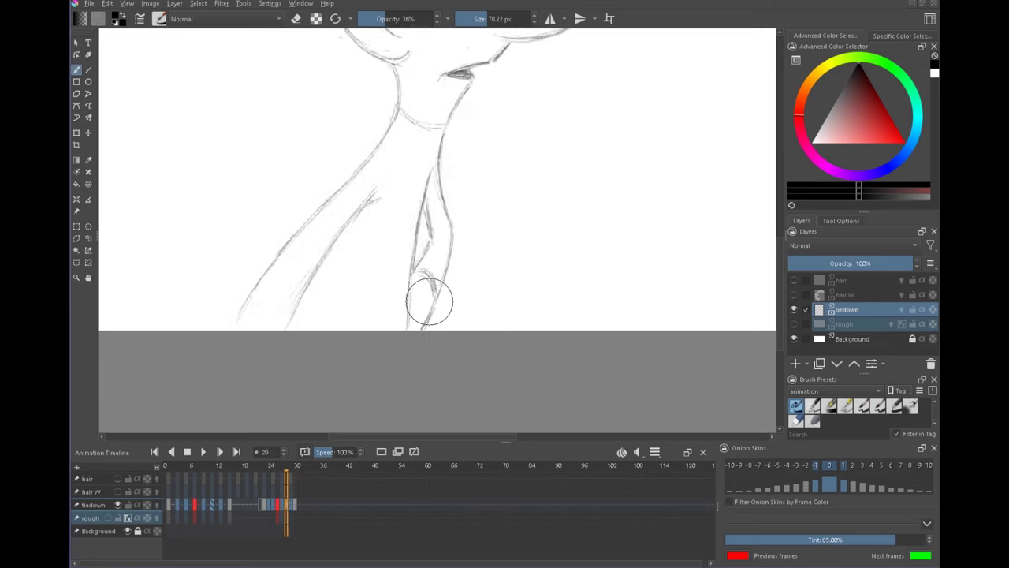
pyautogui.moveTo(433, 215); pyautogui.dragTo(423, 261)
pyautogui.press('Left')
pyautogui.press('Right')
pyautogui.press('Right')
pyautogui.press('Left')
pyautogui.press('Left')
pyautogui.press('Right')
pyautogui.press('Right')
pyautogui.press('Left')
# Step: Darken the front contour below the neck and the inner arm line on frame 29, checking against frame 28
pyautogui.moveTo(452, 171); pyautogui.dragTo(455, 225)
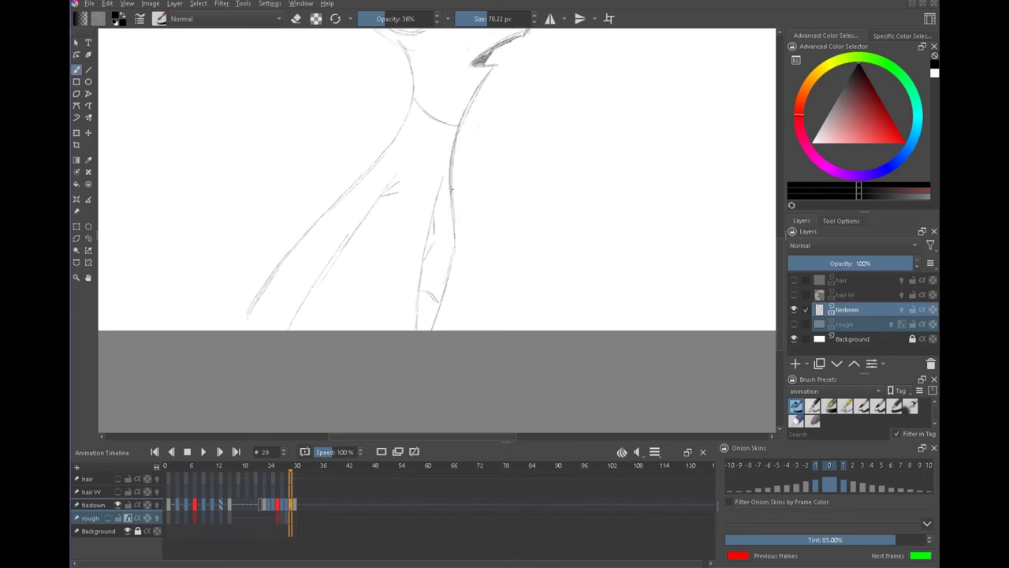
pyautogui.moveTo(449, 274); pyautogui.dragTo(431, 328)
pyautogui.press('Left')
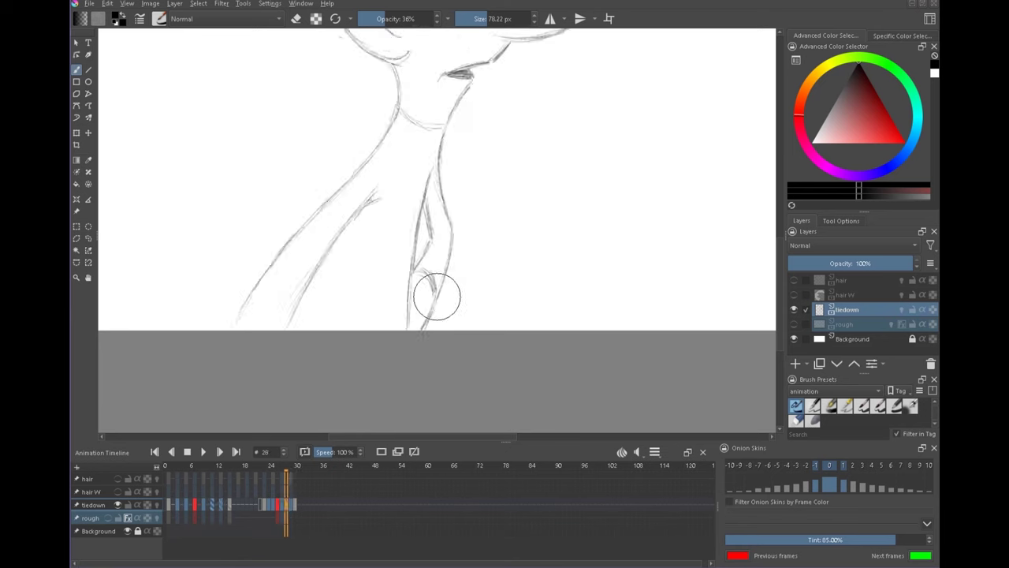
pyautogui.press('Right')
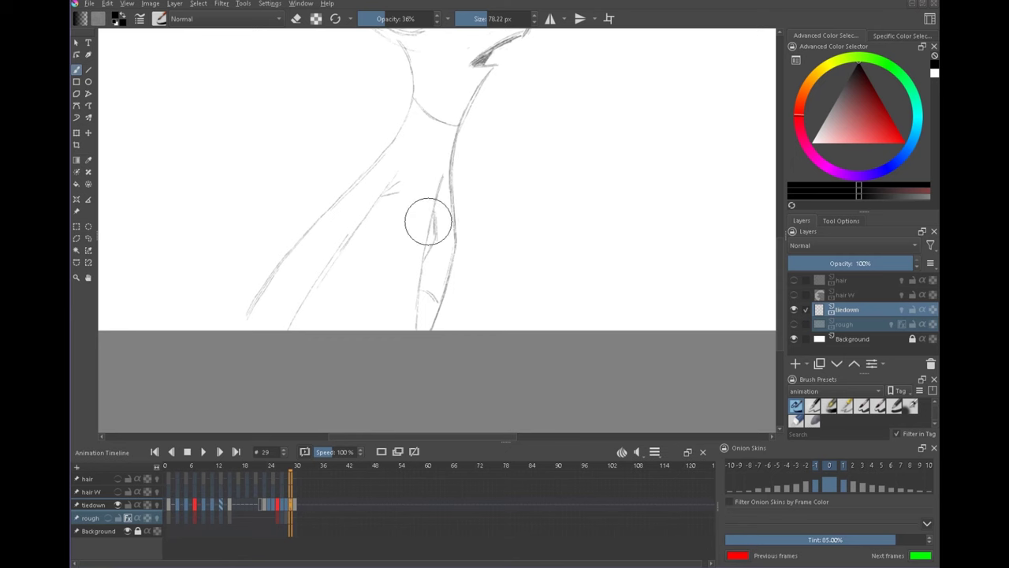
pyautogui.press('Left')
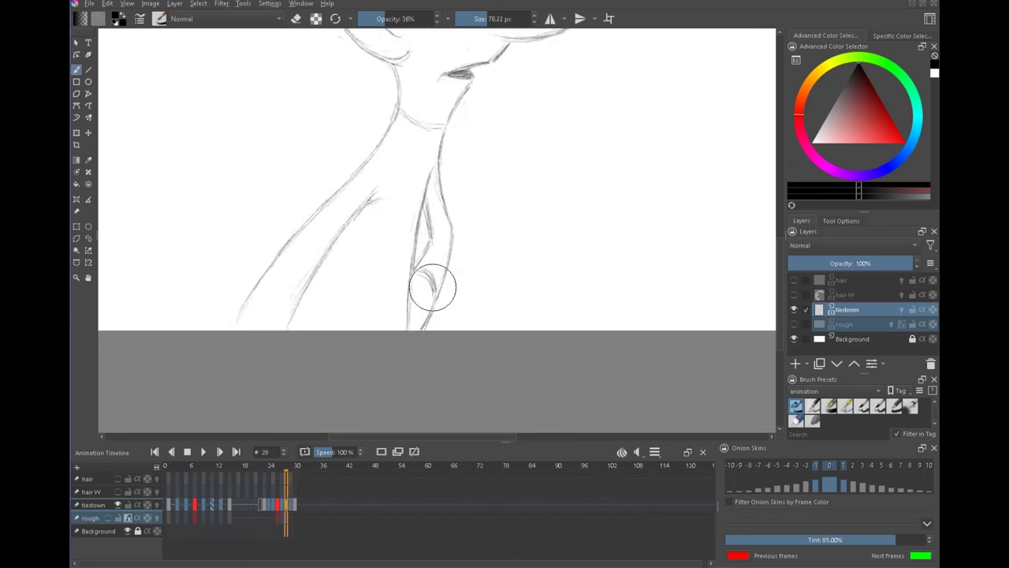
pyautogui.press('Right')
# Step: Clean up and complete the small curved shape at the bottom of the front arm on frame 29
pyautogui.press('e')
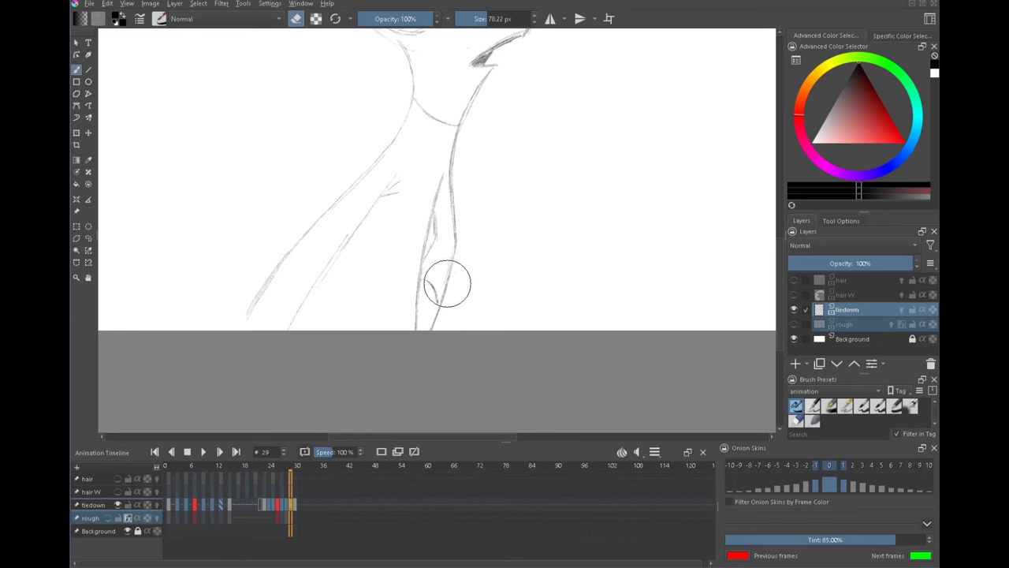
pyautogui.press('e')
pyautogui.press('Left')
pyautogui.press('Right')
pyautogui.press('Left')
pyautogui.press('Right')
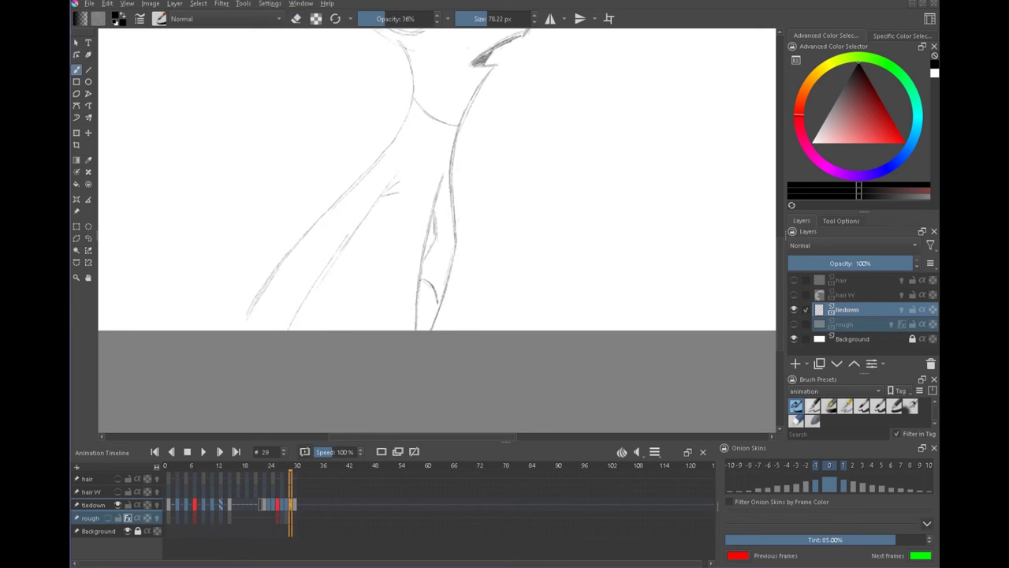
# Step: Darken both rear arm lines, the armpit crease and the back of the neck on frame 29
pyautogui.press('Left')
pyautogui.press('Right')
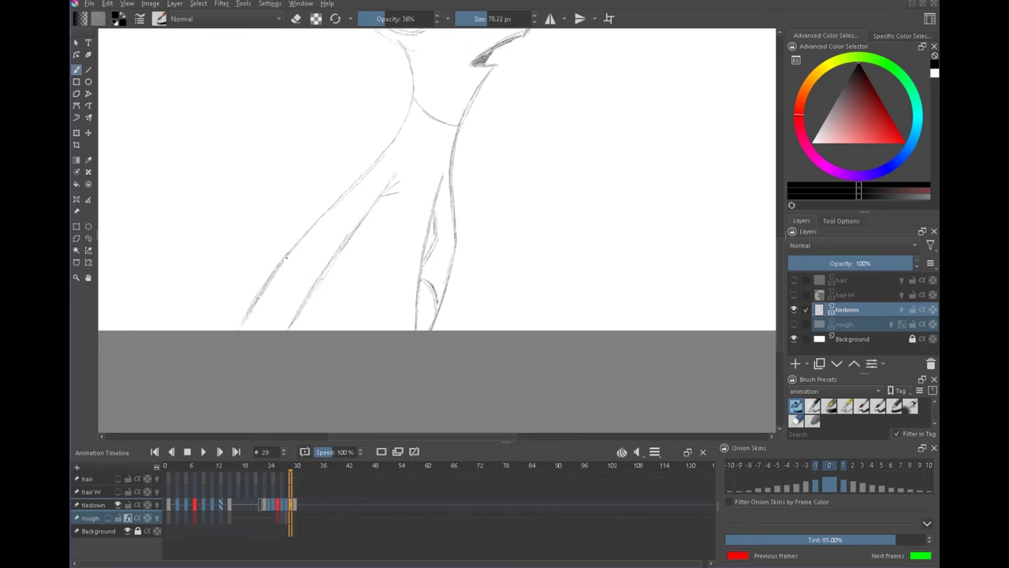
pyautogui.moveTo(497, 180); pyautogui.dragTo(526, 255)
pyautogui.press('Left')
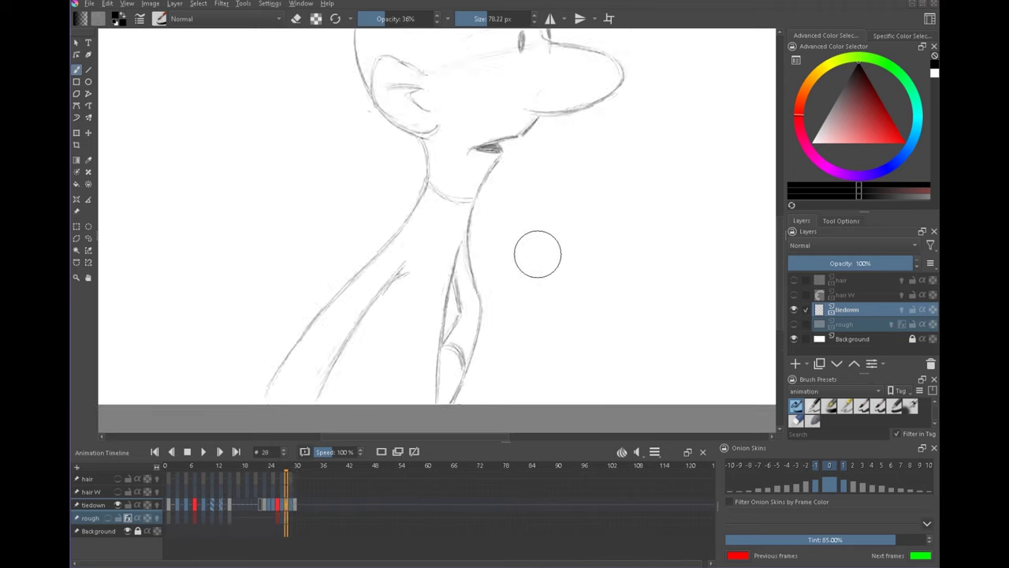
pyautogui.press('Right')
pyautogui.moveTo(410, 270); pyautogui.dragTo(430, 255)
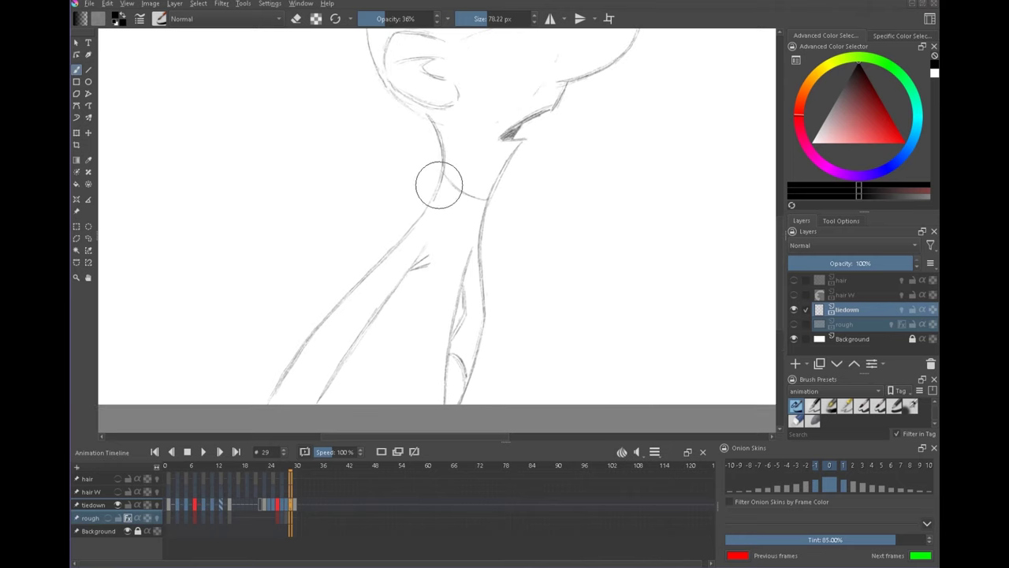
# Step: Darken the front of the neck and the upper nose outline on frame 29, checking against frame 30
pyautogui.moveTo(534, 243); pyautogui.dragTo(403, 261)
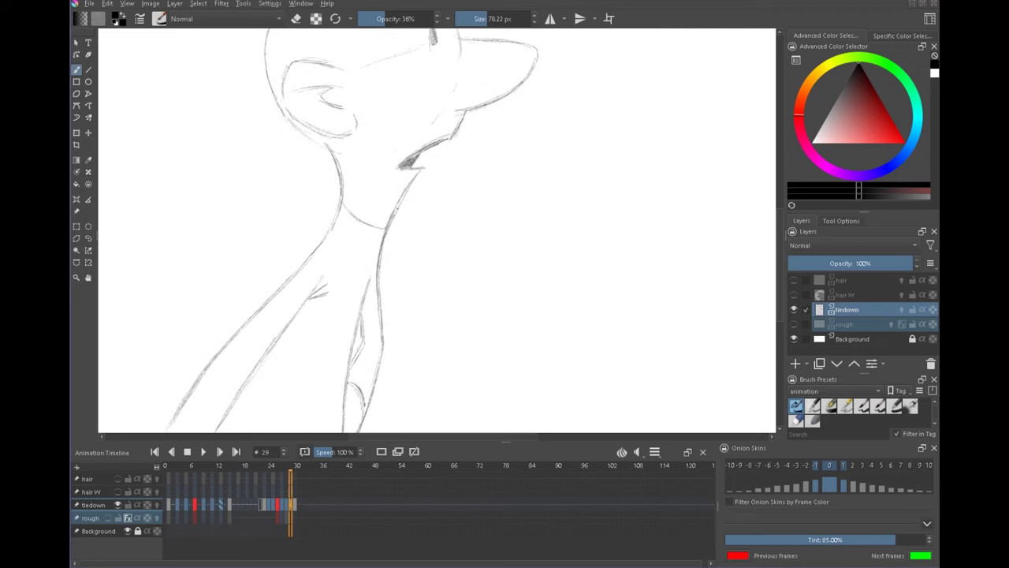
pyautogui.moveTo(420, 174); pyautogui.dragTo(493, 295)
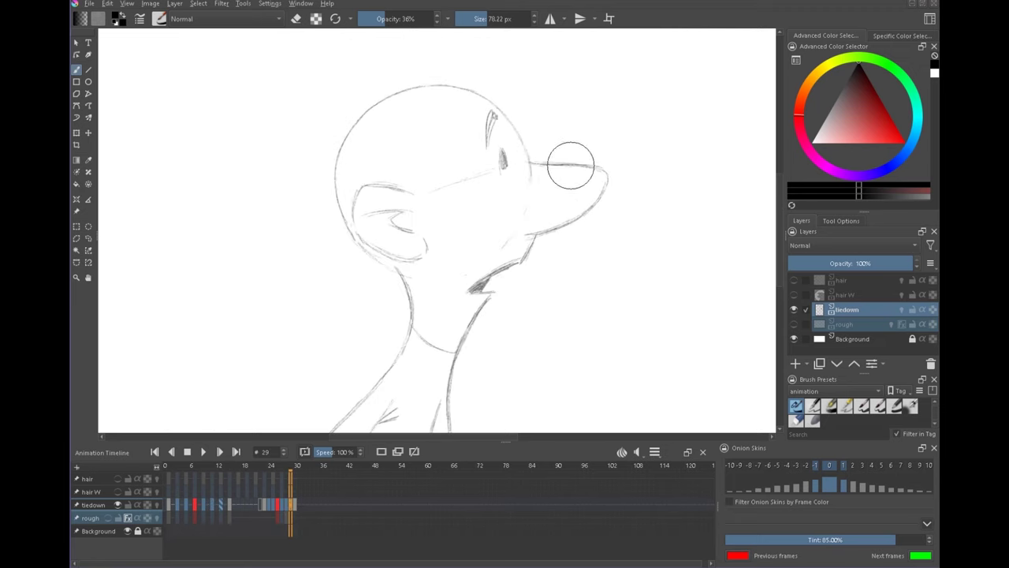
pyautogui.press('Right')
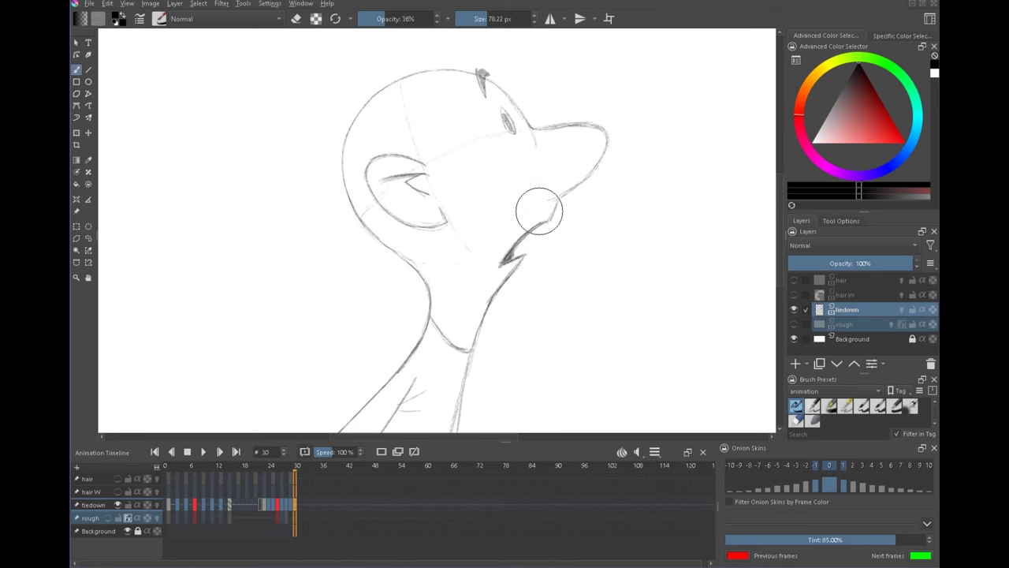
pyautogui.press('Left')
# Step: Darken the ear's outer contour and its inner fold on frame 29
pyautogui.moveTo(380, 186); pyautogui.dragTo(413, 193)
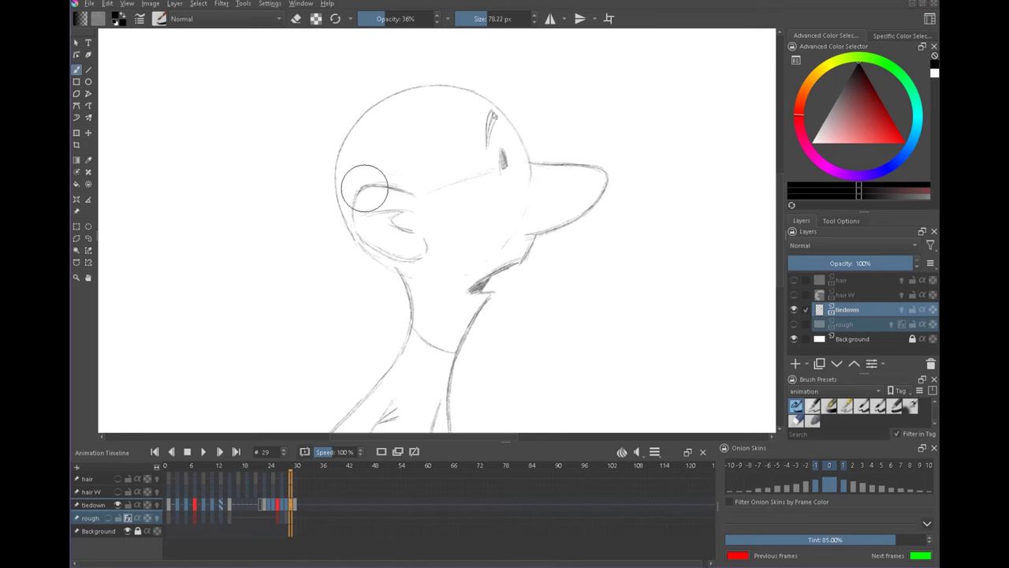
pyautogui.moveTo(353, 214); pyautogui.dragTo(356, 230)
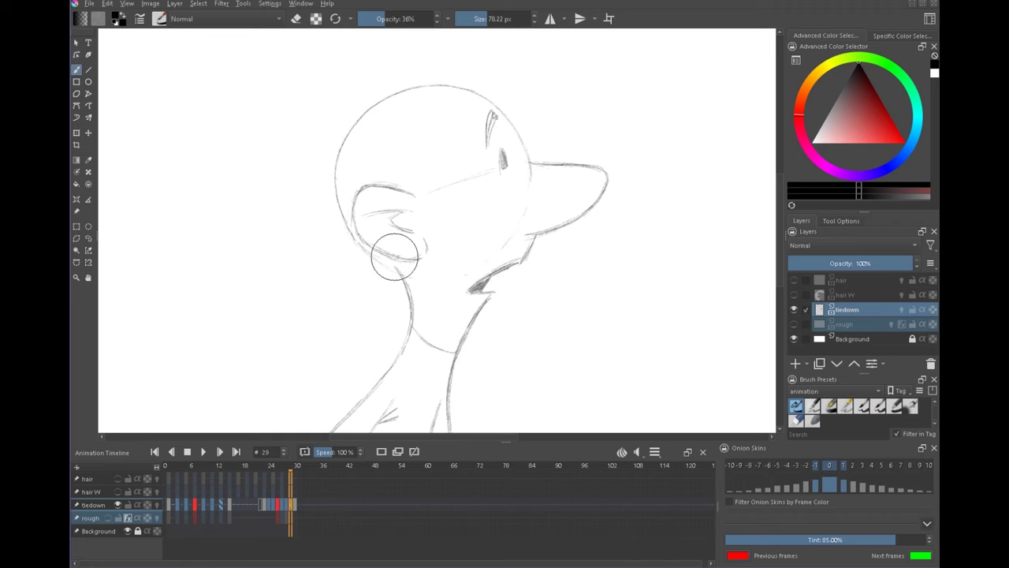
pyautogui.press('Right')
pyautogui.press('Left')
pyautogui.moveTo(374, 212)
pyautogui.mouseDown()
pyautogui.moveTo(400, 214)
pyautogui.moveTo(400, 225)
pyautogui.mouseUp()
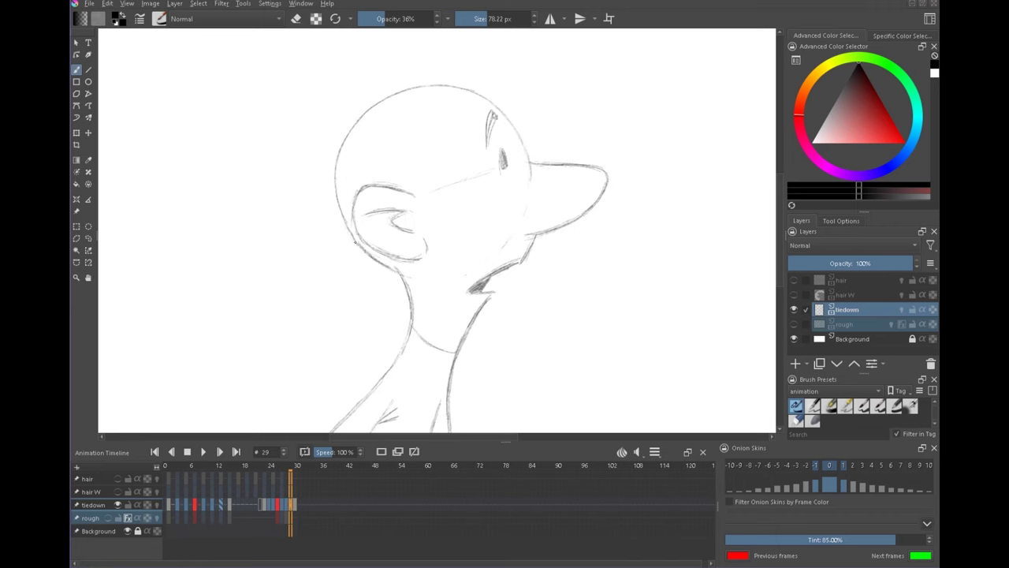
# Step: Darken the back of the skull from behind the ear upward on frame 29
pyautogui.moveTo(344, 221); pyautogui.dragTo(358, 117)
pyautogui.press('Right')
pyautogui.press('Left')
pyautogui.moveTo(636, 310); pyautogui.dragTo(586, 284)
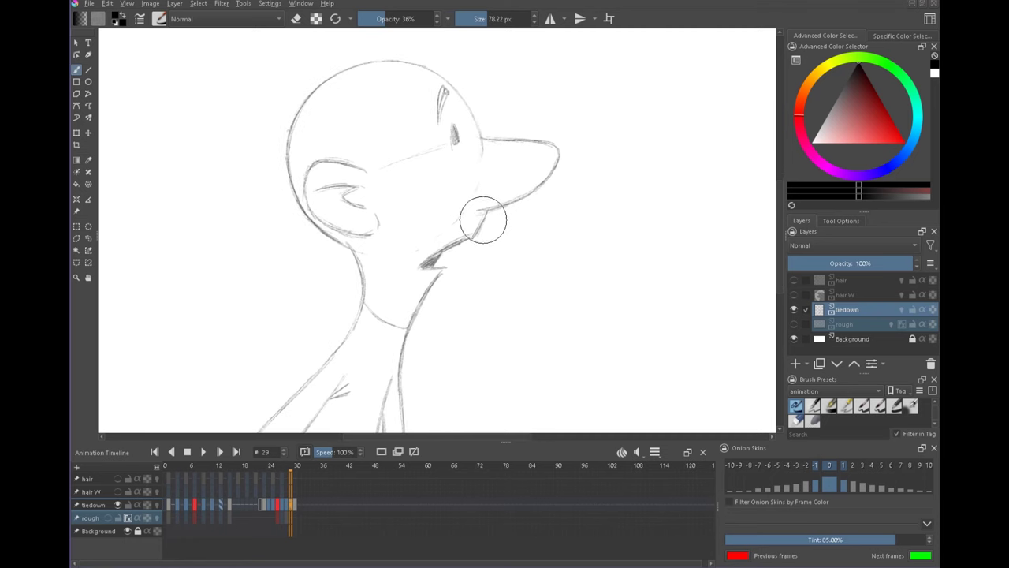
# Step: Erase the stray construction marks between the nose and mouth on frame 29, compare adjacent frames, and return to painting
pyautogui.moveTo(522, 263); pyautogui.dragTo(547, 288)
pyautogui.press('e')
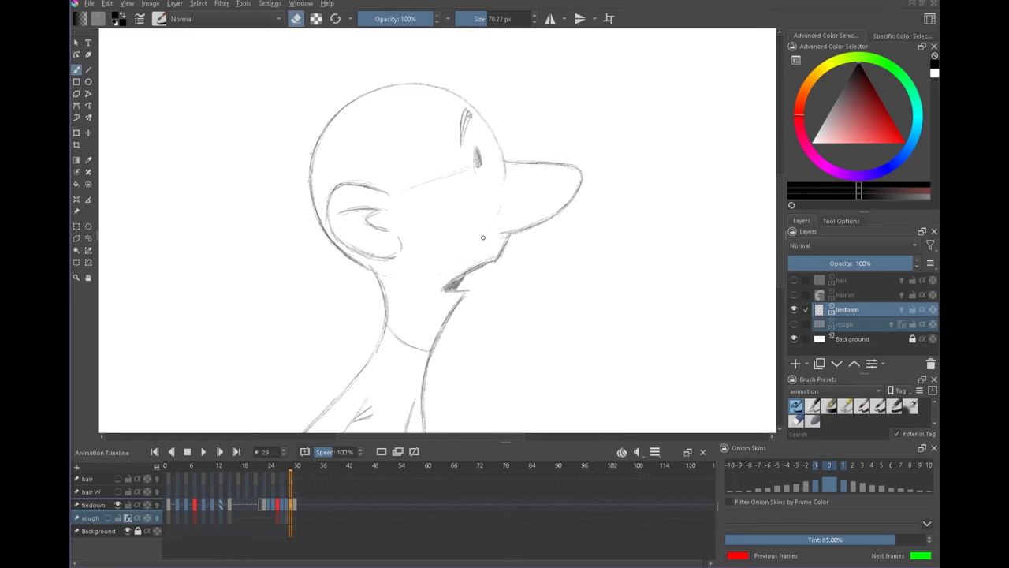
pyautogui.press('Left')
pyautogui.press('Right')
pyautogui.press('Right')
pyautogui.press('Left')
pyautogui.click(295, 18)
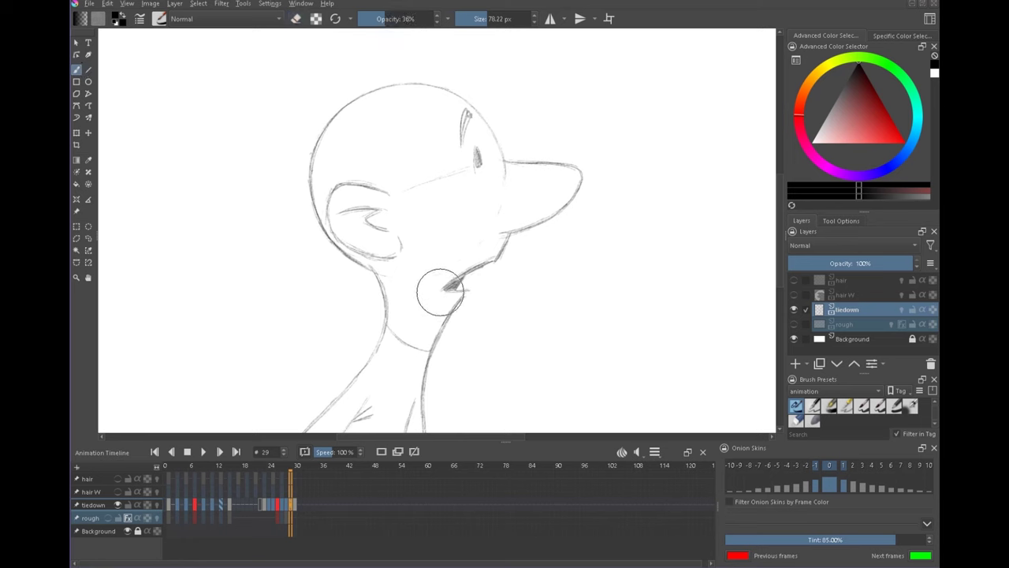
# Step: Strengthen the top of the head, the forehead and nose outline, and the arm lines on frame 29
pyautogui.moveTo(555, 316); pyautogui.dragTo(540, 360)
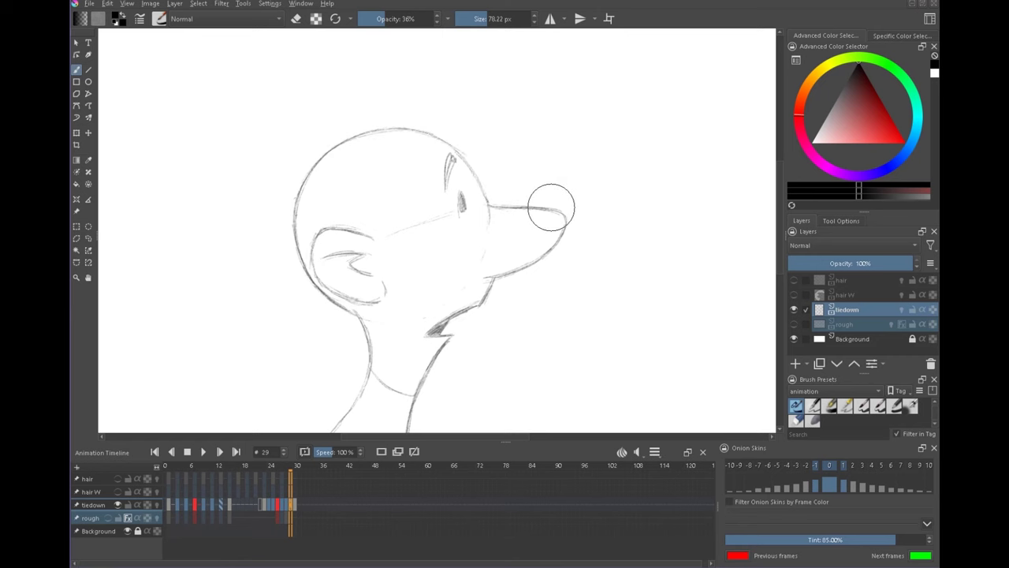
pyautogui.moveTo(551, 391)
pyautogui.mouseDown()
pyautogui.moveTo(576, 226)
pyautogui.moveTo(622, 158)
pyautogui.moveTo(611, 129)
pyautogui.mouseUp()
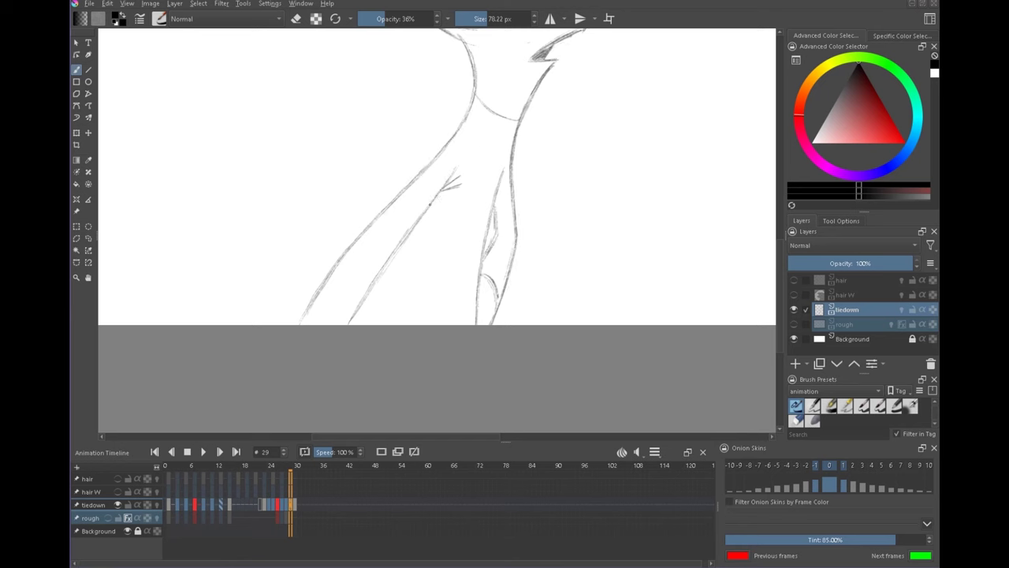
pyautogui.moveTo(357, 304); pyautogui.dragTo(349, 324)
pyautogui.moveTo(547, 223); pyautogui.dragTo(494, 293)
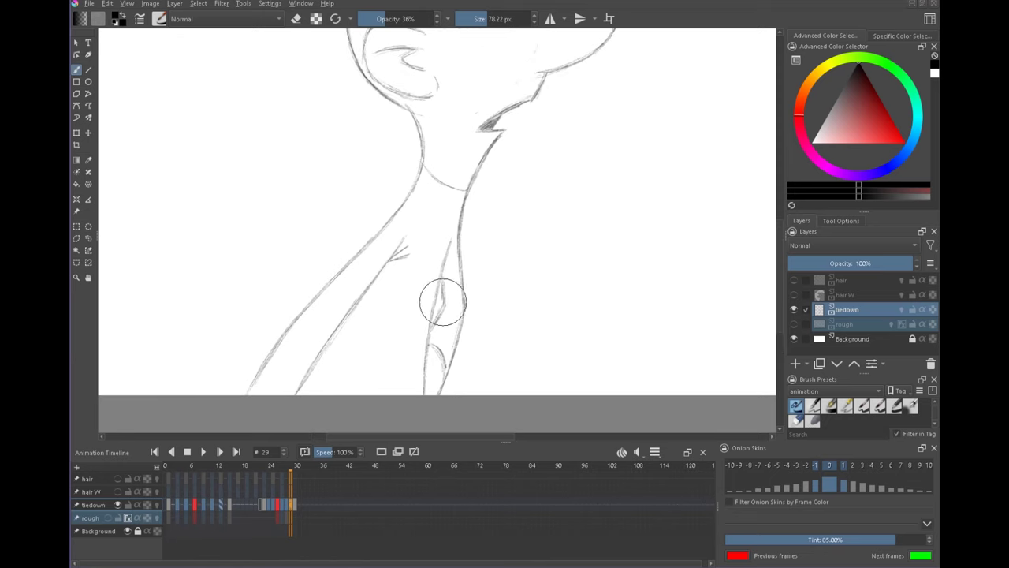
pyautogui.scroll(-2, 570, 236)
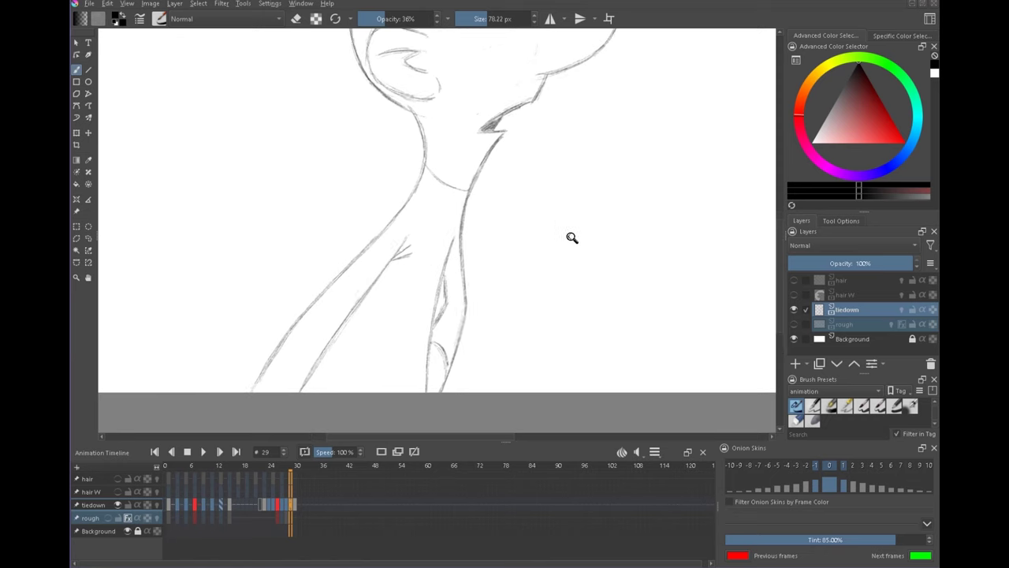
pyautogui.moveTo(558, 236); pyautogui.dragTo(487, 253)
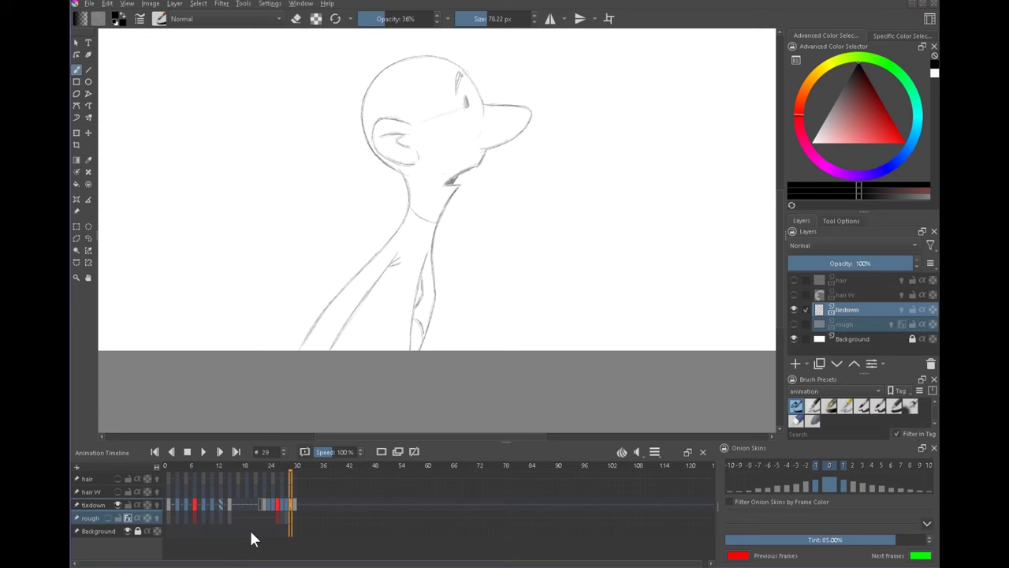
# Step: Turn on onion skins and erase the eyebrow above the eye on frame 29
pyautogui.scroll(3, 502, 68)
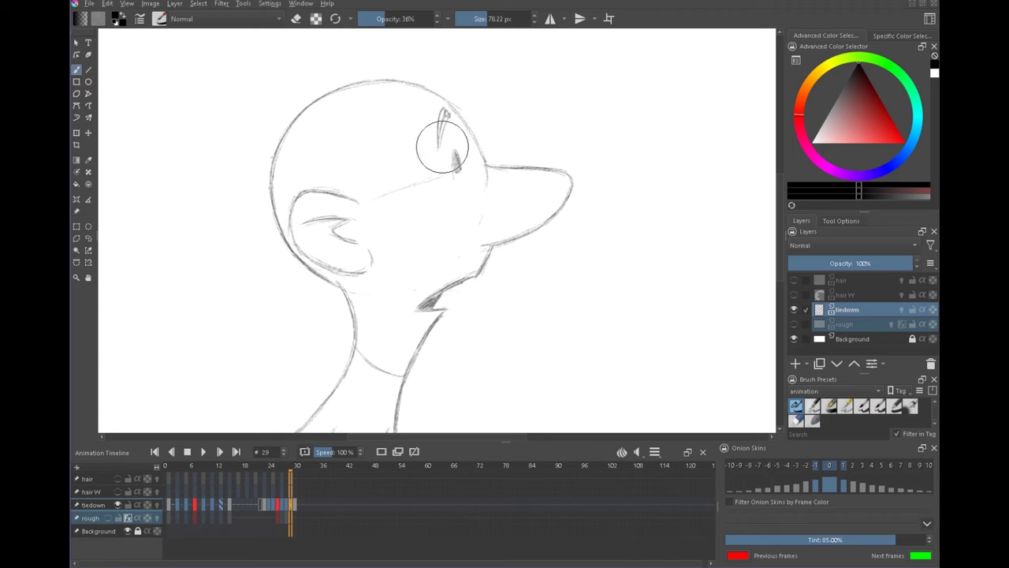
pyautogui.click(157, 504)
pyautogui.scroll(3, 451, 152)
pyautogui.moveTo(551, 140); pyautogui.dragTo(452, 265)
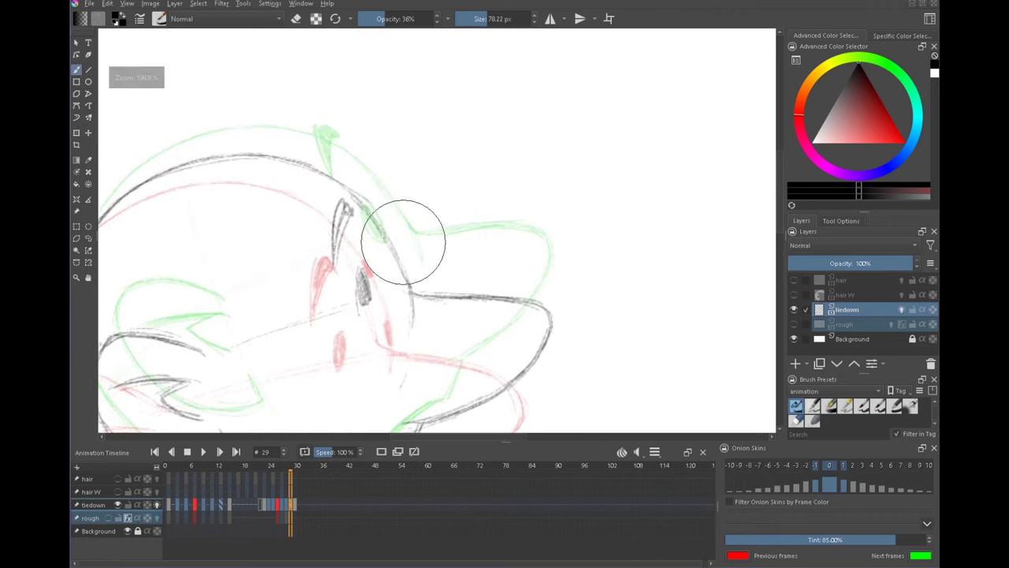
pyautogui.press('e')
pyautogui.moveTo(340, 200); pyautogui.dragTo(352, 217)
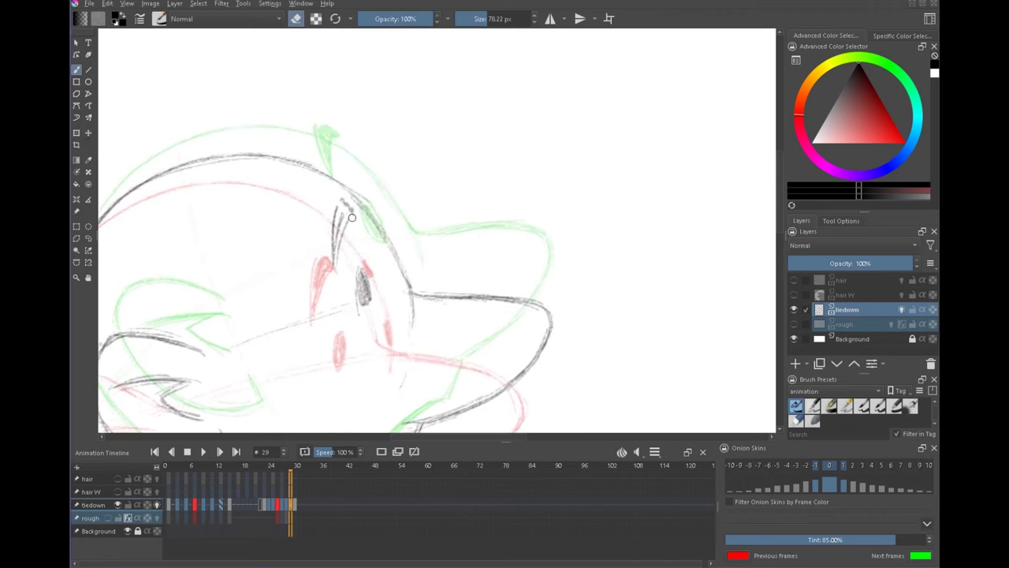
pyautogui.press('t')
pyautogui.press('b')
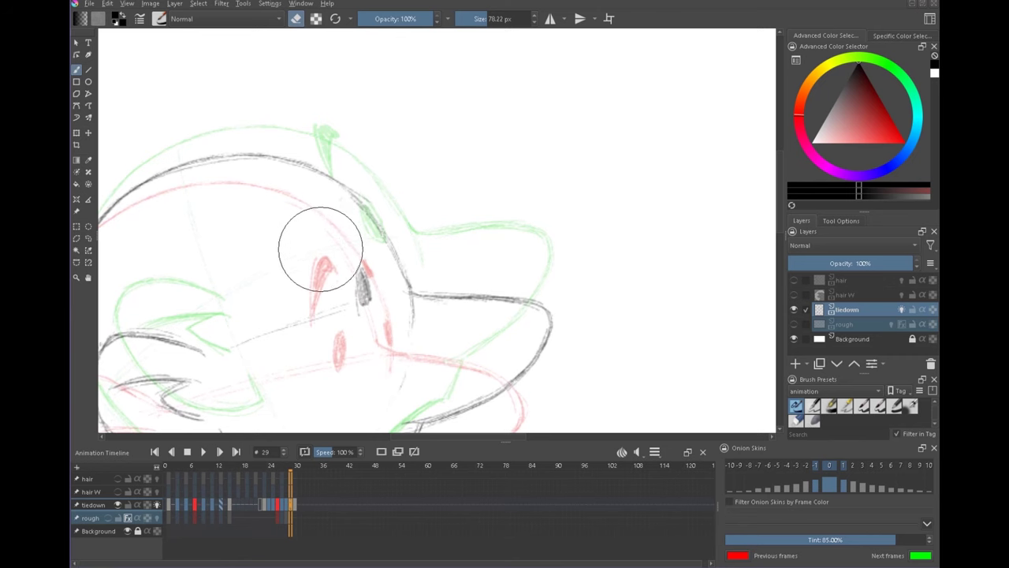
# Step: Redraw the eyebrow above the eye as a dark tapered shape on frame 29 and turn off the onion skins
pyautogui.press('e')
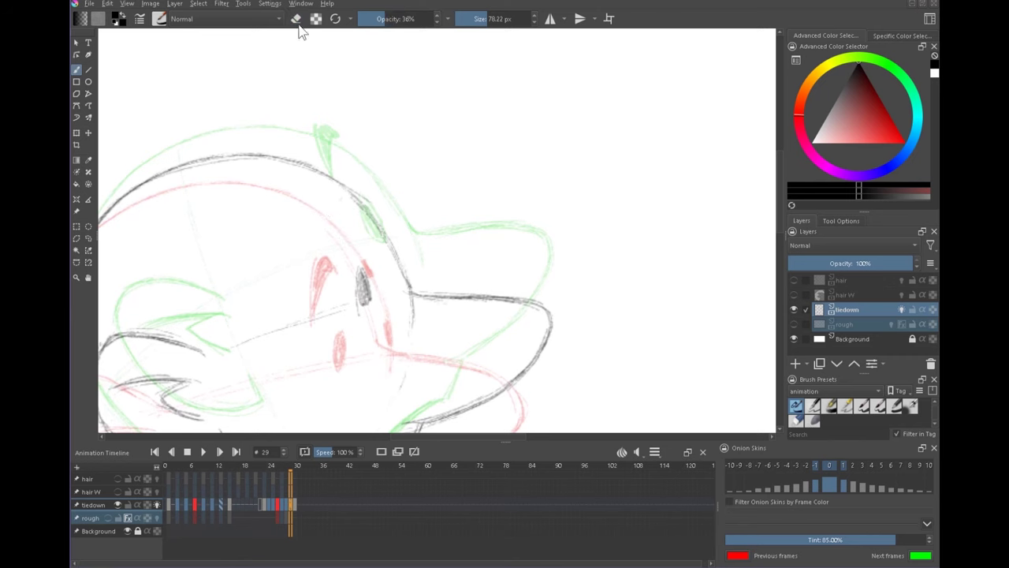
pyautogui.moveTo(336, 254)
pyautogui.mouseDown()
pyautogui.moveTo(325, 205)
pyautogui.moveTo(337, 195)
pyautogui.moveTo(333, 258)
pyautogui.moveTo(333, 198)
pyautogui.mouseUp()
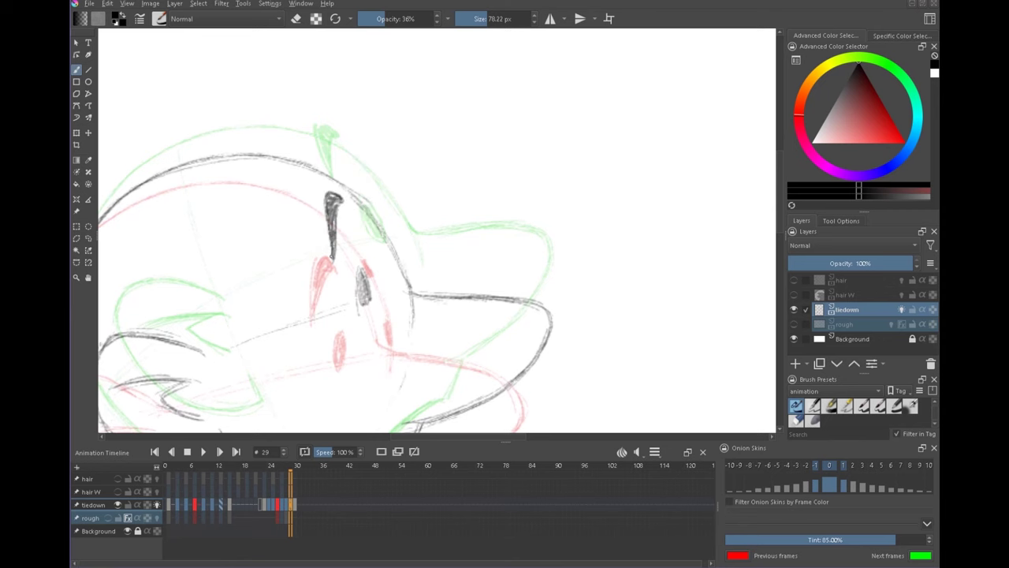
pyautogui.click(157, 504)
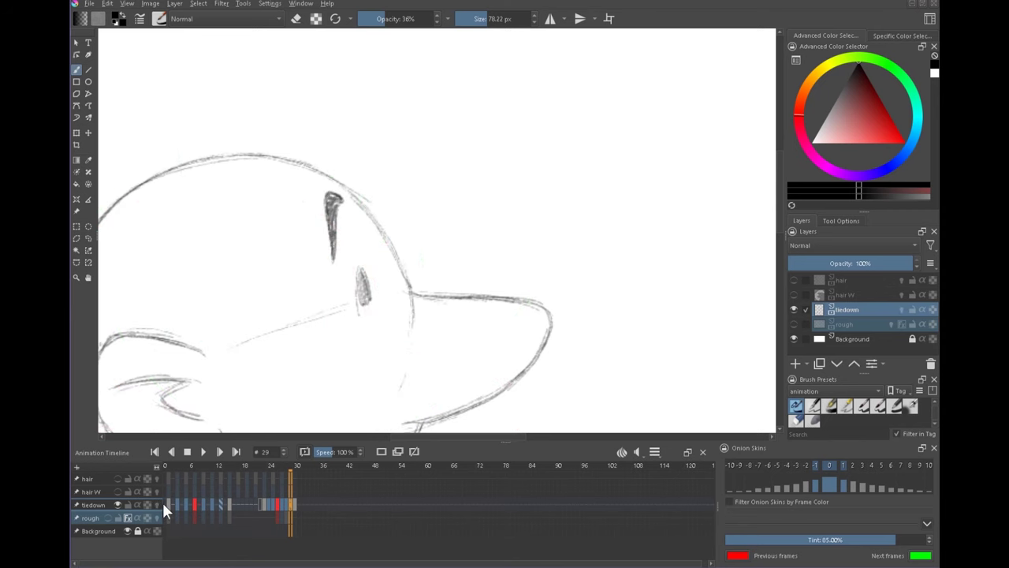
# Step: Flip back and forth between frame 29 and its neighbouring frames to check the new eyebrow and head motion
pyautogui.press('Left')
pyautogui.press('Right')
pyautogui.press('Left')
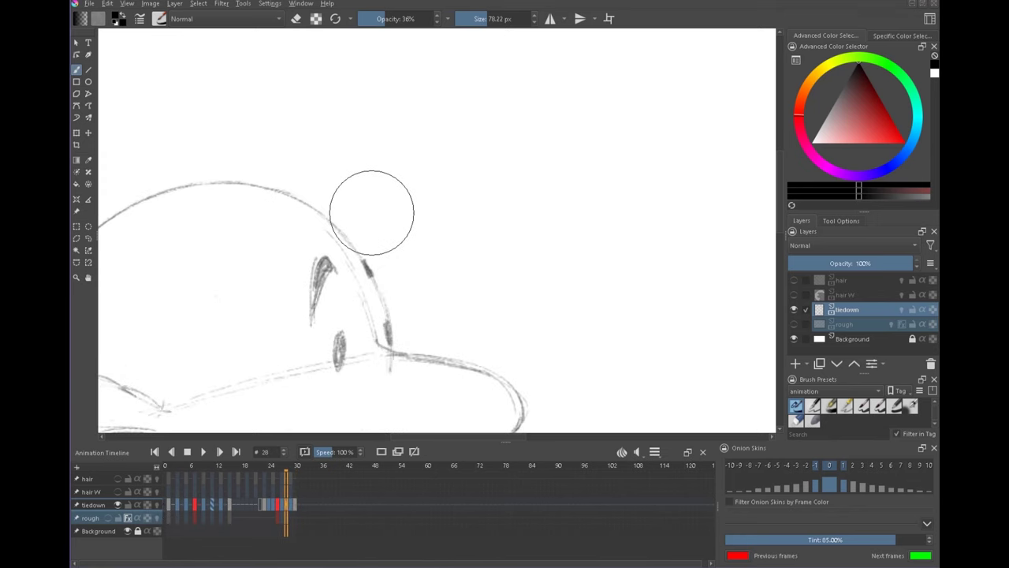
pyautogui.press('Left')
pyautogui.press('Right')
pyautogui.press('Right')
pyautogui.press('Left')
pyautogui.press('Left')
pyautogui.press('Right')
pyautogui.press('Left')
pyautogui.press('Right')
pyautogui.press('Right')
# Step: Try to remove the second group of tiedown keyframes, up to frame 30
pyautogui.moveTo(445, 277); pyautogui.dragTo(436, 337)
pyautogui.moveTo(524, 346); pyautogui.dragTo(554, 210)
pyautogui.click(167, 505)
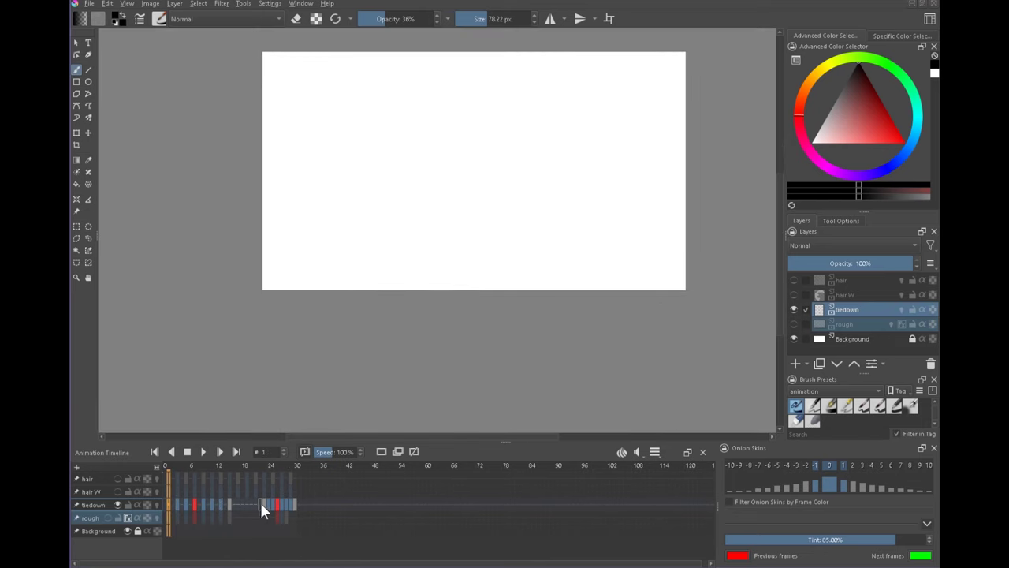
pyautogui.moveTo(261, 503); pyautogui.dragTo(293, 504)
pyautogui.rightClick(293, 504)
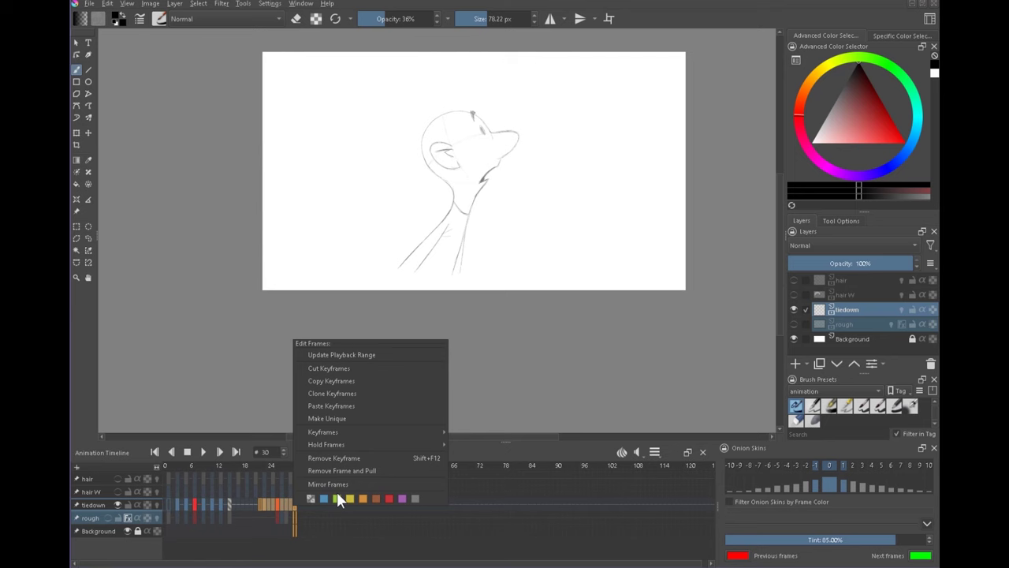
pyautogui.click(354, 355)
pyautogui.click(167, 504)
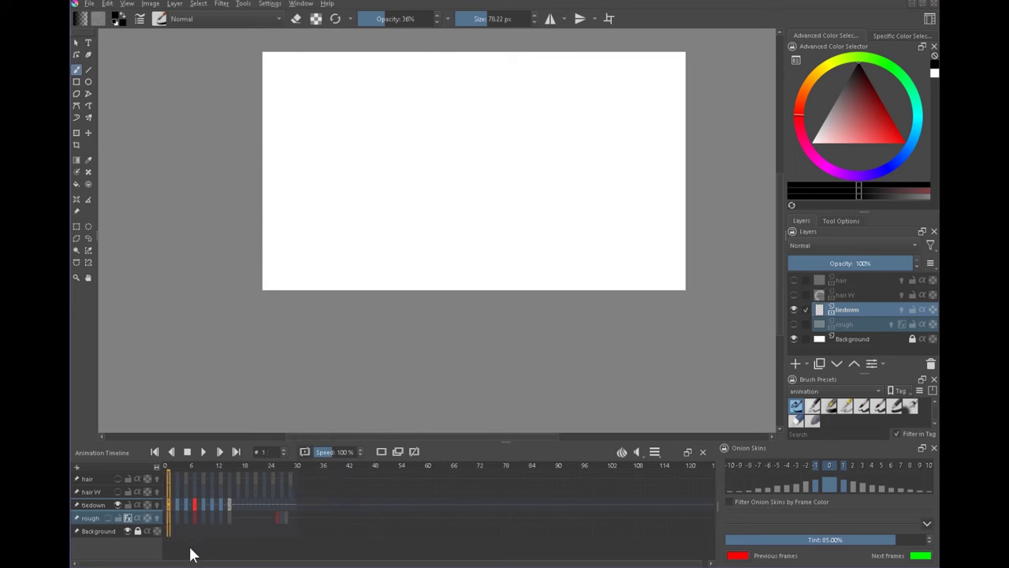
pyautogui.press('space')
# Step: Select the tiedown keyframes from frame 23 through frame 30 and remove them
pyautogui.click(264, 505)
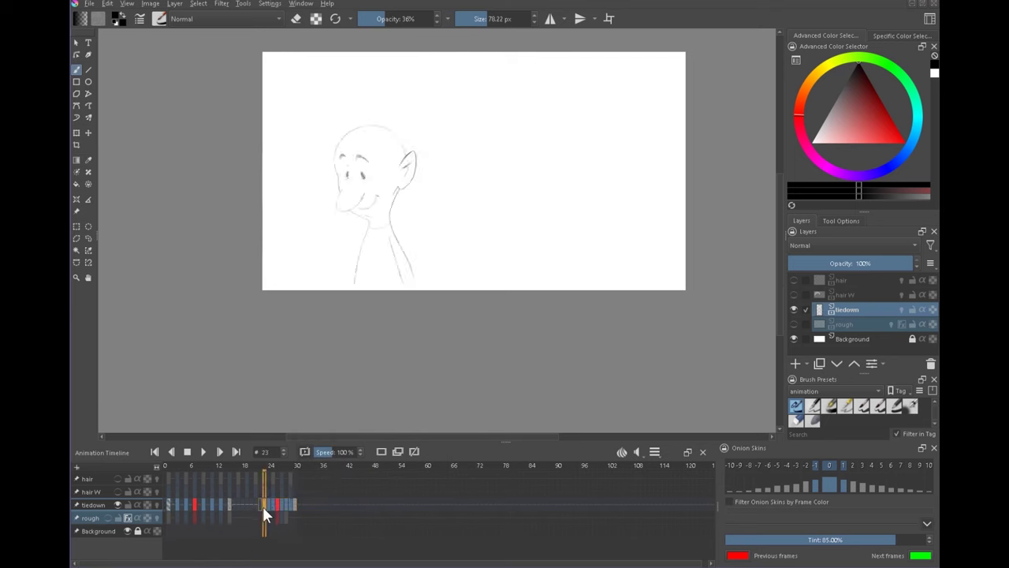
pyautogui.click(169, 505)
pyautogui.click(264, 505)
pyautogui.rightClick(263, 505)
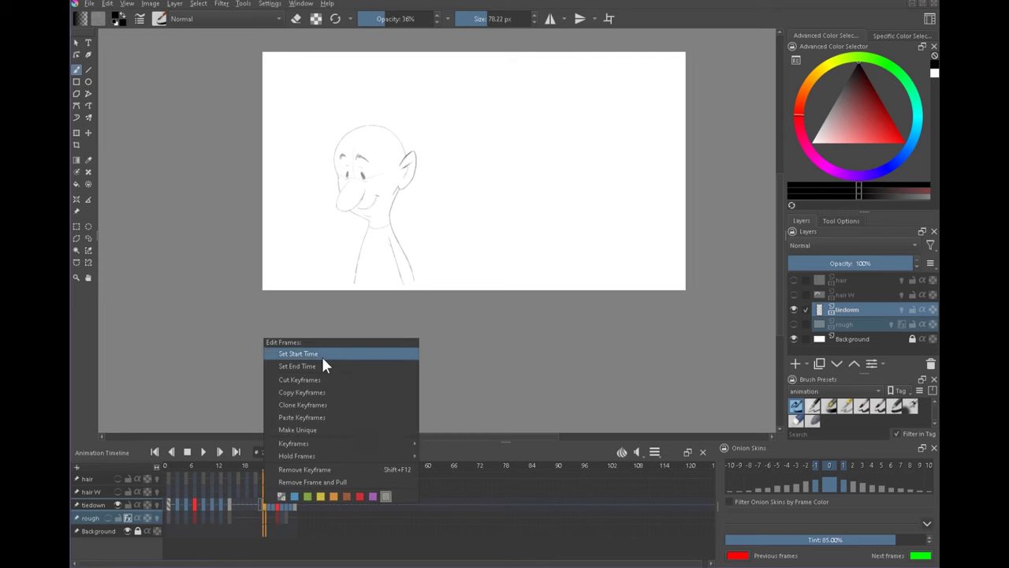
pyautogui.click(267, 501)
pyautogui.moveTo(265, 502); pyautogui.dragTo(293, 502)
pyautogui.rightClick(292, 502)
pyautogui.click(337, 467)
# Step: Play the tiedown animation from frame 1 and stop it
pyautogui.click(167, 507)
pyautogui.click(203, 452)
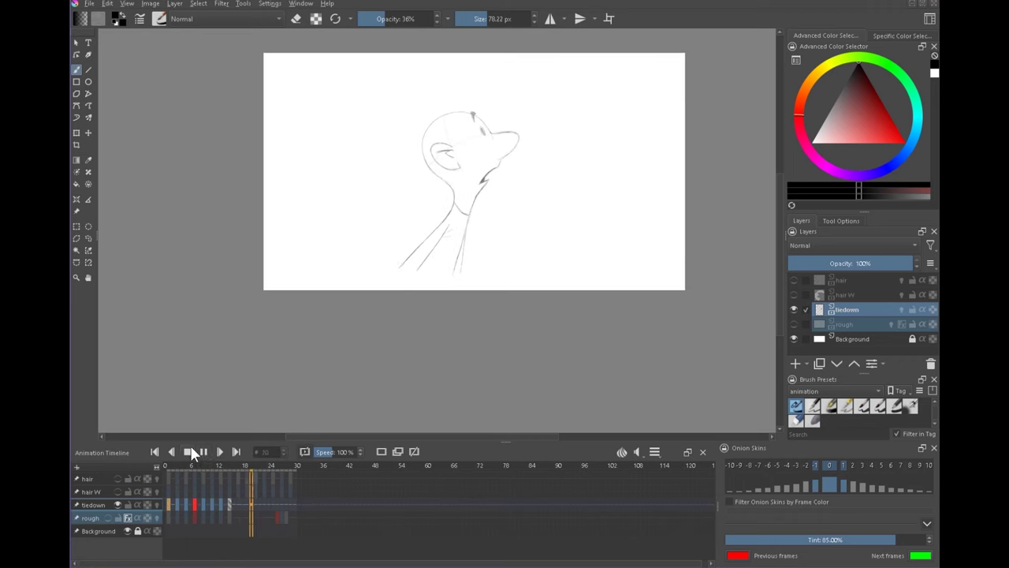
pyautogui.click(189, 453)
# Step: Compare the drawings on frames 3, 5 and 7, and erase the upper end of the nose line below the eye on frame 5
pyautogui.moveTo(426, 208); pyautogui.dragTo(474, 271)
pyautogui.click(175, 506)
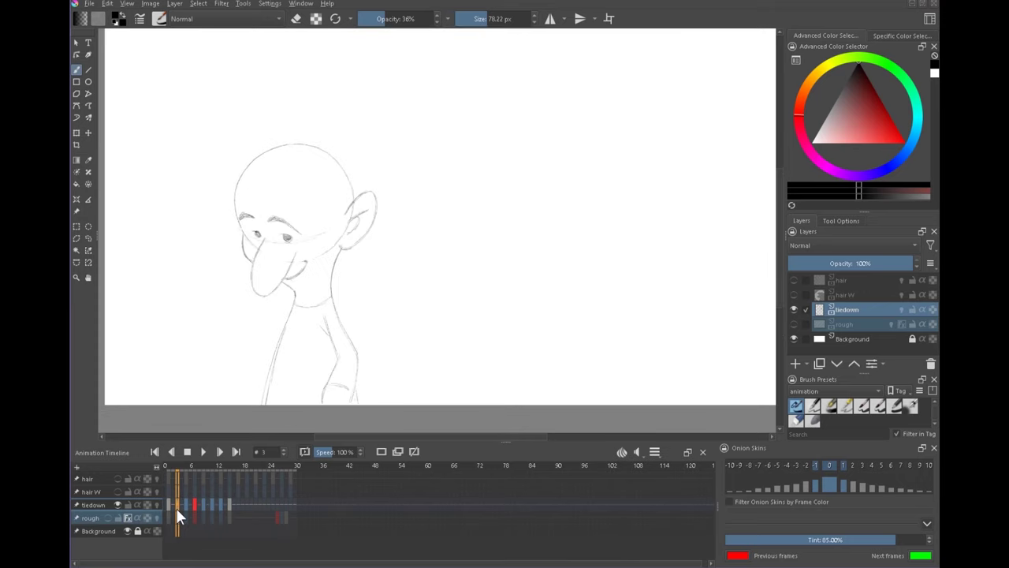
pyautogui.click(189, 511)
pyautogui.click(196, 508)
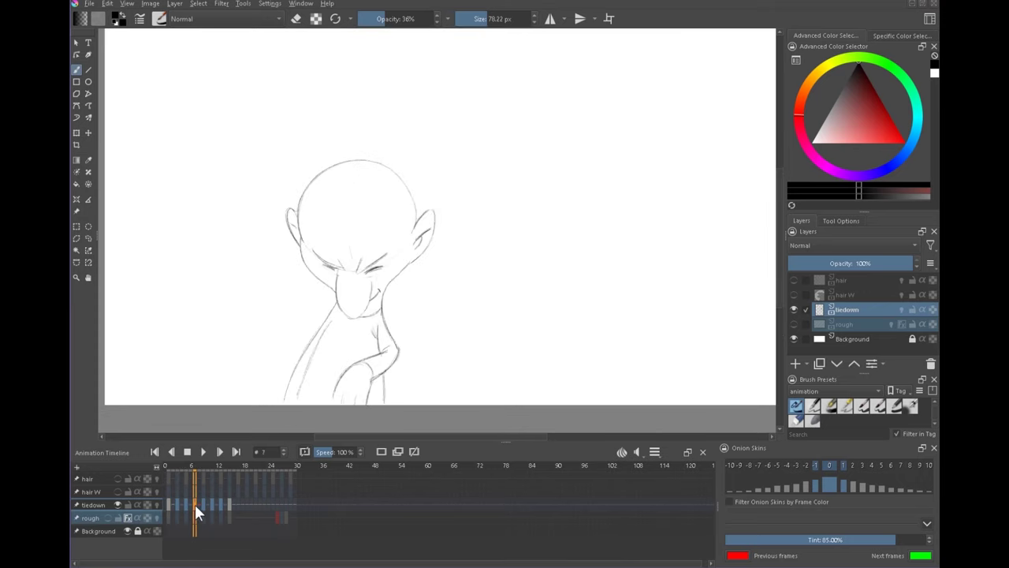
pyautogui.click(186, 504)
pyautogui.scroll(2, 314, 260)
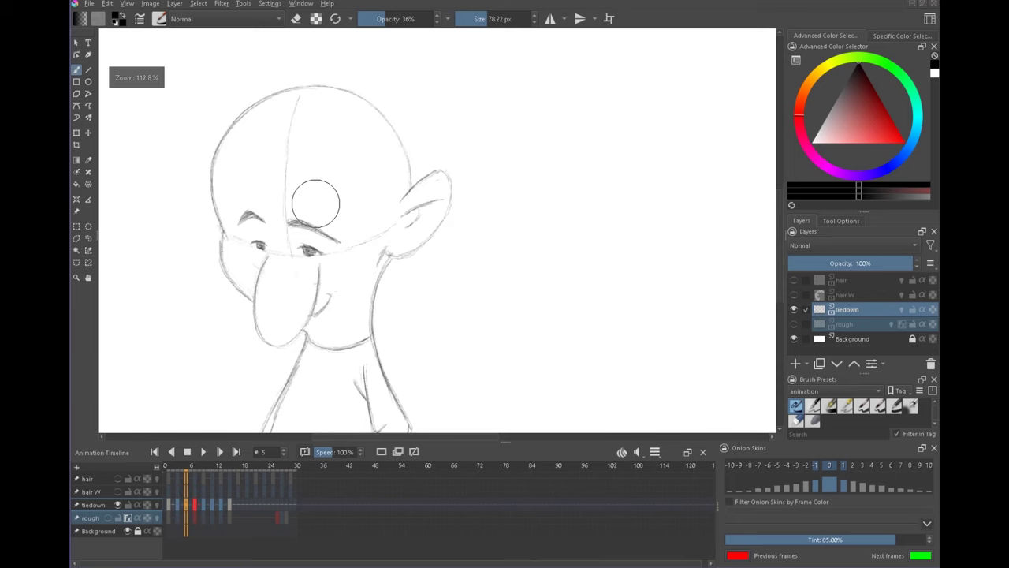
pyautogui.press('e')
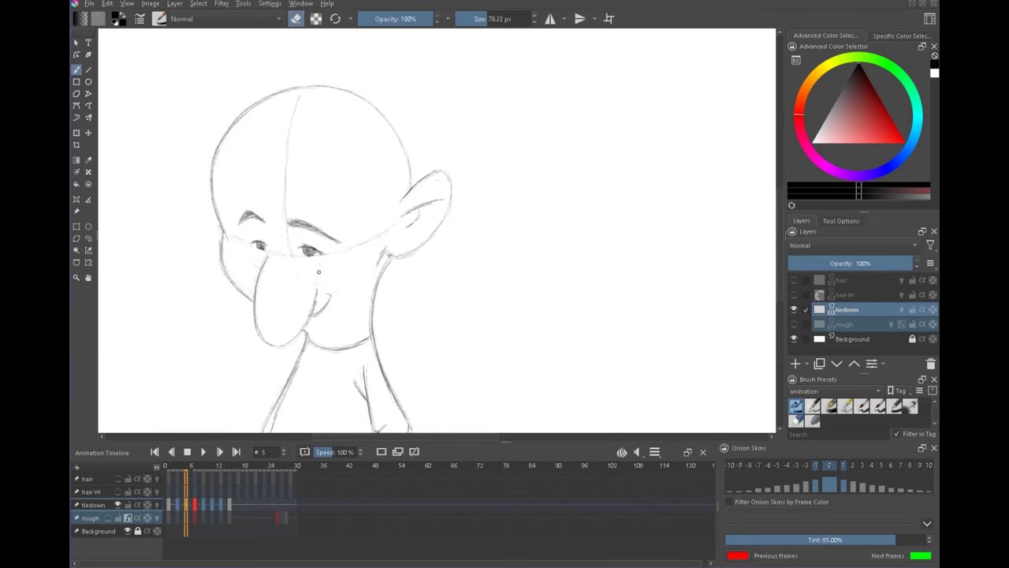
pyautogui.click(181, 504)
pyautogui.click(283, 261)
# Step: Undo the last edits and erase the construction line between the cheek and the ear on frame 3
pyautogui.click(176, 505)
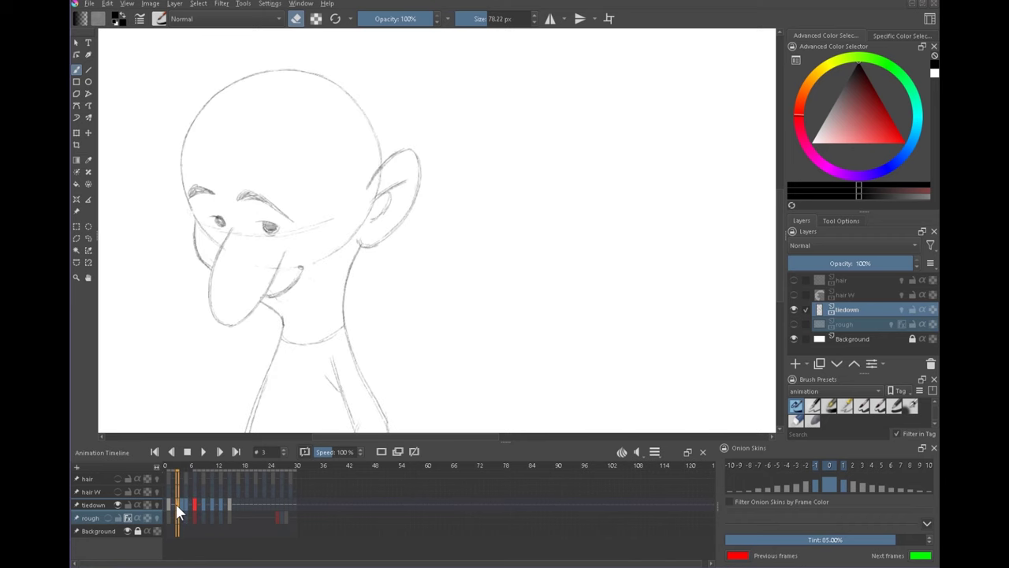
pyautogui.hotkey('ctrl', 'z')
pyautogui.hotkey('ctrl', 'z')
pyautogui.hotkey('ctrl', 'z')
pyautogui.click(177, 503)
pyautogui.moveTo(333, 253); pyautogui.dragTo(375, 189)
# Step: Enlarge the eraser to 103 px and erase the vertical centre line on the forehead on frame 5
pyautogui.press(']')
pyautogui.press(']')
pyautogui.press(']')
pyautogui.press(']')
pyautogui.click(186, 509)
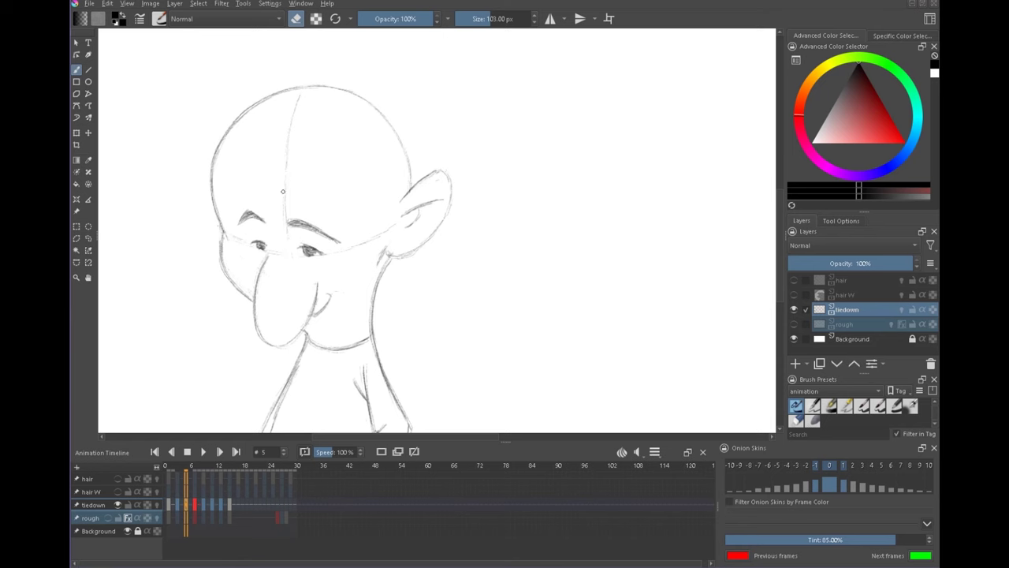
pyautogui.moveTo(283, 192); pyautogui.dragTo(288, 126)
# Step: Look through the tiedown drawings from frame 7 to frame 15 for leftover construction lines
pyautogui.click(195, 507)
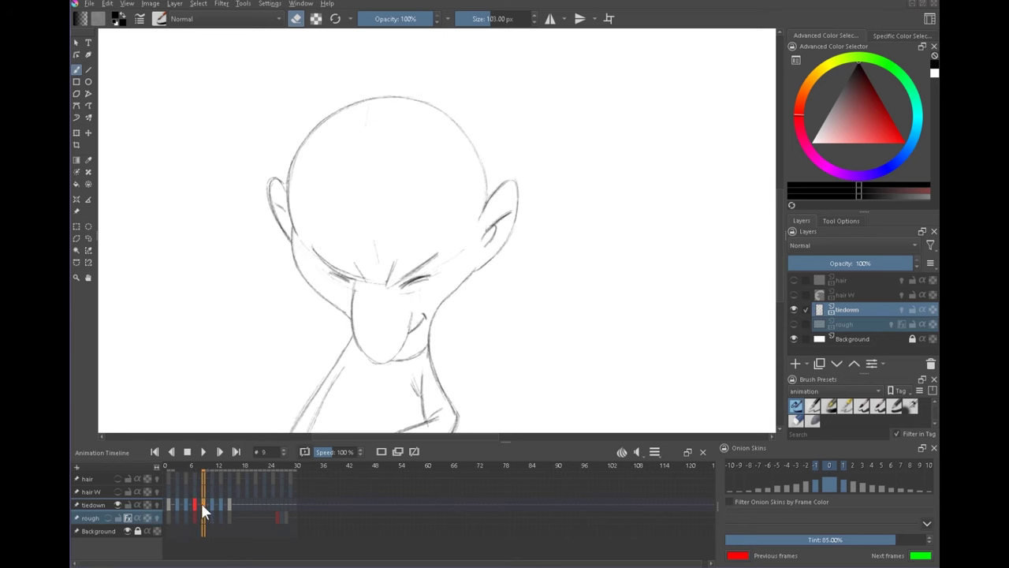
pyautogui.moveTo(202, 505); pyautogui.dragTo(227, 511)
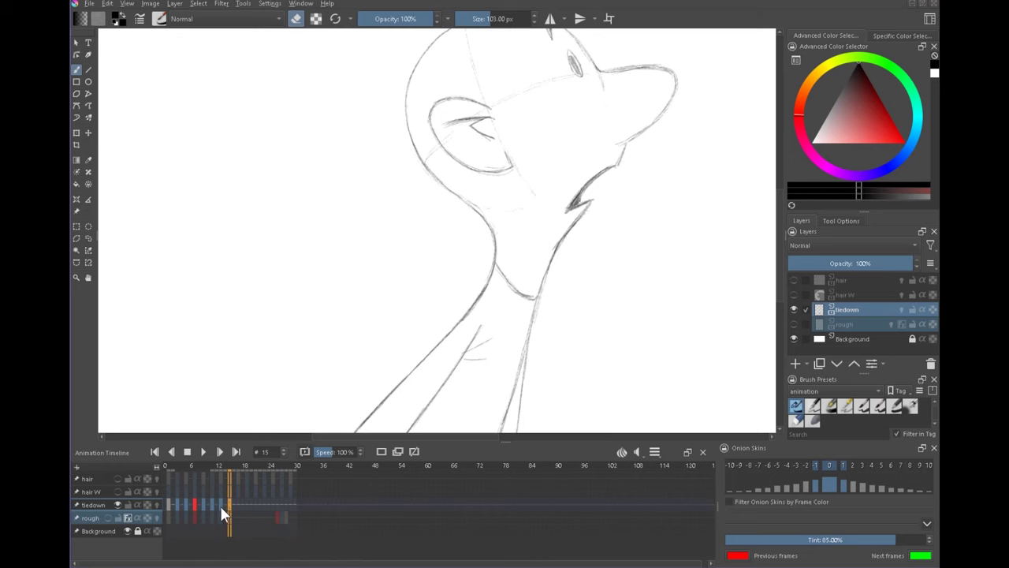
pyautogui.moveTo(178, 505)
pyautogui.mouseDown()
pyautogui.moveTo(203, 503)
pyautogui.moveTo(194, 505)
pyautogui.mouseUp()
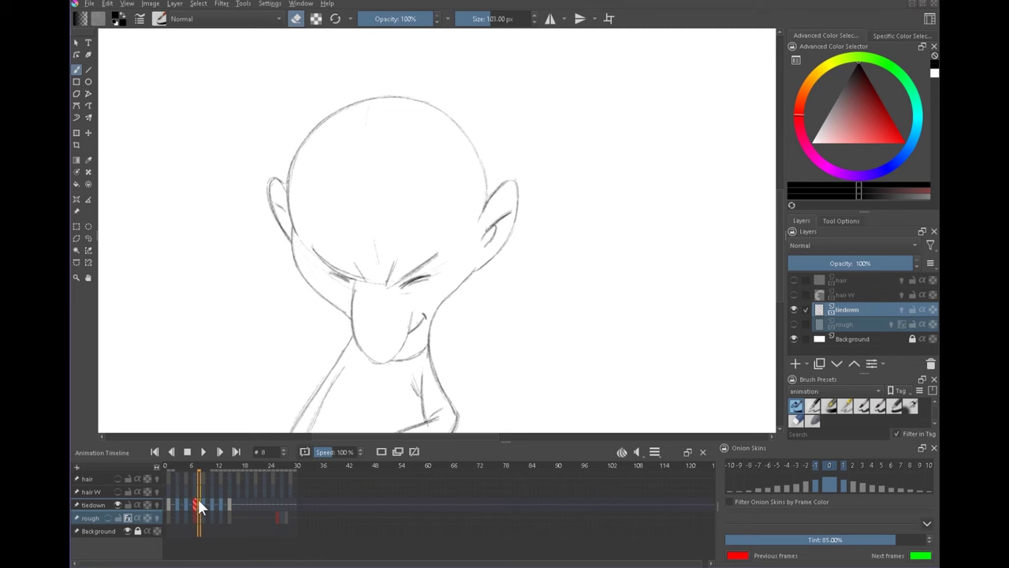
pyautogui.click(204, 504)
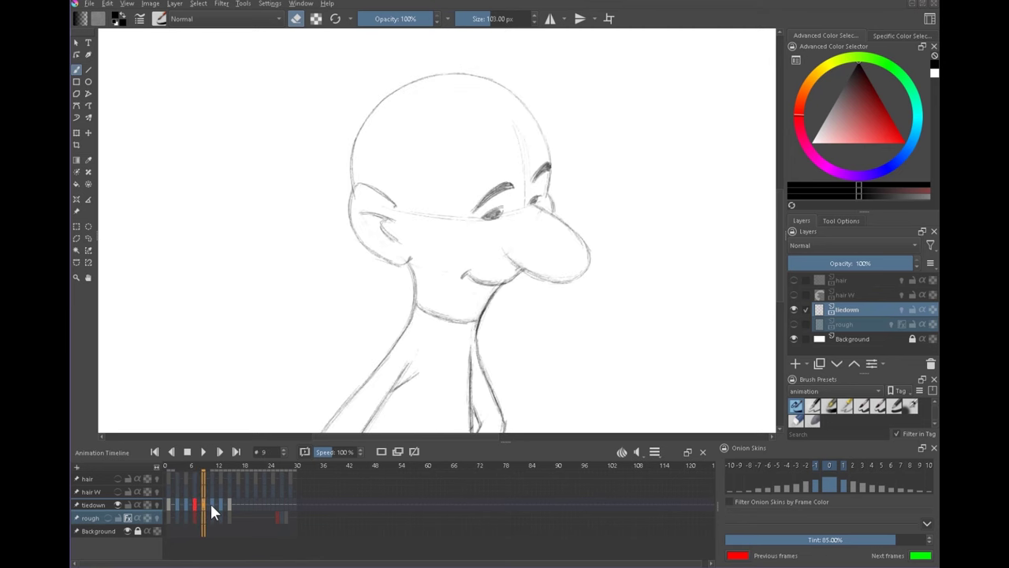
pyautogui.click(211, 504)
# Step: Play the animation from frame 1, stop it, and check the drawings on frames 7, 5 and 3
pyautogui.click(169, 504)
pyautogui.scroll(-3, 516, 260)
pyautogui.scroll(2, 520, 276)
pyautogui.click(203, 454)
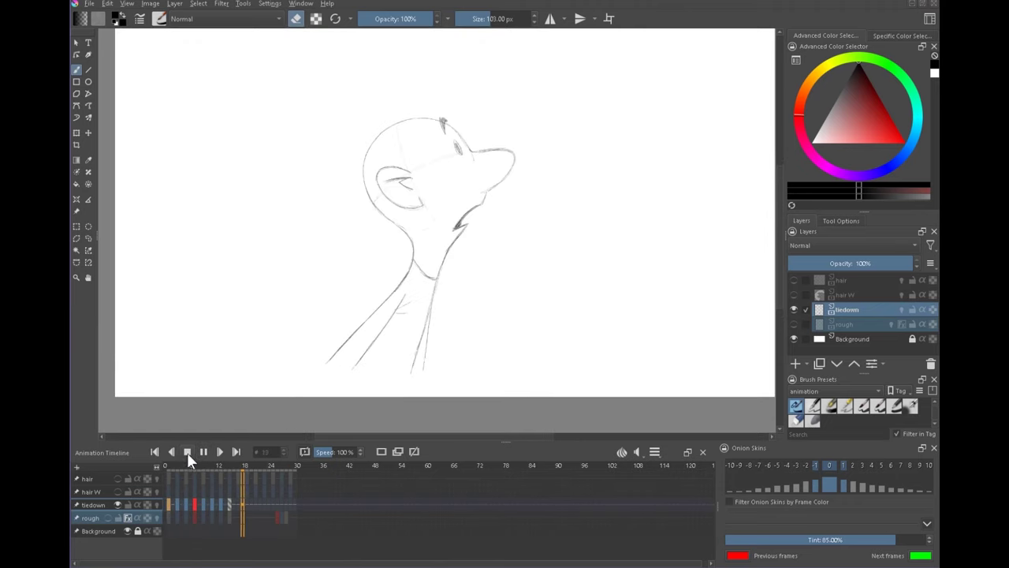
pyautogui.click(188, 453)
pyautogui.click(195, 504)
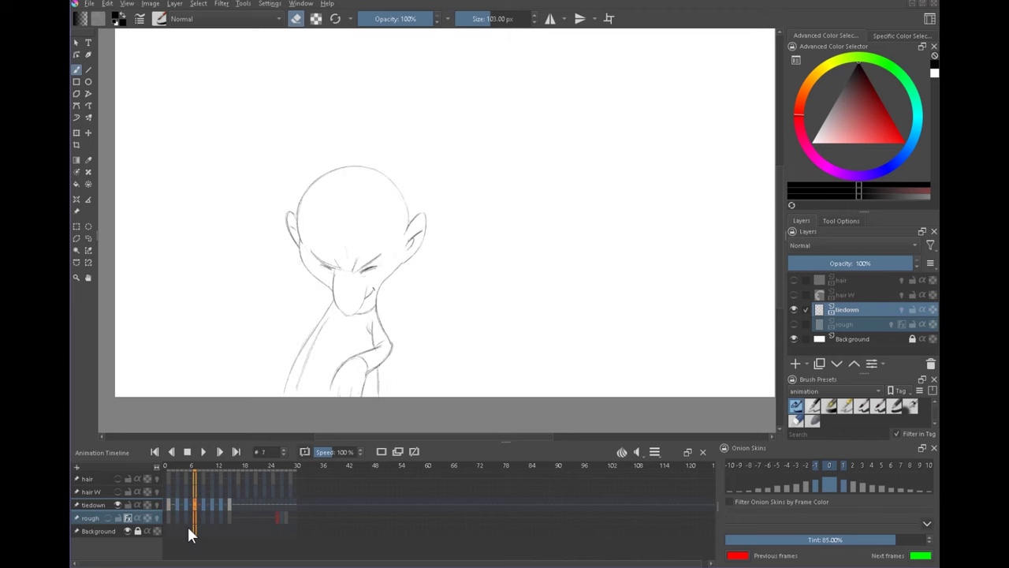
pyautogui.click(186, 506)
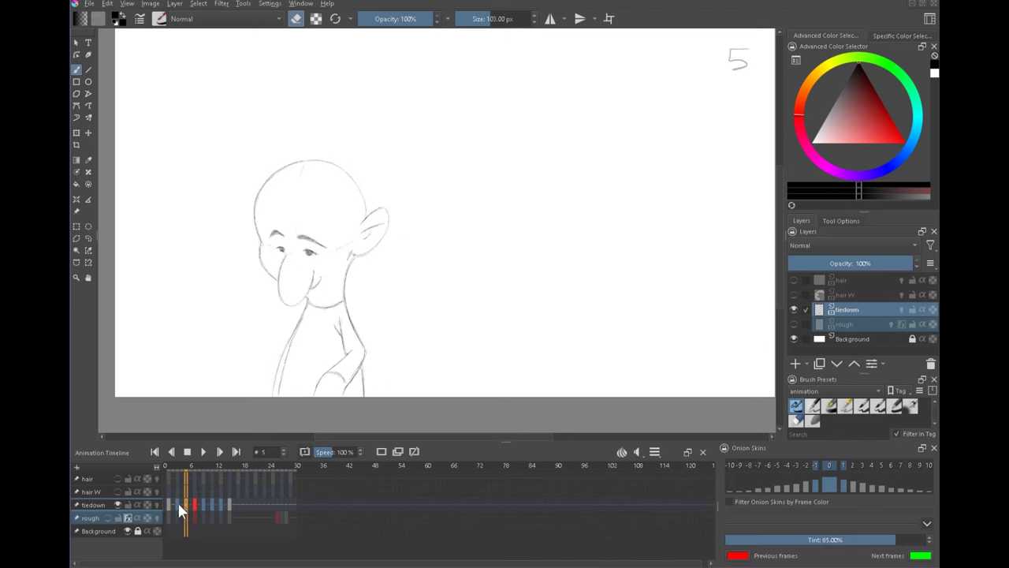
pyautogui.click(177, 505)
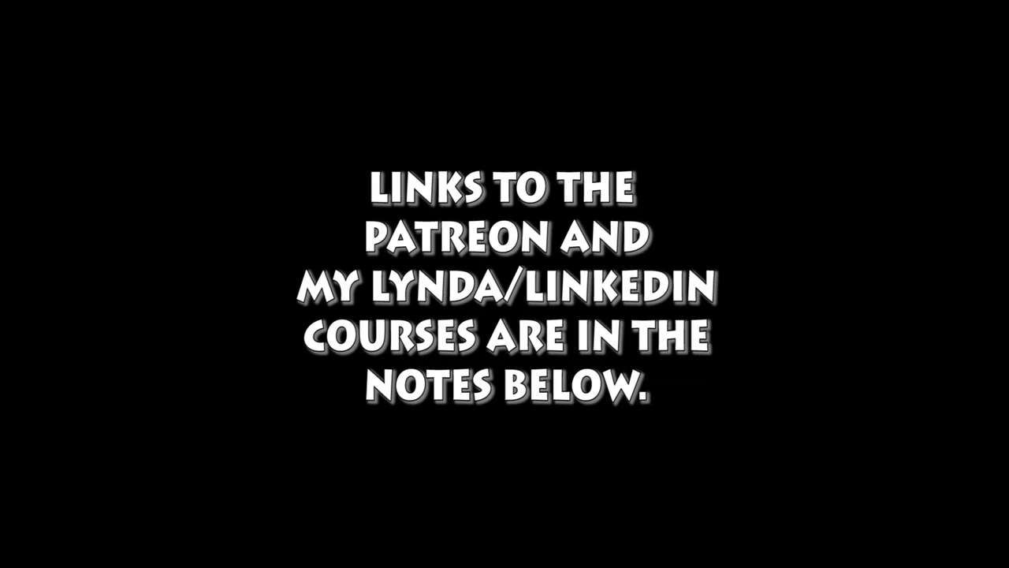